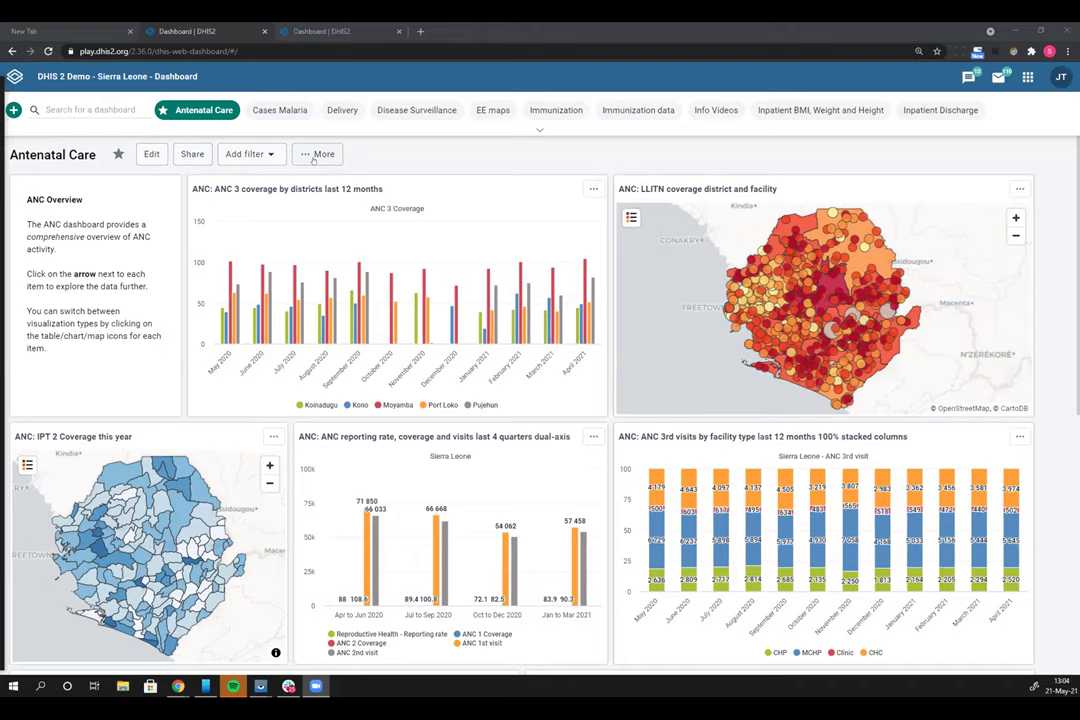
Step: Look over the dimensions offered for filtering the Antenatal Care dashboard
click(262, 157)
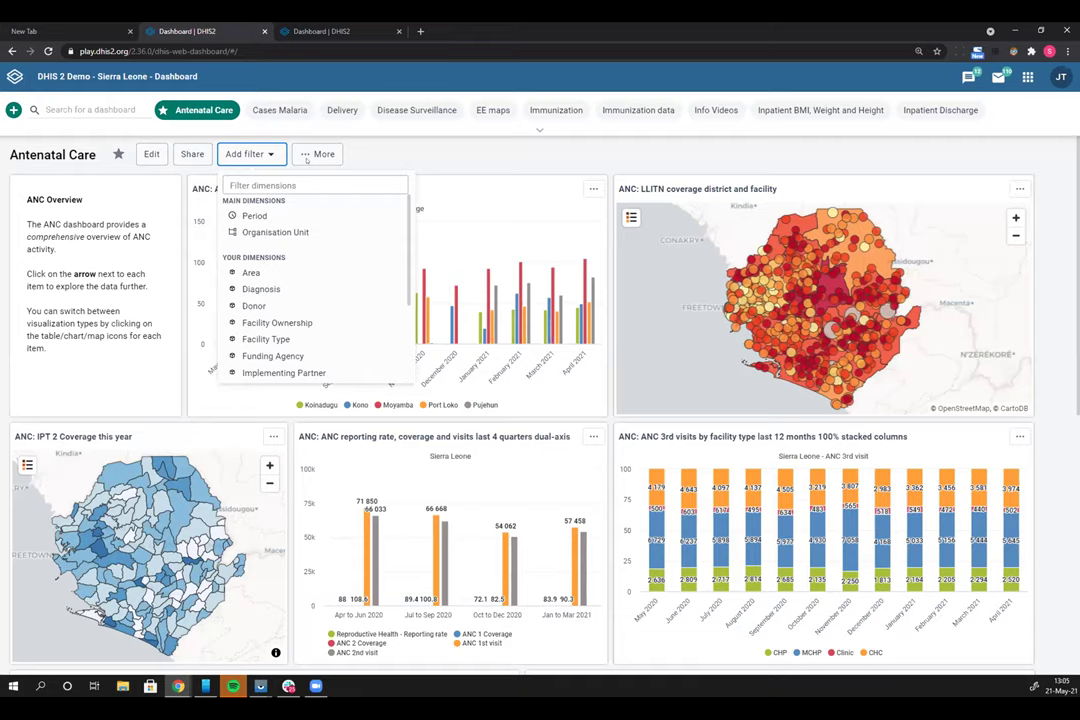
click(355, 154)
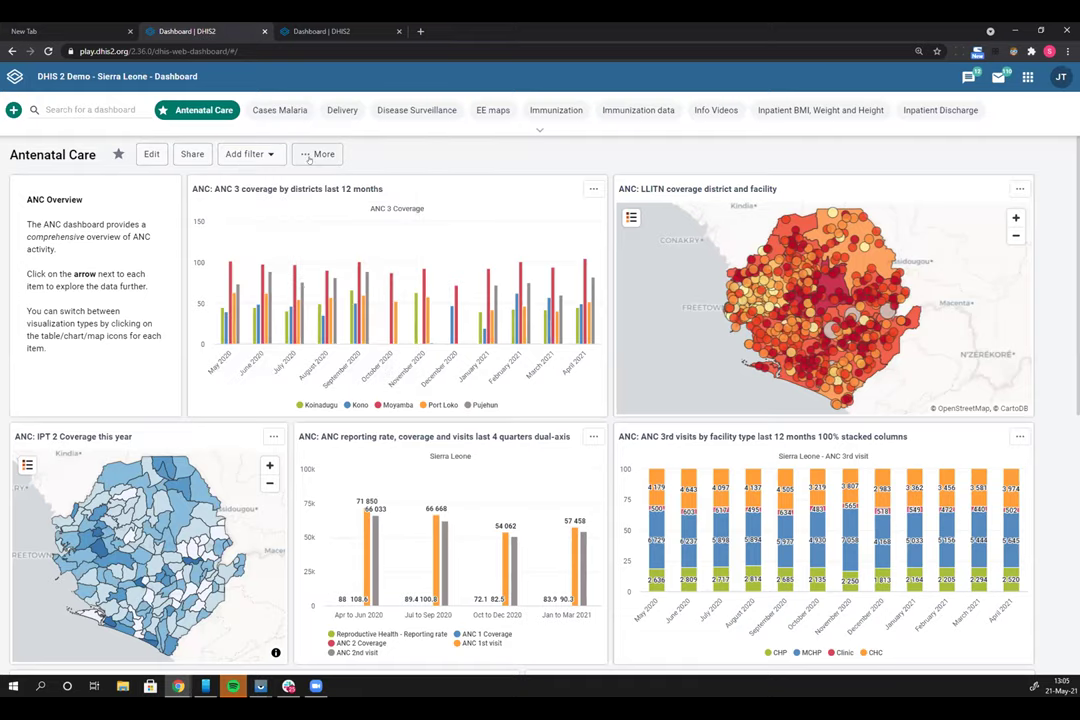
Step: Restrict the Antenatal Care dashboard's filtering to selected dimensions, adding Area, Diagnosis and Donor, and save the dashboard
click(153, 157)
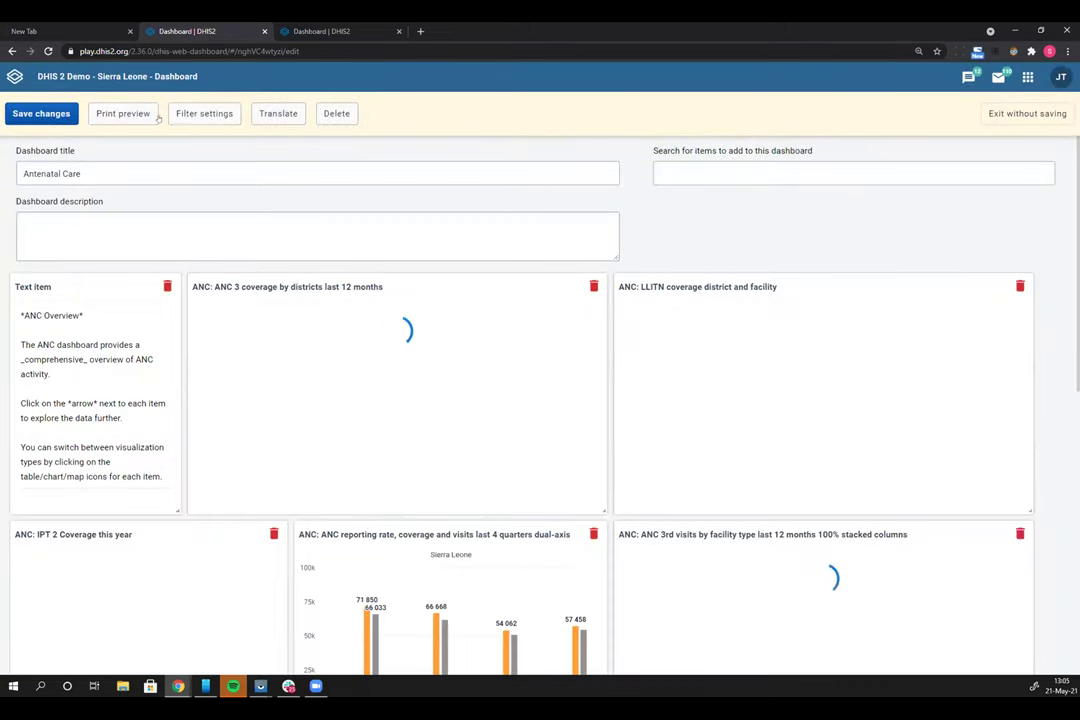
click(180, 114)
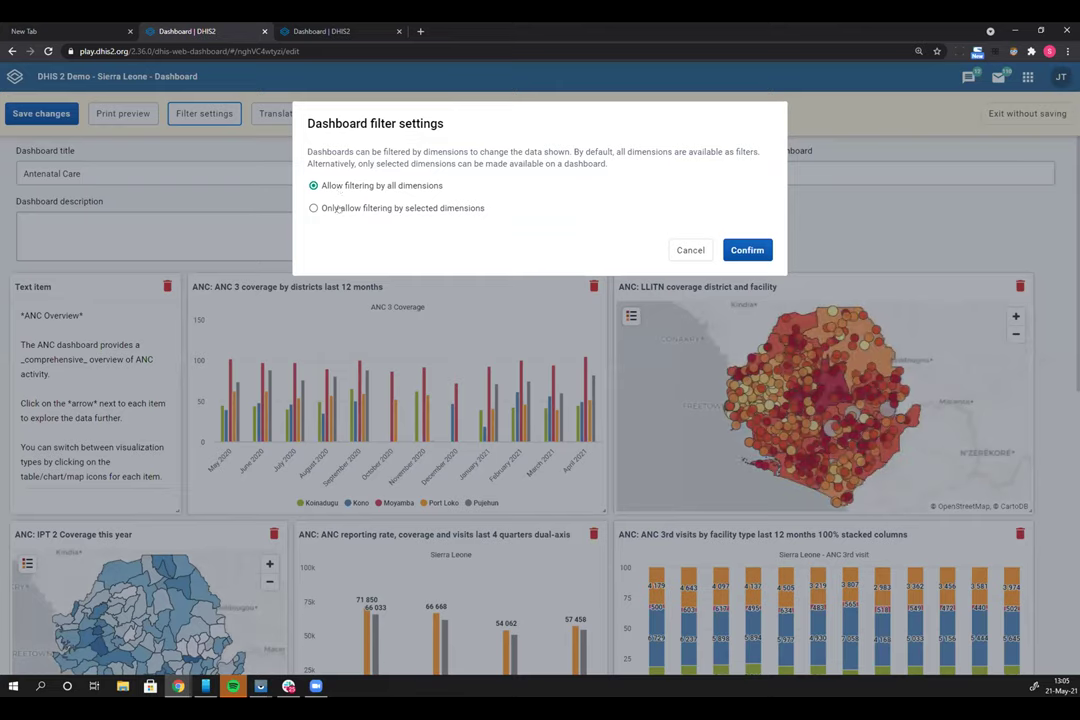
click(340, 209)
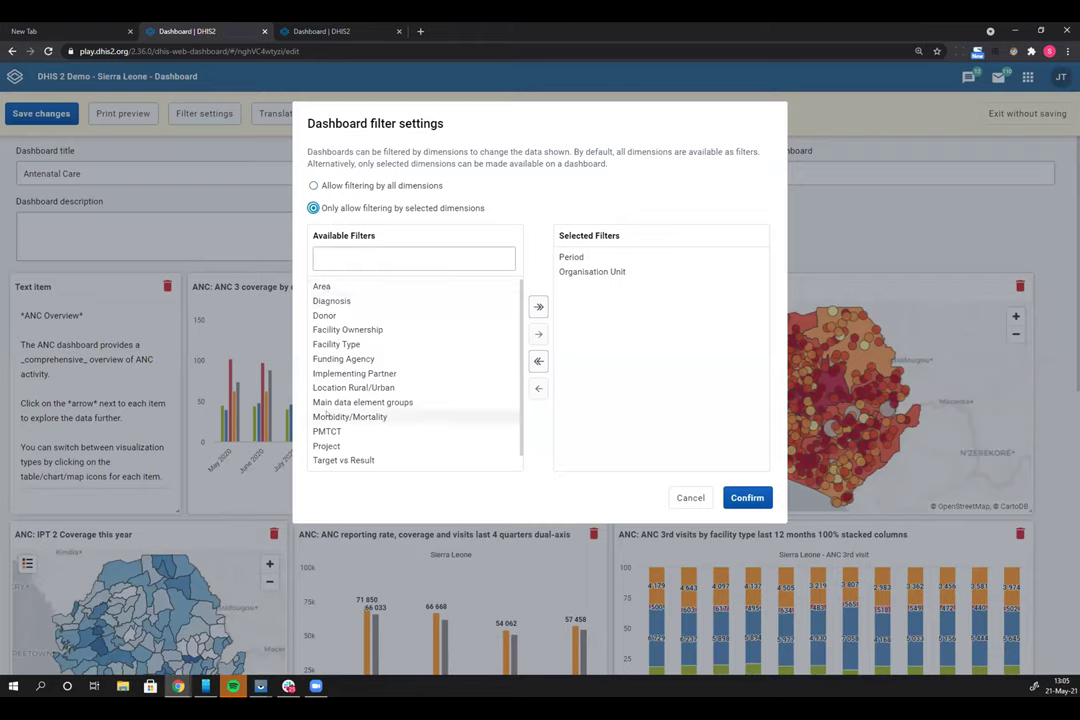
double_click(325, 286)
double_click(330, 287)
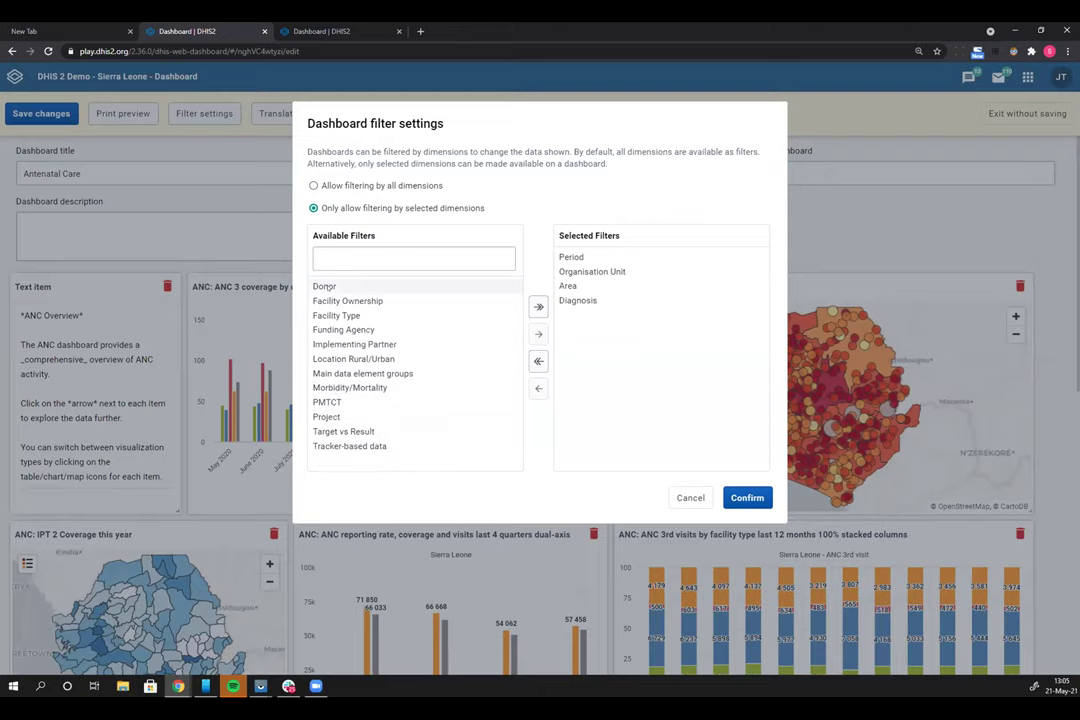
double_click(325, 287)
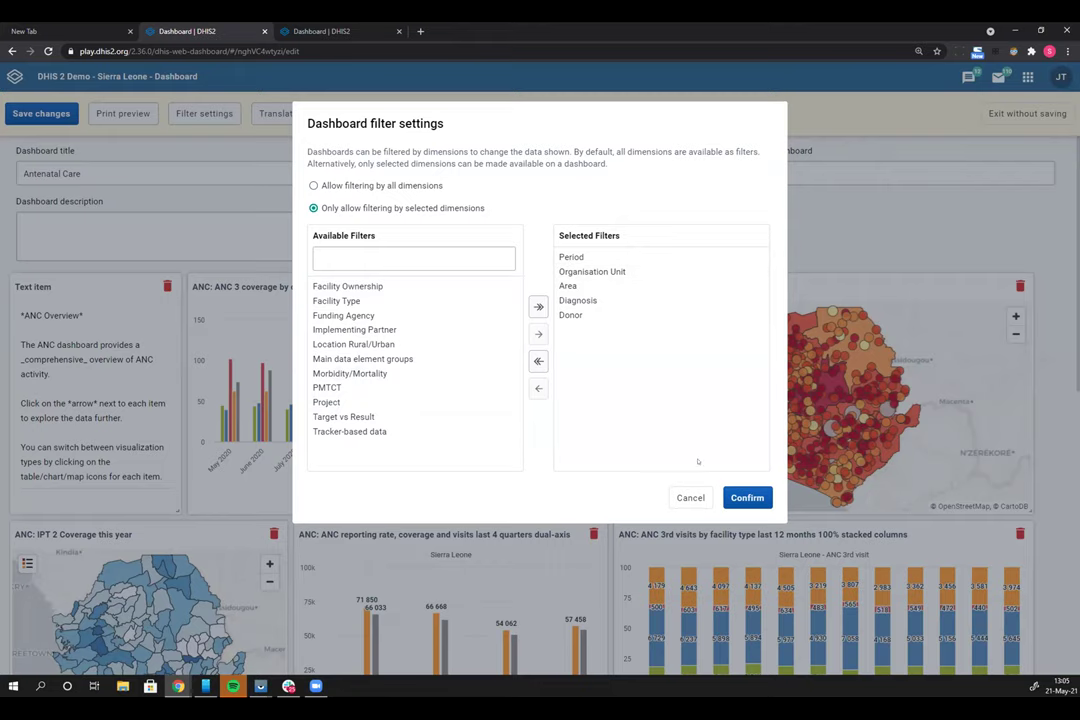
key(Escape)
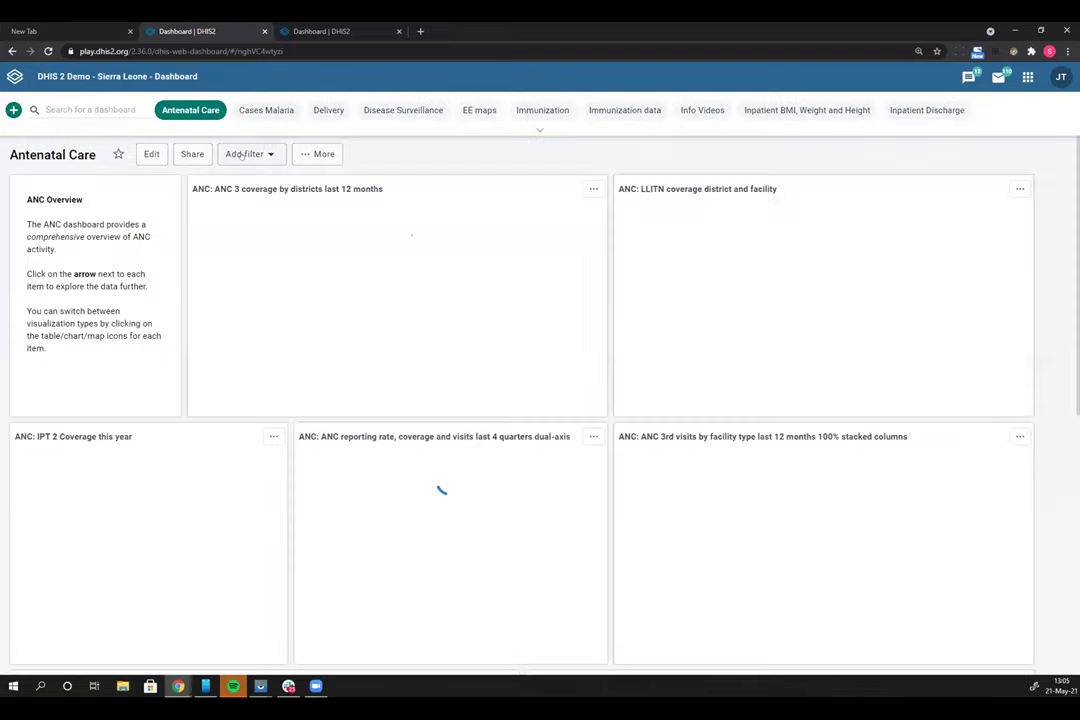
Step: Check which dimensions the saved dashboard now offers as filters
click(244, 154)
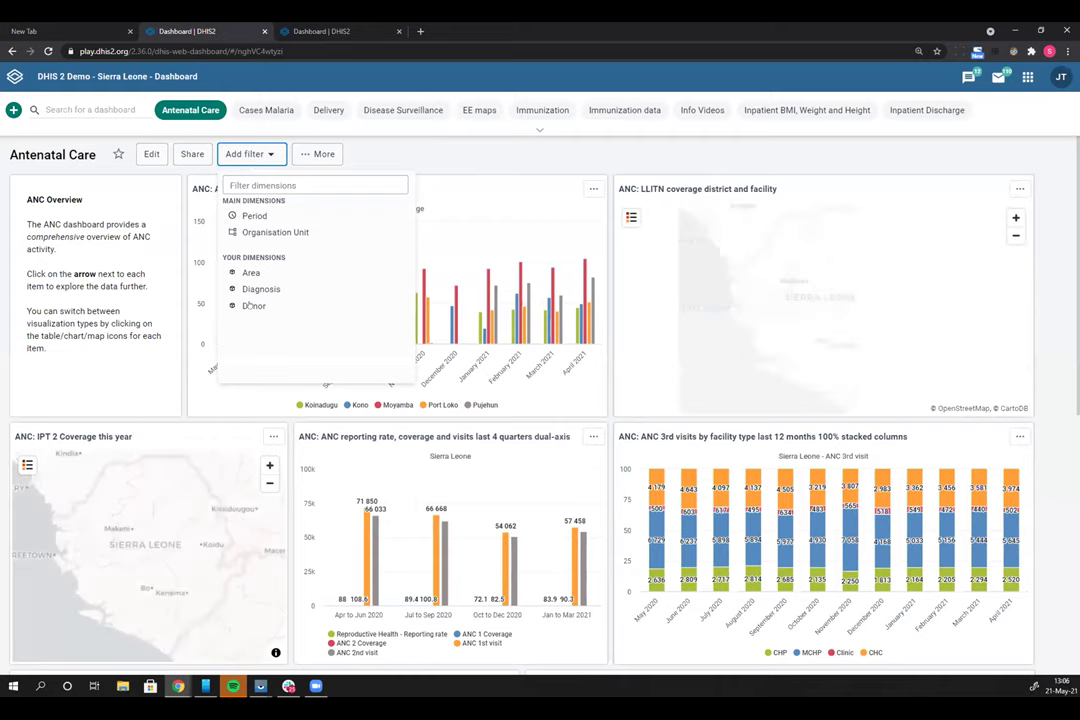
click(389, 146)
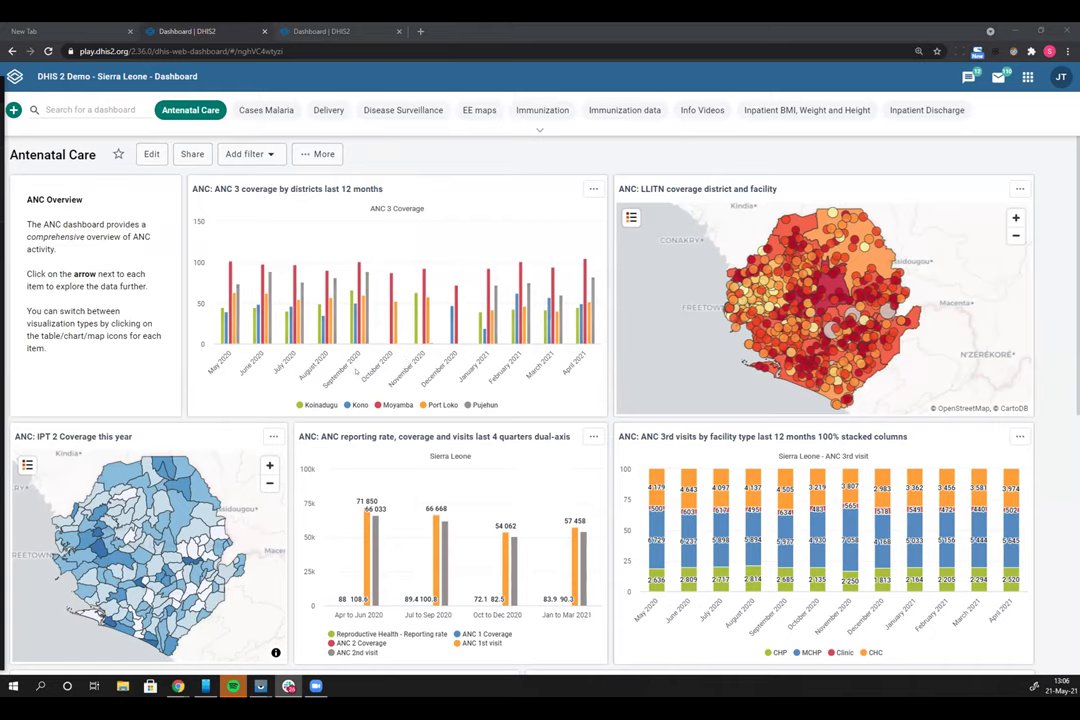
Step: View the ANC 3 coverage by districts chart in fullscreen twice, returning to the dashboard each time
mouse_move(334, 288)
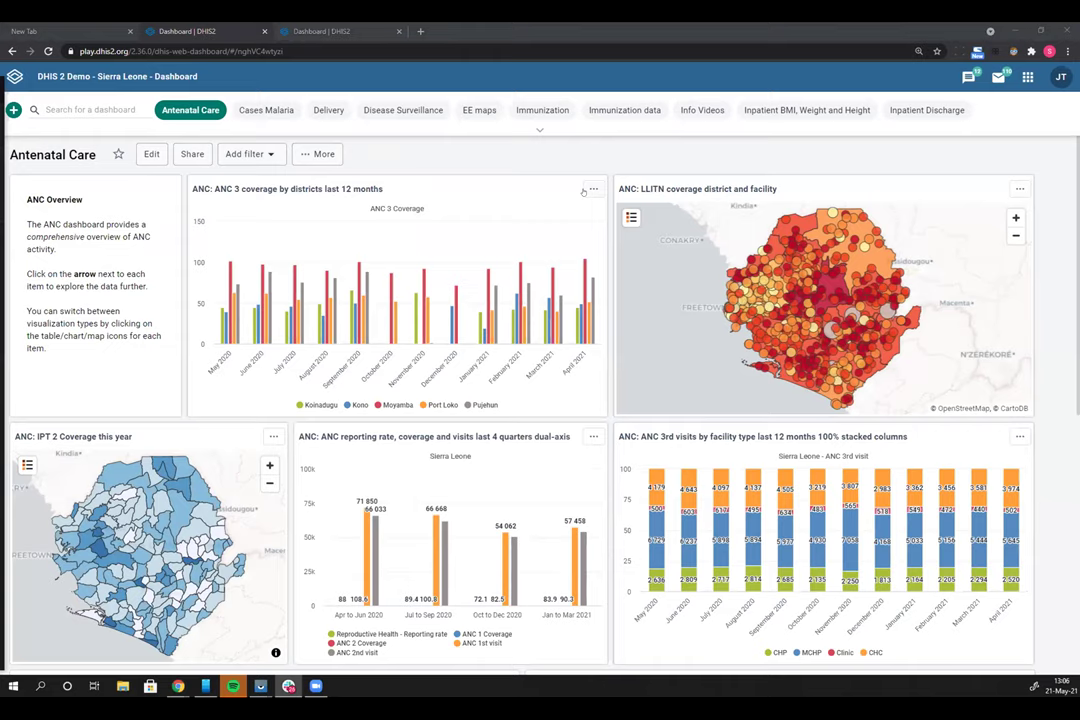
click(590, 190)
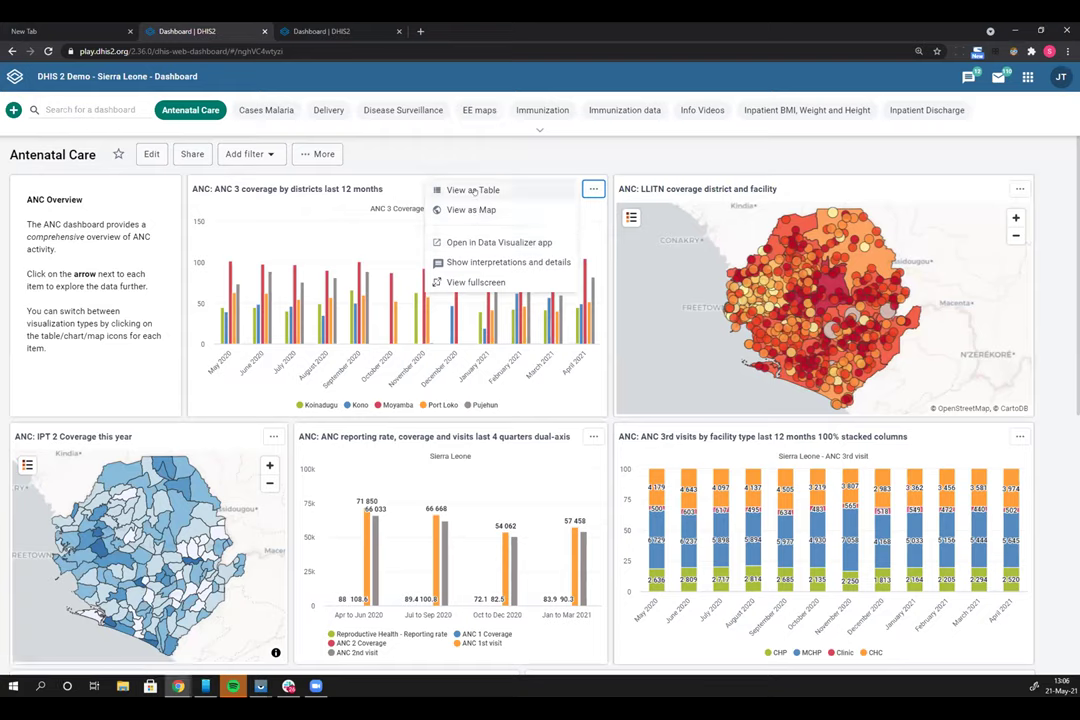
click(466, 283)
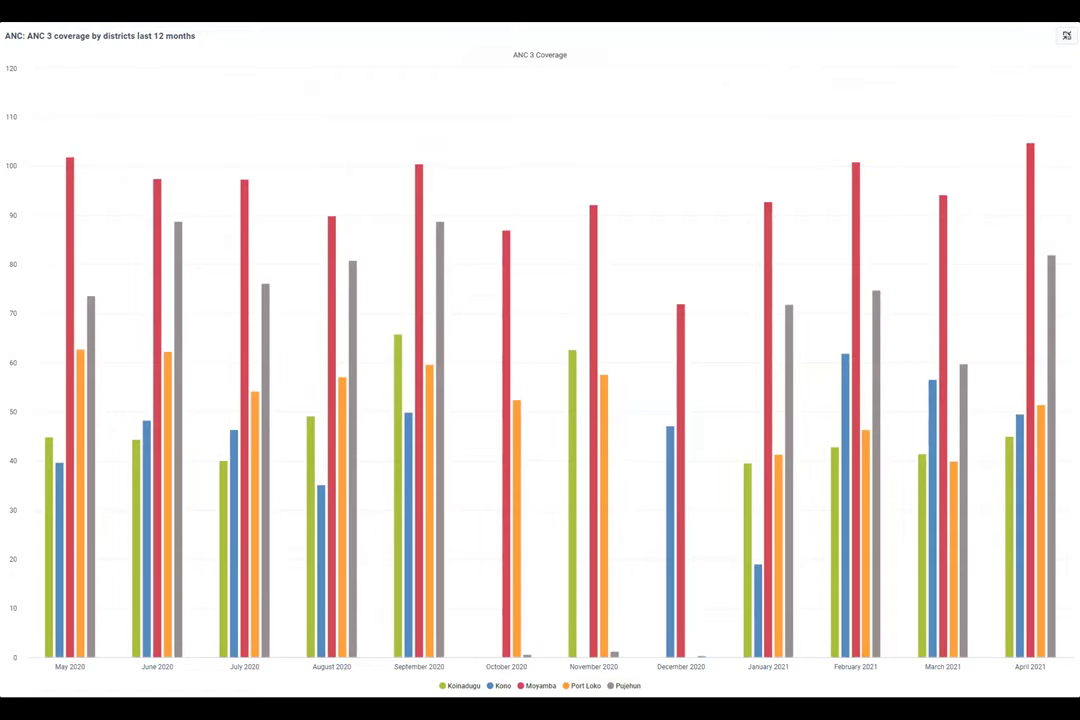
click(1067, 36)
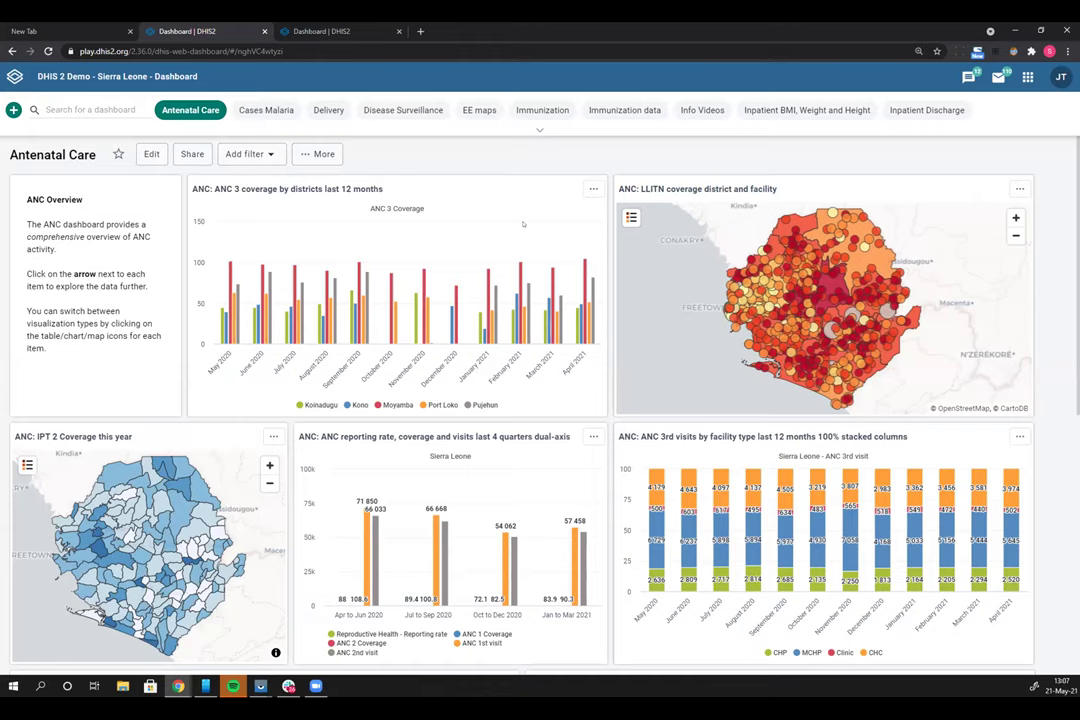
click(592, 189)
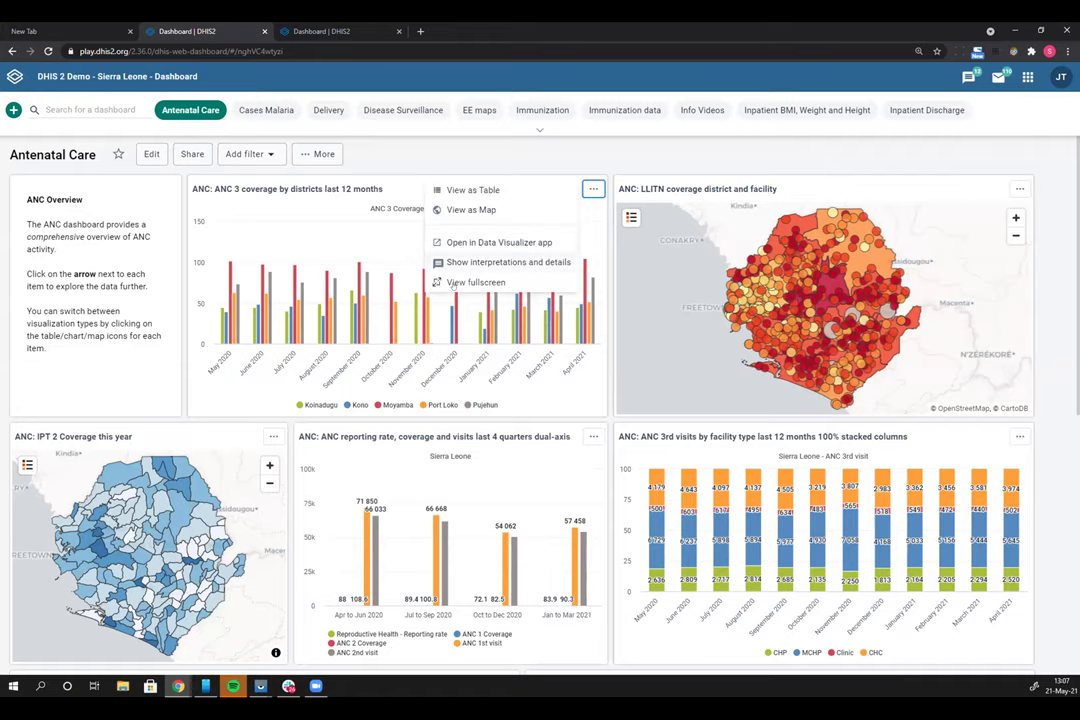
click(451, 282)
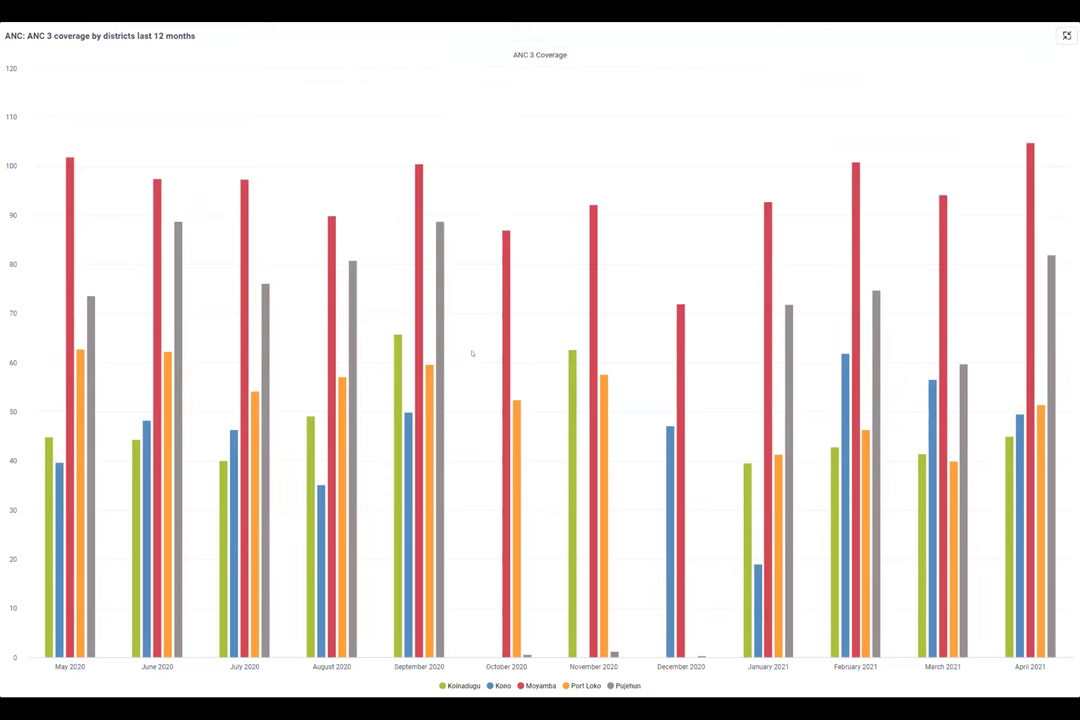
click(1067, 38)
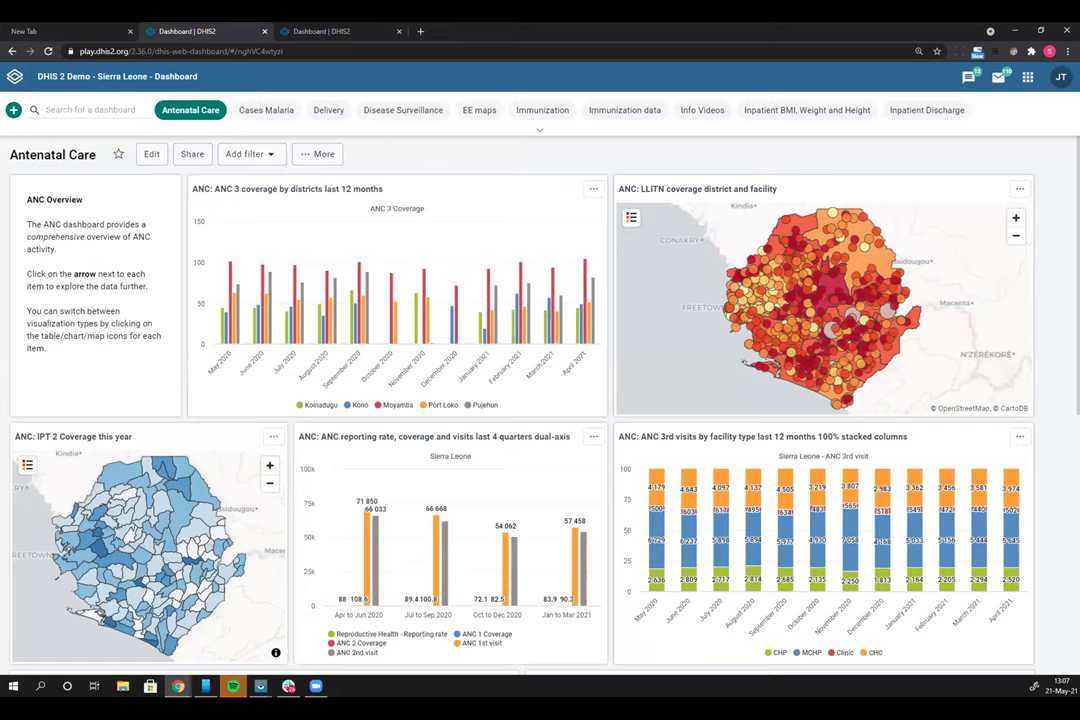
Step: Switch to the mirrored phone window and reload the DHIS2 dashboard in its mobile browser
key(alt+Tab)
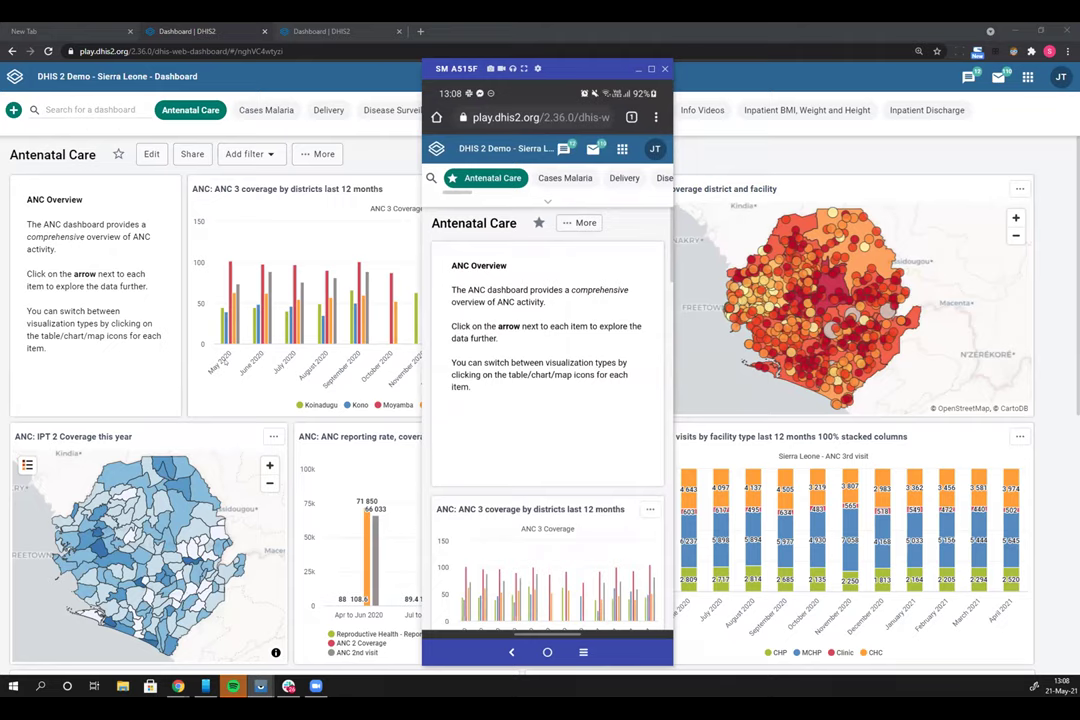
click(540, 117)
key(Return)
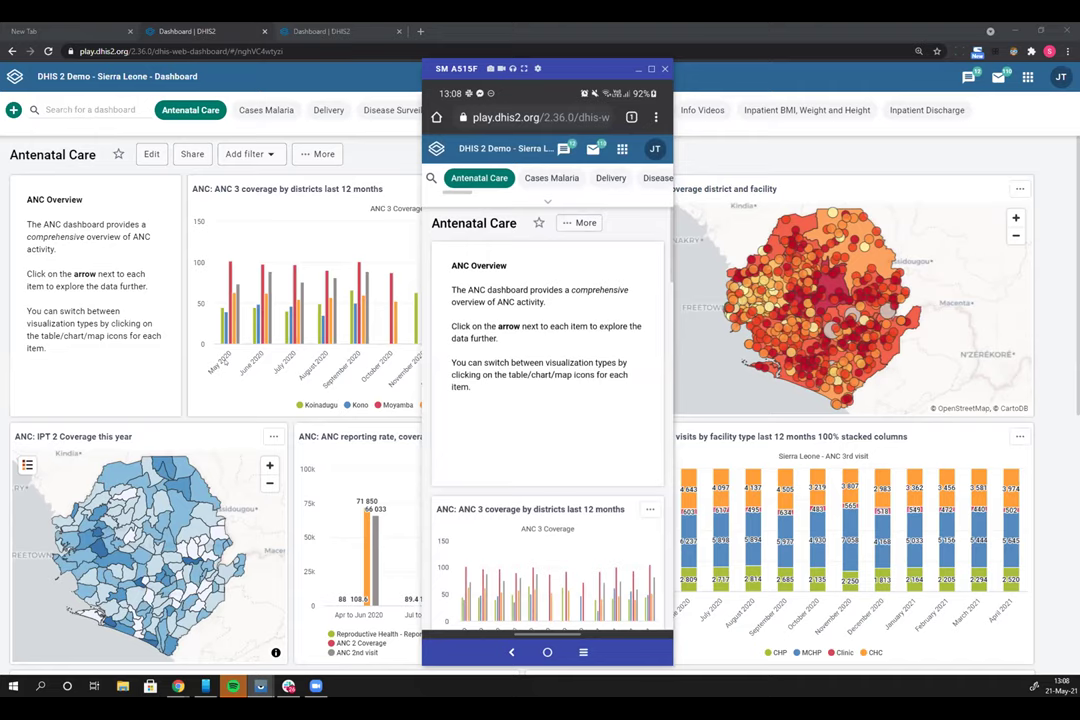
Step: Examine the Antenatal Care dashboard items in the mobile layout, and close the phone window
scroll(547, 400, down, 5)
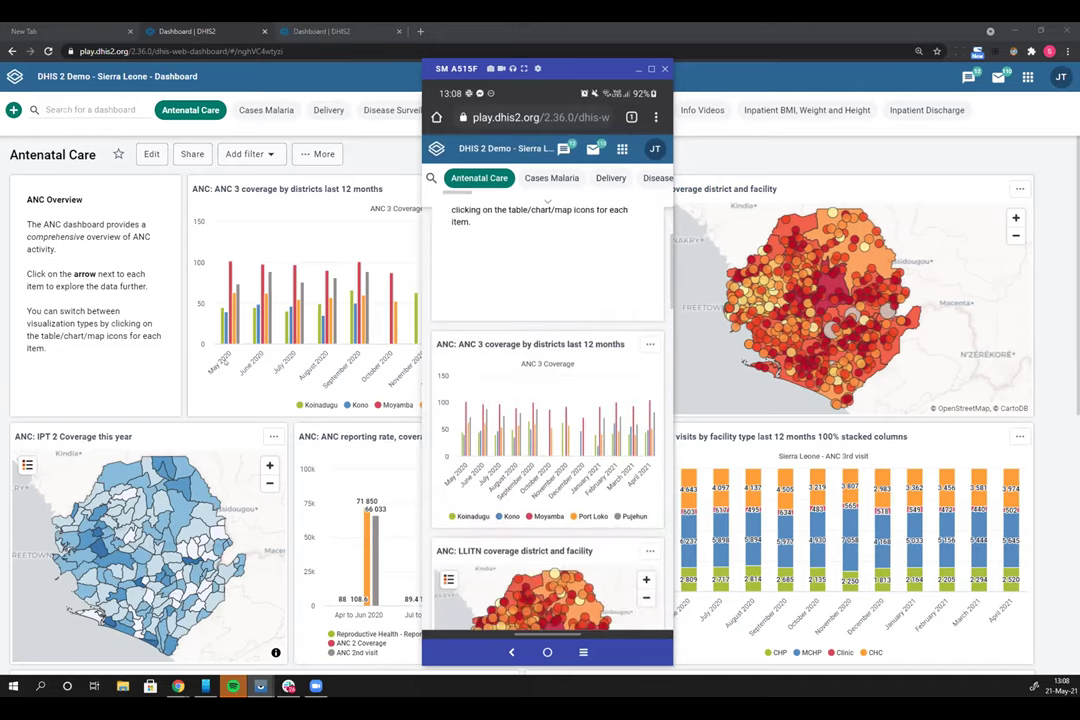
scroll(547, 400, down, 5)
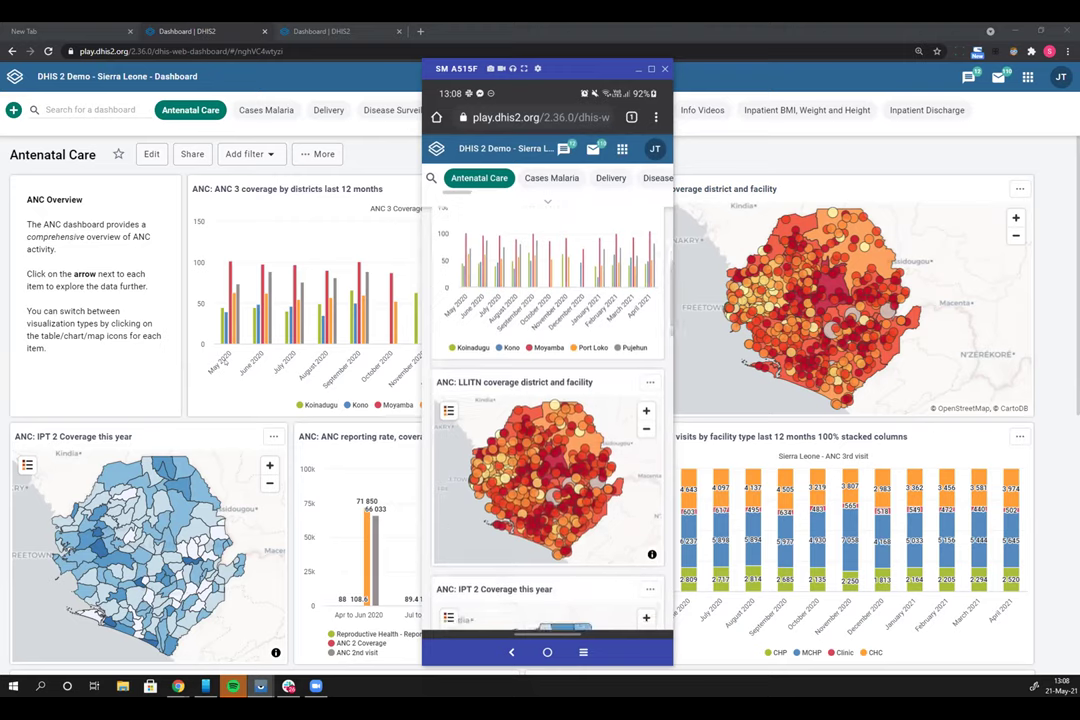
scroll(547, 400, down, 3)
scroll(547, 400, up, 5)
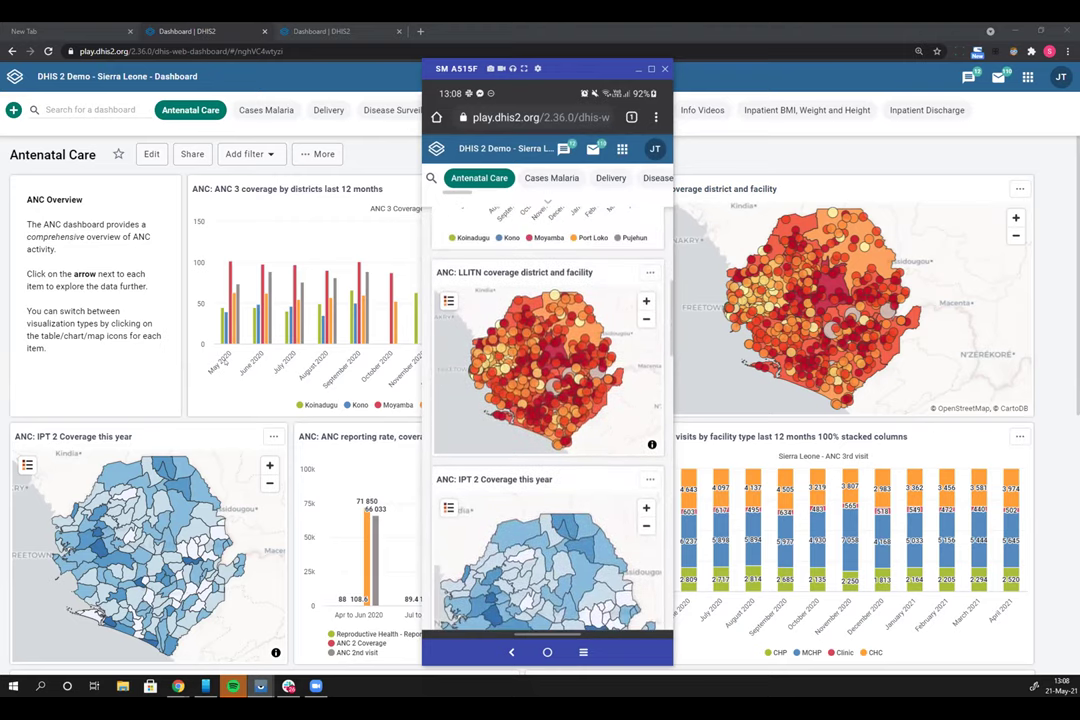
scroll(547, 400, up, 5)
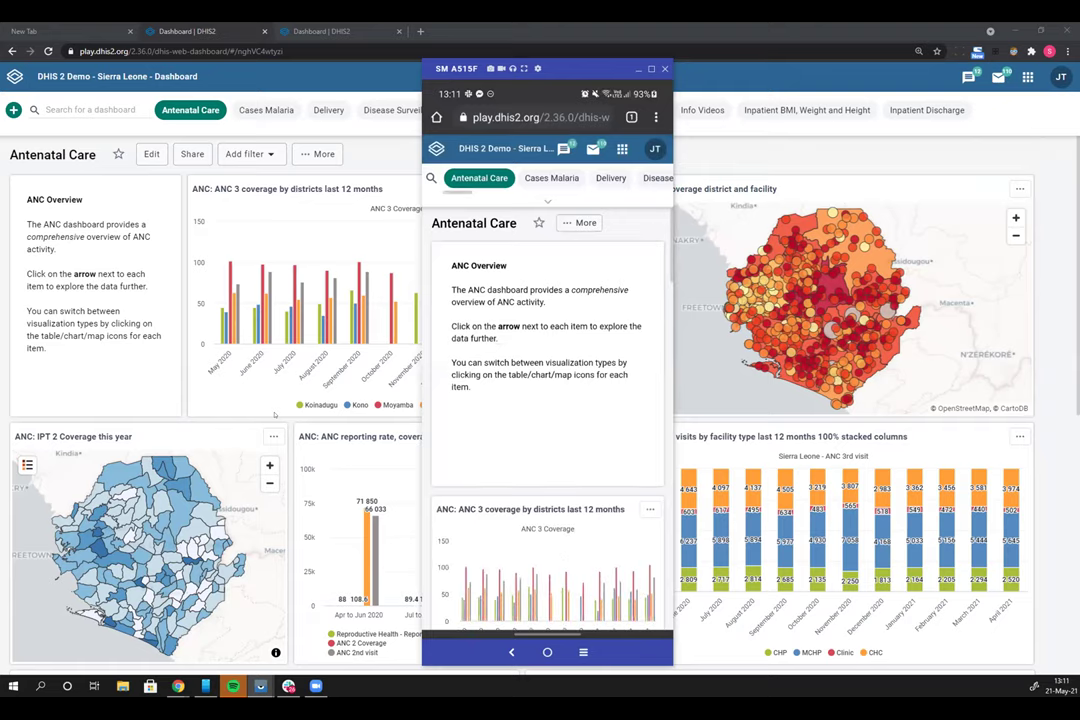
scroll(547, 420, down, 5)
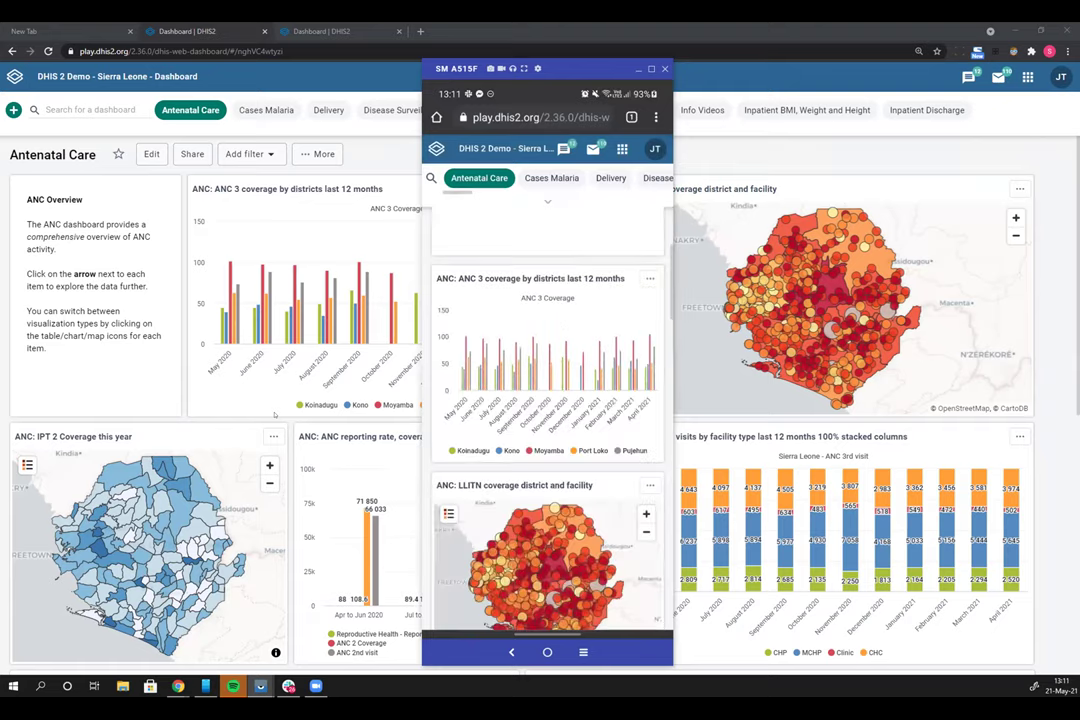
scroll(547, 420, up, 5)
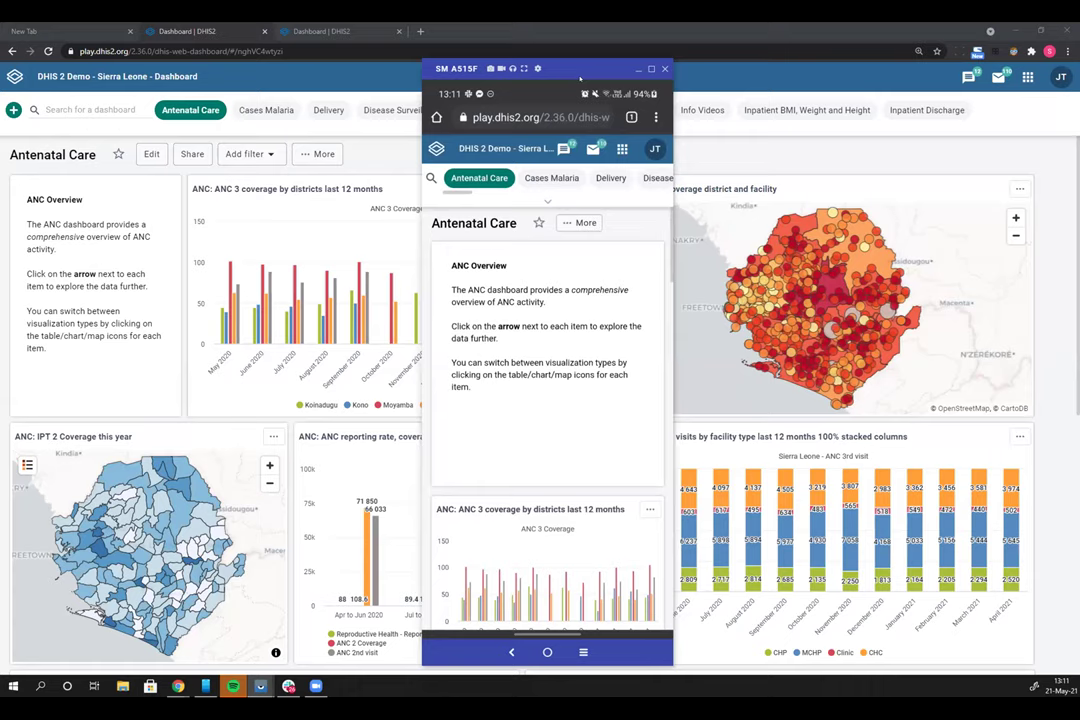
click(665, 68)
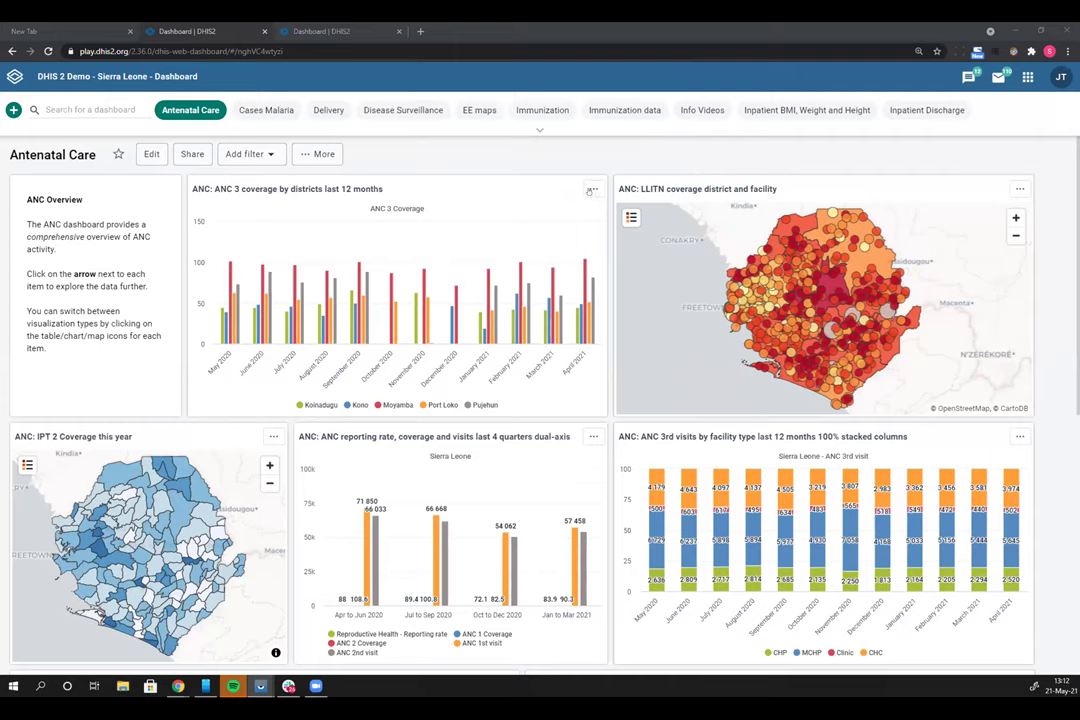
Step: Show the ANC 3 coverage by districts chart in fullscreen once more and return to the dashboard
click(592, 189)
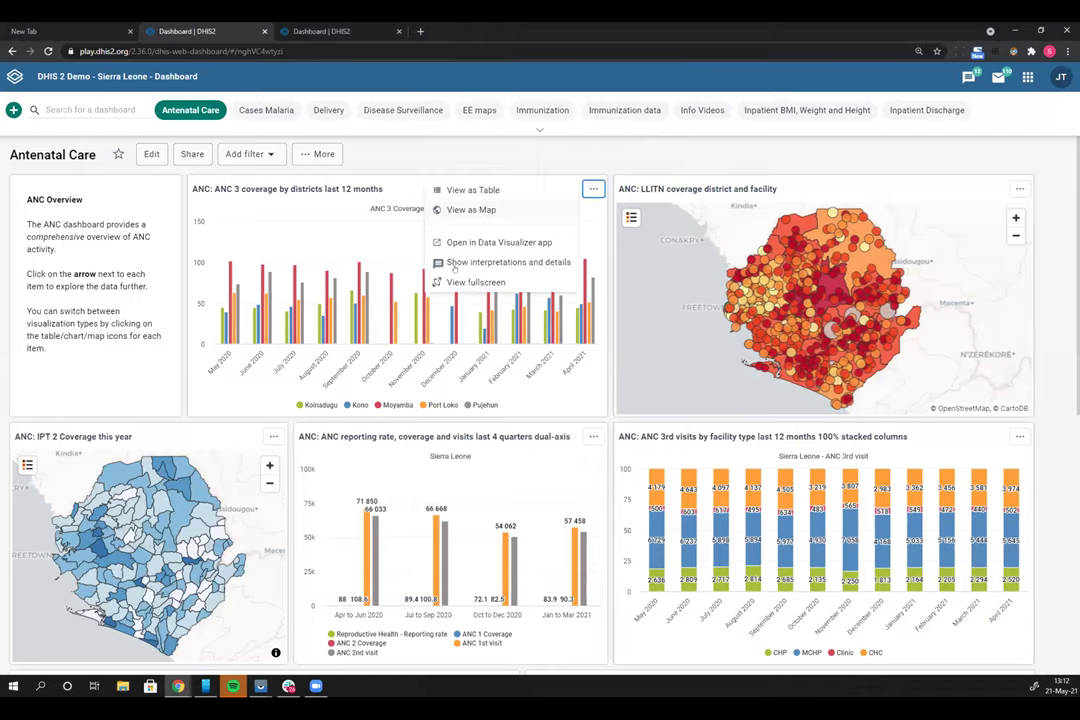
click(456, 283)
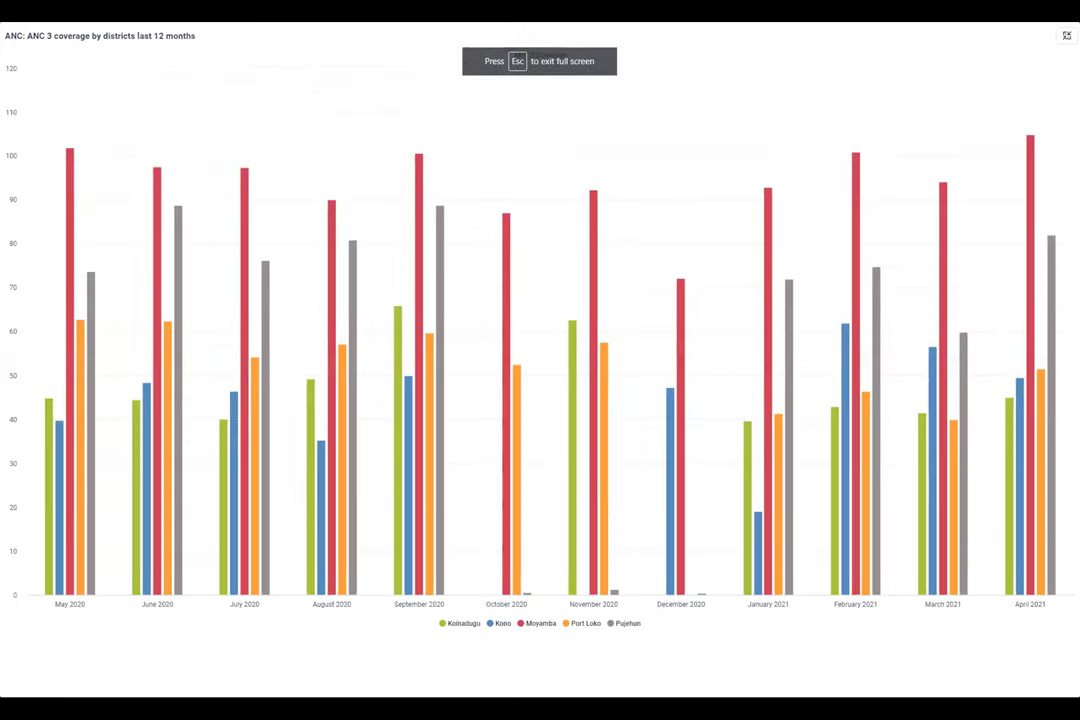
key(Escape)
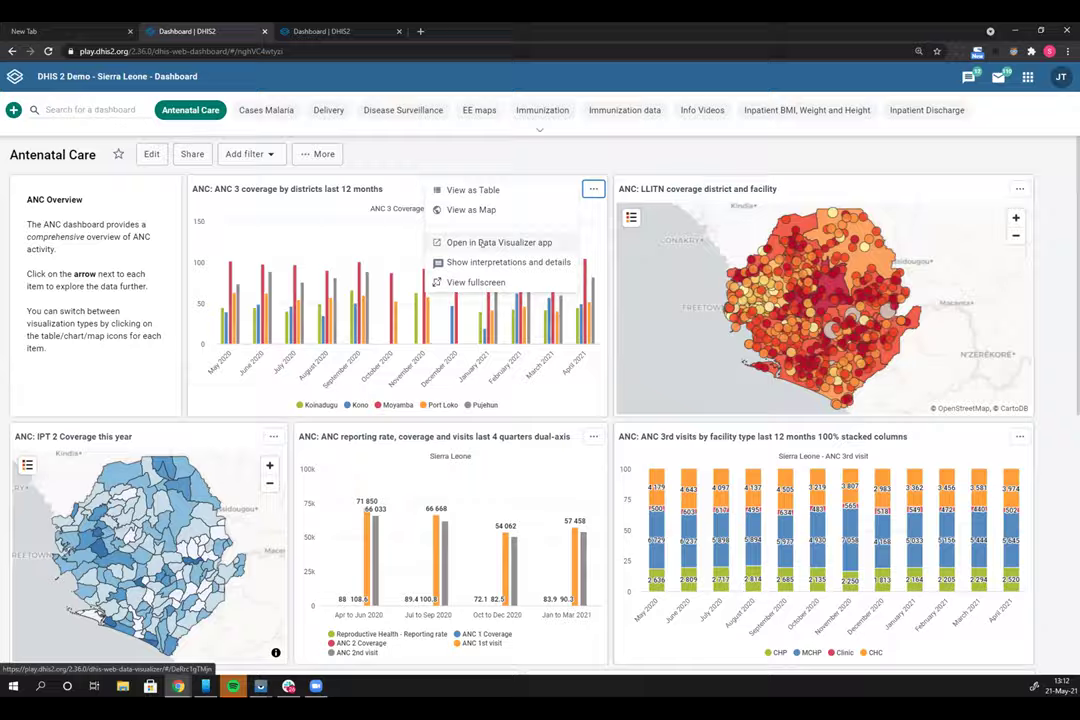
Step: Open the ANC 3 coverage by districts chart in Data Visualizer and apply CORE - % red to green as the single legend for the entire visualization
click(482, 244)
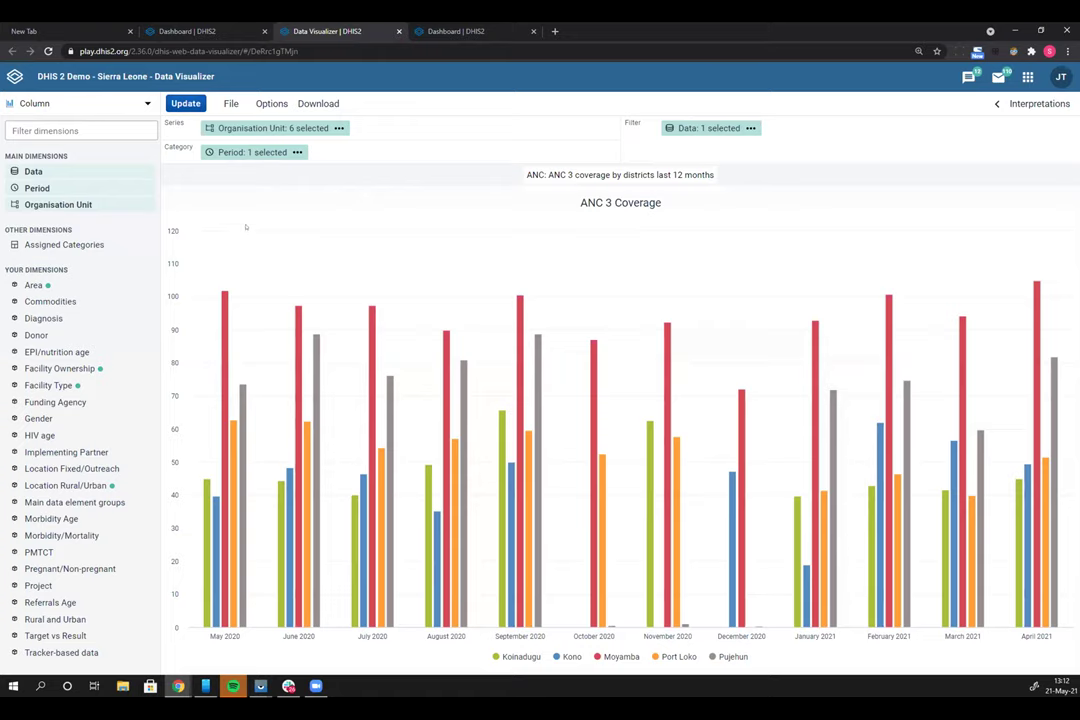
click(269, 104)
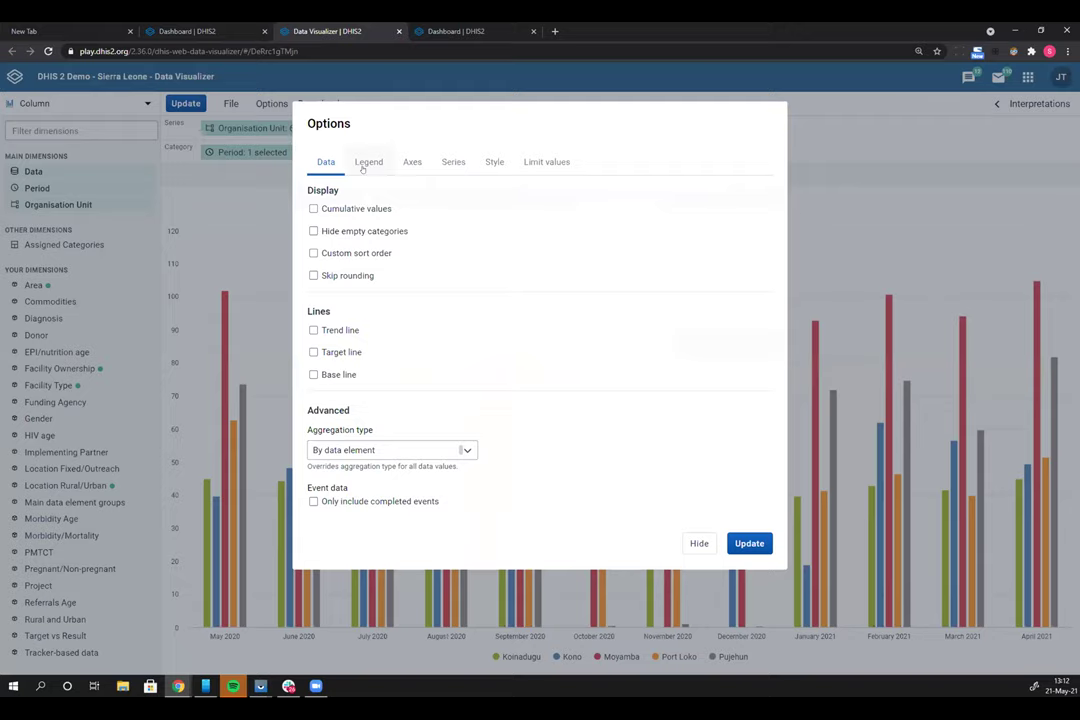
click(366, 163)
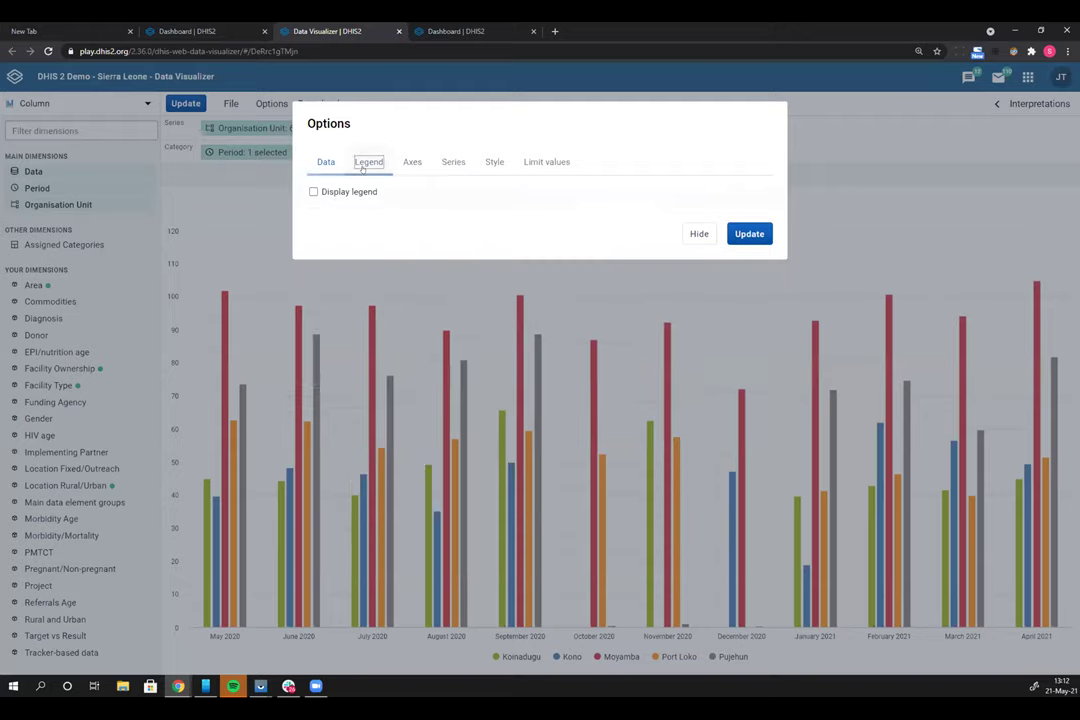
click(313, 192)
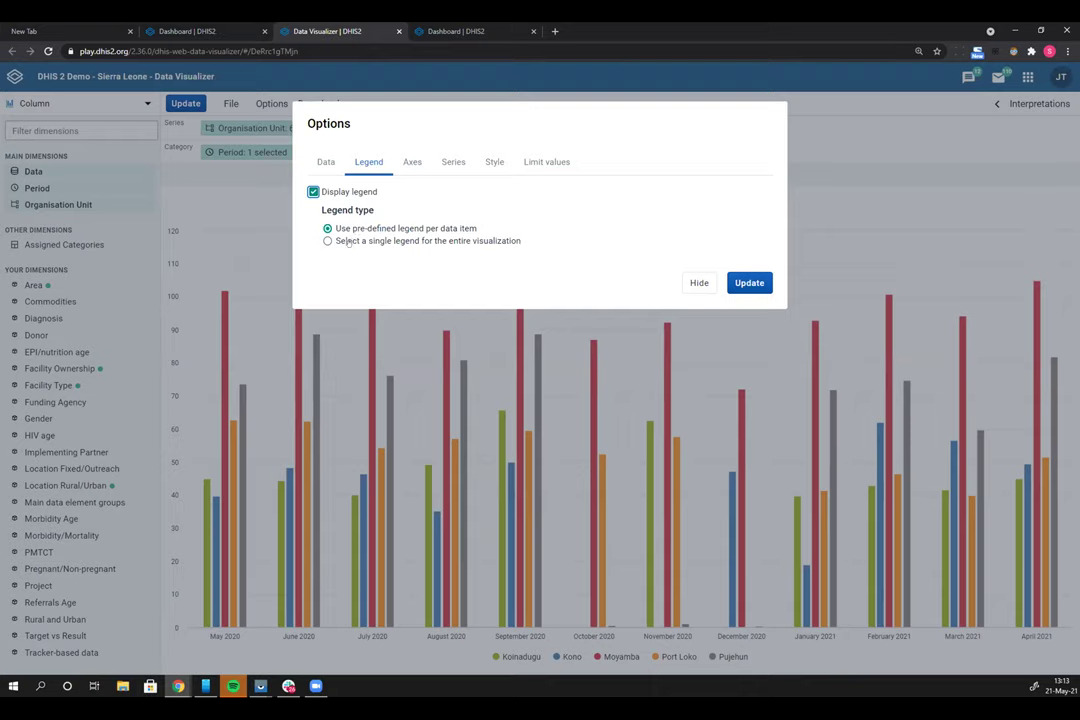
click(348, 241)
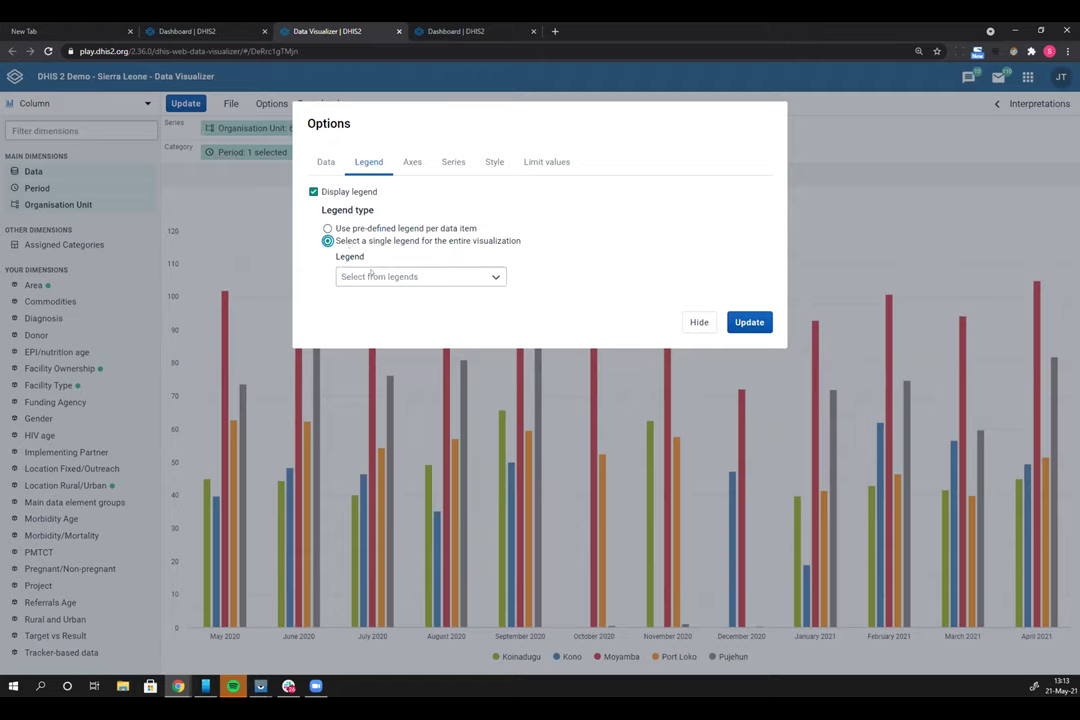
click(371, 275)
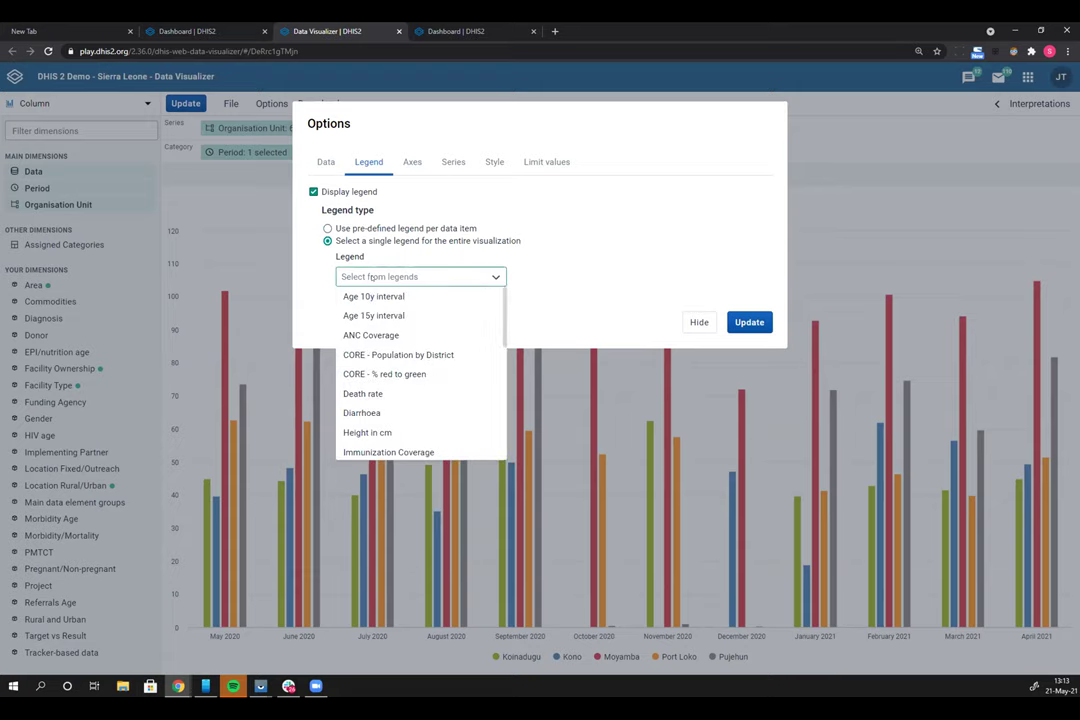
click(365, 375)
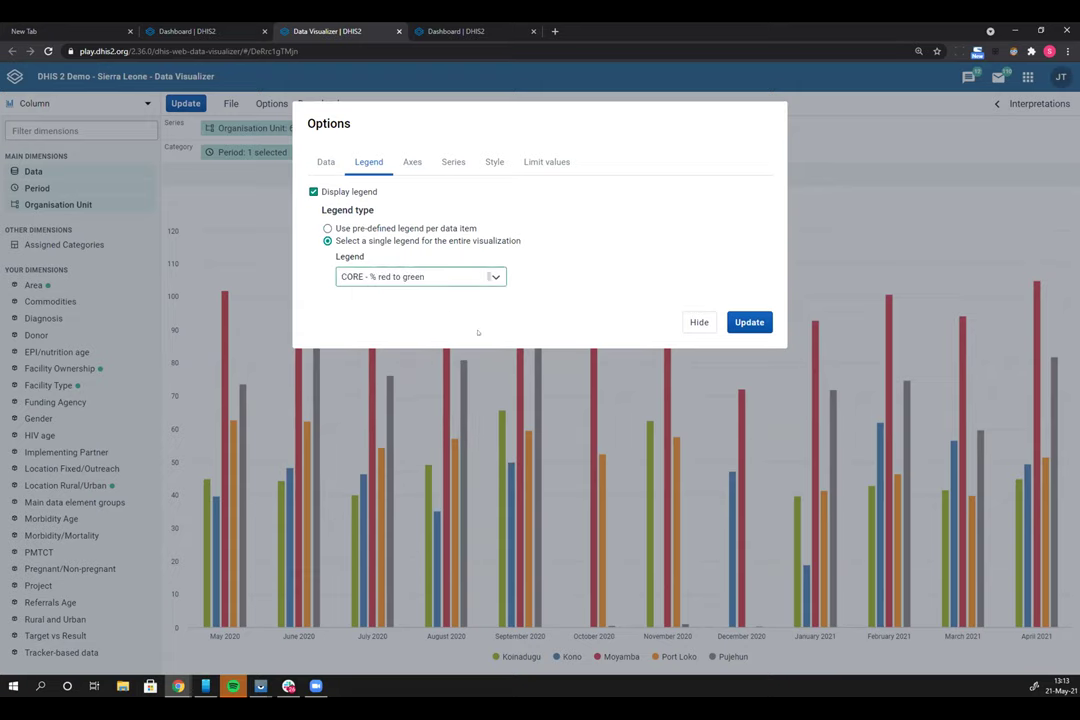
click(750, 322)
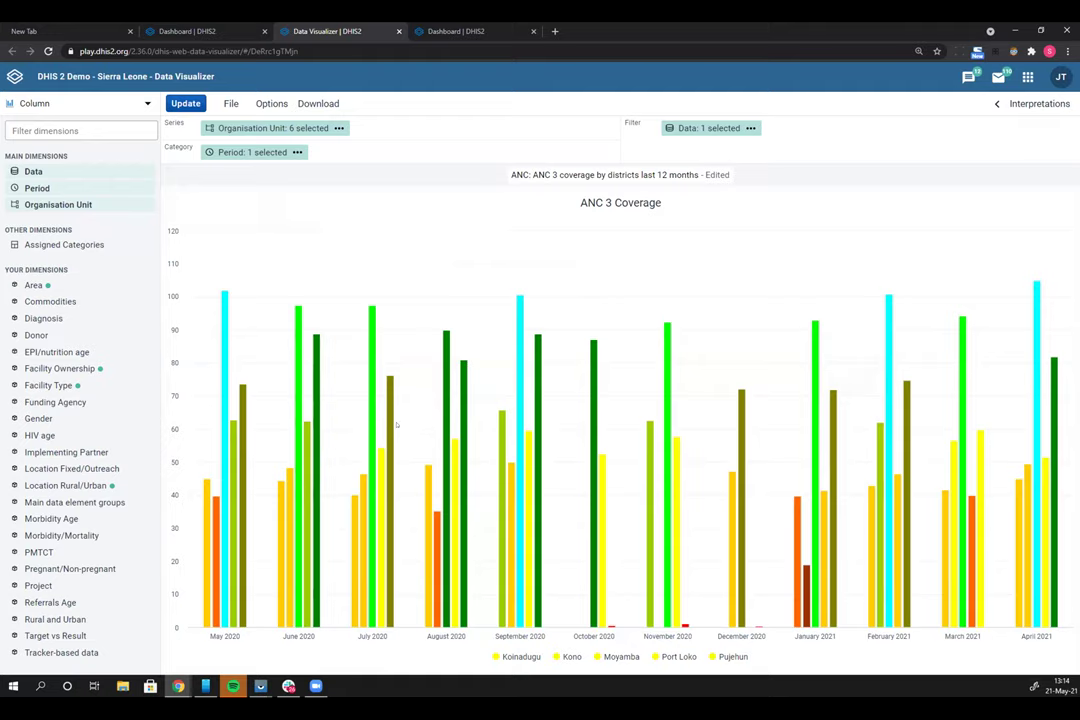
mouse_move(389, 425)
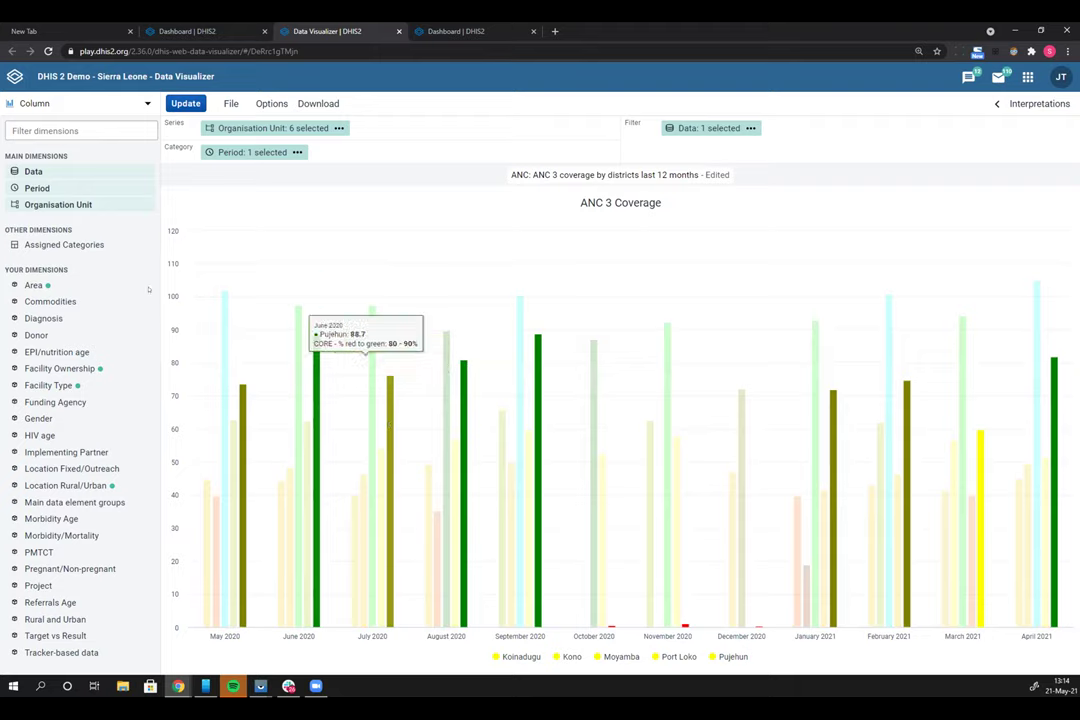
Step: Start a new visualization, discarding the unsaved chart changes, and set its type to Scatter
click(73, 96)
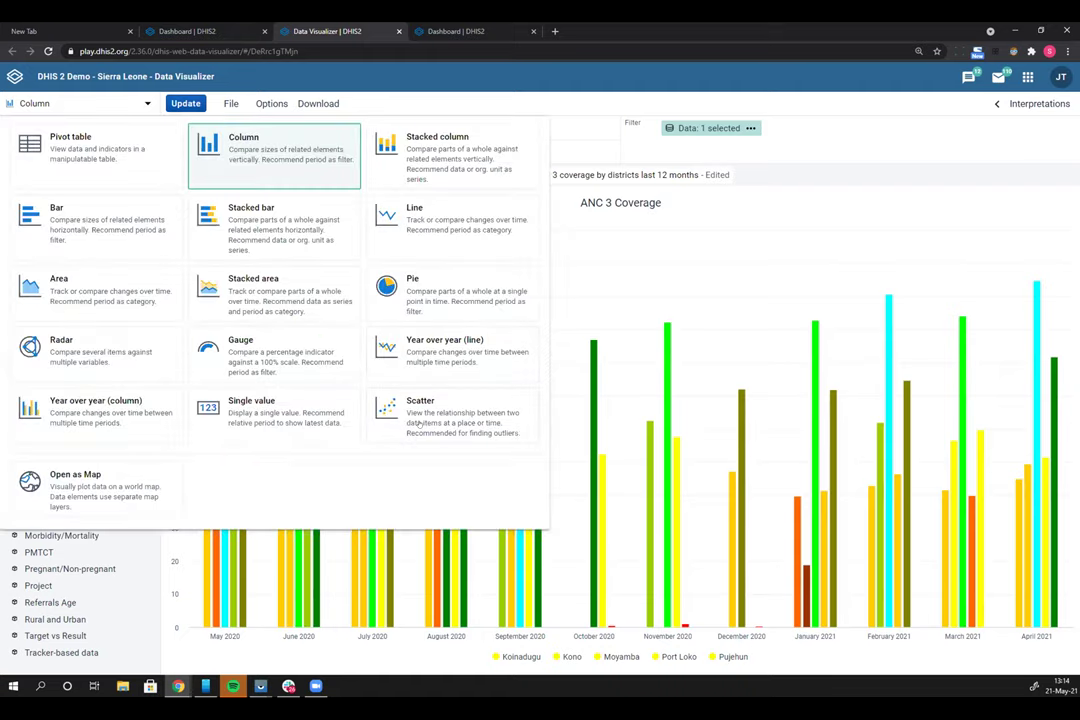
click(419, 424)
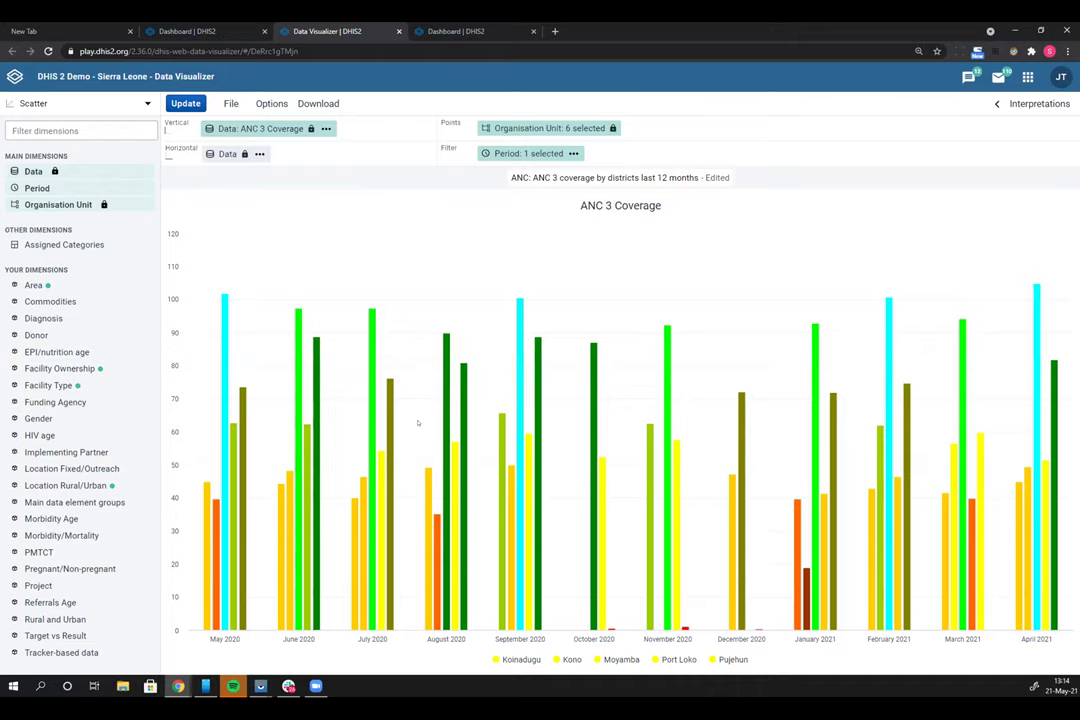
click(231, 104)
click(210, 128)
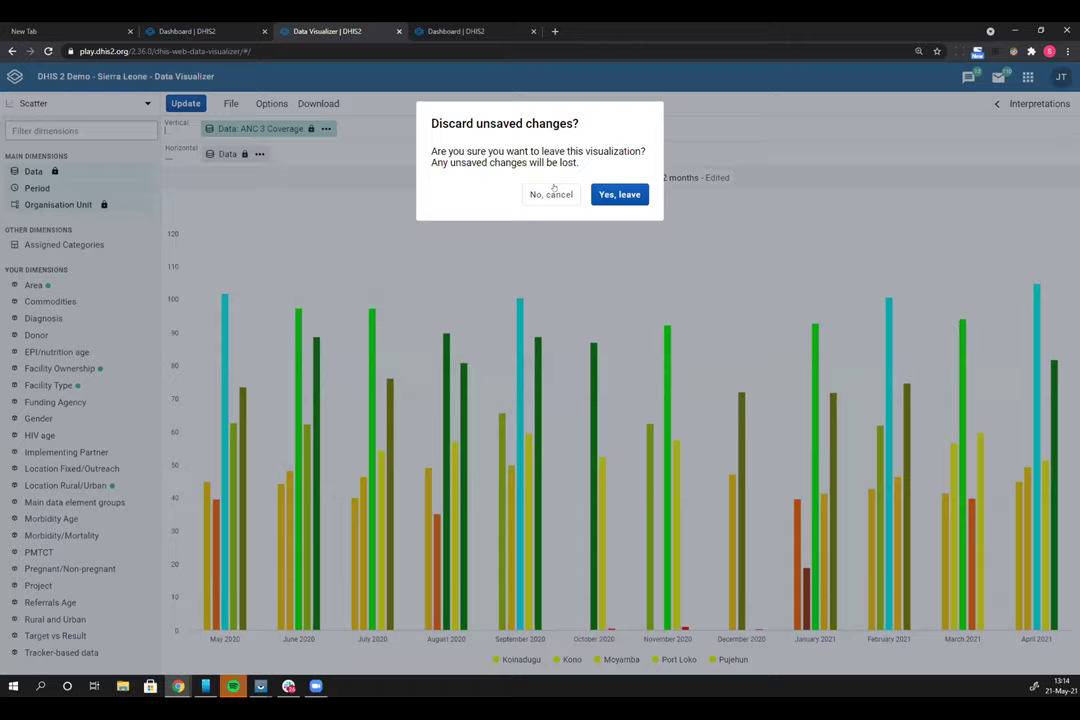
click(619, 194)
click(30, 102)
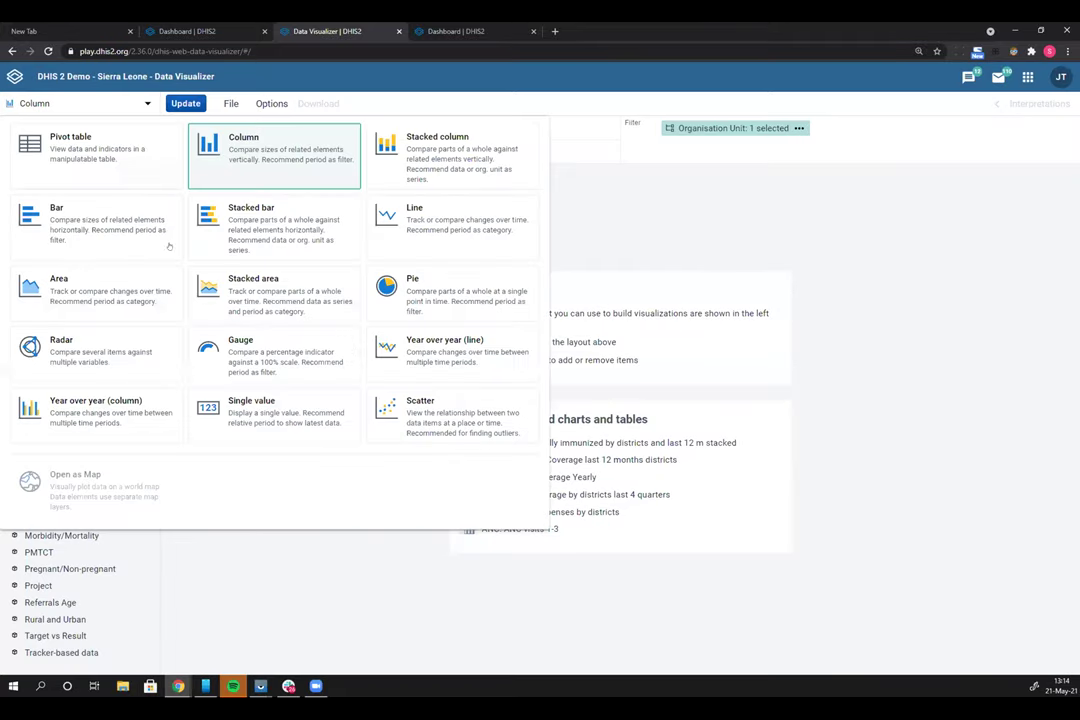
click(400, 395)
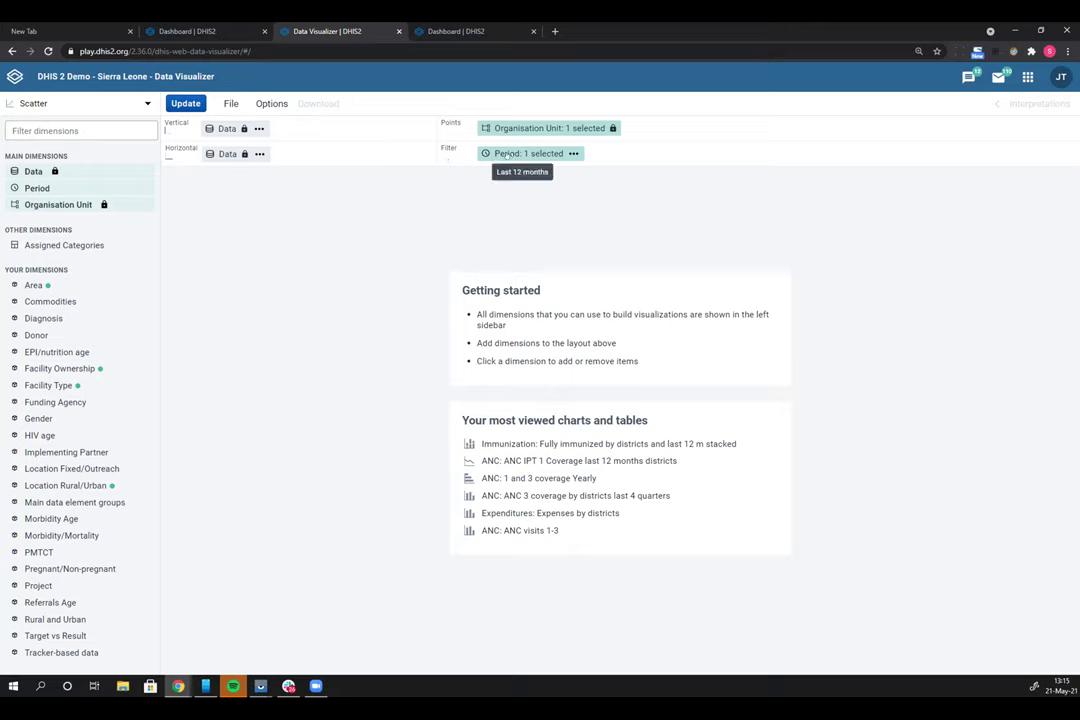
Step: Open the data selection for the vertical axis and view the available data types, keeping All types
click(222, 129)
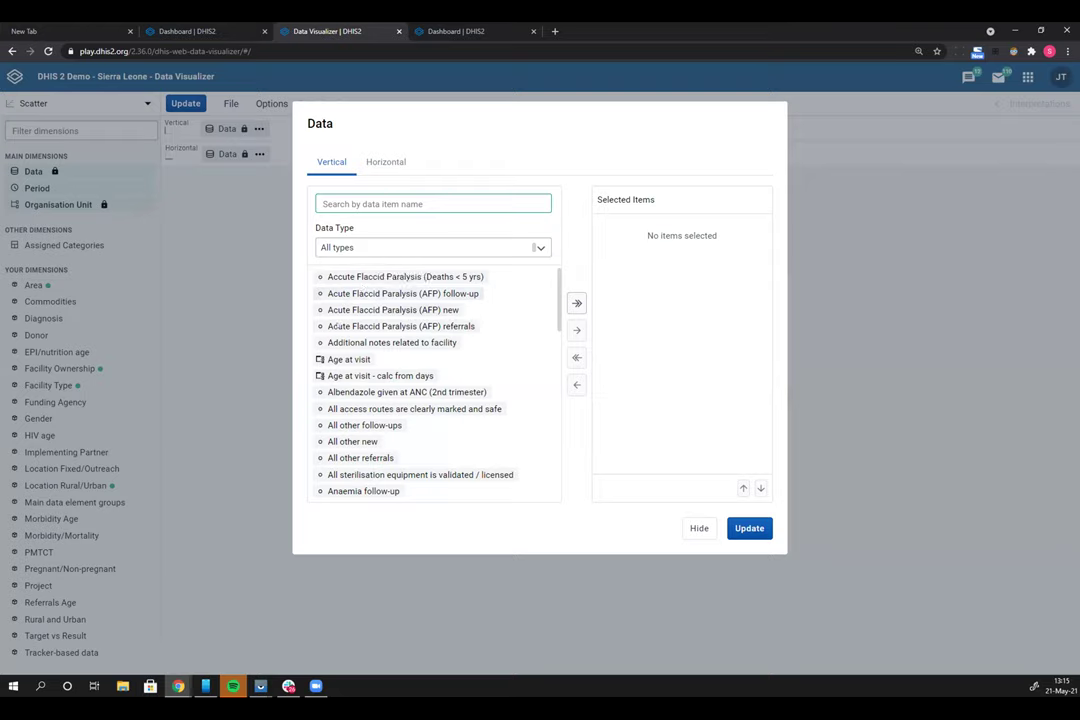
click(362, 248)
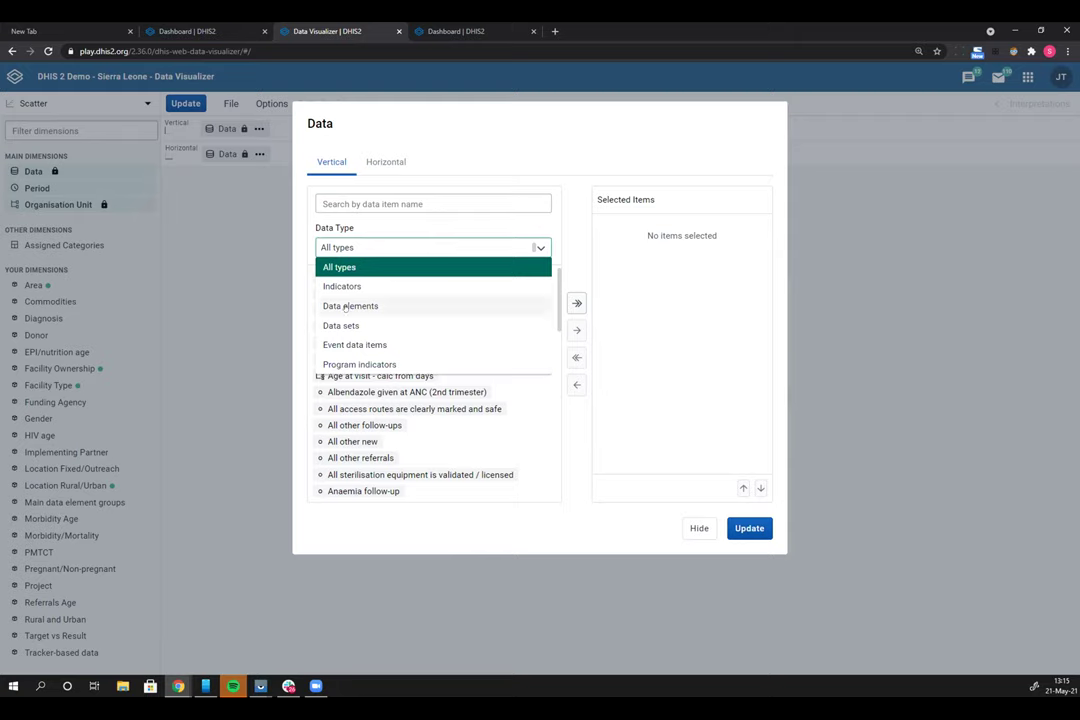
click(371, 231)
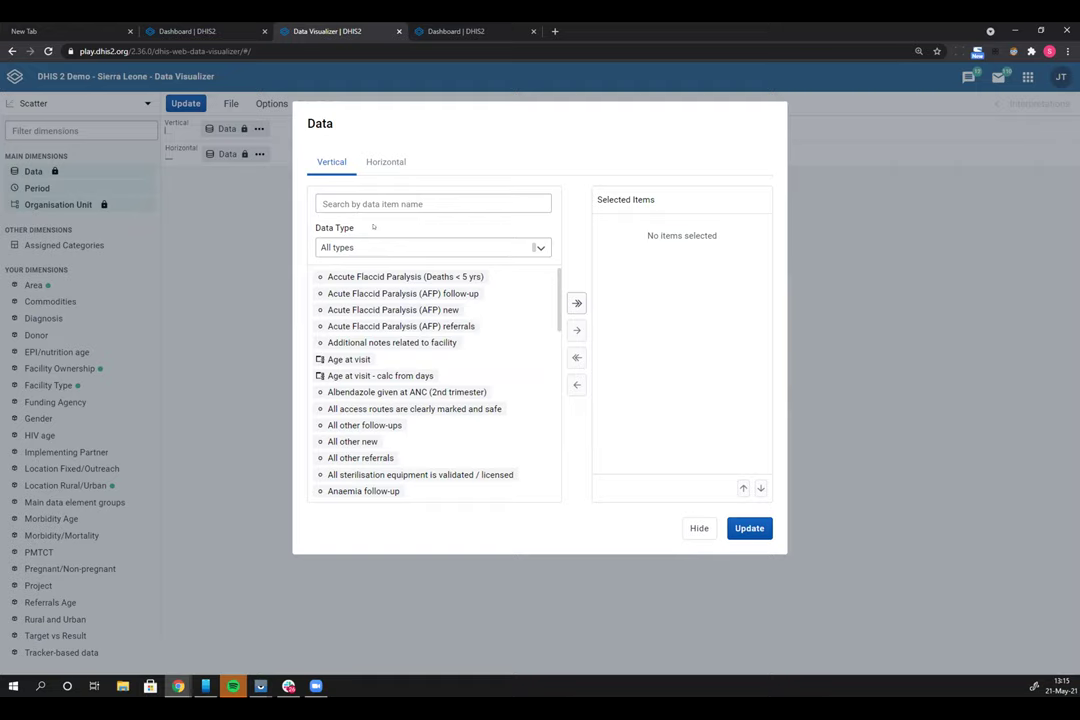
Step: Search the vertical axis data items for "anc", browse the matches, and select ANC 1st visit
click(356, 203)
text(and)
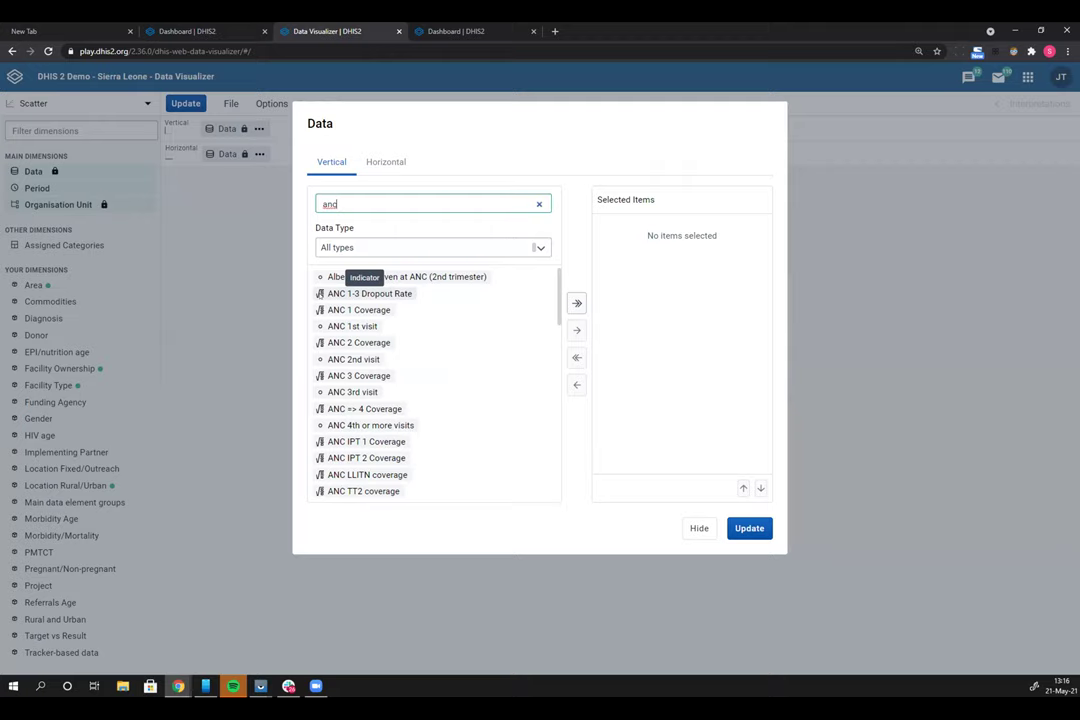
scroll(435, 385, down, 5)
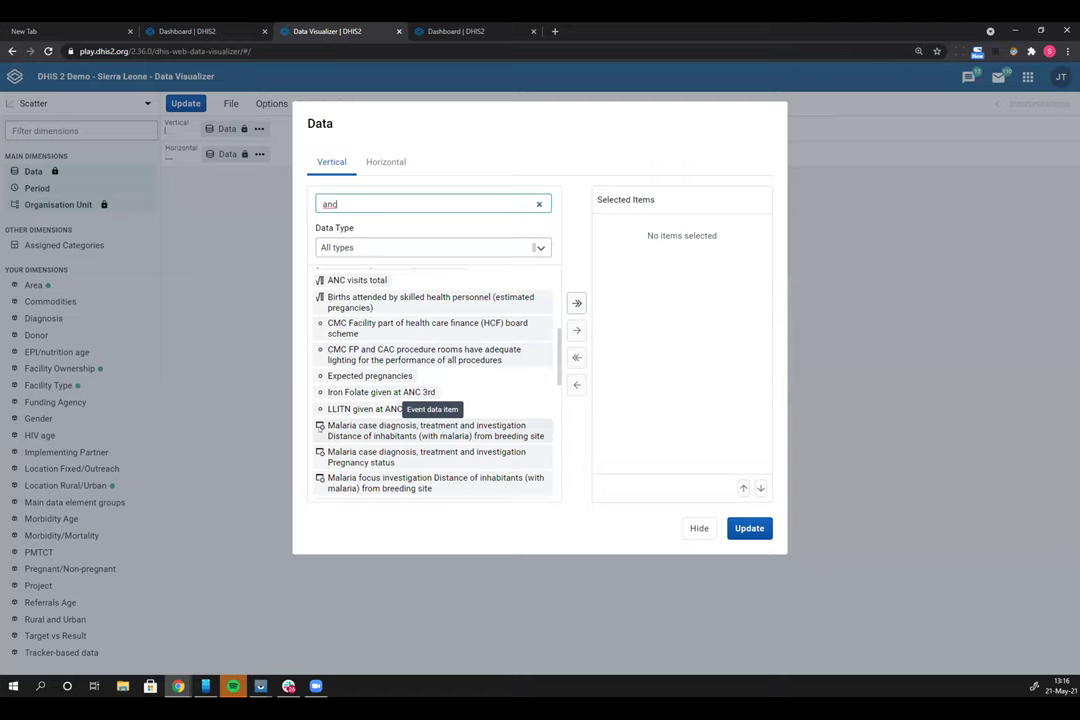
scroll(319, 428, down, 5)
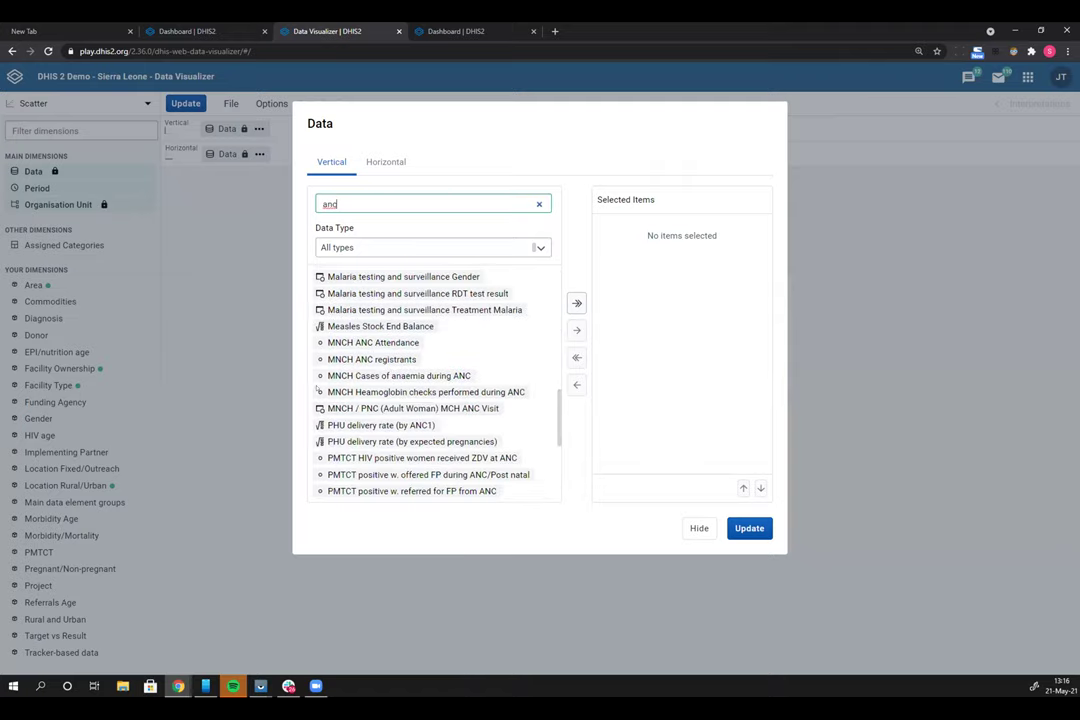
scroll(318, 409, down, 5)
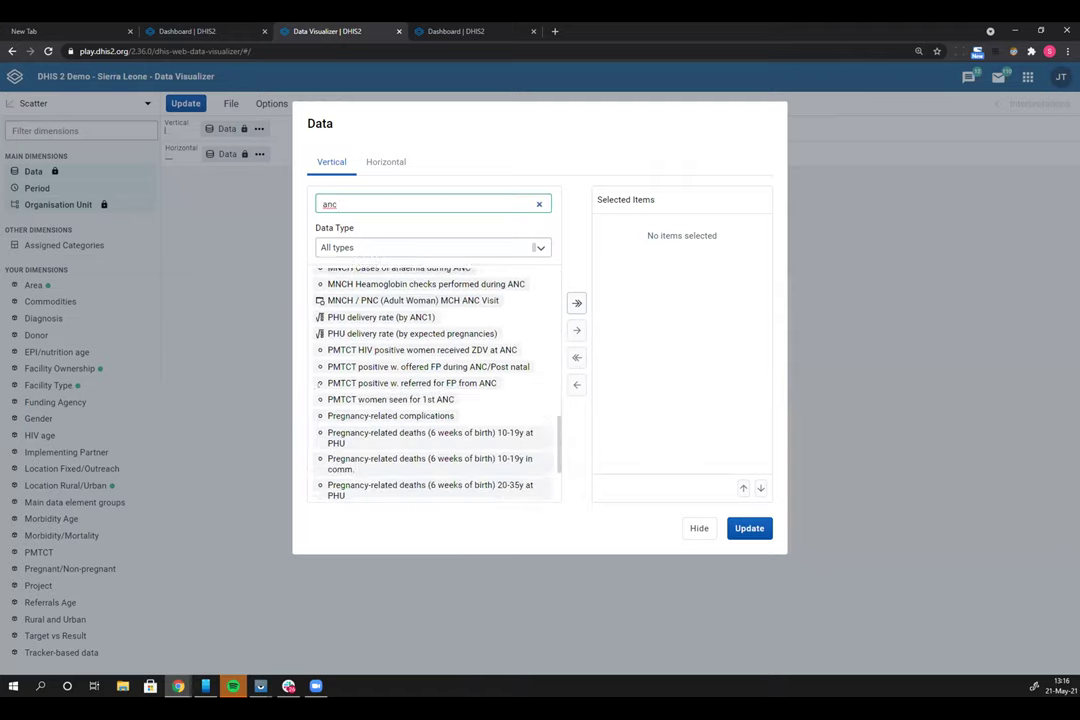
scroll(317, 387, down, 3)
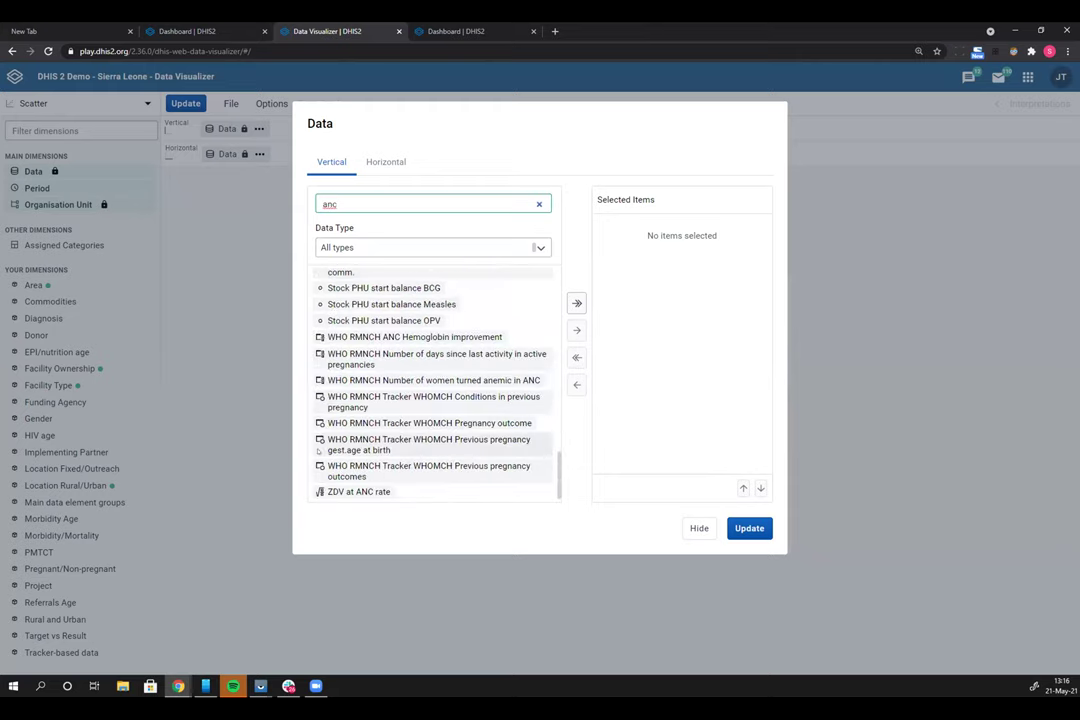
key(BackSpace)
text(d)
key(BackSpace)
text(d)
scroll(318, 386, up, 10)
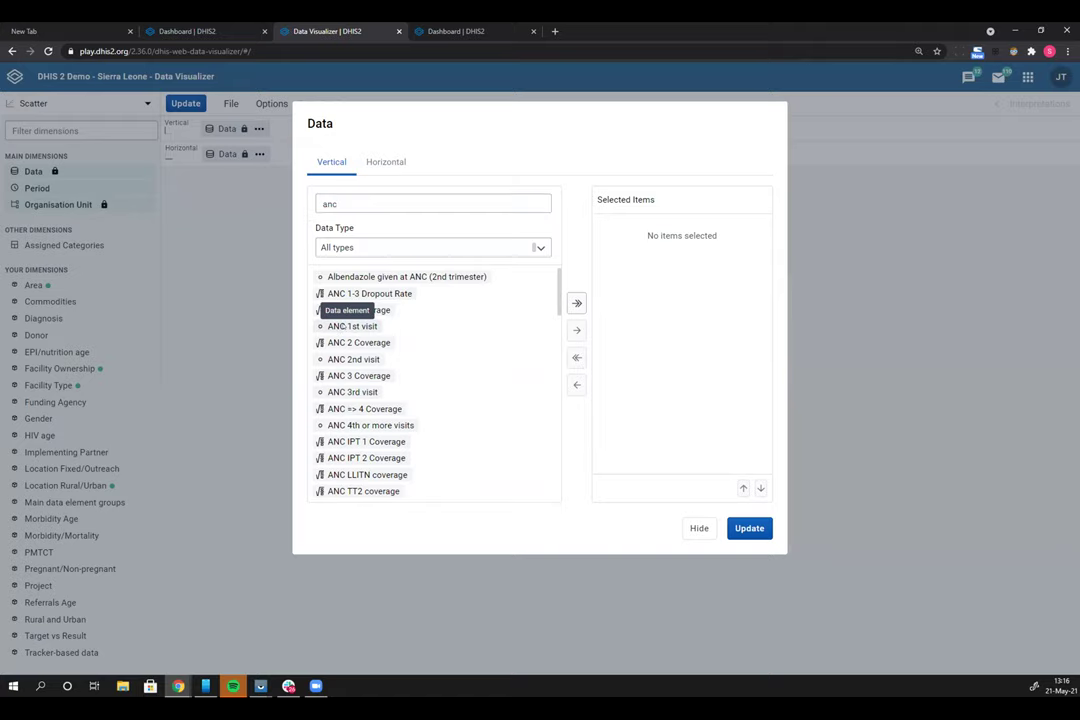
double_click(340, 327)
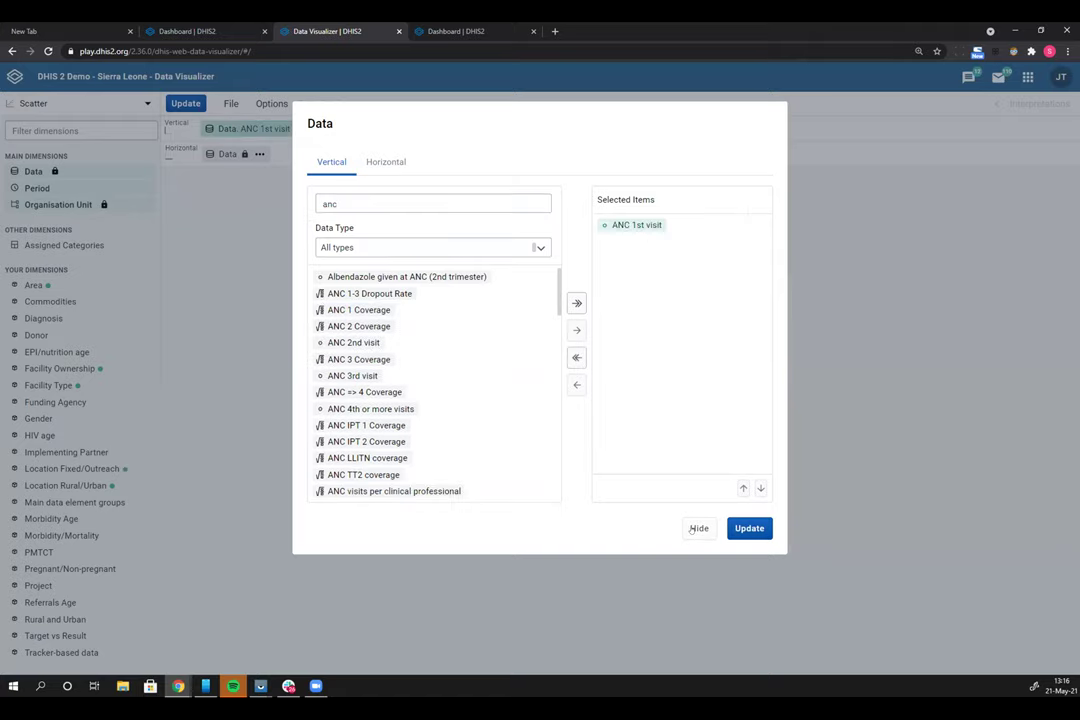
click(699, 528)
Step: Select ANC 2nd visit as the data item for the horizontal axis
click(224, 154)
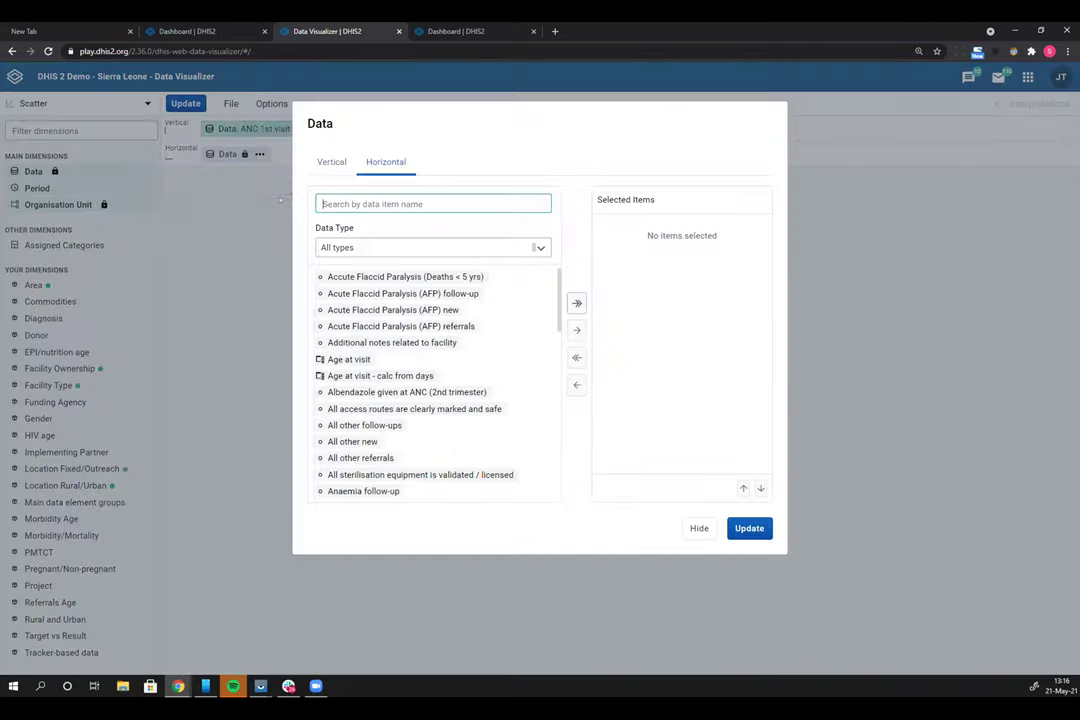
scroll(352, 330, down, 1)
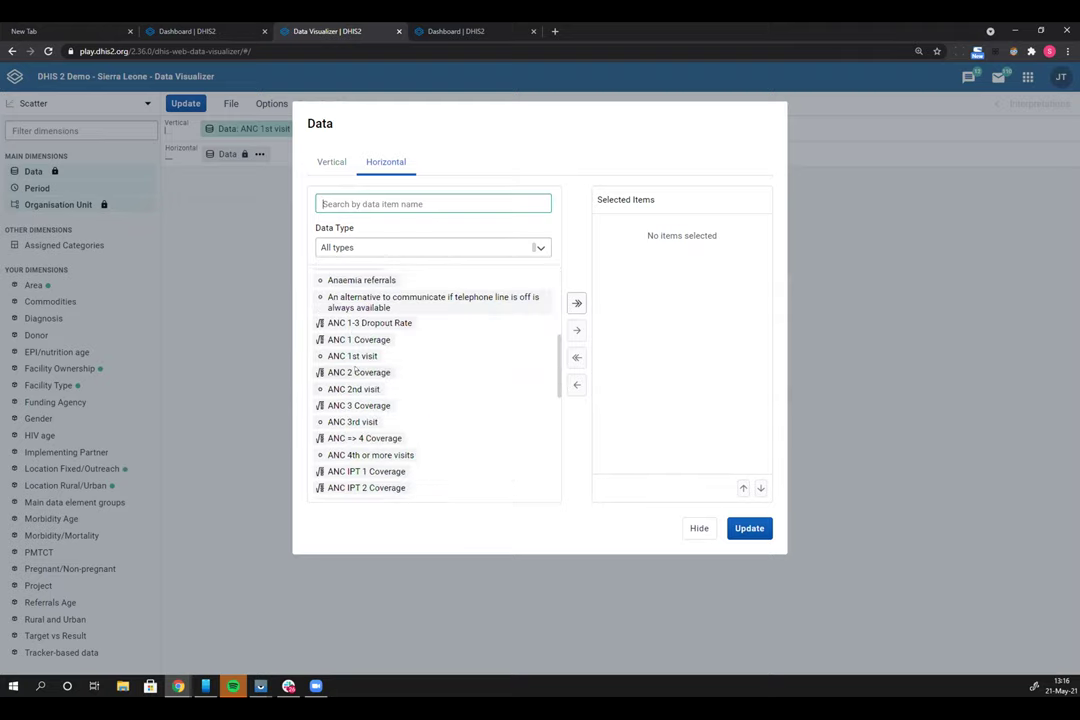
double_click(355, 389)
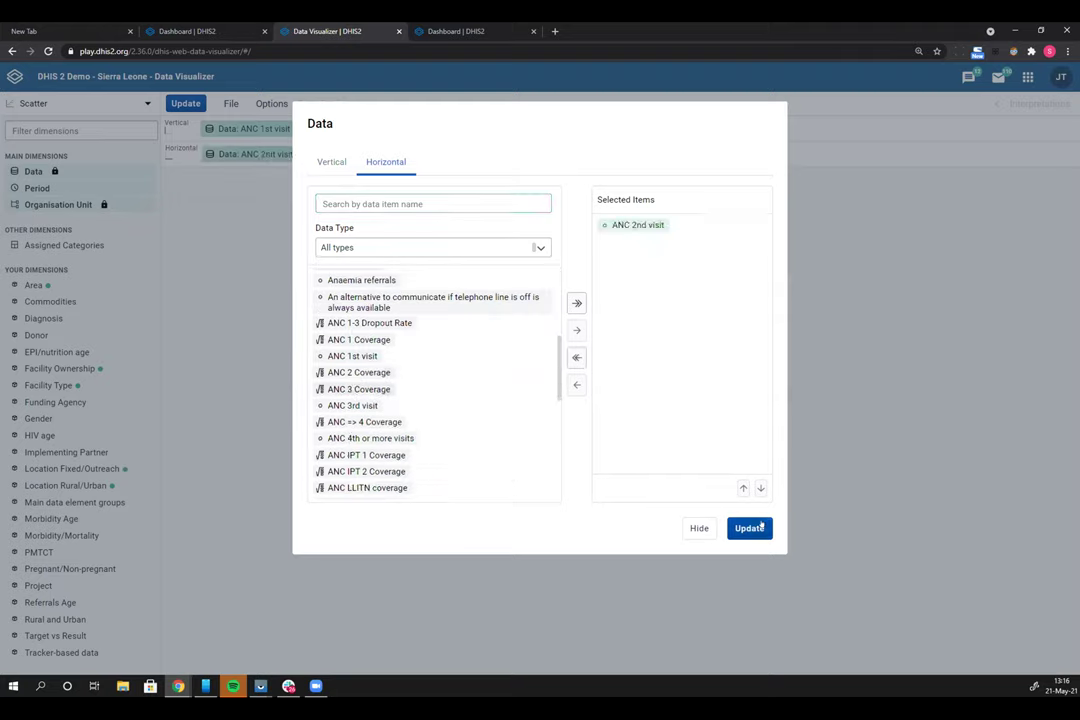
click(699, 528)
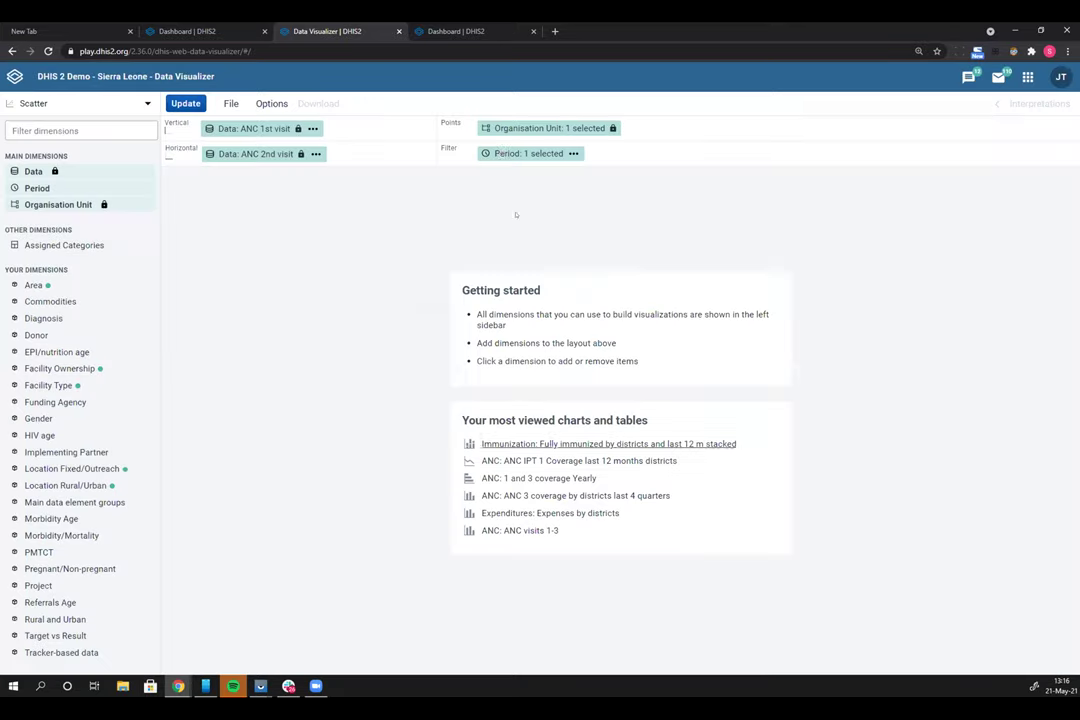
Step: Set the organisation unit level to Facility within Sierra Leone and generate the scatter chart
click(500, 128)
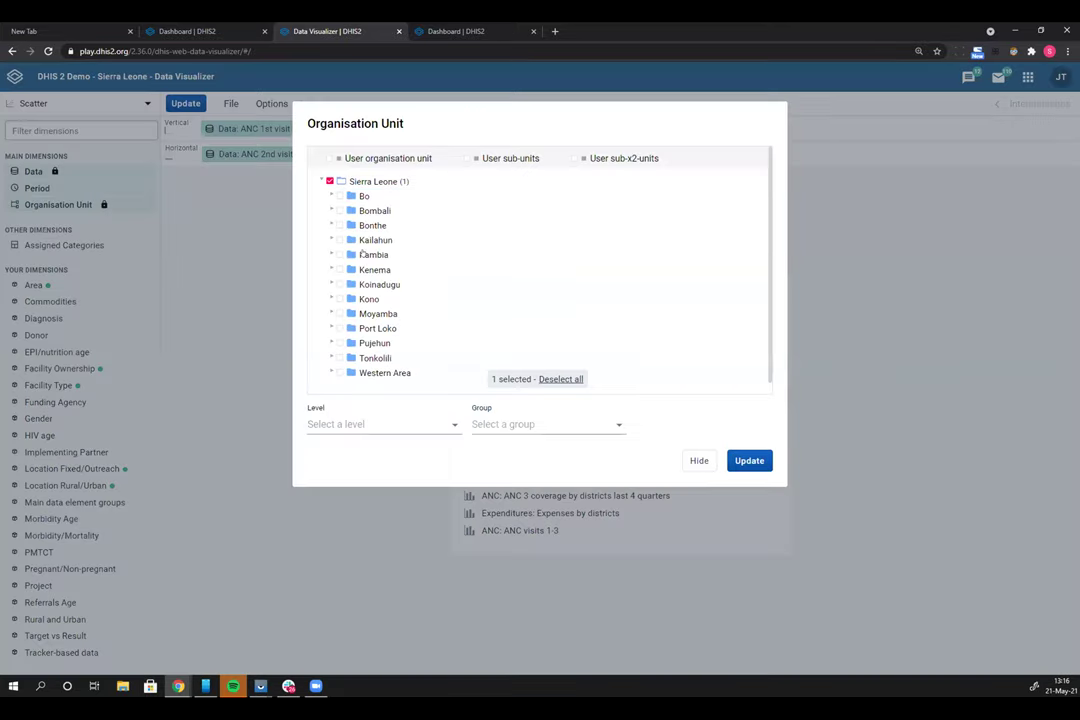
click(358, 425)
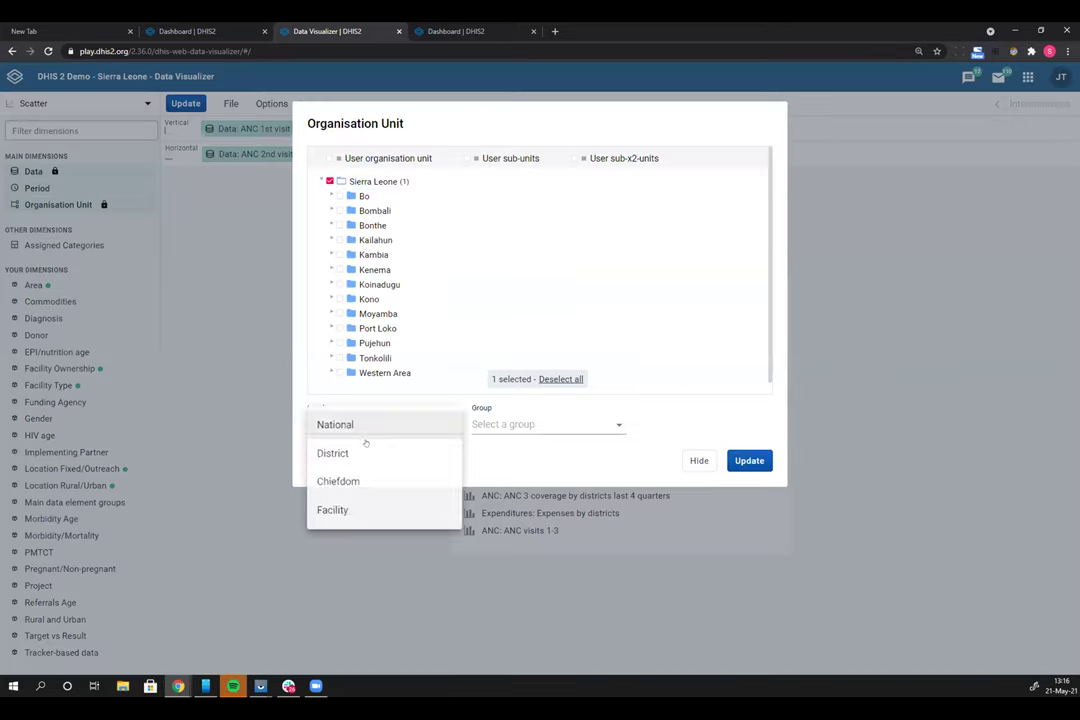
click(331, 512)
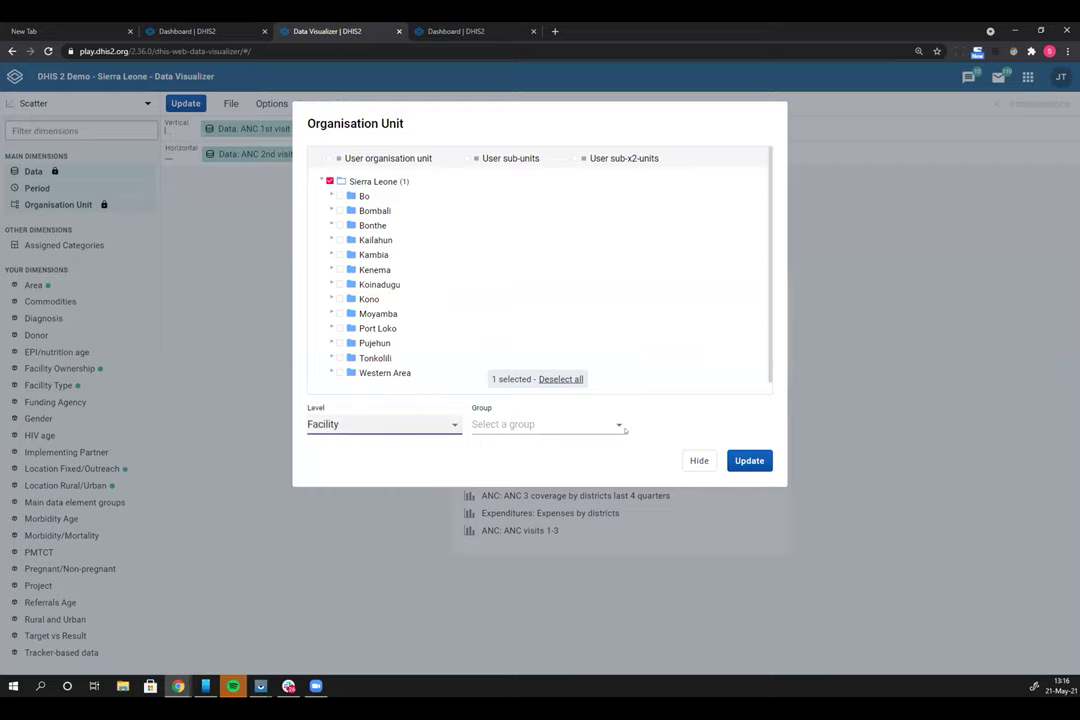
click(751, 462)
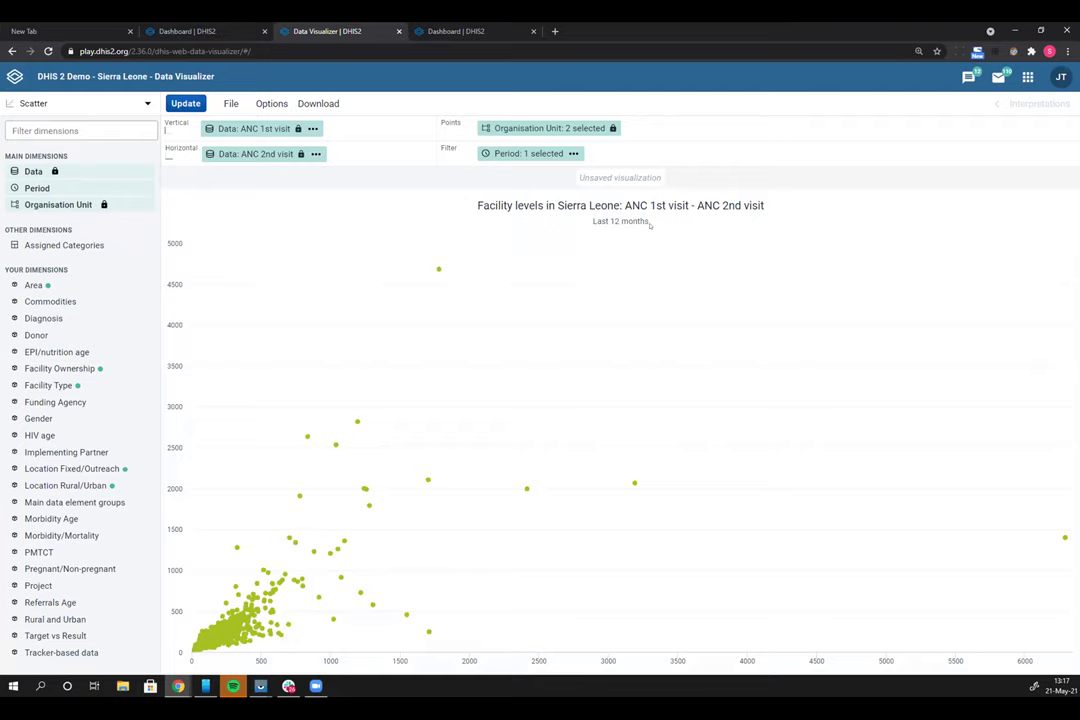
Step: Zoom in repeatedly on the dense cluster of low-value facilities in the scatter chart to examine individual points
mouse_move(357, 419)
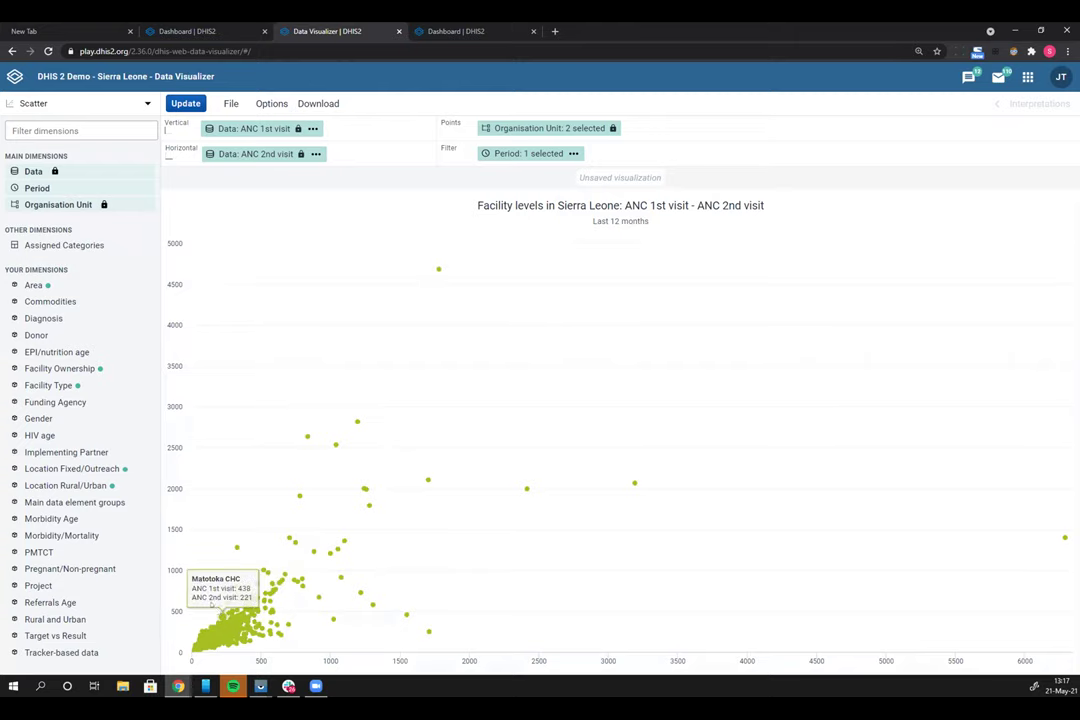
drag(199, 547, 366, 647)
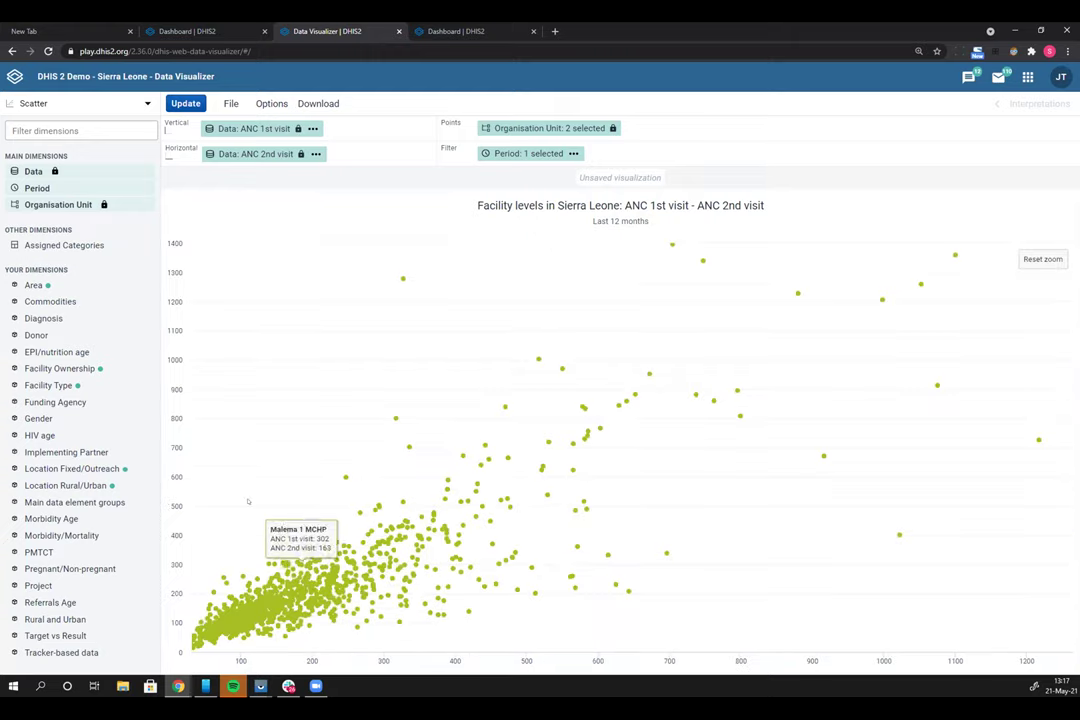
drag(197, 459, 504, 652)
drag(229, 436, 576, 621)
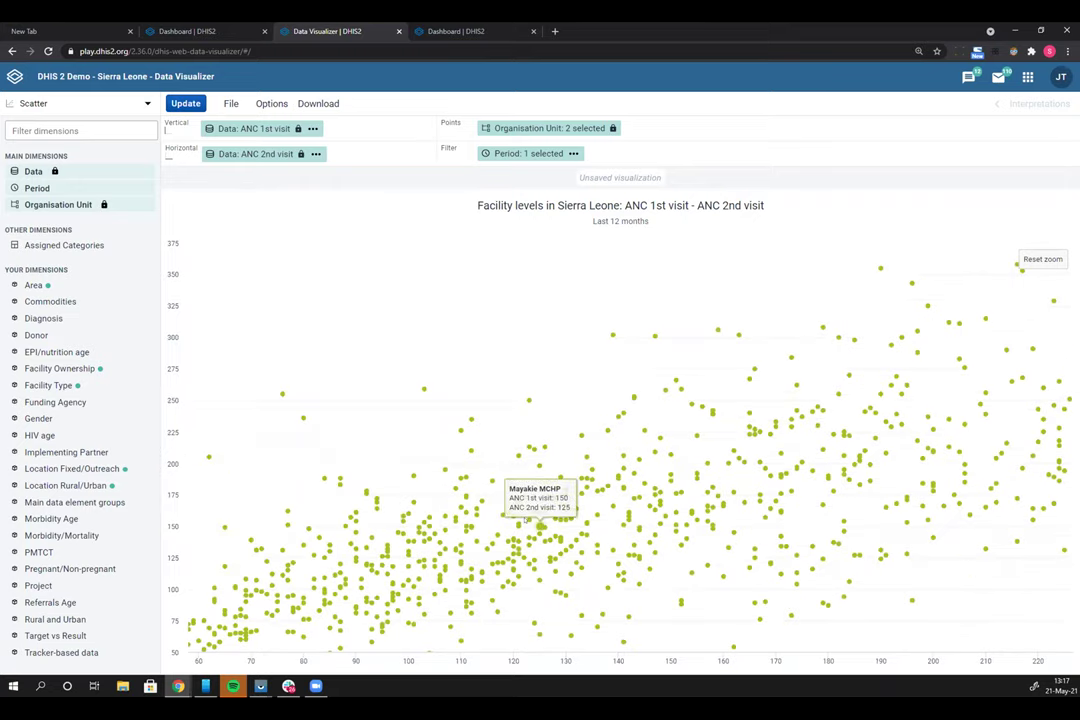
Step: Enable outlier analysis on the full scatter chart using Modified Z-score, threshold factor 3 and 1% extreme lines, and update the chart
click(1058, 261)
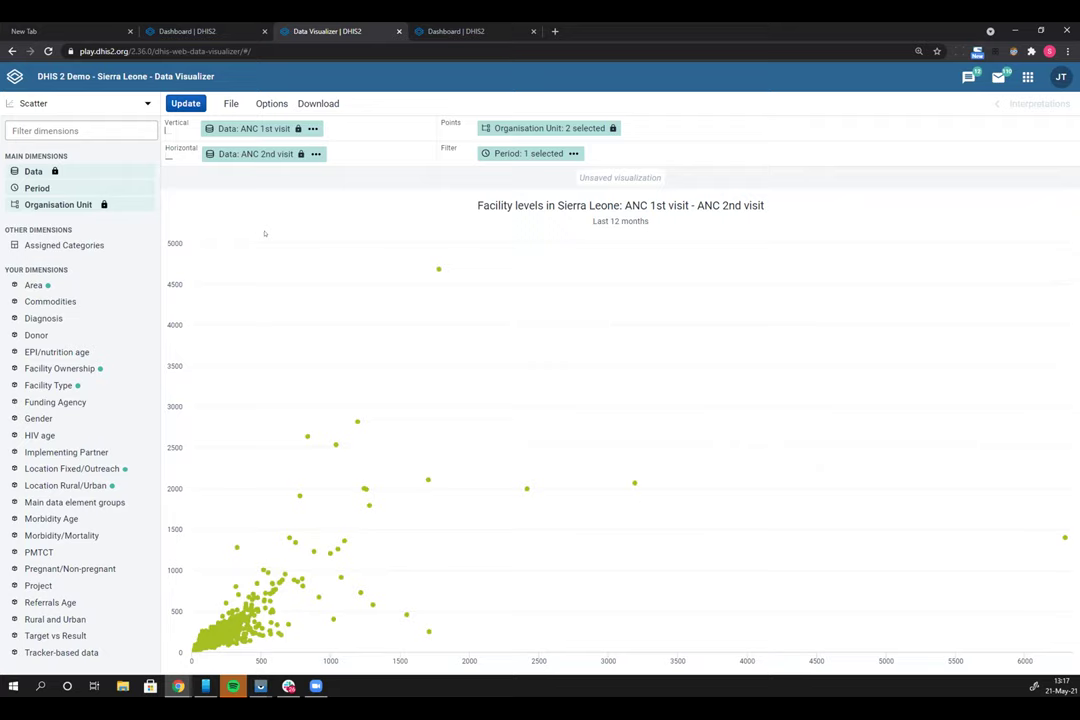
click(272, 104)
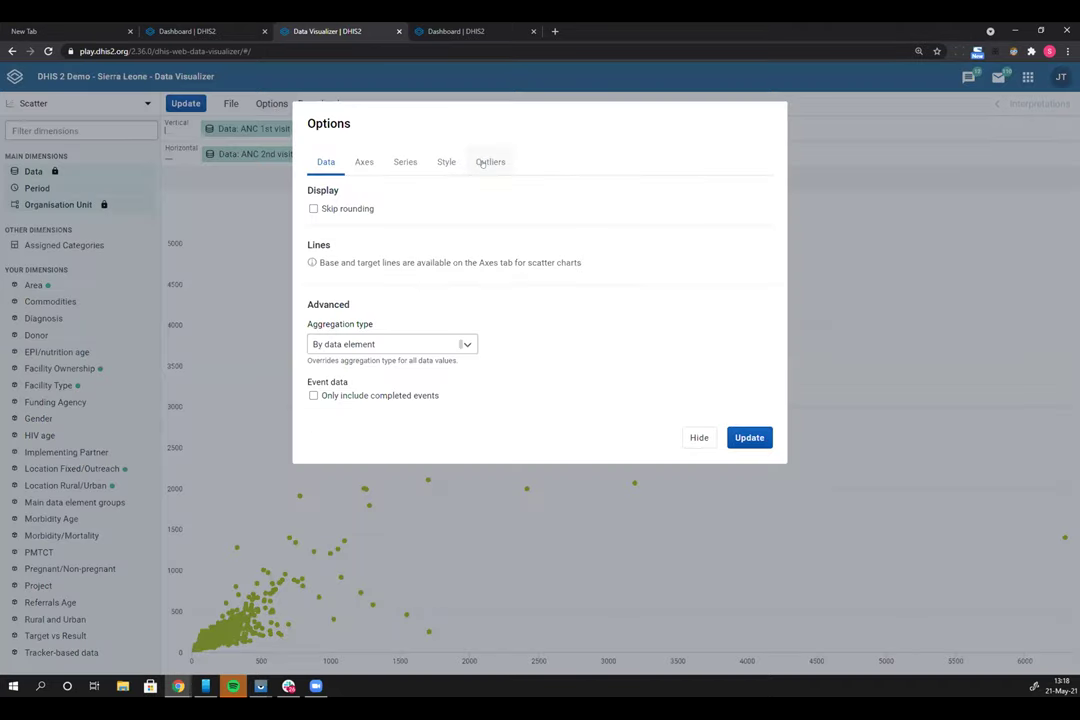
click(482, 164)
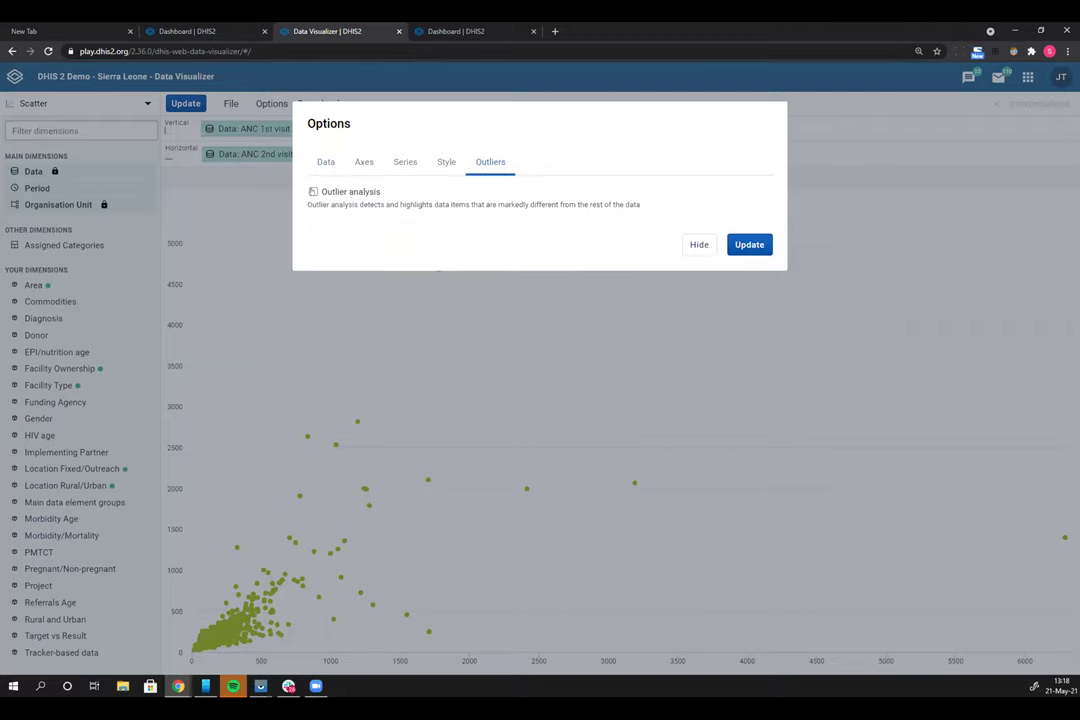
click(313, 191)
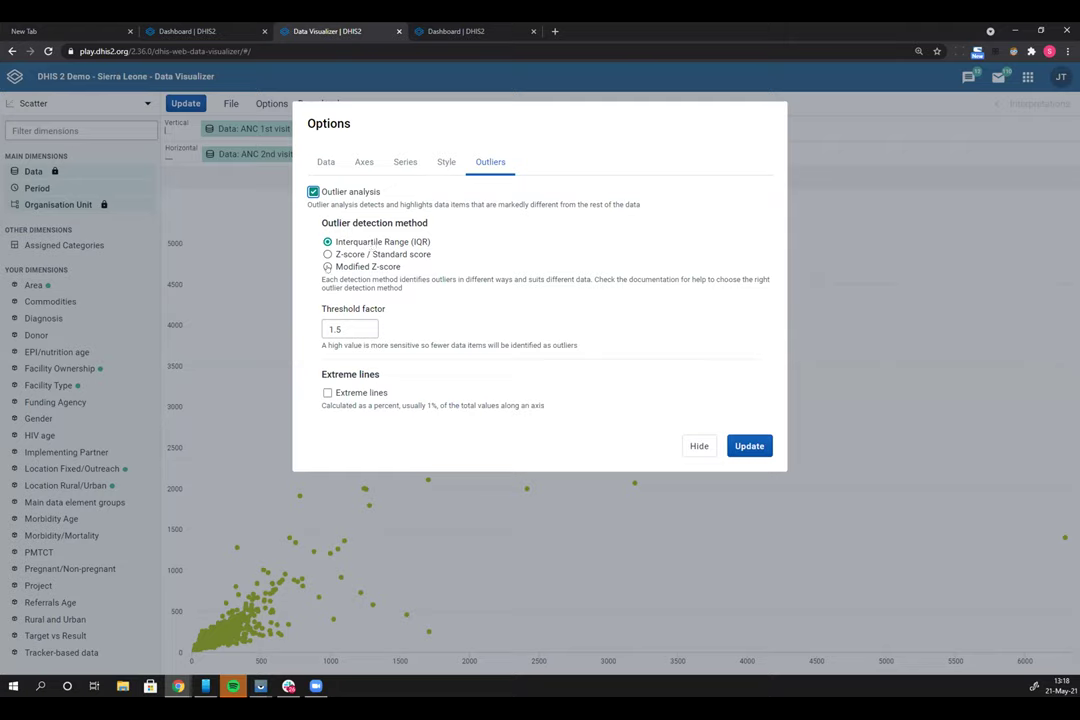
click(328, 266)
click(337, 327)
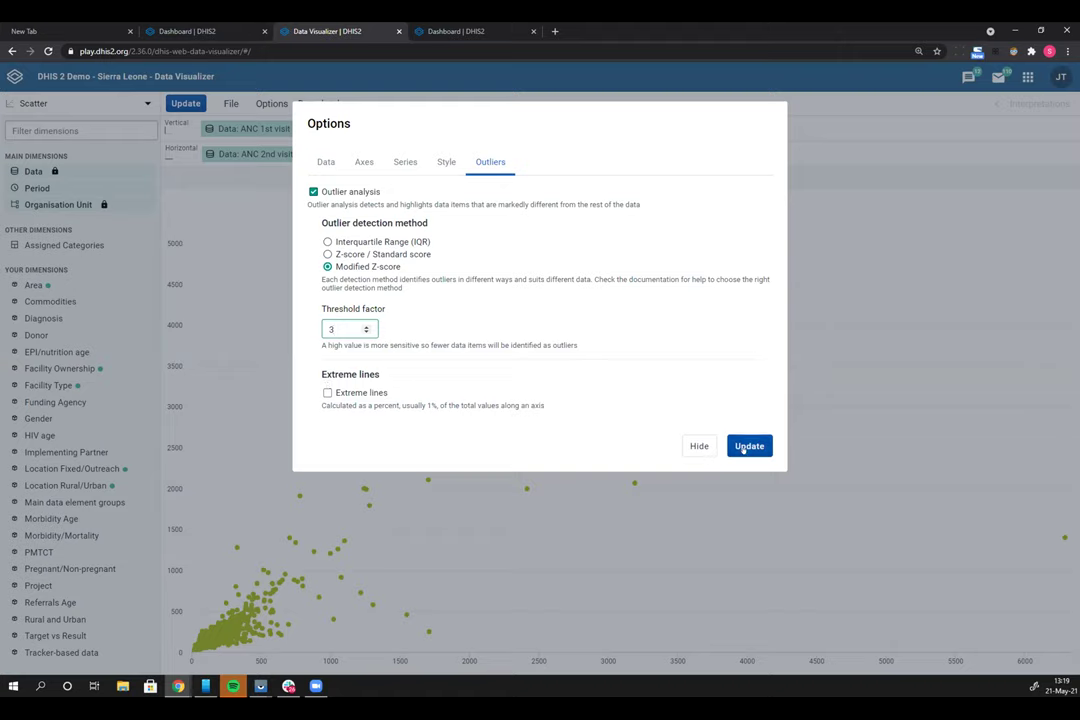
click(327, 392)
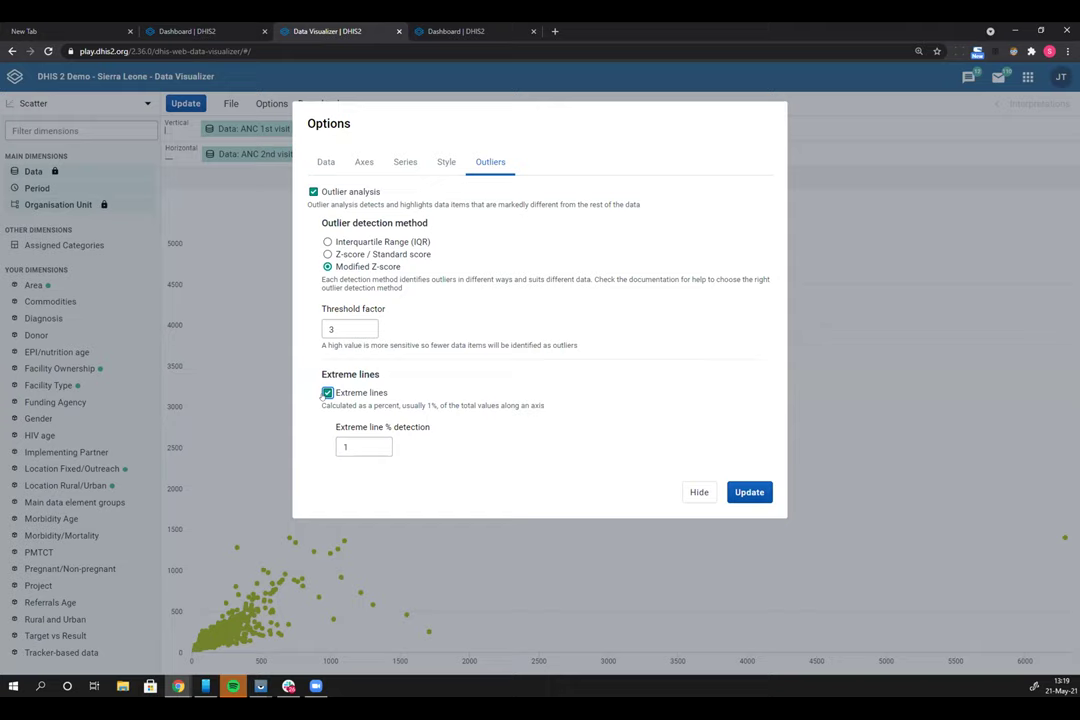
click(748, 492)
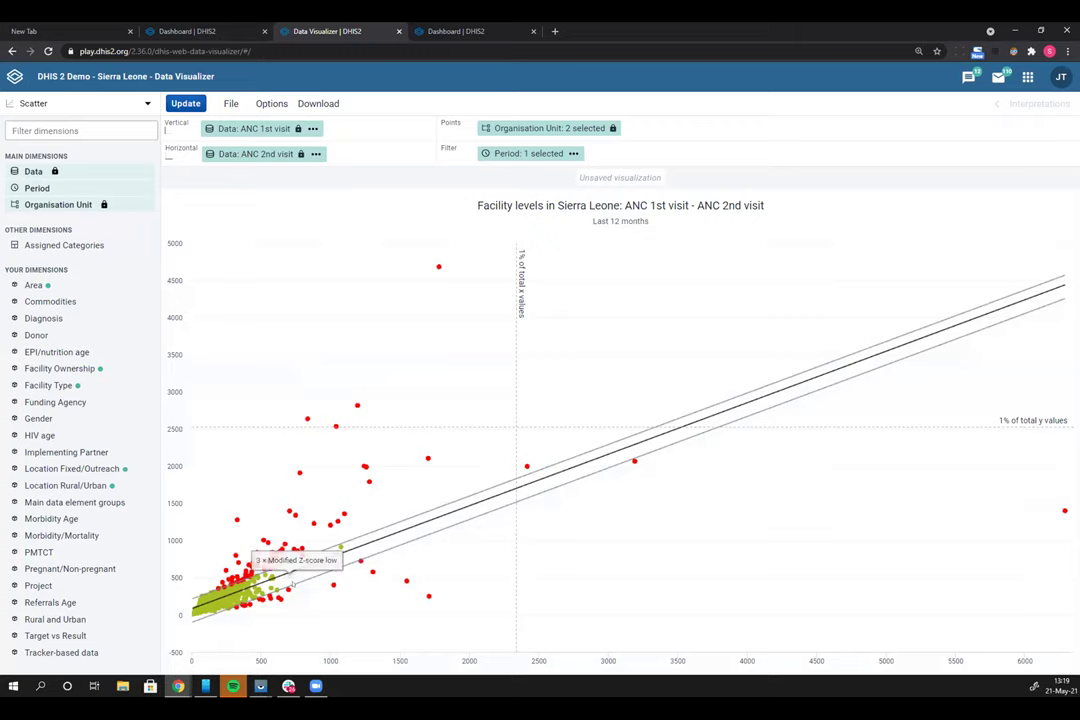
Step: Examine the highlighted outlier facilities in the scatter chart, both within the dense cluster and beyond the extreme lines
mouse_move(209, 548)
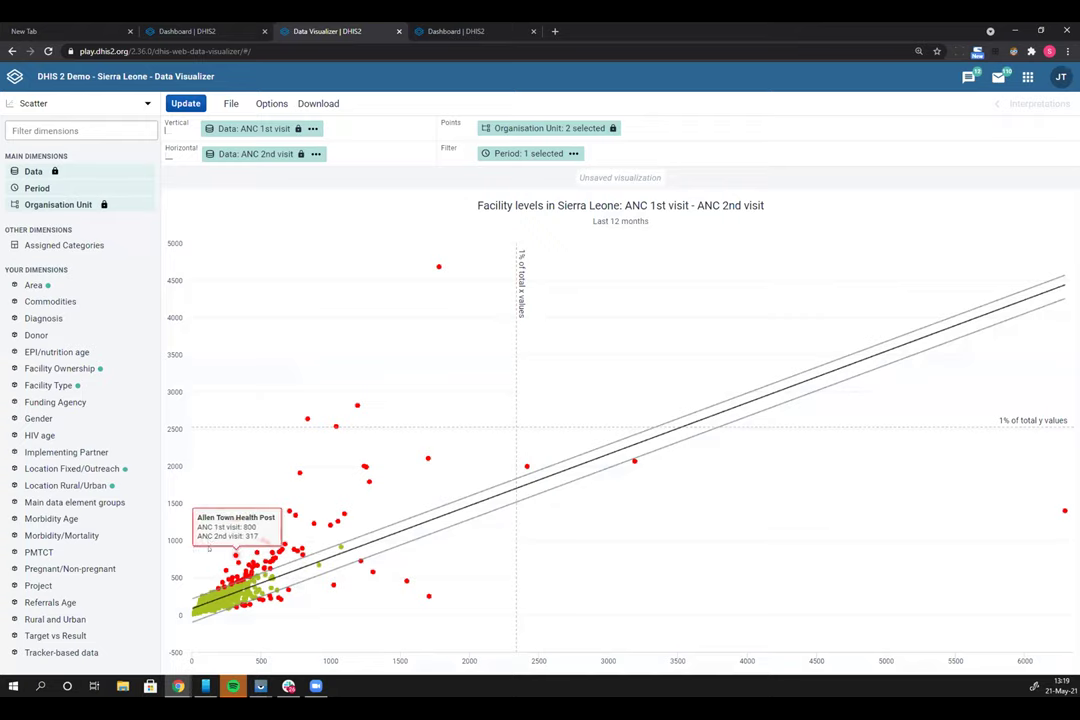
drag(212, 548, 345, 605)
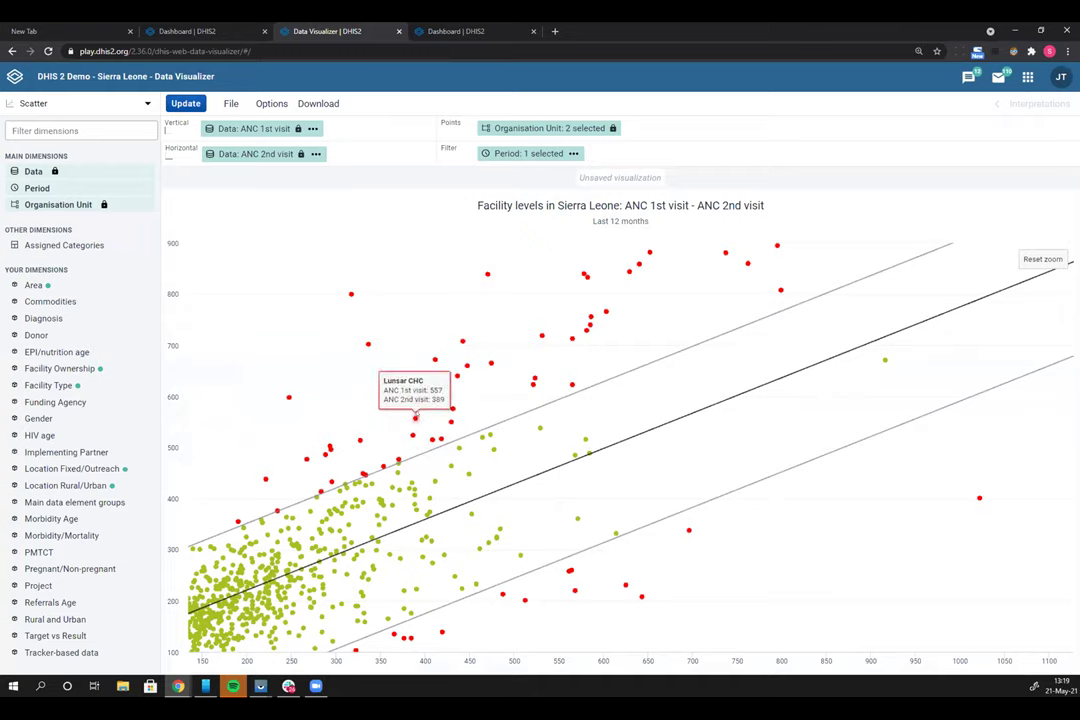
click(1045, 265)
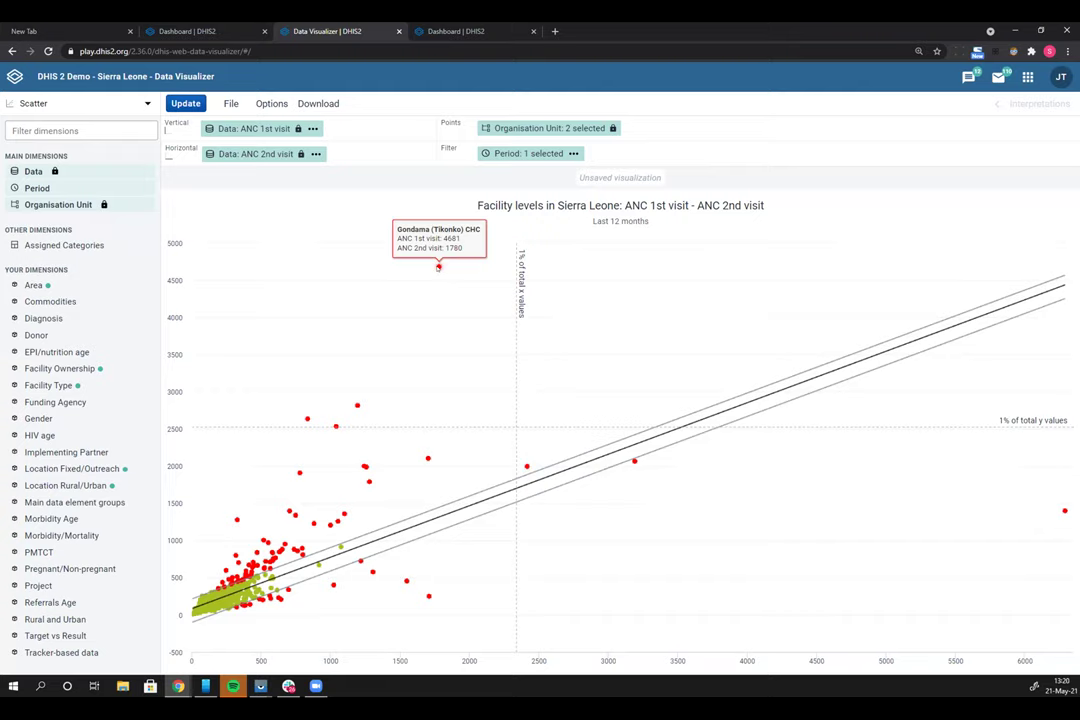
mouse_move(527, 466)
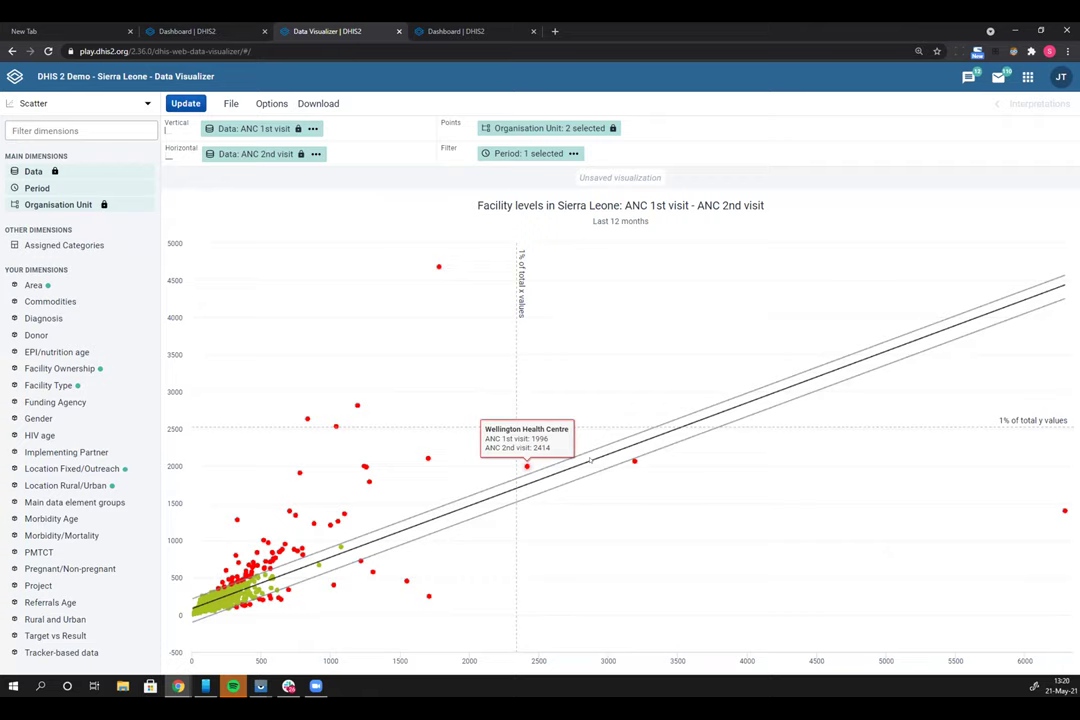
mouse_move(1060, 511)
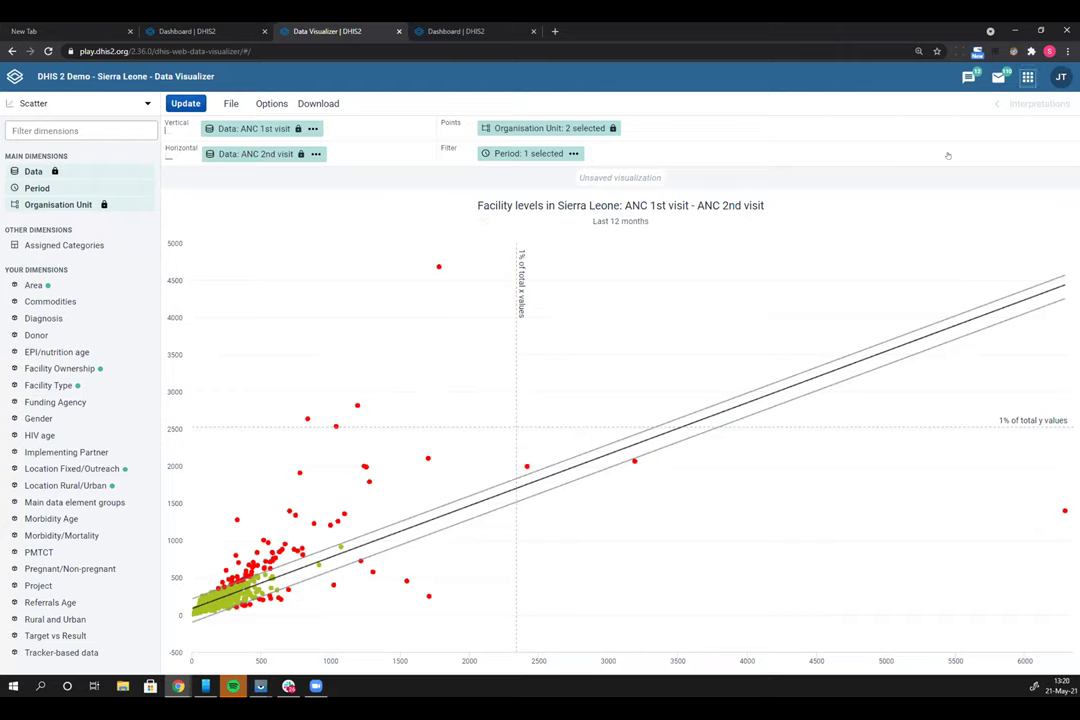
Step: Switch to the DHIS2 Maps app and start a new Population age groups layer
click(1027, 76)
click(814, 160)
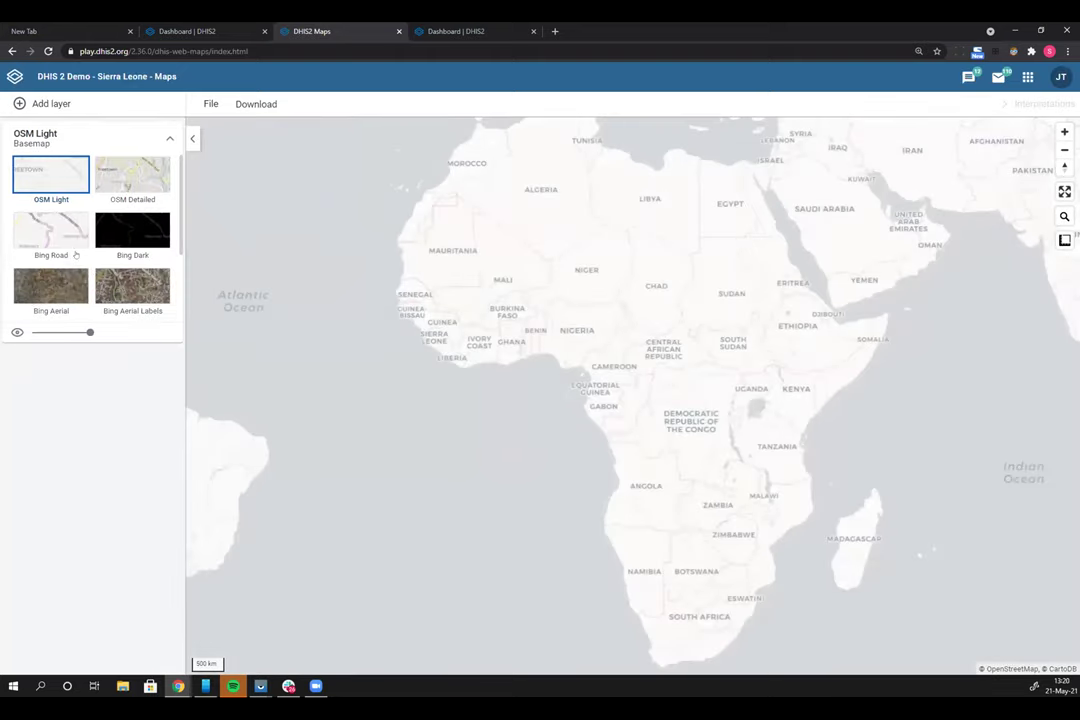
click(33, 106)
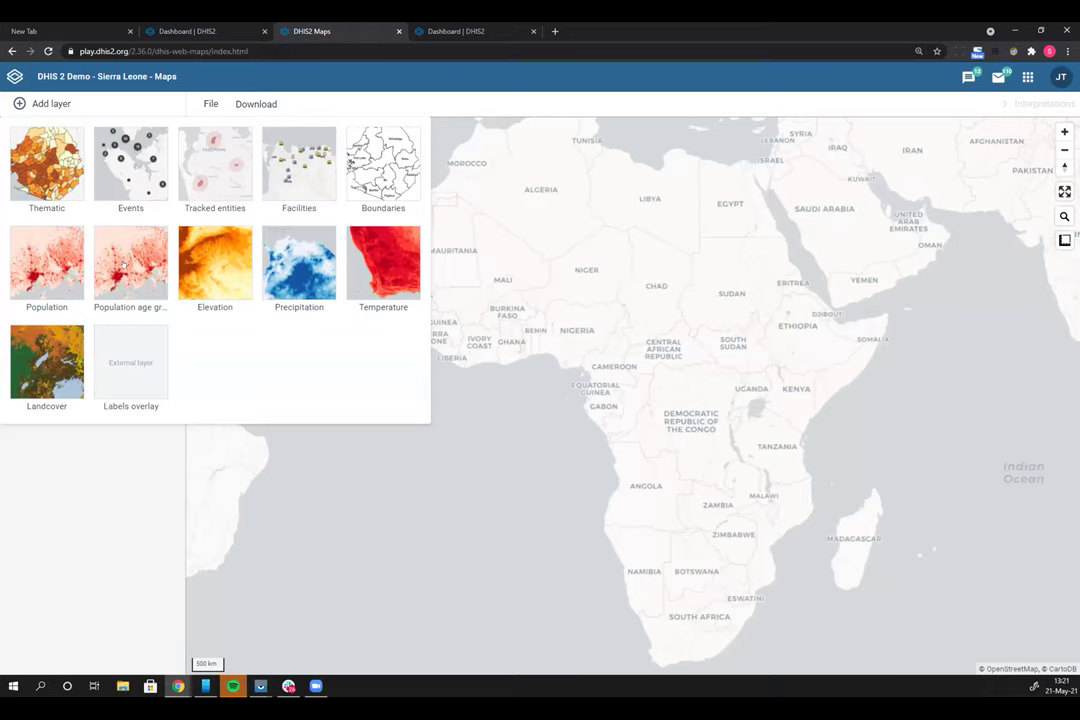
click(108, 232)
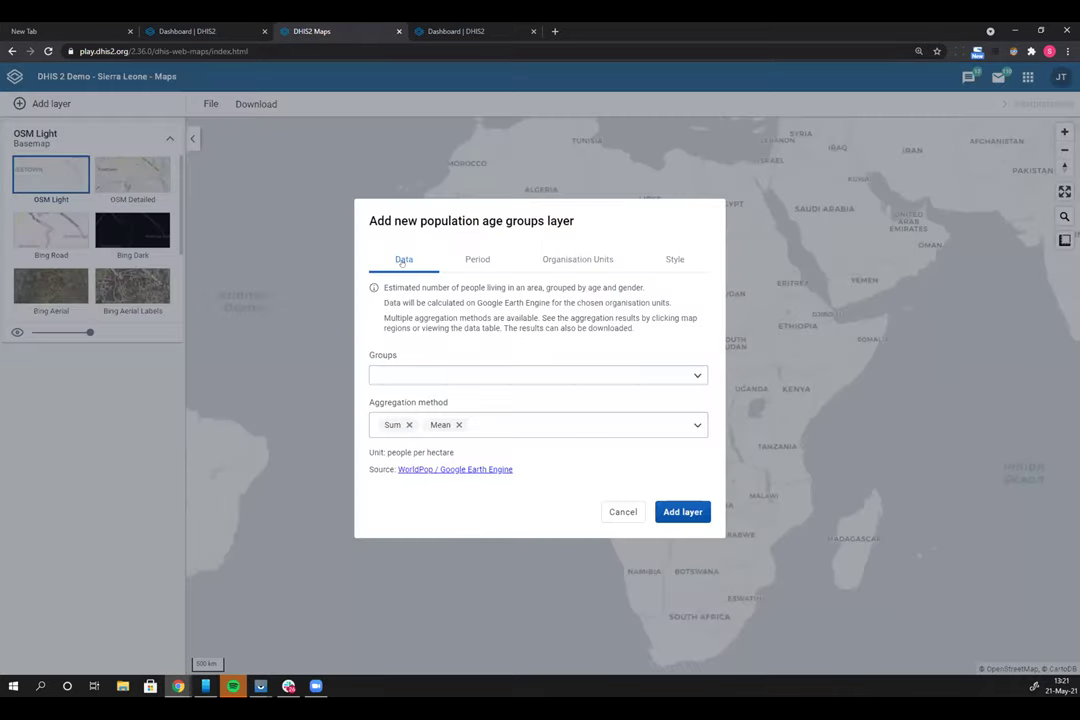
Step: Select the groups Men 0 - 1 years, Men 1 - 4 years, Women 0 - 1 years and Women 1 - 4 years for the layer
click(398, 377)
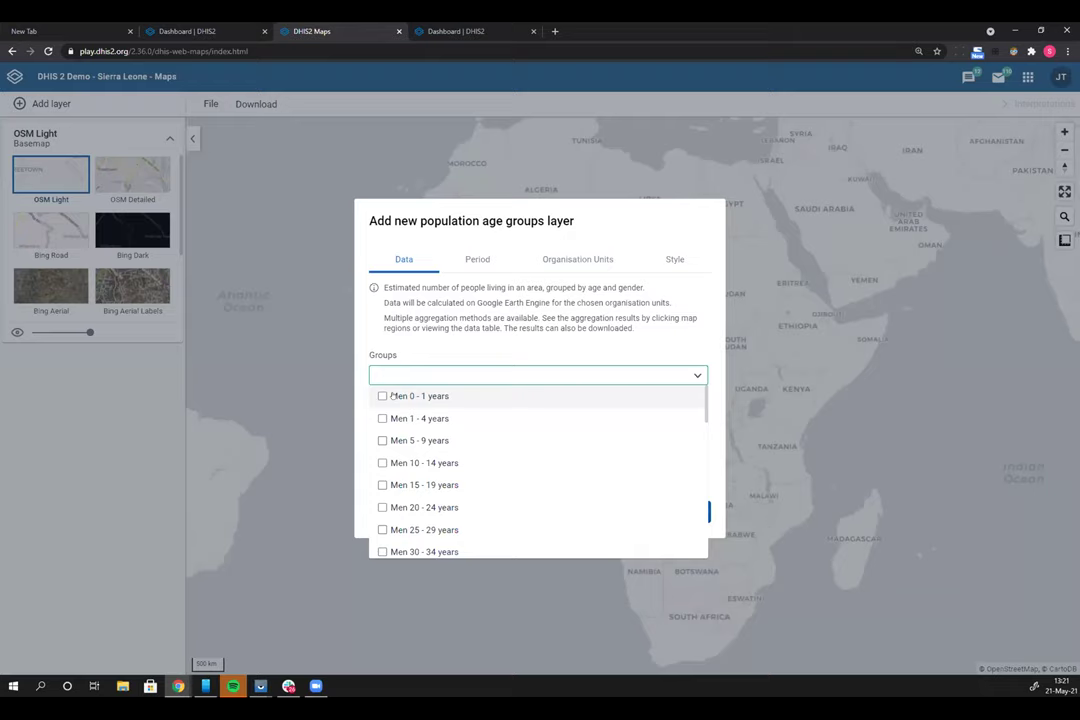
click(392, 396)
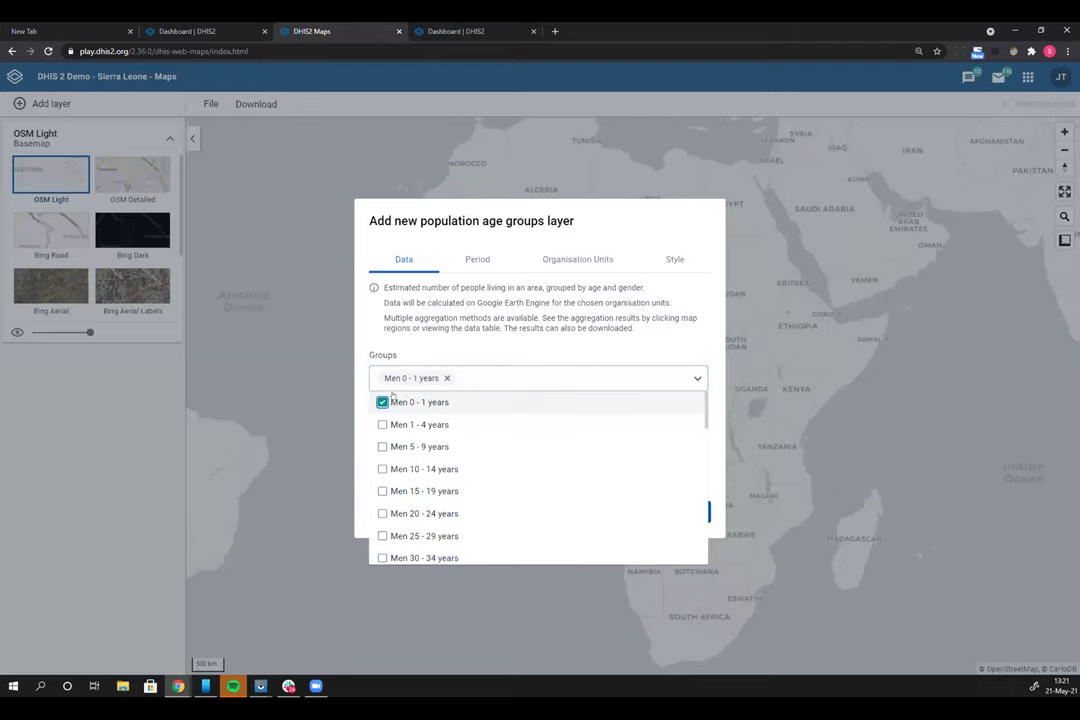
click(388, 424)
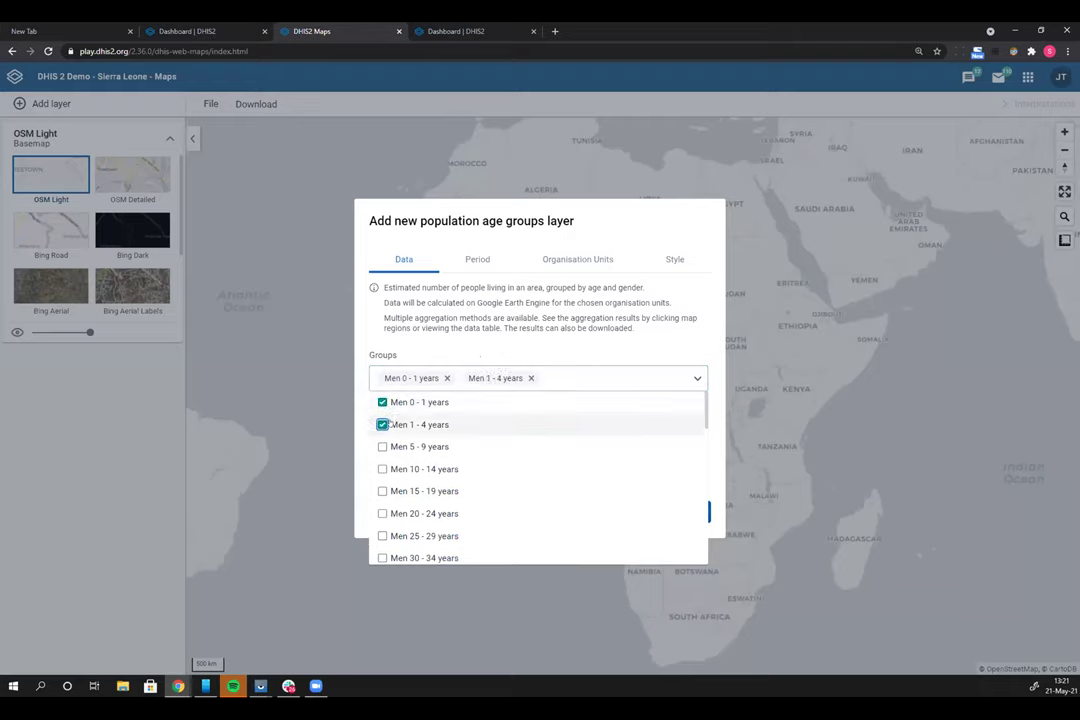
scroll(526, 466, down, 8)
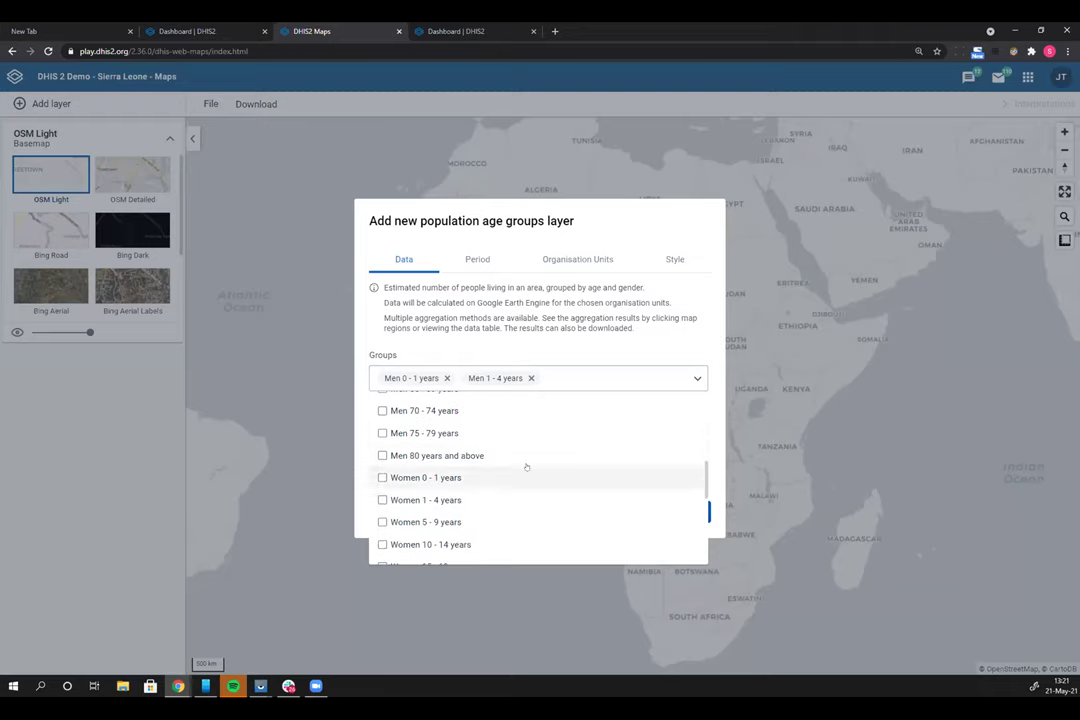
click(425, 480)
click(424, 499)
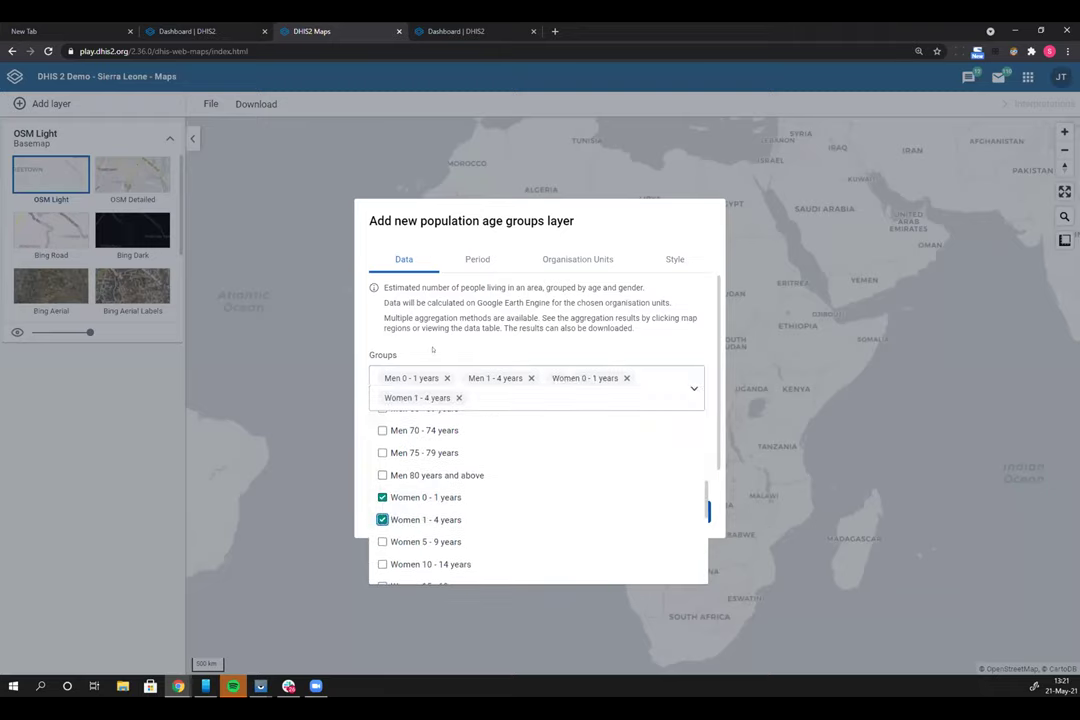
click(322, 440)
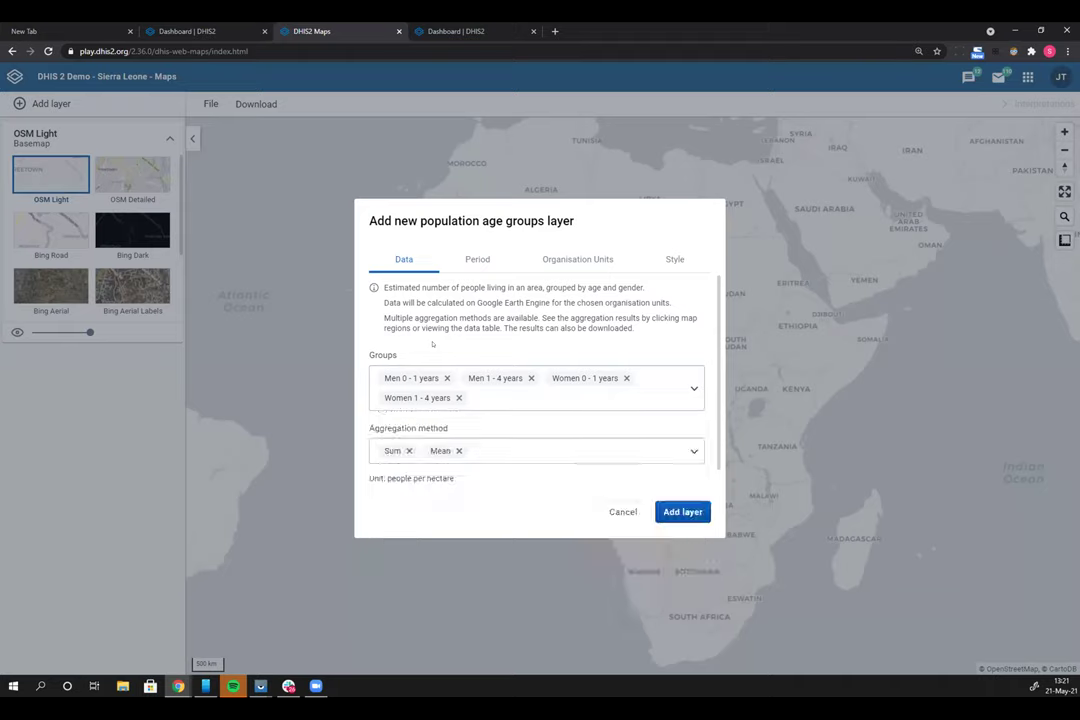
Step: Review the aggregation and period options, and add the layer with Sum and Mean aggregation for 2020 at District level
click(506, 453)
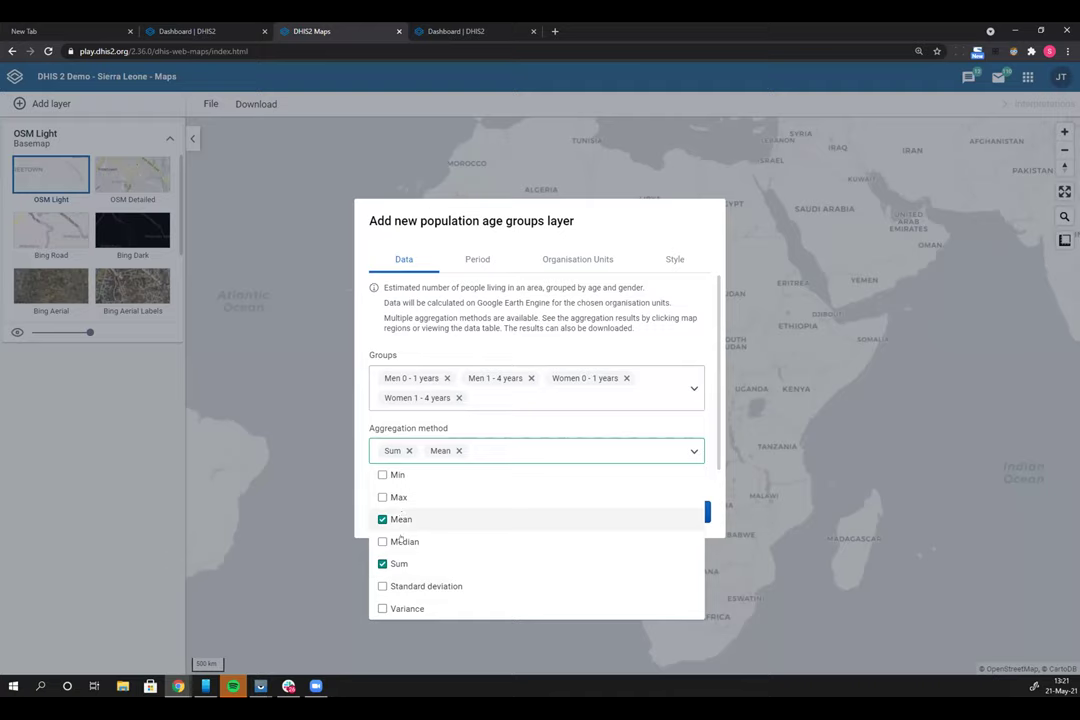
click(480, 424)
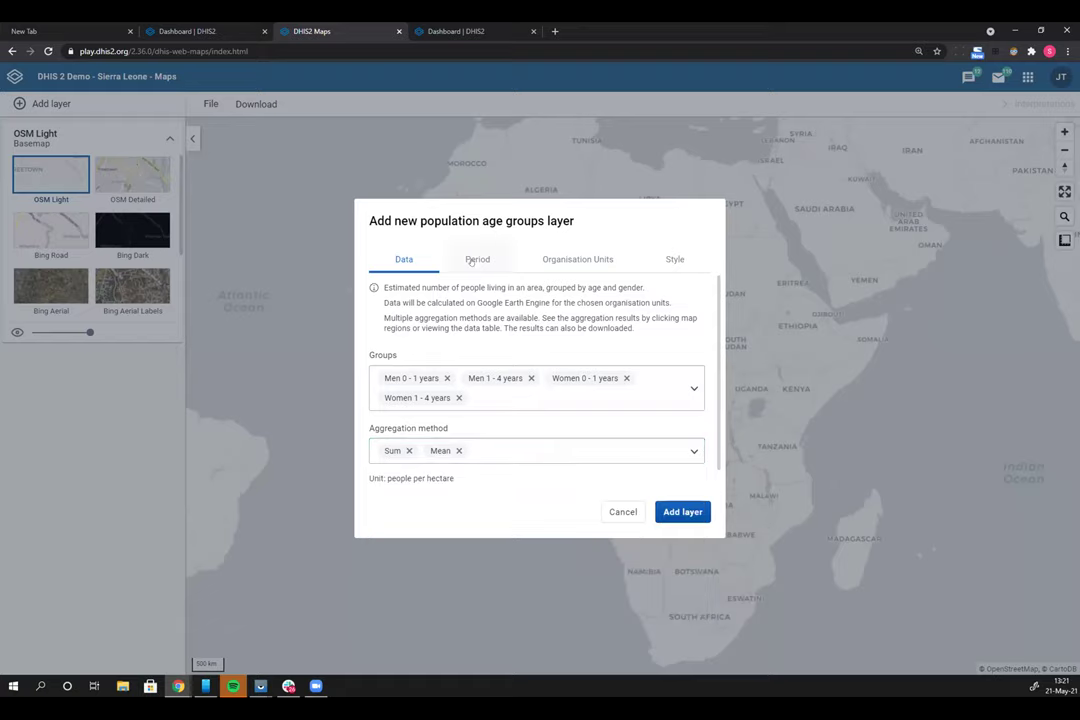
click(474, 260)
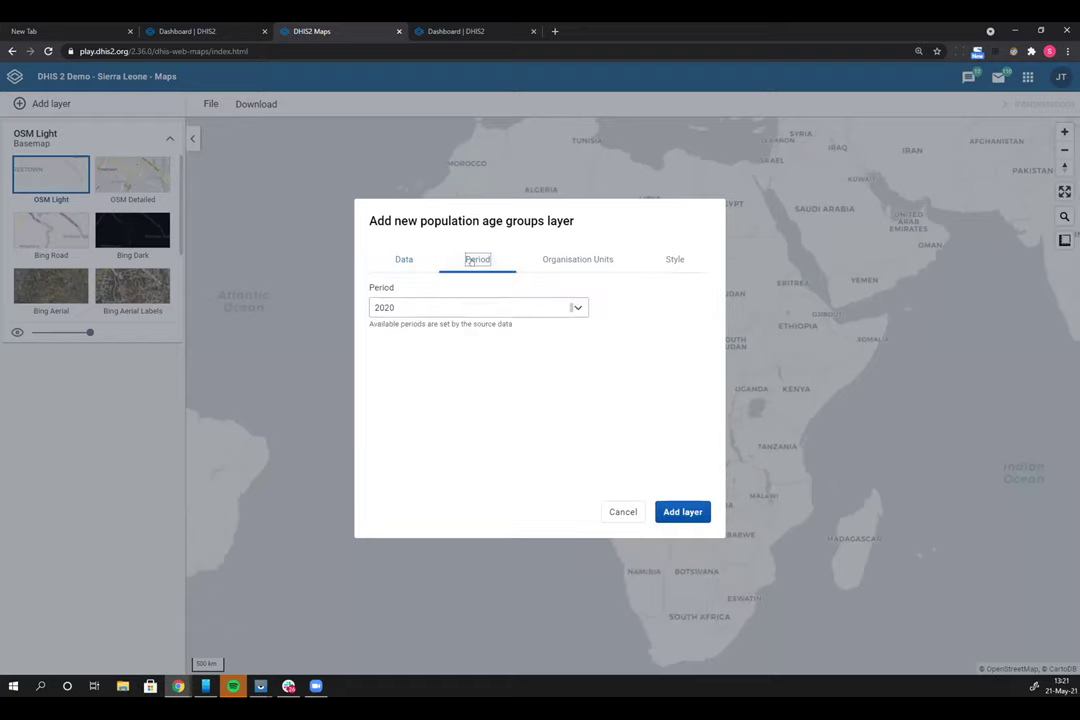
click(442, 307)
click(447, 308)
click(583, 259)
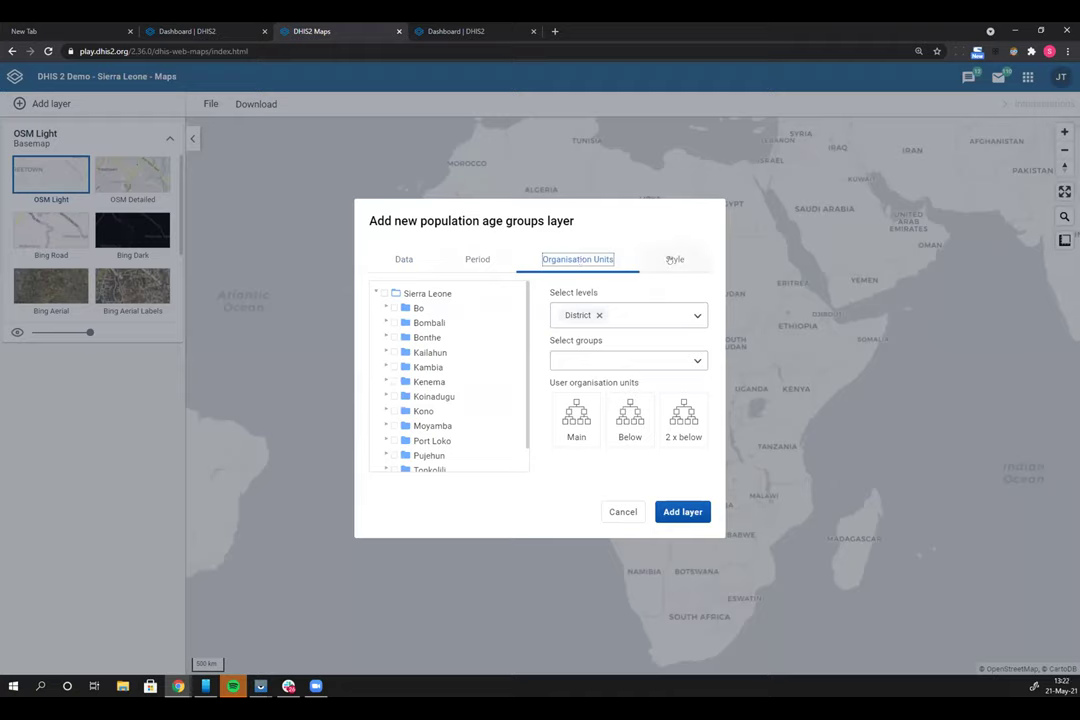
click(671, 512)
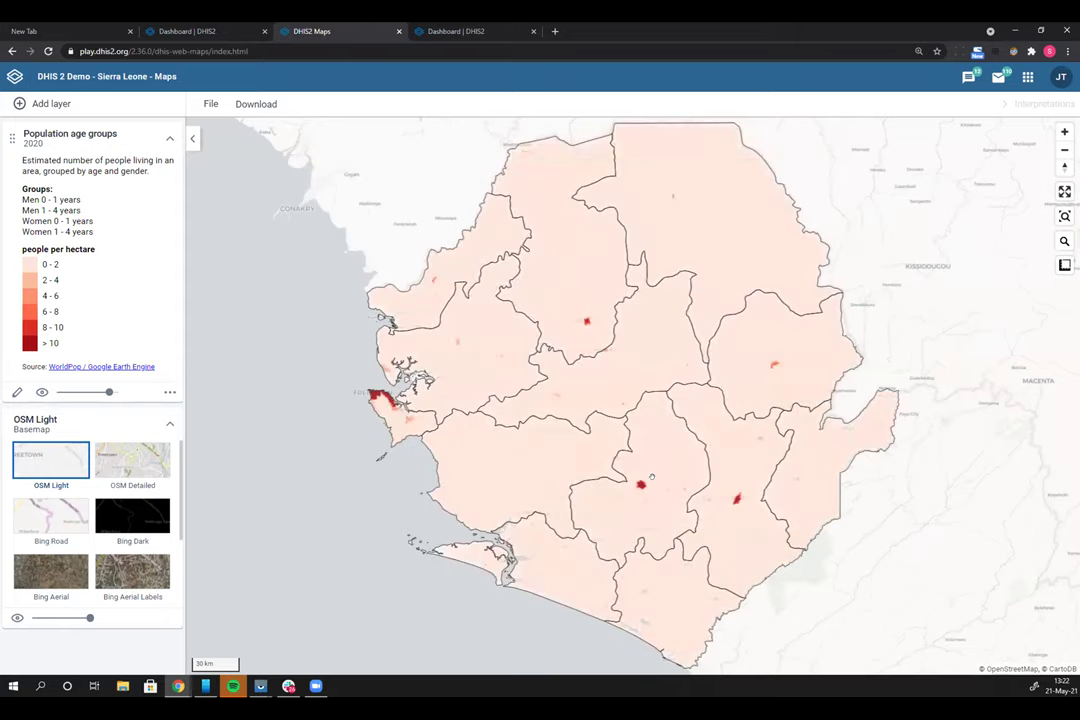
Step: Examine the aggregated population values for the Bombali and Koinadugu districts and the densely populated area within Bombali
click(556, 305)
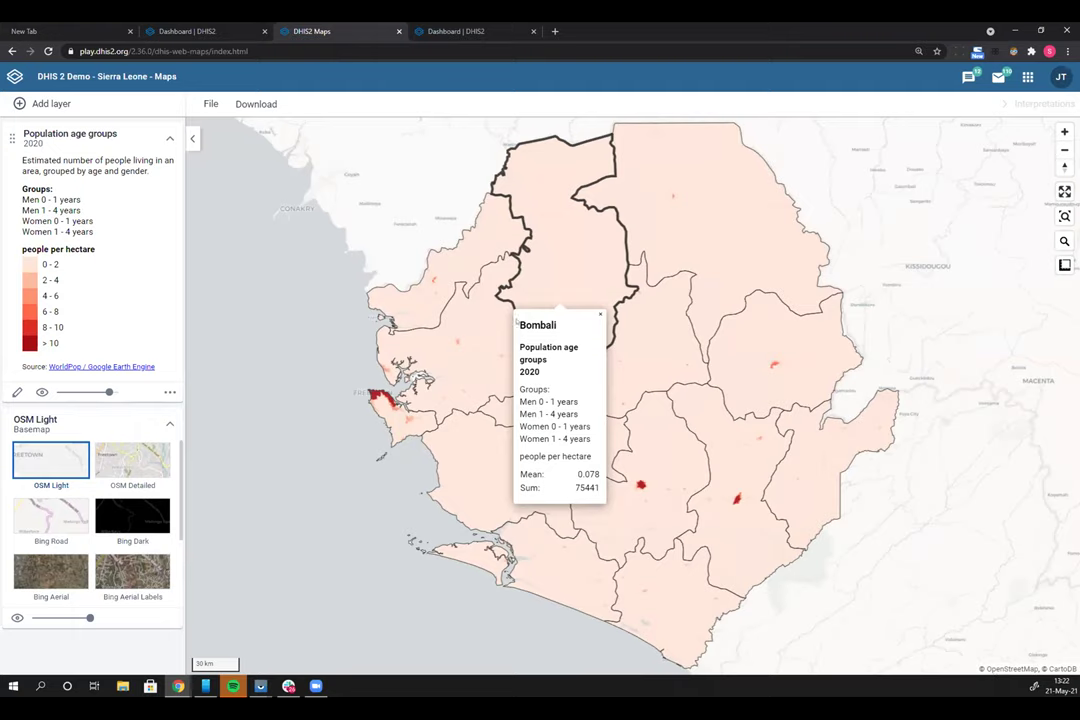
click(544, 237)
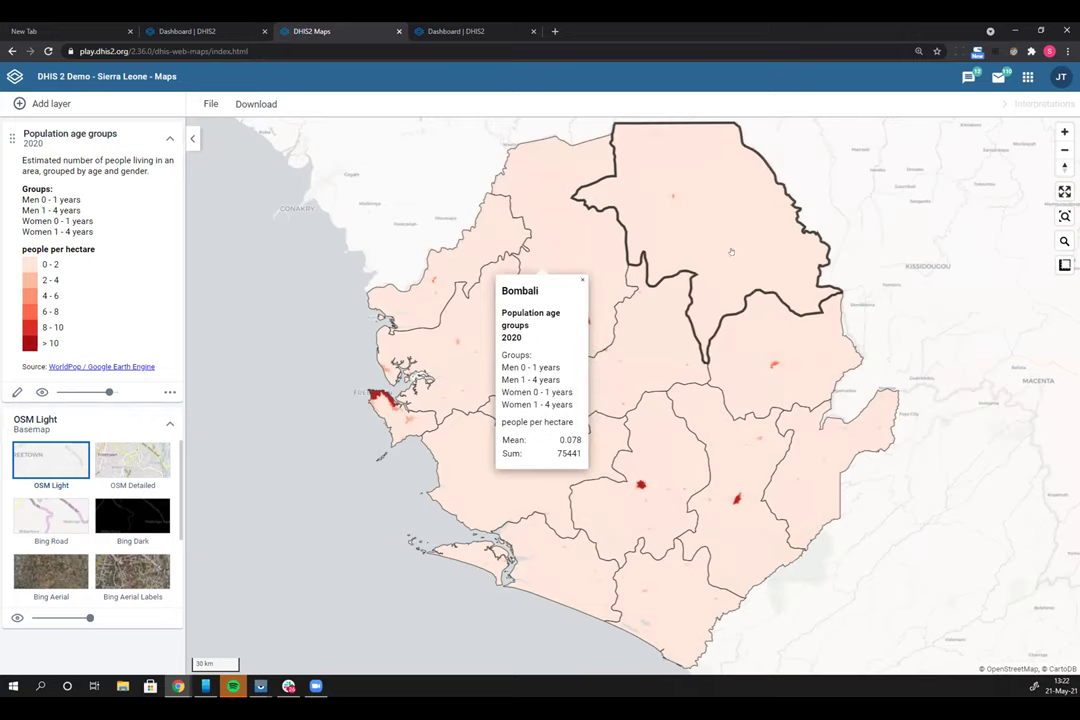
click(617, 212)
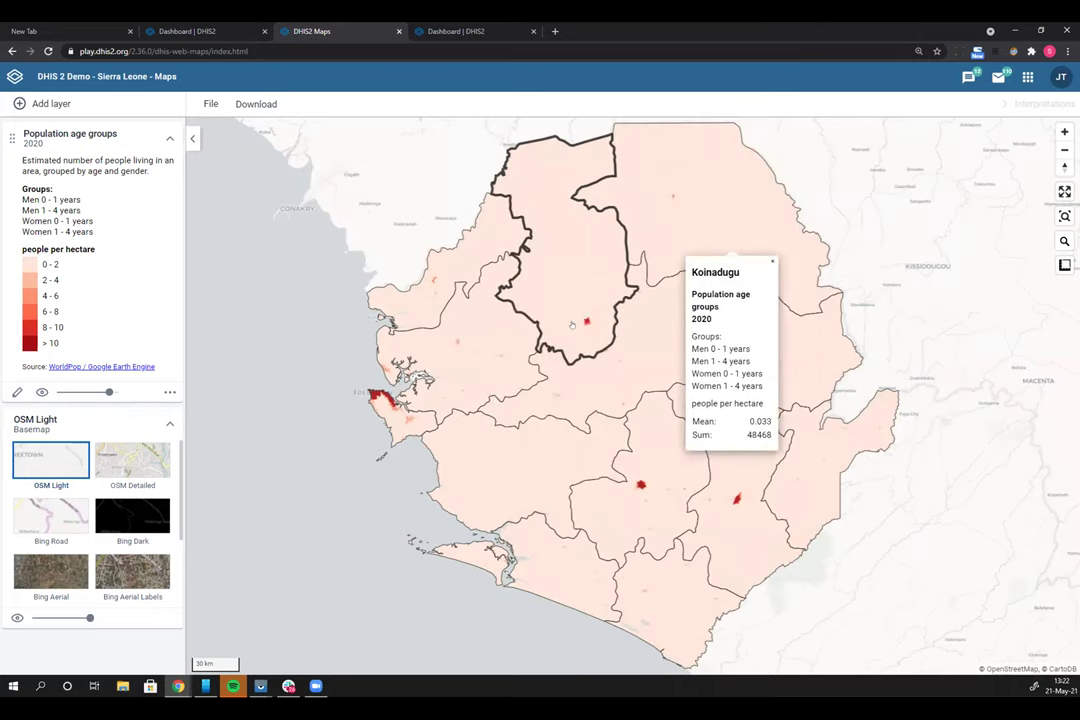
scroll(579, 318, up, 3)
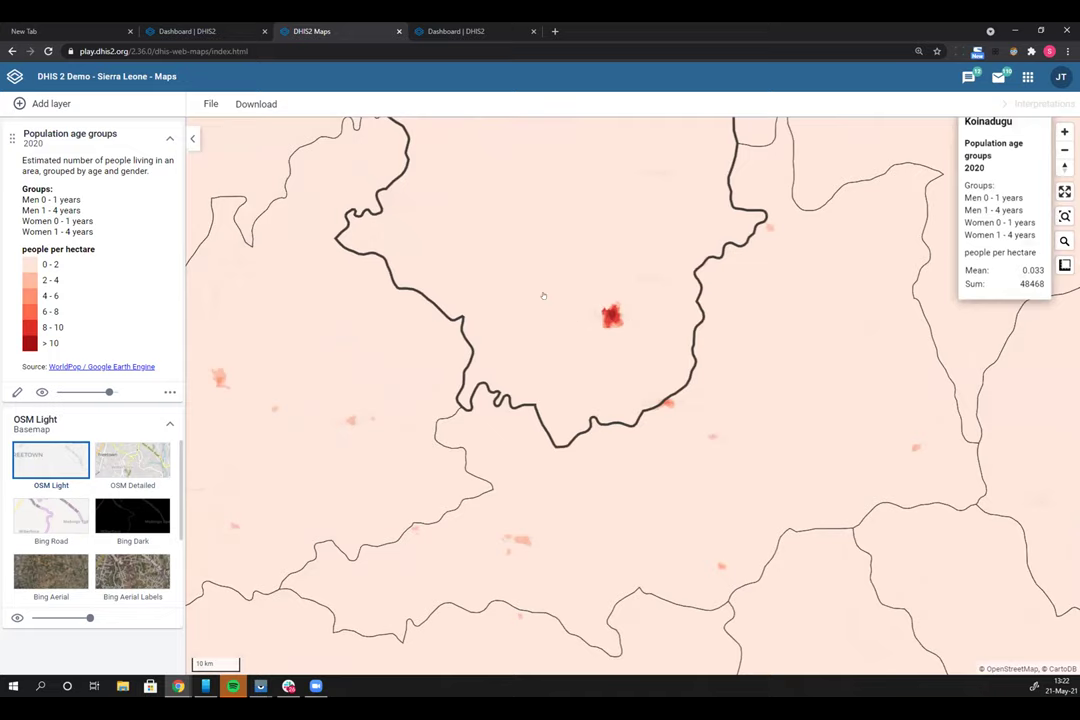
scroll(560, 300, down, 2)
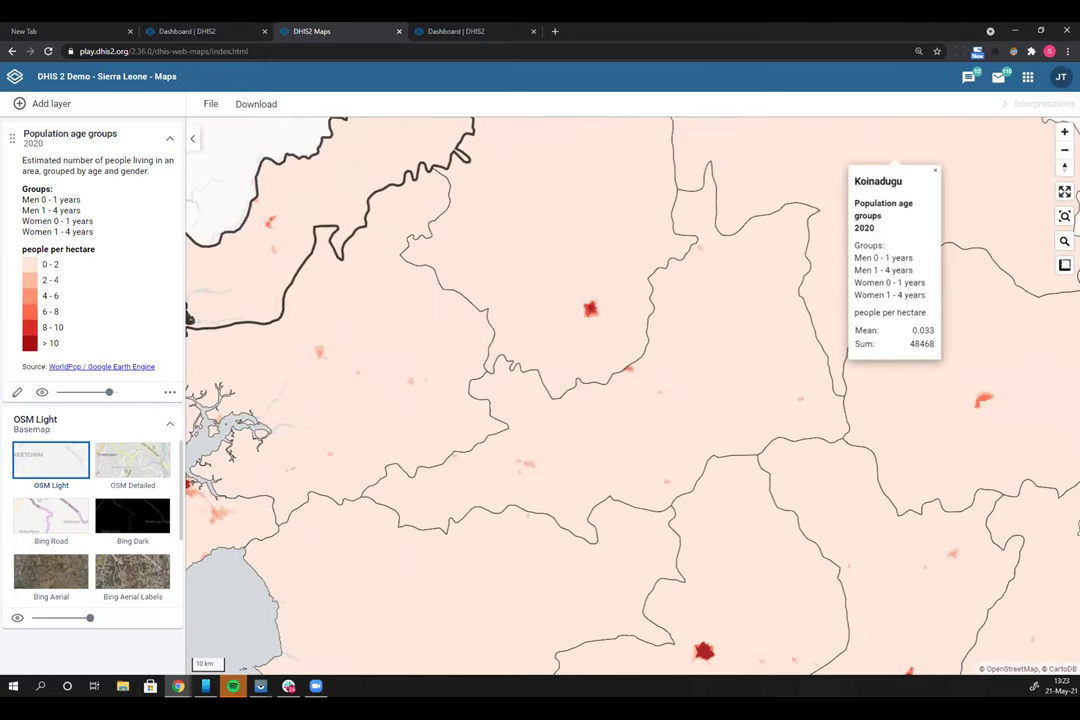
Step: Edit the population age groups layer to use the Facility organisation unit level instead of District
click(17, 392)
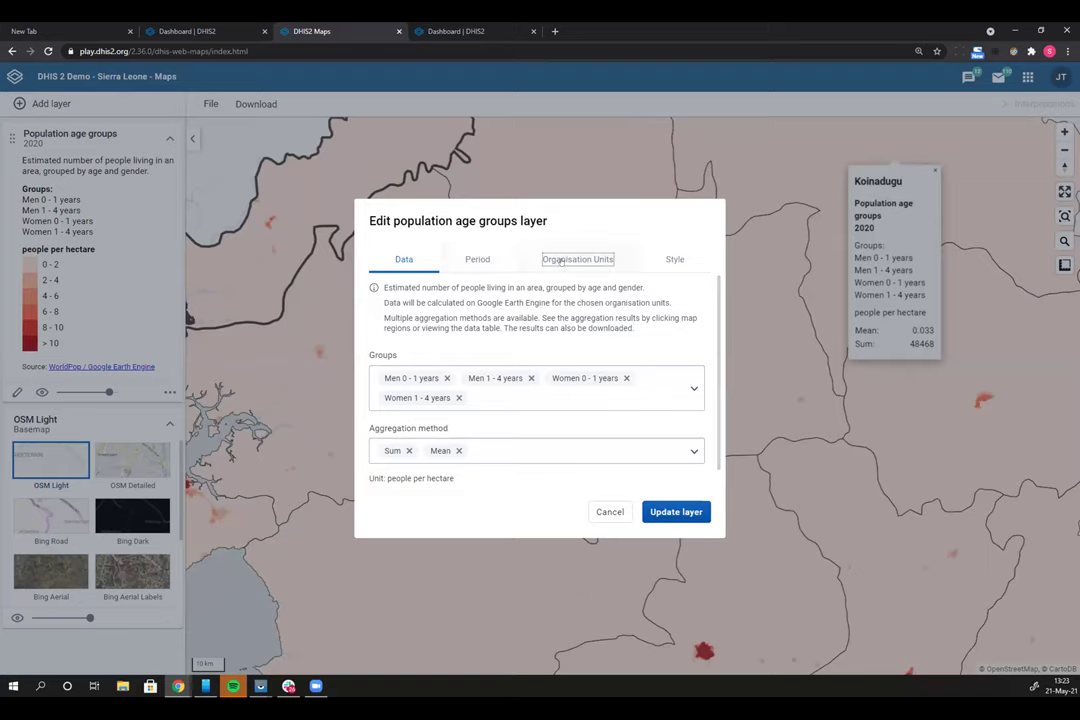
click(562, 260)
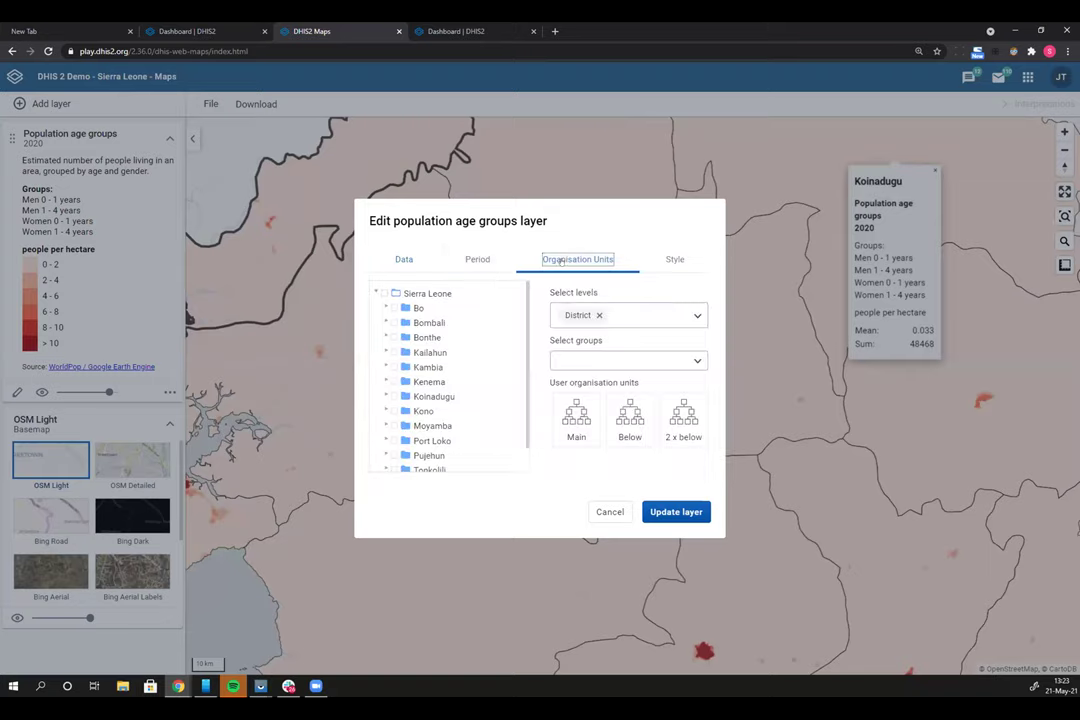
click(599, 315)
click(597, 315)
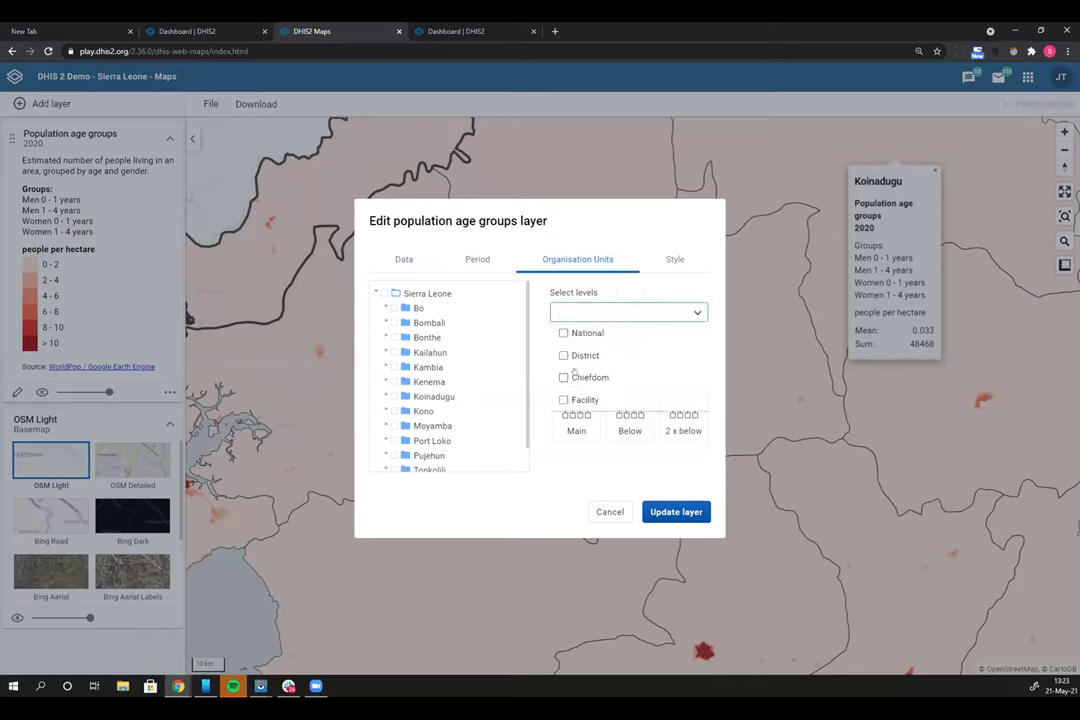
click(565, 405)
click(558, 230)
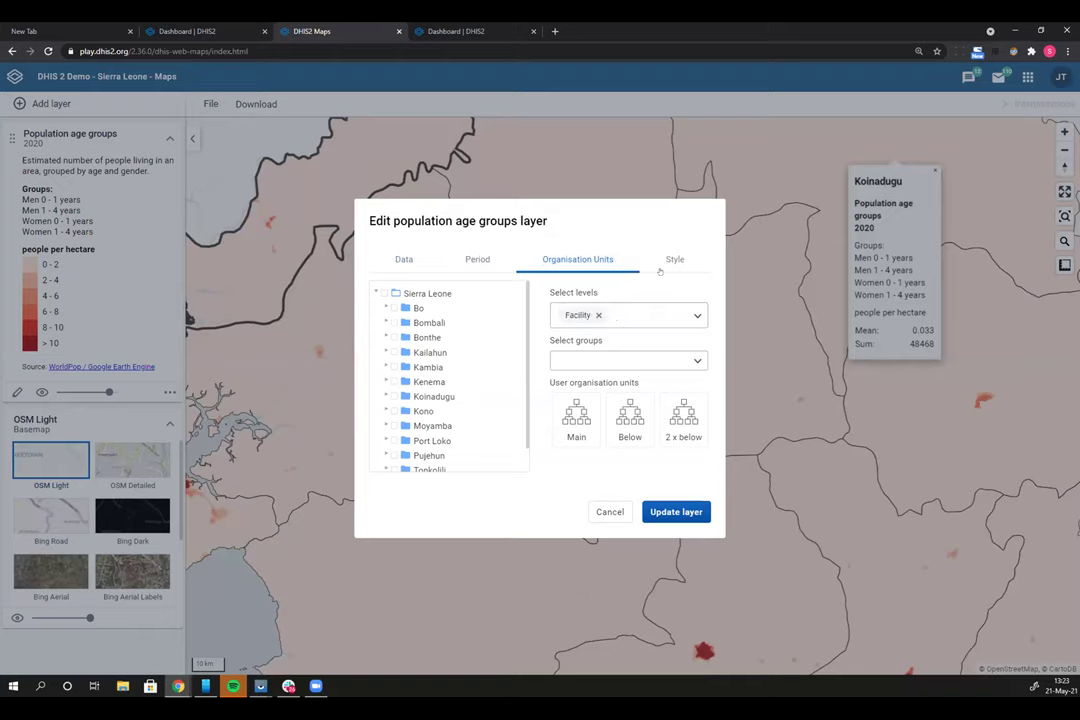
Step: Review the layer's style settings and update the layer with the 5000-metre buffer enabled
click(672, 261)
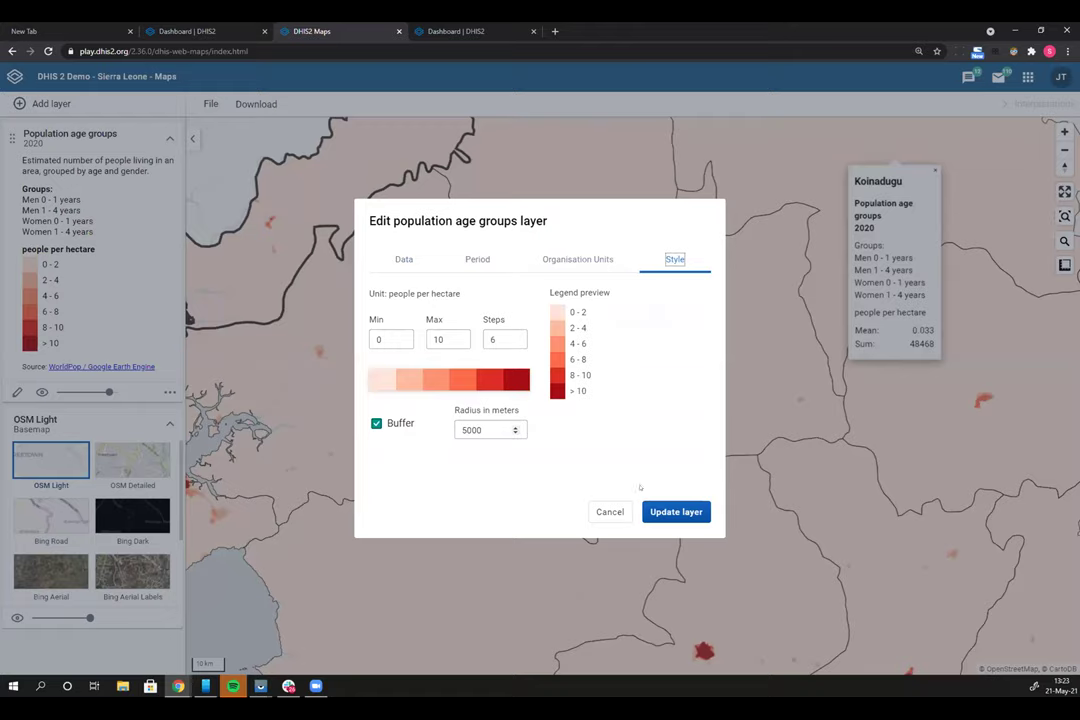
click(670, 513)
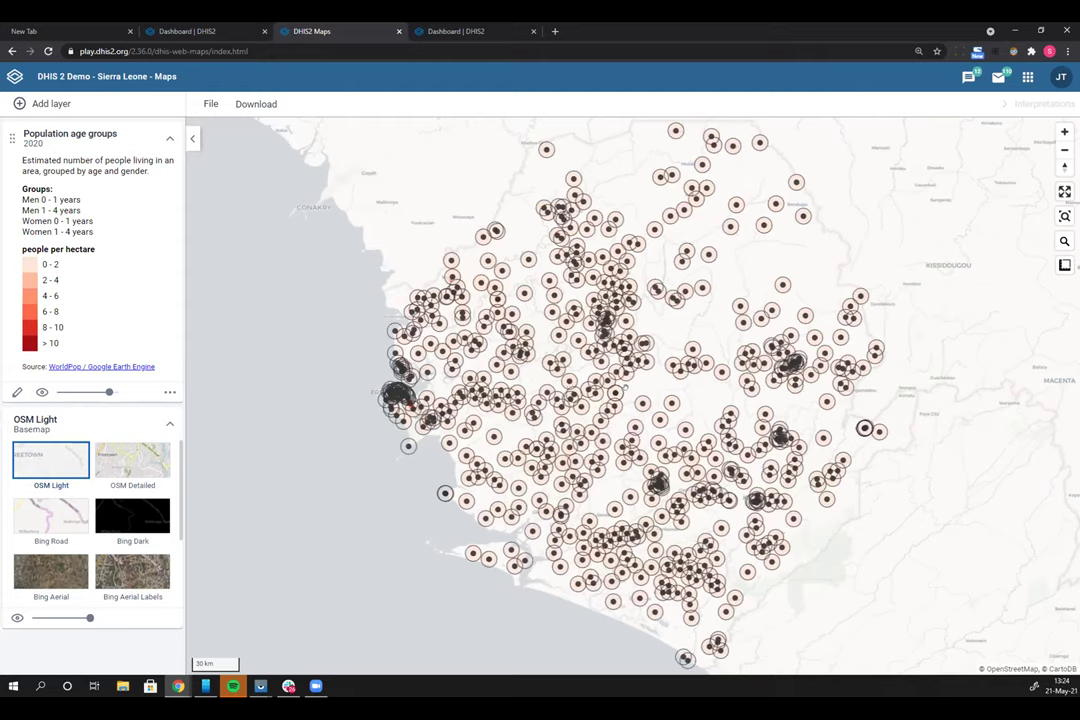
Step: Examine the facility buffers on the map and the aggregated population values for the Yele CHC facility
scroll(580, 345, up, 5)
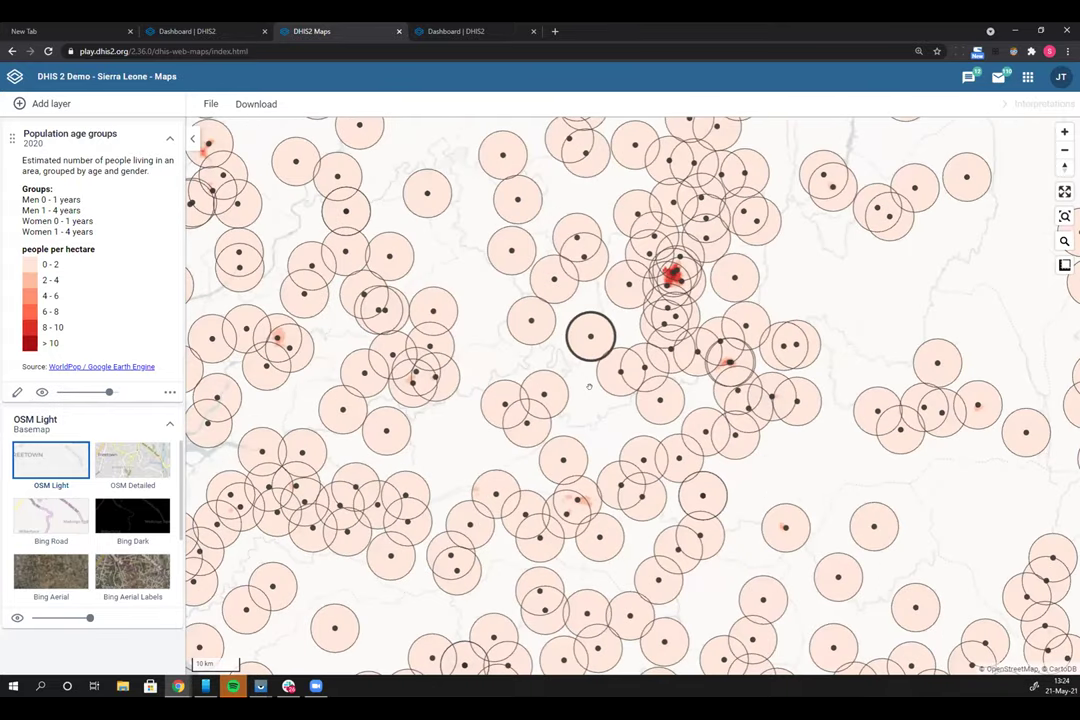
scroll(586, 386, up, 1)
scroll(585, 386, up, 1)
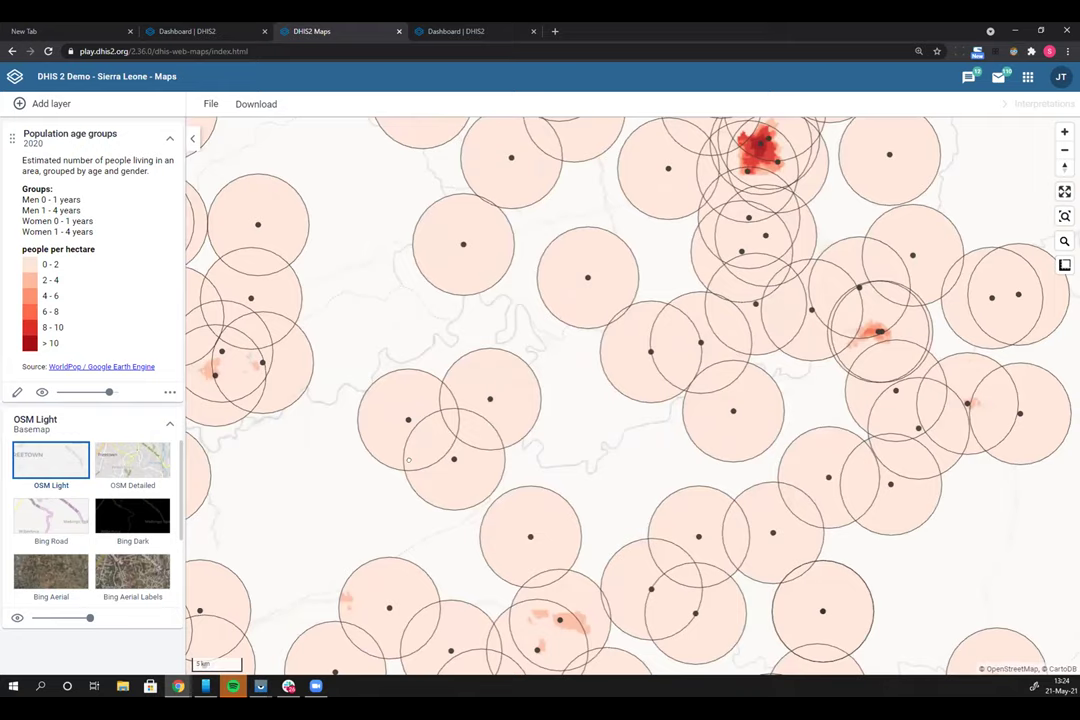
drag(600, 420, 343, 405)
drag(551, 557, 440, 412)
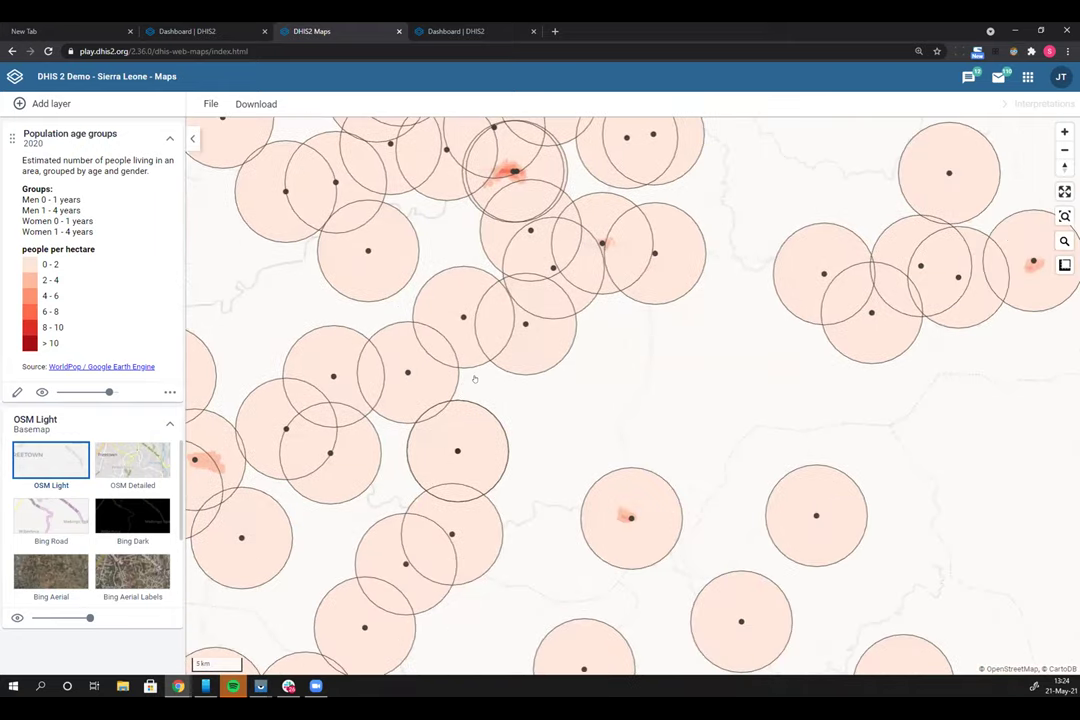
drag(619, 522, 470, 378)
scroll(475, 380, up, 1)
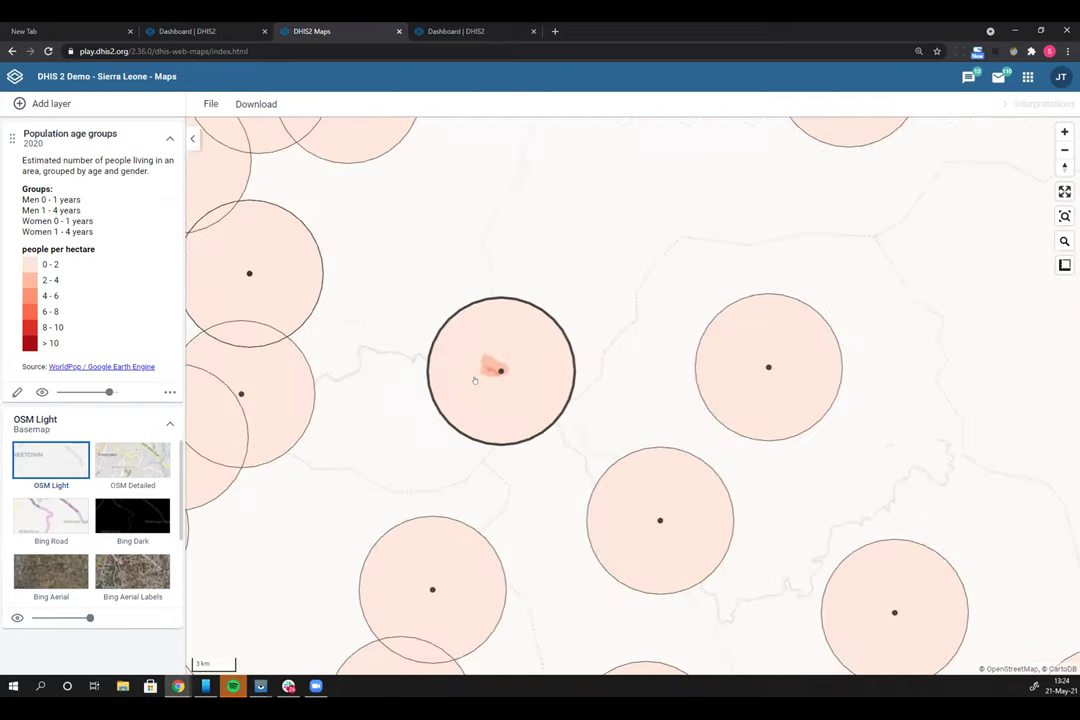
scroll(475, 380, up, 1)
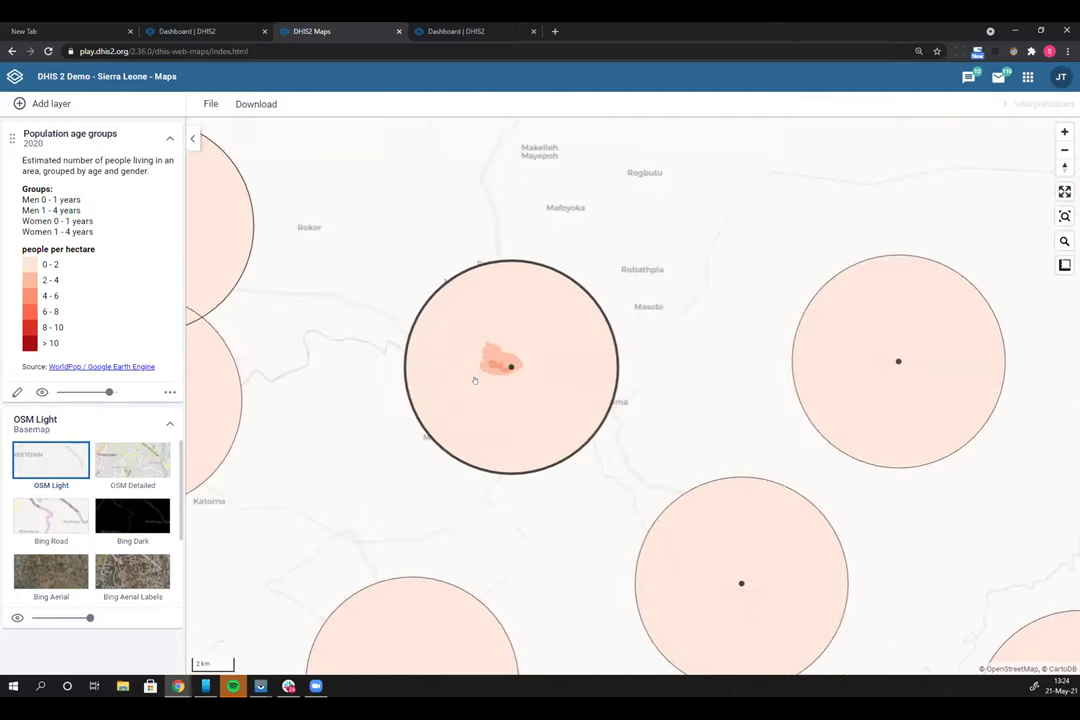
scroll(477, 379, up, 1)
click(480, 379)
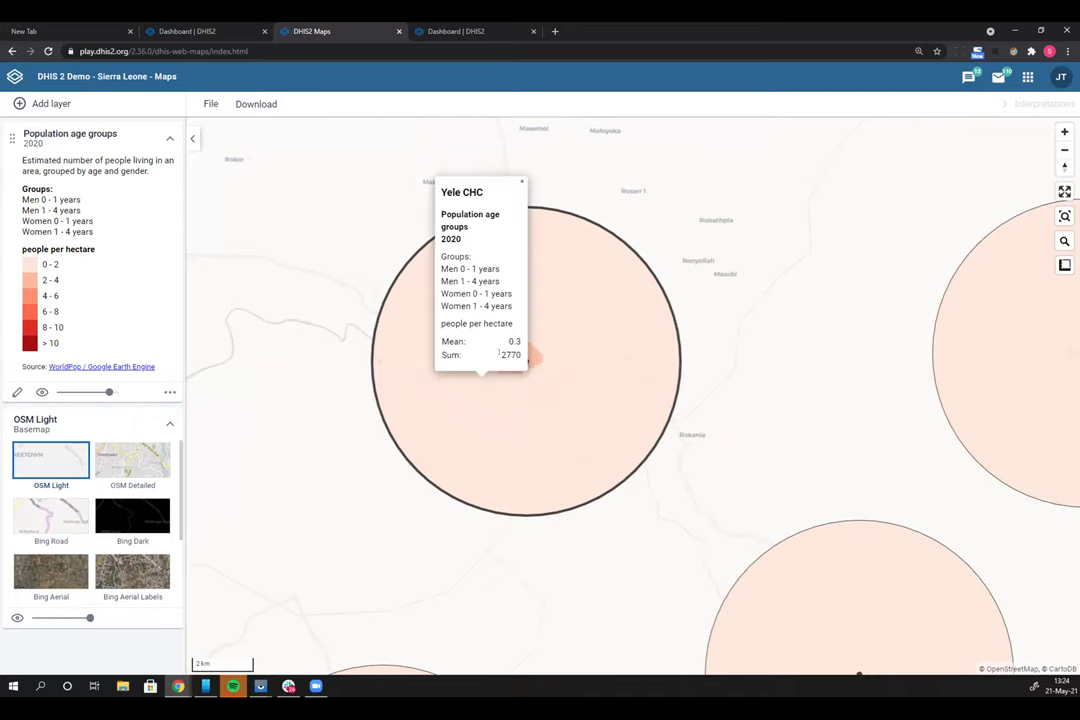
drag(501, 354, 524, 354)
click(519, 180)
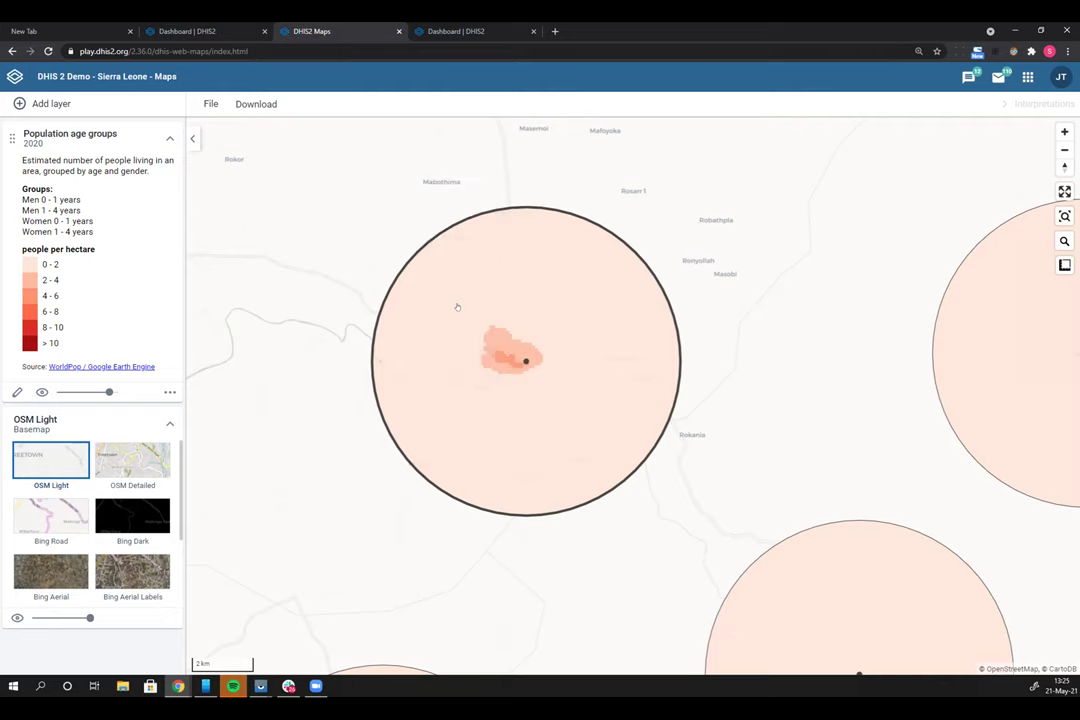
scroll(443, 313, down, 3)
scroll(402, 317, down, 2)
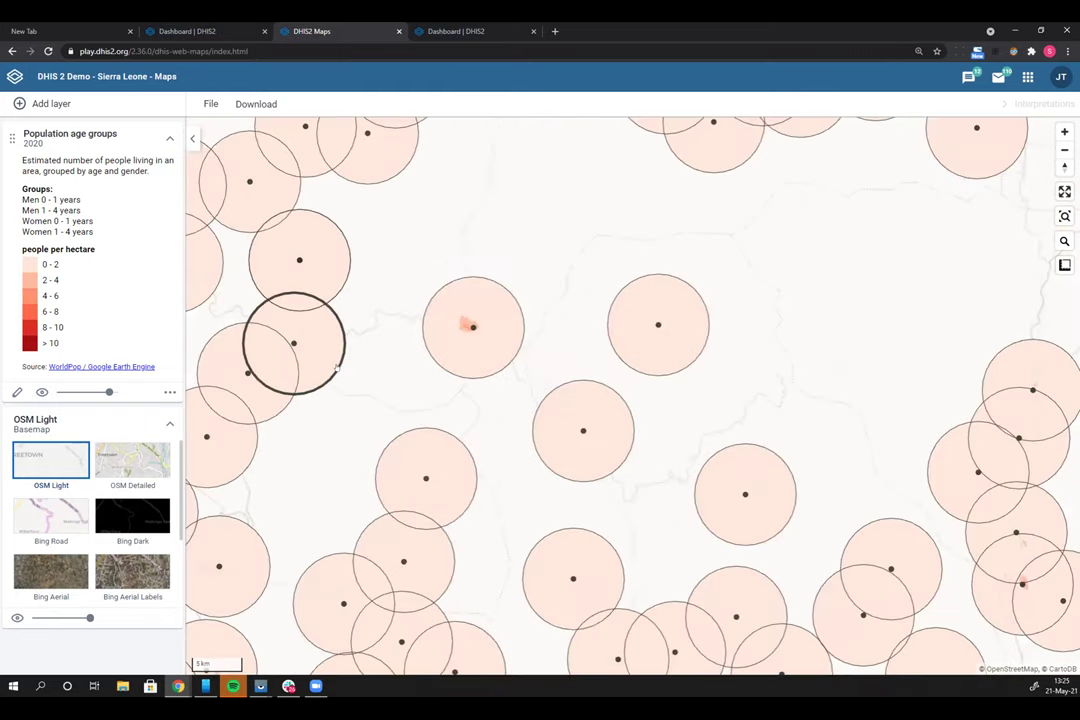
scroll(300, 348, down, 2)
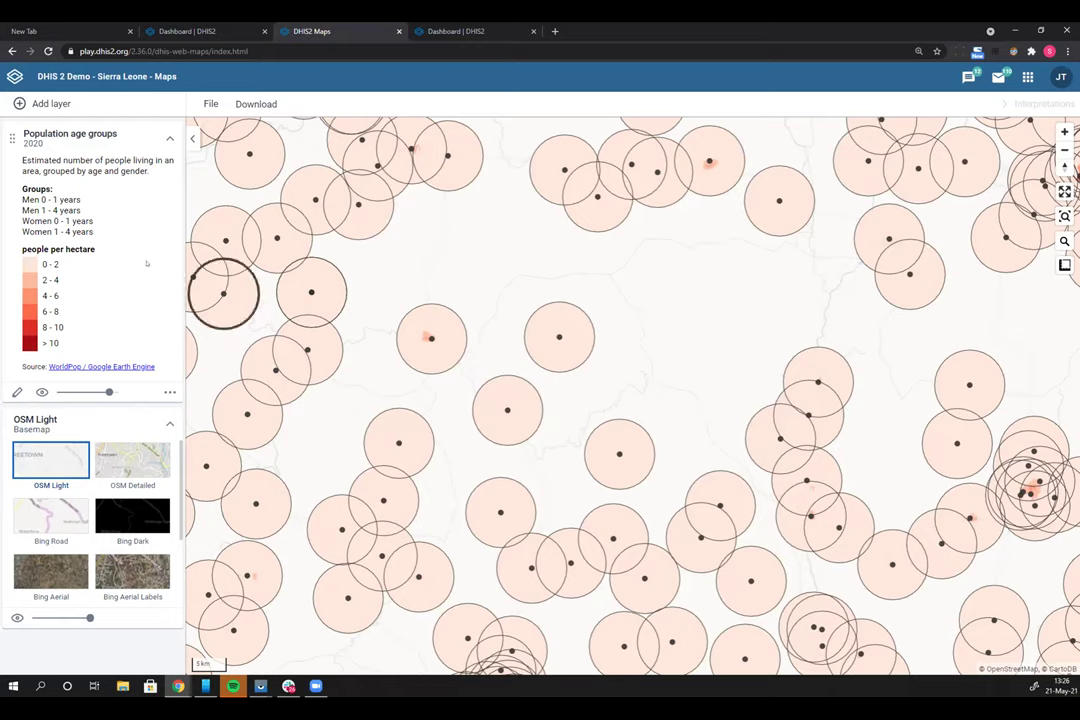
Step: Return to the dashboard and review the options available for the ANC 3 coverage by districts chart
click(15, 62)
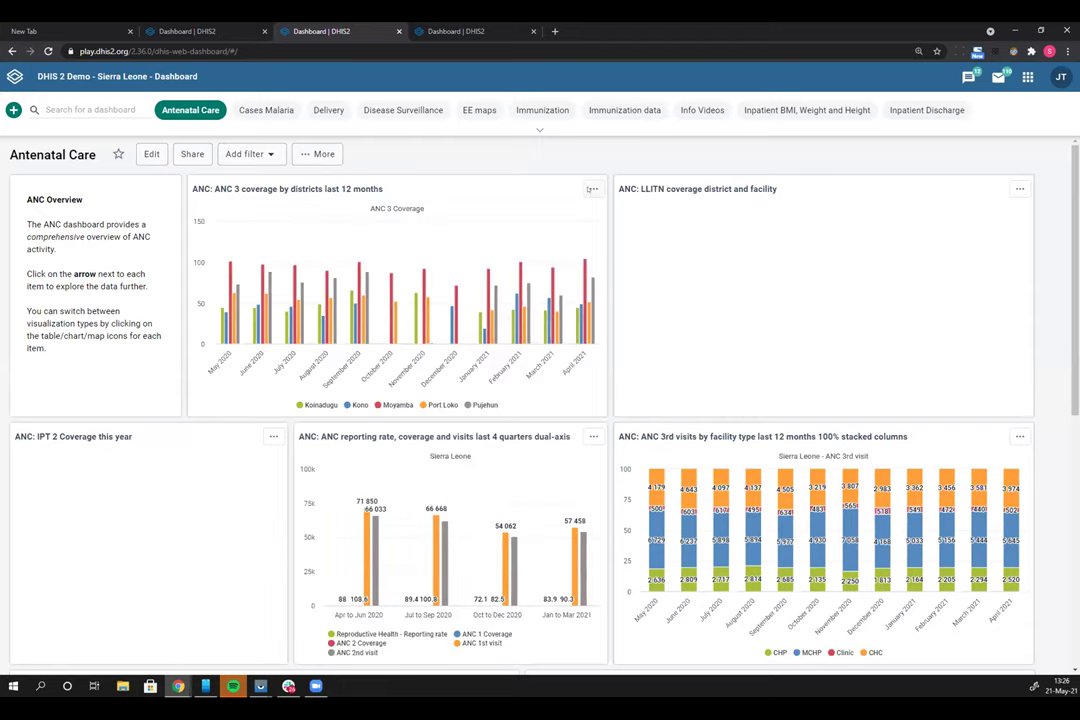
click(593, 189)
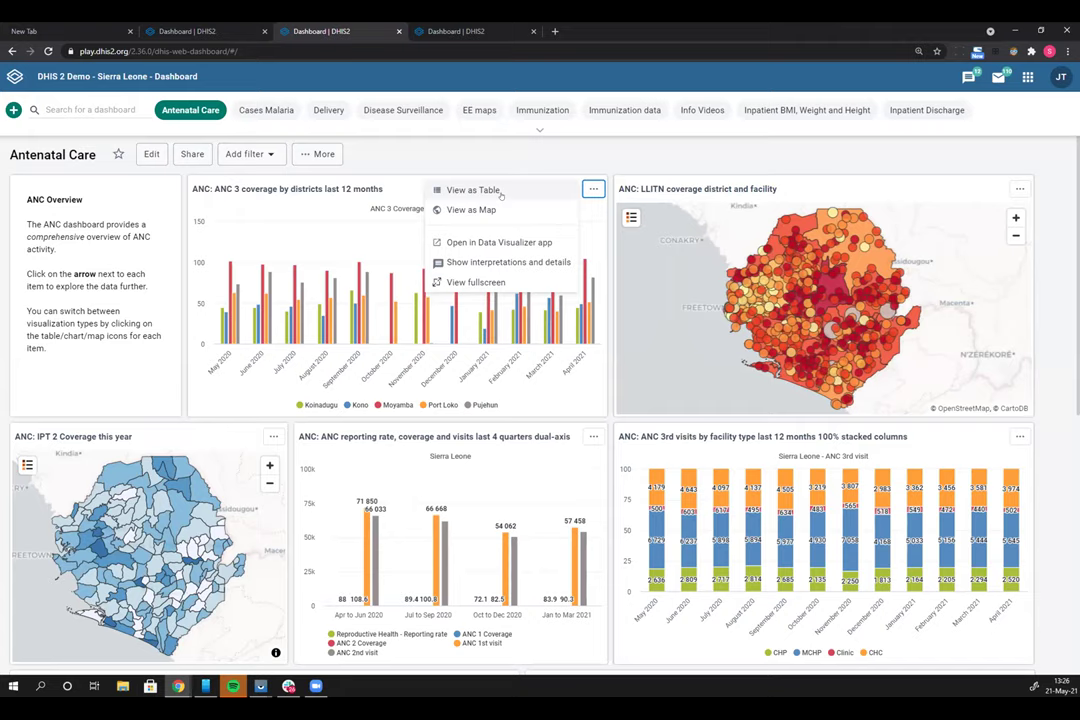
click(344, 243)
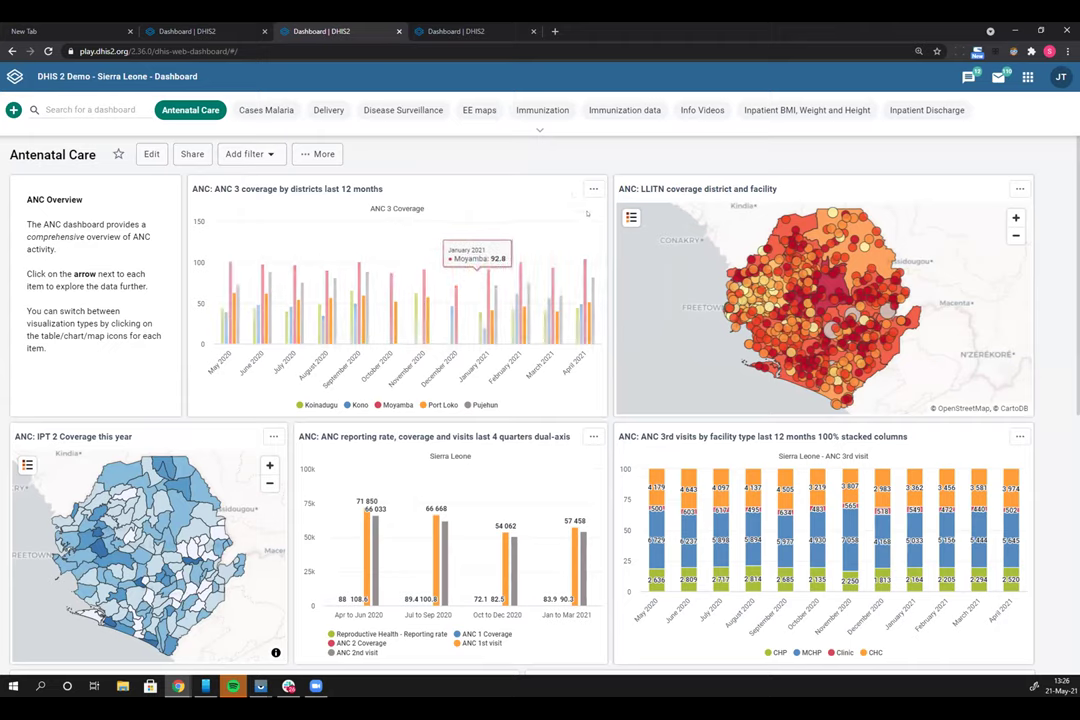
click(593, 189)
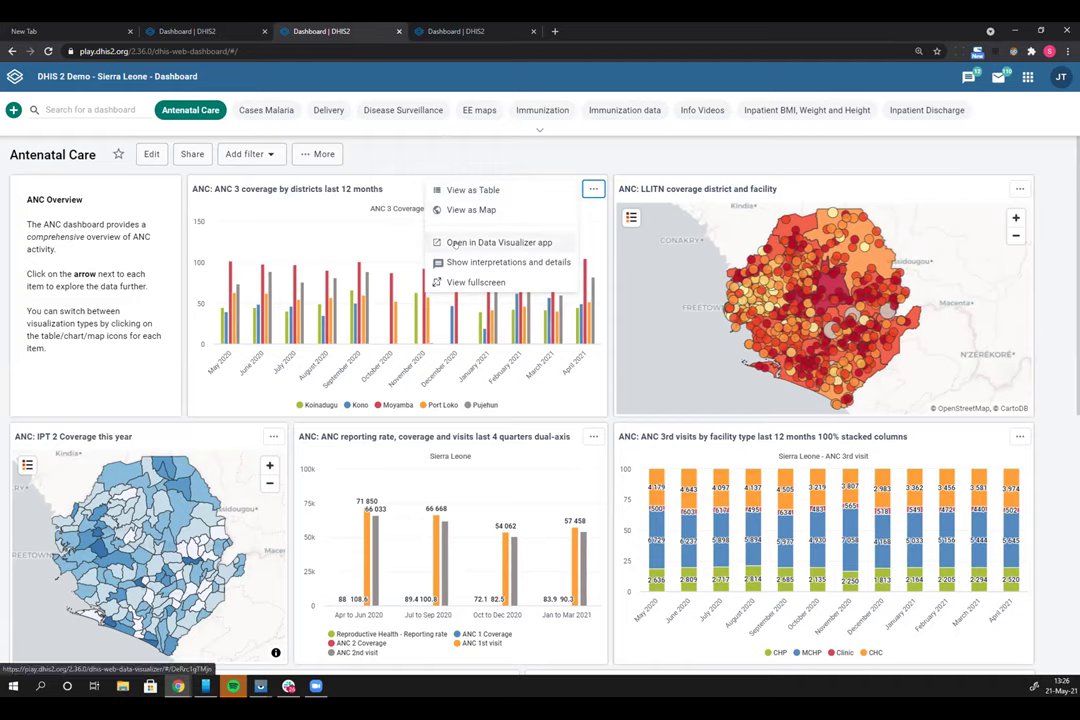
click(463, 163)
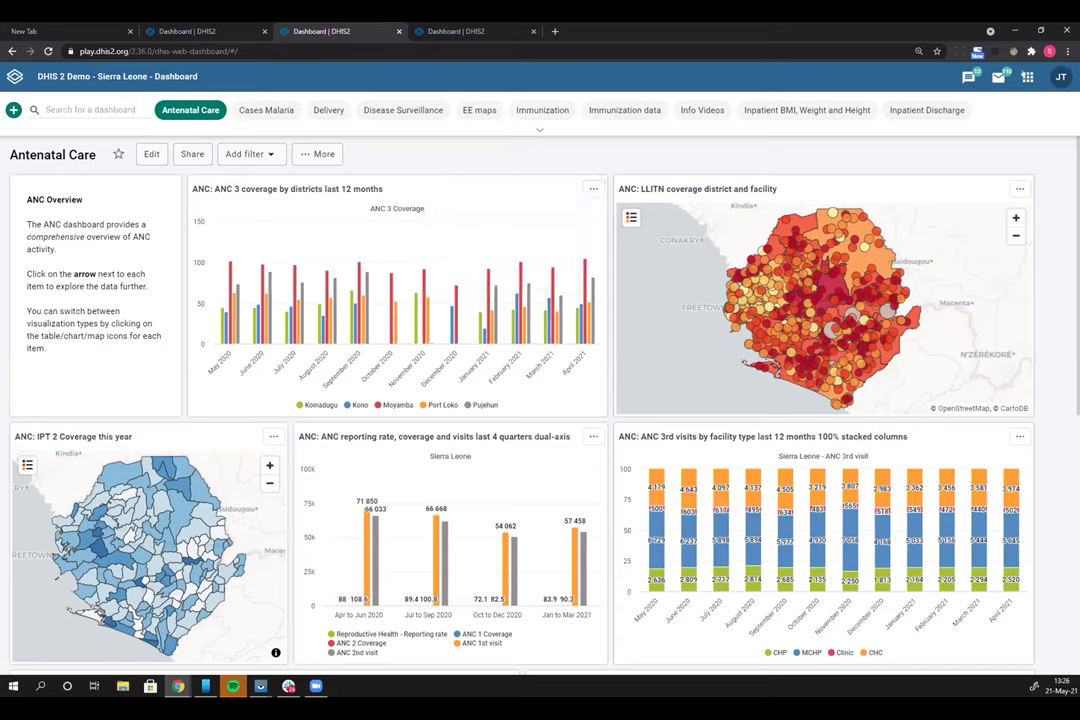
Step: Find the System Settings app and go to the dashboard favorite permissions in its Analytics settings
click(1028, 76)
text(sy)
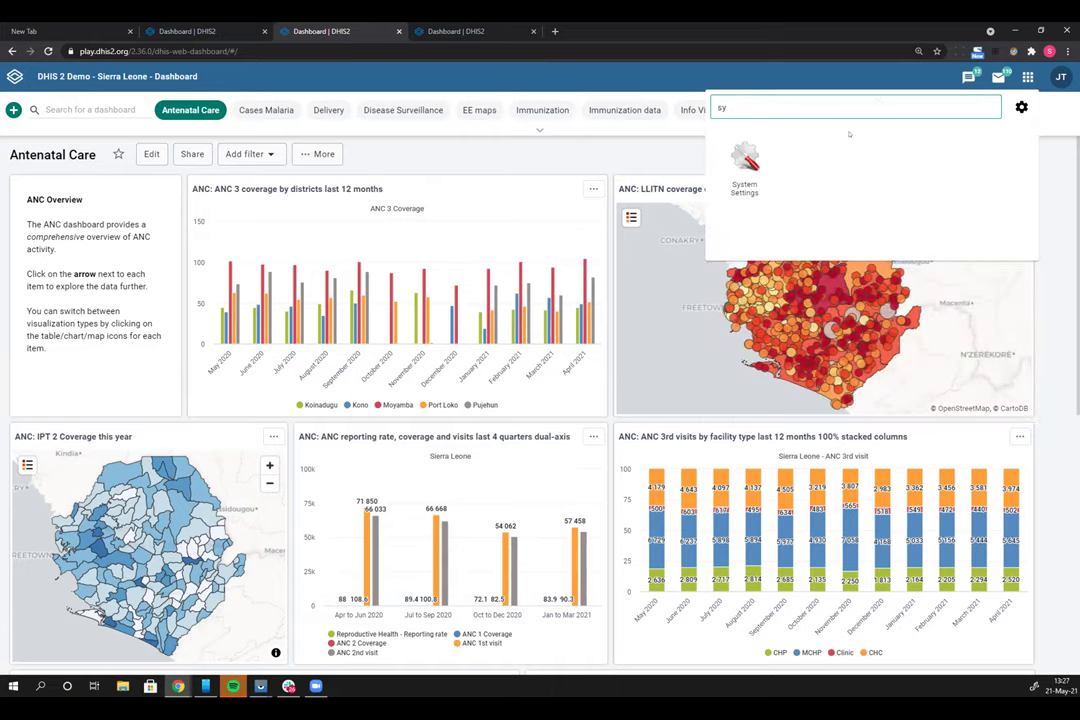
click(737, 168)
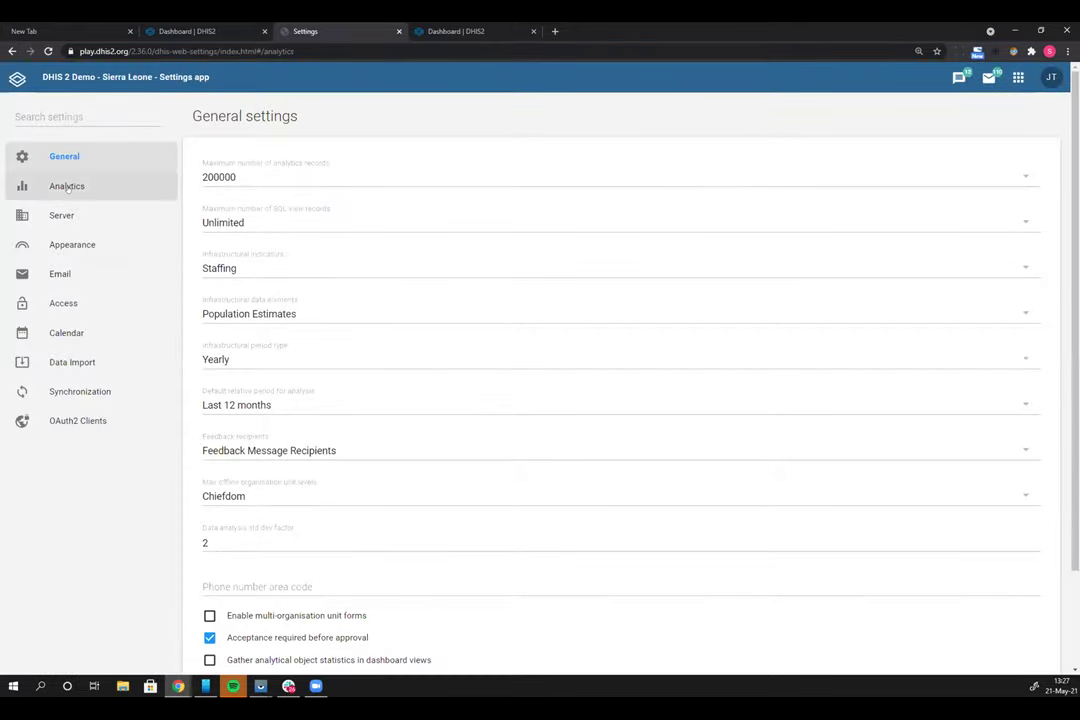
click(67, 186)
scroll(256, 507, down, 2)
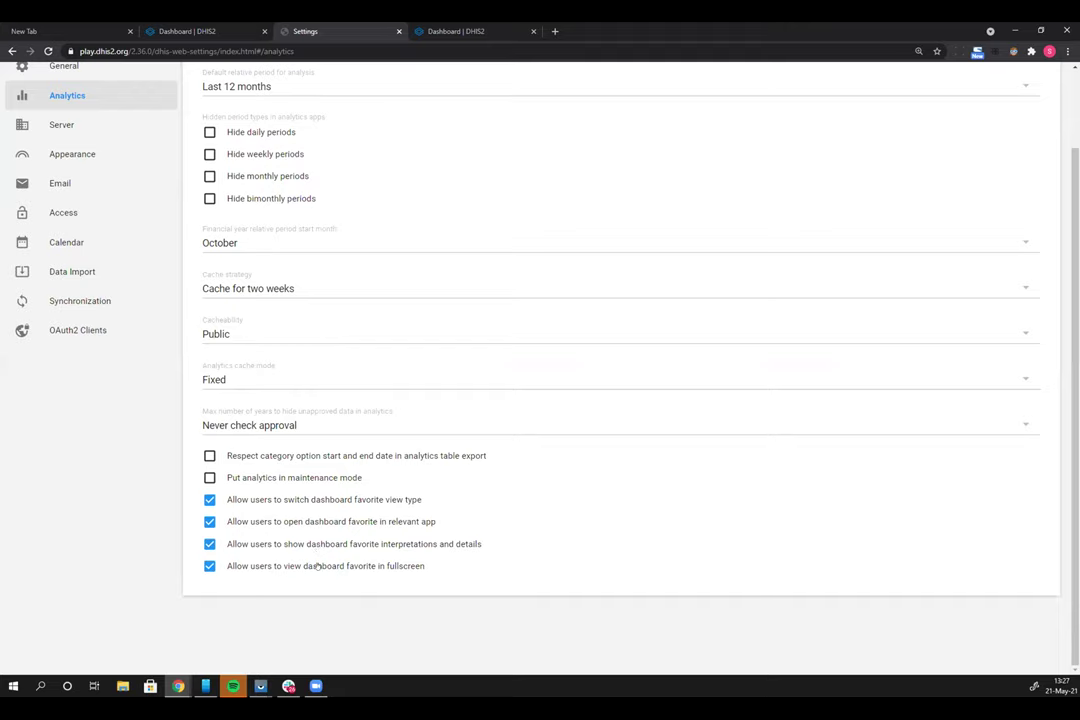
Step: Disallow users from switching dashboard favorite view type, opening favorites in the relevant app, and showing favorite interpretations and details
click(209, 544)
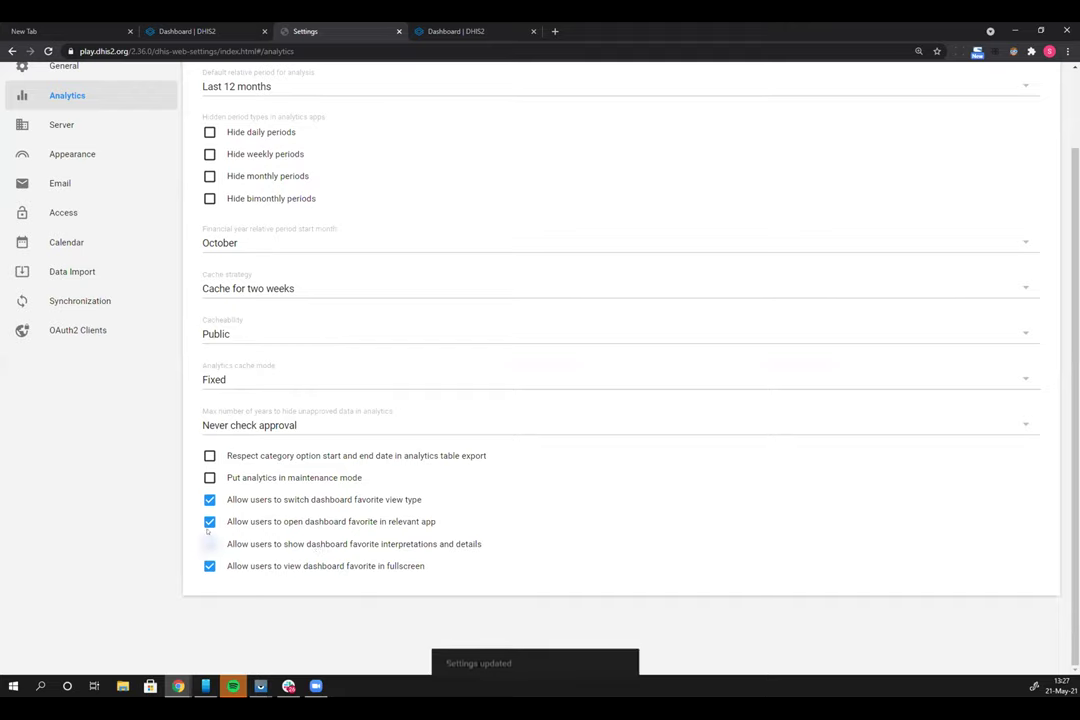
click(209, 521)
click(209, 499)
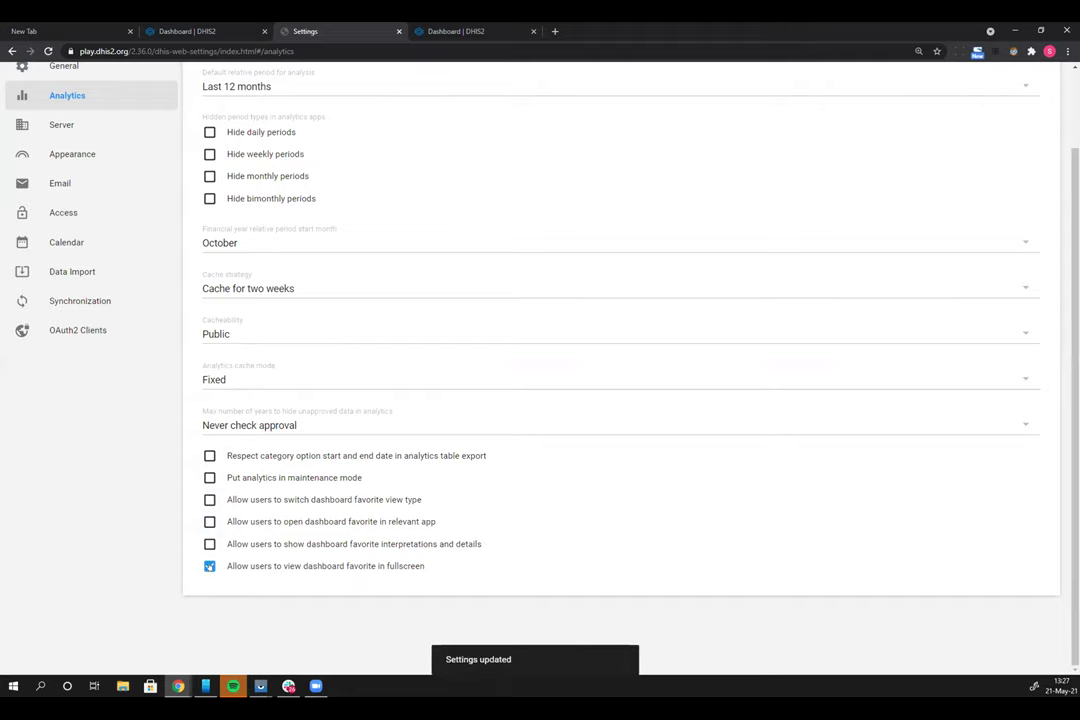
scroll(300, 340, up, 2)
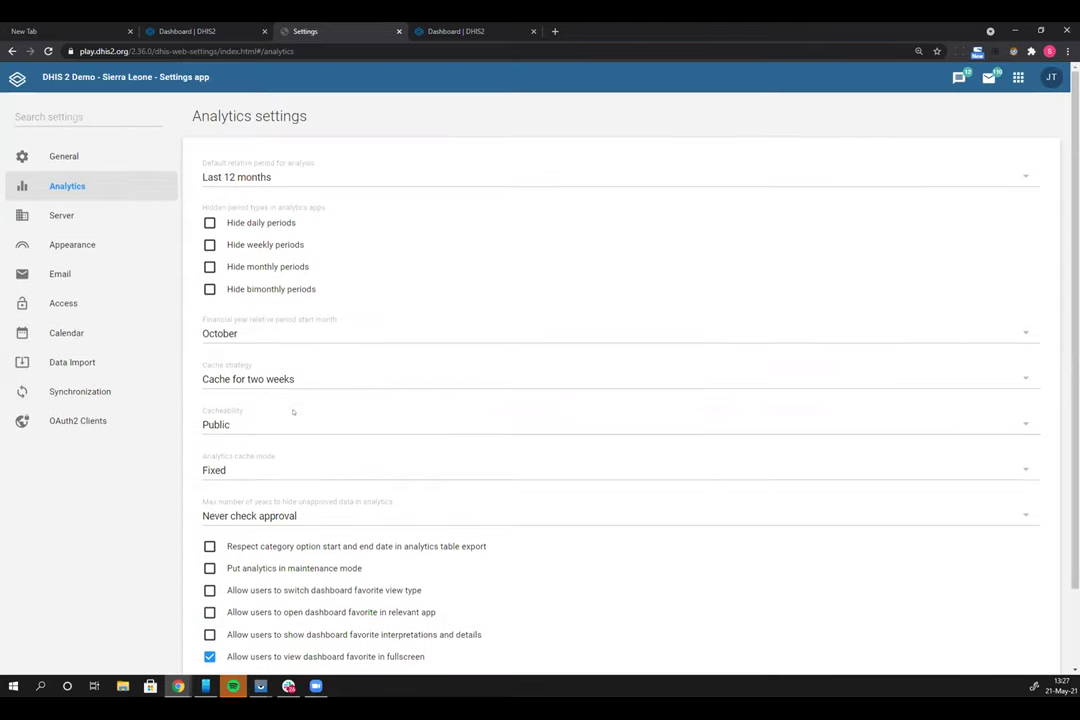
Step: Return to the Antenatal Care dashboard to check the ANC 3 coverage chart's available options, and reload the page
click(17, 78)
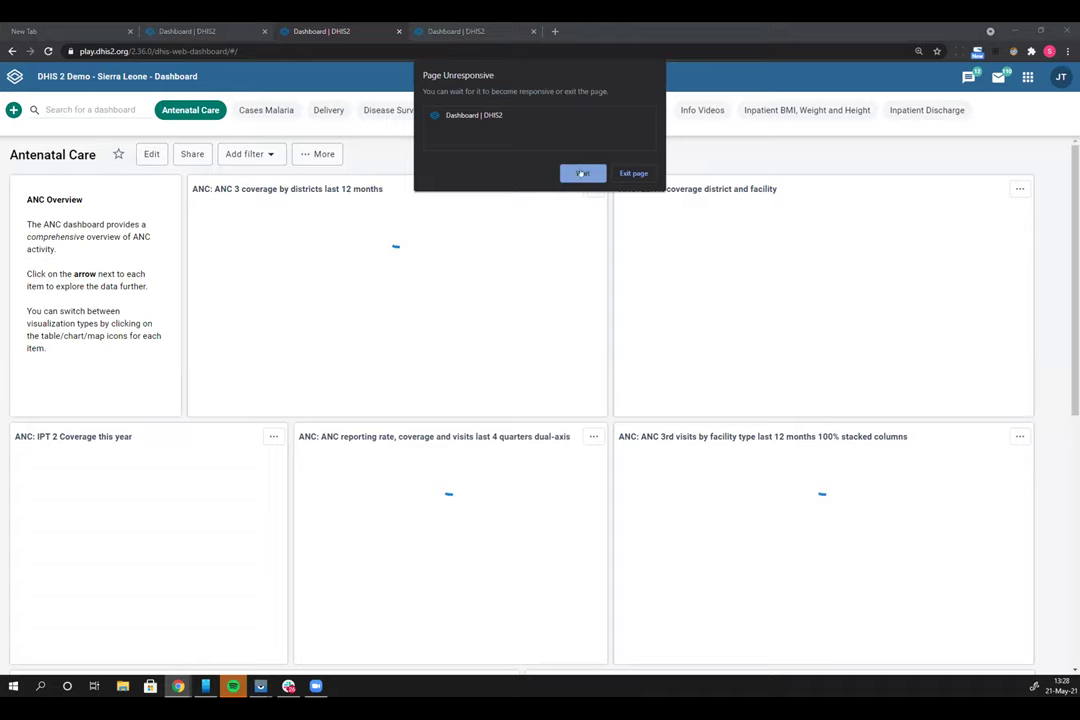
click(581, 173)
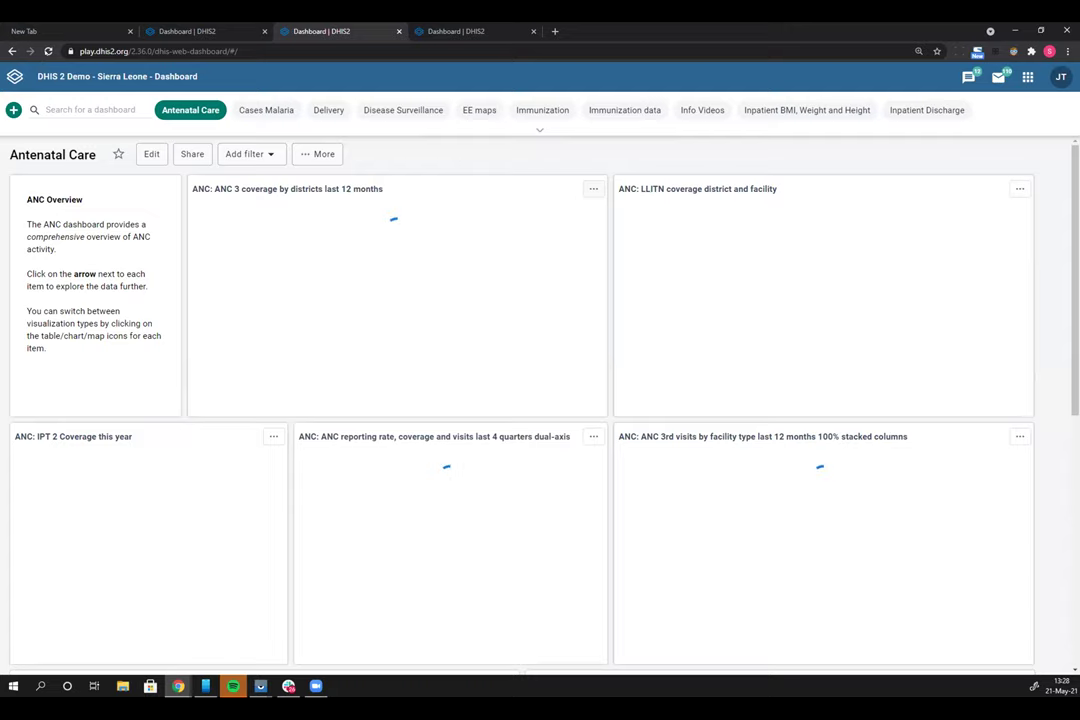
mouse_move(549, 188)
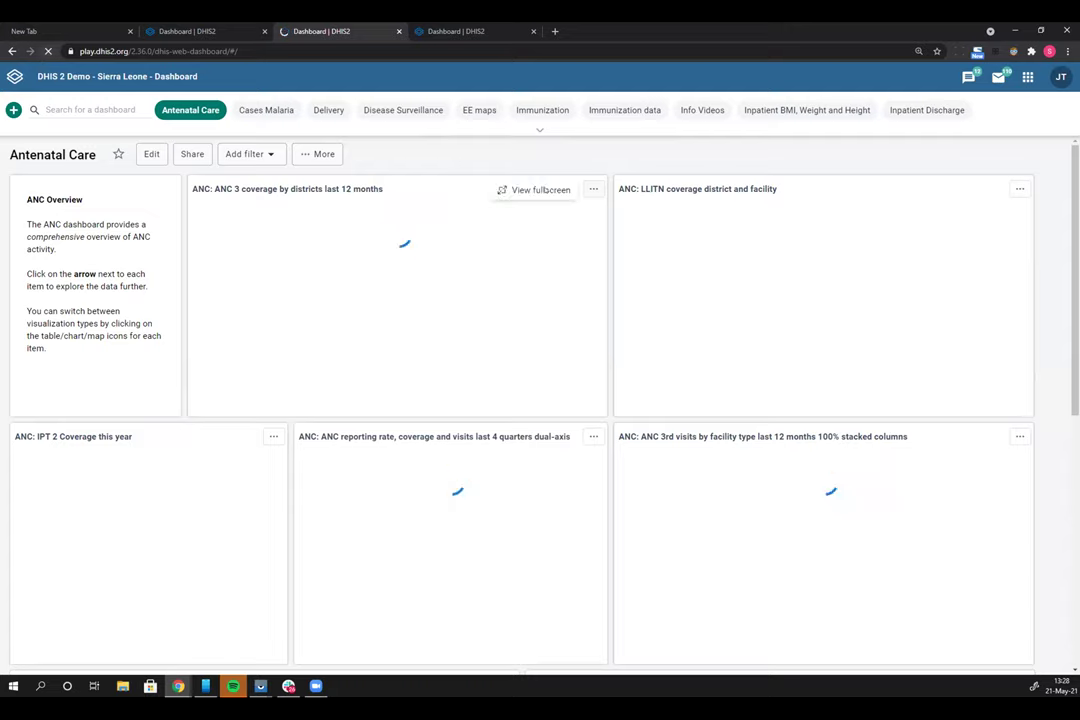
key(F5)
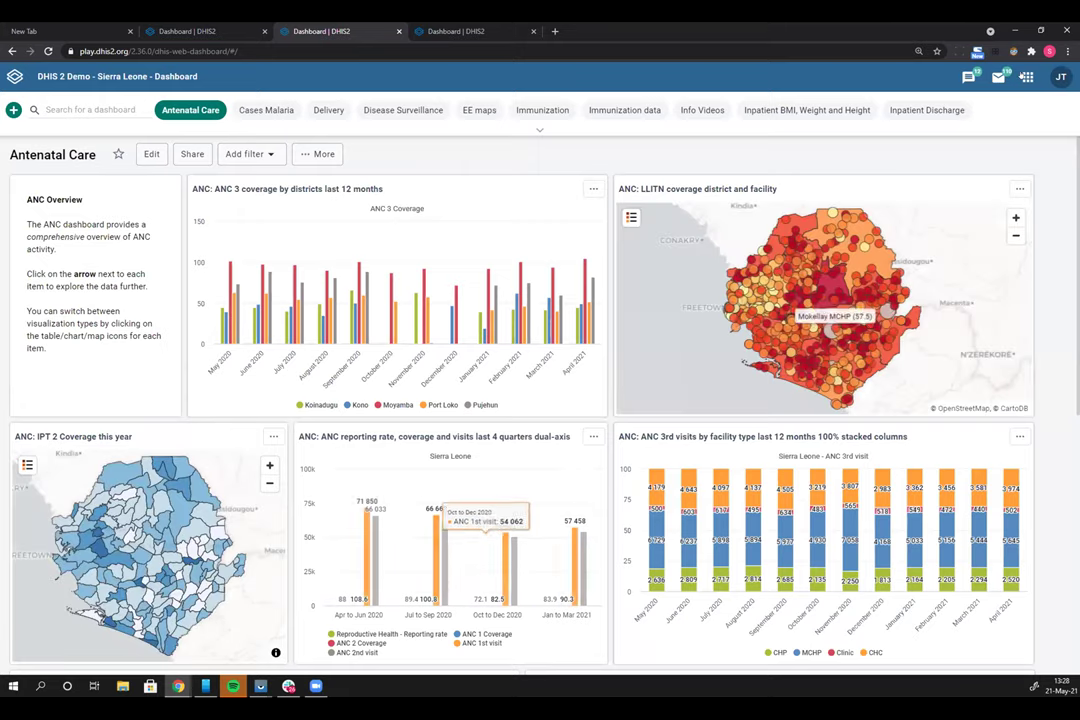
click(1027, 77)
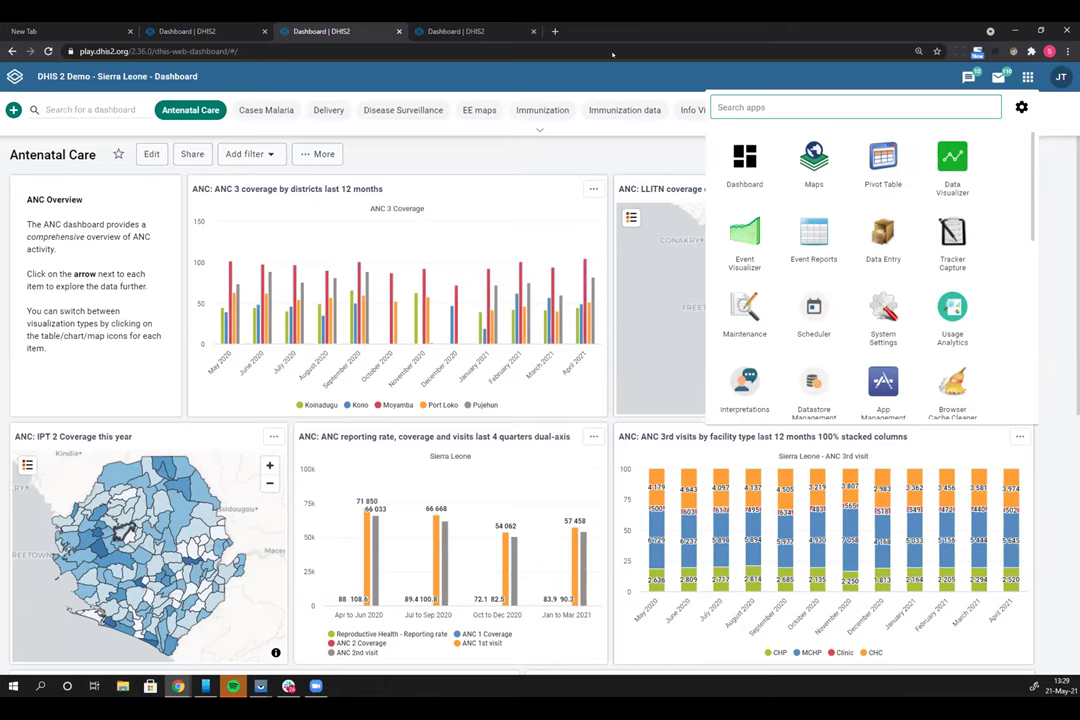
mouse_move(615, 35)
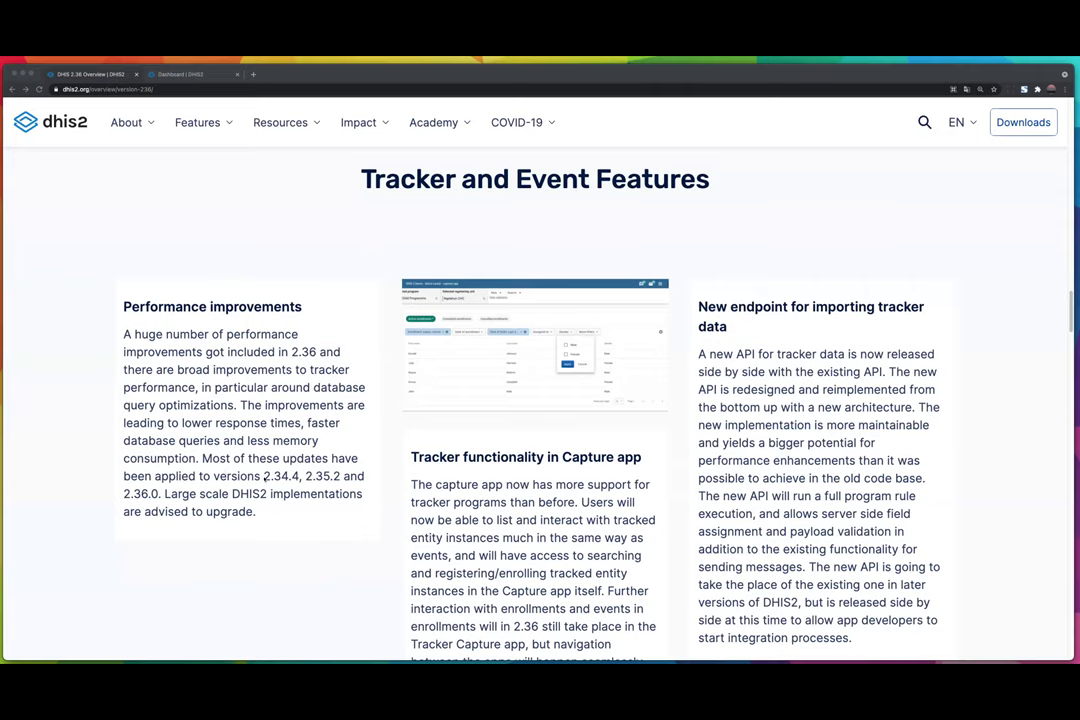
Step: Highlight versions 2.34.4, 2.35.2 and 2.36.0 in the Performance improvements text on the DHIS 2.36 overview page
drag(263, 478, 341, 478)
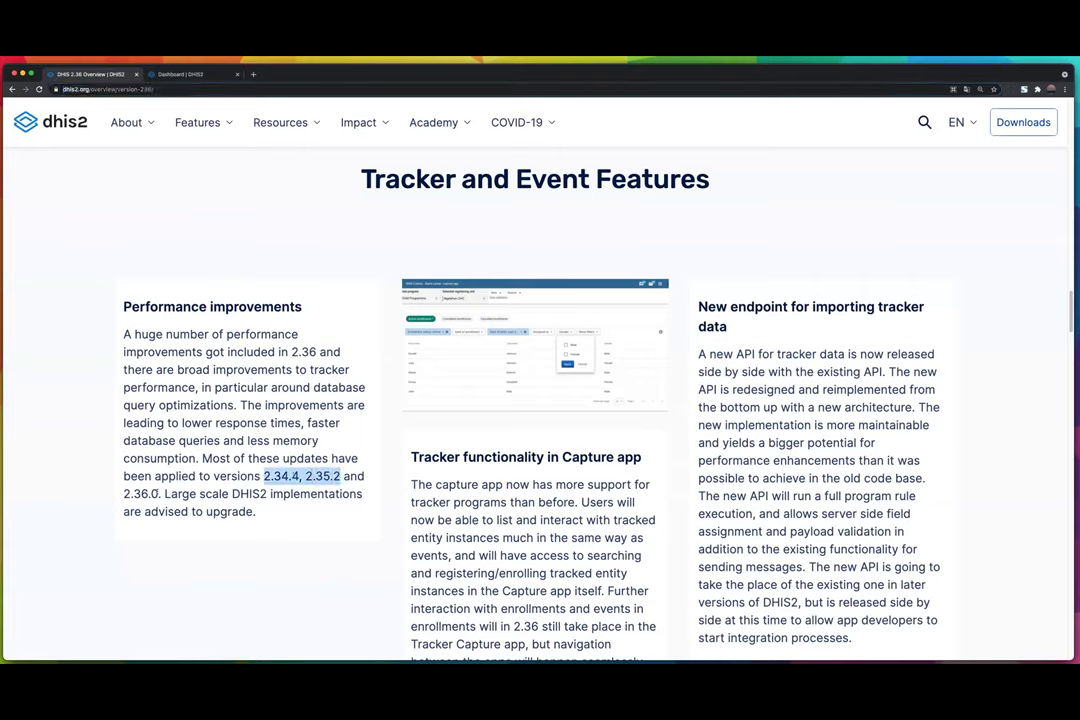
drag(159, 494, 263, 476)
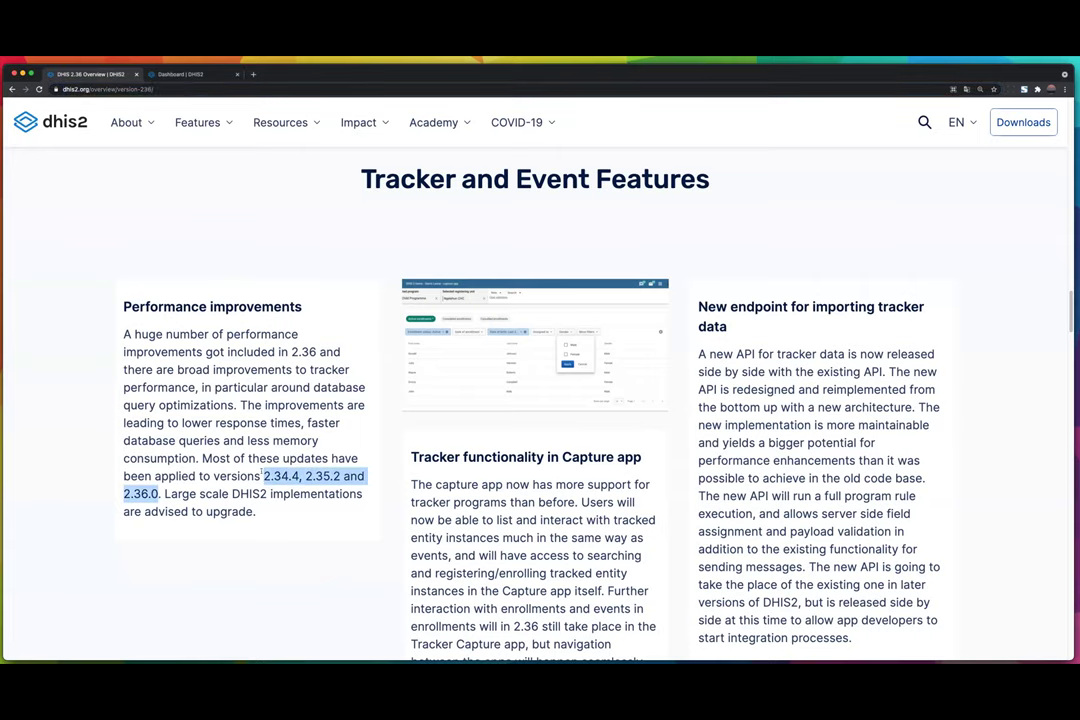
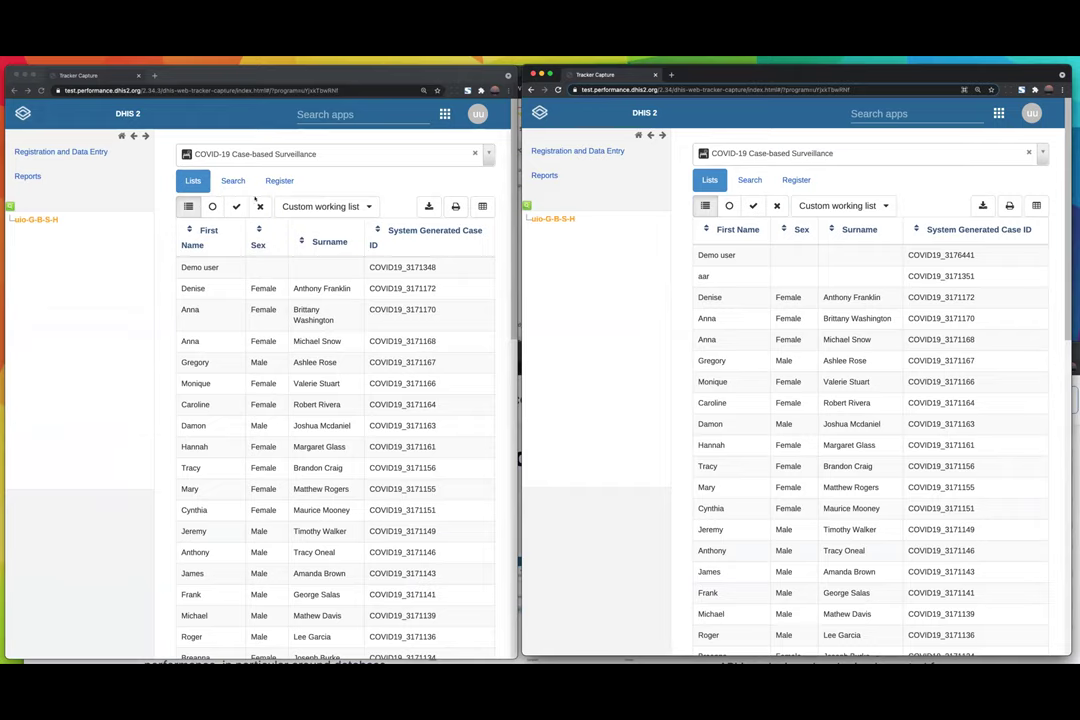
Step: Compare the server versions shown in the web addresses of the two Tracker Capture windows
click(175, 91)
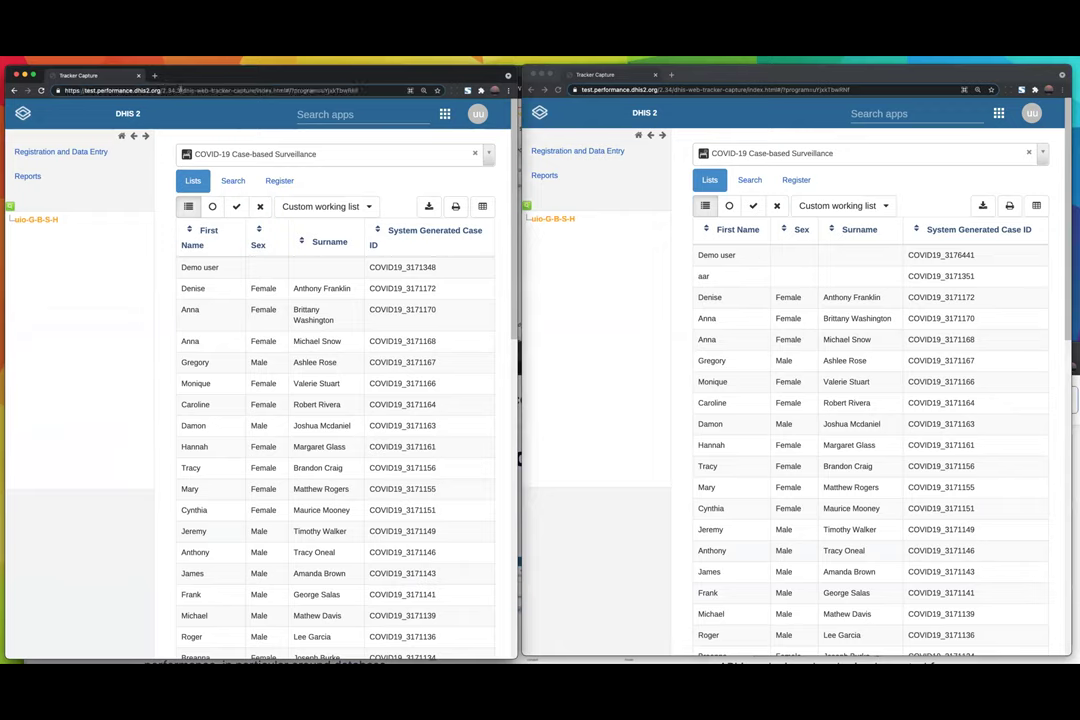
drag(183, 90, 143, 90)
click(660, 90)
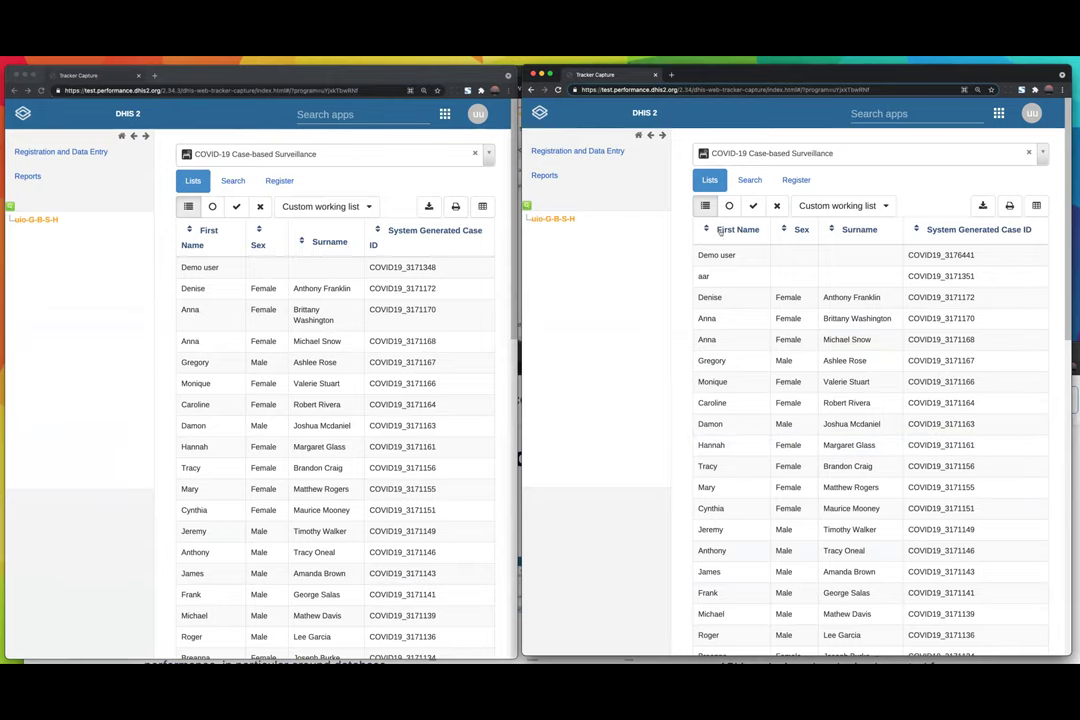
Step: Look through the COVID-19 Case-based Surveillance list in the Tracker Capture window running version 2.34
scroll(794, 373, down, 10)
scroll(794, 373, down, 5)
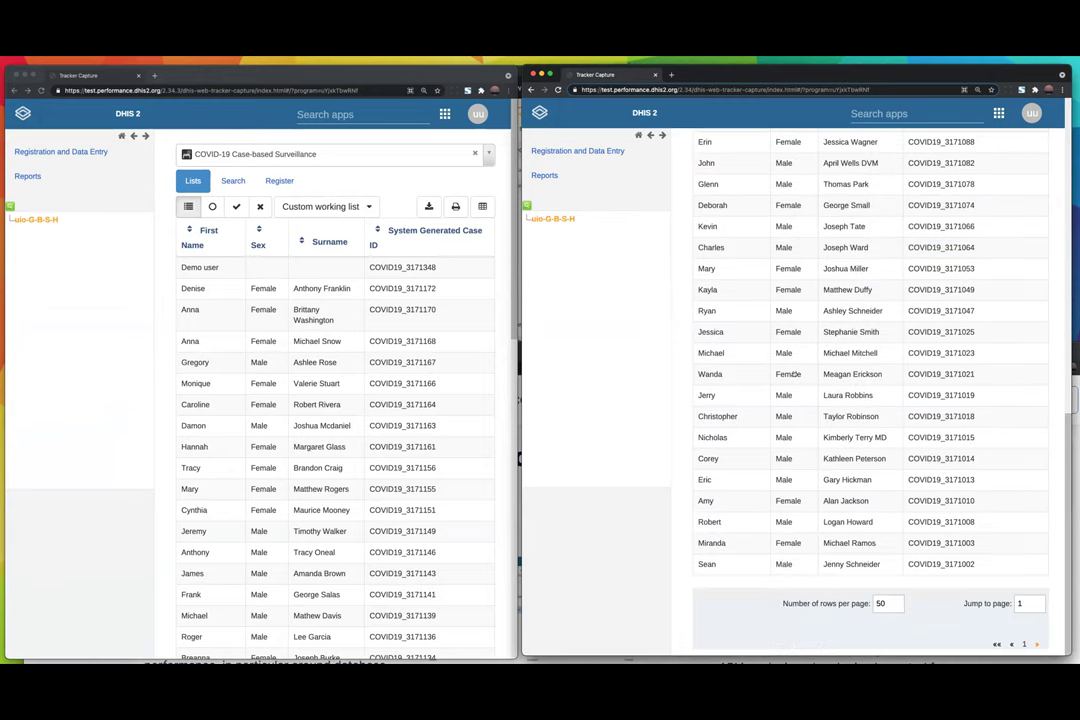
scroll(790, 340, up, 15)
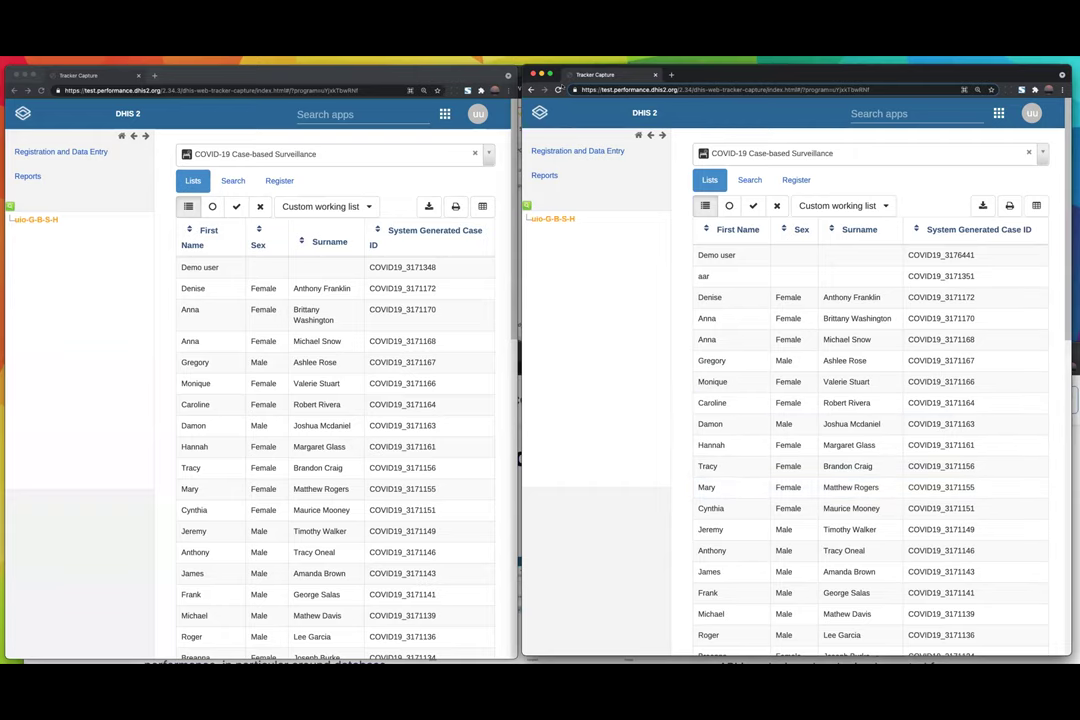
Step: Reload the COVID-19 case list in the version 2.34.3 window and look through the case list in the version 2.34 window
scroll(908, 463, down, 10)
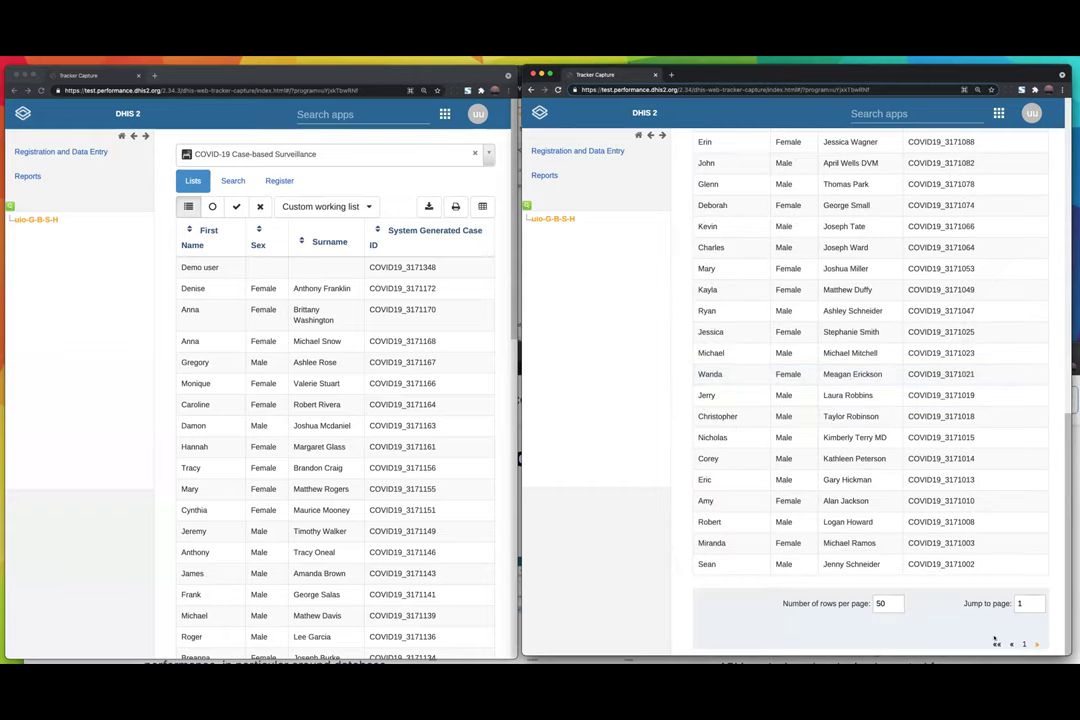
scroll(741, 441, up, 10)
scroll(741, 441, up, 1)
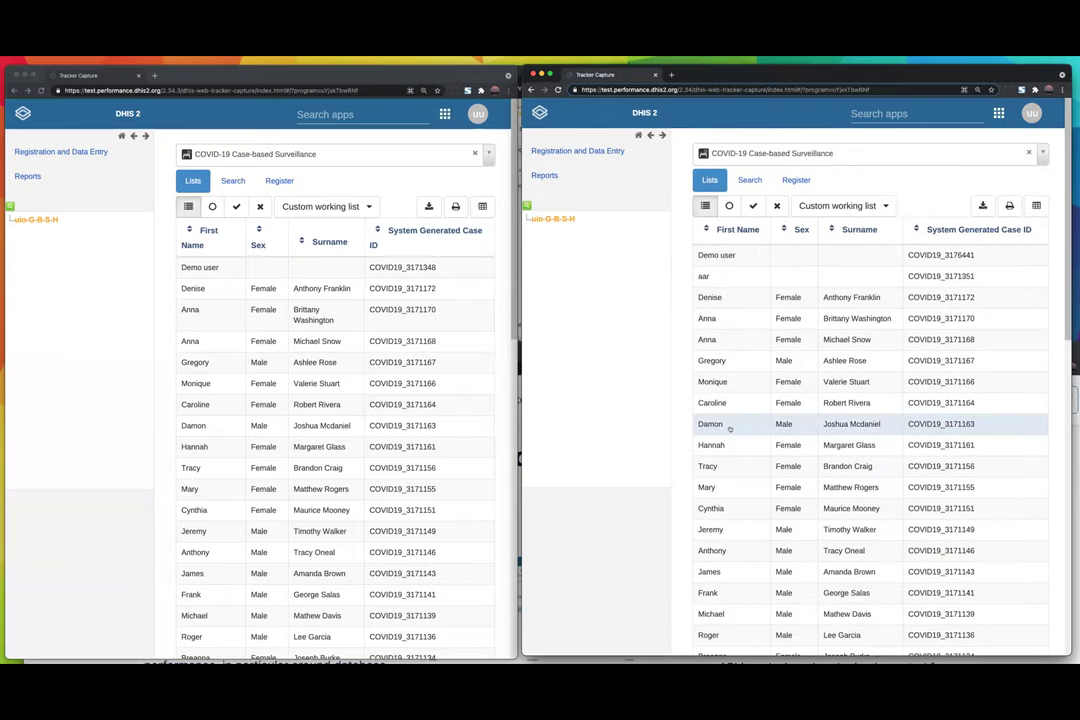
key(super+r)
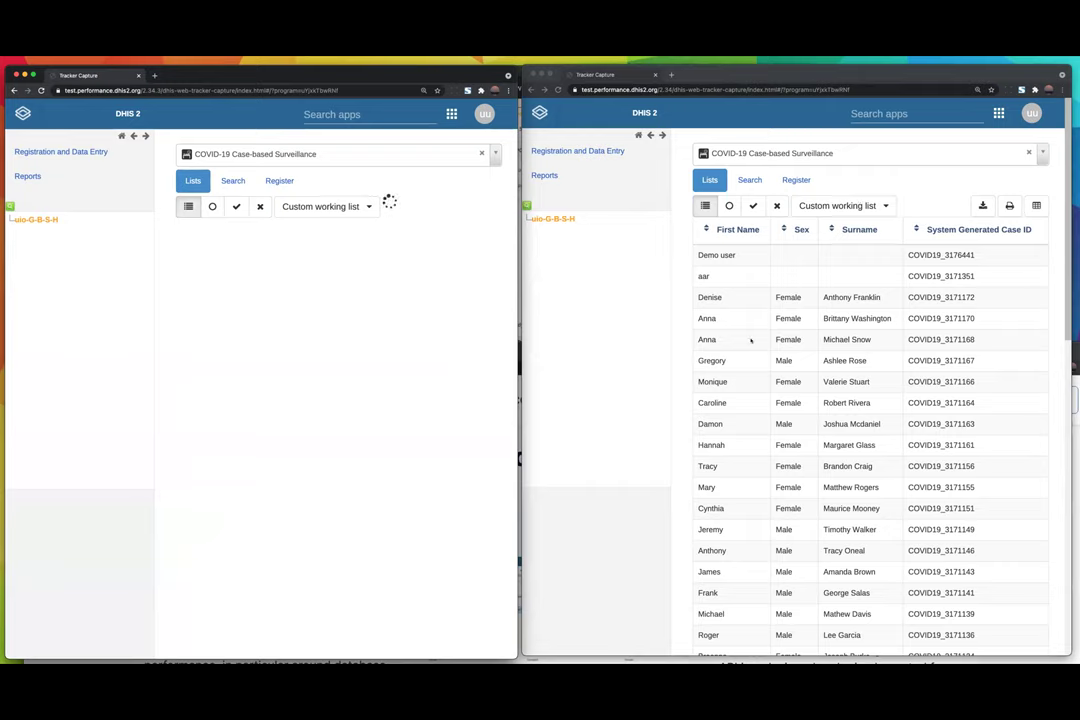
scroll(790, 362, down, 10)
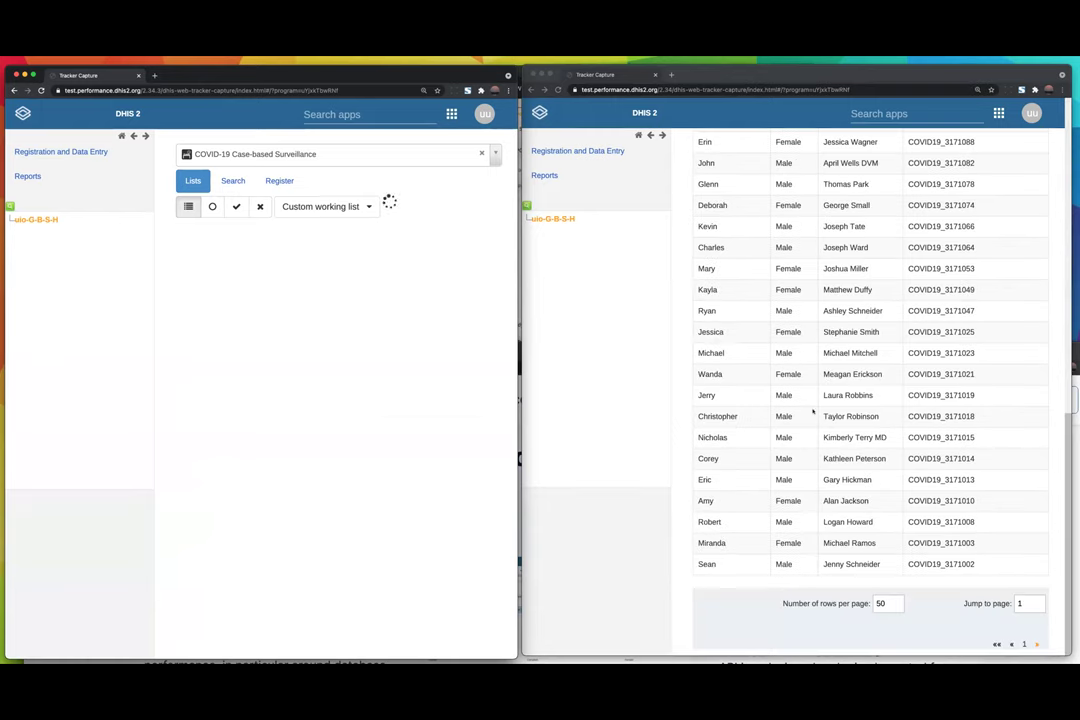
scroll(882, 407, up, 10)
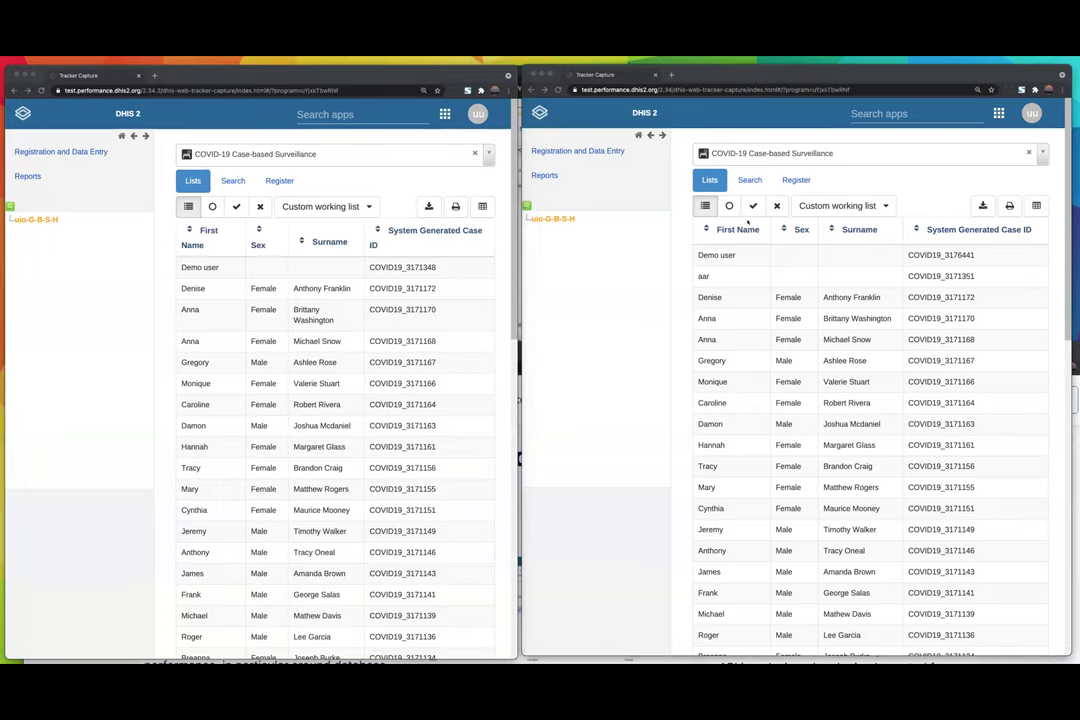
Step: Set up a person search in the version 2.34 window with Demo user as the First Name
click(763, 181)
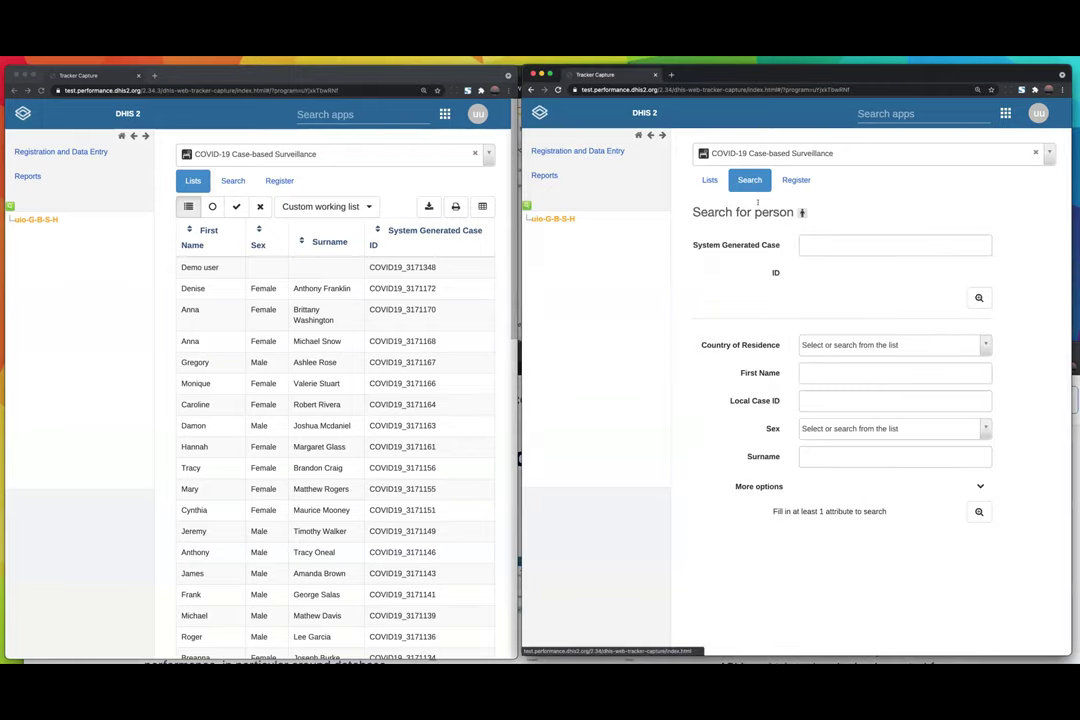
click(823, 376)
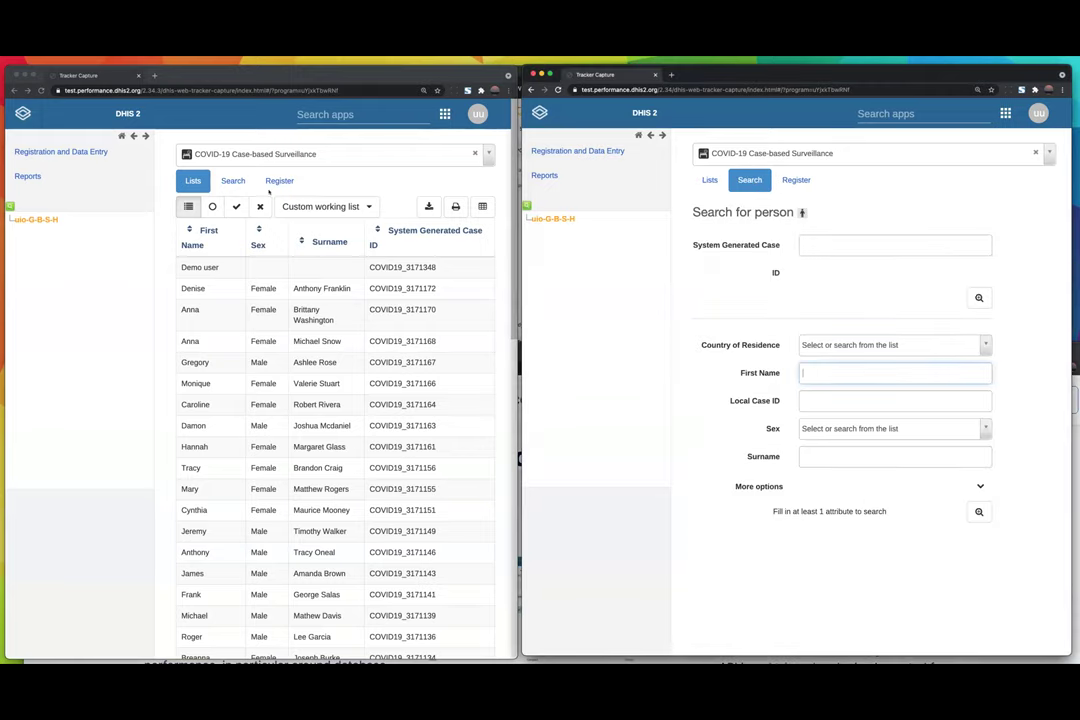
text(Demo)
key(Tab)
click(830, 373)
text(user)
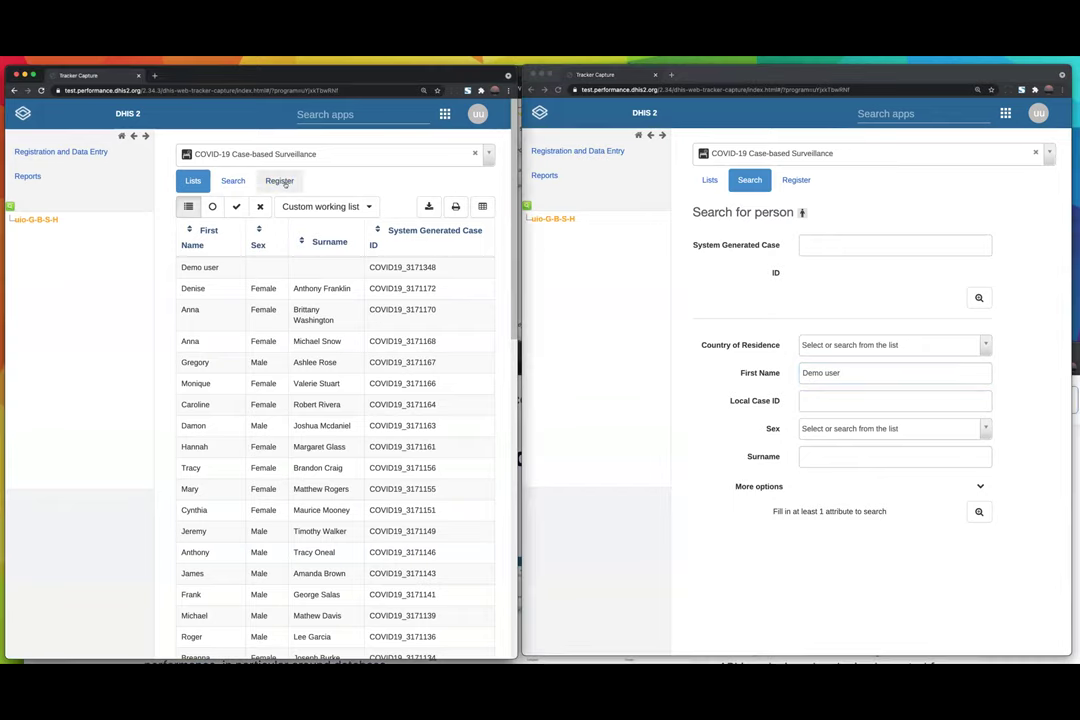
Step: Fill in Demo user as the First Name in the version 2.34.3 person search and run the search in both windows
click(233, 181)
click(326, 399)
text(Demo user)
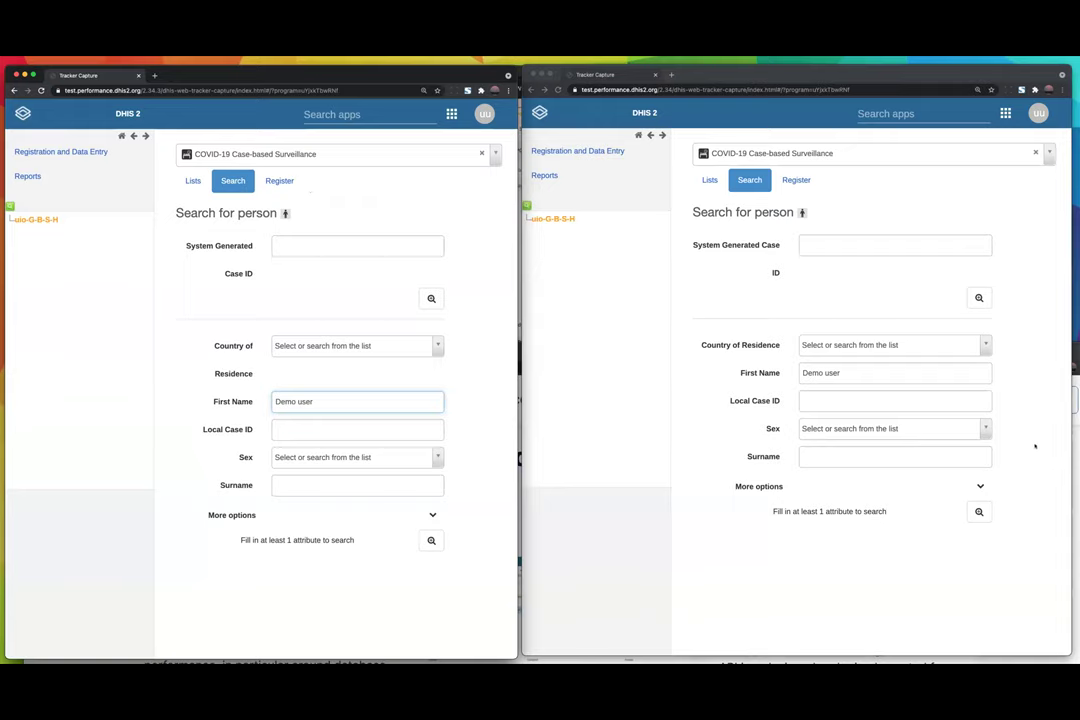
click(979, 511)
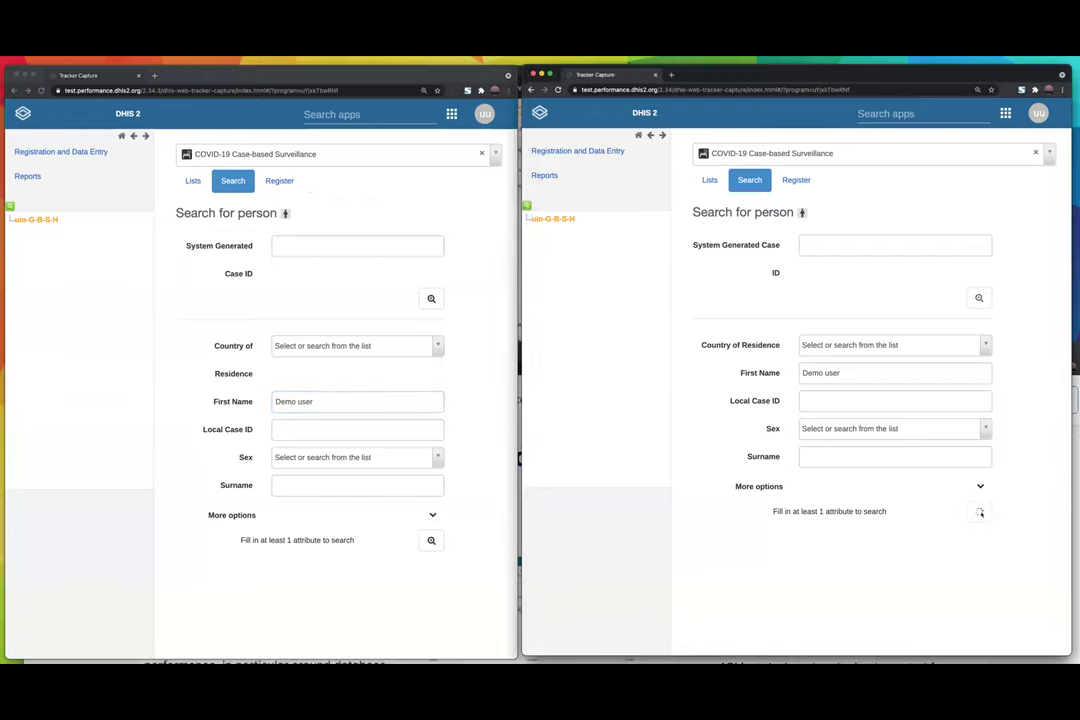
click(426, 541)
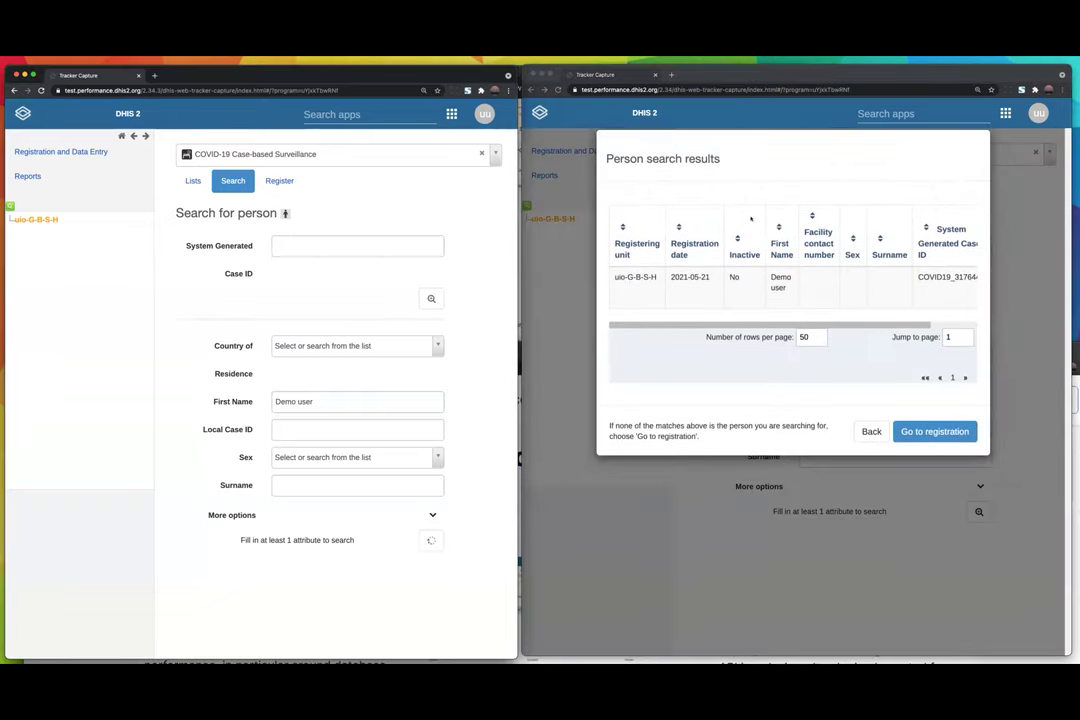
Step: Open the Demo user dashboard from the person search results in both Tracker Capture windows
click(831, 327)
drag(831, 327, 726, 324)
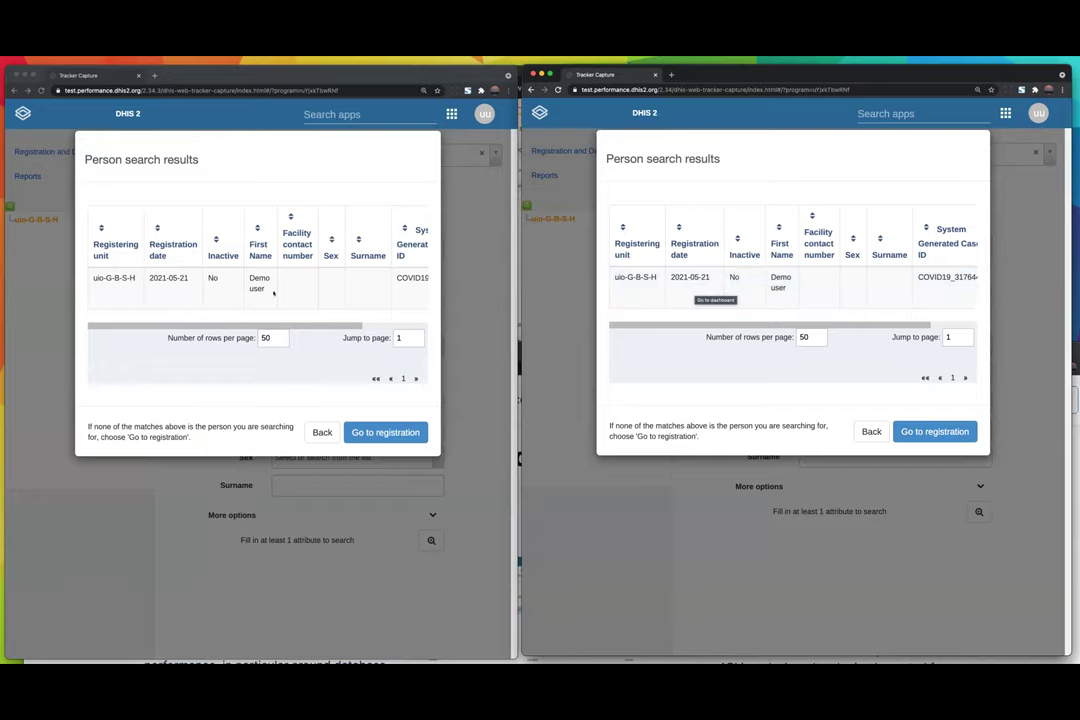
click(663, 299)
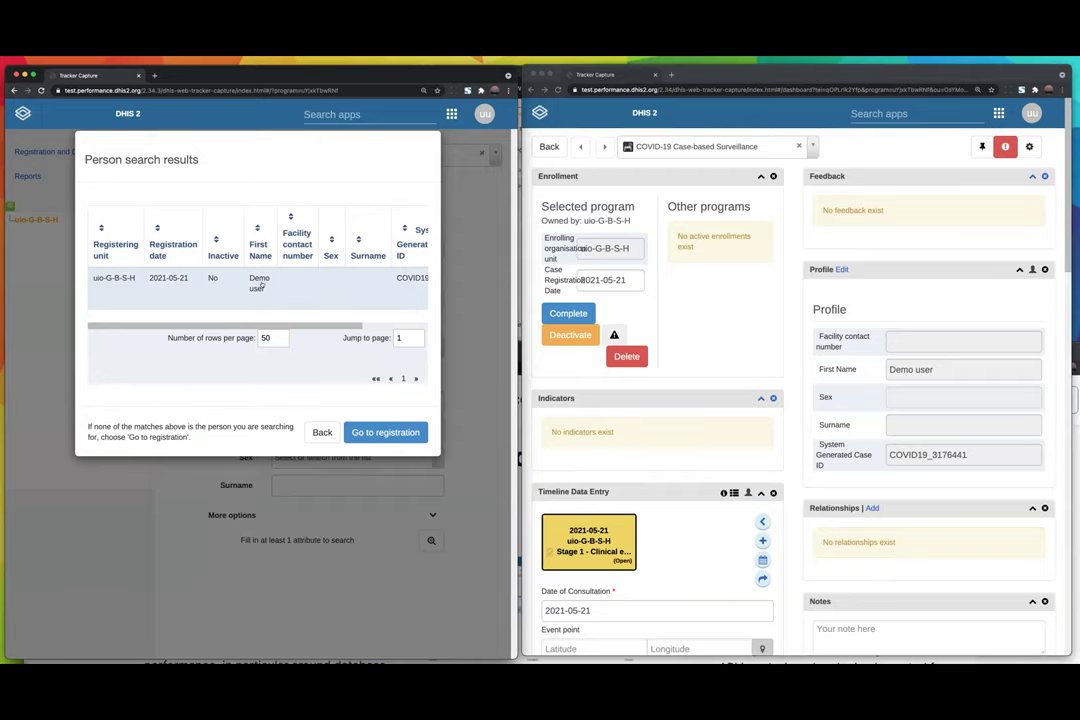
click(297, 307)
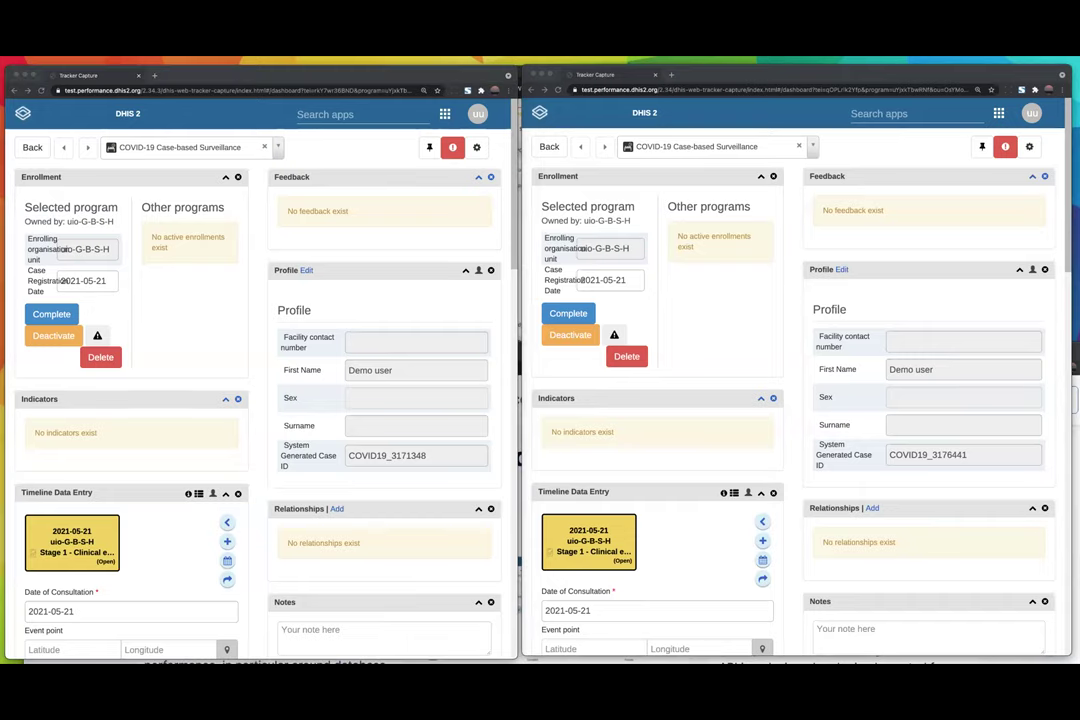
Step: Compare the Hospitalisation sections of the Stage 1 event in both windows and check the Admission date calendar in the version 2.34 record
scroll(700, 440, down, 4)
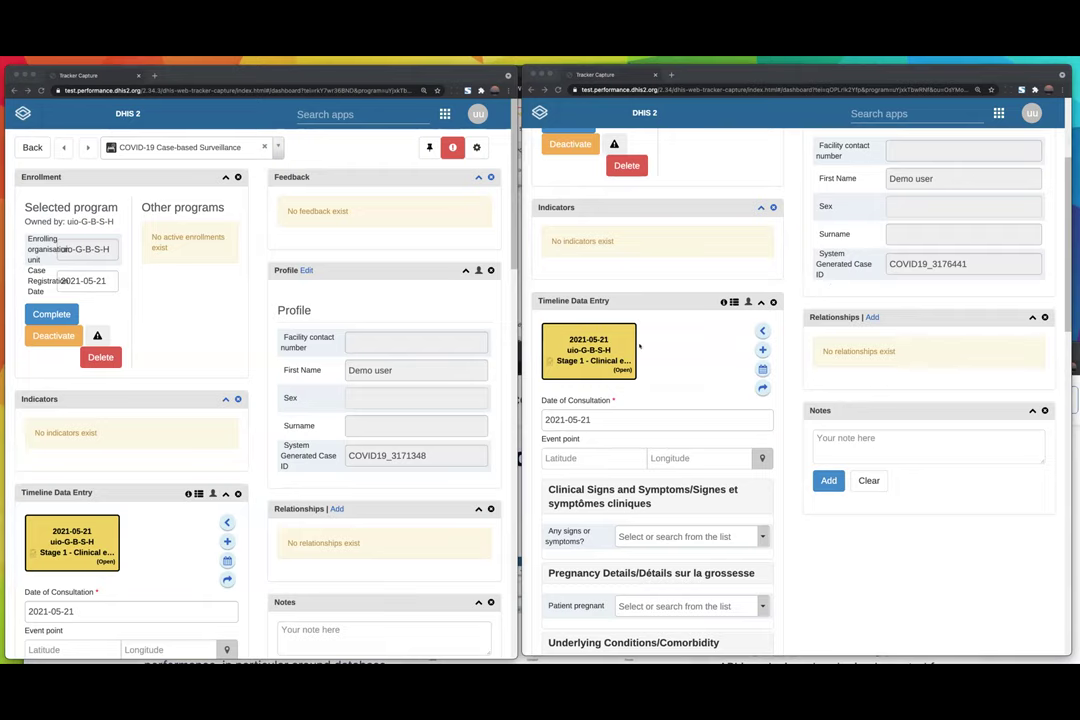
scroll(760, 407, down, 3)
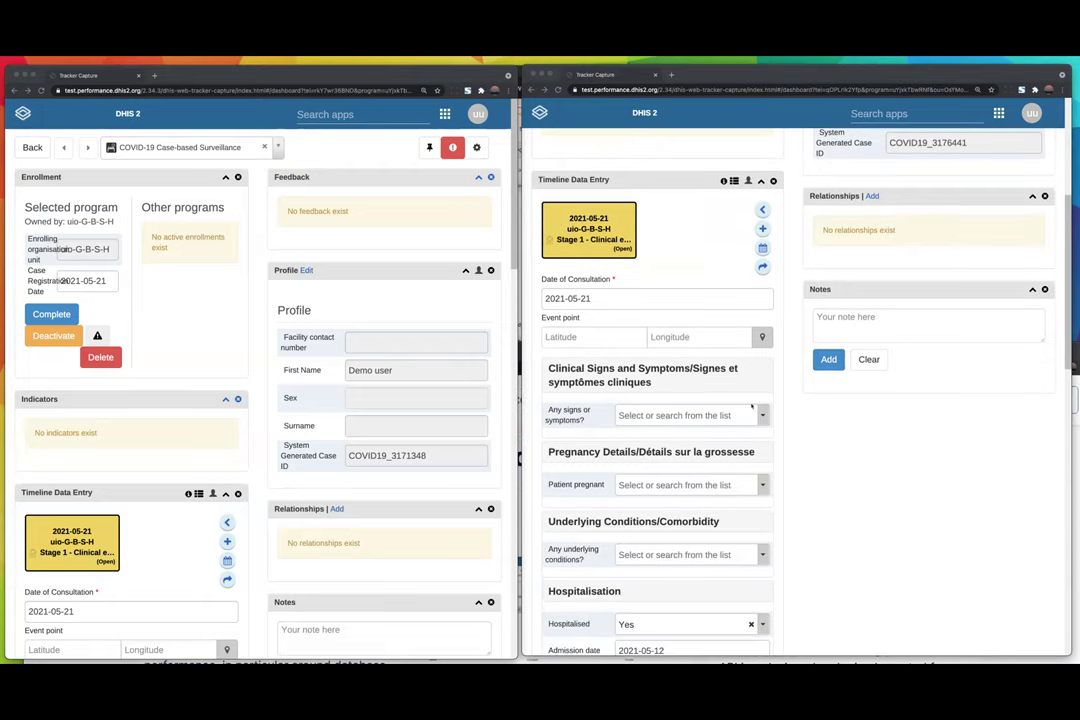
scroll(673, 458, down, 3)
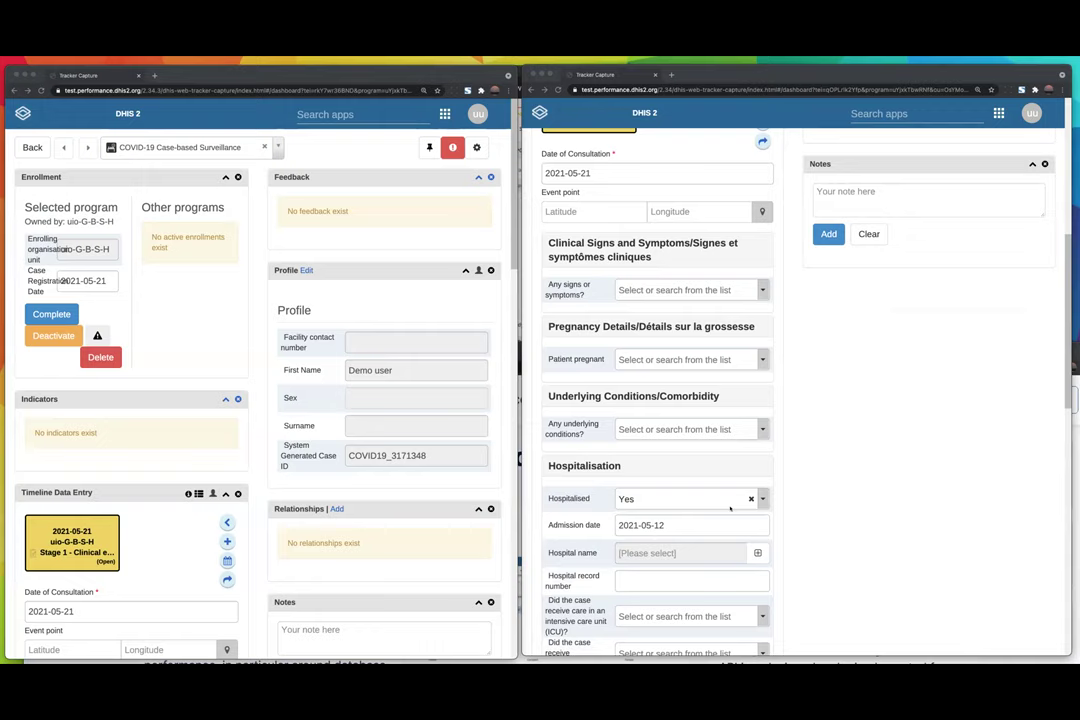
scroll(297, 494, down, 15)
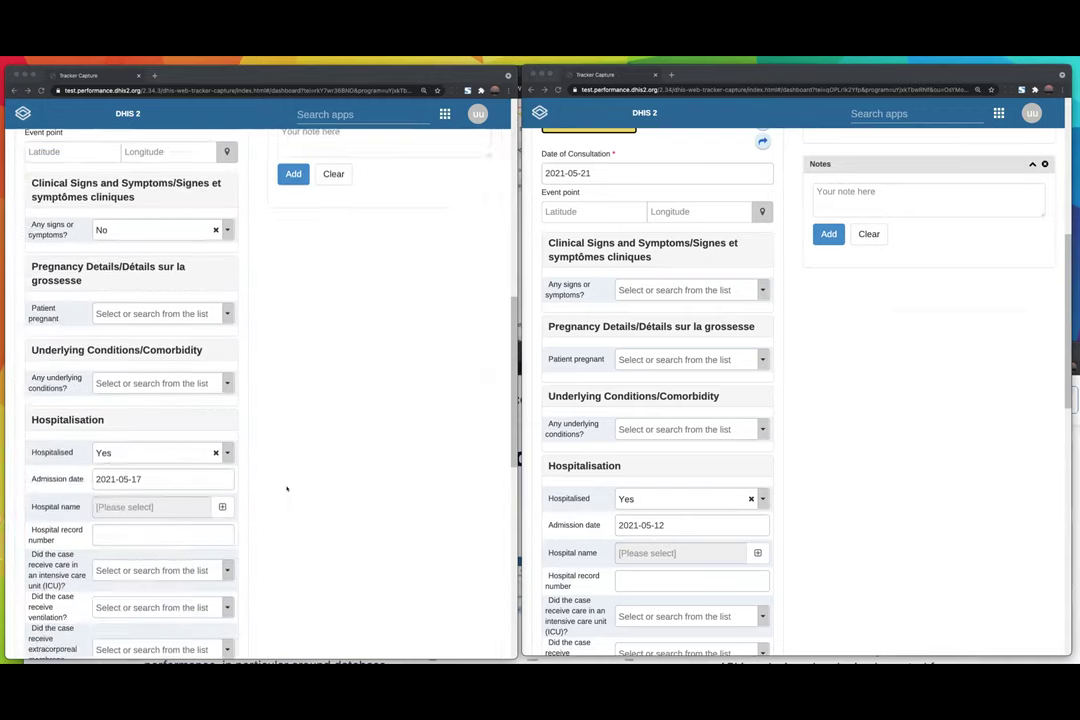
scroll(275, 478, up, 2)
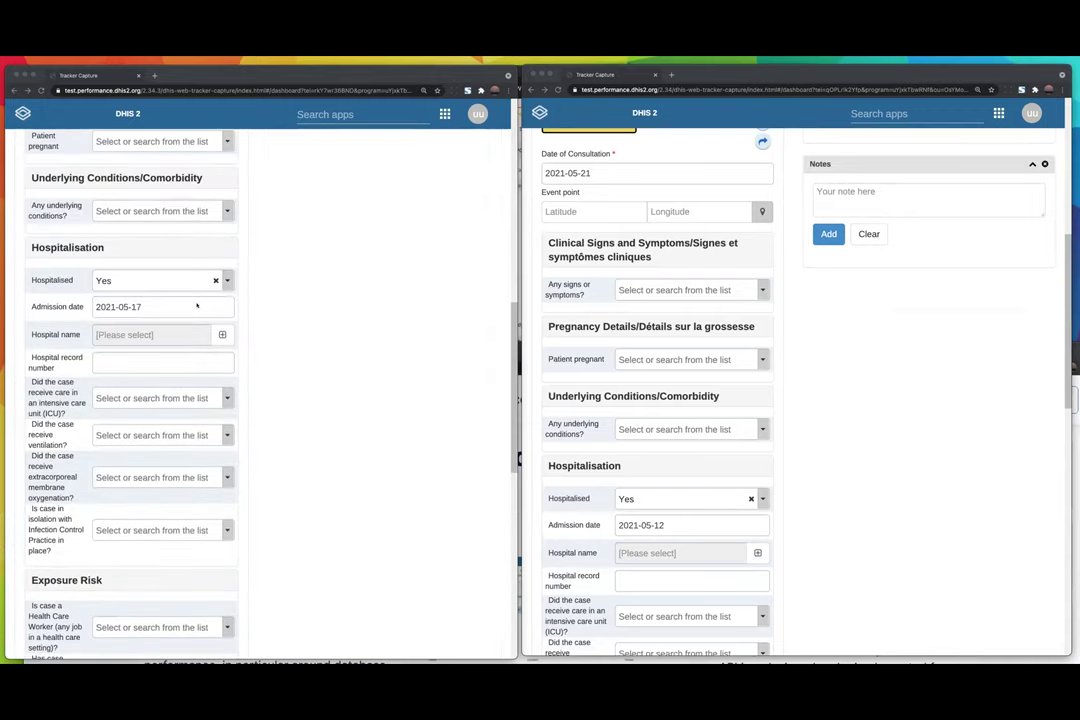
scroll(287, 381, up, 2)
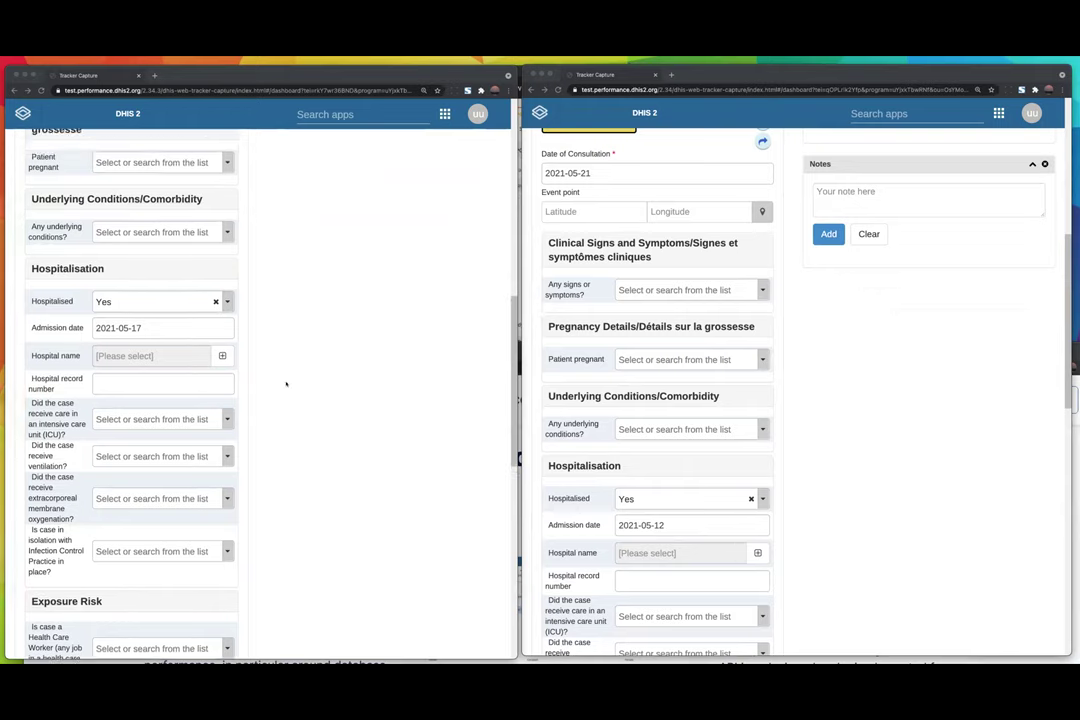
scroll(693, 545, up, 1)
scroll(693, 545, down, 2)
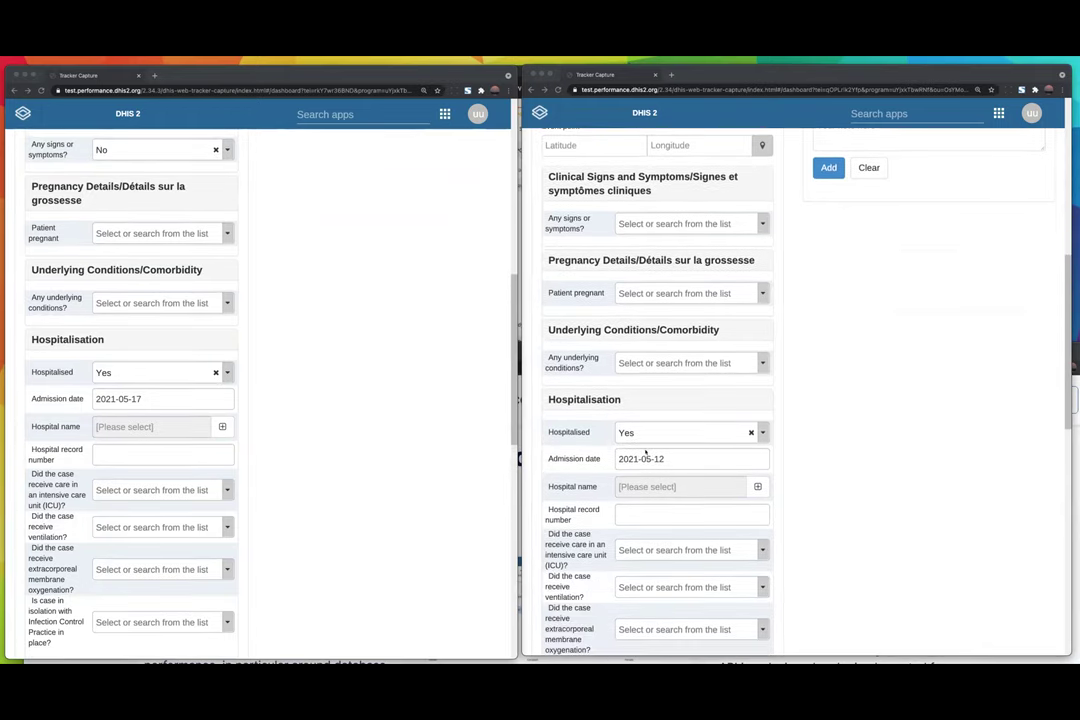
click(645, 456)
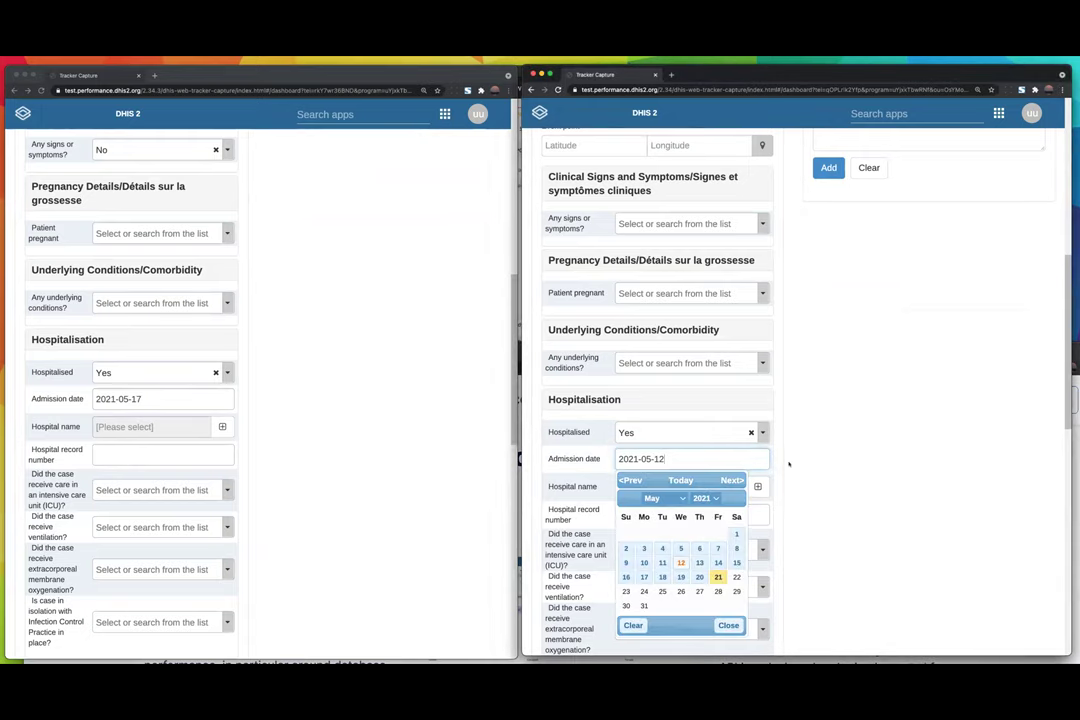
click(835, 461)
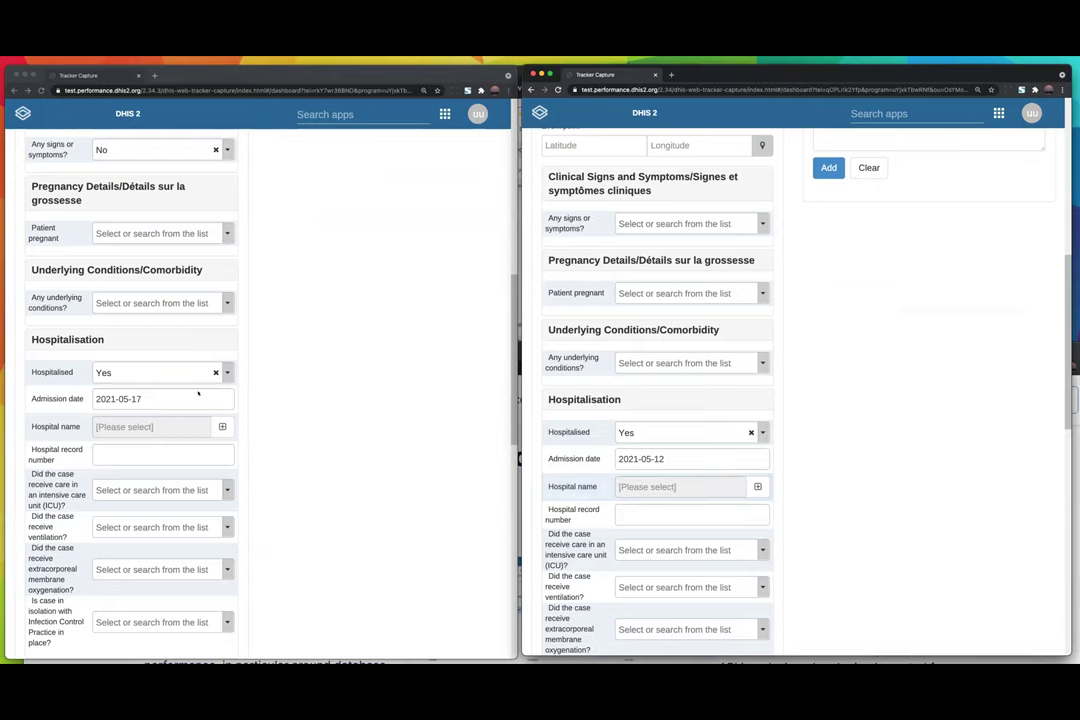
Step: Set the Admission date to 2021-05-12 and then 2021-05-06 in the version 2.34.3 record, and to 2021-05-07 in the version 2.34 record
click(198, 396)
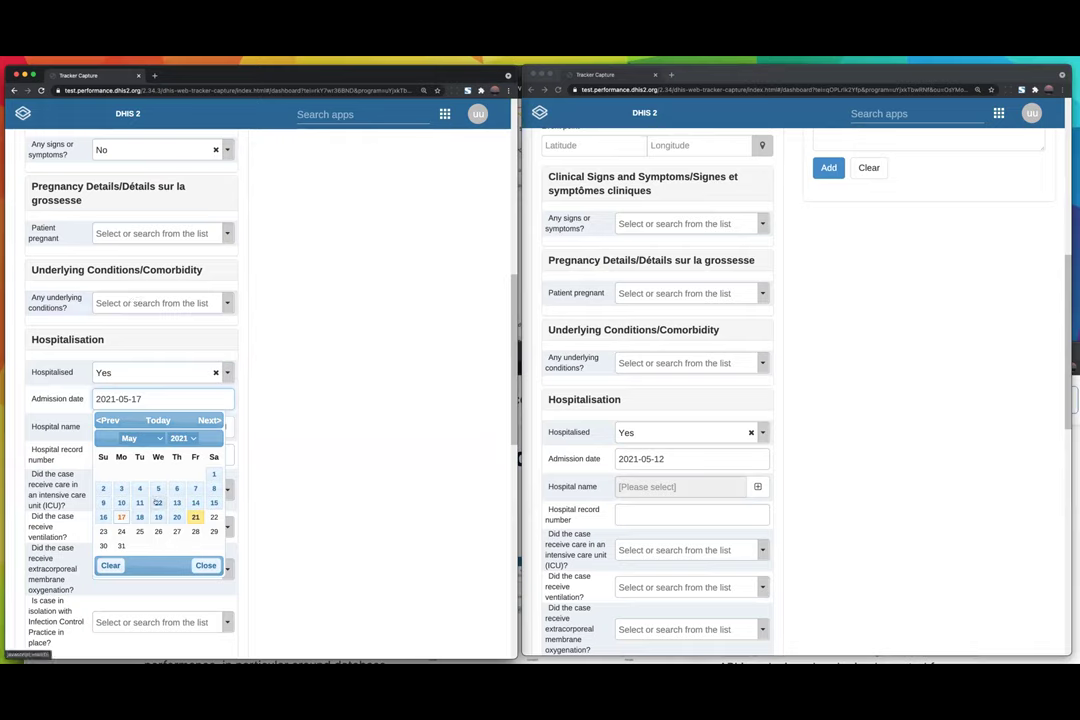
click(157, 503)
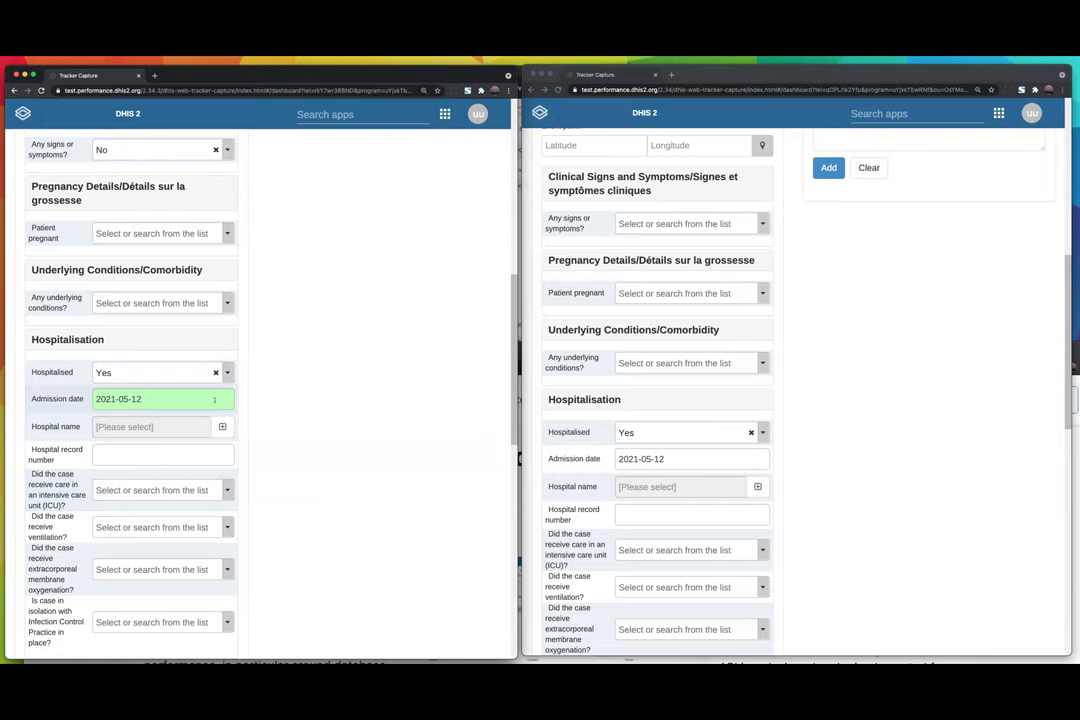
click(217, 400)
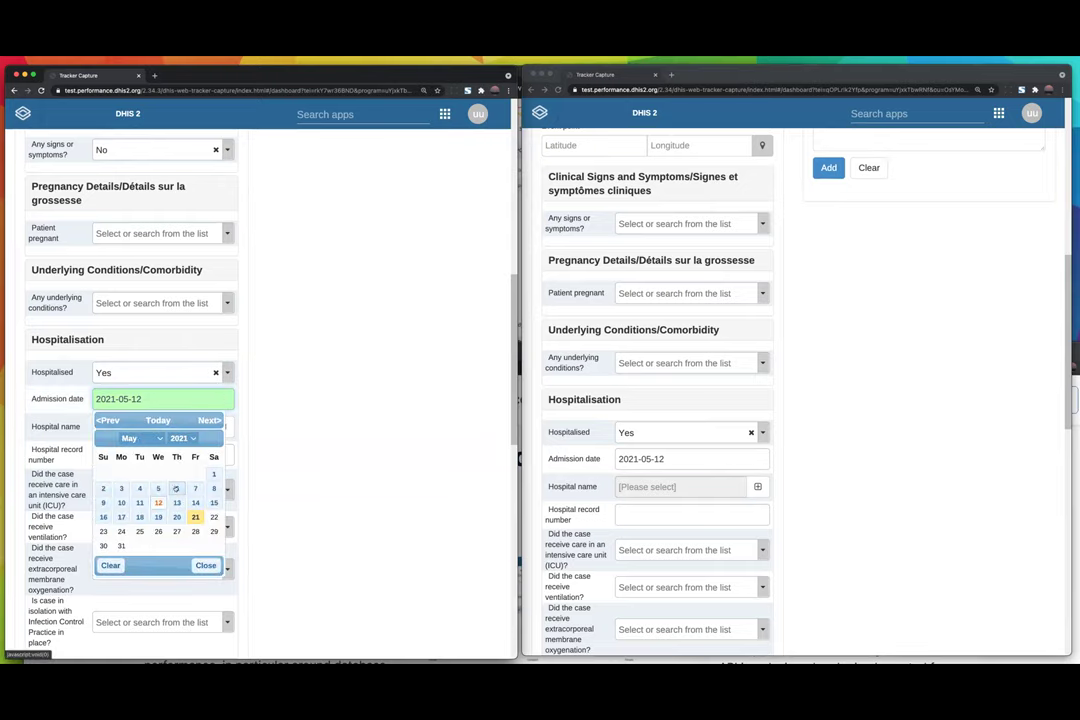
click(176, 488)
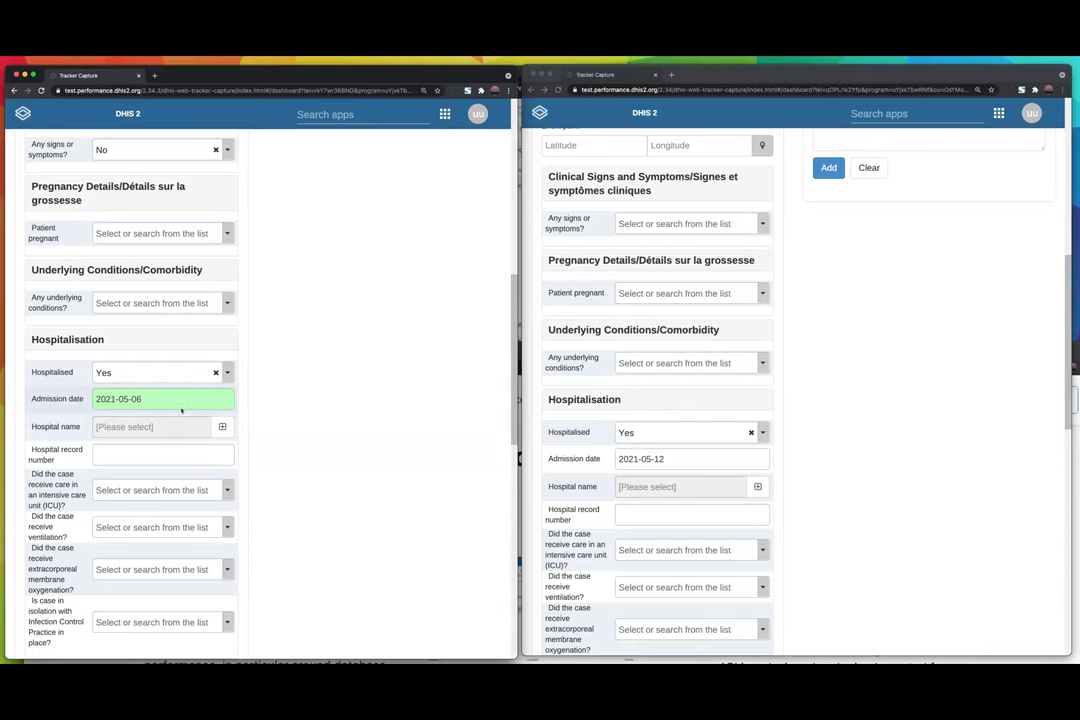
click(671, 460)
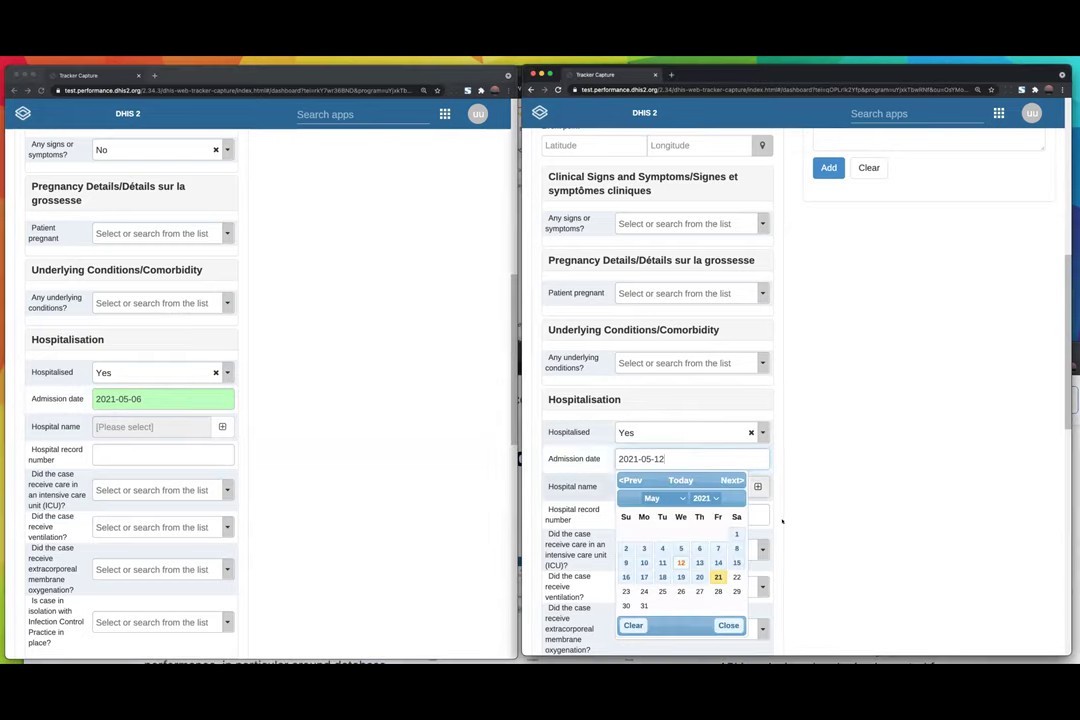
click(718, 548)
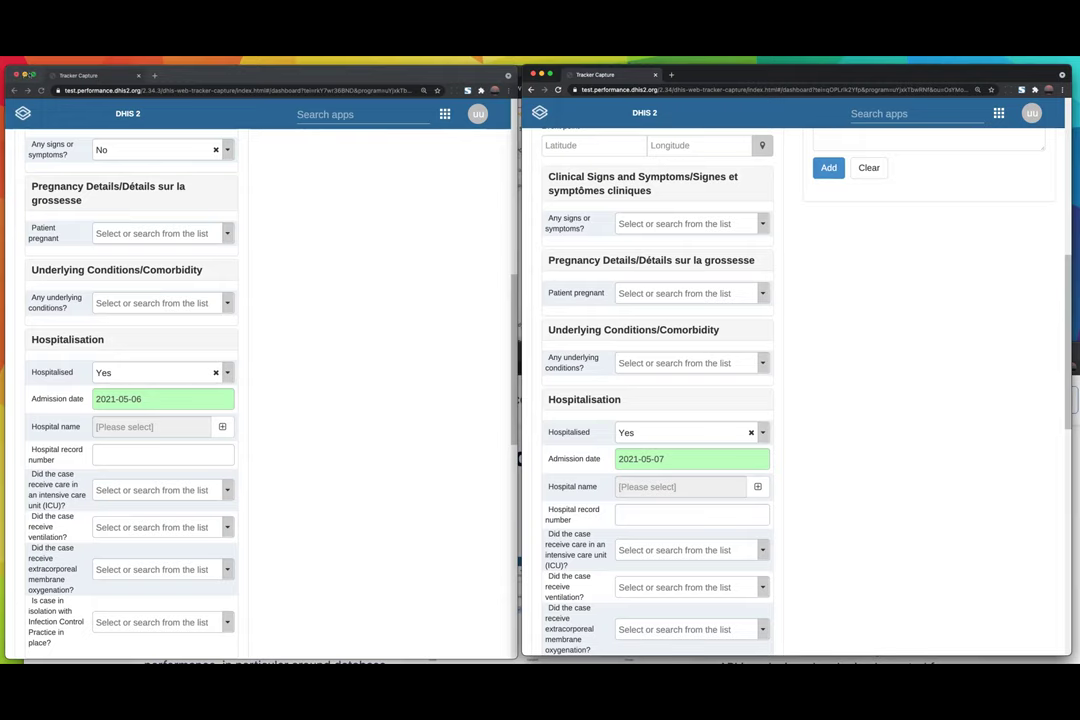
Step: Minimize both Tracker Capture windows and switch back to the DHIS 2.36 overview page
click(25, 75)
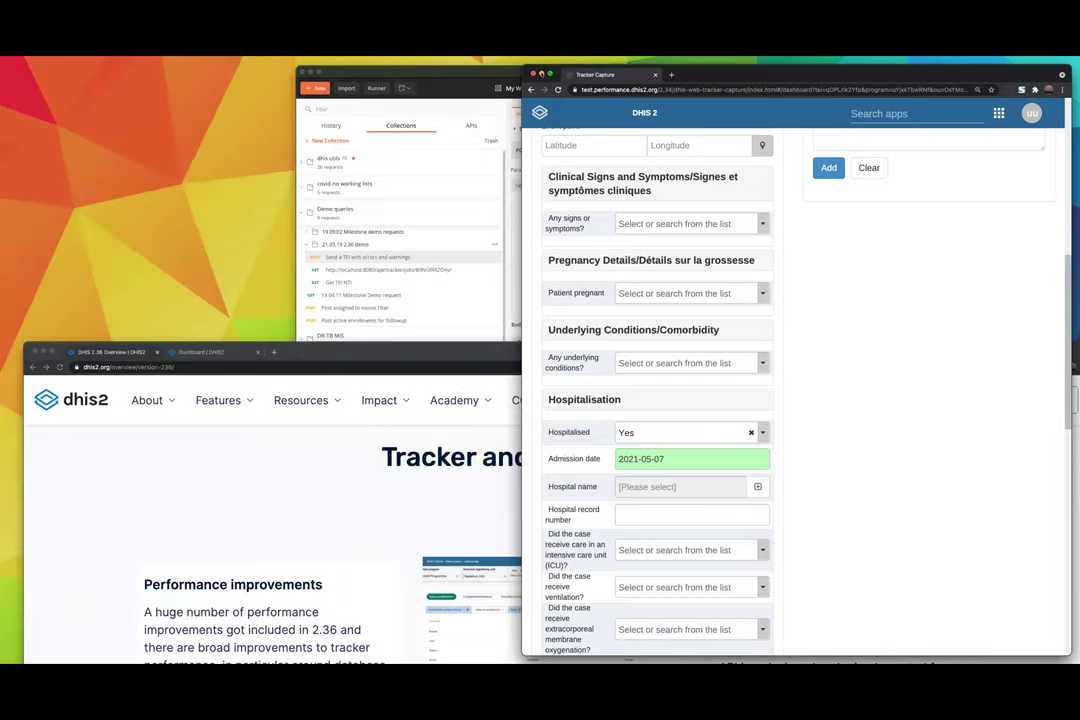
click(541, 75)
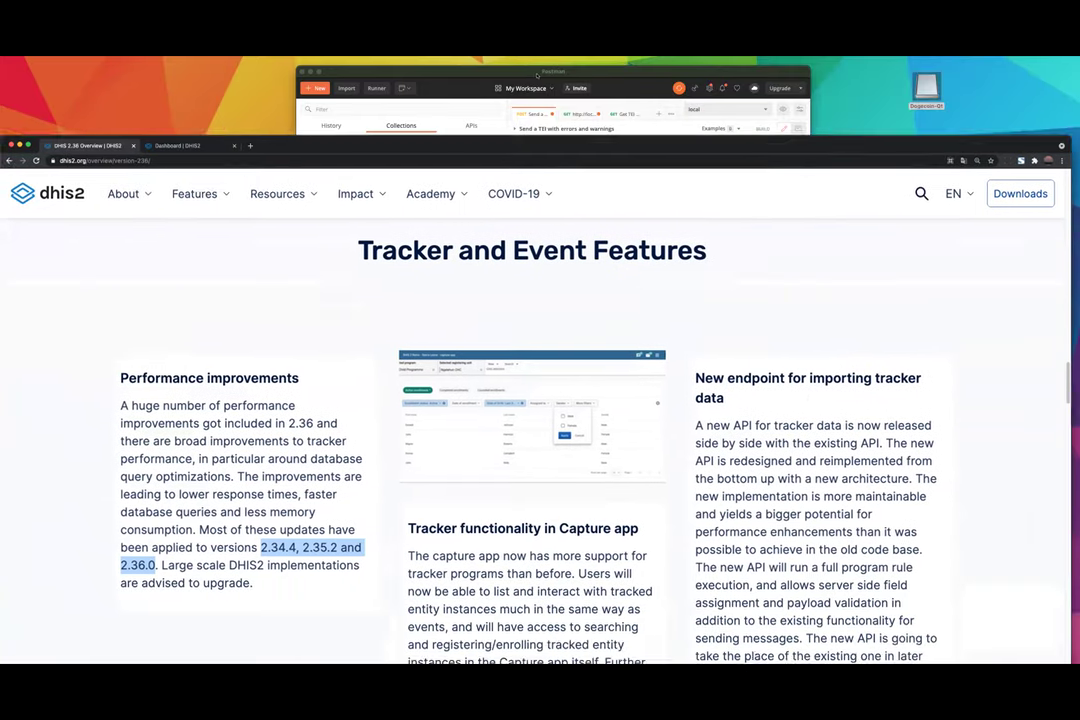
click(295, 480)
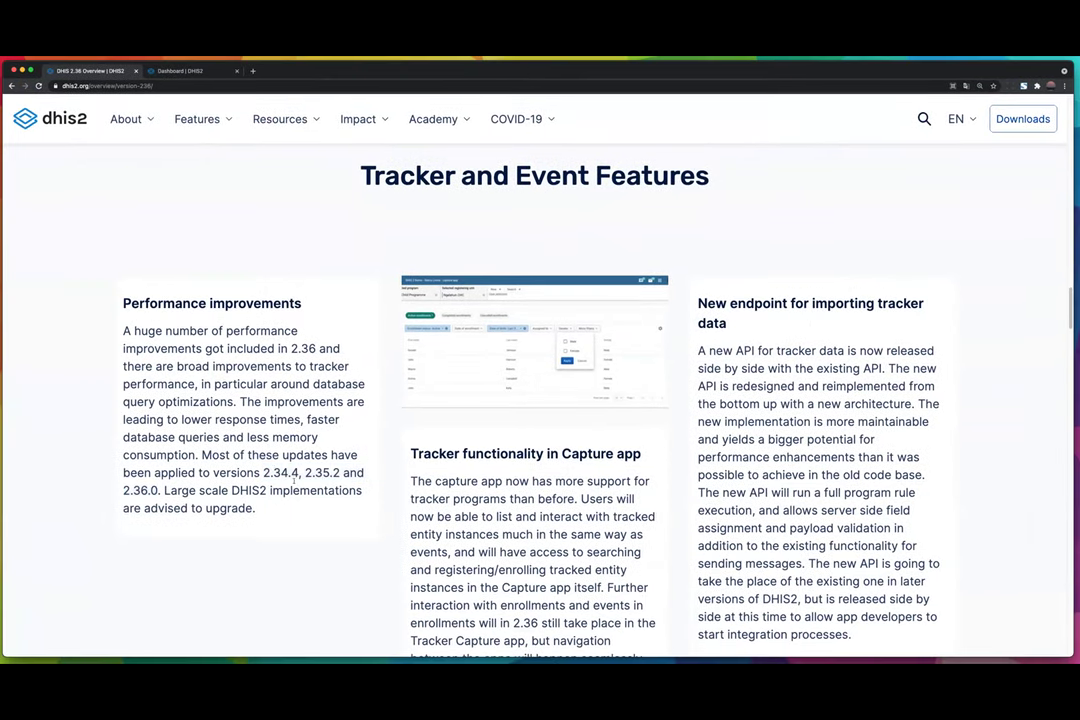
Step: Highlight versions 2.35.2 and 2.36.0 one after the other in the Performance improvements text, and clear the highlight
drag(305, 472, 340, 473)
drag(123, 490, 159, 490)
click(172, 346)
Step: Look over the Tracker functionality in Capture app section on the overview page
scroll(505, 480, down, 2)
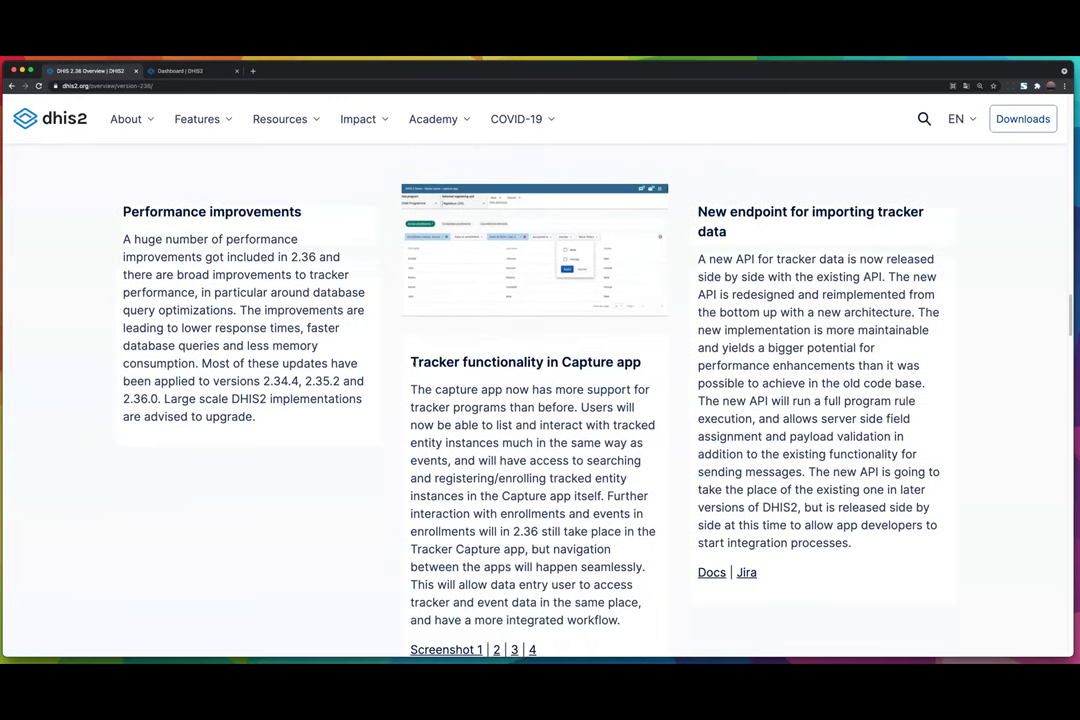
scroll(650, 368, down, 1)
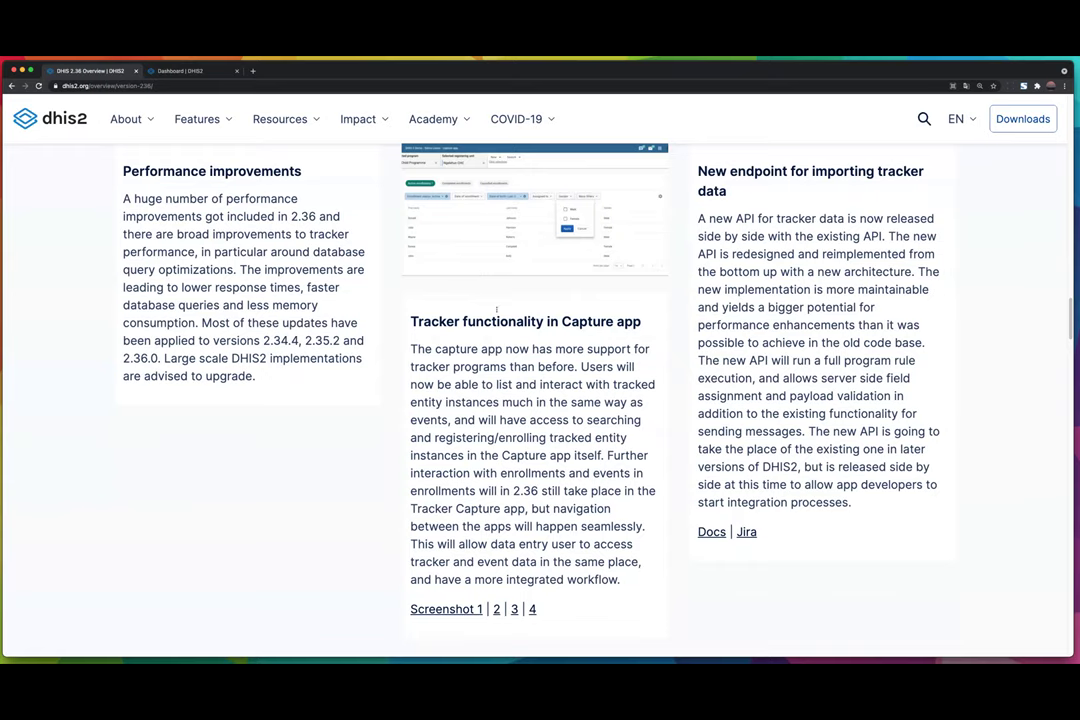
scroll(497, 310, up, 1)
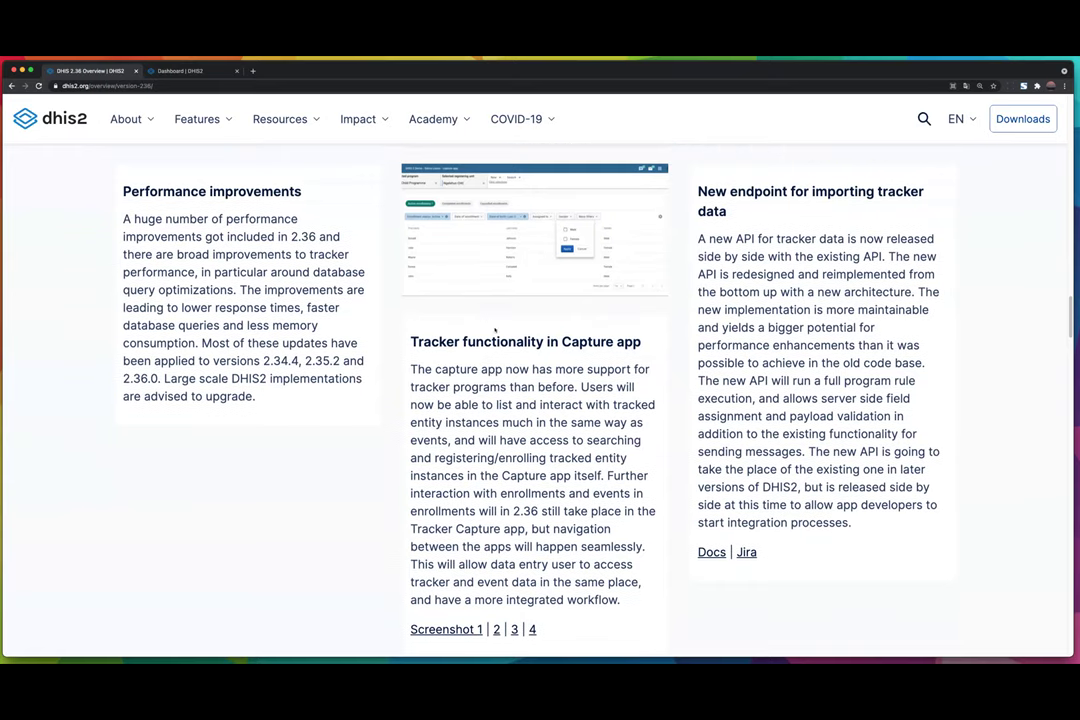
Step: Open the Capture app in the DHIS 2 demo and select registering unit Ngelehun CHC with the Malaria case registration program
click(185, 70)
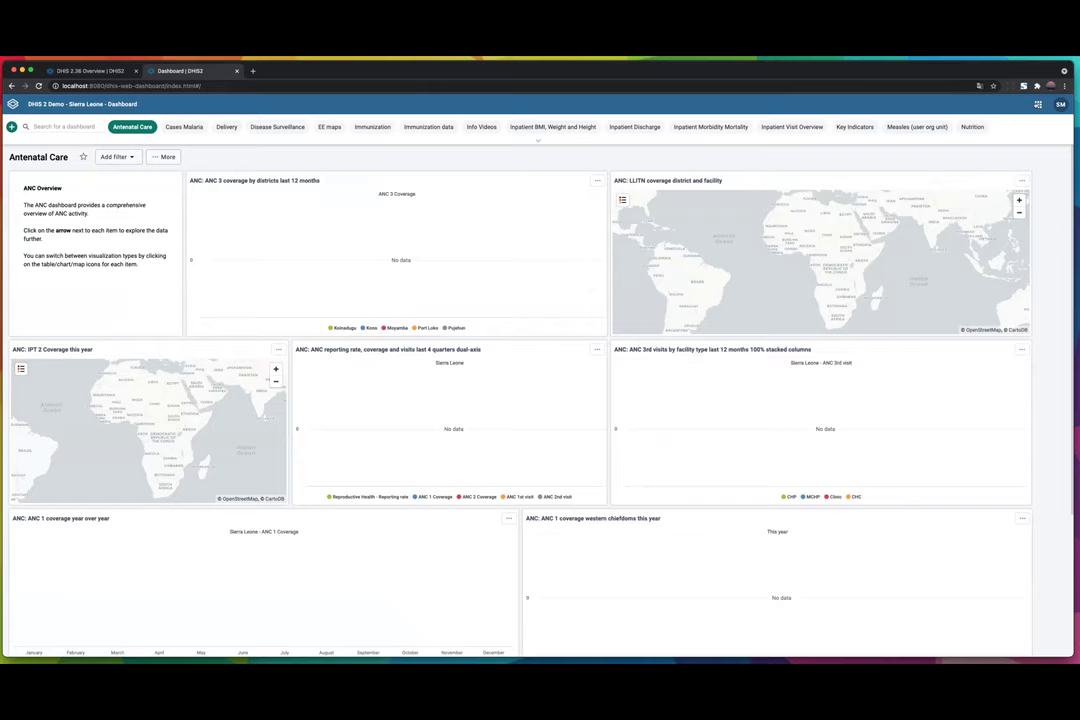
click(1038, 104)
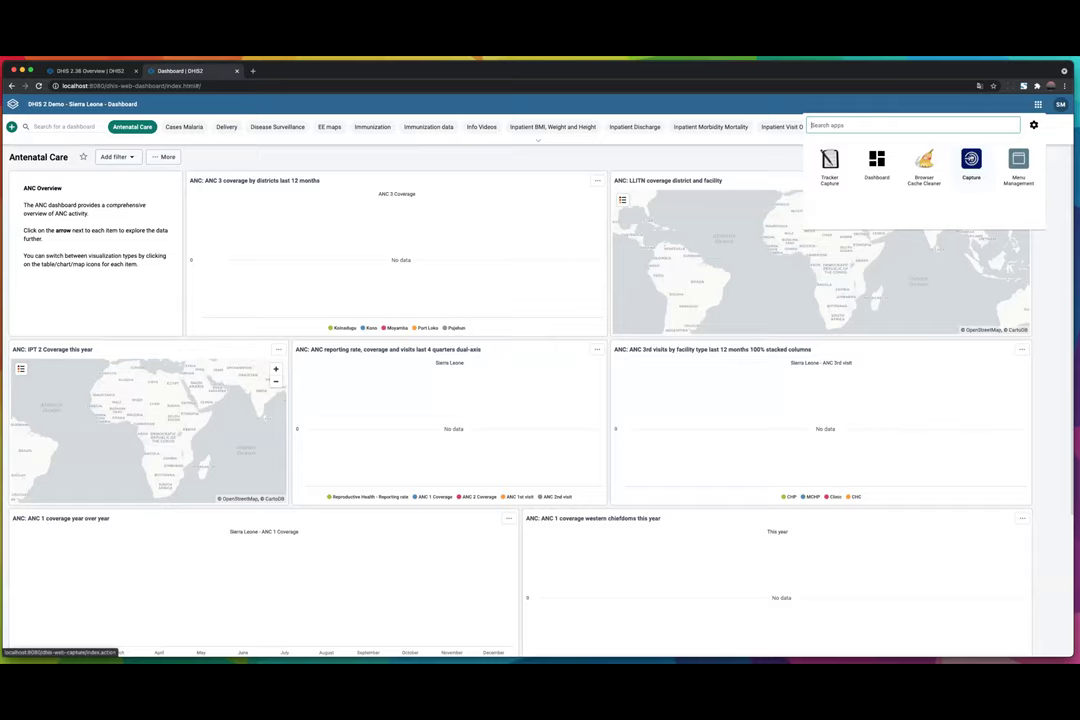
click(971, 162)
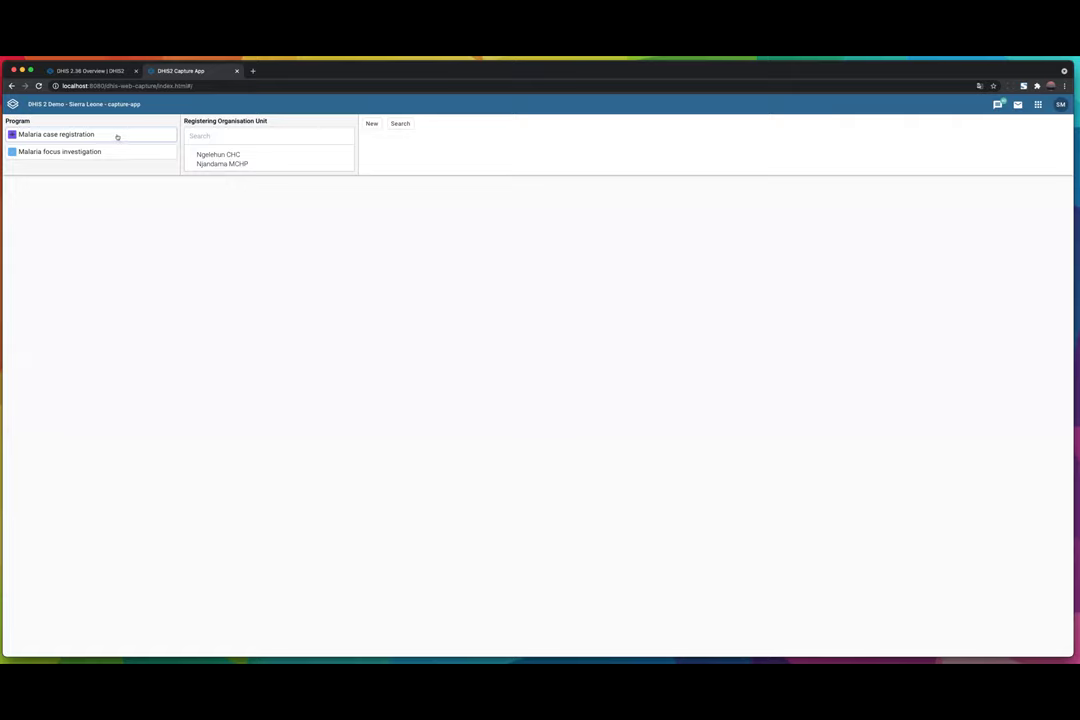
click(215, 155)
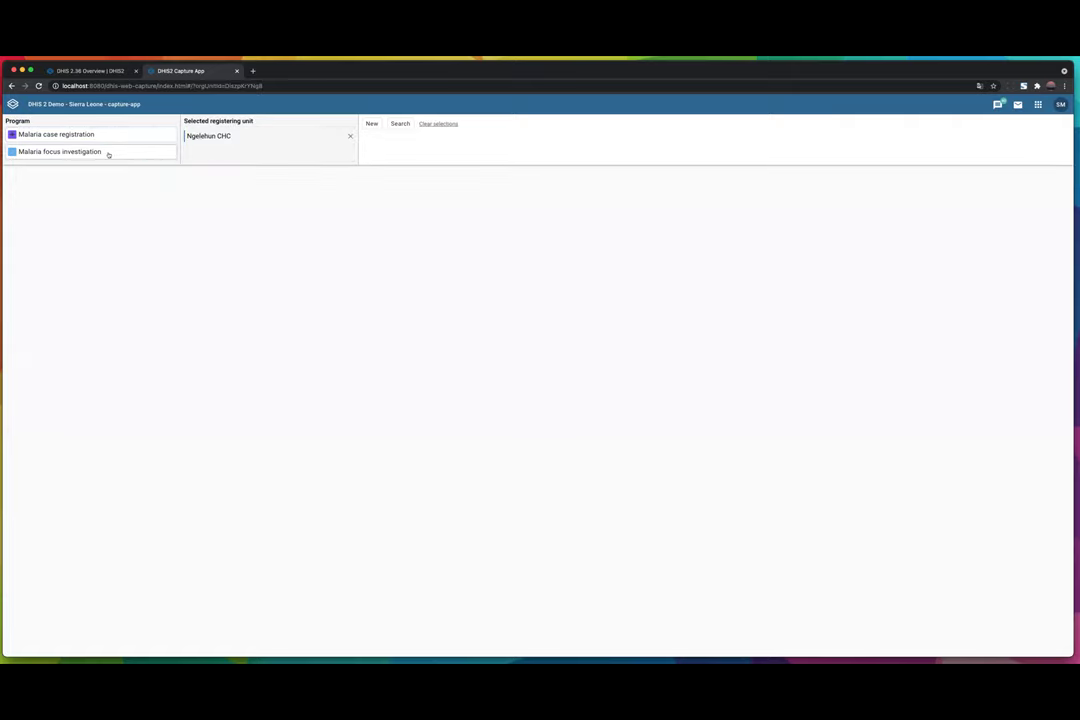
click(95, 135)
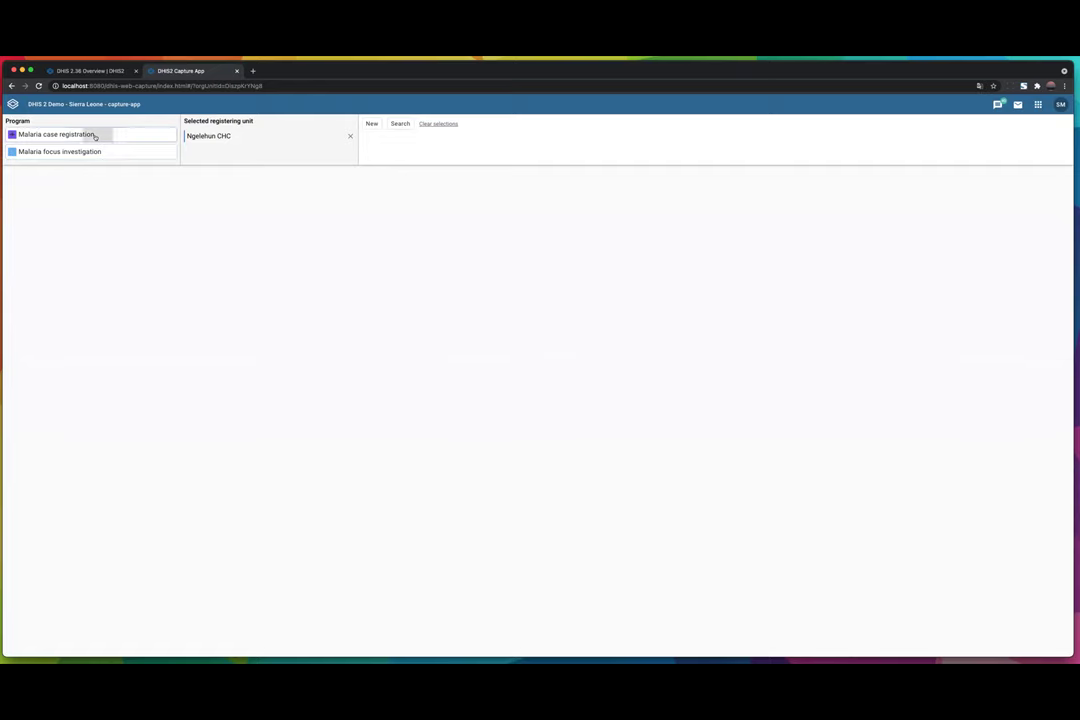
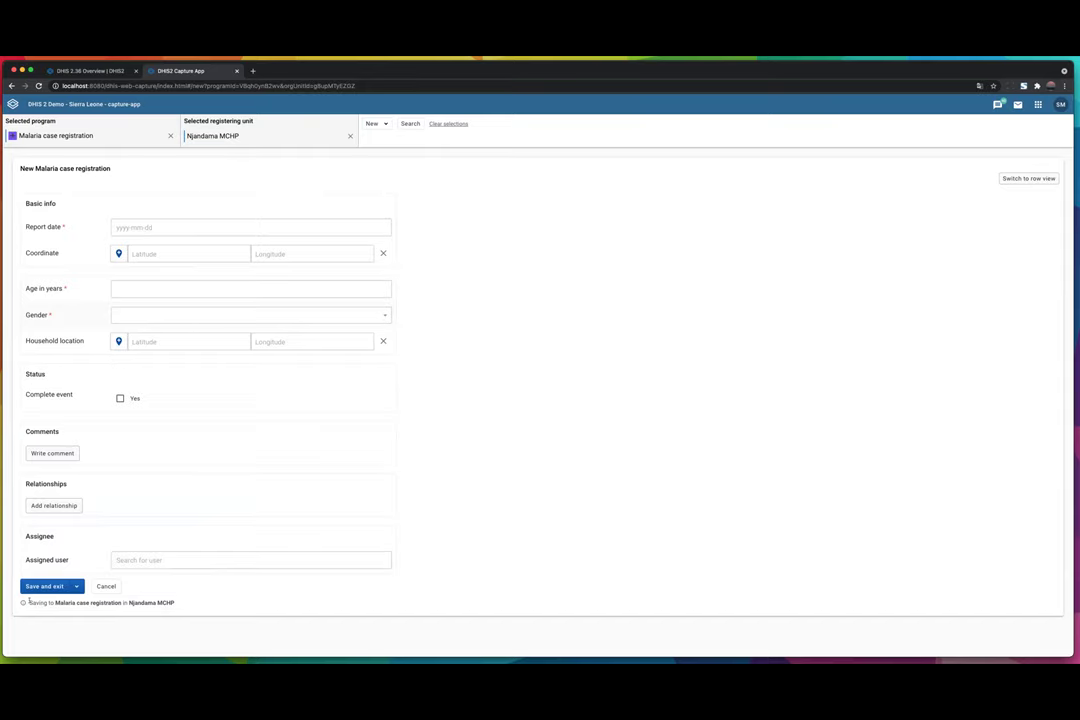
Step: Enlarge the new Malaria case registration page and highlight the note stating the program and registering unit it saves to
drag(30, 602, 172, 601)
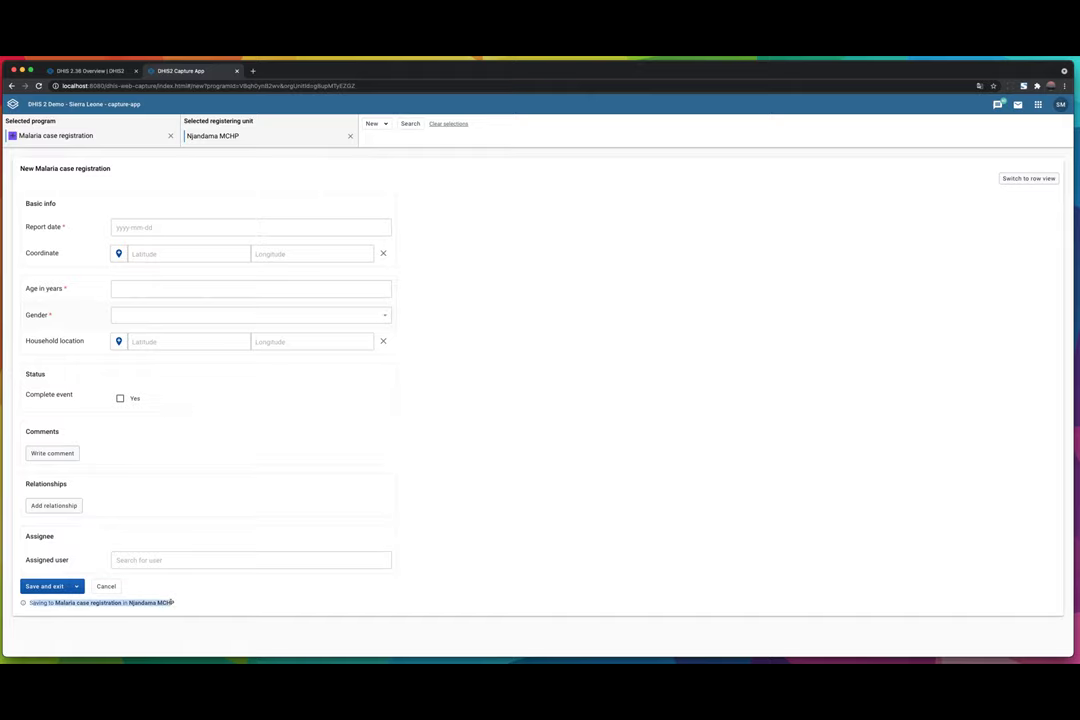
click(197, 606)
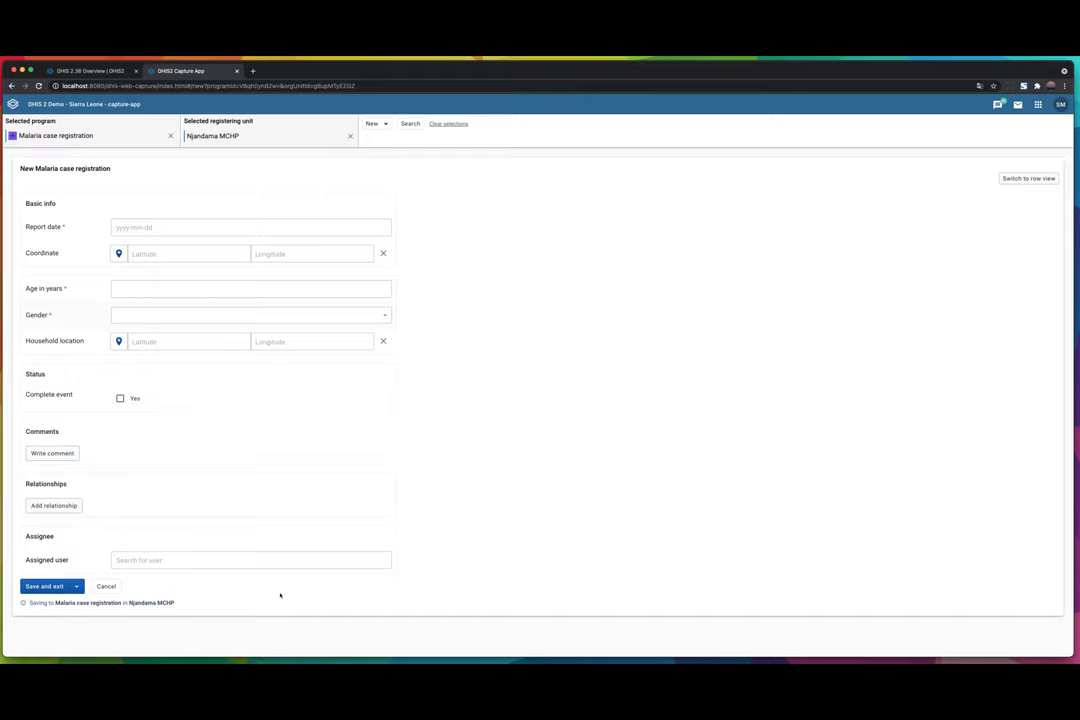
key(super+equal)
key(super+equal)
key(super+equal)
scroll(265, 560, down, 3)
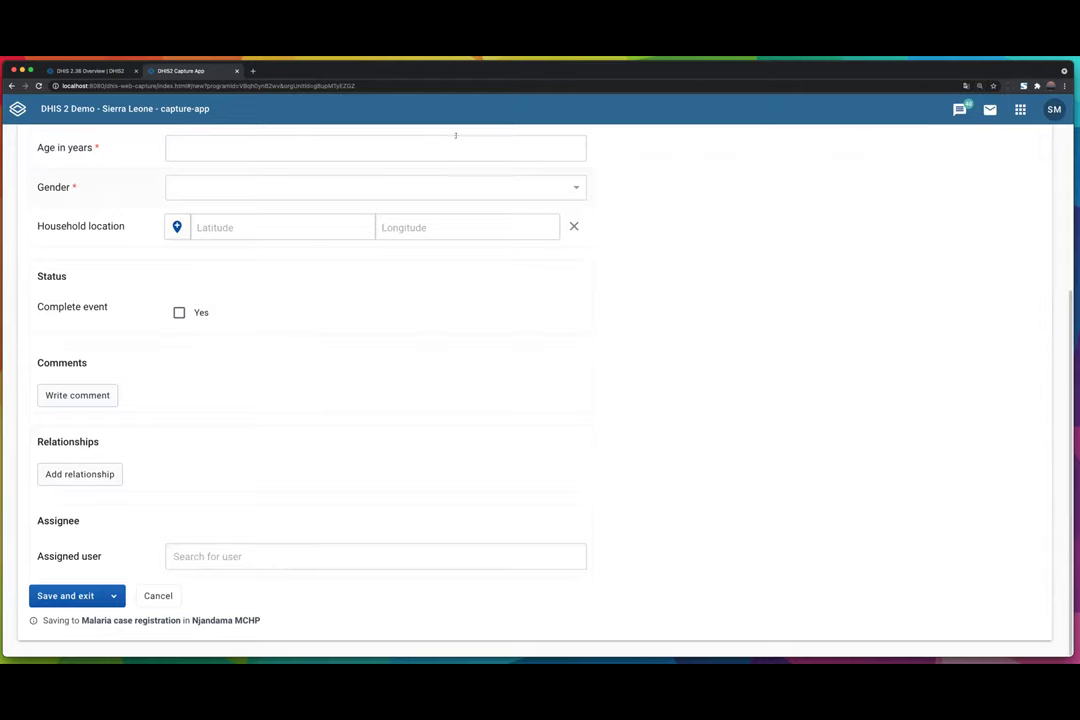
drag(43, 617, 260, 620)
click(218, 622)
double_click(178, 620)
drag(178, 620, 82, 620)
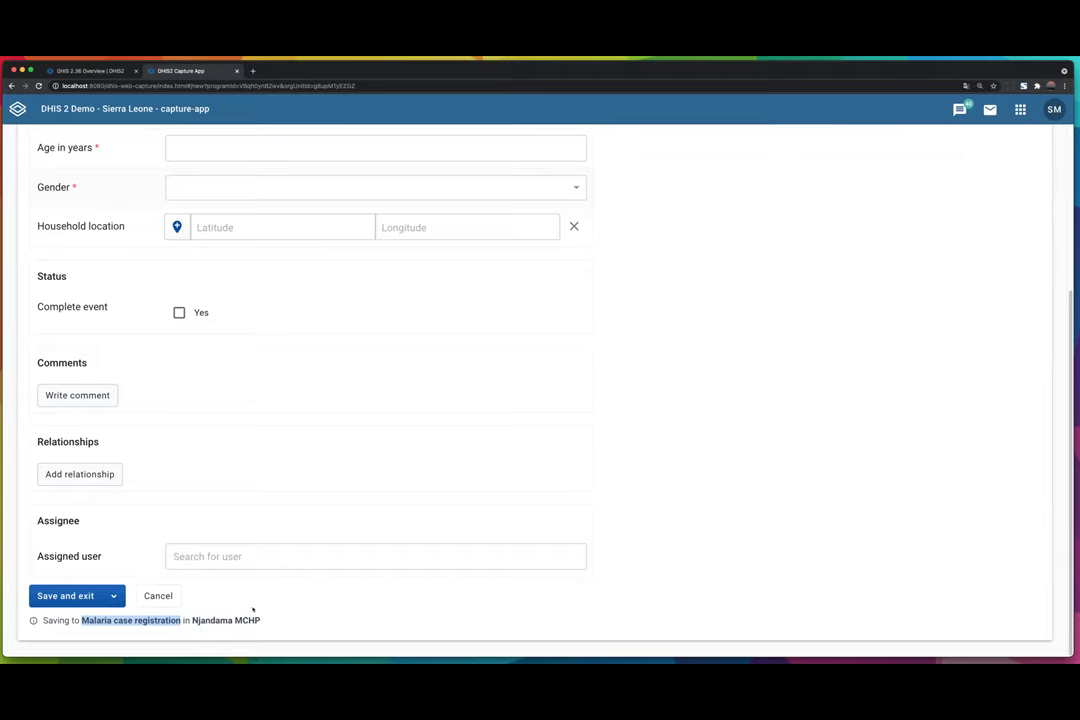
Step: Clear the Malaria case registration program and open the form for creating a new Person without a program
scroll(239, 601, up, 5)
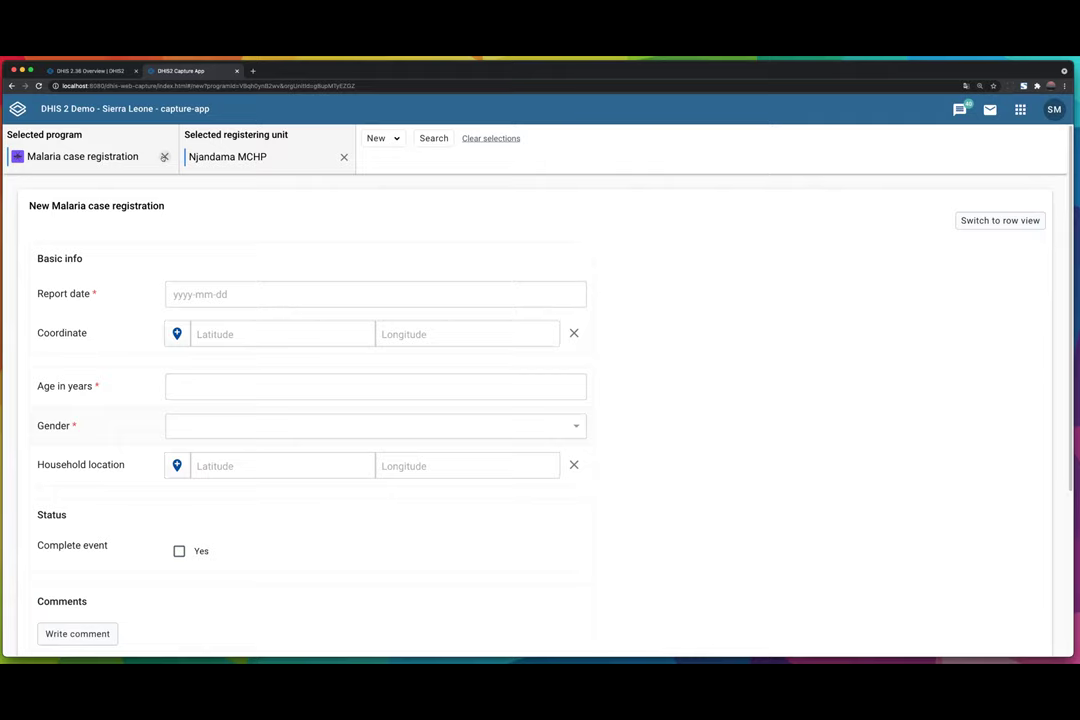
click(164, 157)
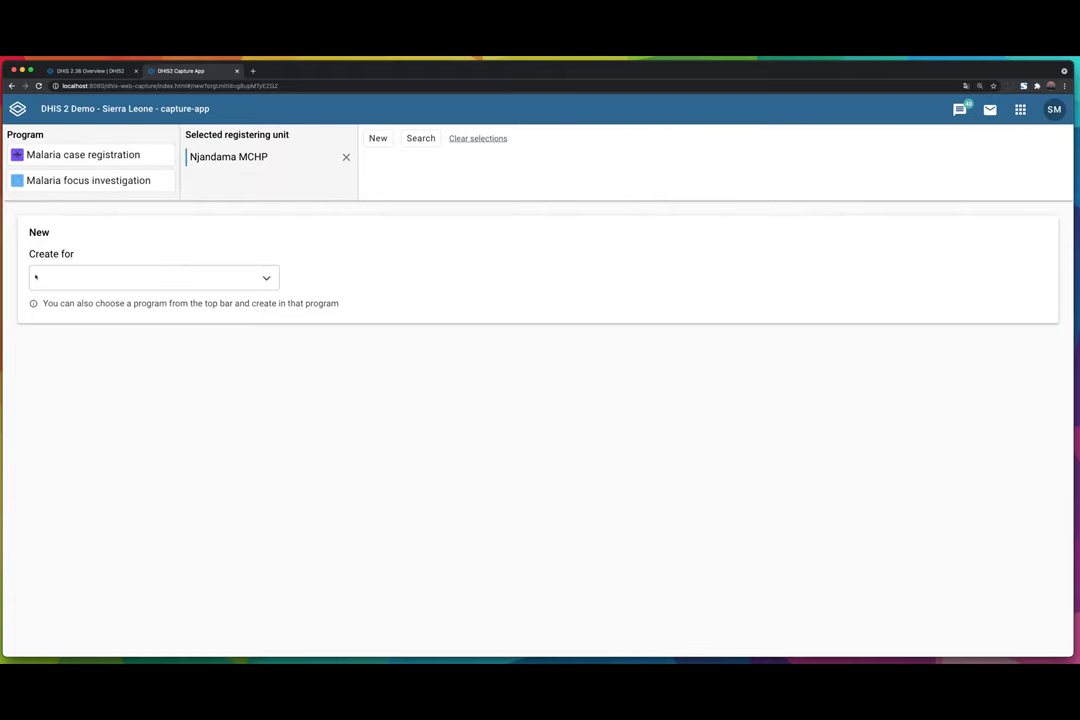
click(143, 285)
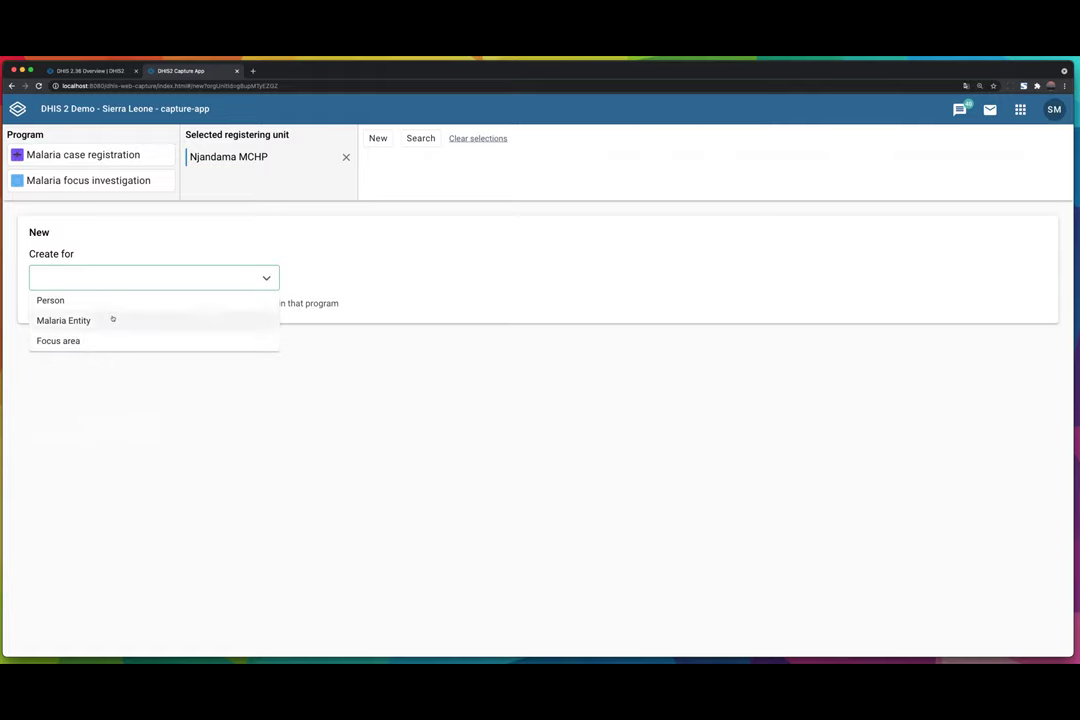
click(89, 302)
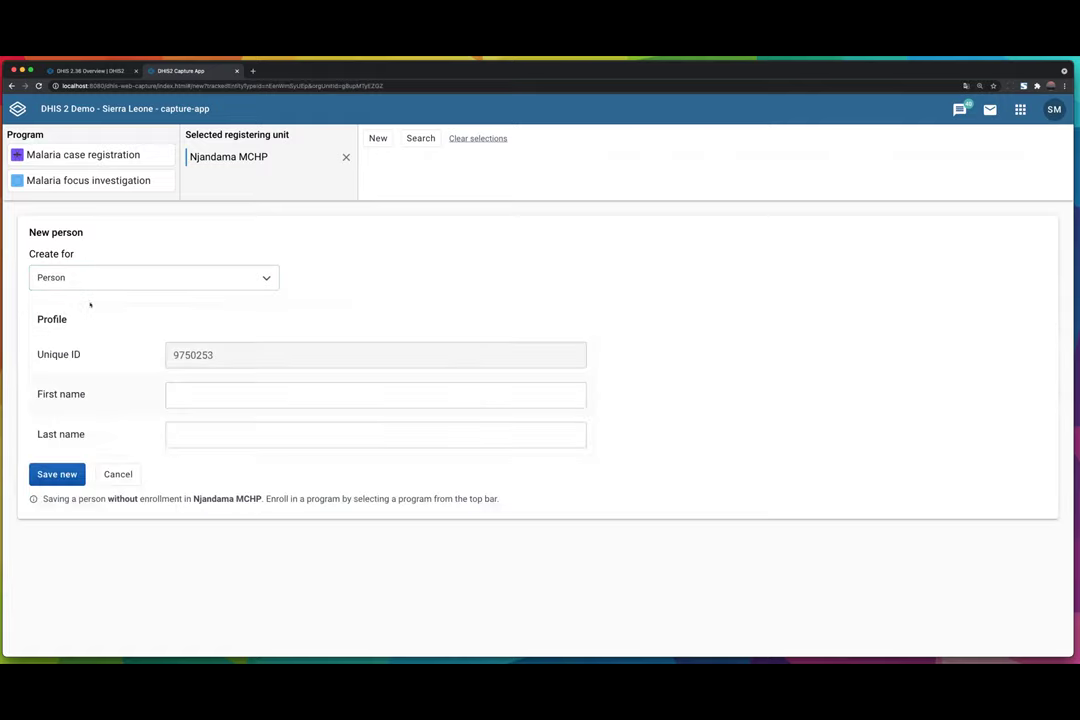
click(192, 385)
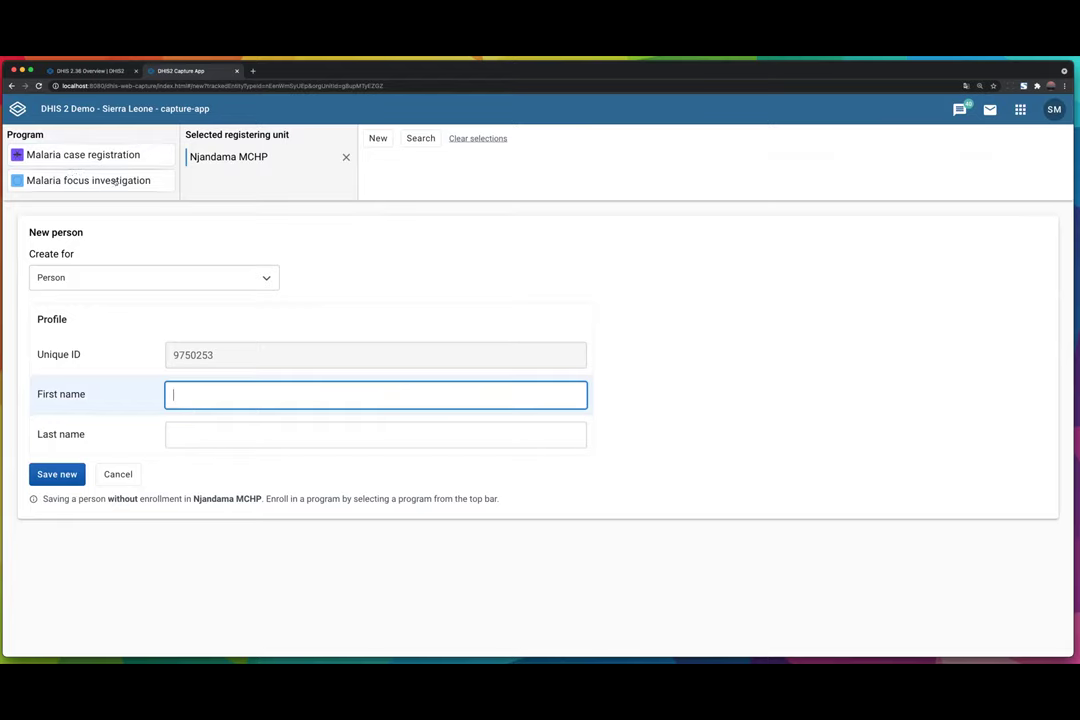
Step: Select the Malaria focus investigation program and change the registering unit to Ngelehun CHC
click(114, 180)
click(343, 157)
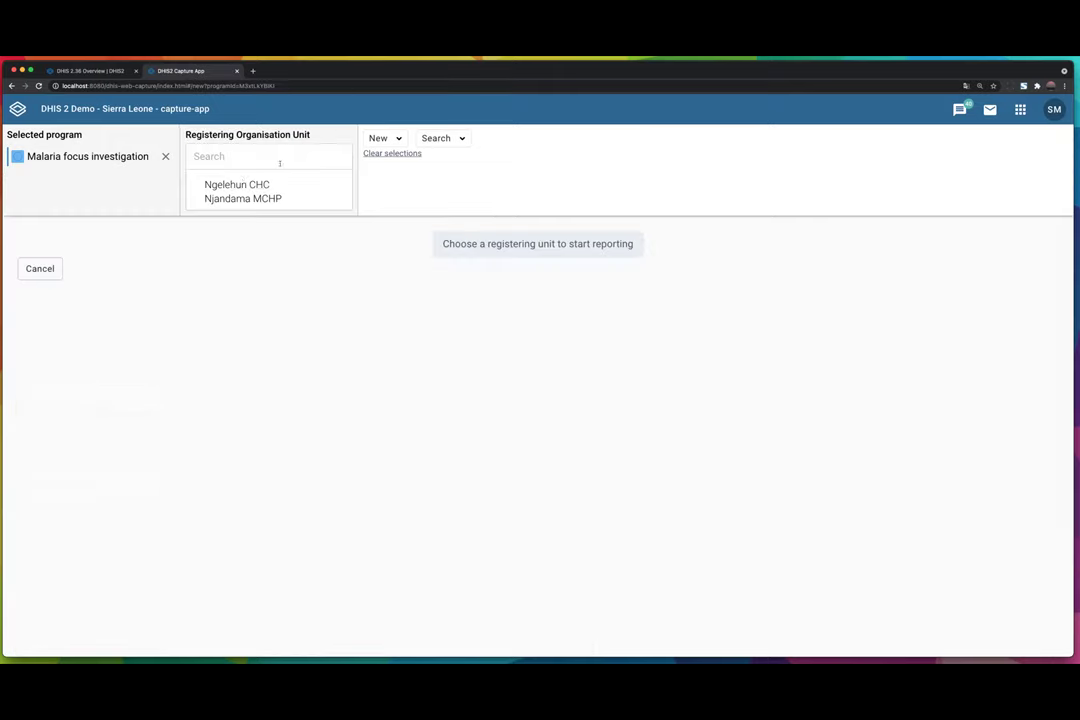
click(232, 183)
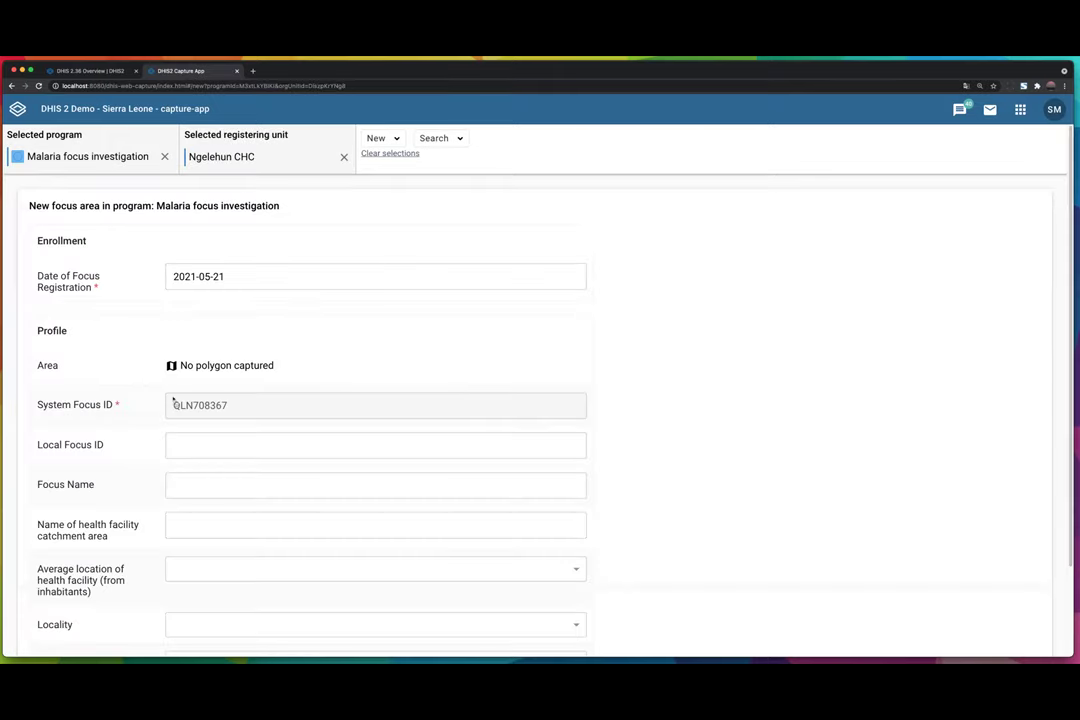
Step: Enter "Added during demo" as the Focus Name and save the new focus area
click(213, 481)
text(Added during demo)
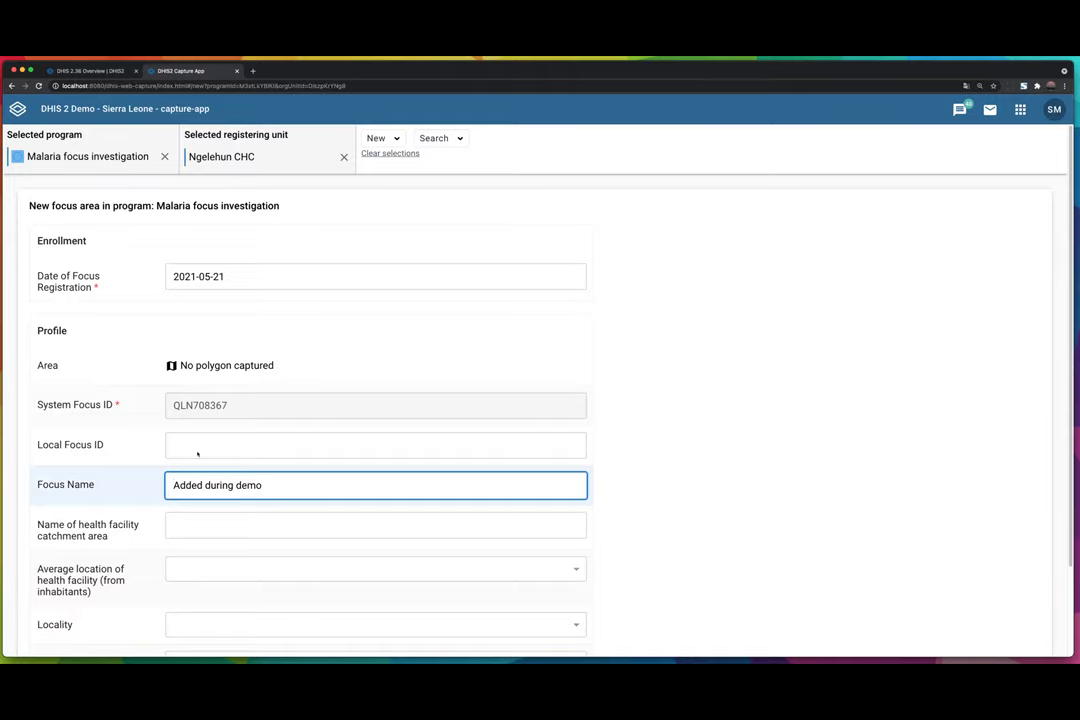
scroll(197, 454, down, 2)
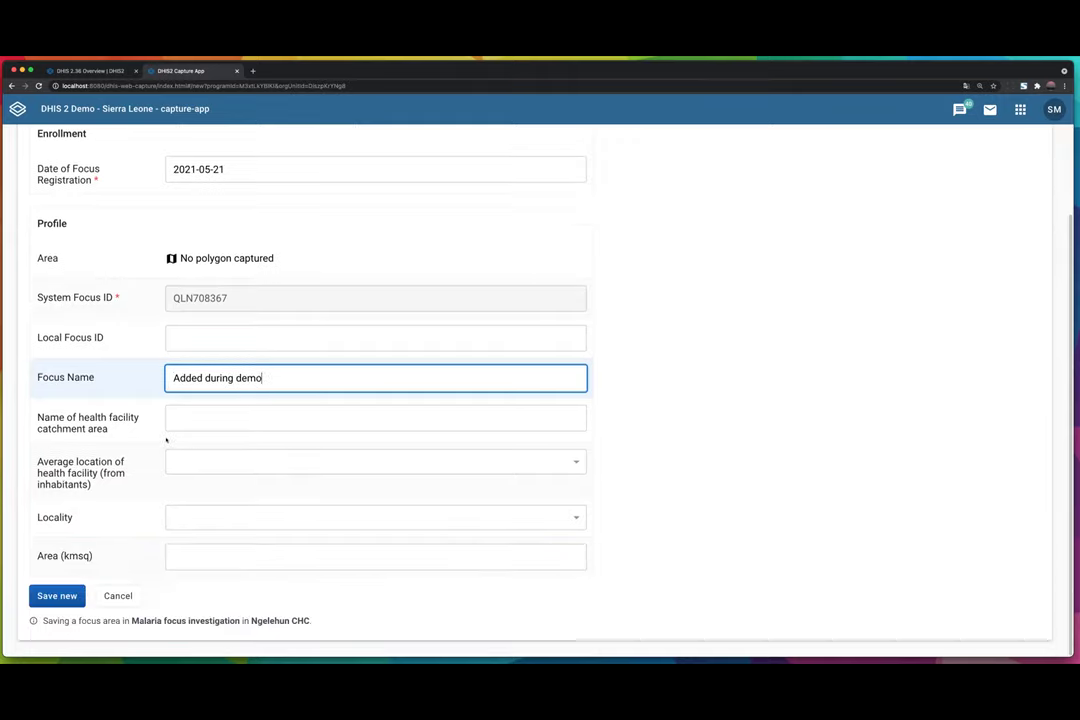
click(47, 596)
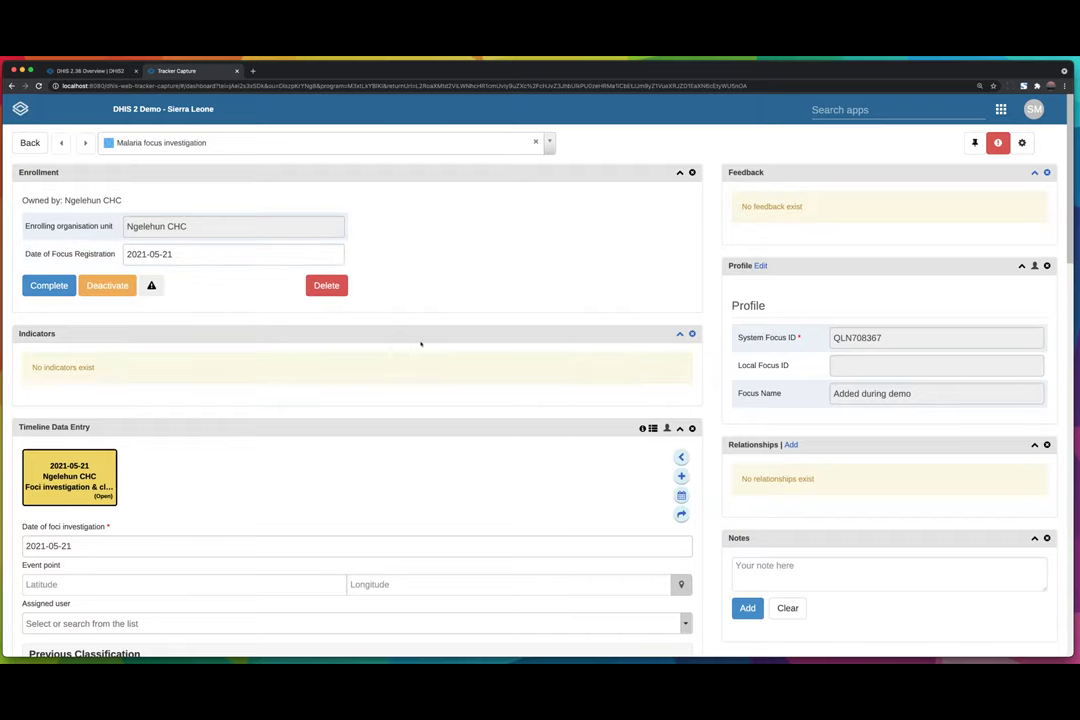
Step: Set the Date of previous classification to 5 May 2021 in the focus investigation event
scroll(424, 344, down, 2)
scroll(381, 393, down, 3)
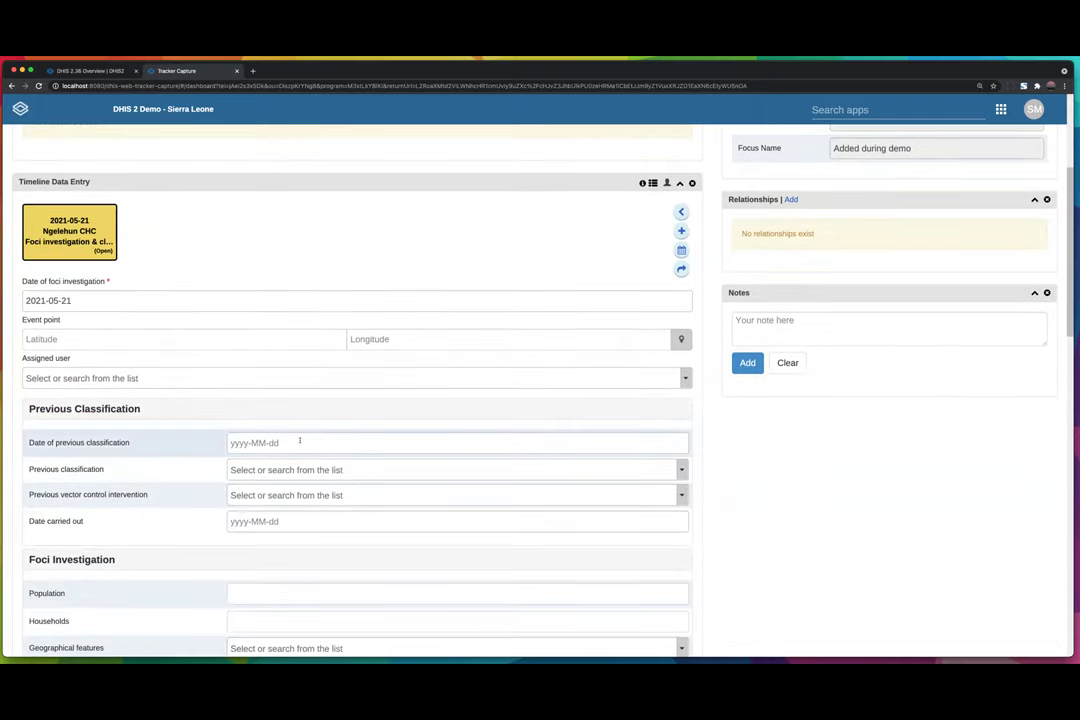
click(299, 441)
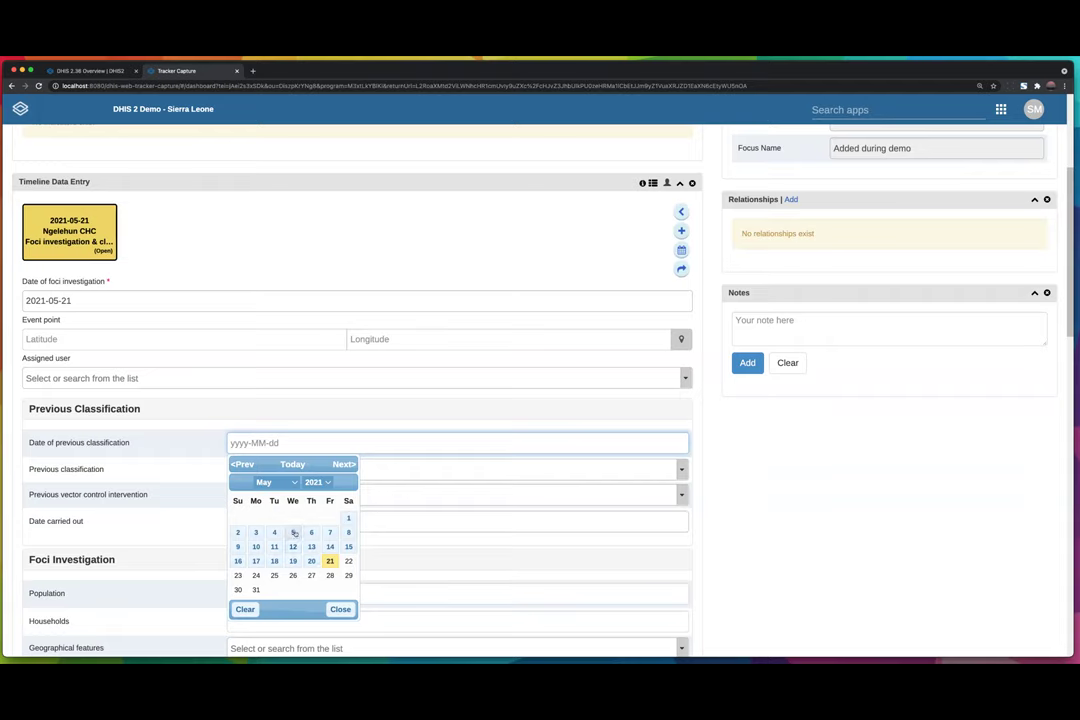
click(292, 530)
scroll(540, 455, down, 5)
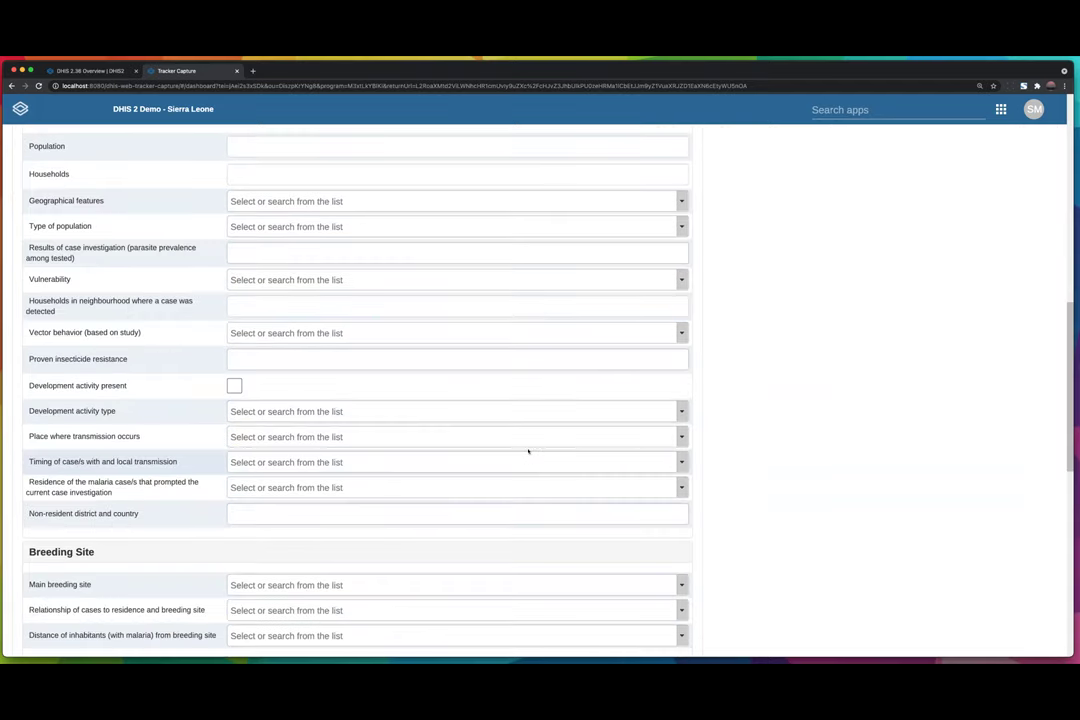
Step: Edit the focus area's profile, changing the Focus Name to "Added during demo changed", and save it
scroll(515, 445, up, 8)
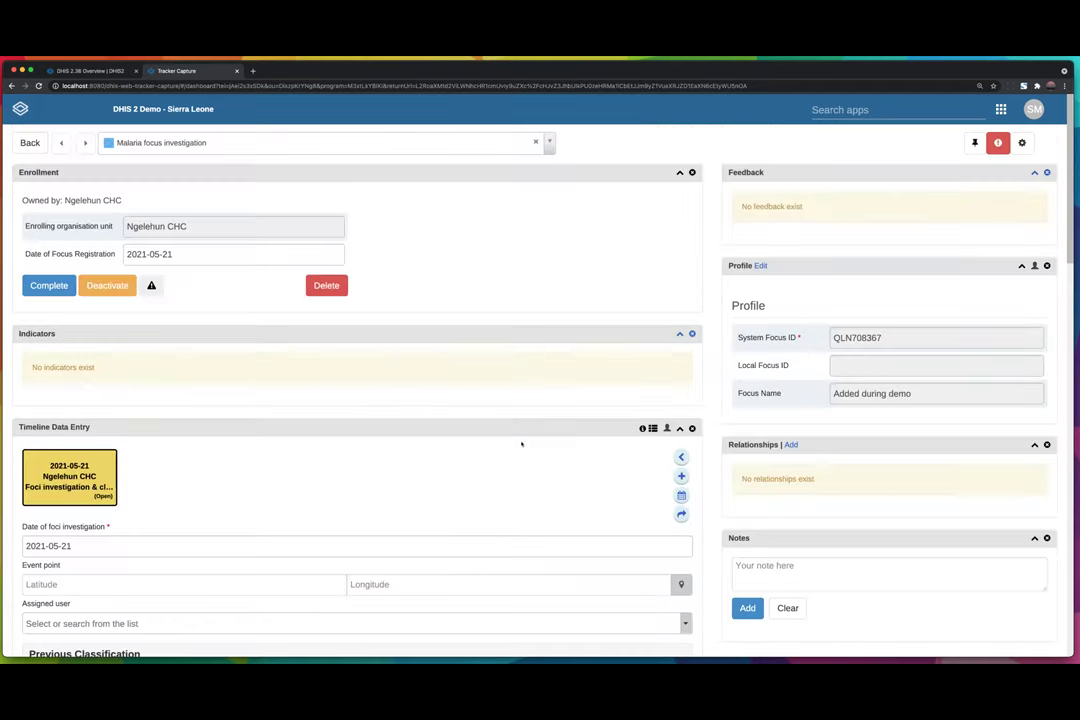
click(761, 265)
click(940, 426)
text(chanded)
key(BackSpace)
key(BackSpace)
key(BackSpace)
text(ged)
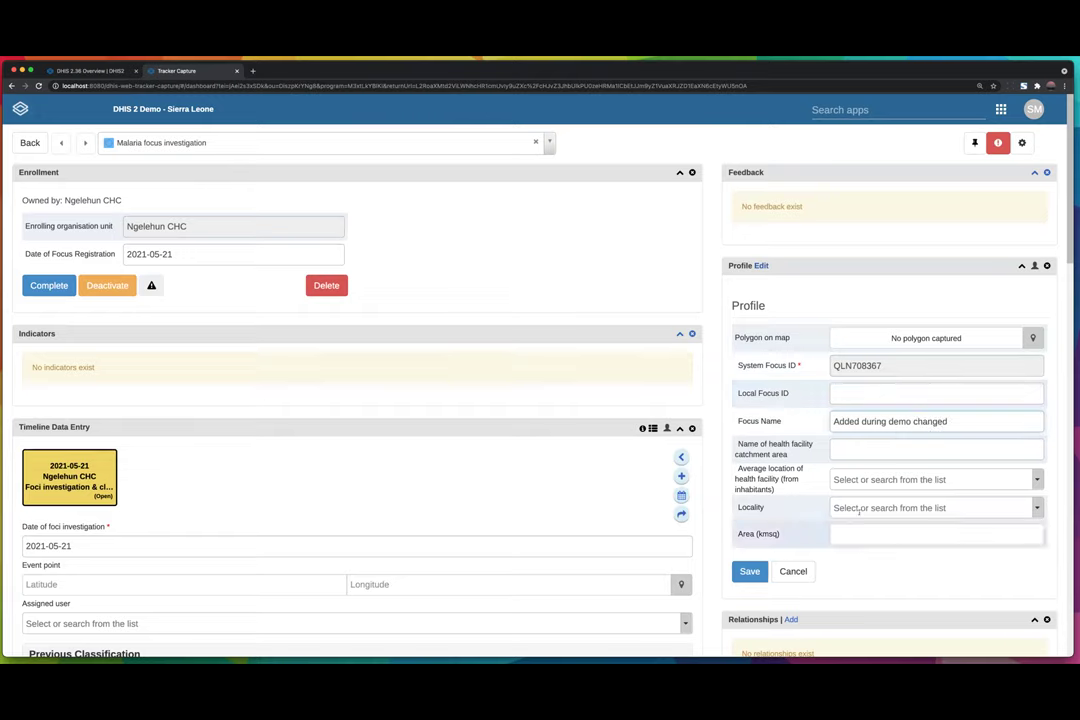
click(749, 571)
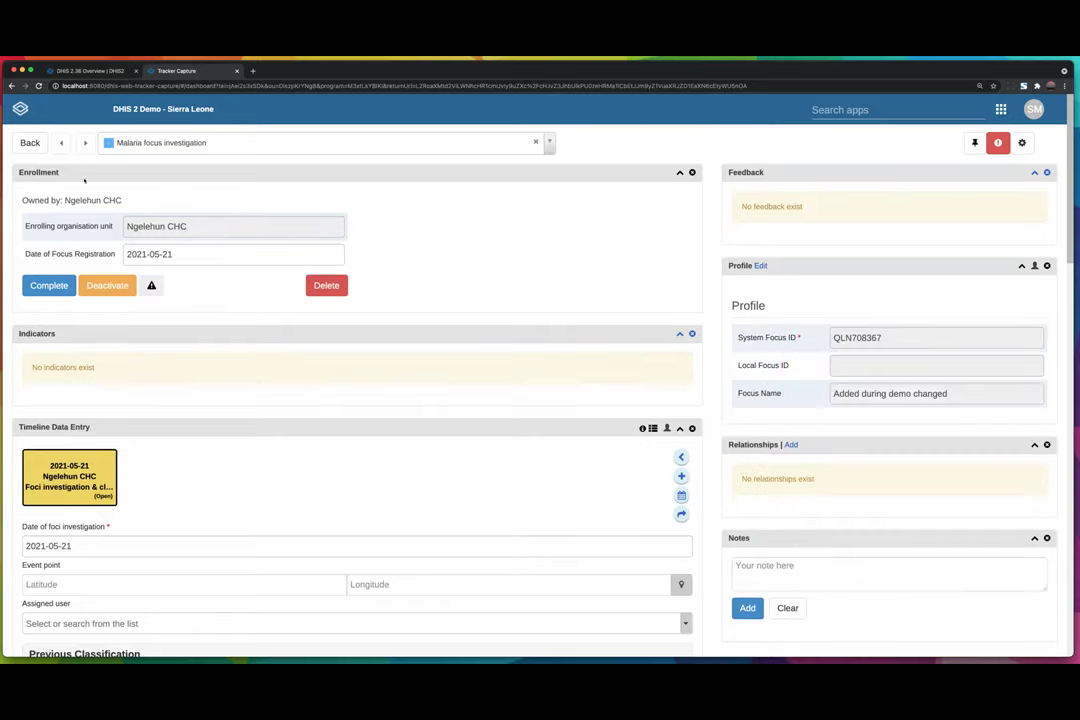
Step: Return to the Capture app and cancel the blank focus area registration to show the program's list of focus areas
click(30, 143)
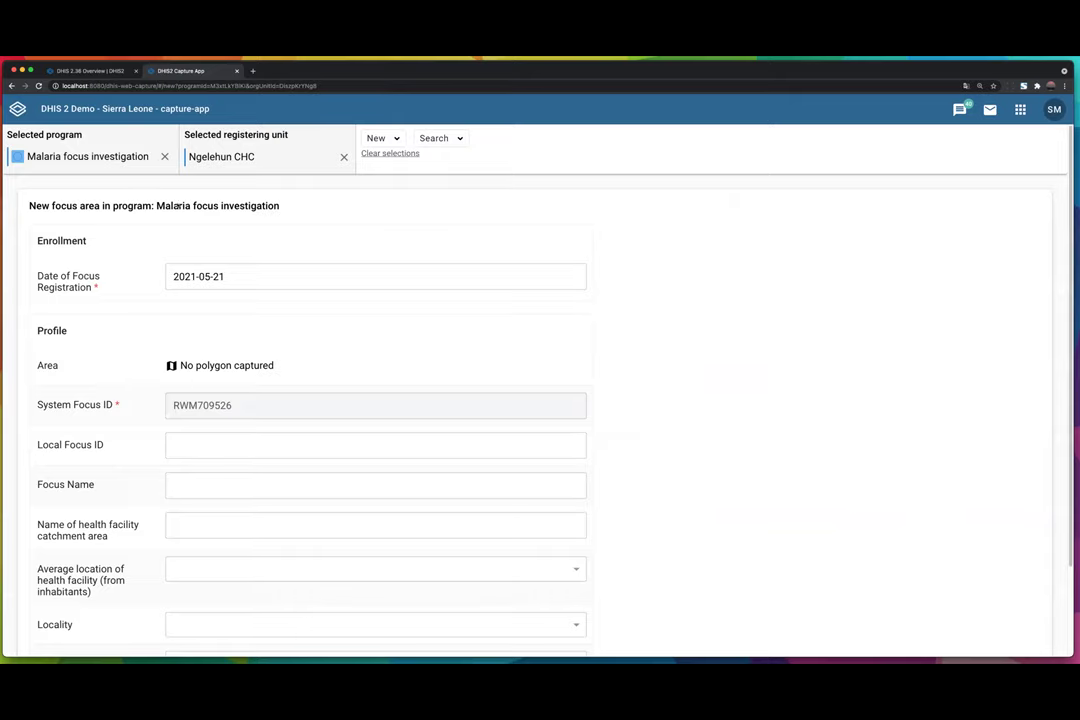
scroll(150, 245, down, 2)
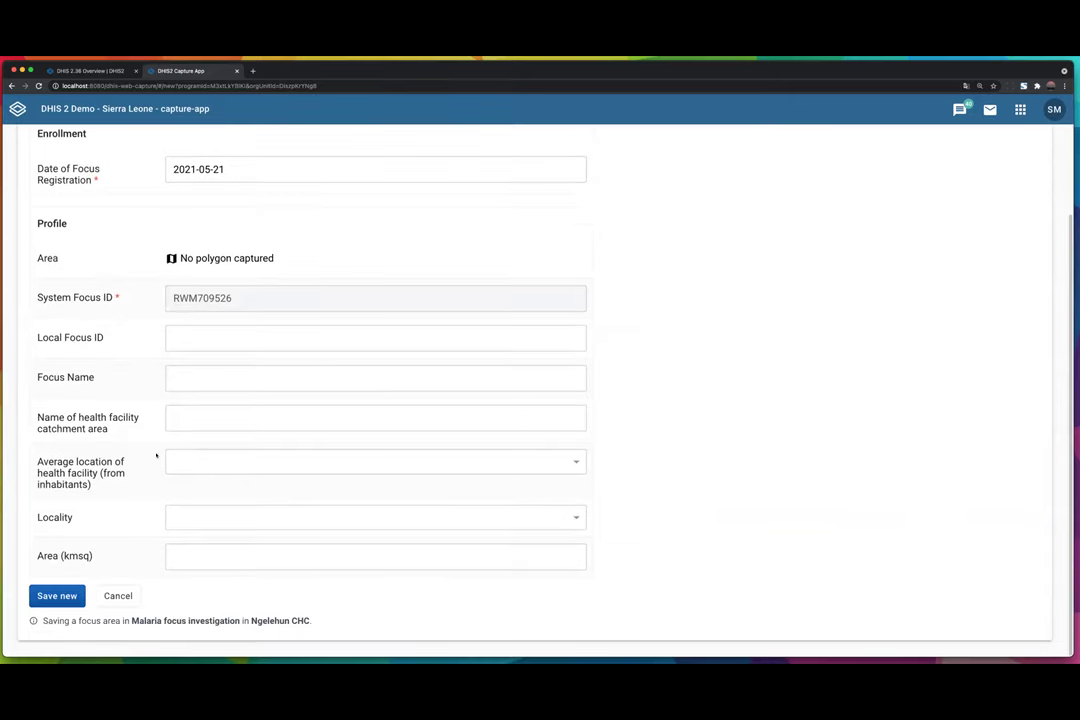
click(117, 595)
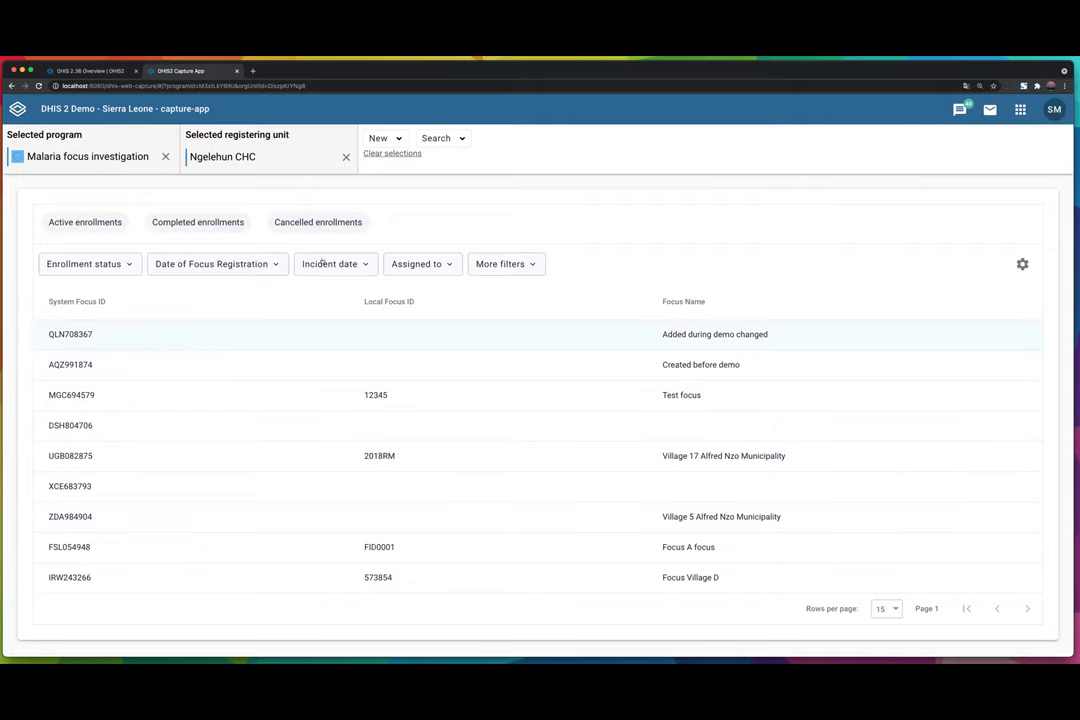
Step: Open the focus area search for the Malaria focus investigation program
click(431, 139)
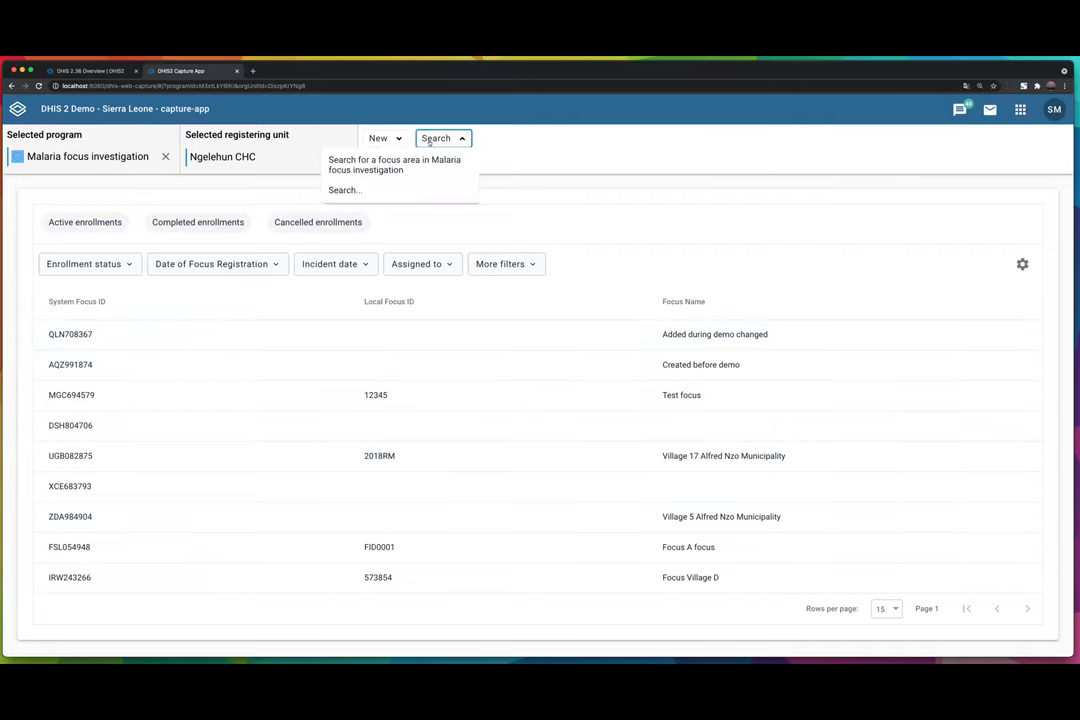
click(369, 189)
click(143, 302)
click(123, 238)
click(86, 182)
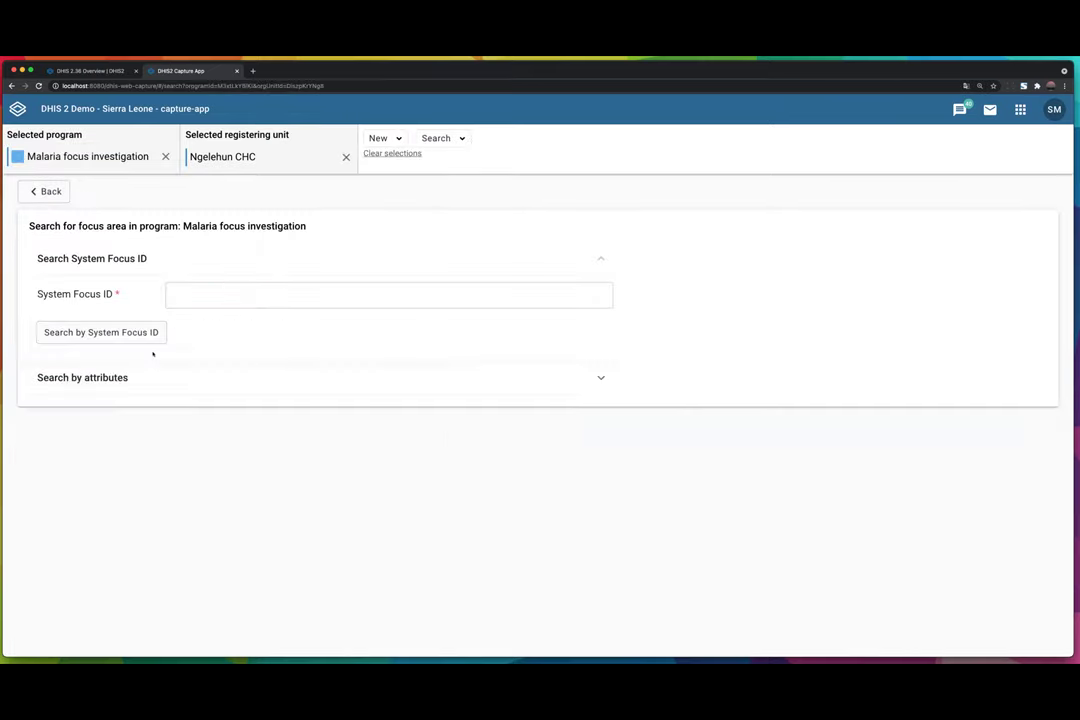
Step: Search focus areas by attributes using the Focus Name "Added during"
click(600, 377)
click(228, 373)
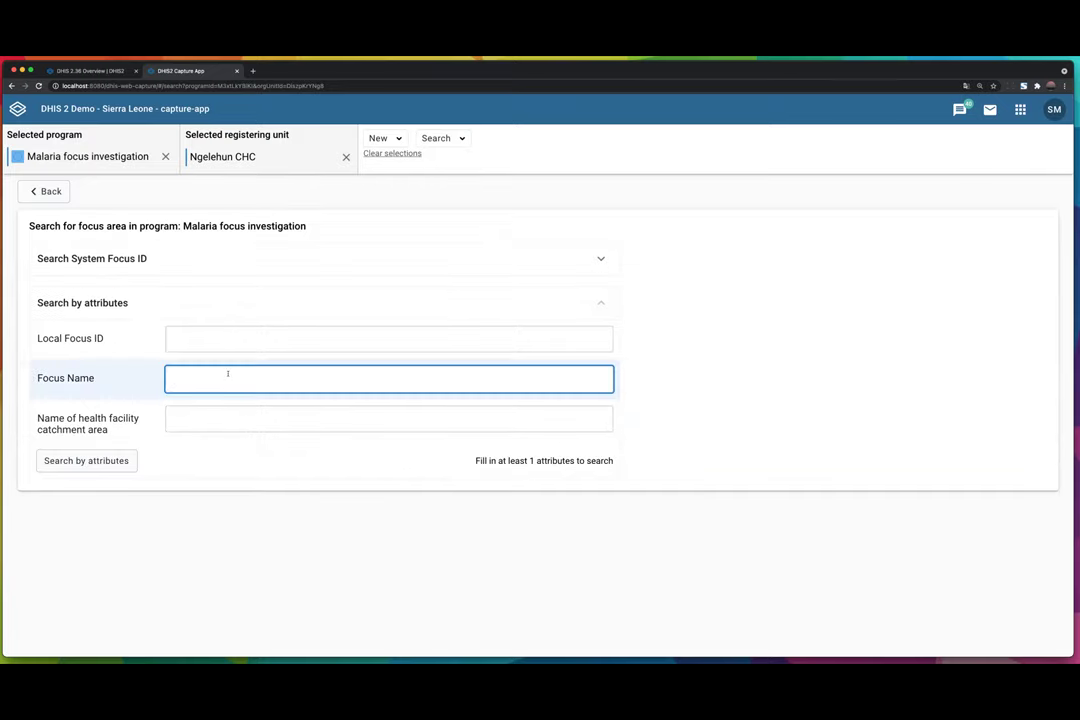
text(Added during)
click(86, 460)
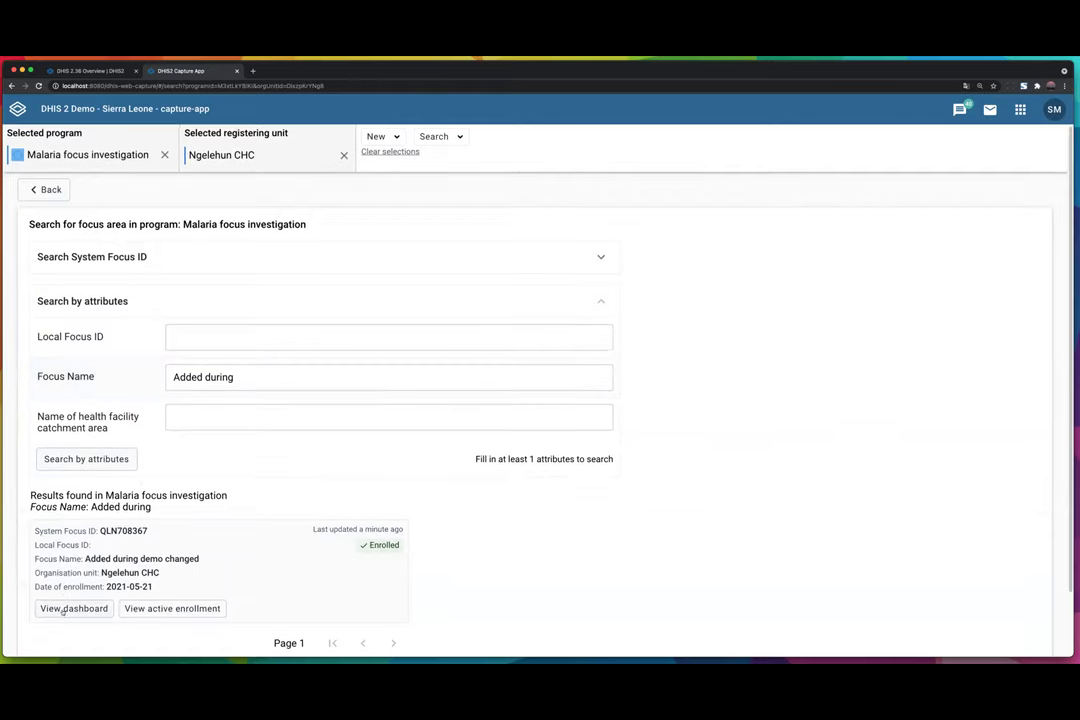
Step: Open the dashboard of the focus area in the search results and select its page address
click(72, 609)
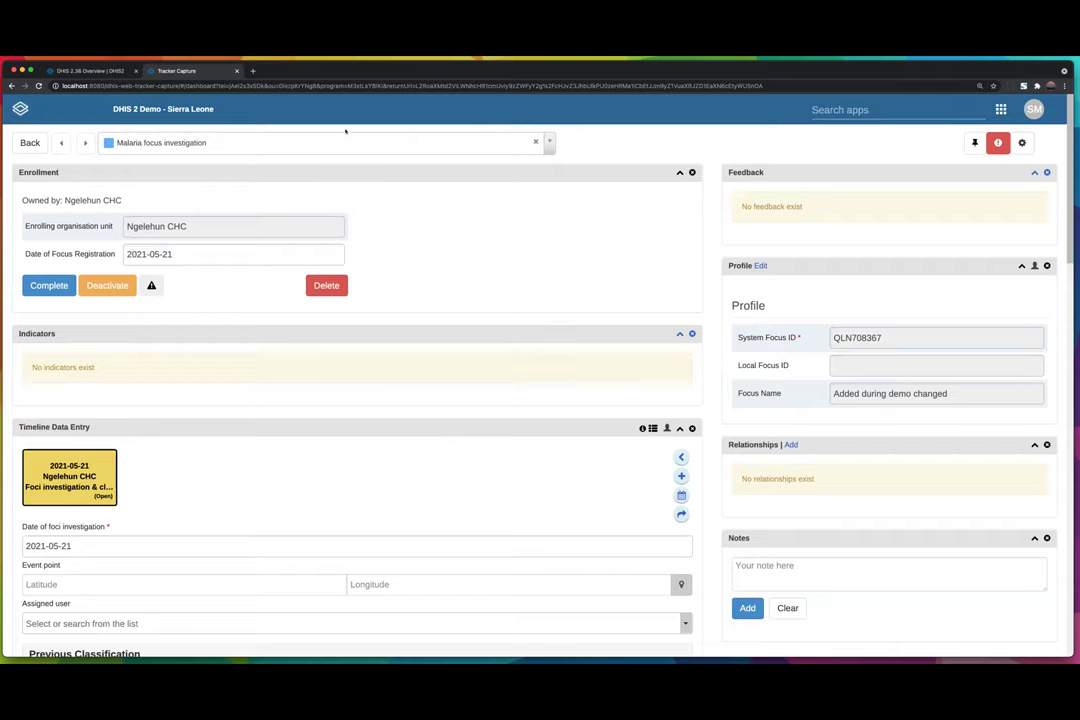
click(367, 86)
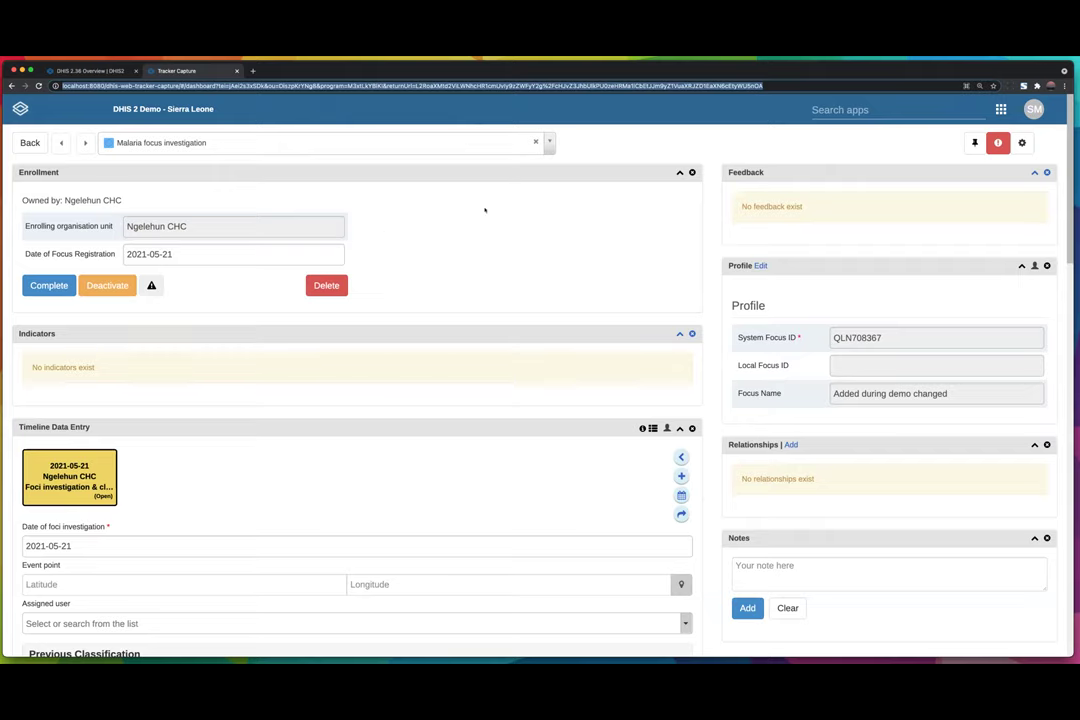
Step: Highlight the returnUrl parameter and part of its encoded value in the dashboard's page address
click(509, 272)
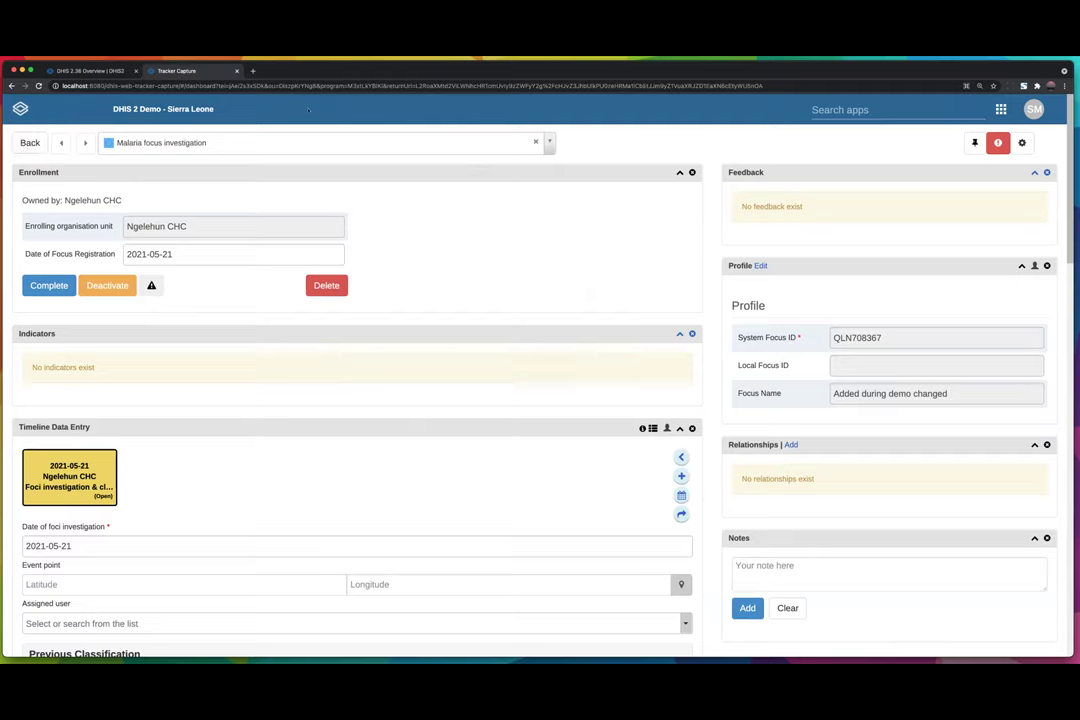
double_click(398, 87)
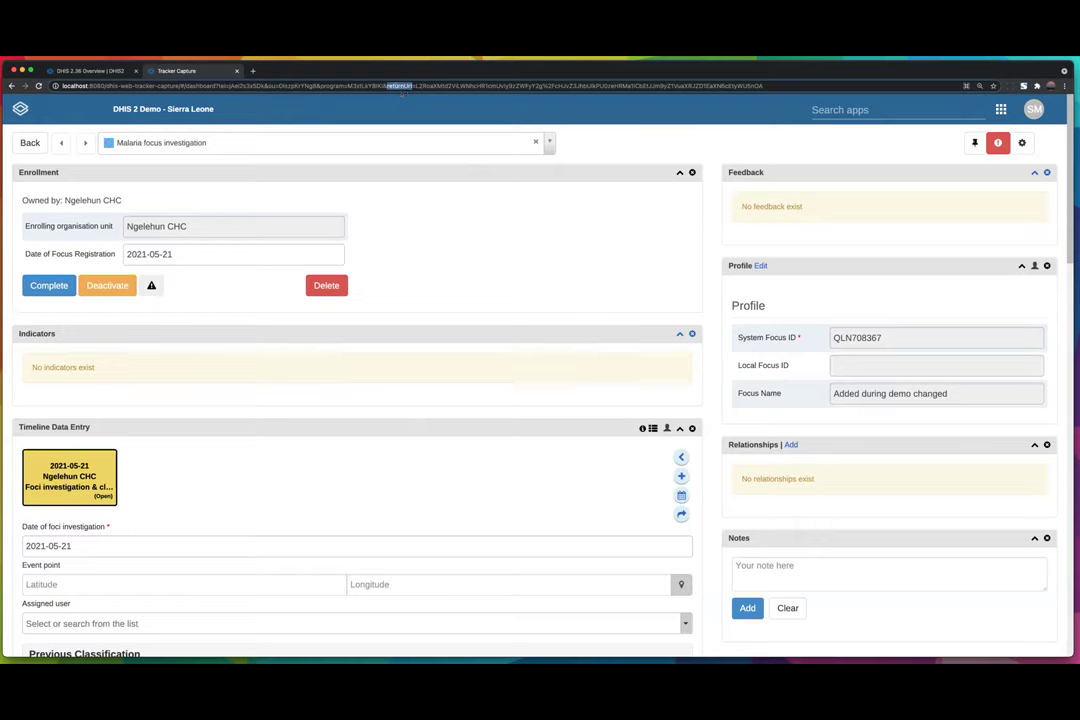
drag(415, 87, 543, 87)
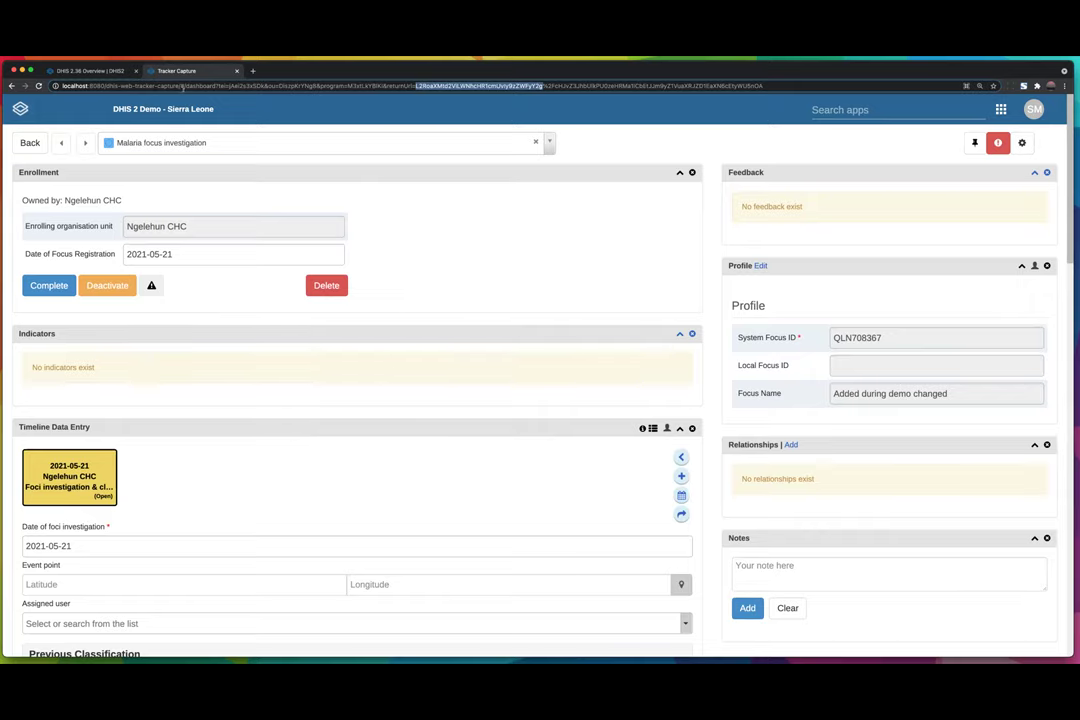
Step: Switch to the DHIS2 2.36 overview page and find the section on keyboard-only data entry in tracker capture
scroll(369, 378, down, 3)
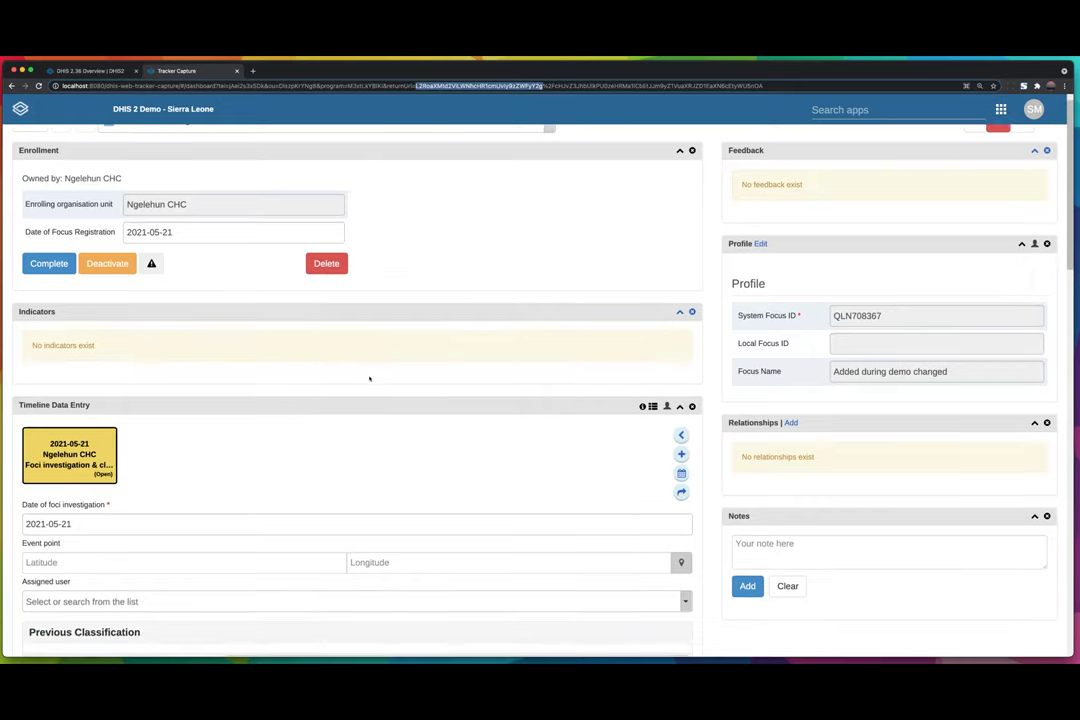
scroll(360, 380, down, 3)
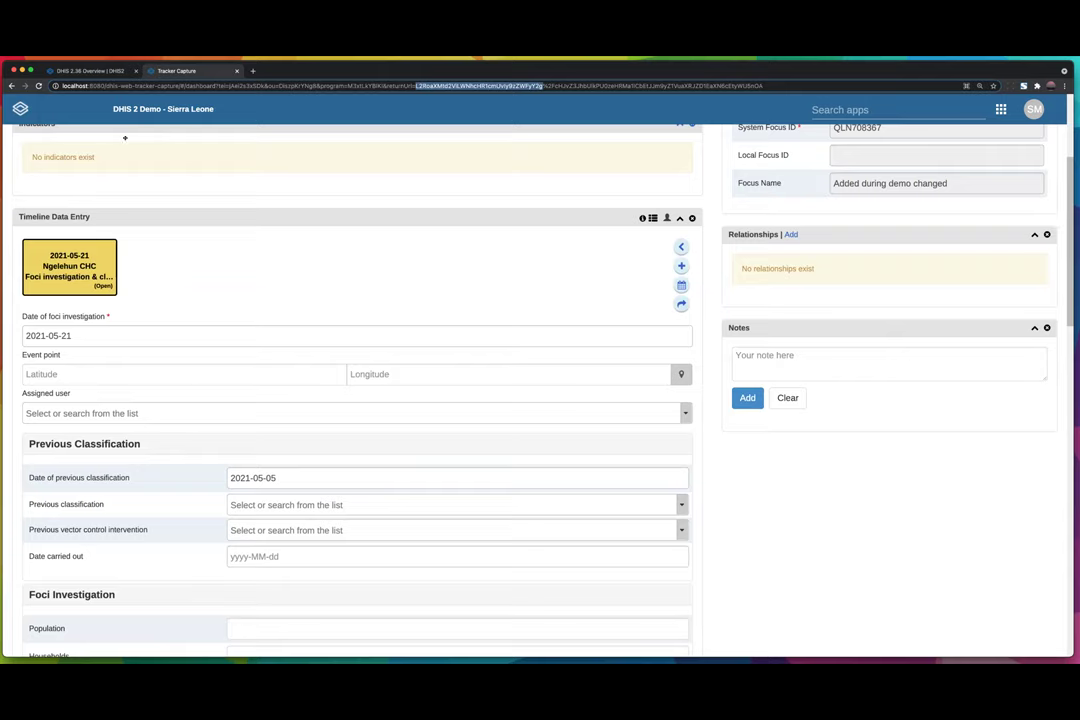
click(92, 71)
scroll(466, 386, down, 10)
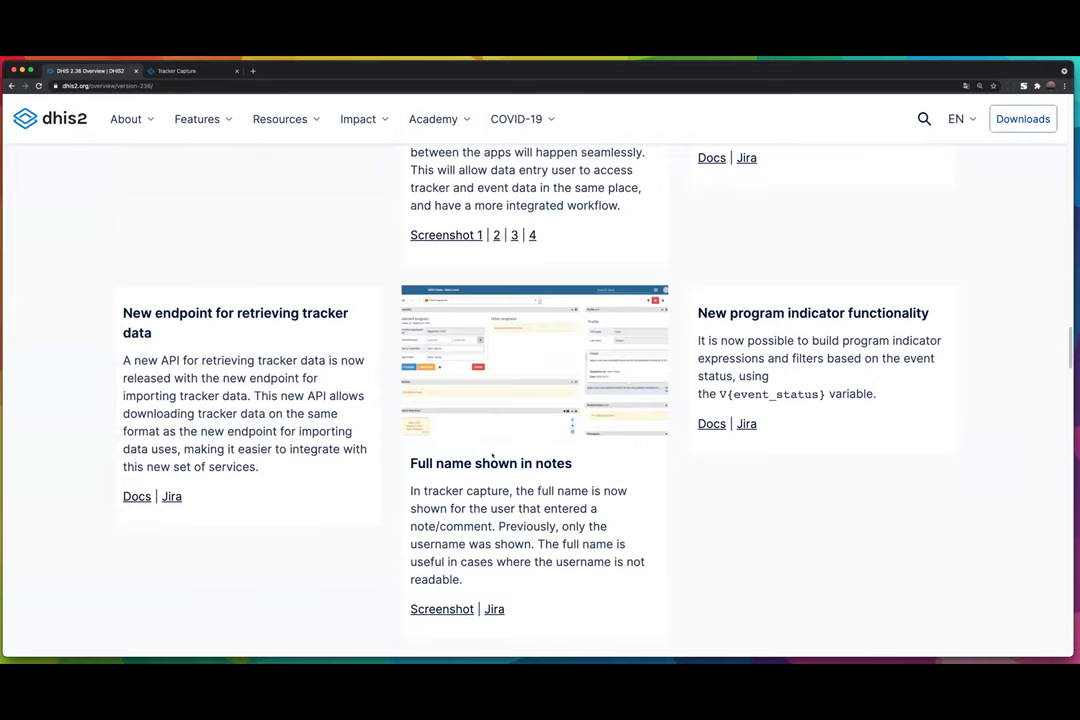
scroll(503, 455, down, 5)
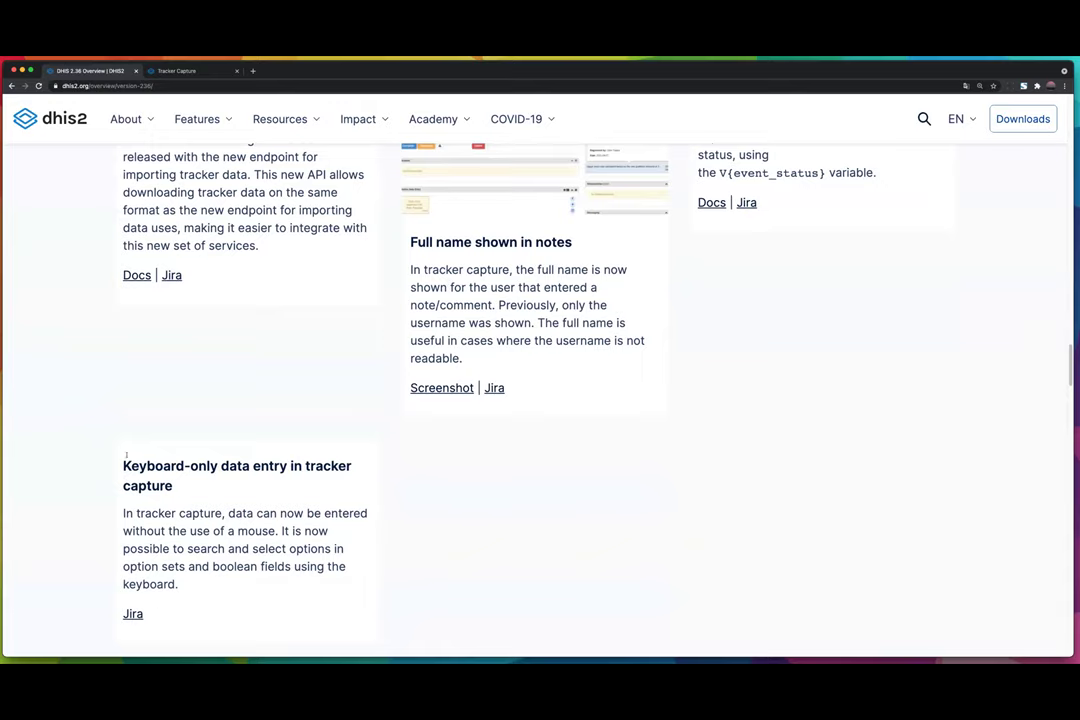
Step: Return to Tracker Capture and set the event's Previous classification to "Endemic (local) or active" using keyboard-only entry
click(179, 71)
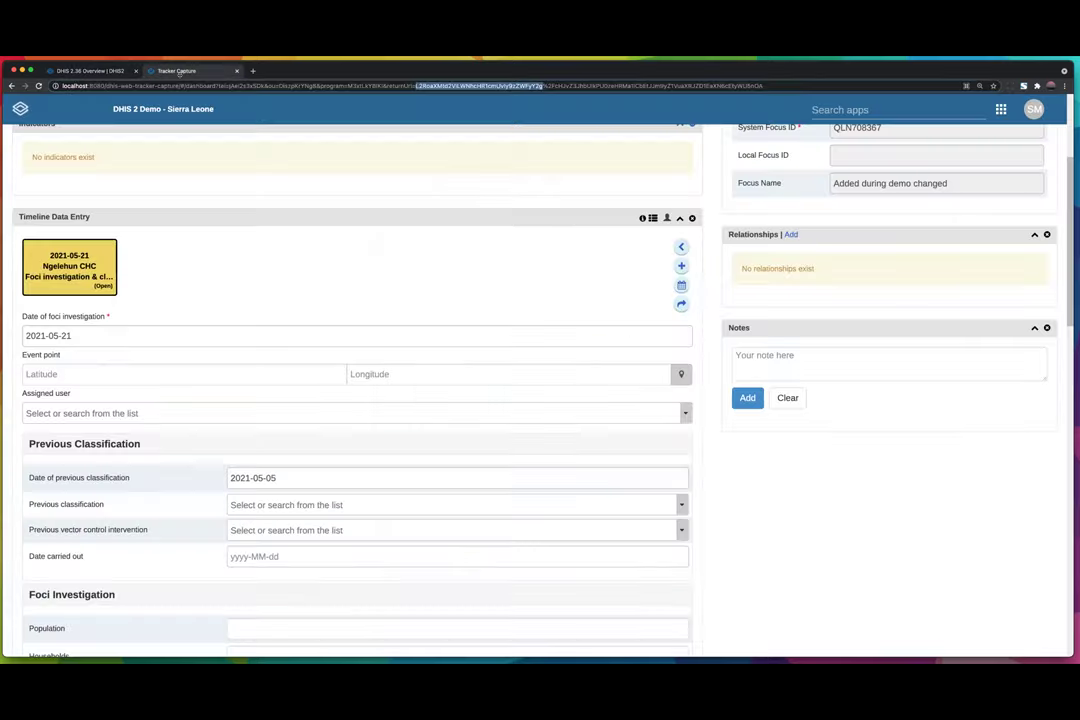
scroll(237, 426, down, 2)
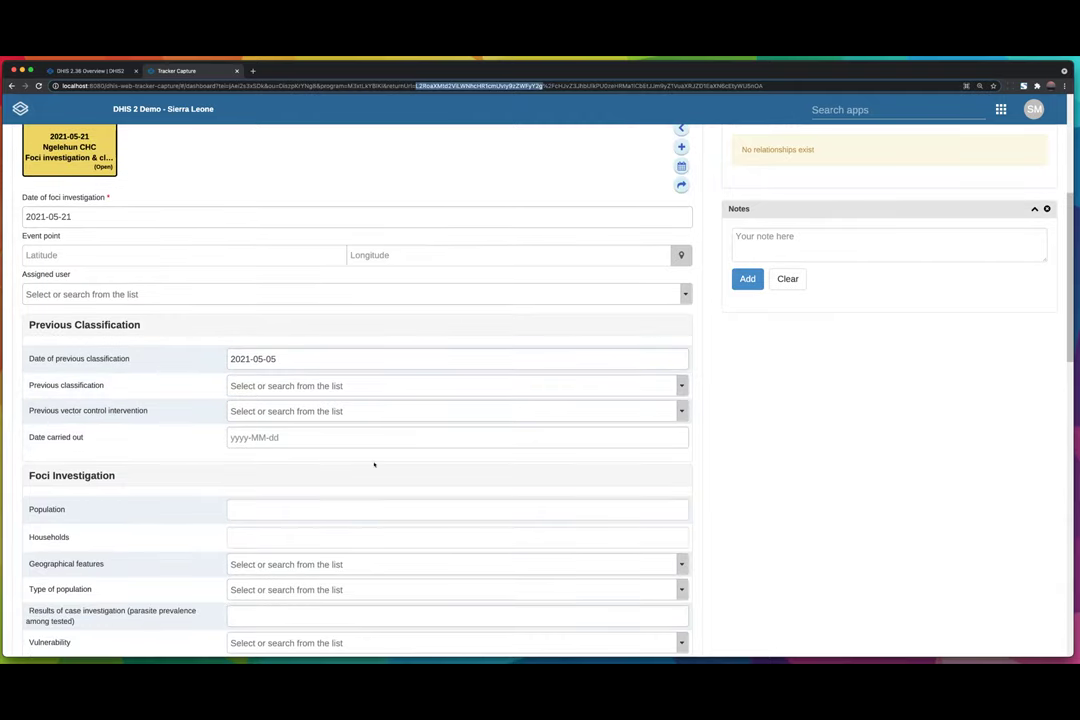
click(369, 358)
key(Tab)
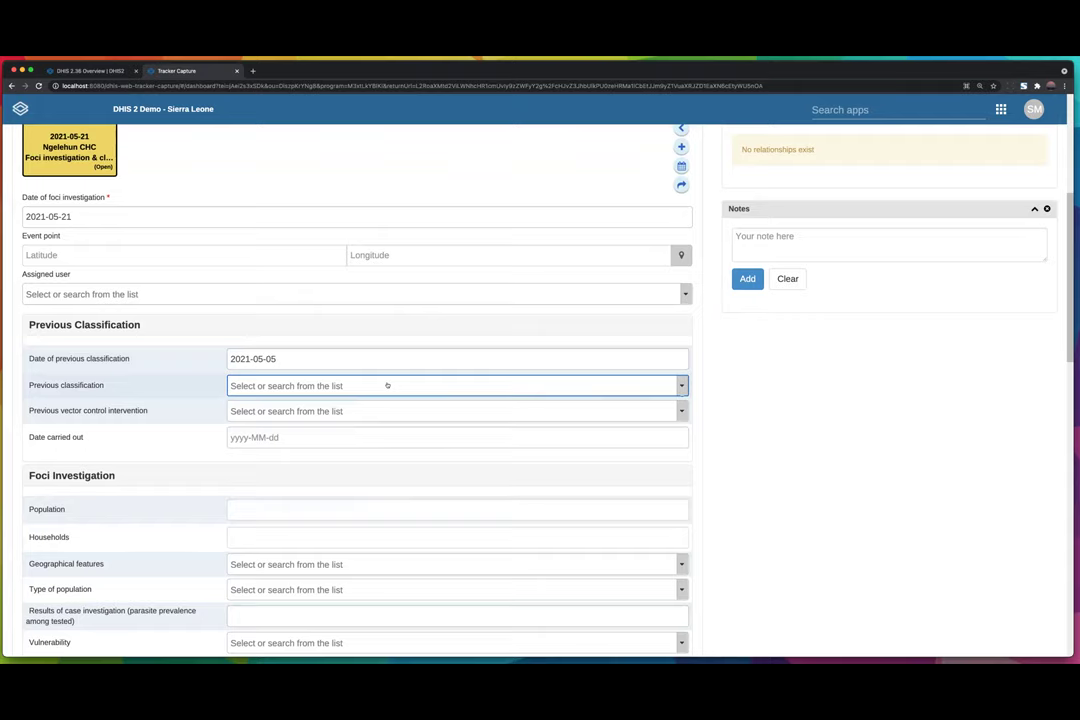
key(Tab)
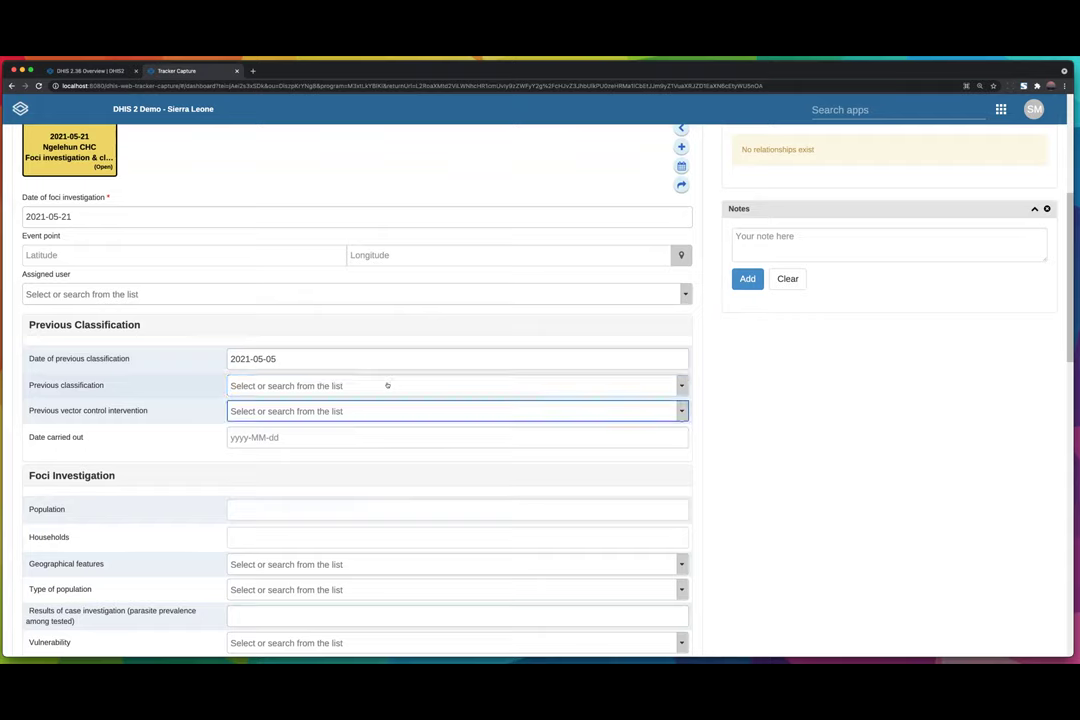
key(shift+Tab)
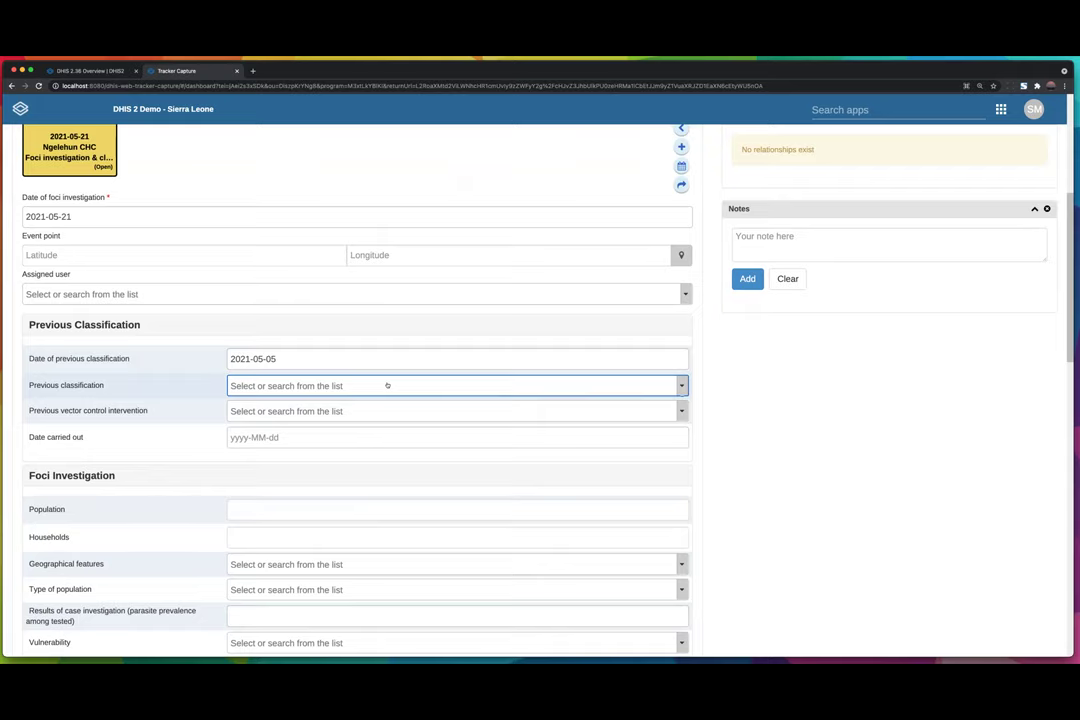
click(387, 385)
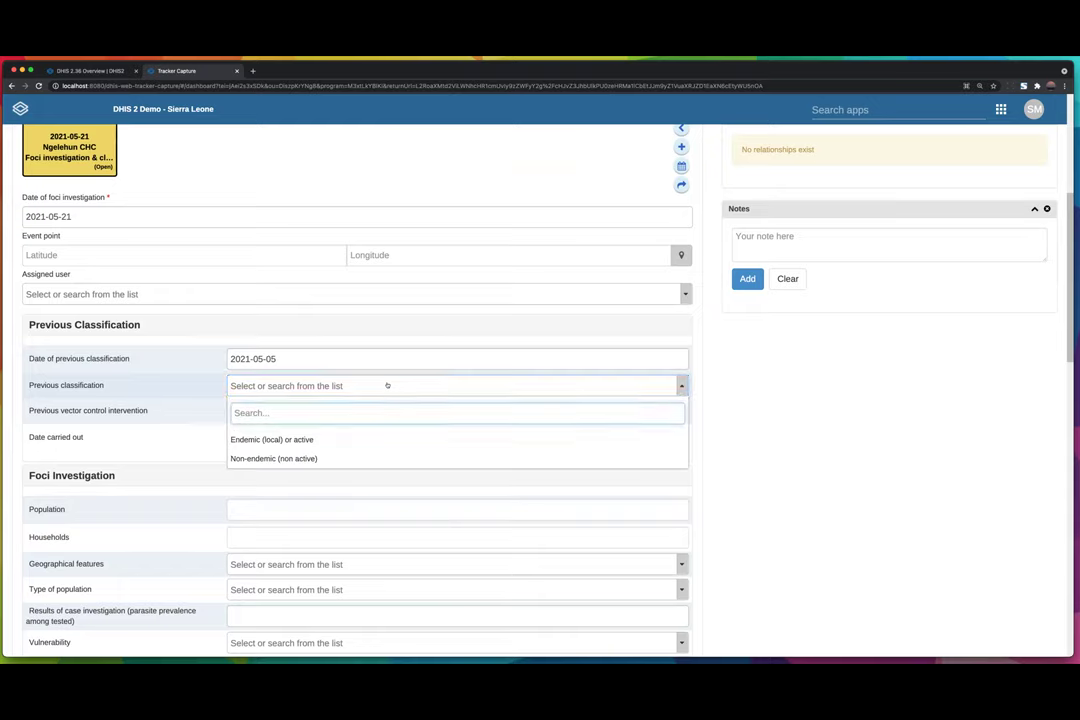
key(Down)
key(Down)
key(Up)
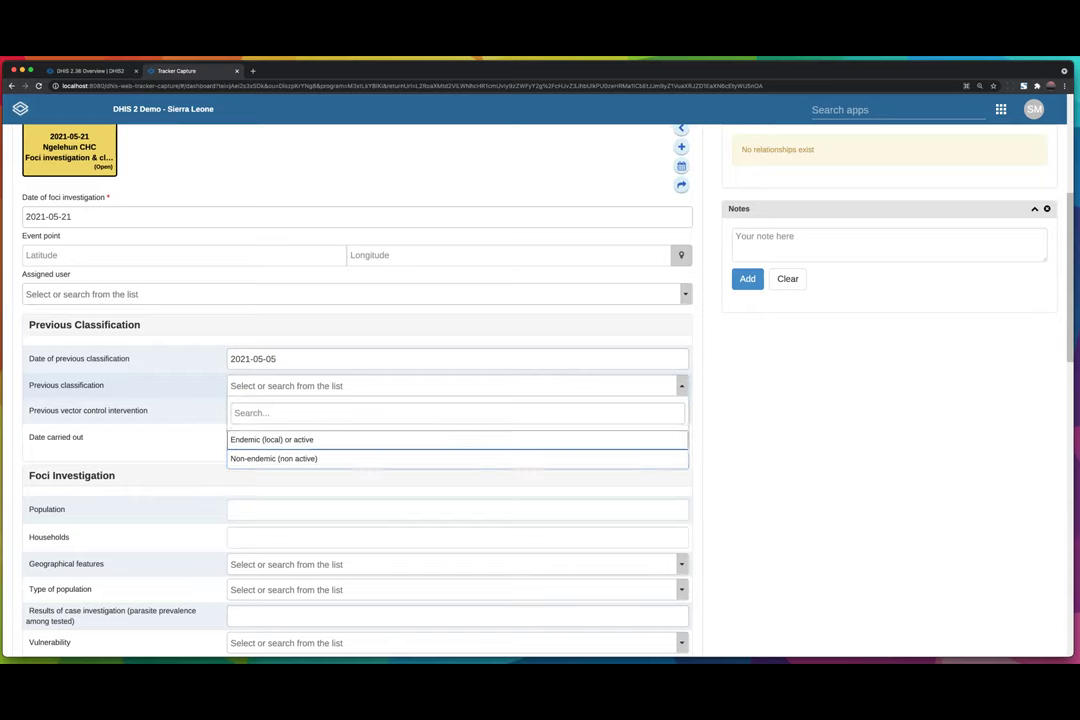
key(Return)
Step: Find and choose IRS as the Previous vector control intervention
key(Tab)
key(Return)
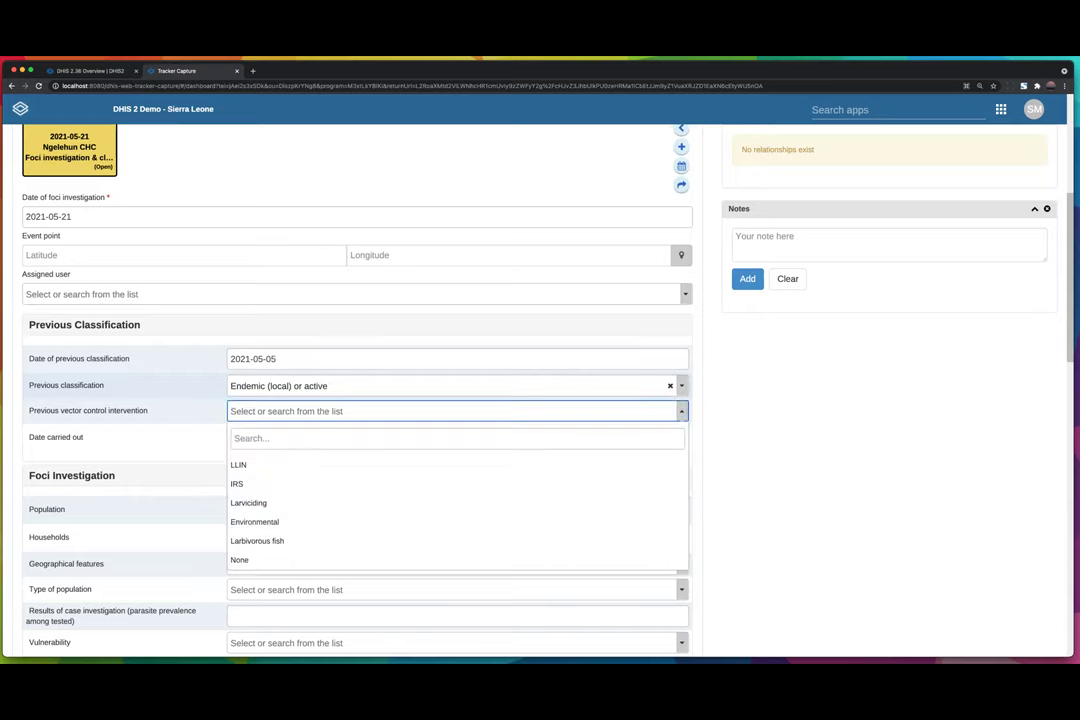
text(IRS)
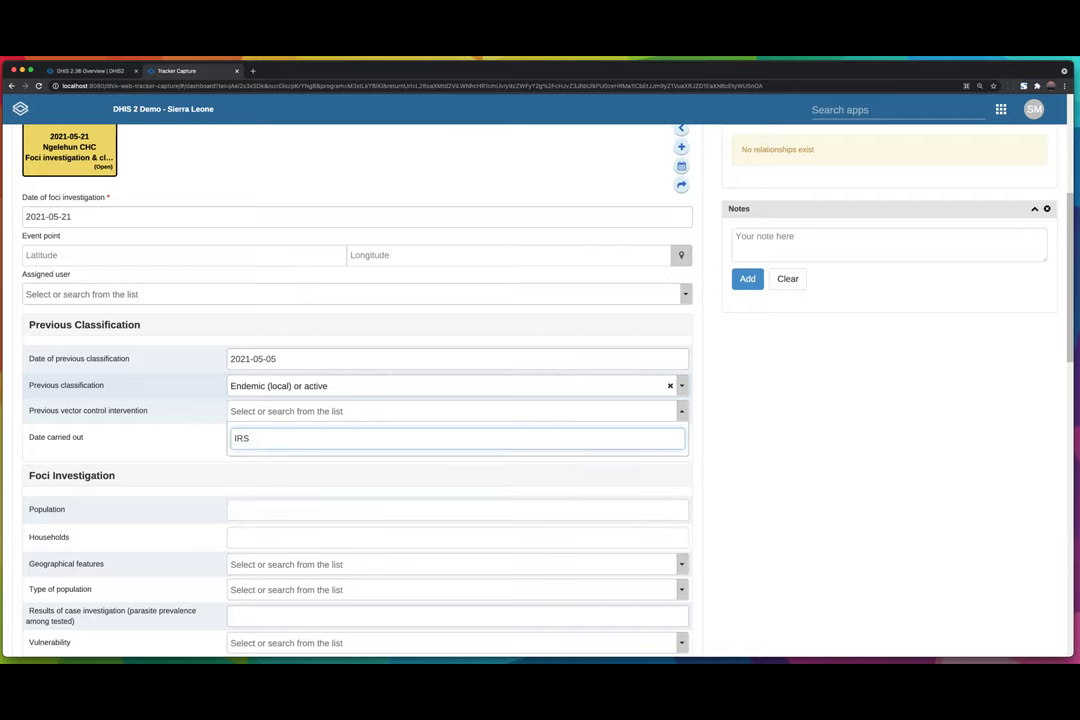
key(Return)
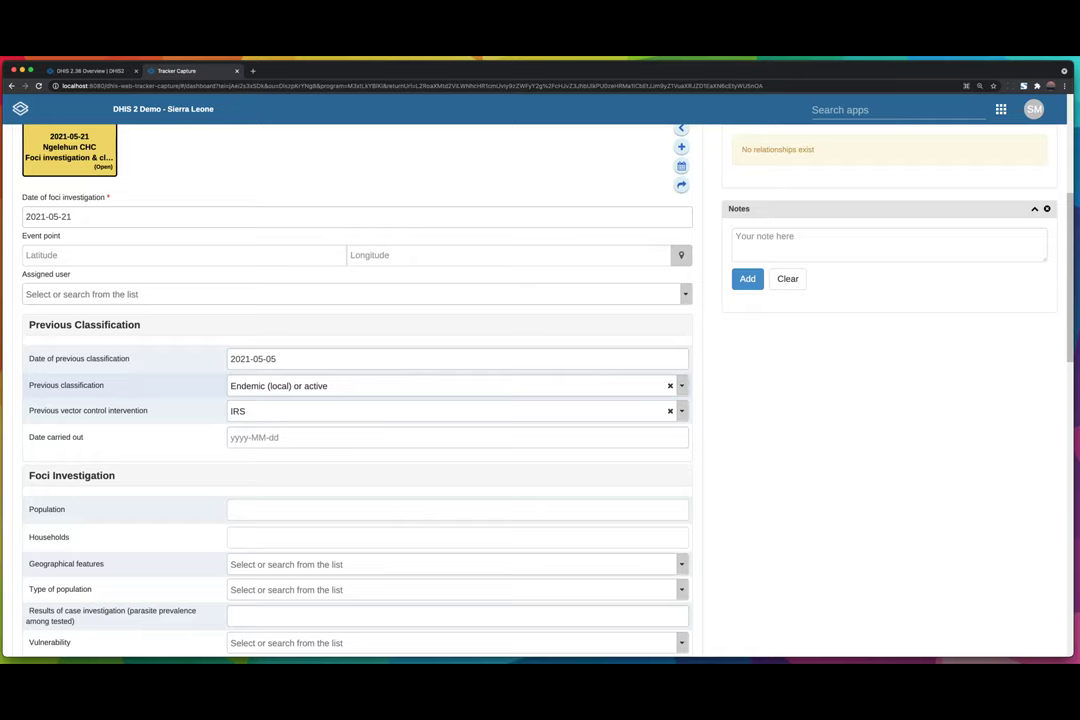
Step: Move through the Foci Investigation fields without the mouse and enable Development activity present
key(Tab)
key(Tab)
key(Tab)
key(Tab)
key(Tab)
key(Tab)
key(Tab)
key(Tab)
key(Tab)
key(Tab)
key(Tab)
key(space)
key(space)
key(space)
key(space)
key(space)
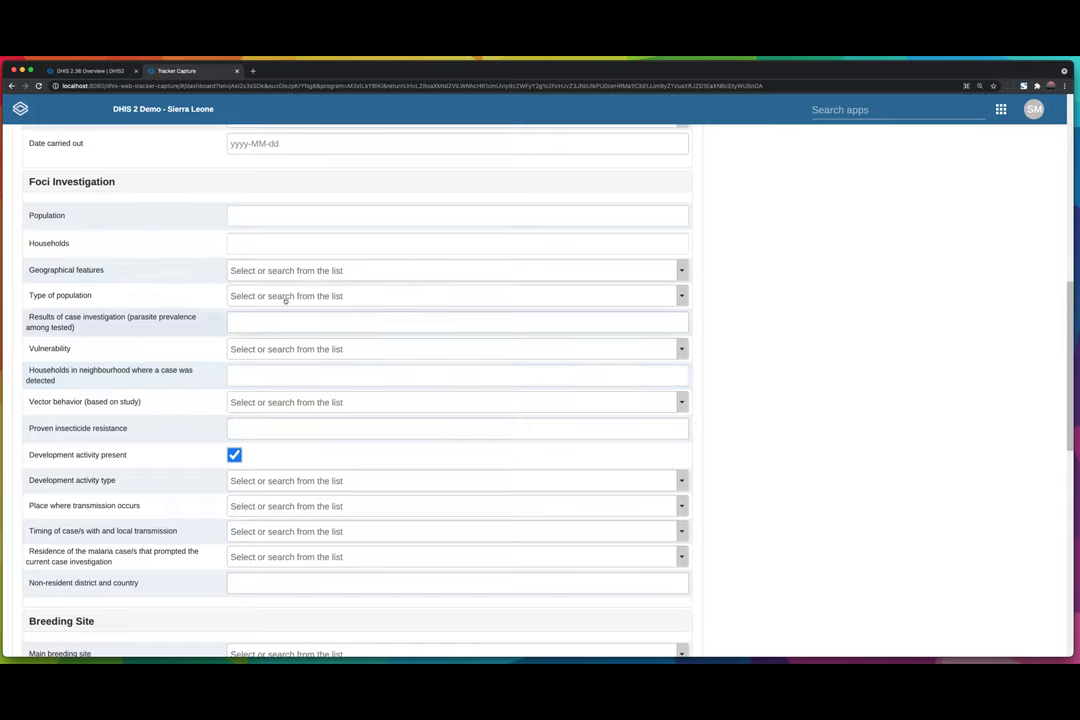
Step: Review the "Full name shown in notes" feature description on the DHIS2 2.36 overview page
scroll(236, 319, up, 1)
scroll(236, 319, up, 15)
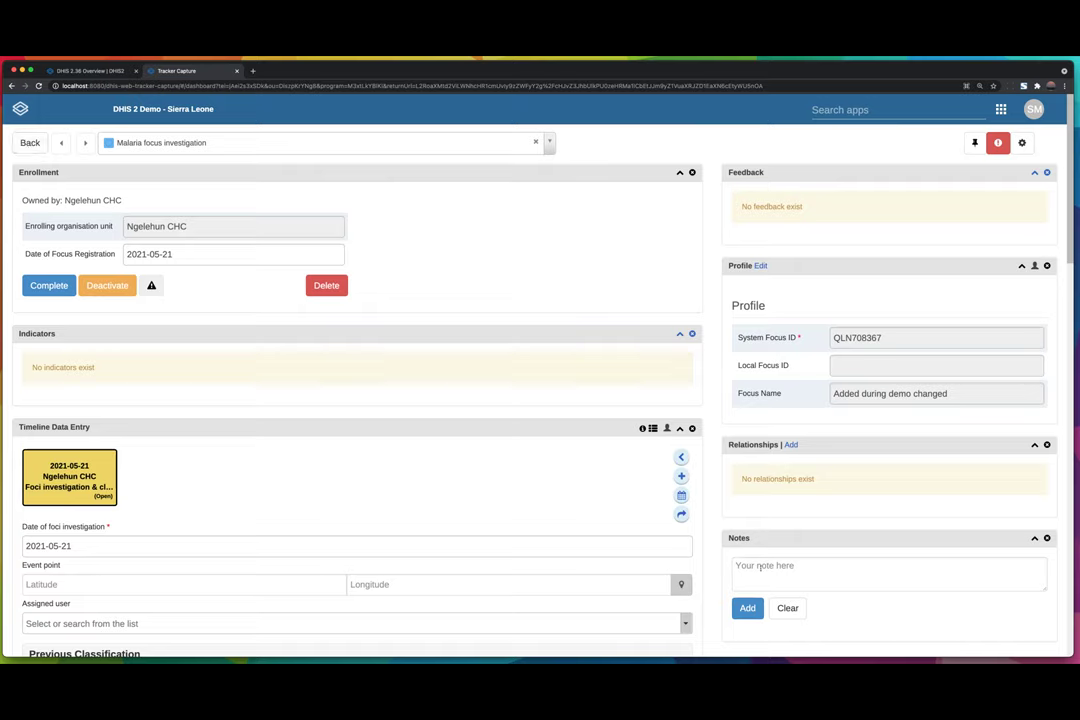
click(78, 66)
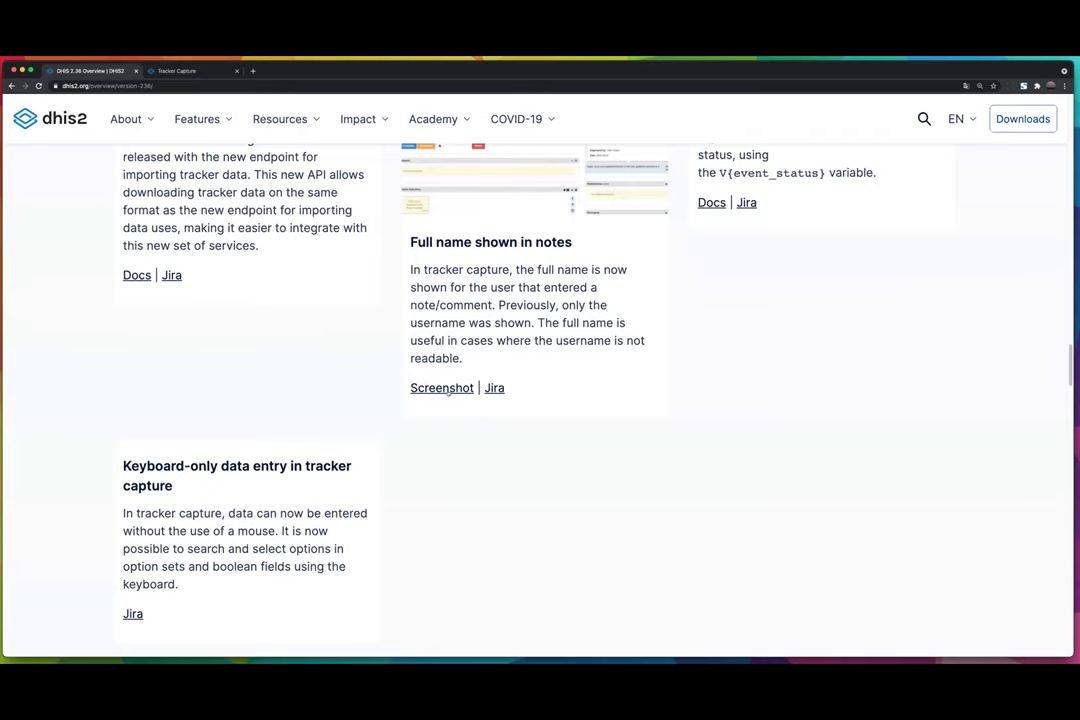
scroll(442, 390, up, 3)
drag(410, 440, 556, 511)
click(537, 428)
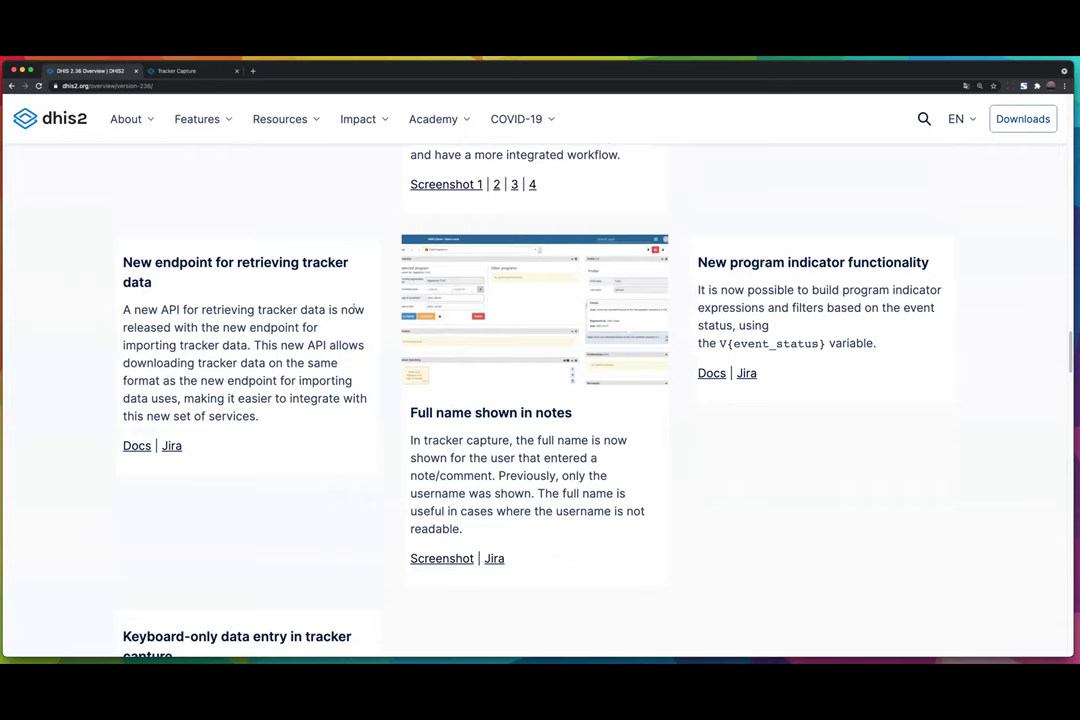
Step: Return to Tracker Capture and add the note "testnote" to the focus area's enrollment
click(176, 71)
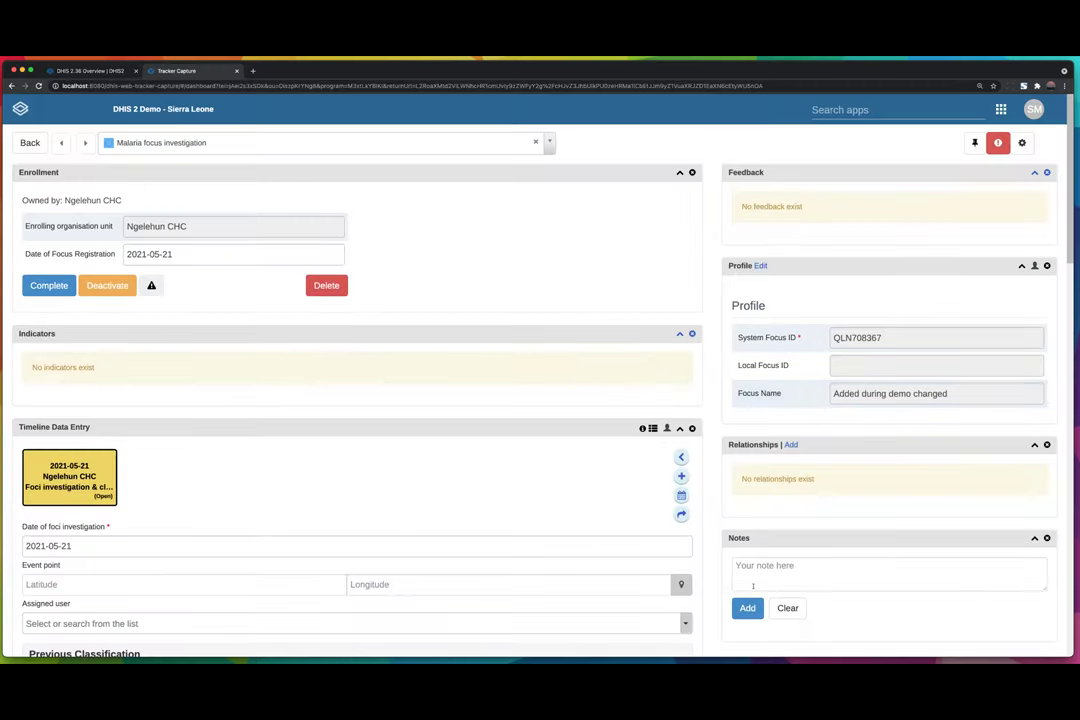
click(754, 566)
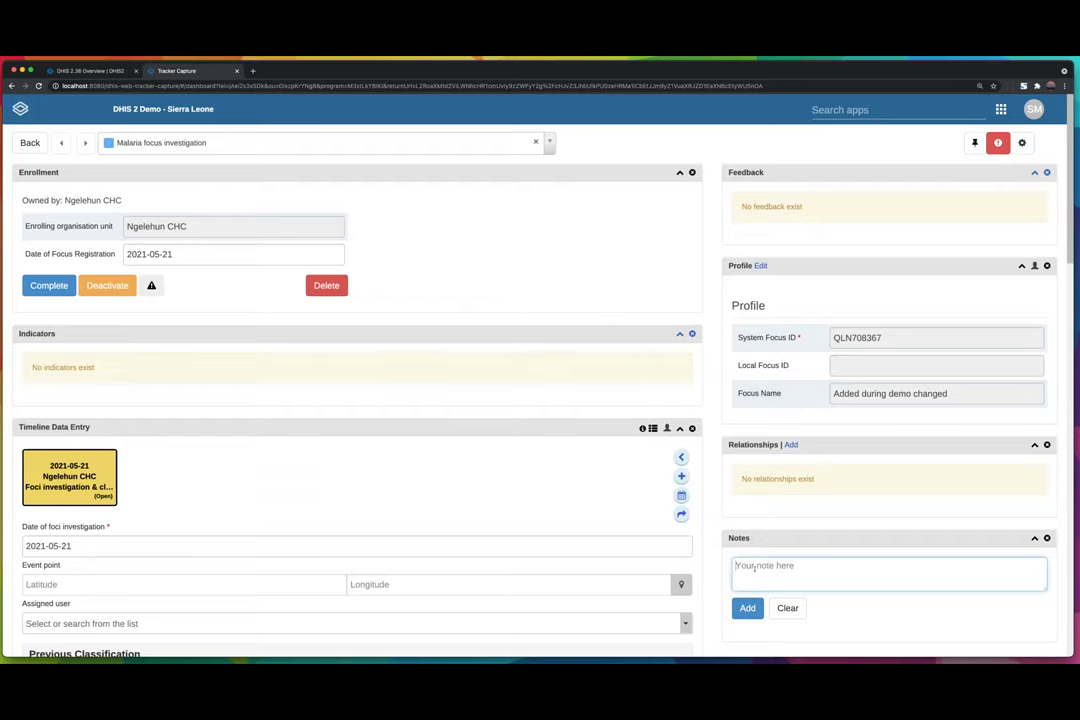
text(da)
key(BackSpace)
key(BackSpace)
text(testnote)
click(747, 608)
mouse_move(791, 643)
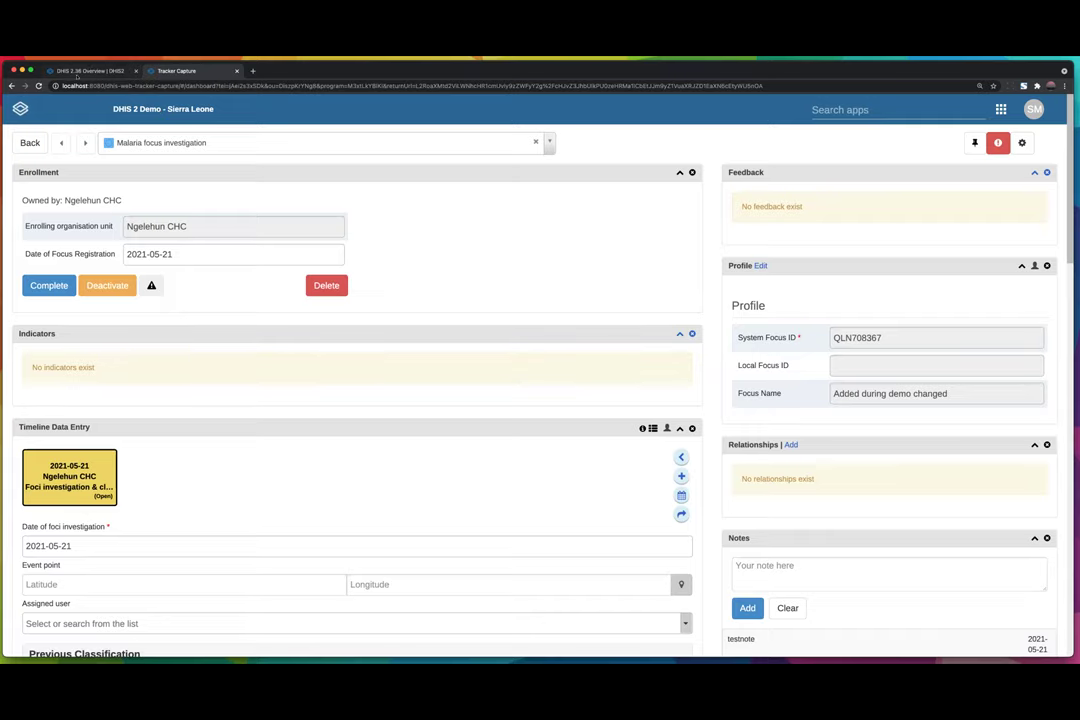
Step: Go back to the DHIS2 2.36 overview page and review the "Tracker functionality in Capture app" description
click(88, 72)
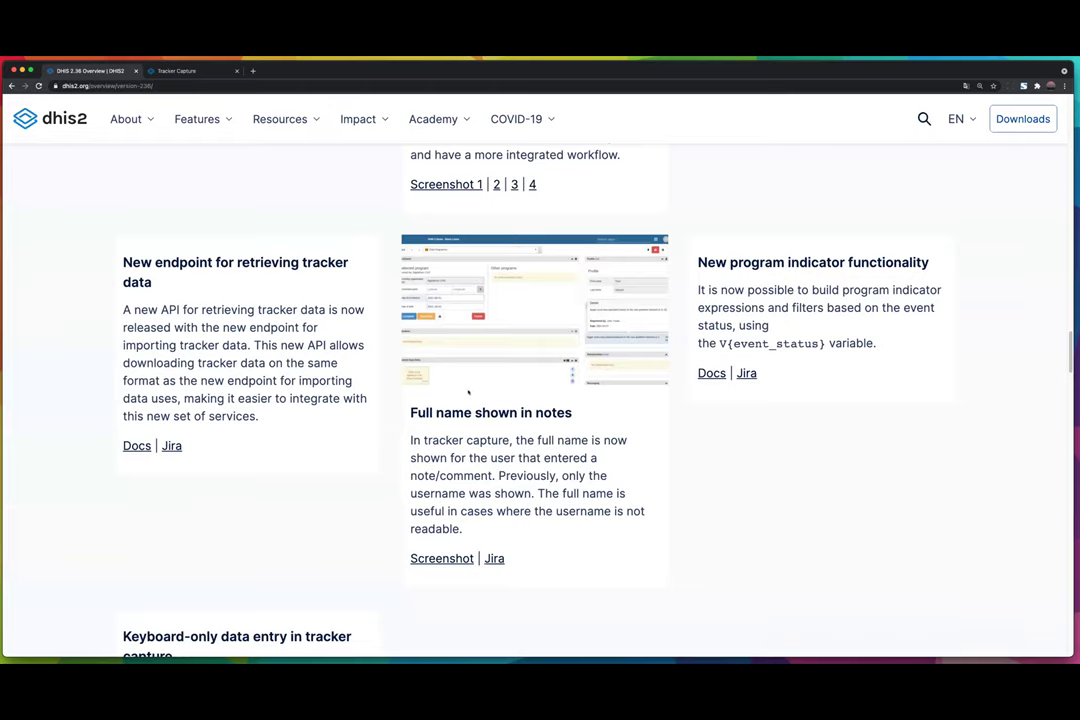
scroll(455, 380, up, 2)
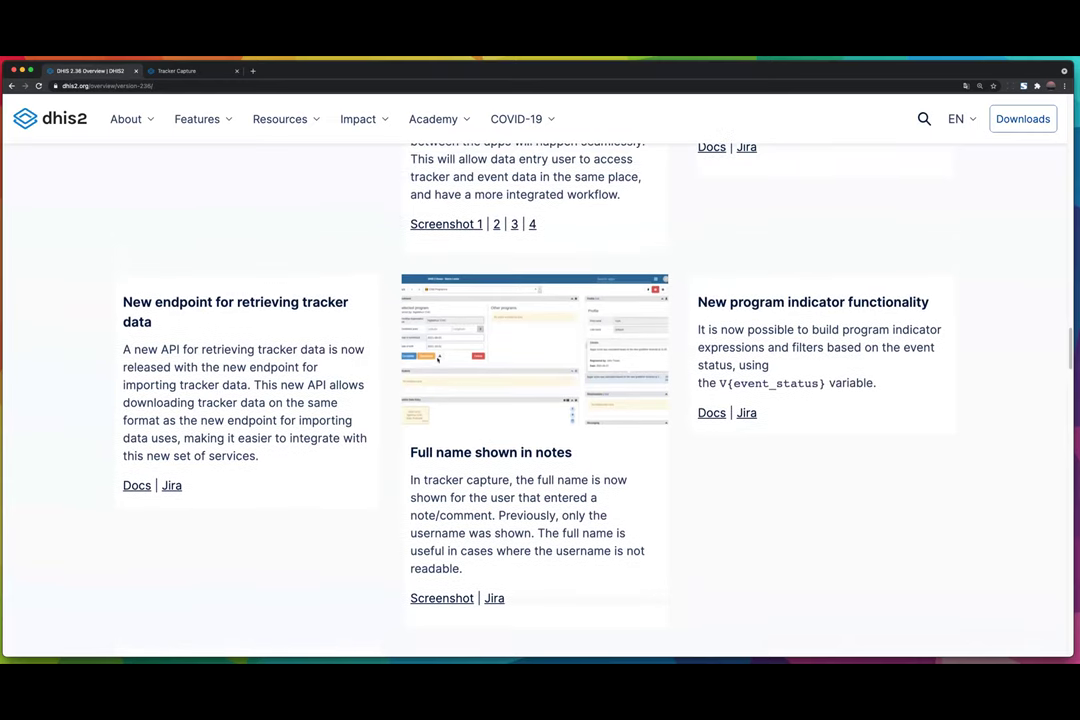
scroll(437, 358, up, 4)
scroll(429, 404, up, 8)
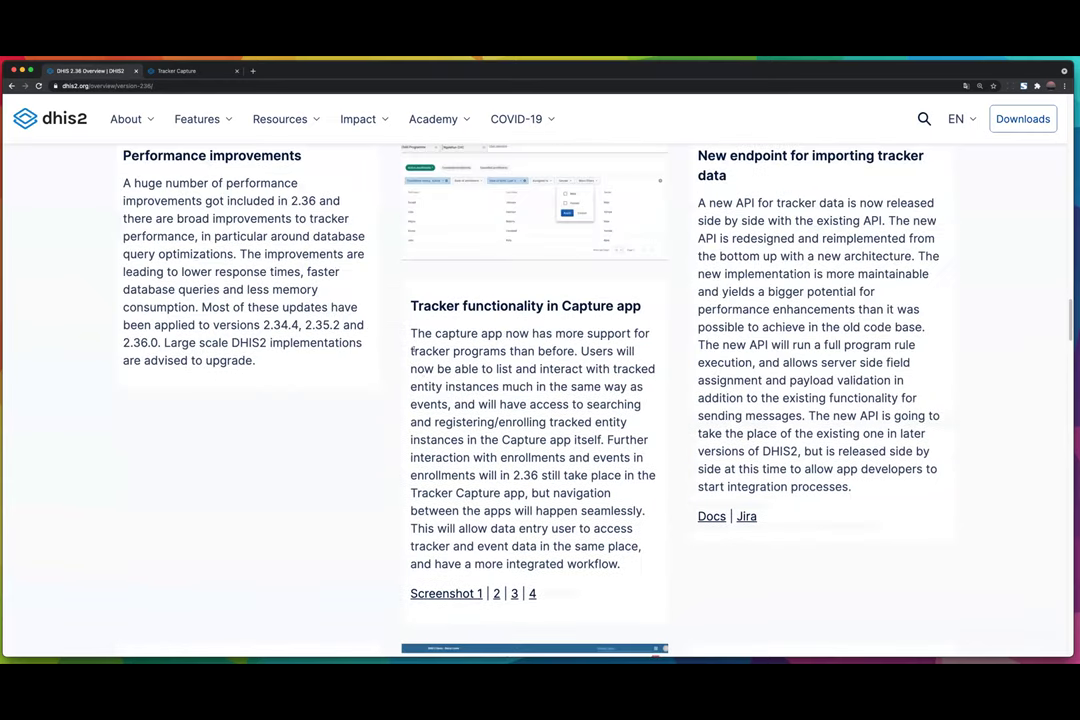
drag(408, 306, 612, 590)
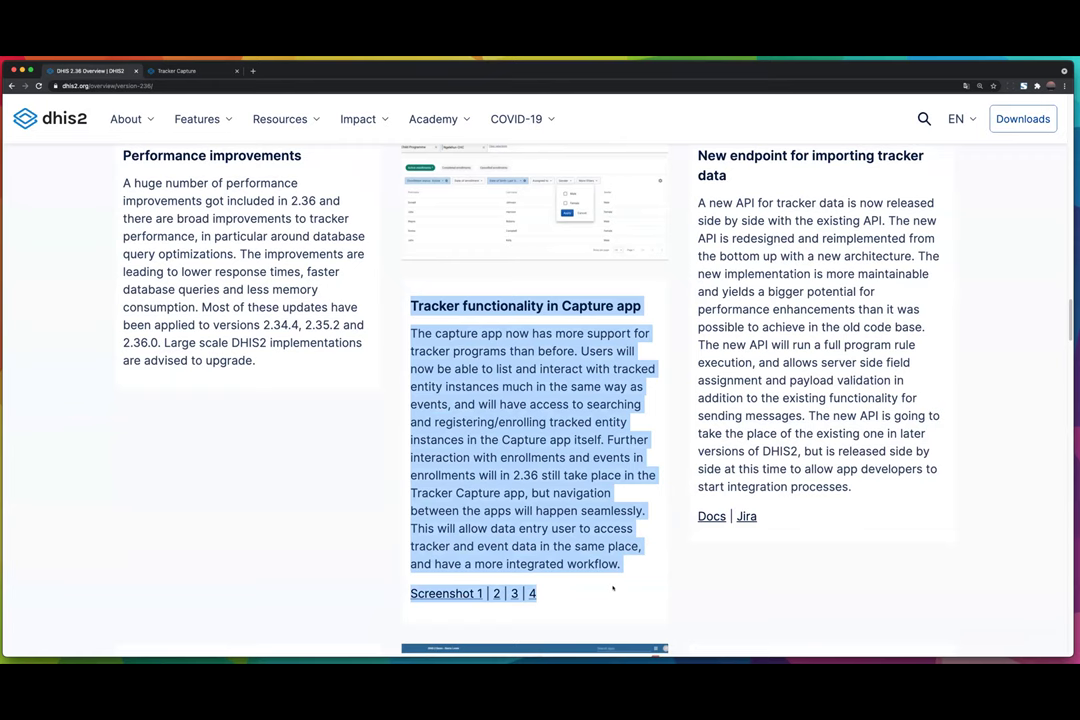
click(470, 401)
scroll(480, 390, up, 1)
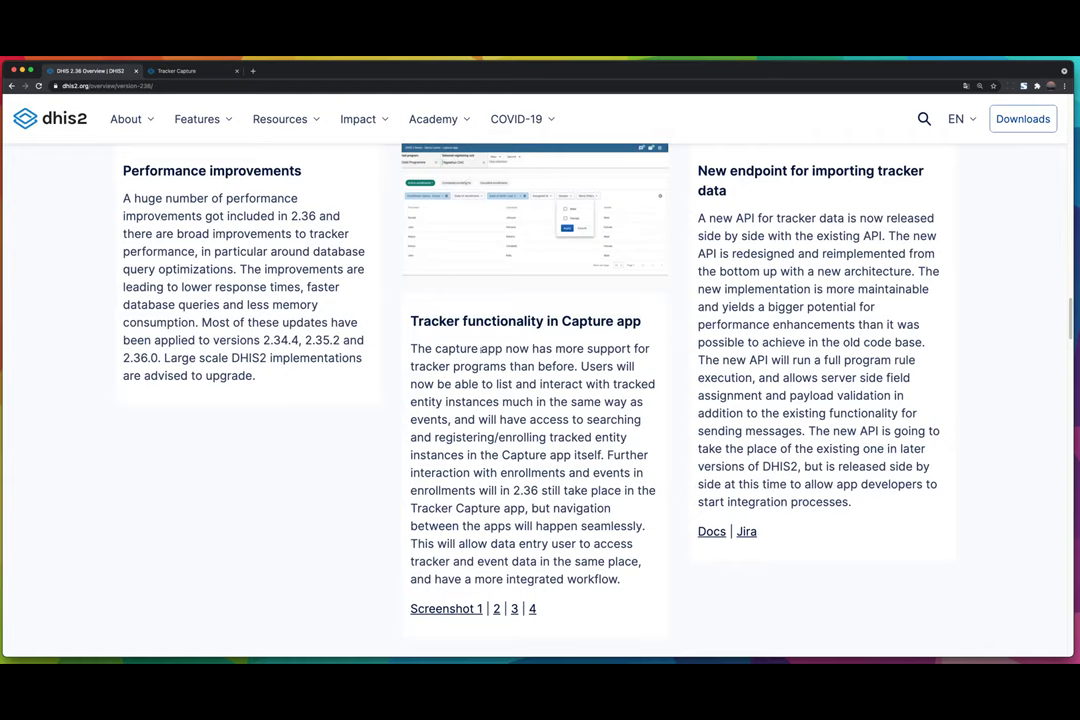
scroll(447, 344, up, 1)
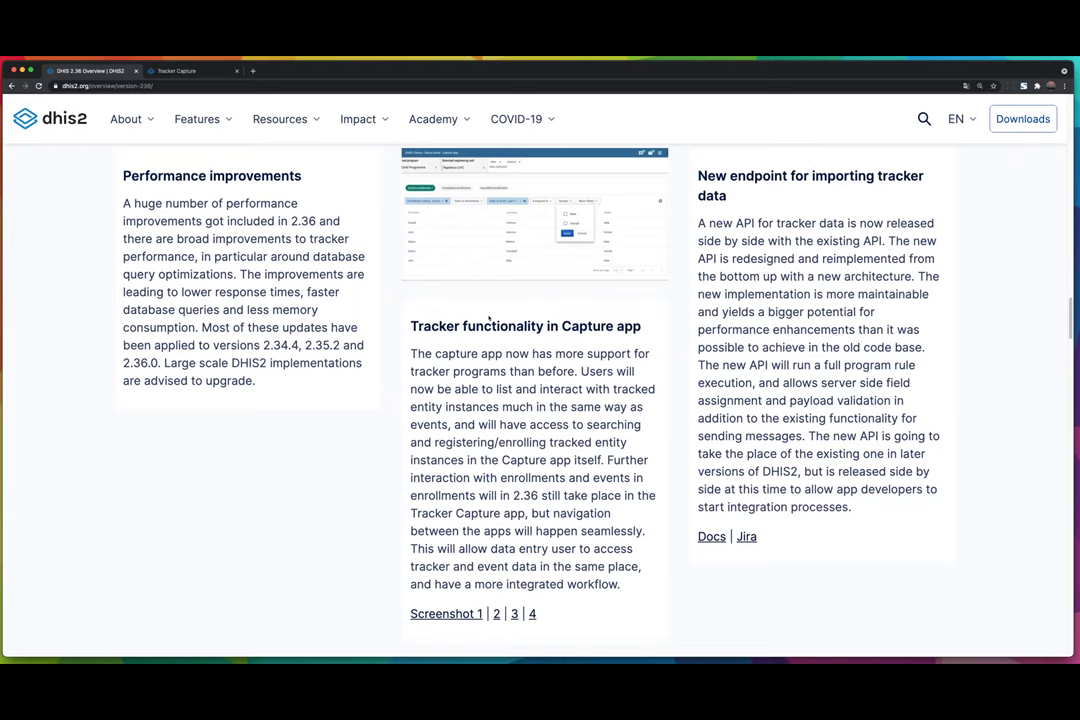
scroll(505, 308, up, 1)
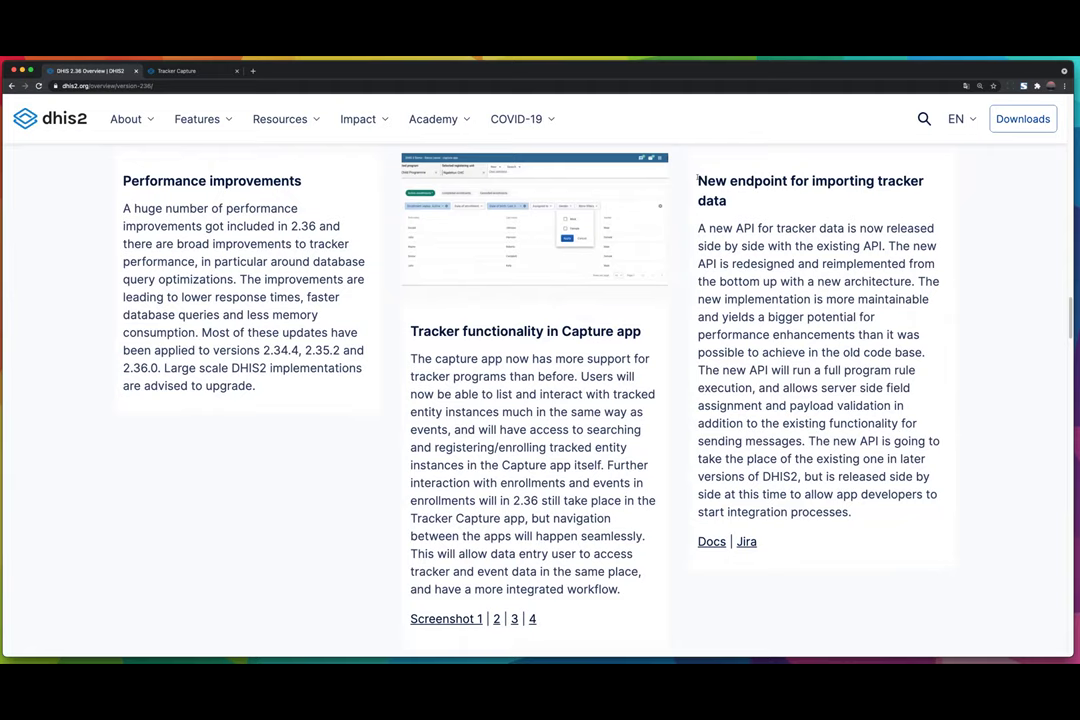
Step: Highlight the "New endpoint for importing tracker data" section on the overview page
drag(698, 178, 786, 246)
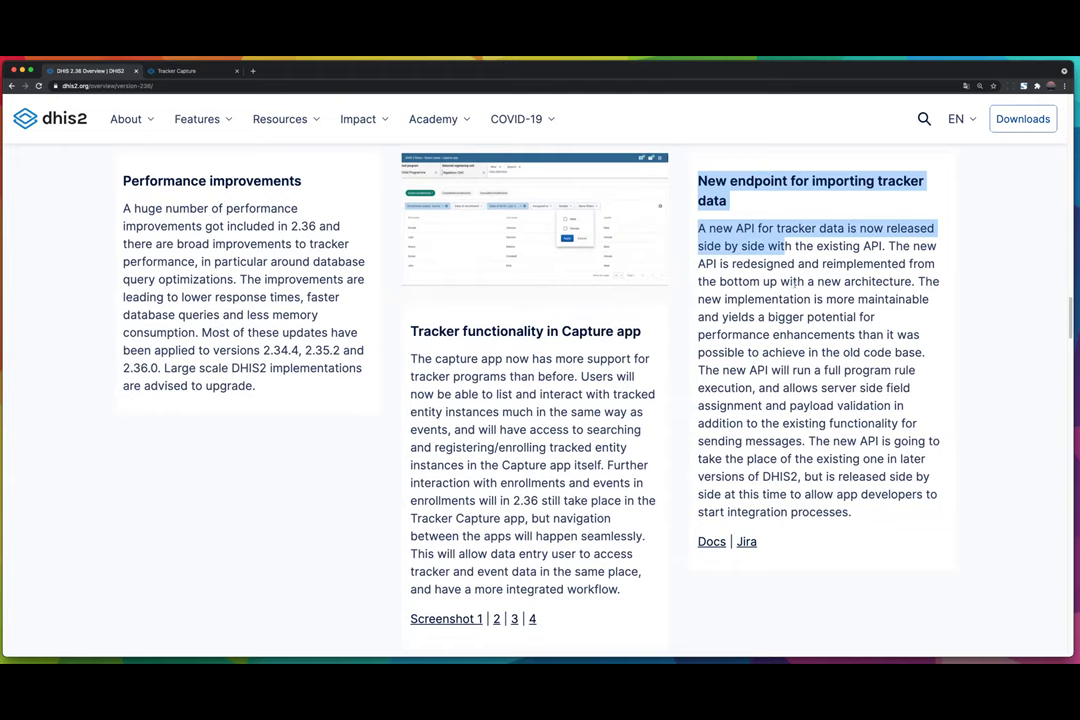
click(707, 191)
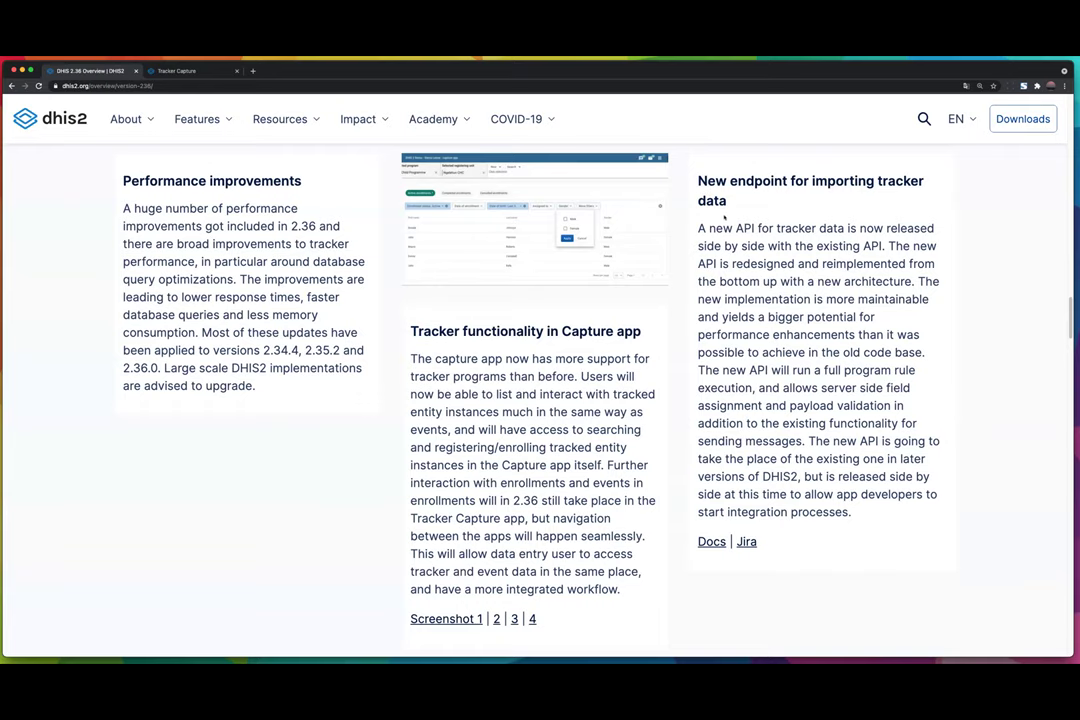
drag(698, 174, 731, 202)
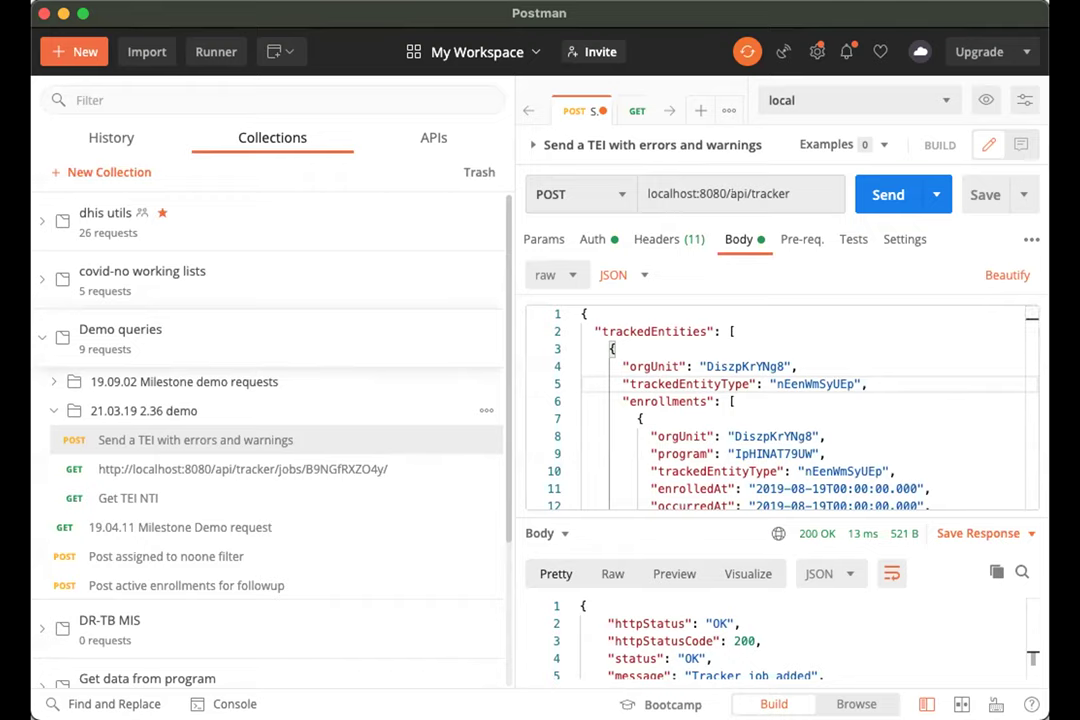
Step: Highlight the localhost:8080/api/tracker endpoint and send the "Send a TEI with errors and warnings" POST request
triple_click(671, 178)
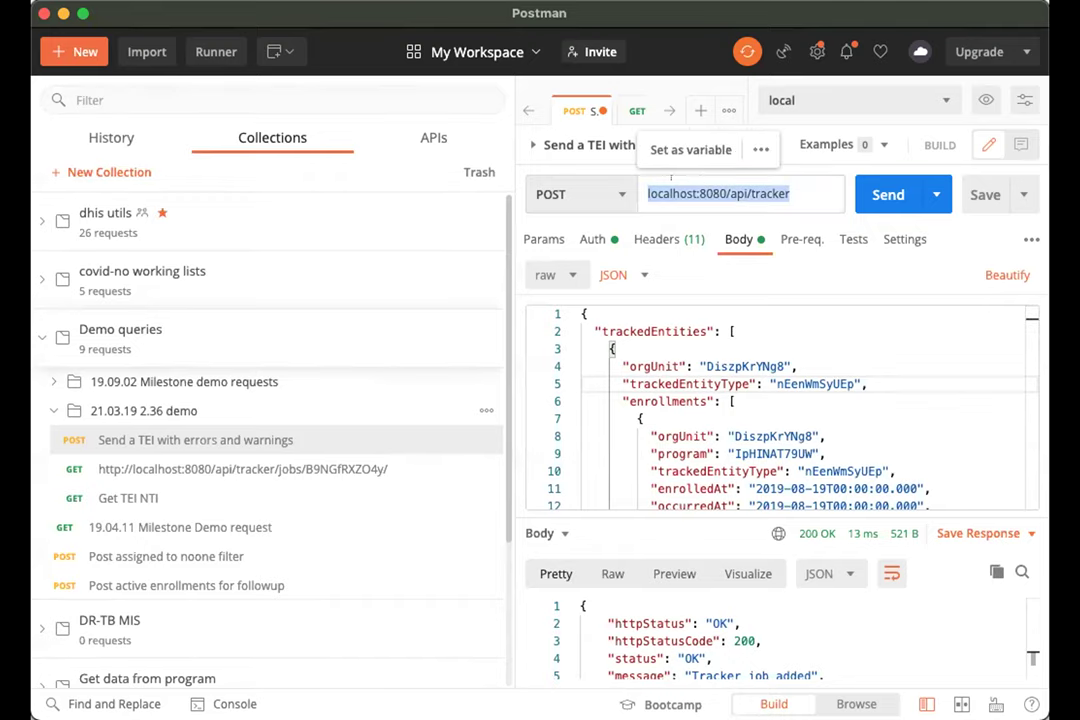
drag(731, 180, 780, 178)
click(780, 178)
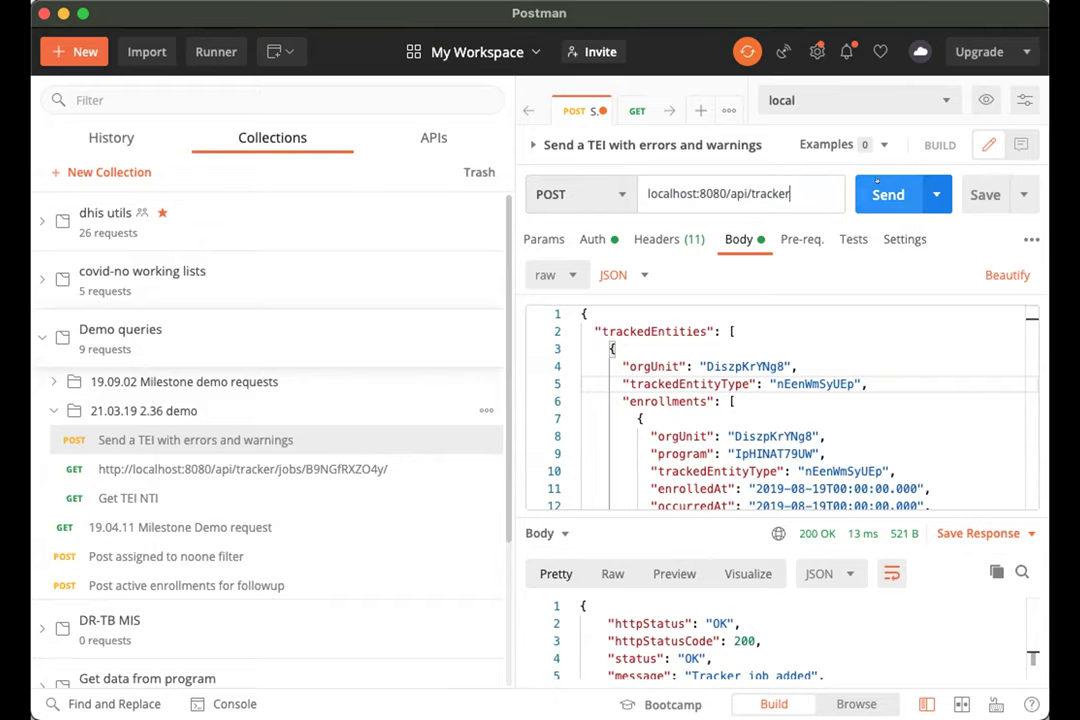
click(877, 183)
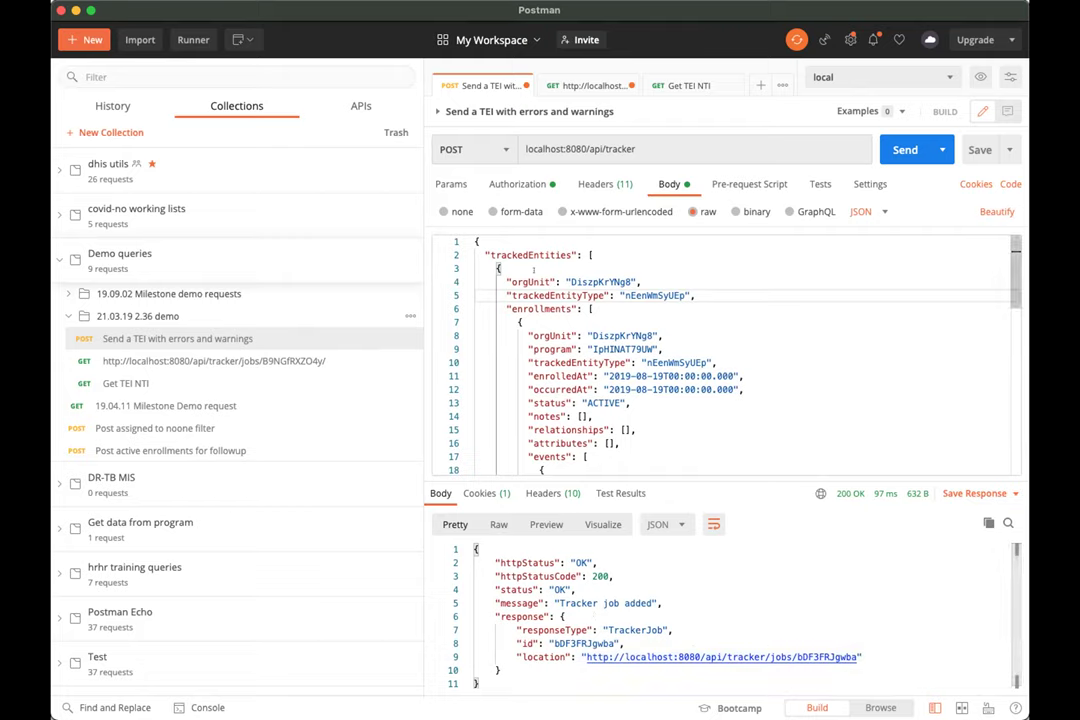
Step: Open the returned tracker job location as a new GET request, append "/report" to its URL, and send it
right_click(698, 658)
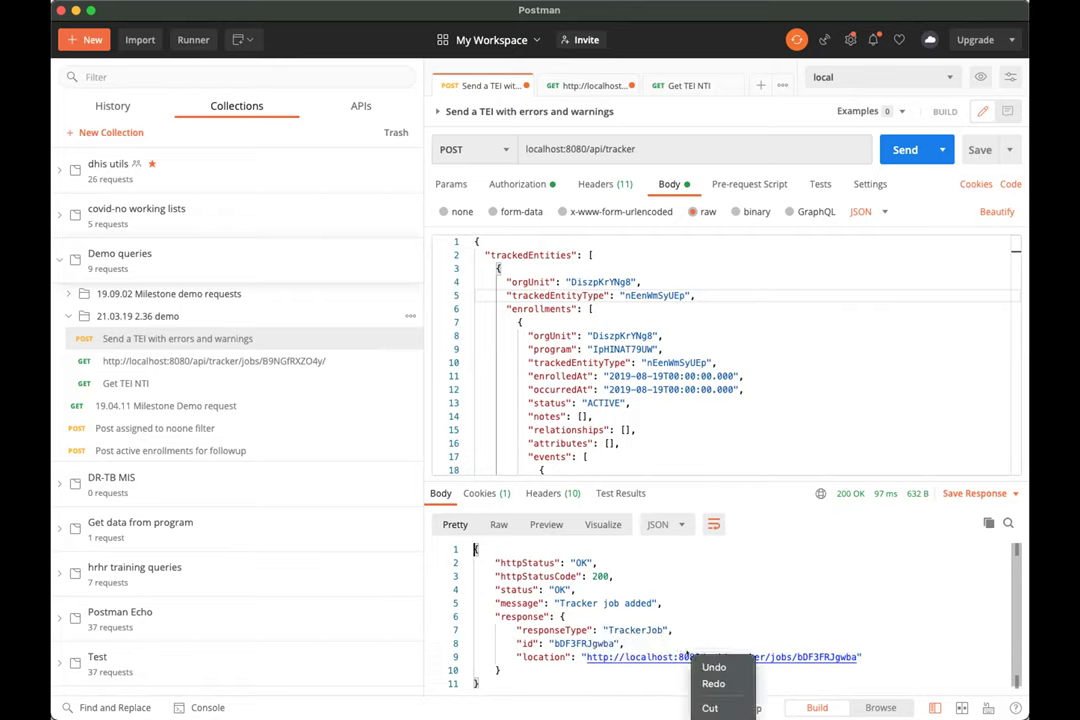
click(720, 716)
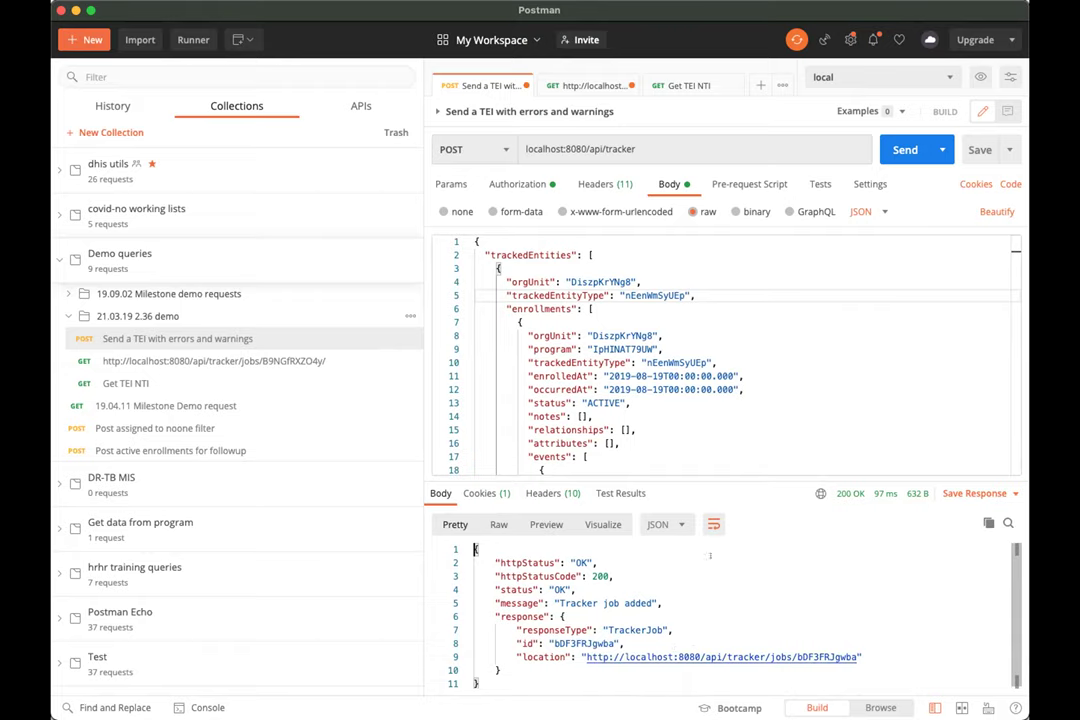
super+click(629, 657)
click(745, 149)
text(/)
text(report)
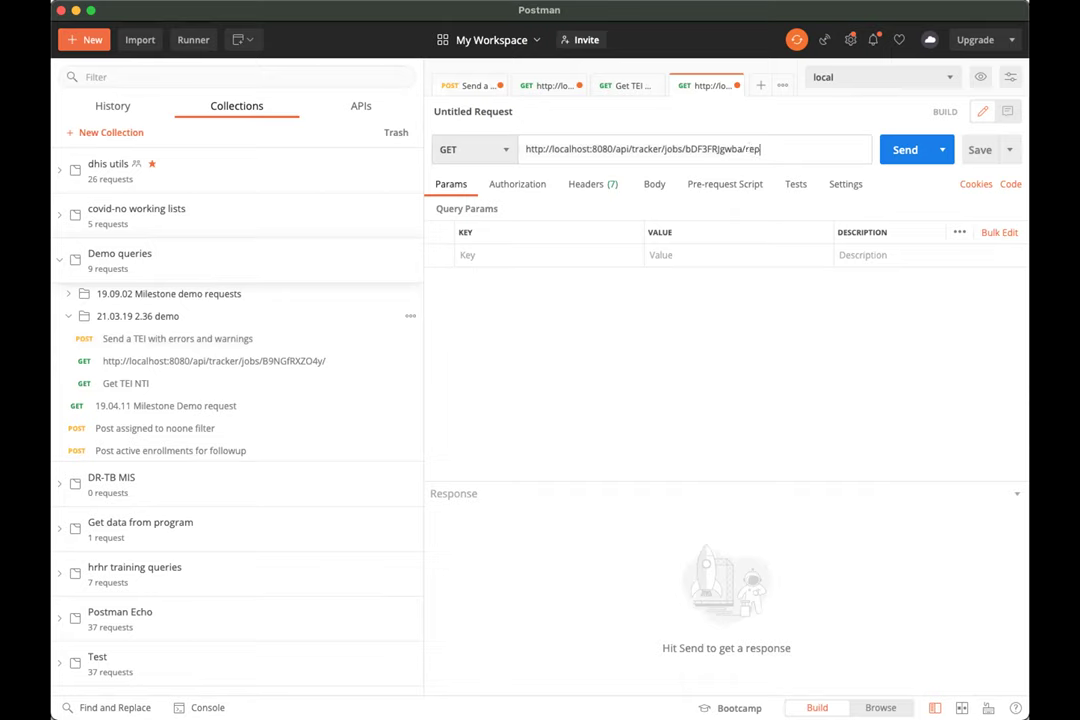
key(super+Return)
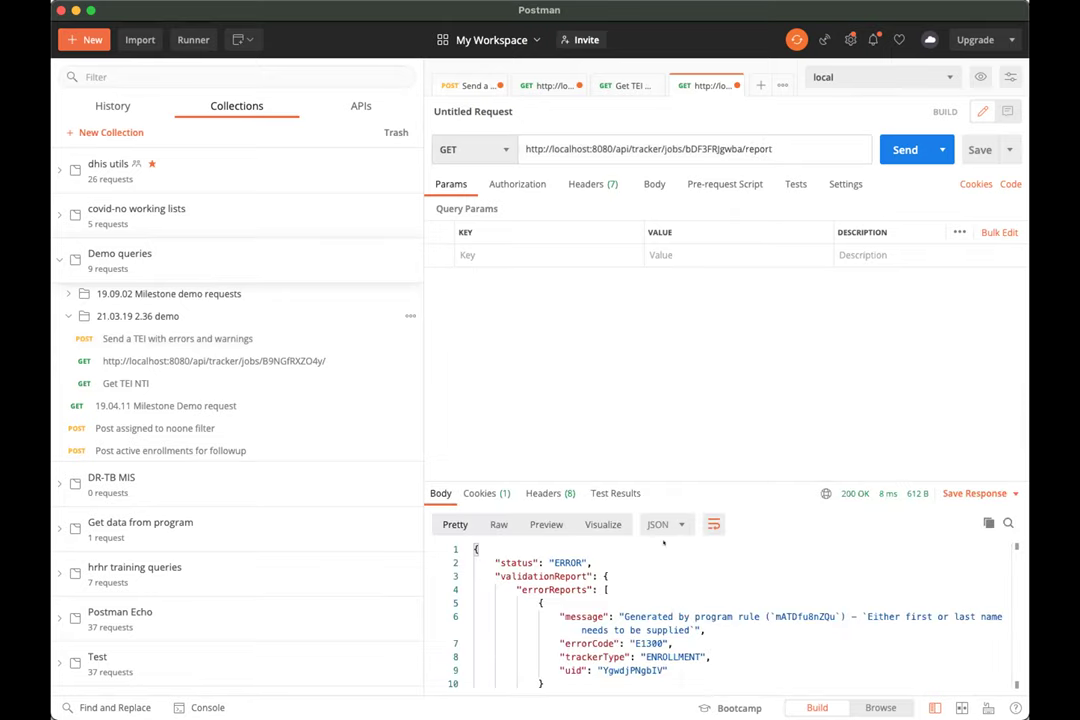
Step: Examine the status and the program rule error message in the job report, highlighting the relevant text
double_click(567, 562)
drag(619, 616, 695, 630)
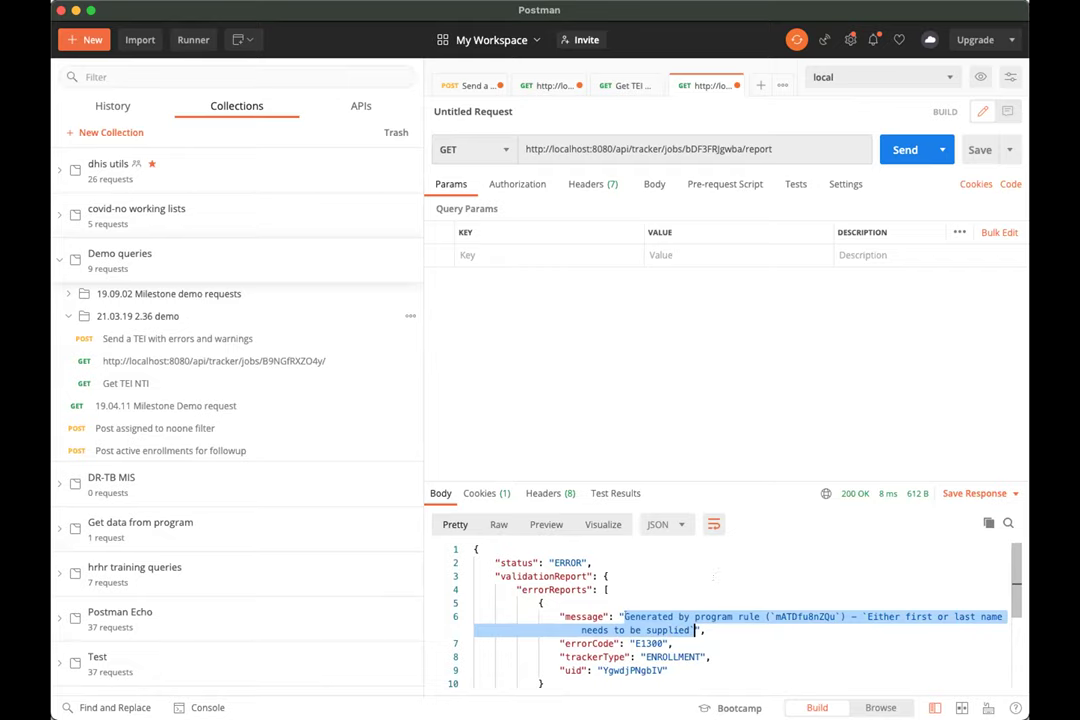
mouse_move(695, 616)
mouse_down()
mouse_move(836, 616)
mouse_move(690, 630)
mouse_up()
click(840, 616)
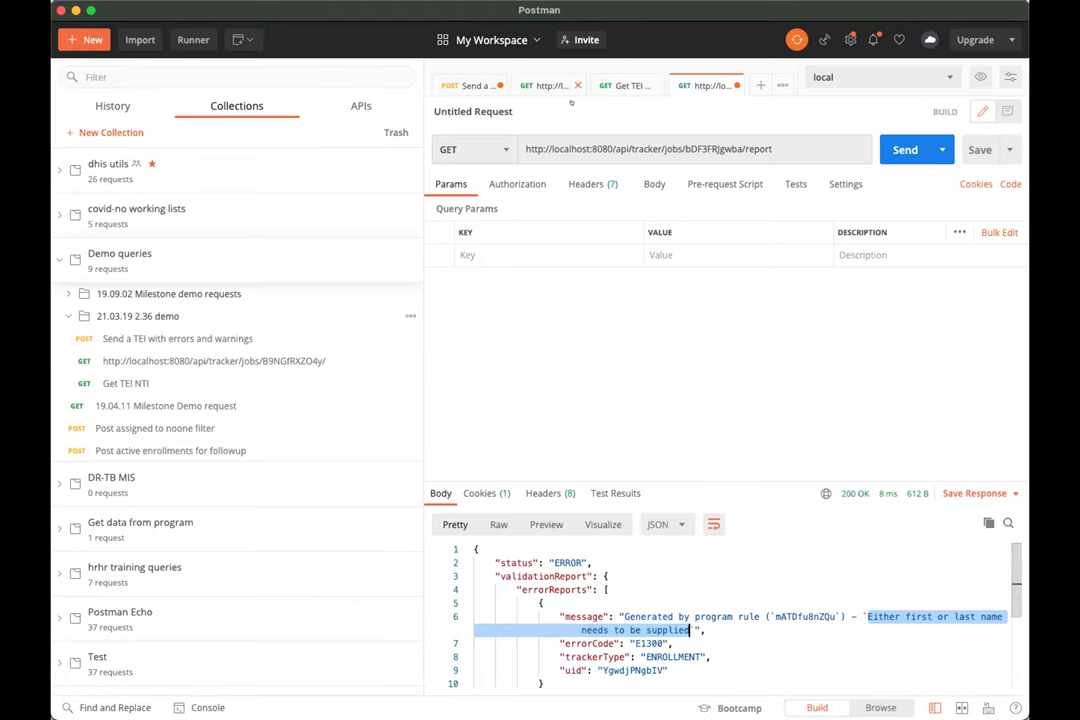
Step: In the POST request body, add an attributes array with attribute "w75KJ2mc4zz" and a name value before the enrollments, and resend the request
click(453, 80)
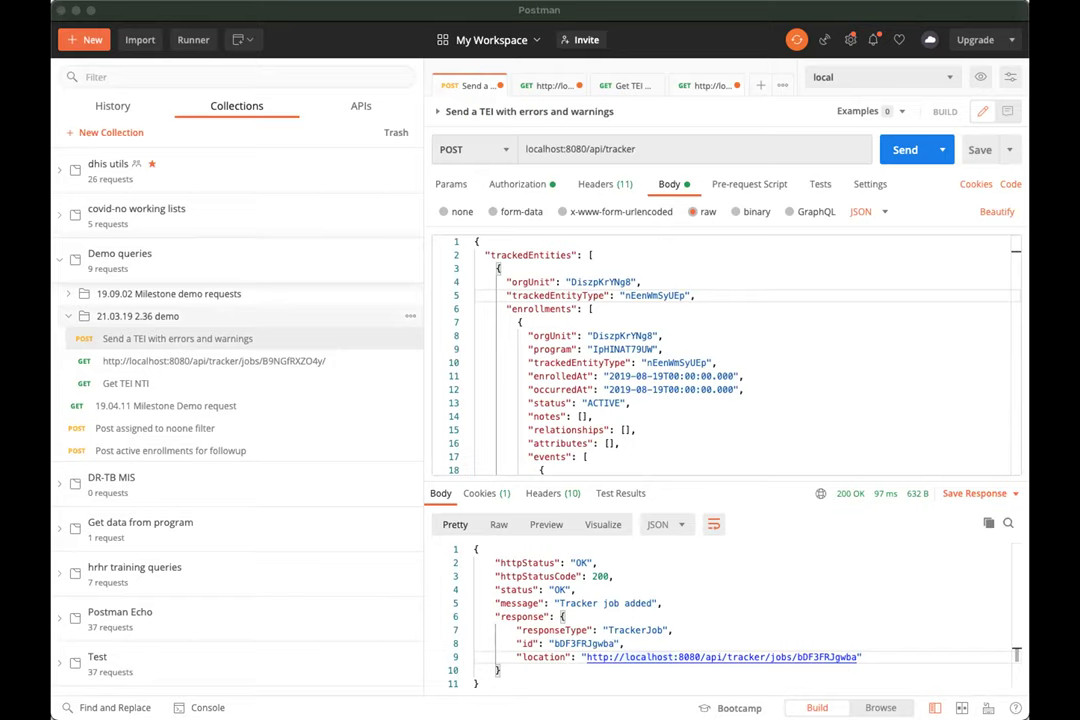
click(720, 290)
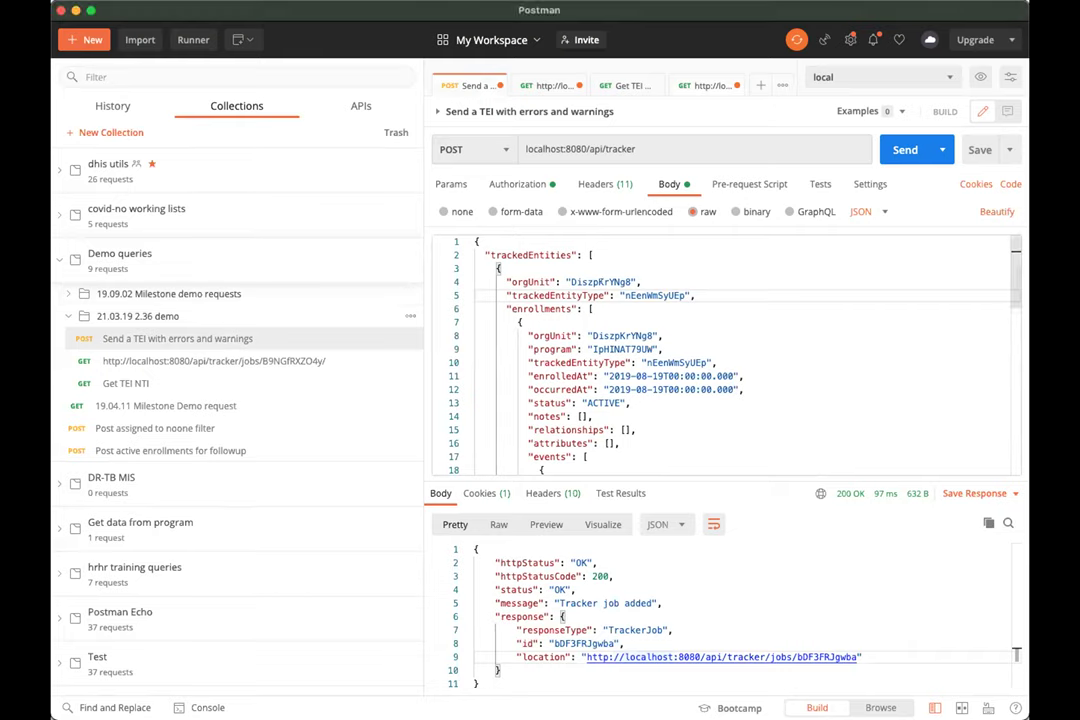
text("attributes": [ { "attribute": "w75KJ2mc4zz", "value": "Bunny" } ],)
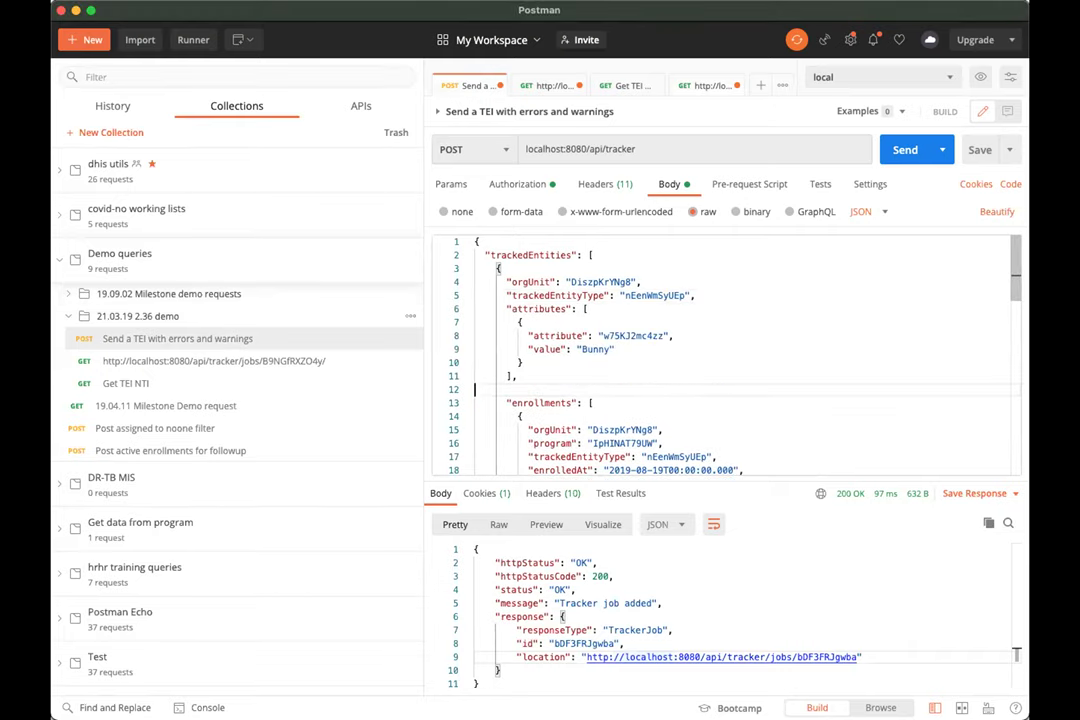
key(super+Return)
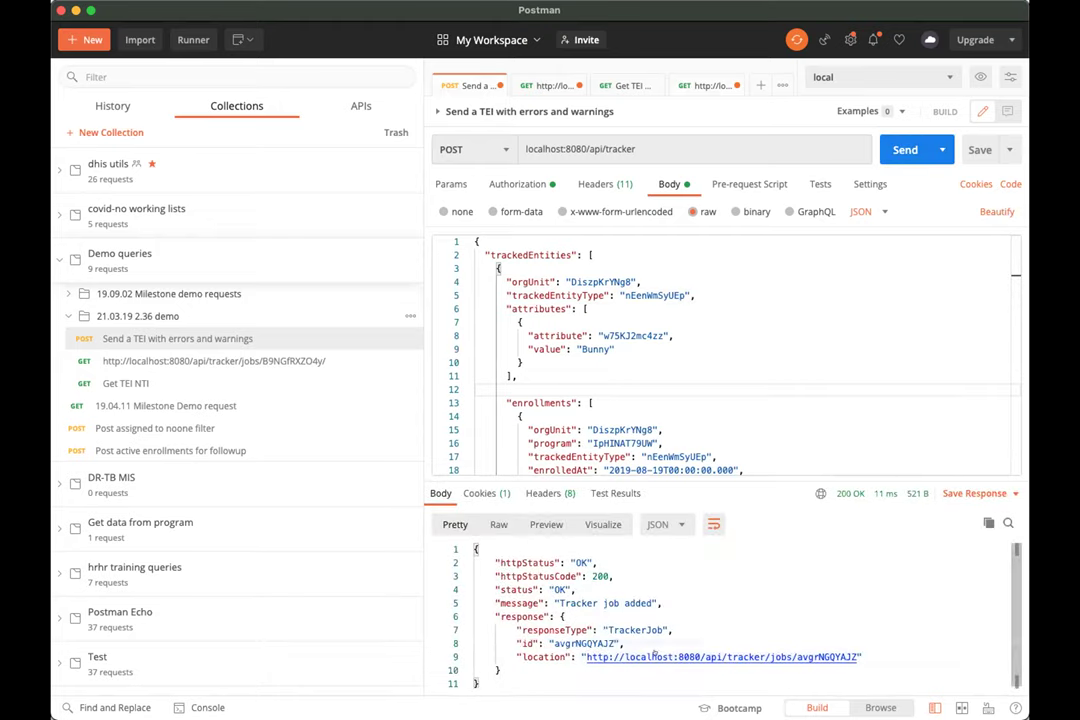
Step: Open the resent import's job location as a new GET request and start editing its URL
click(630, 657)
click(772, 143)
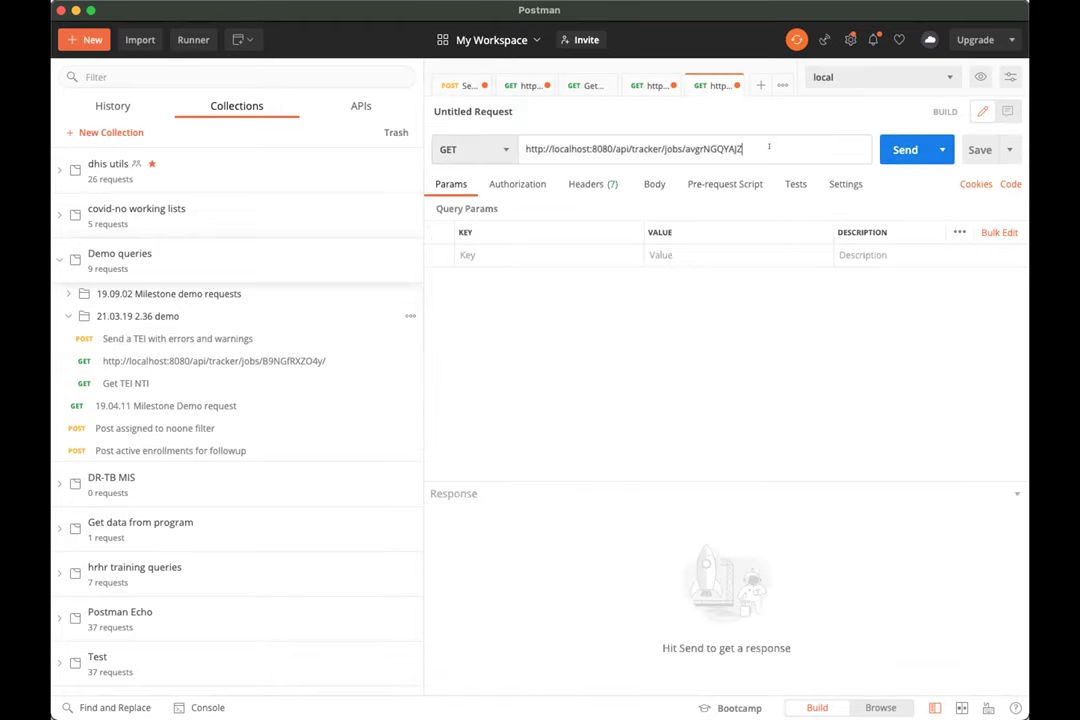
Step: Append /report to the tracker job avgrNGQYAJZ URL, send the request and look through the import report
text(/report)
key(super+Return)
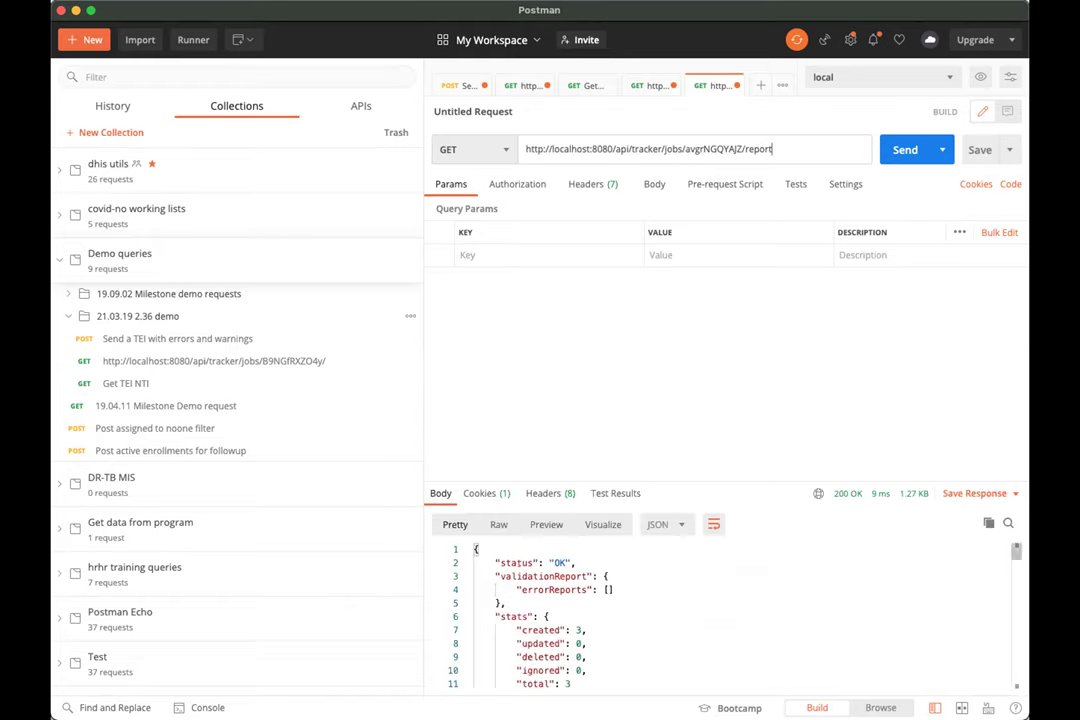
drag(495, 563, 578, 643)
click(578, 643)
scroll(546, 541, down, 2)
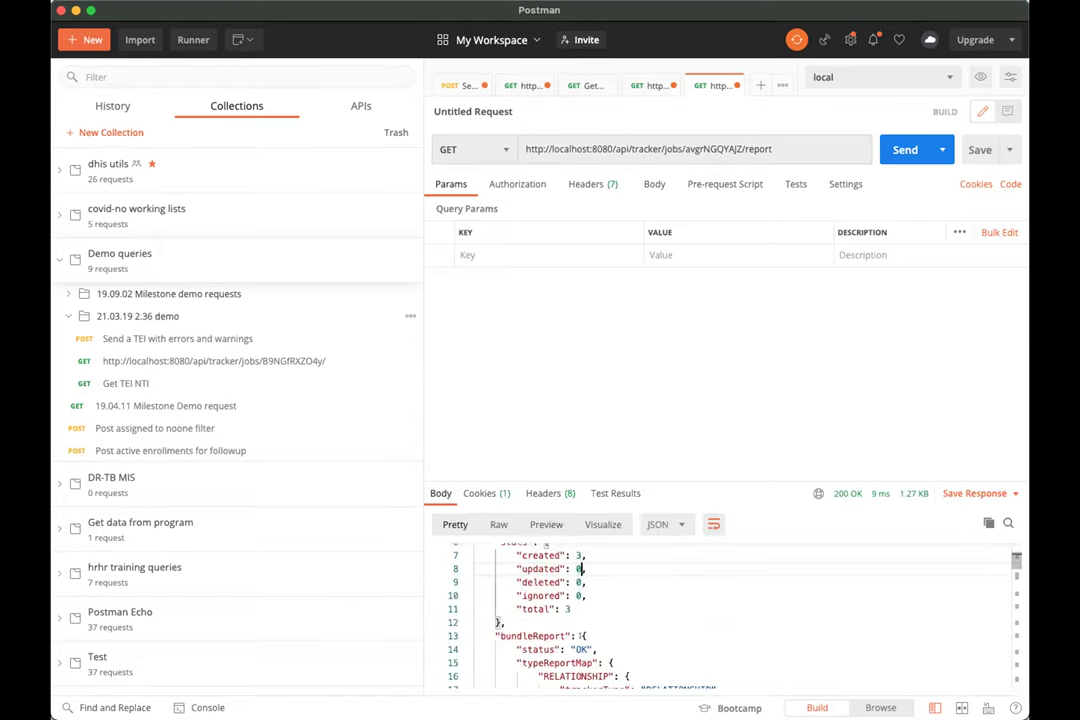
scroll(546, 543, down, 5)
scroll(580, 626, down, 5)
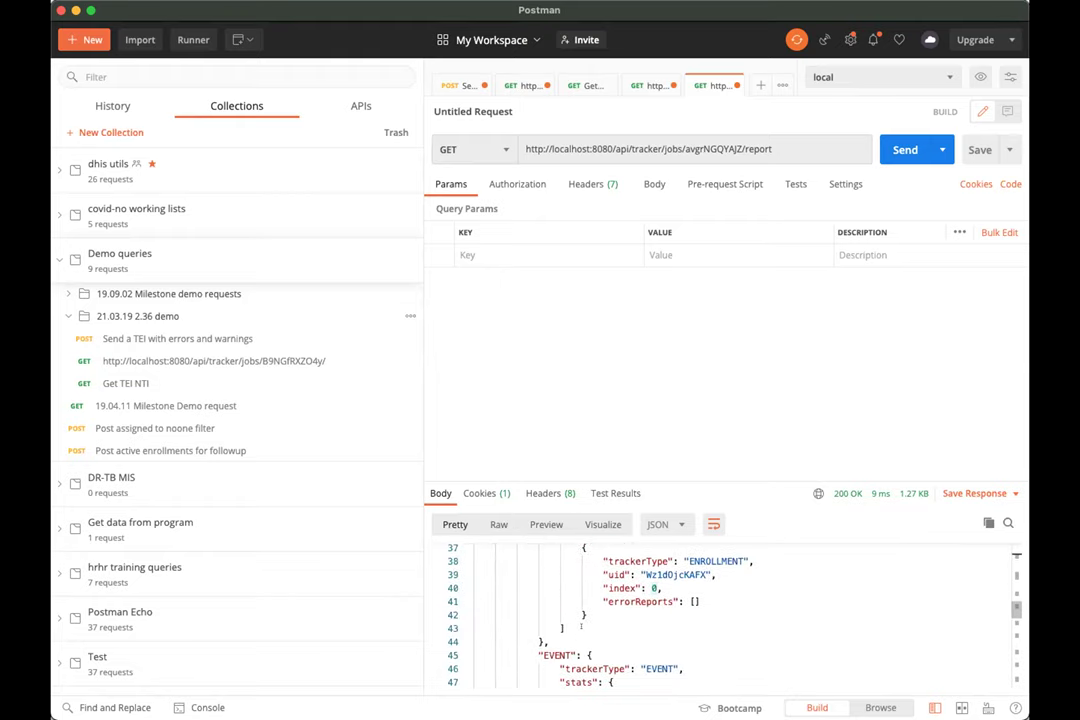
scroll(580, 627, up, 12)
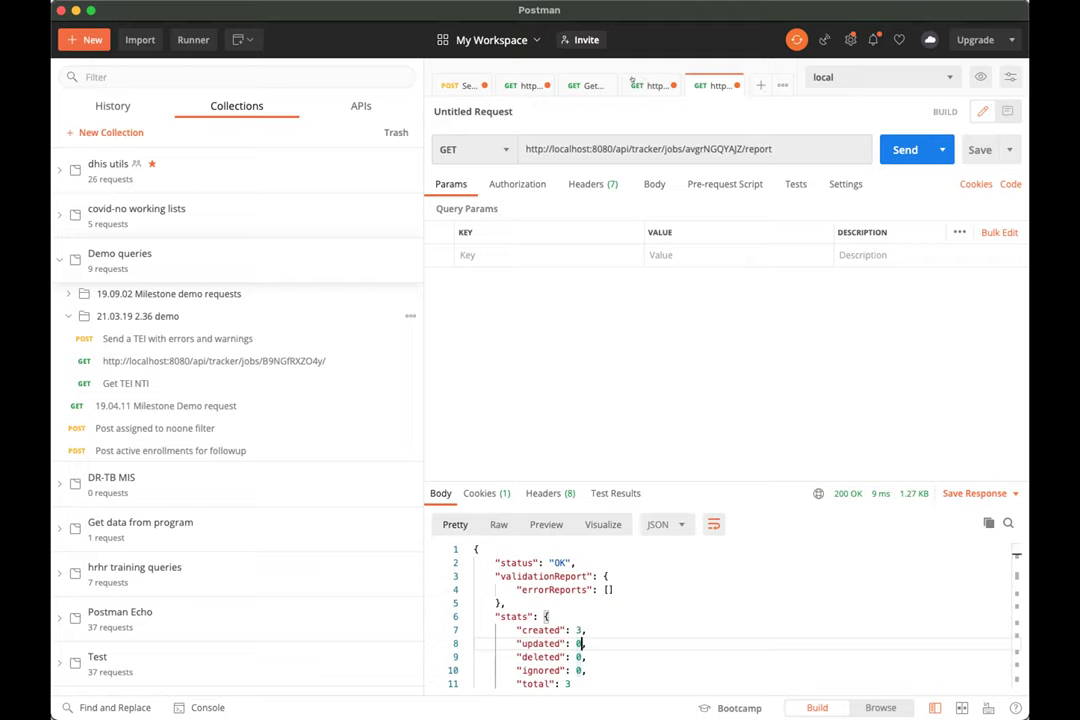
Step: Copy the uid of the TRACKED_ENTITY object report from the job's import report
click(790, 149)
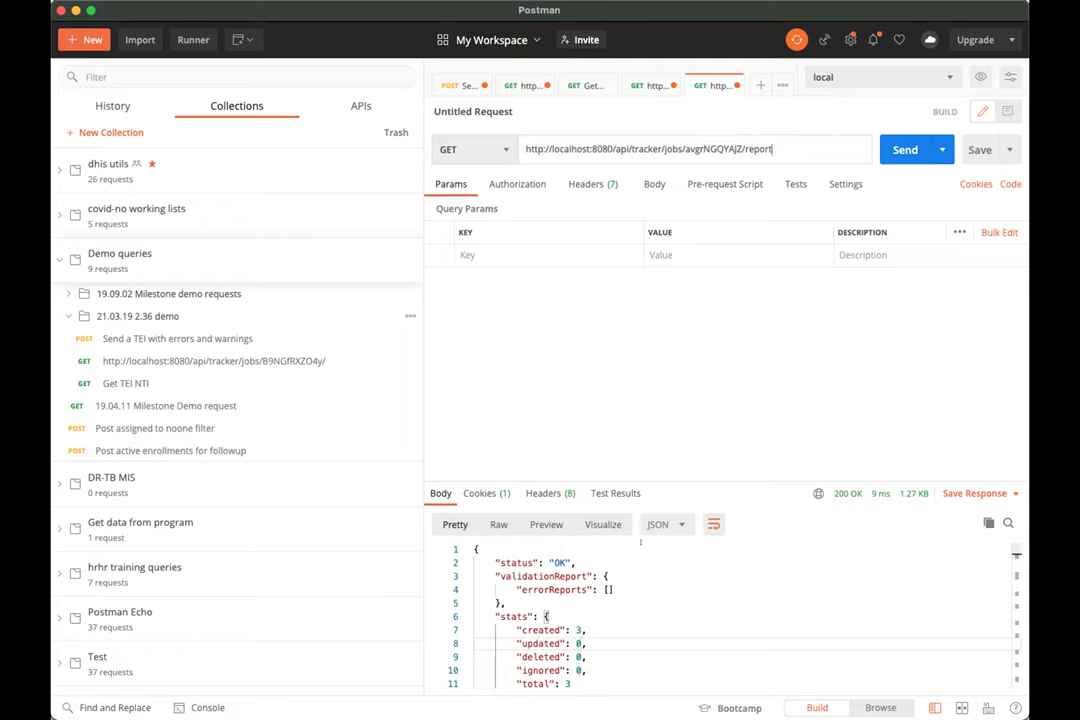
scroll(616, 636, down, 20)
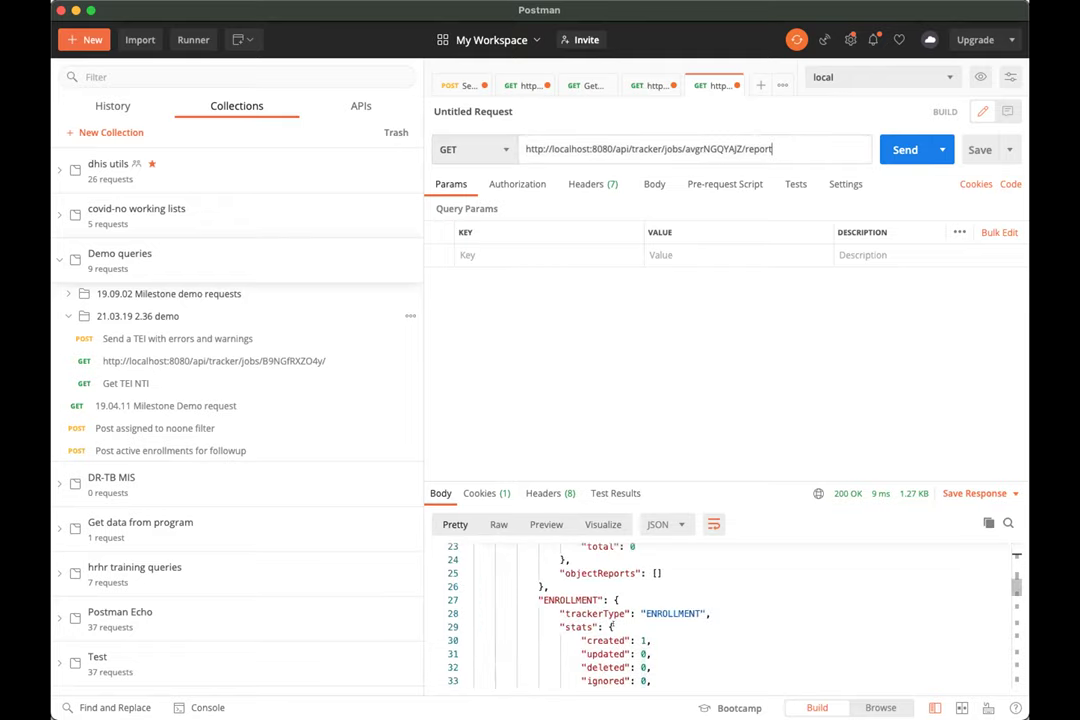
scroll(601, 627, up, 4)
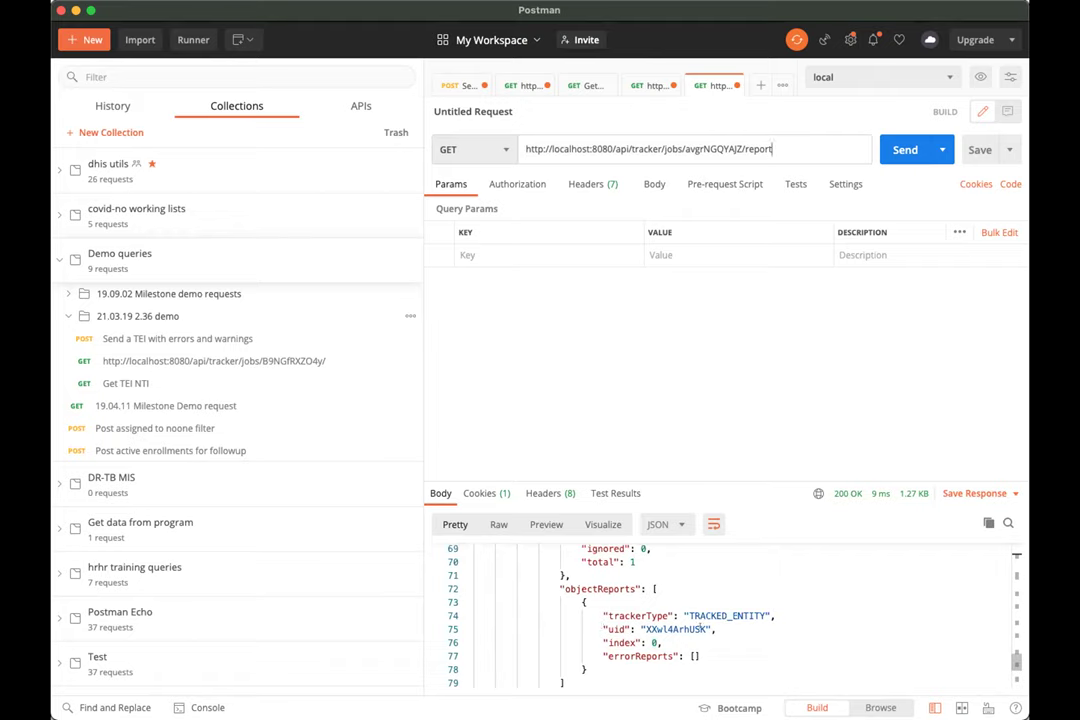
double_click(700, 629)
key(super+c)
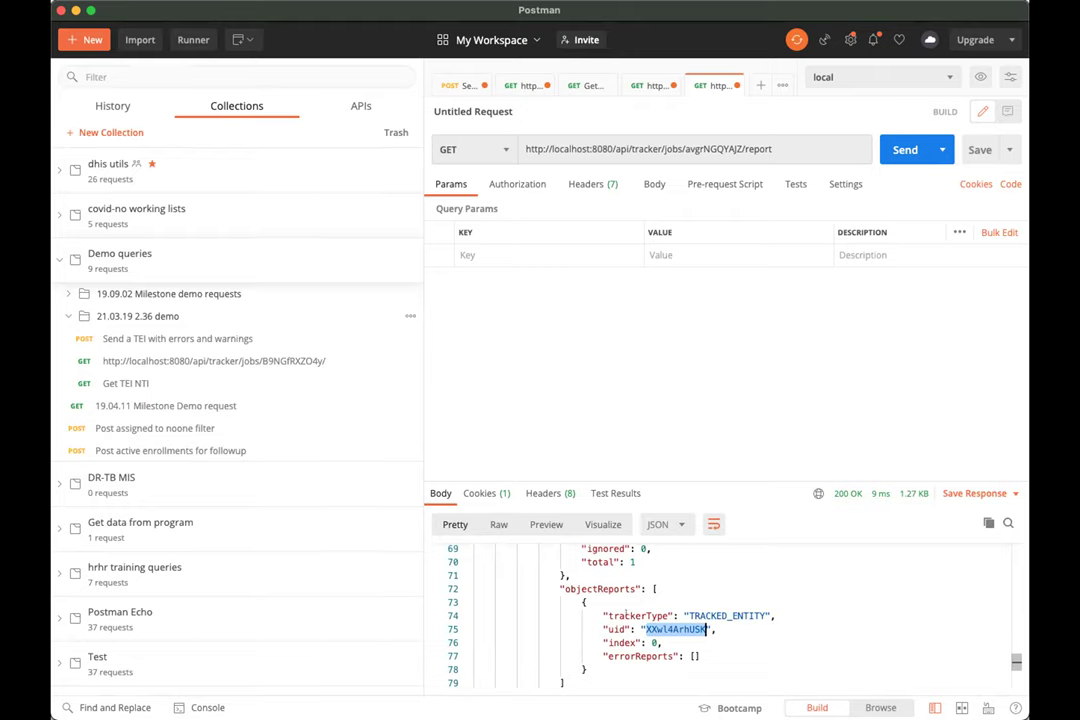
scroll(640, 601, up, 1)
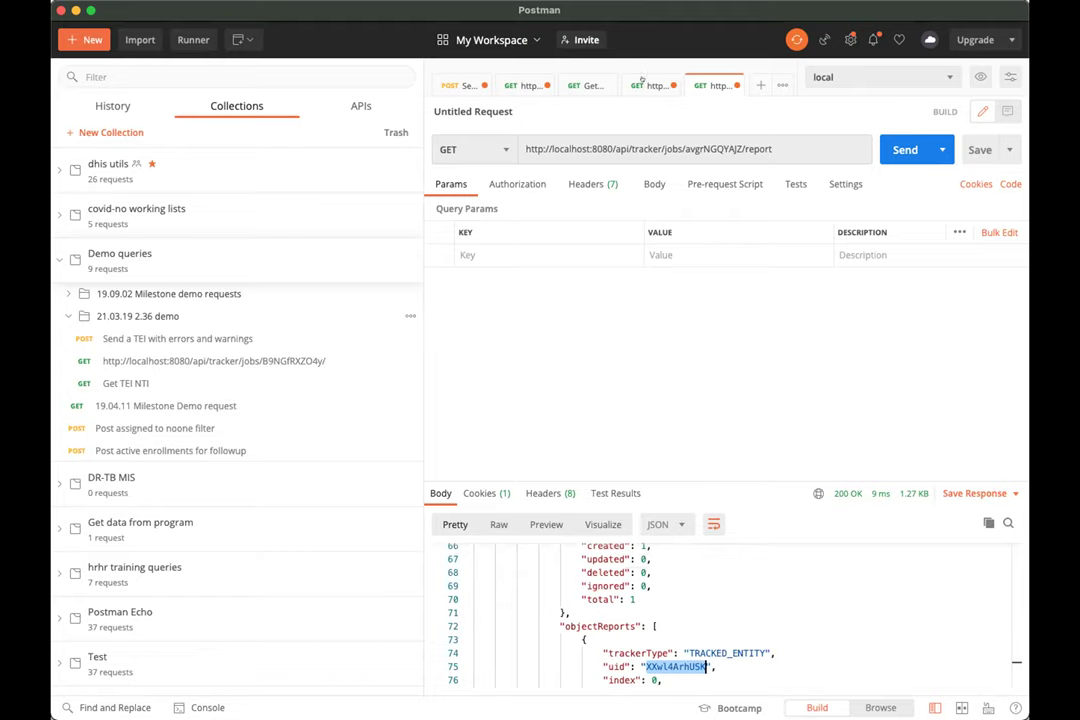
Step: In the Get TEI NTI request, replace the tracked entity ID in the URL with XXwl4ArhUSK and send it
click(645, 85)
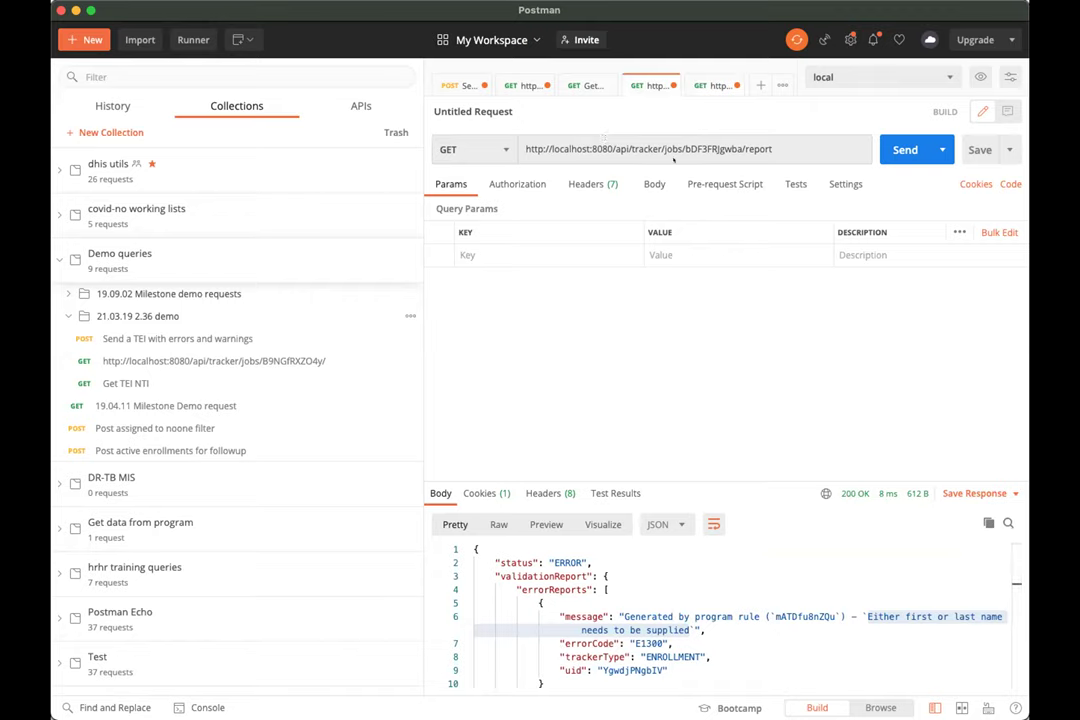
click(585, 85)
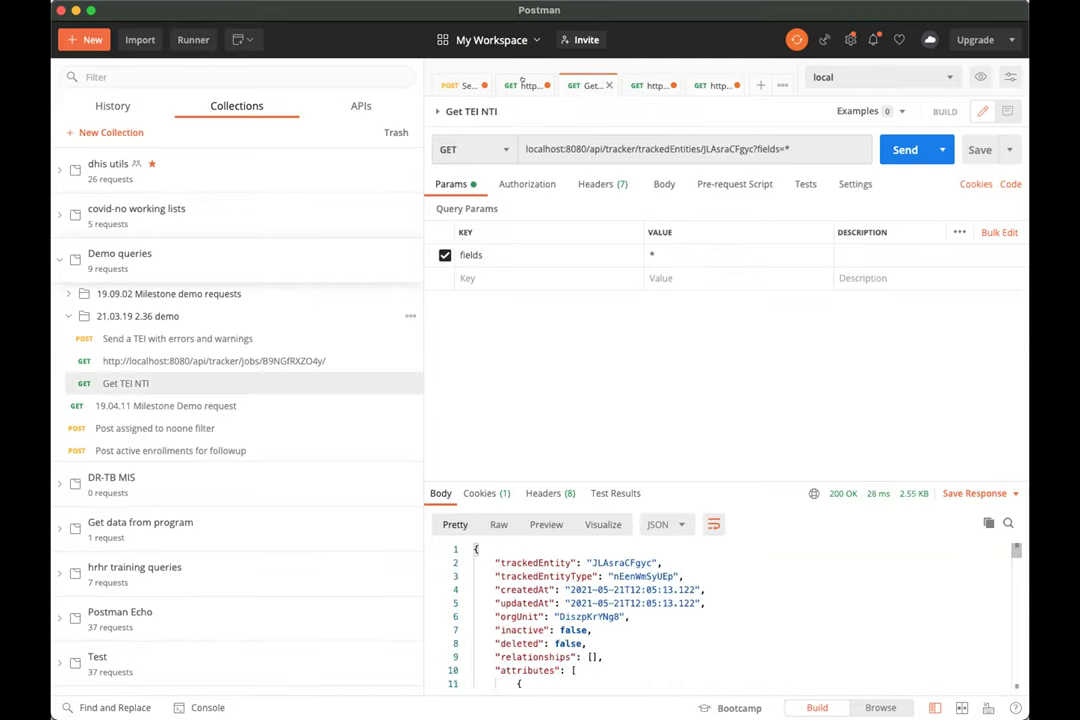
drag(703, 149, 746, 149)
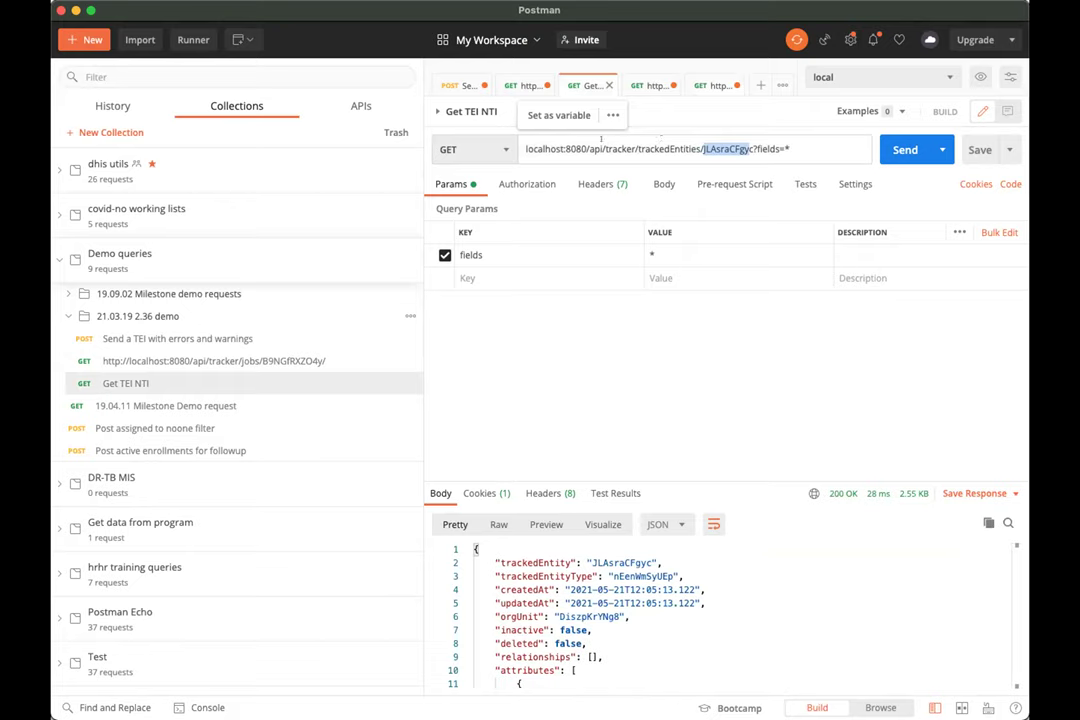
double_click(665, 139)
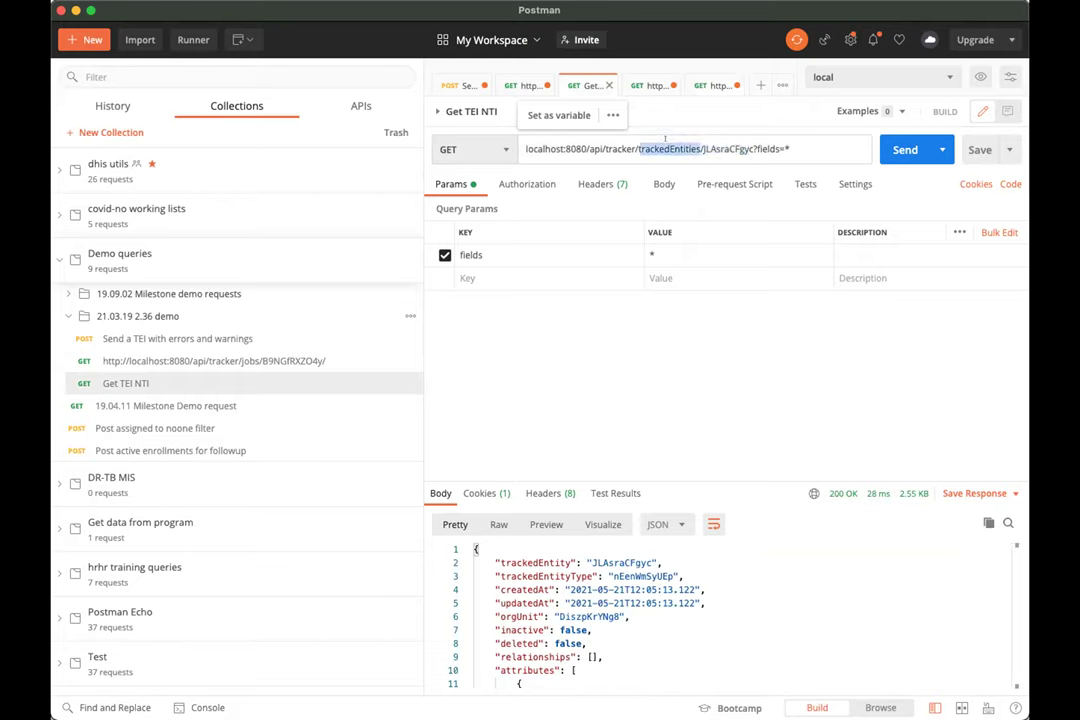
double_click(717, 148)
key(super+v)
key(super+Return)
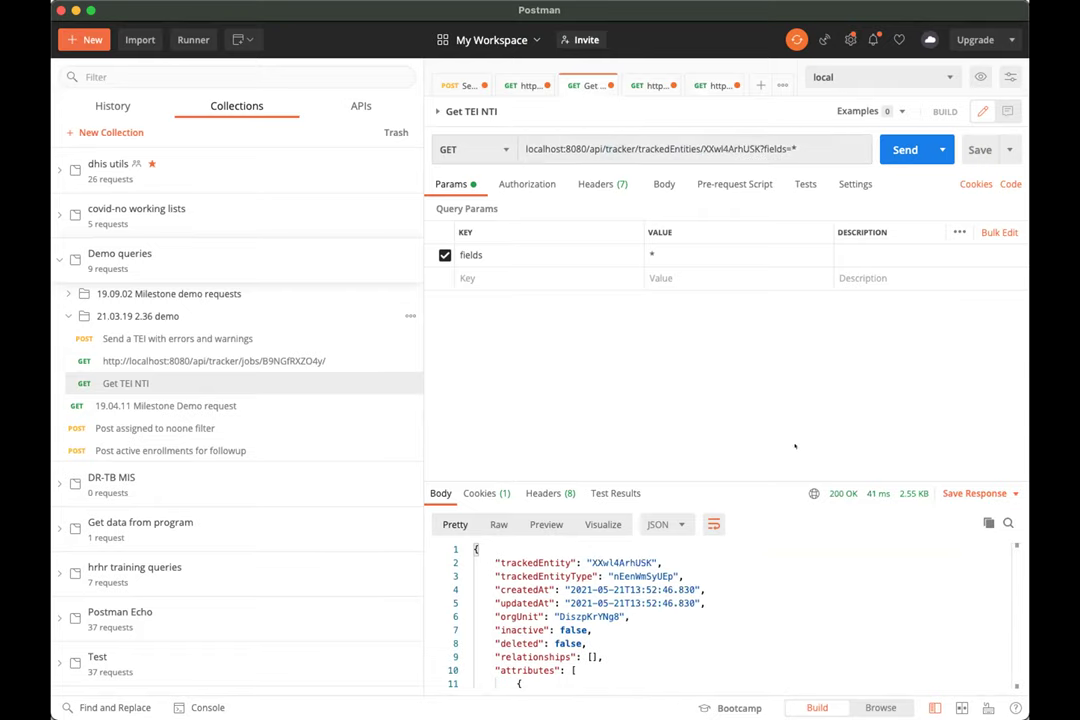
Step: Review the returned tracked entity's attributes and enrollment, and reopen the "Send a TEI with errors and warnings" request
scroll(720, 610, down, 3)
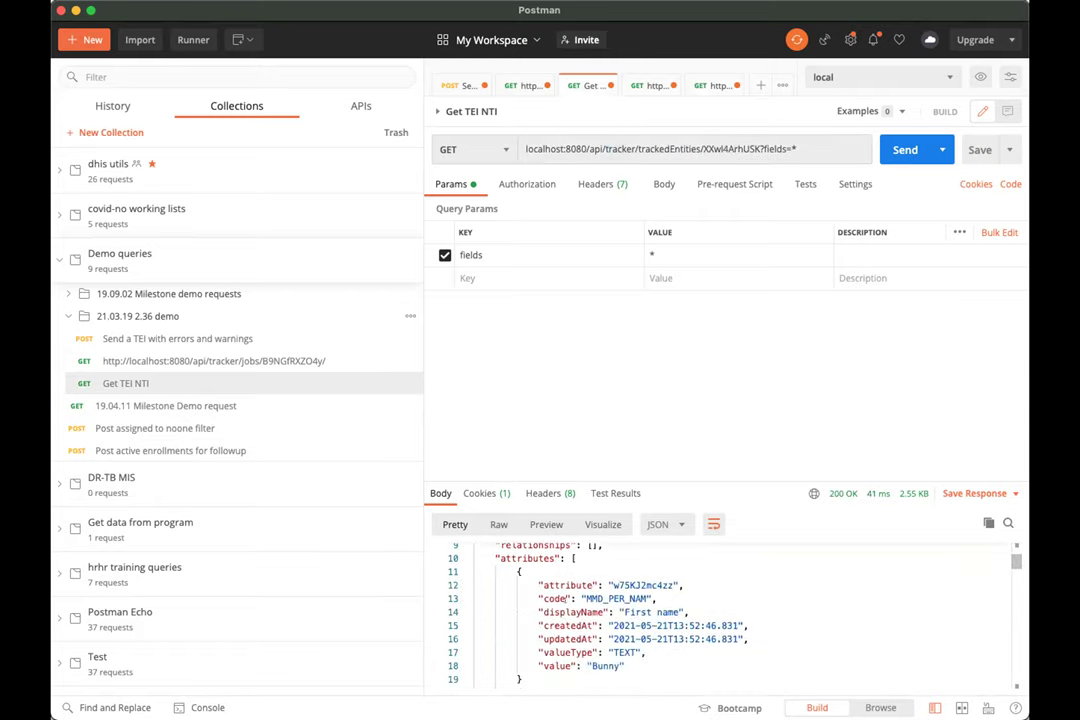
scroll(606, 612, down, 6)
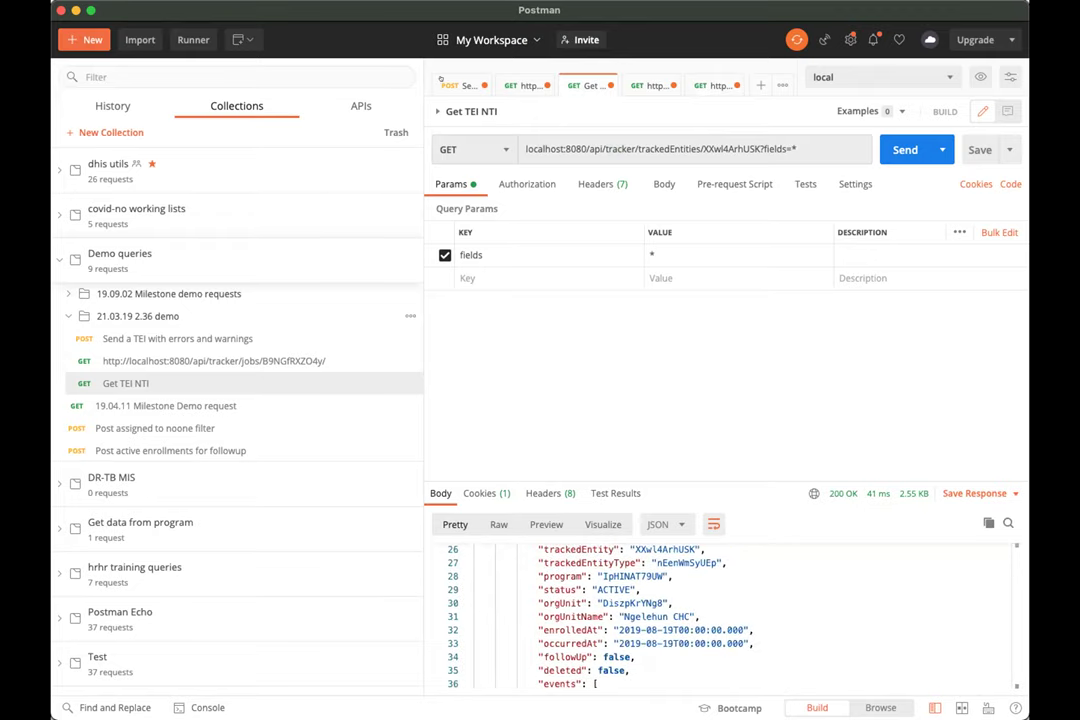
click(177, 338)
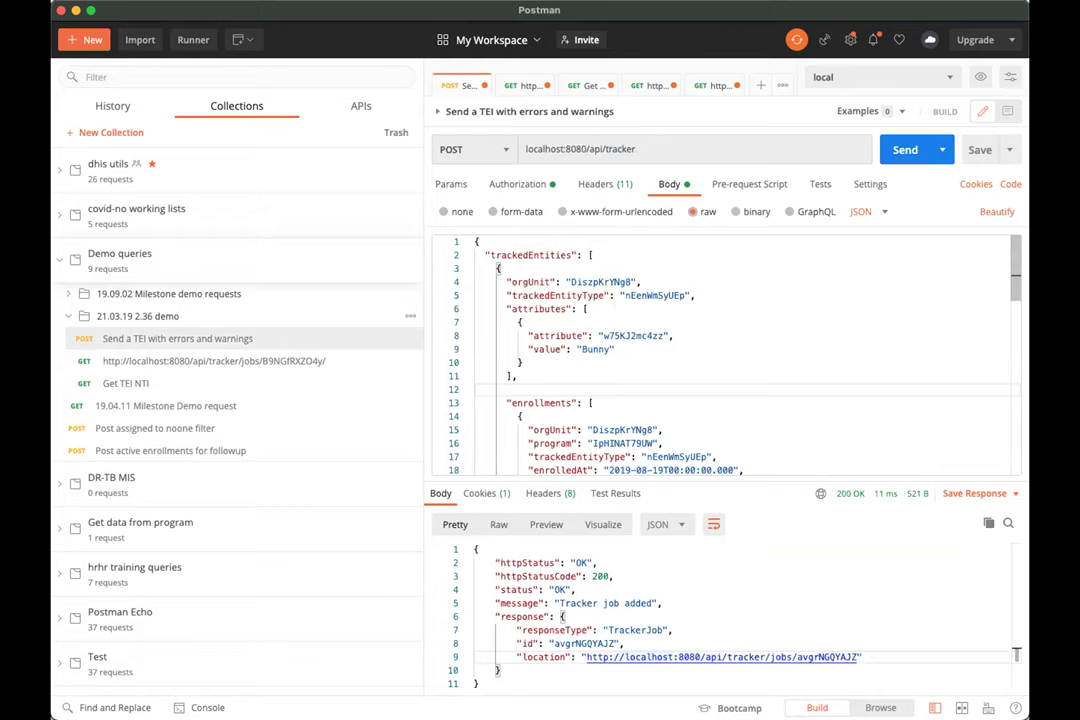
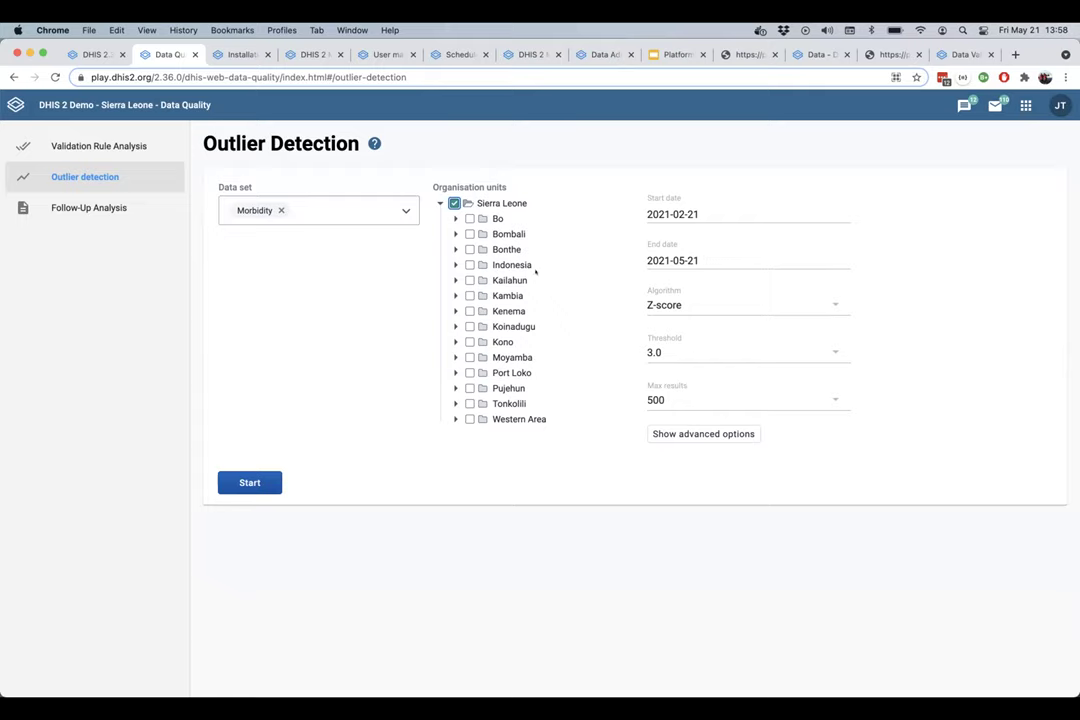
Step: In the DHIS2 Outlier Detection form, collapse Sierra Leone and review the algorithm, threshold and max results choices, keeping Z-score
click(439, 203)
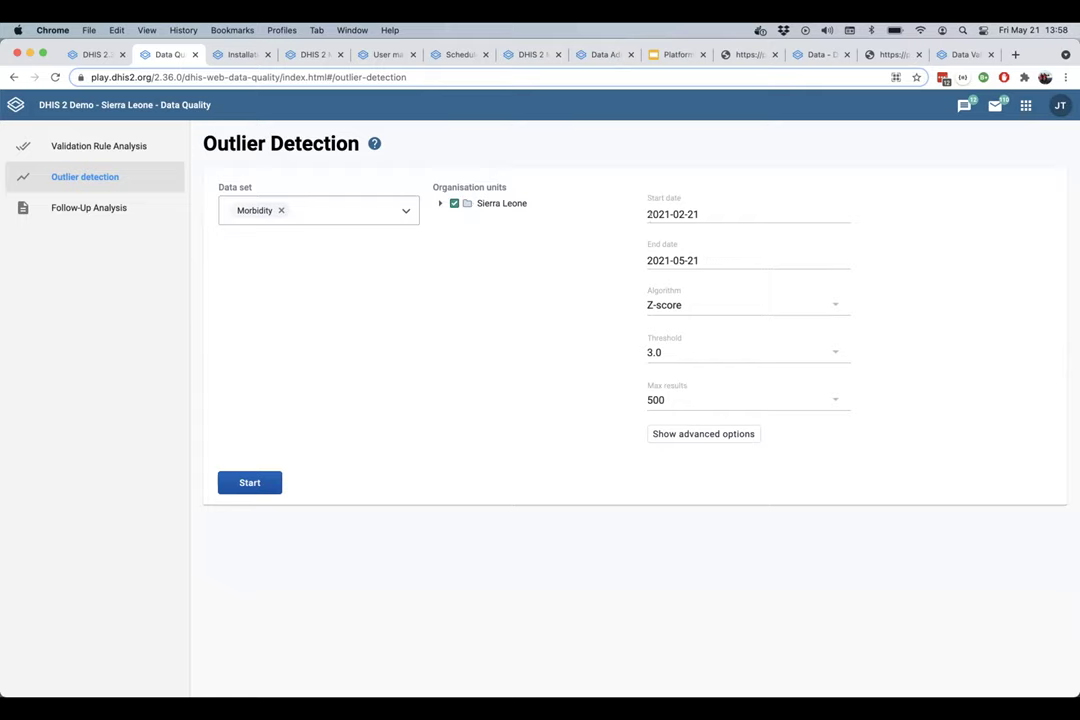
click(718, 305)
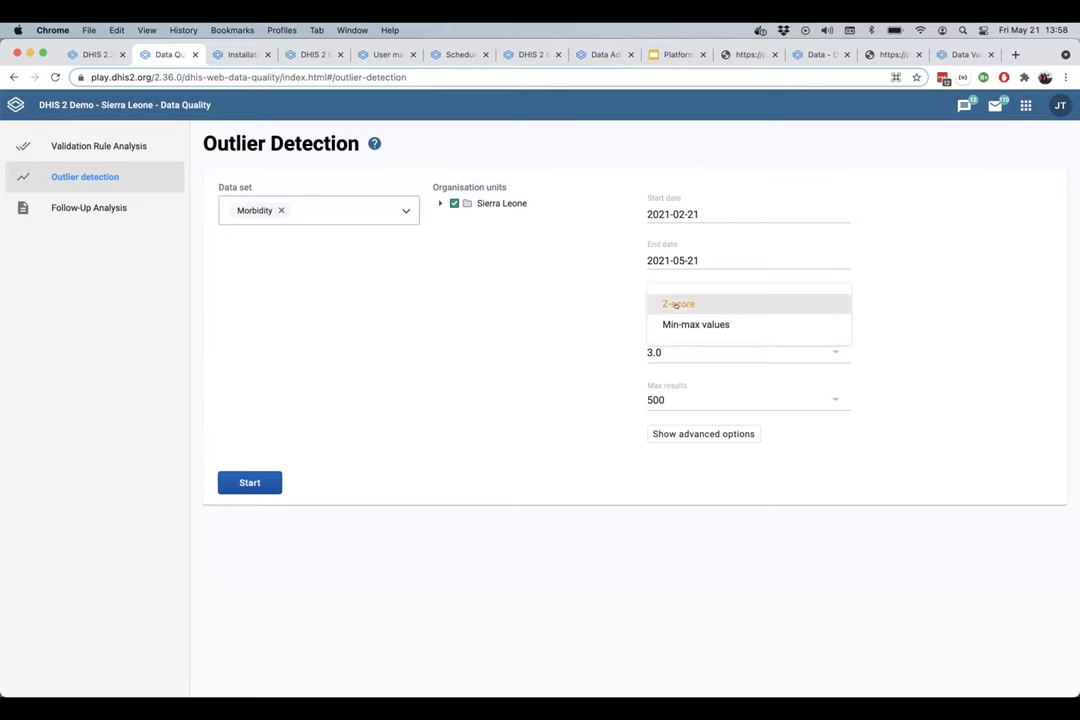
click(677, 304)
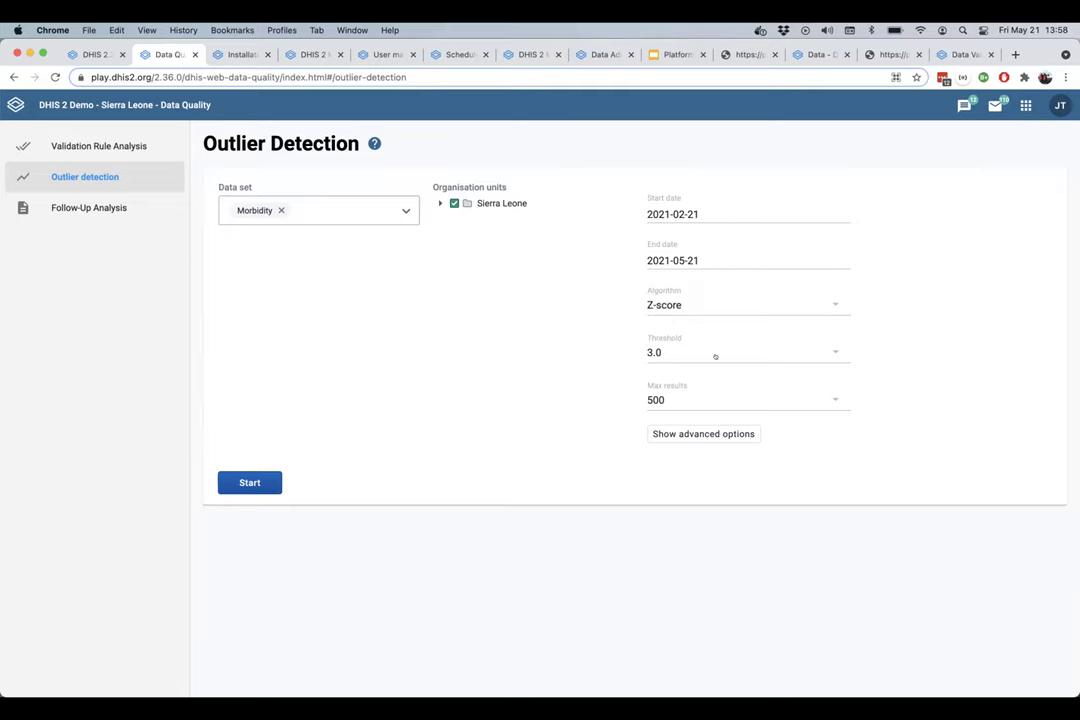
click(827, 349)
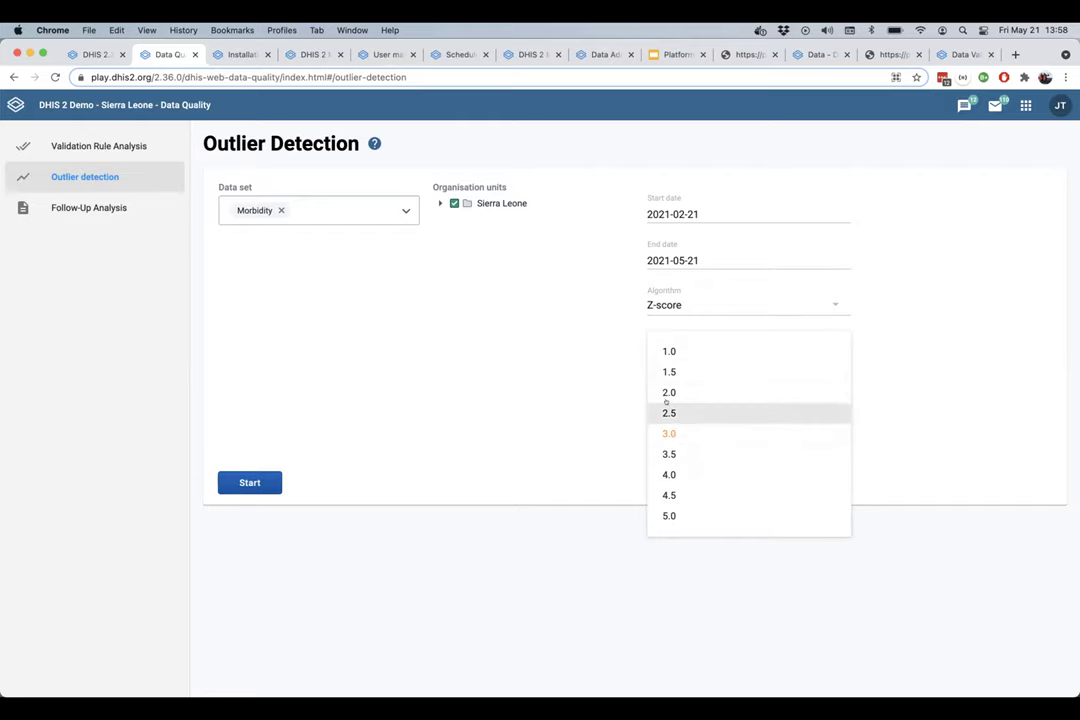
click(578, 397)
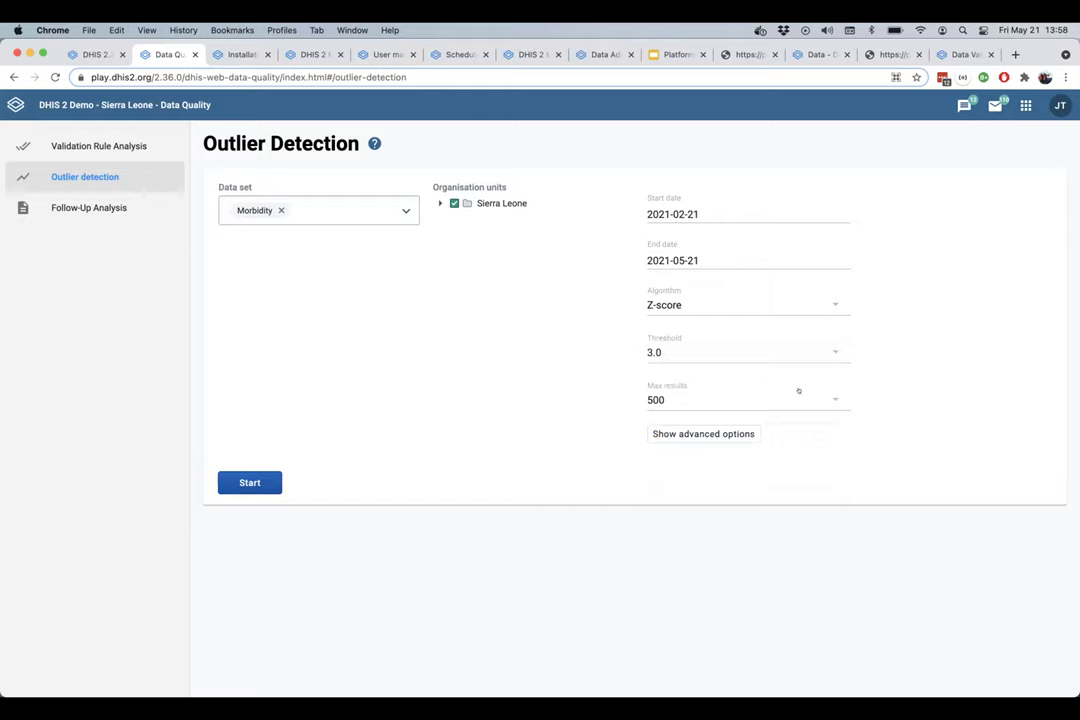
click(798, 400)
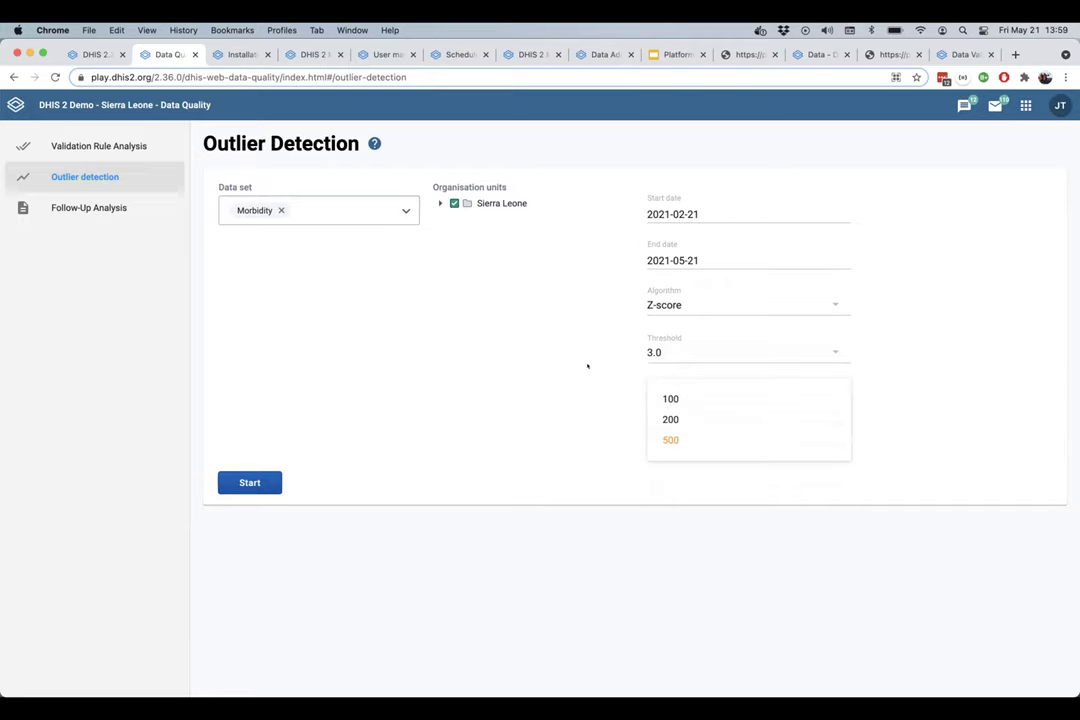
click(587, 366)
Step: Inspect the advanced outlier detection options, including the sorting choices, and hide them again
click(722, 436)
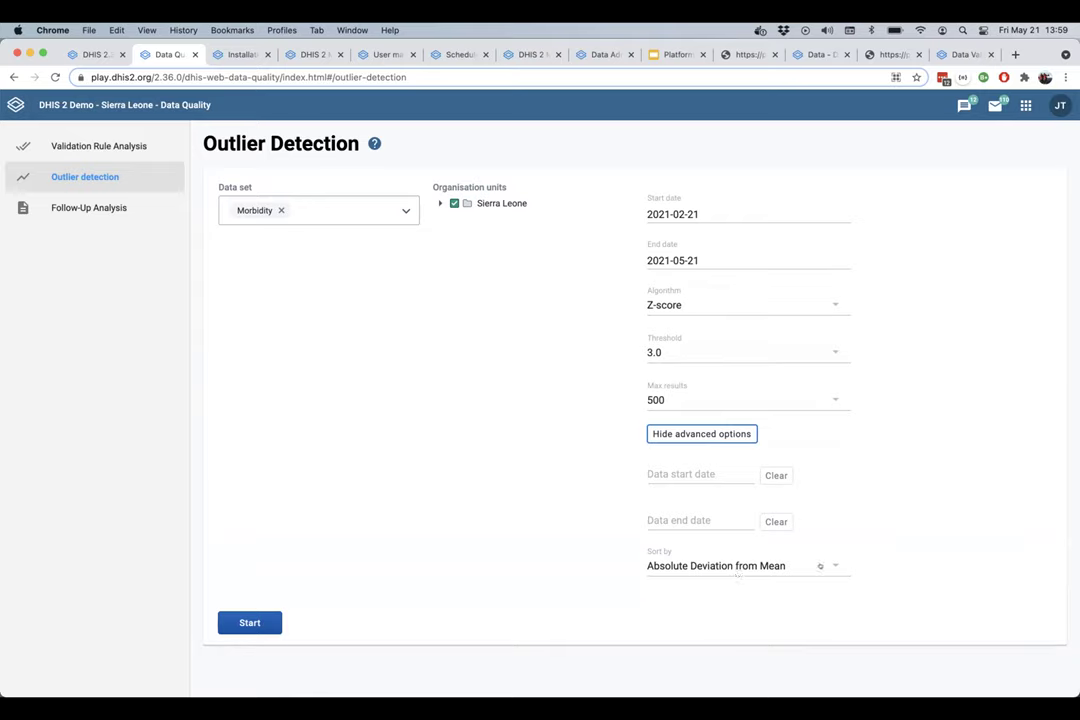
click(820, 566)
click(694, 415)
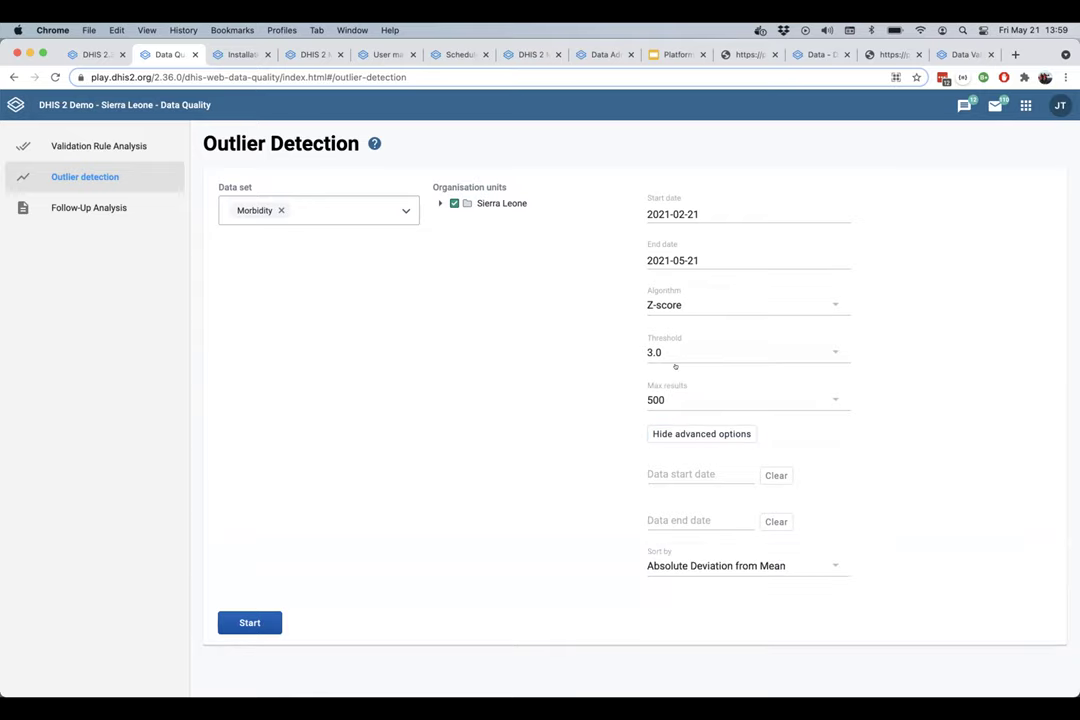
click(681, 433)
click(681, 433)
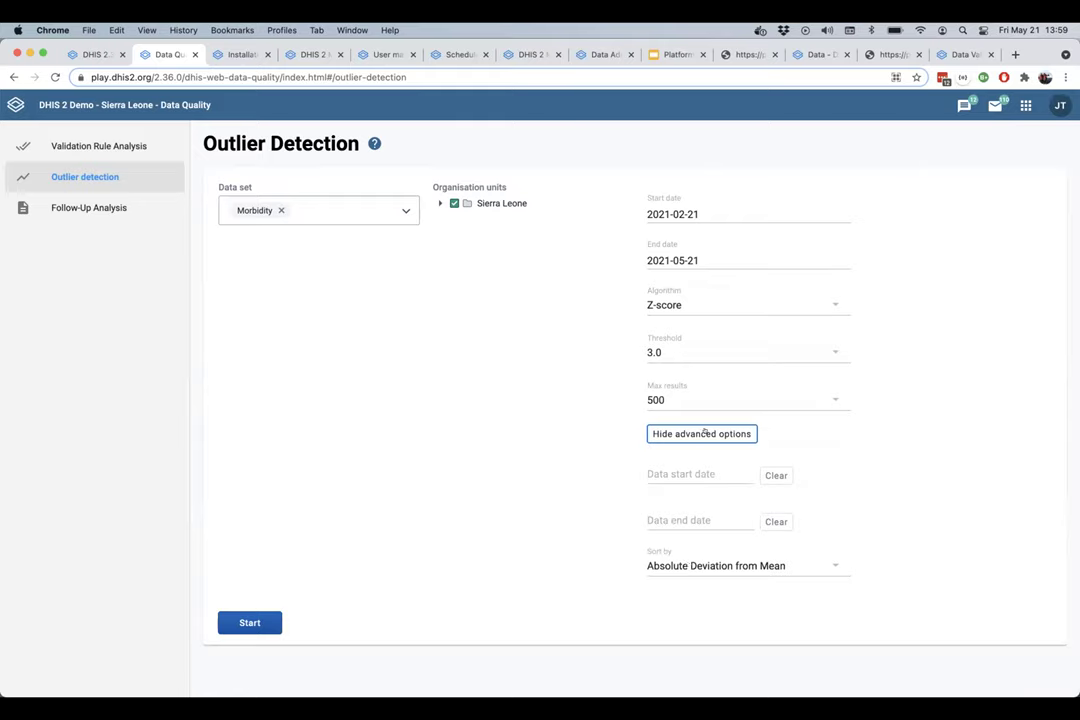
click(704, 433)
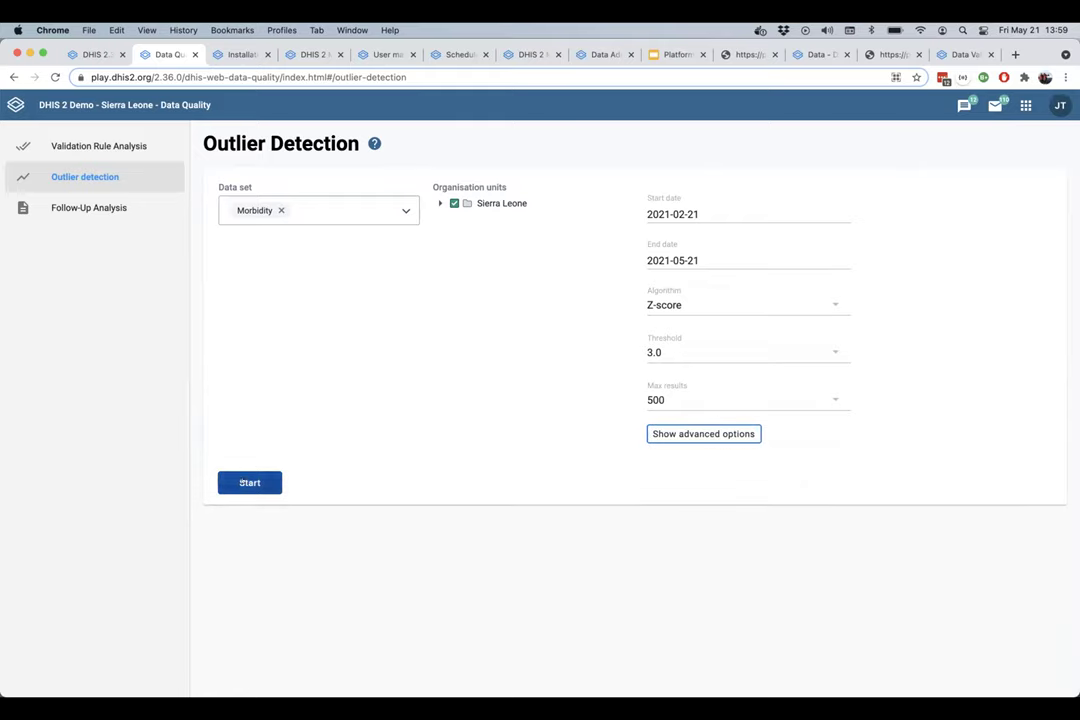
Step: Run outlier detection on the Morbidity data set for Sierra Leone and look over the results
click(243, 484)
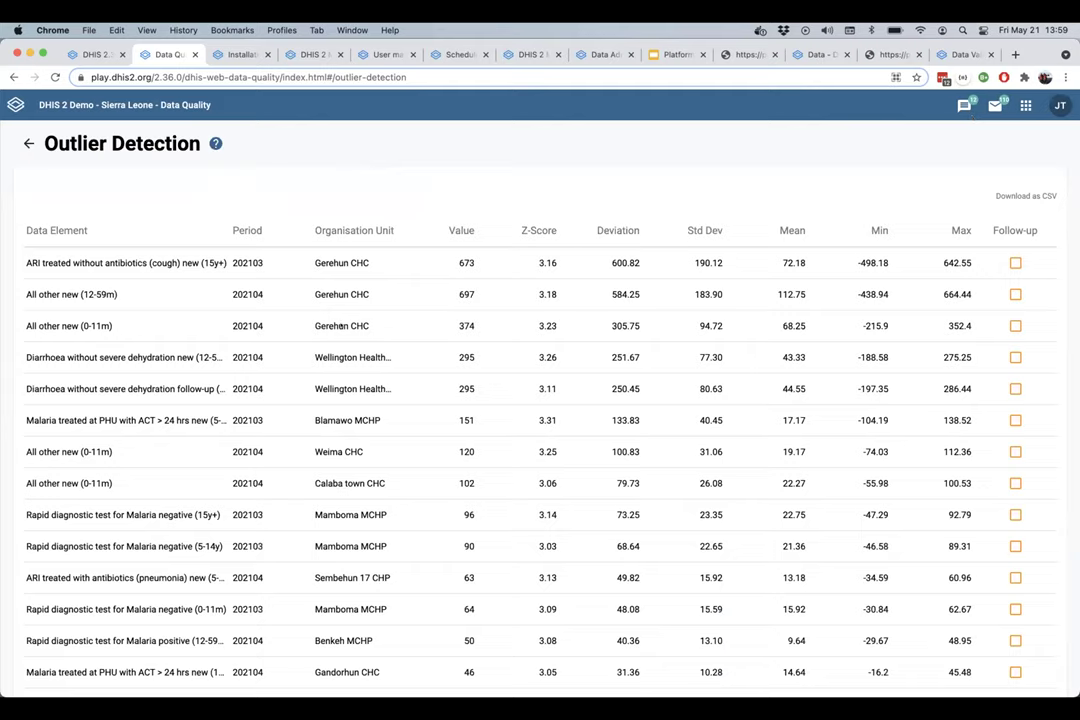
scroll(400, 350, down, 1)
scroll(470, 380, up, 1)
Step: Mark Gerehun CHC's "ARI treated without antibiotics (cough) new (15y+)" and "All other new (12-59m)" outliers for follow-up
click(1015, 262)
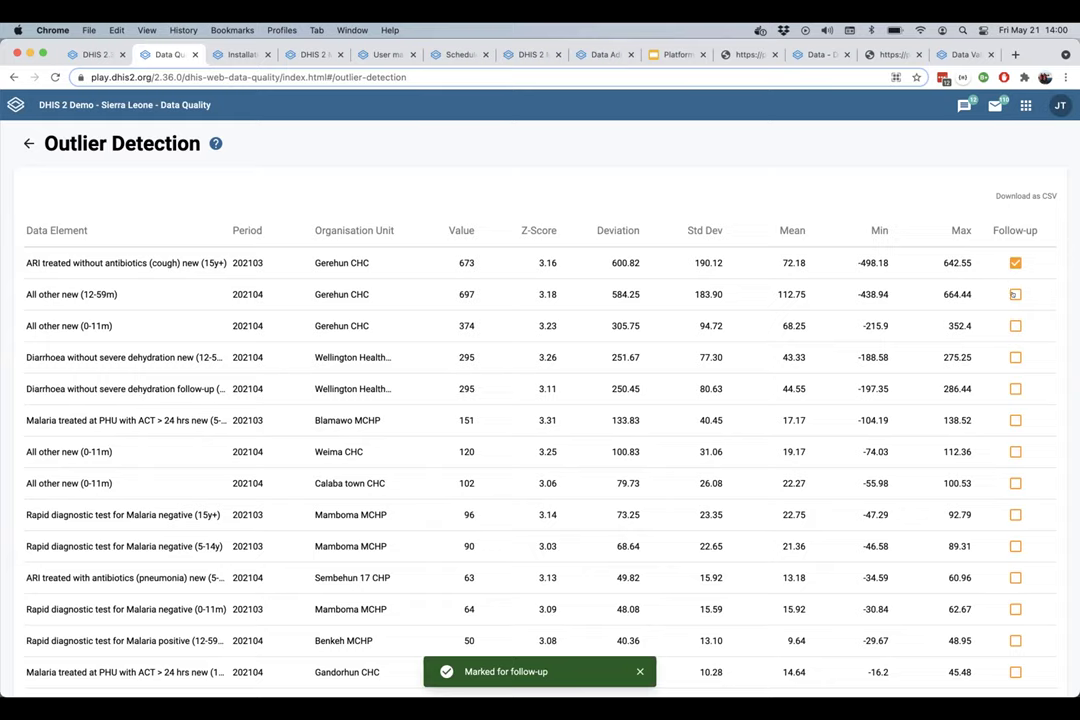
click(1015, 294)
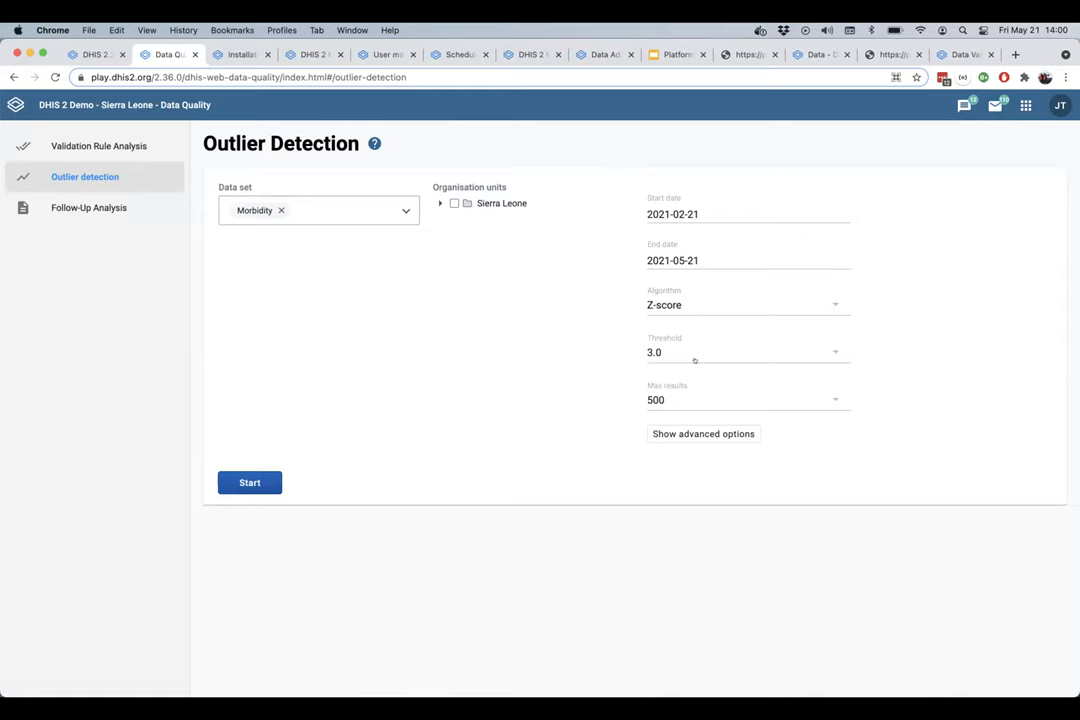
Step: Show the advanced outlier detection options, set sorting to Z-score and open the data start date calendar
click(705, 433)
click(684, 562)
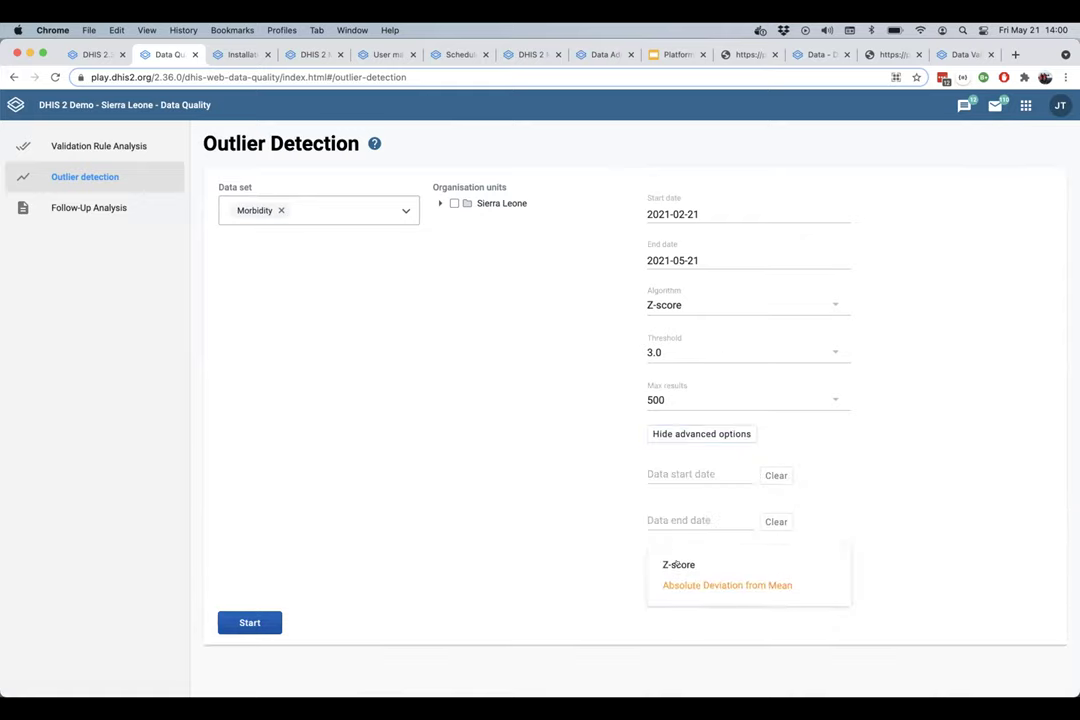
click(684, 560)
click(735, 562)
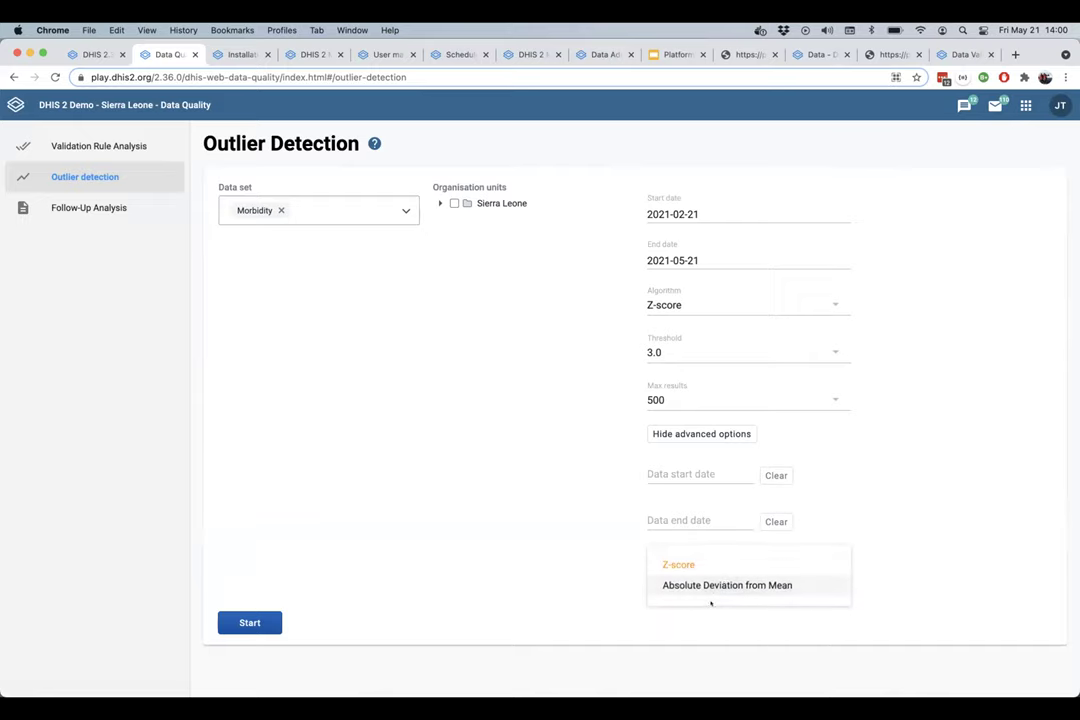
click(540, 555)
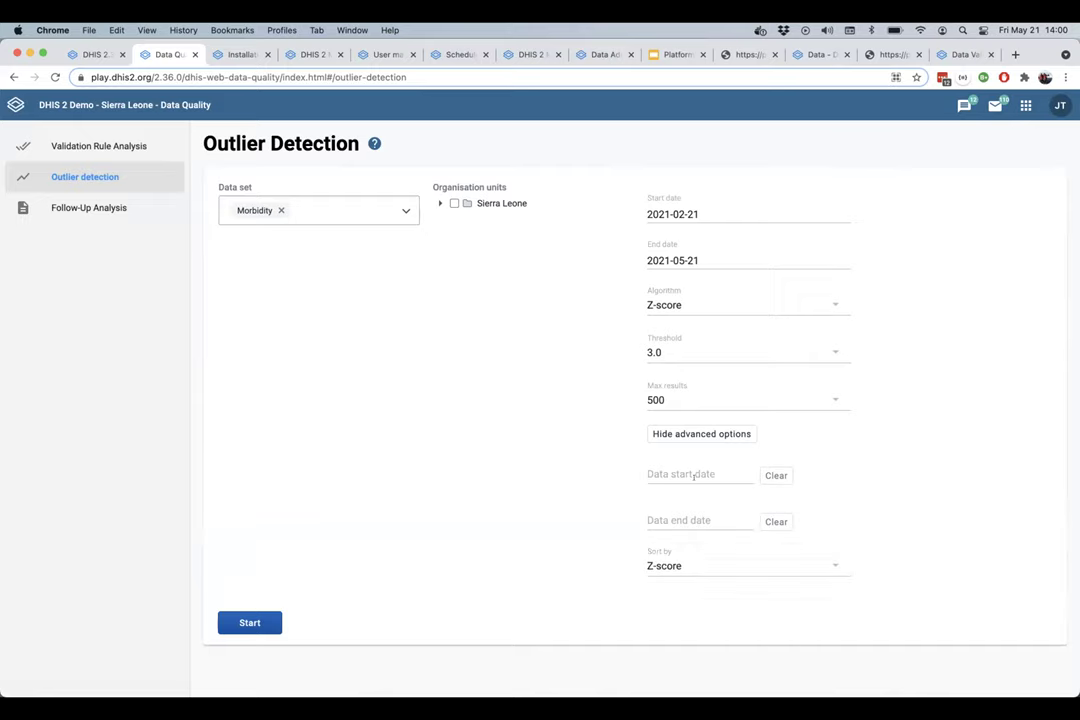
click(691, 470)
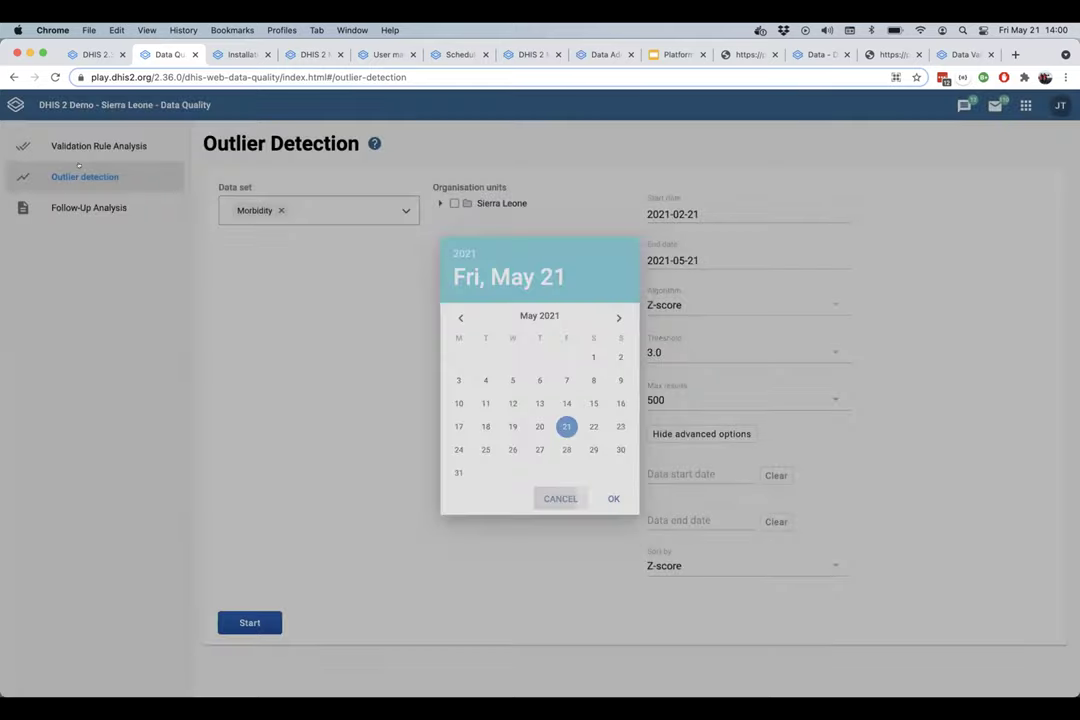
Step: Run a follow-up analysis on the Morbidity data set with Sierra Leone as the parent organisation unit
click(65, 173)
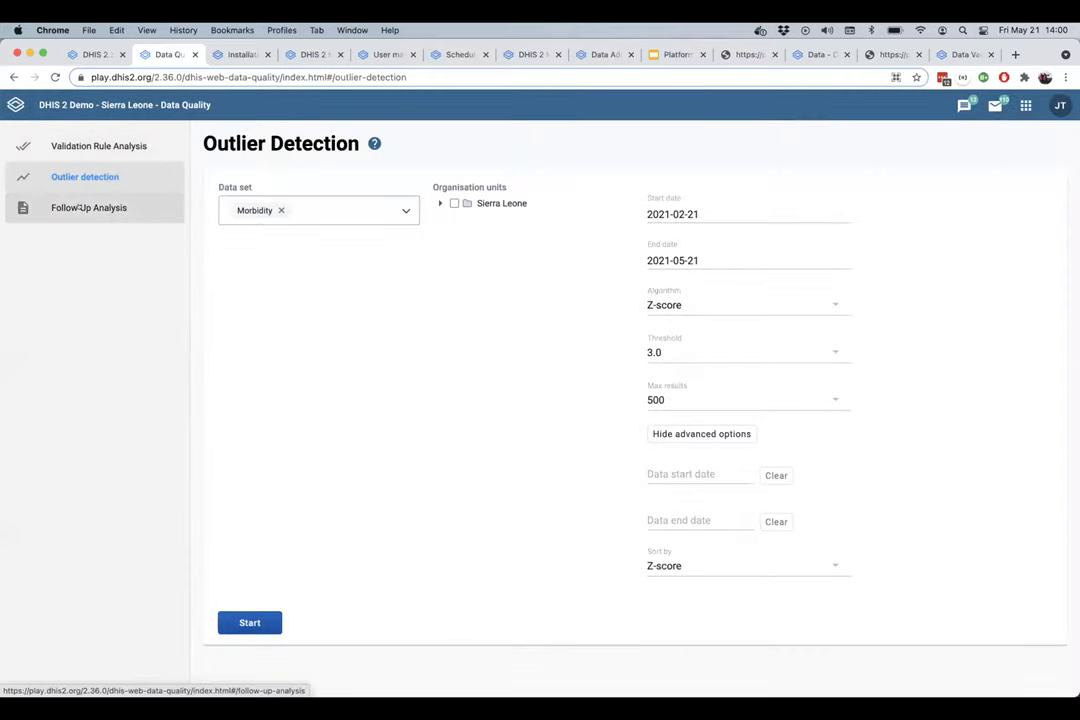
click(79, 207)
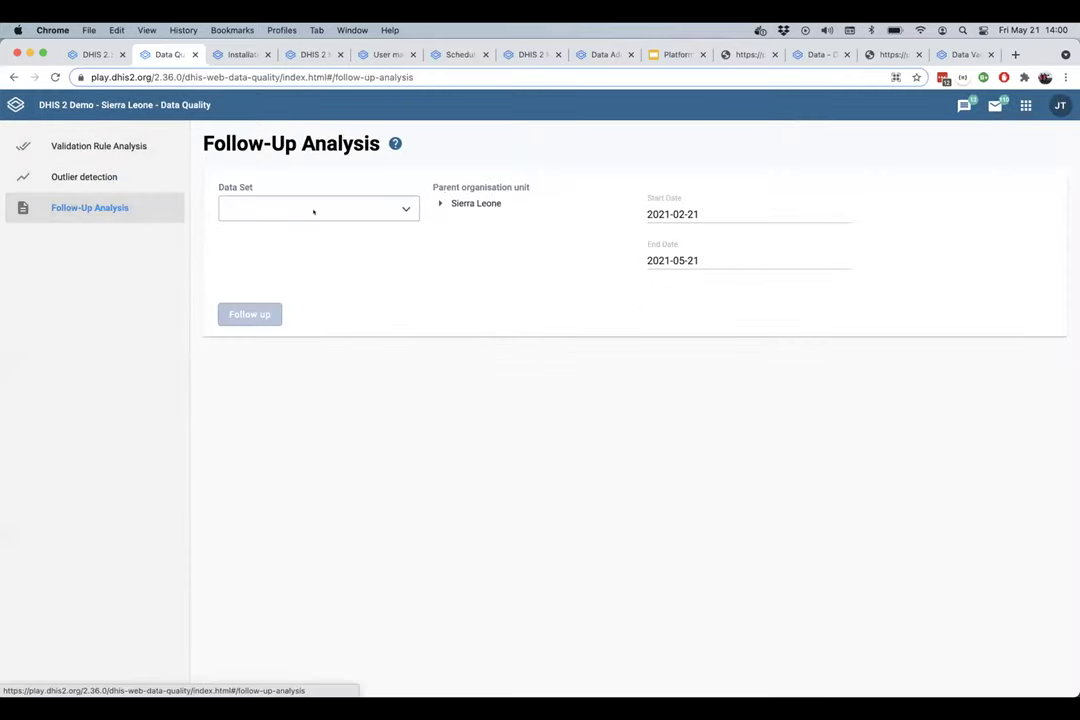
click(313, 211)
text(morb)
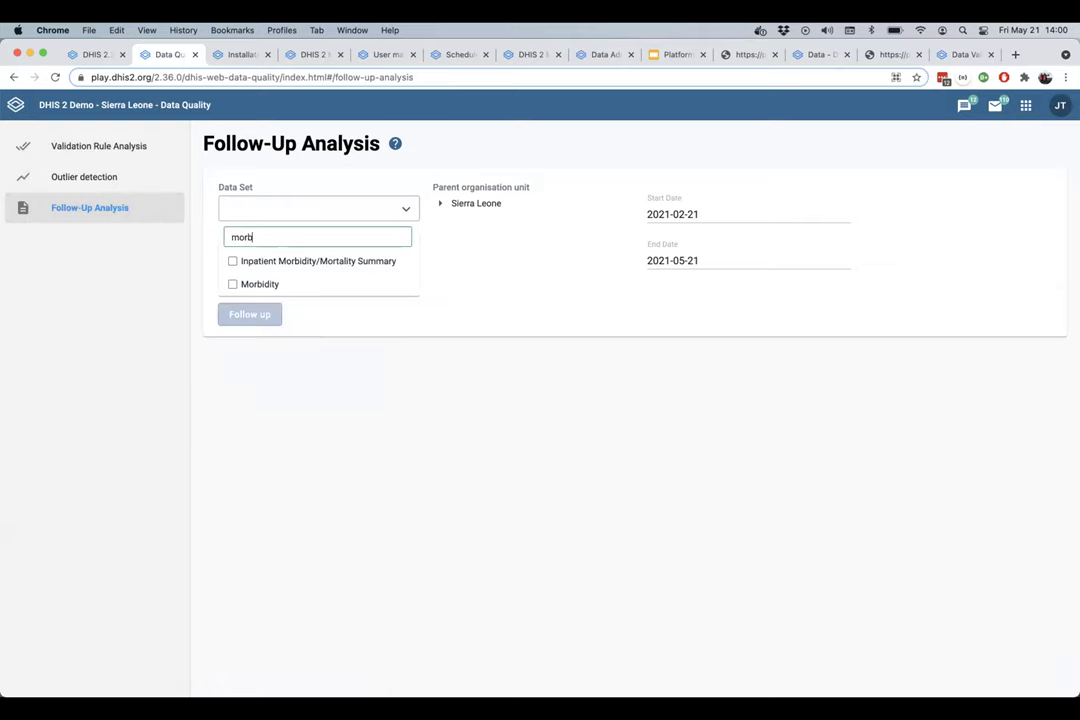
click(292, 284)
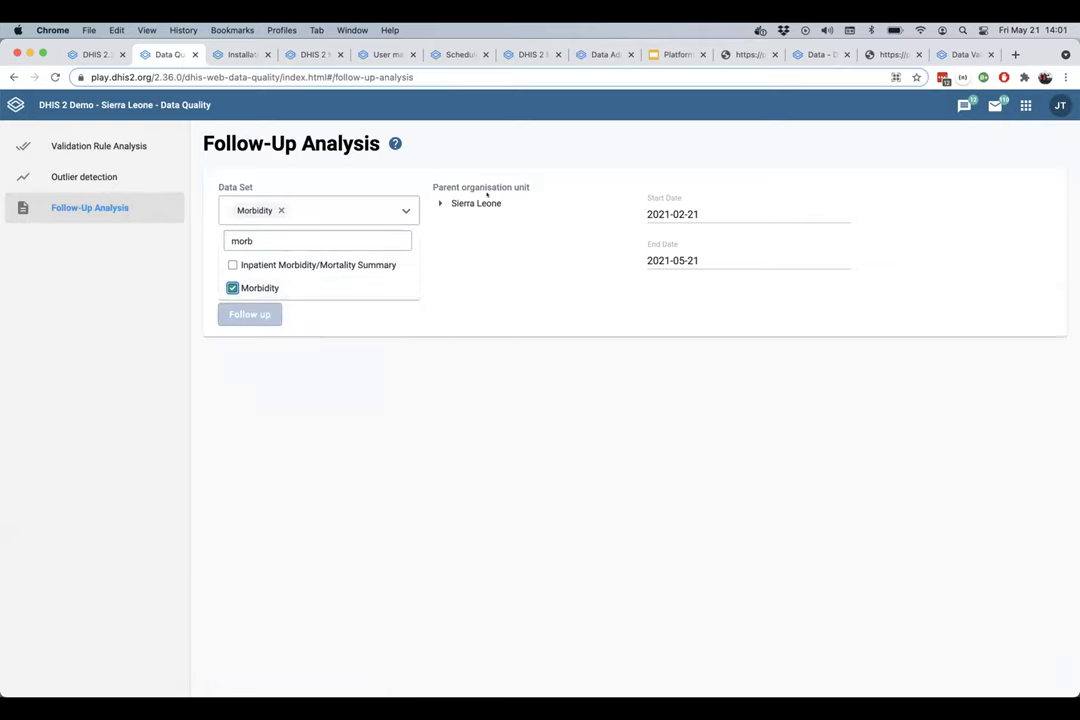
click(403, 224)
click(470, 203)
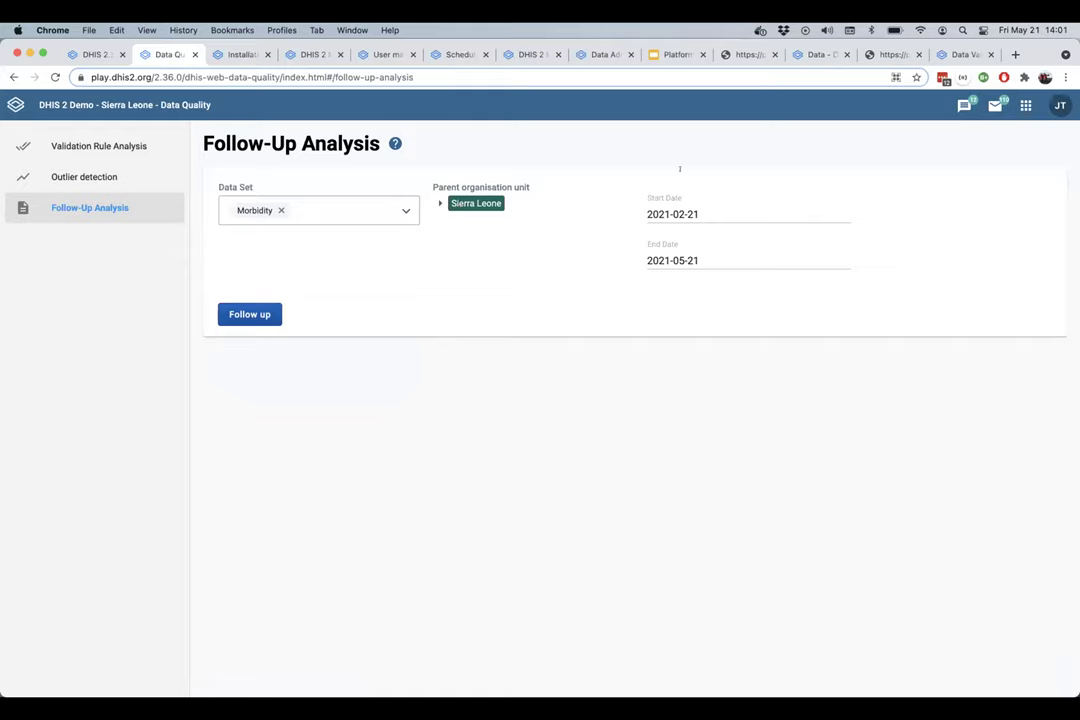
click(256, 312)
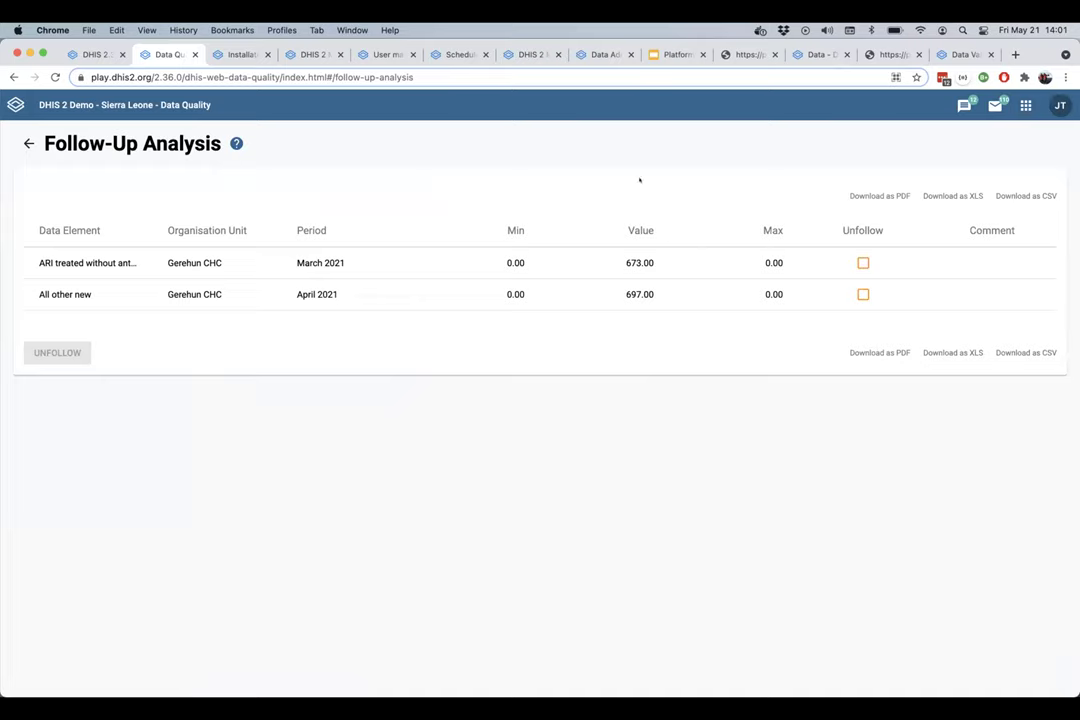
Step: Unfollow Gerehun CHC's "ARI treated without antibiotics" value for March 2021 and "All other new" value for April 2021
click(862, 262)
click(863, 294)
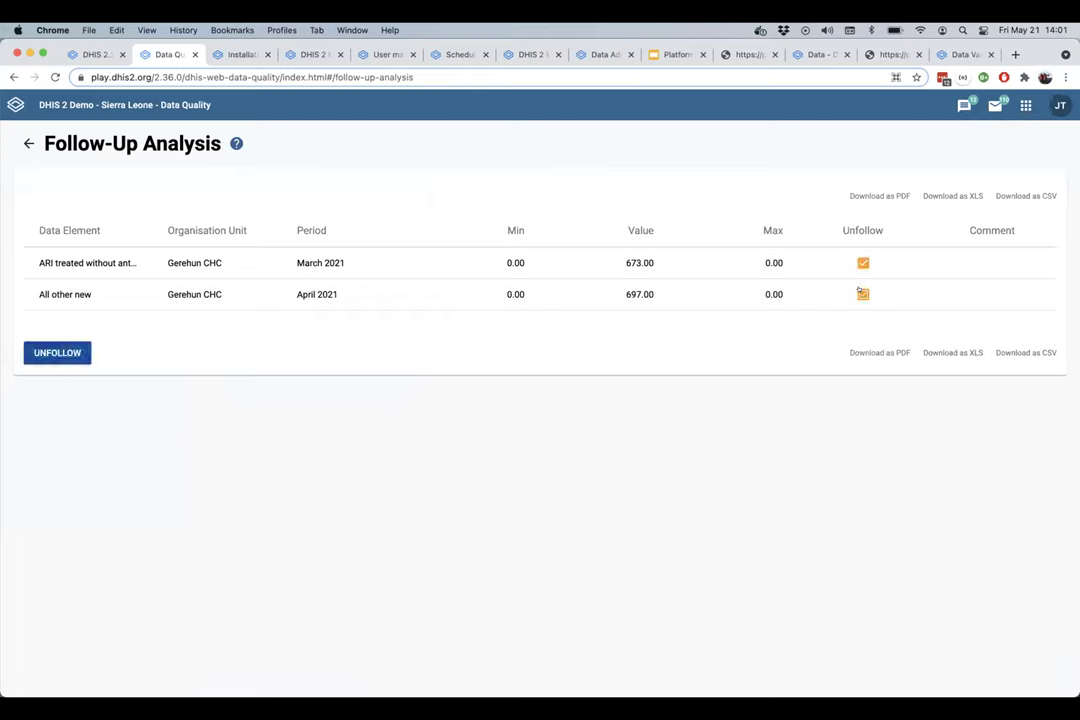
click(68, 350)
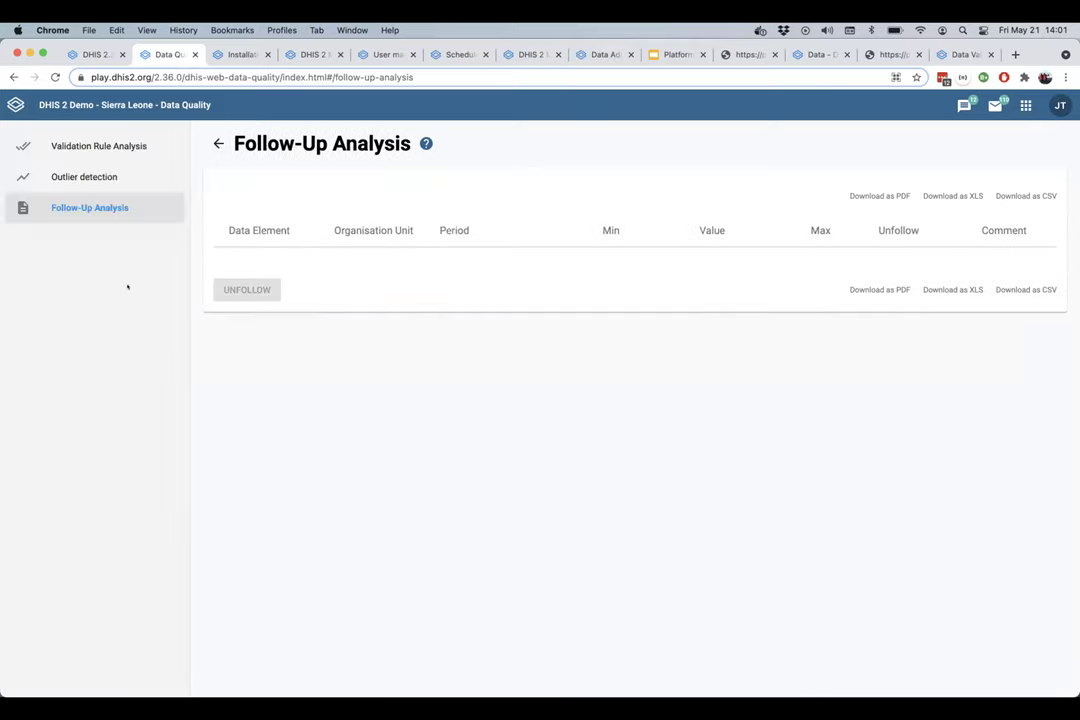
Step: Go back to the Outlier Detection form and switch to the Platform Features section of the DHIS 2.36 overview page
click(84, 176)
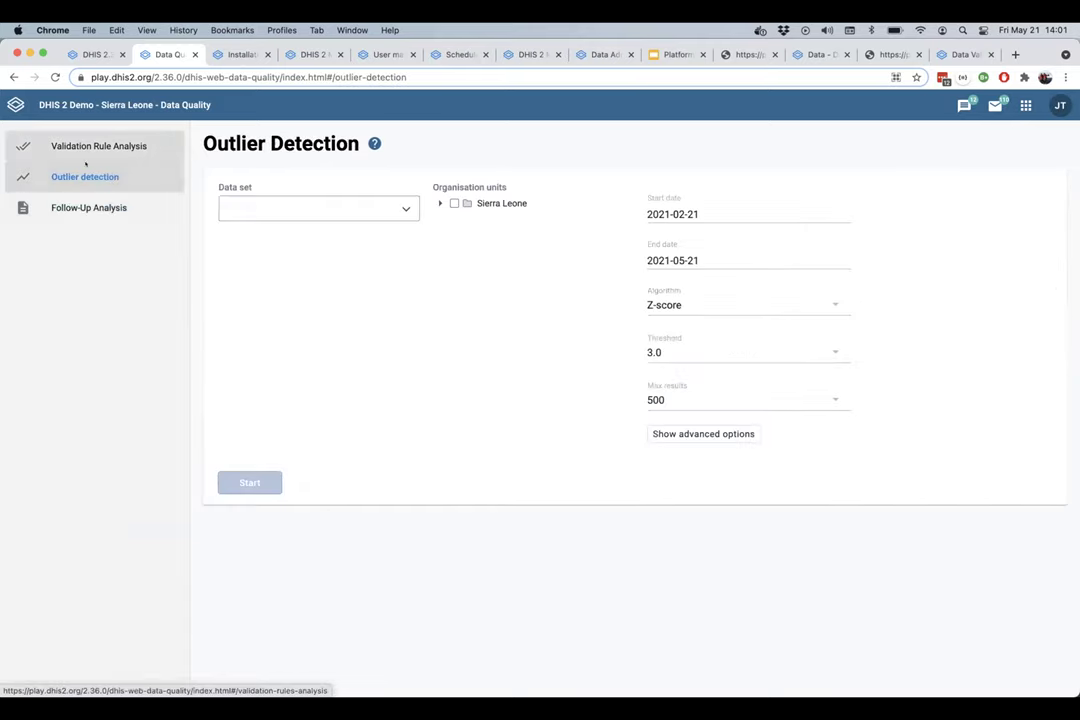
click(86, 162)
click(66, 174)
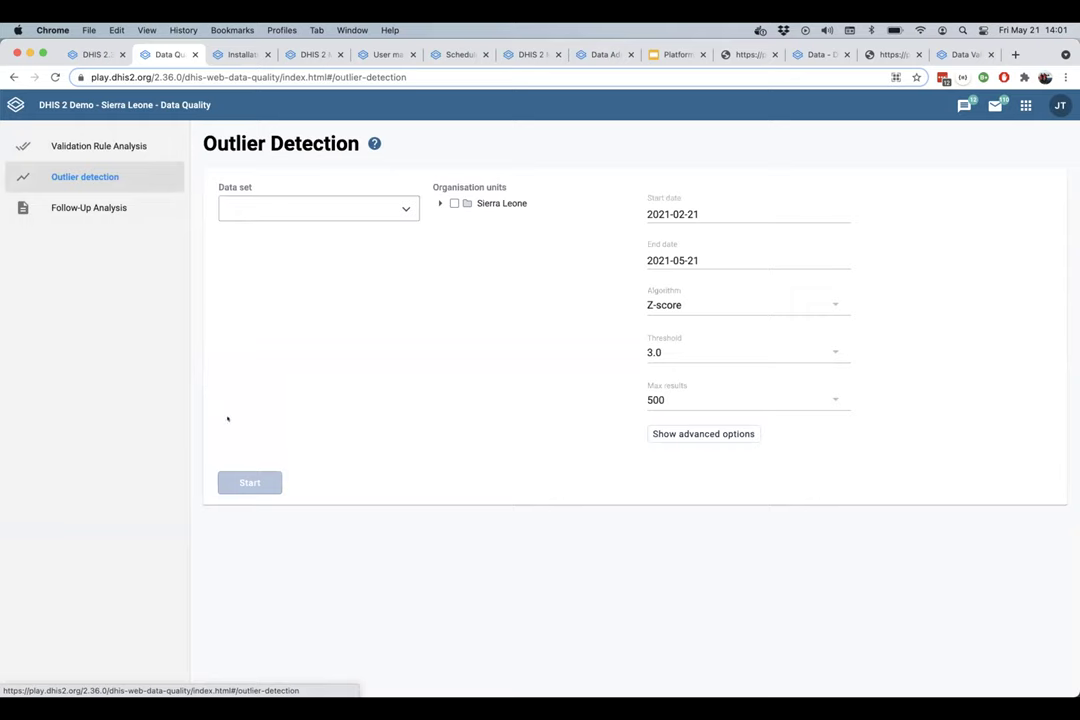
key(ctrl+shift+Tab)
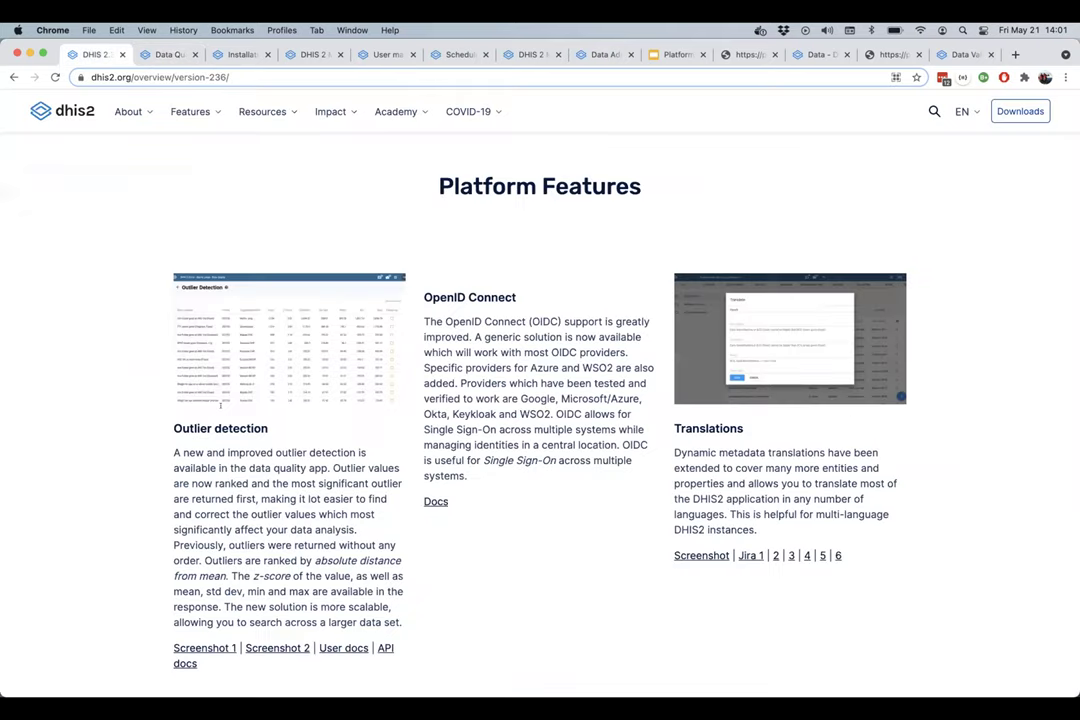
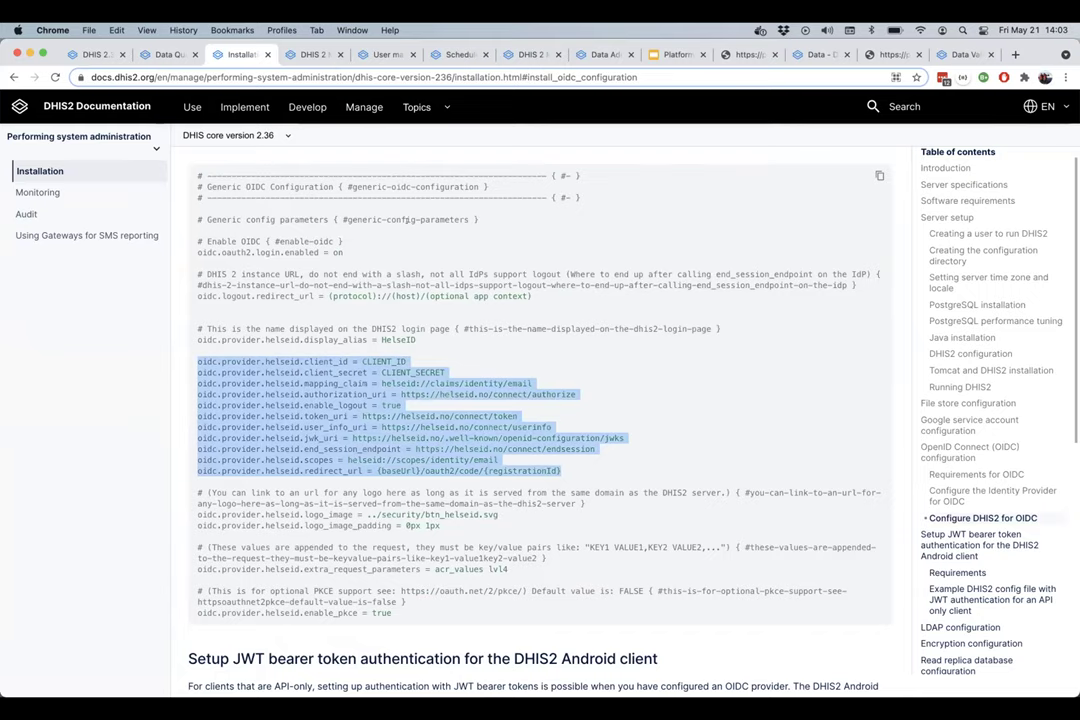
Step: Read the generic OIDC provider section of the installation documentation and return to the 2.36 overview page
scroll(405, 219, up, 4)
click(475, 220)
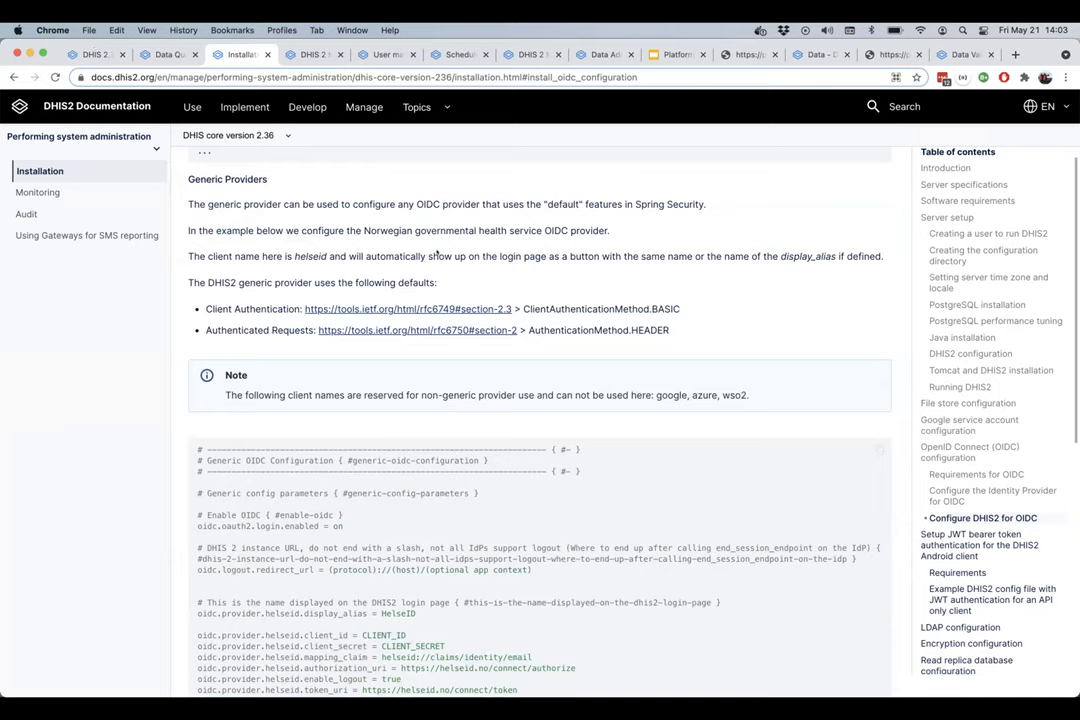
scroll(537, 325, down, 1)
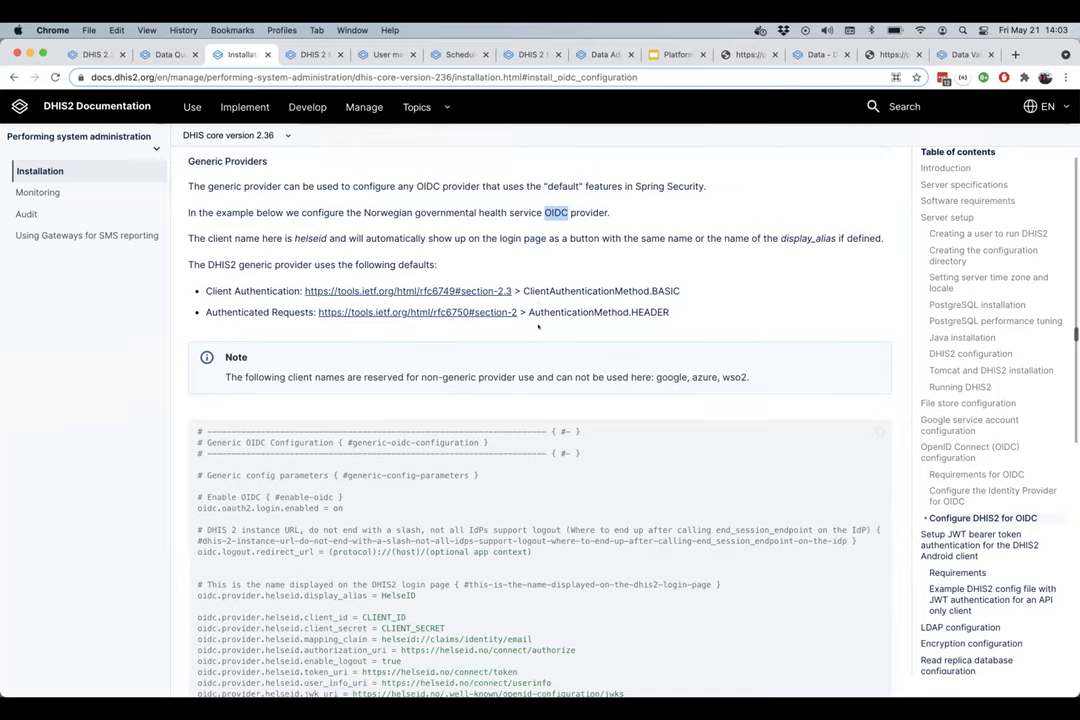
key(super+1)
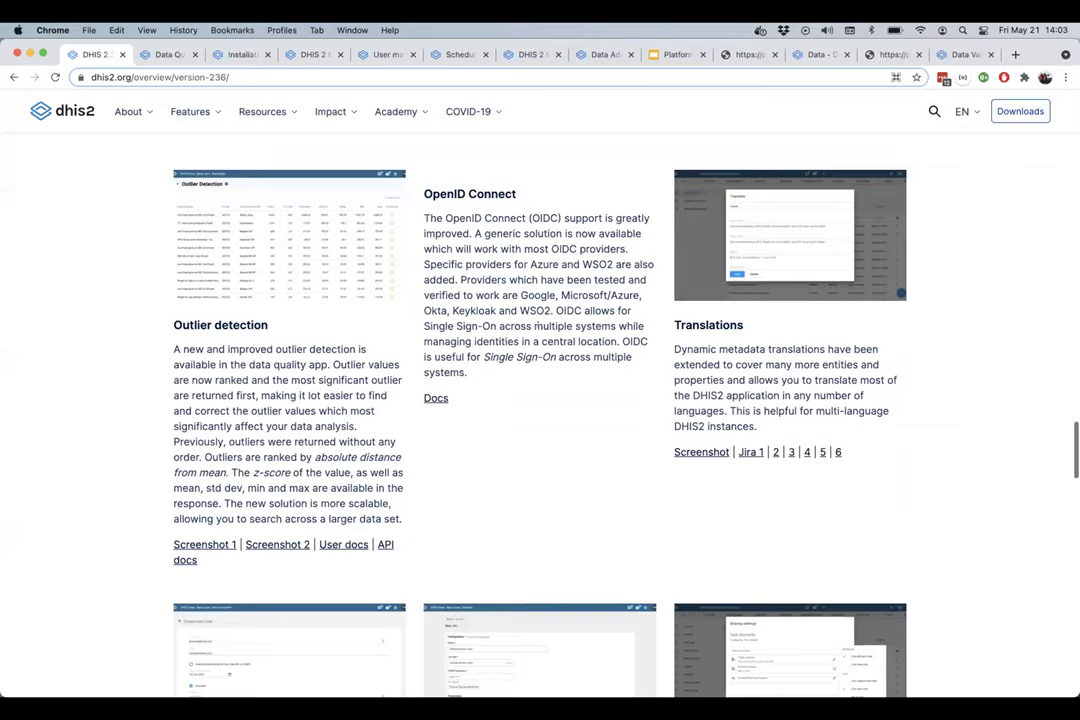
scroll(536, 325, down, 1)
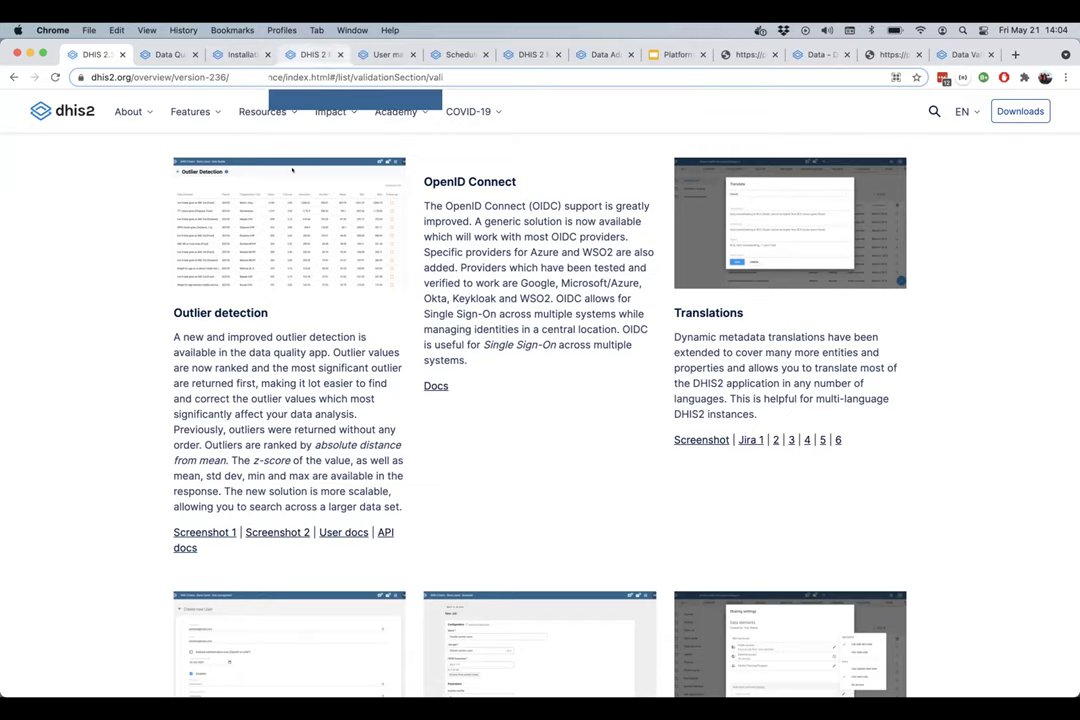
Step: Inspect the French translation fields of the "ANC 2 <= ANC 1" validation rule and close them without saving
key(super+4)
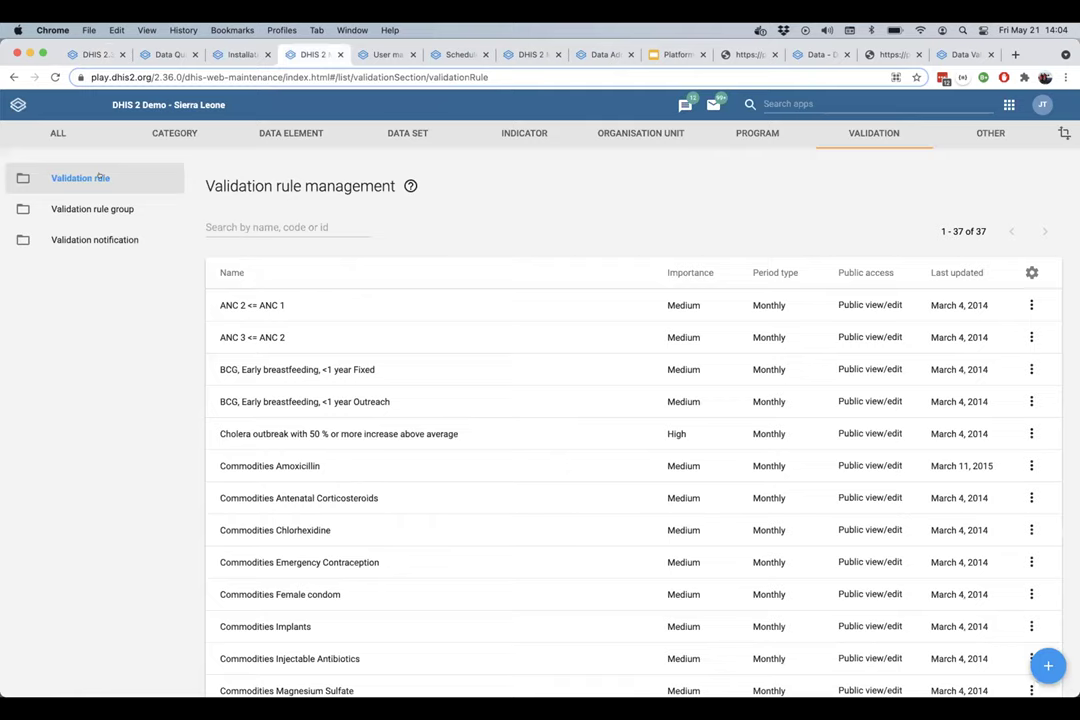
scroll(265, 152, down, 3)
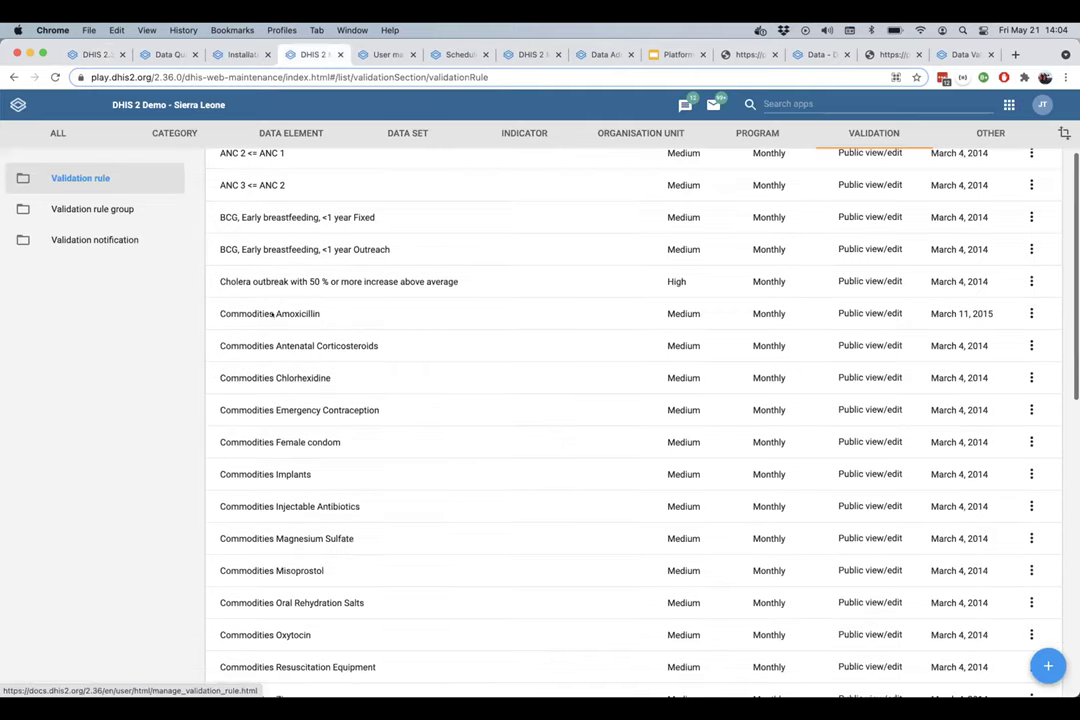
scroll(220, 300, up, 3)
click(228, 305)
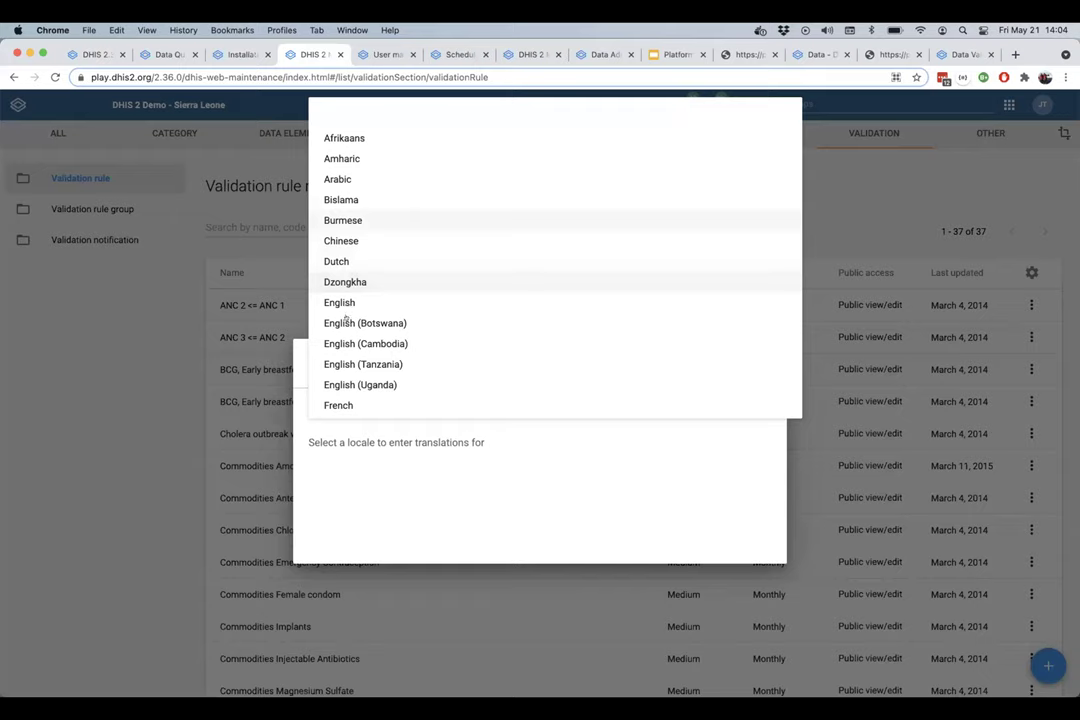
scroll(354, 318, down, 2)
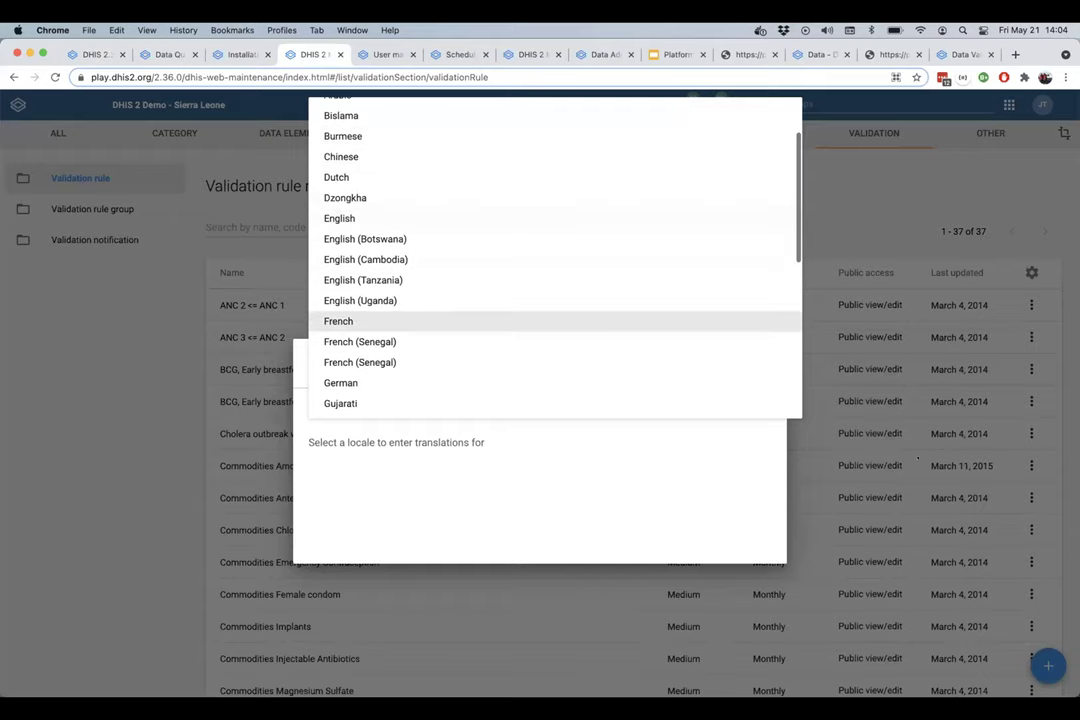
click(340, 321)
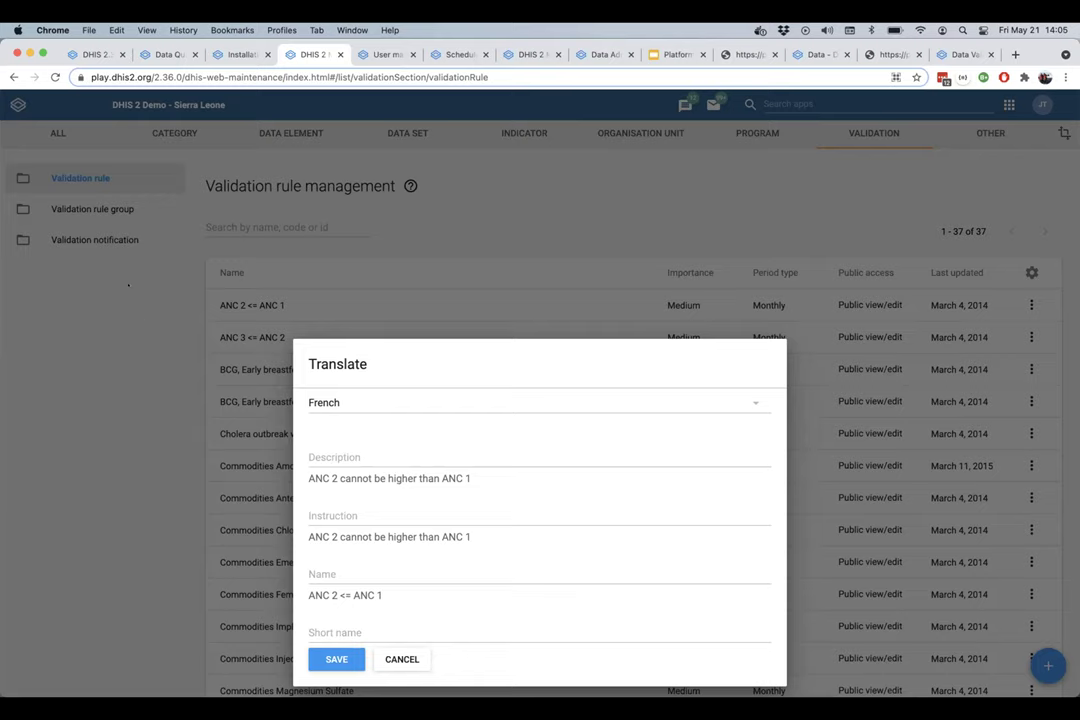
click(547, 205)
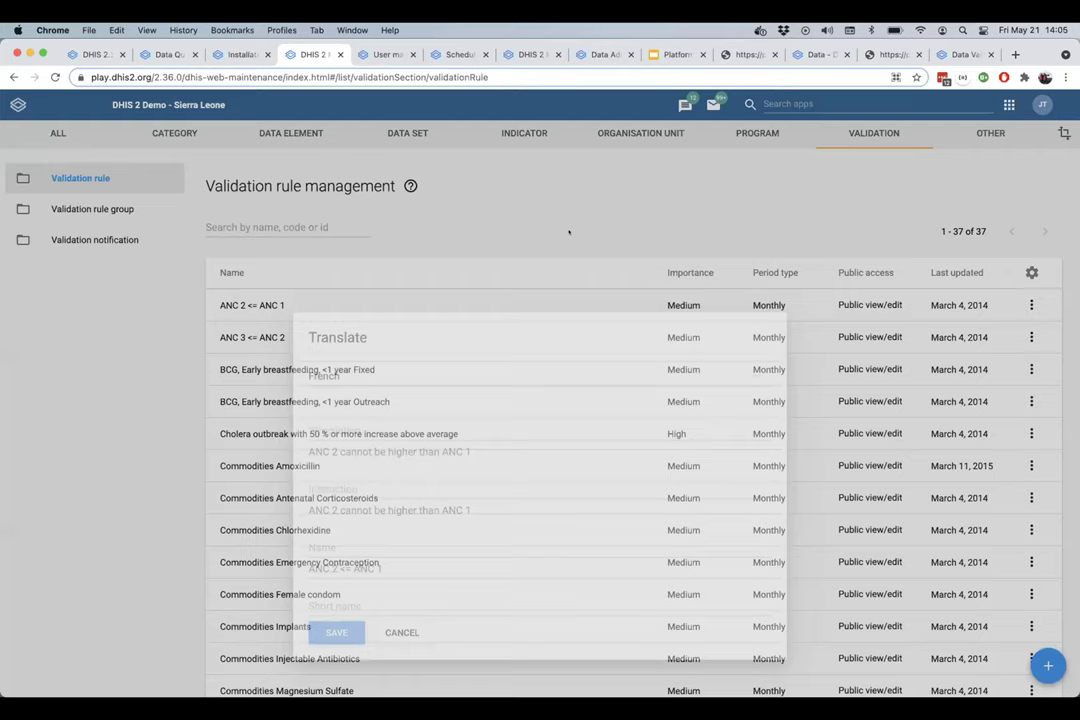
Step: Show the User account expiration feature on the overview page, and open the frenchB account for editing in User management
key(super+1)
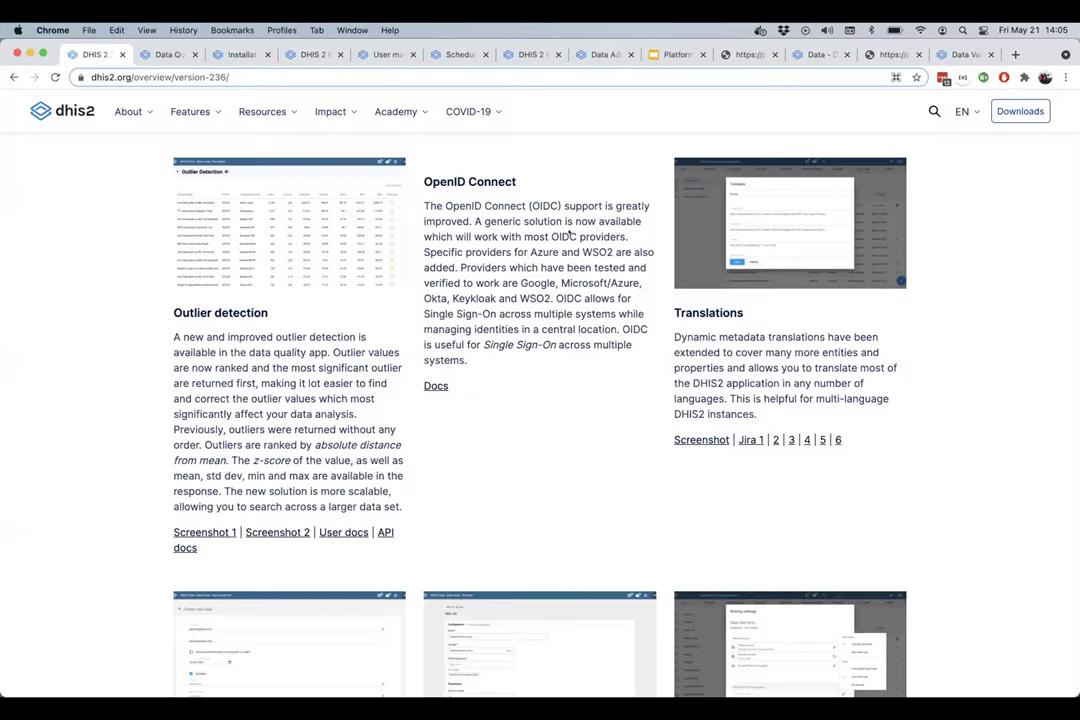
scroll(571, 233, down, 5)
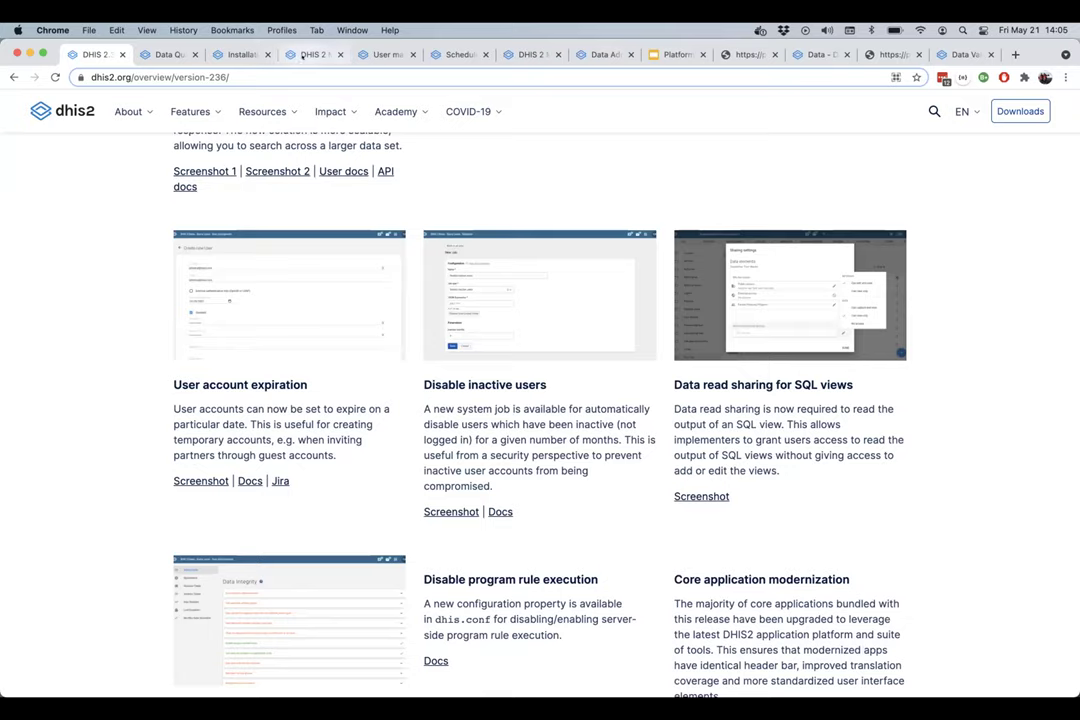
click(385, 53)
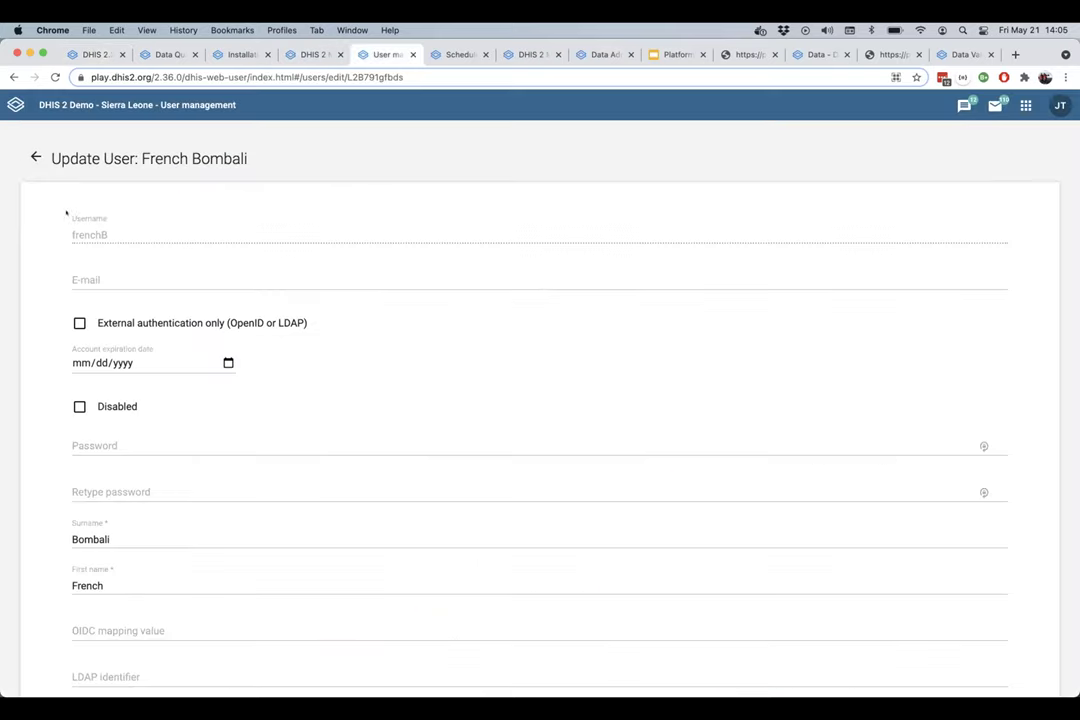
click(32, 157)
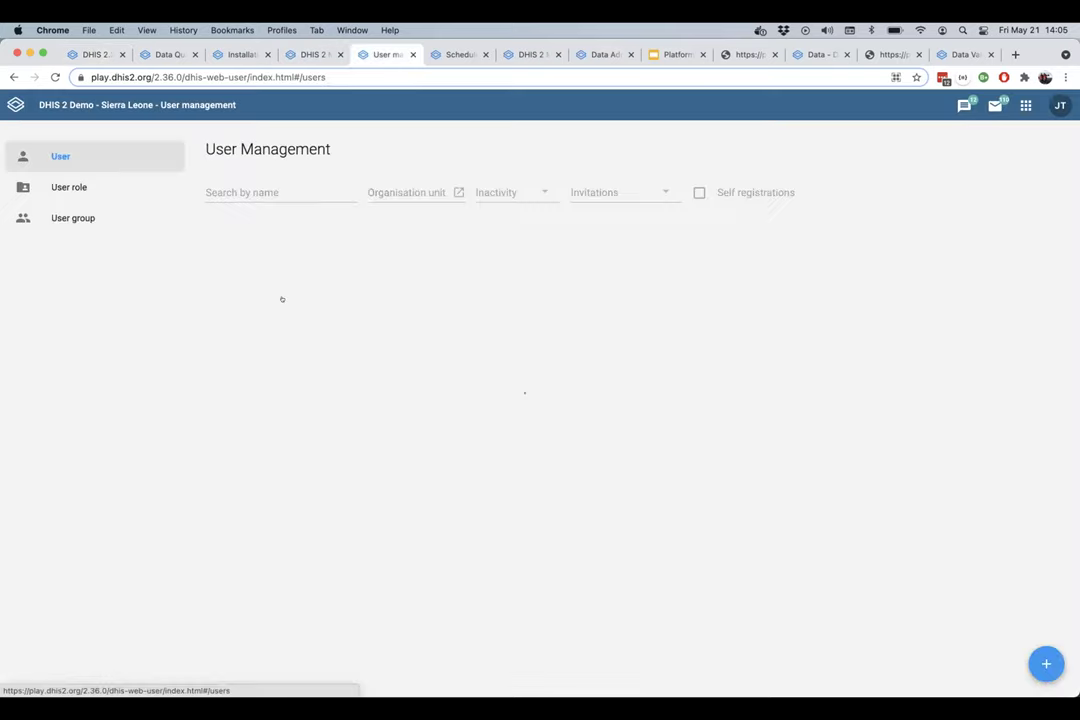
scroll(282, 300, down, 3)
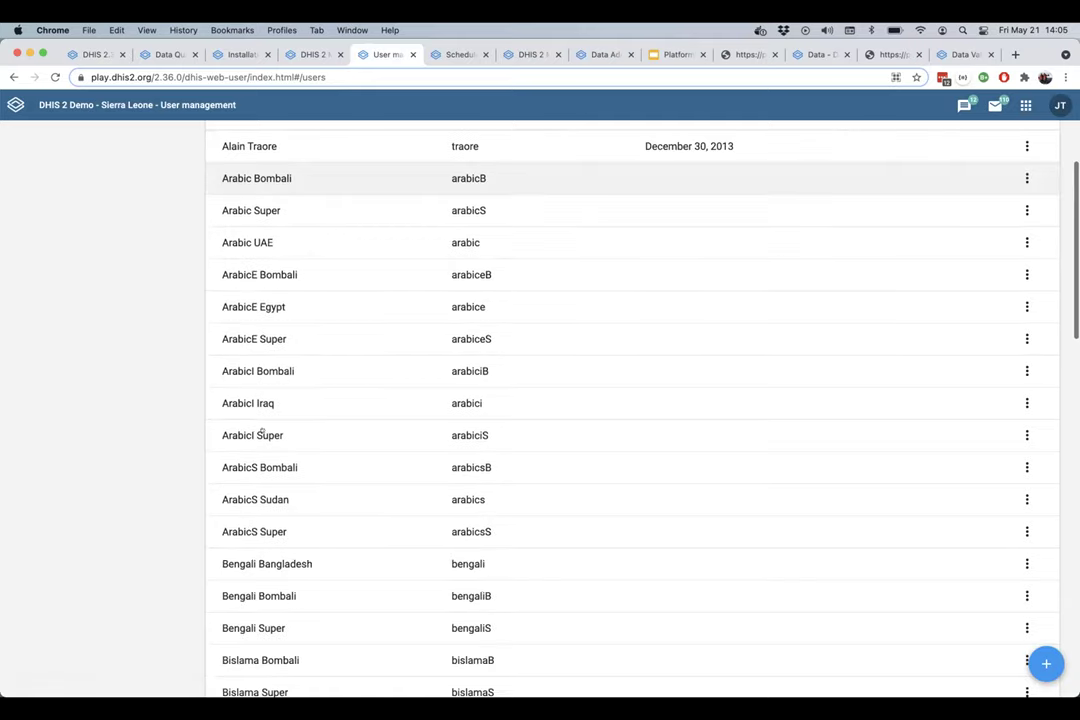
scroll(320, 350, down, 6)
scroll(333, 347, down, 10)
click(240, 419)
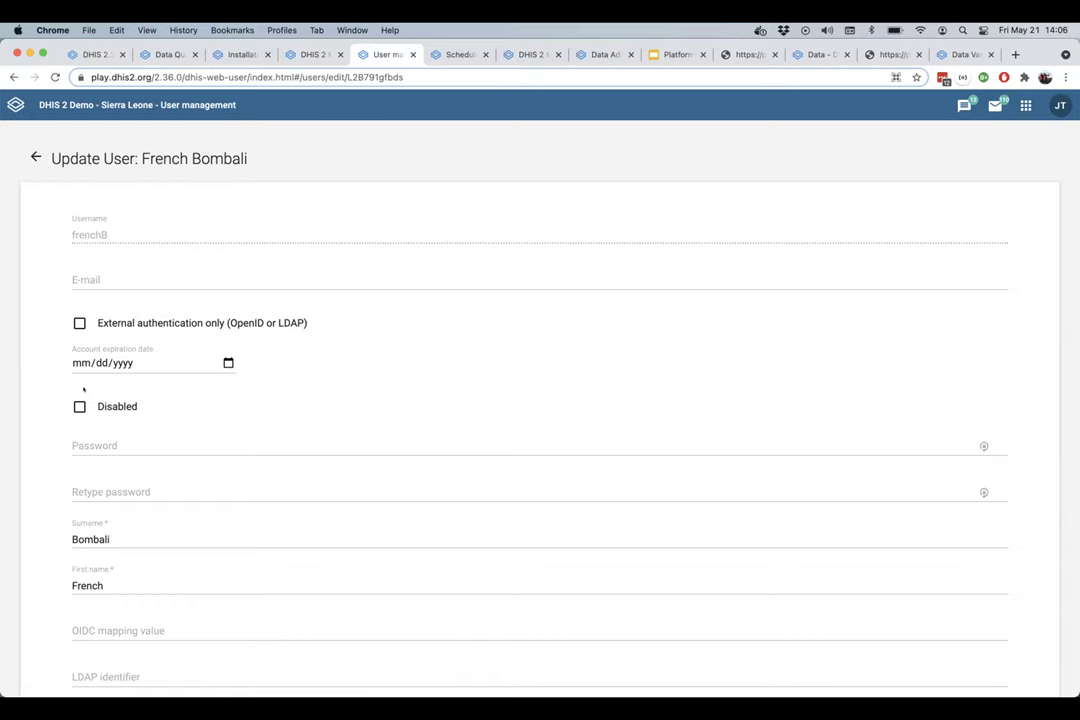
Step: Set the account expiration date of the frenchB user to 10/13/2021
click(85, 363)
text(10/dd/yyyy)
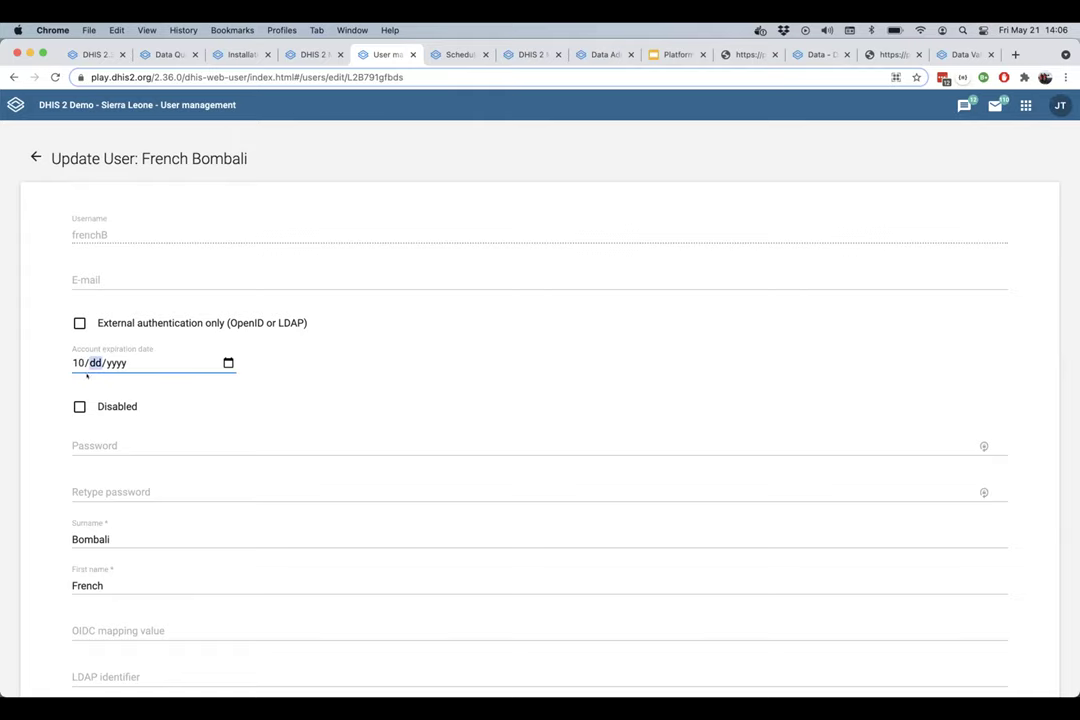
text(13)
text(2022)
text(2021)
text(2021)
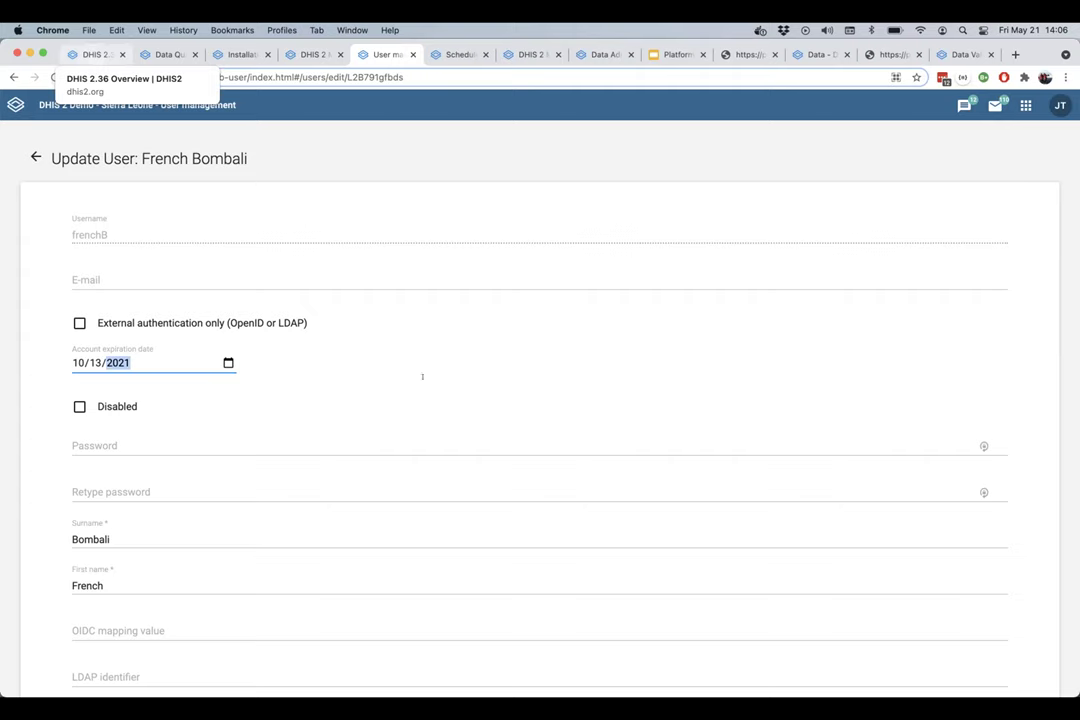
Step: Return to the 2.36 overview page and review the "Disable inactive users" feature description
key(super+1)
triple_click(549, 386)
click(549, 386)
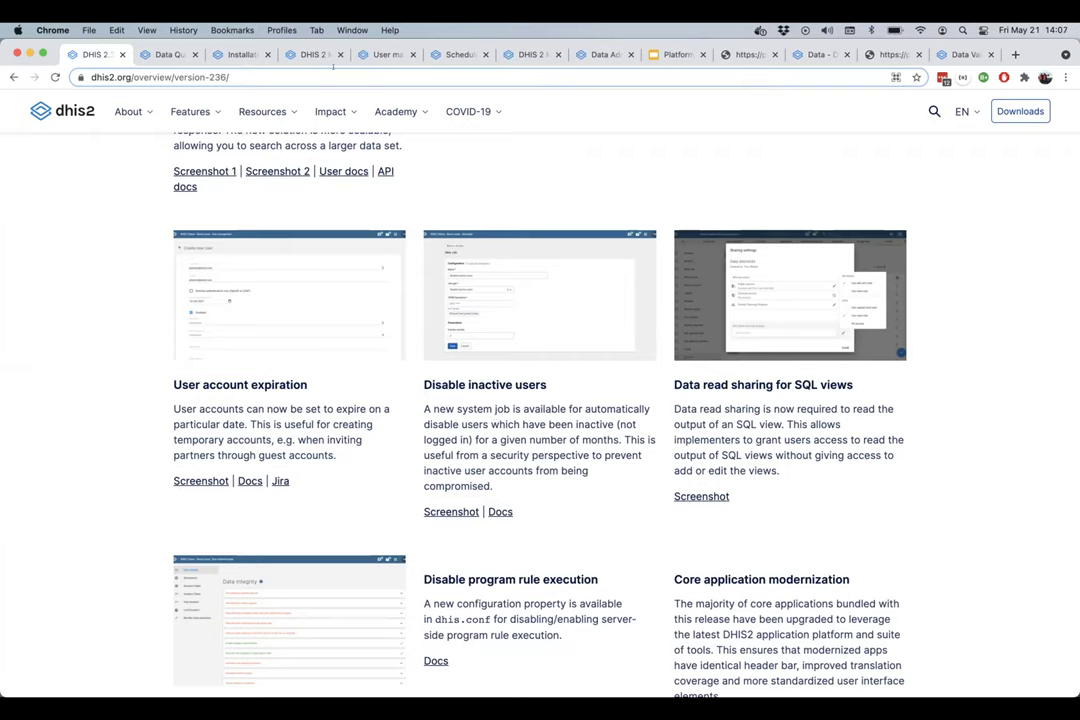
Step: Create a new job in the Scheduler and name it "Disable Inactive Users"
click(448, 55)
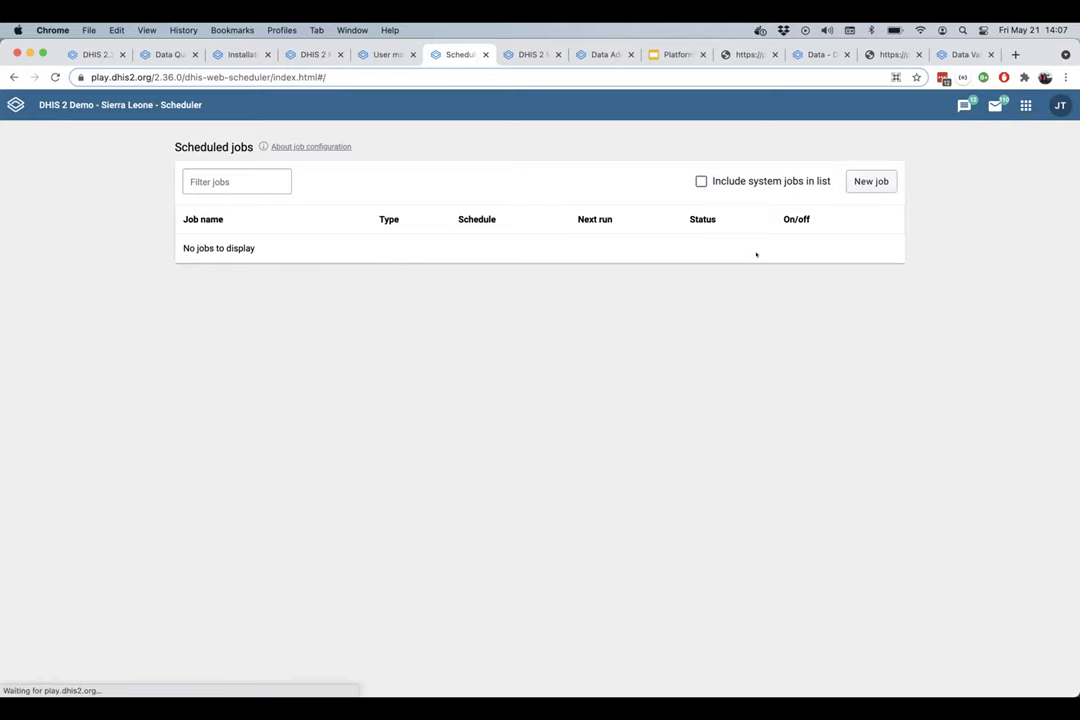
click(869, 181)
click(345, 268)
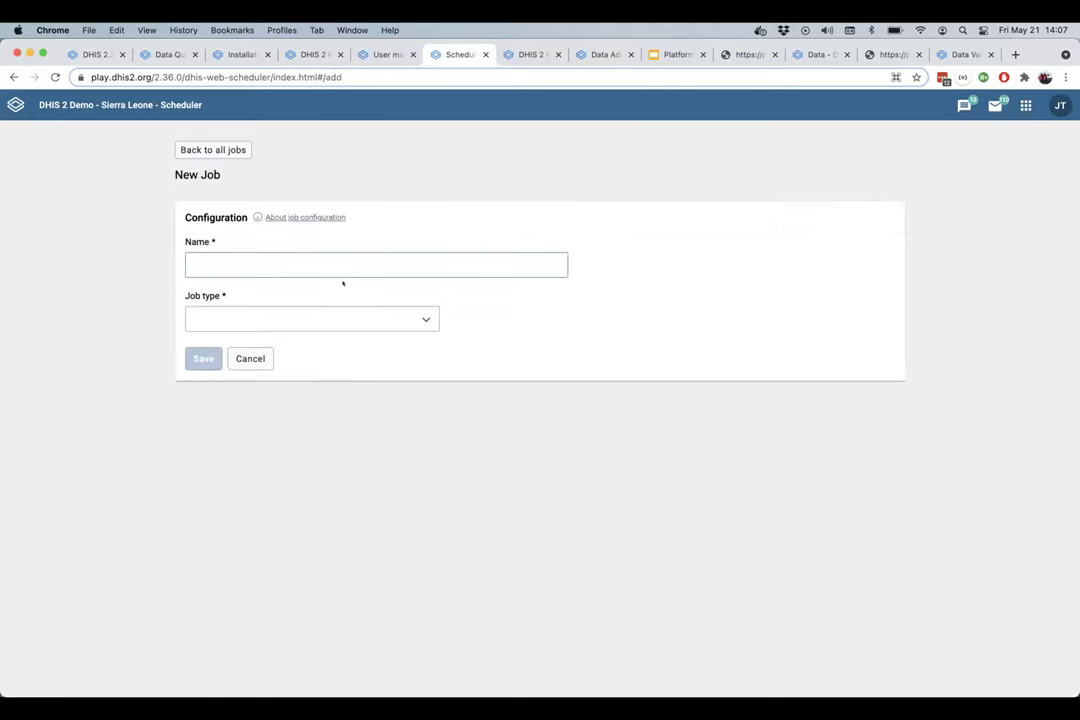
text(Disi)
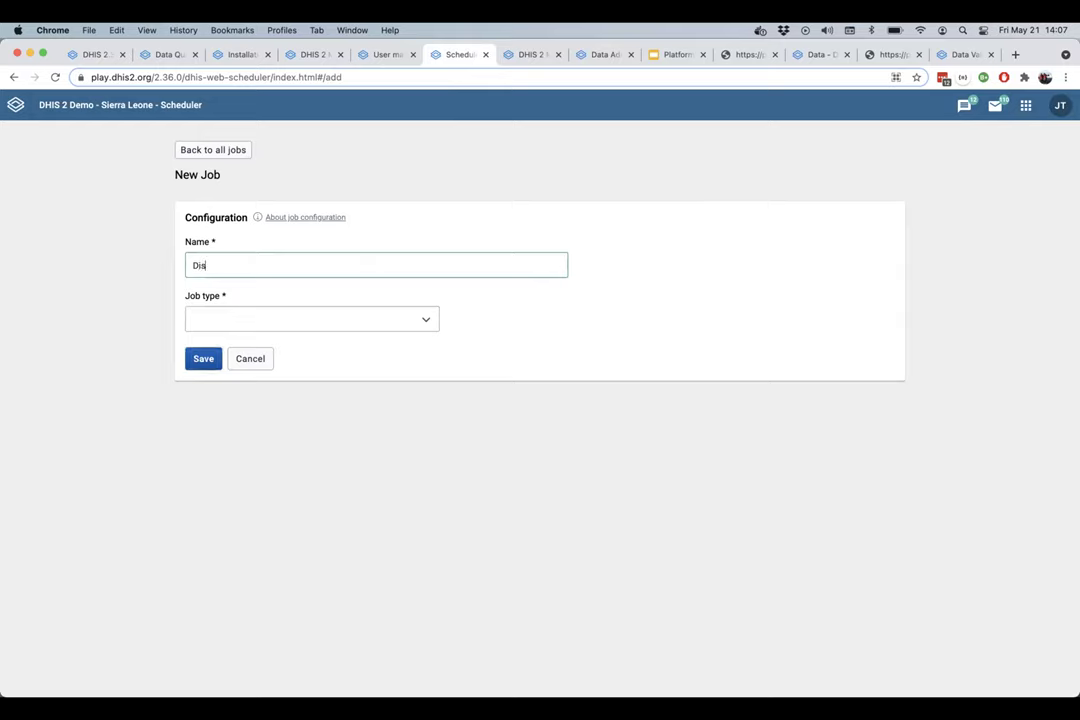
text(nd)
key(BackSpace)
key(BackSpace)
key(BackSpace)
key(BackSpace)
text(sable Inactive Users)
Step: Choose "Disable inactive users" as the job type of the new job
click(342, 318)
scroll(296, 380, down, 3)
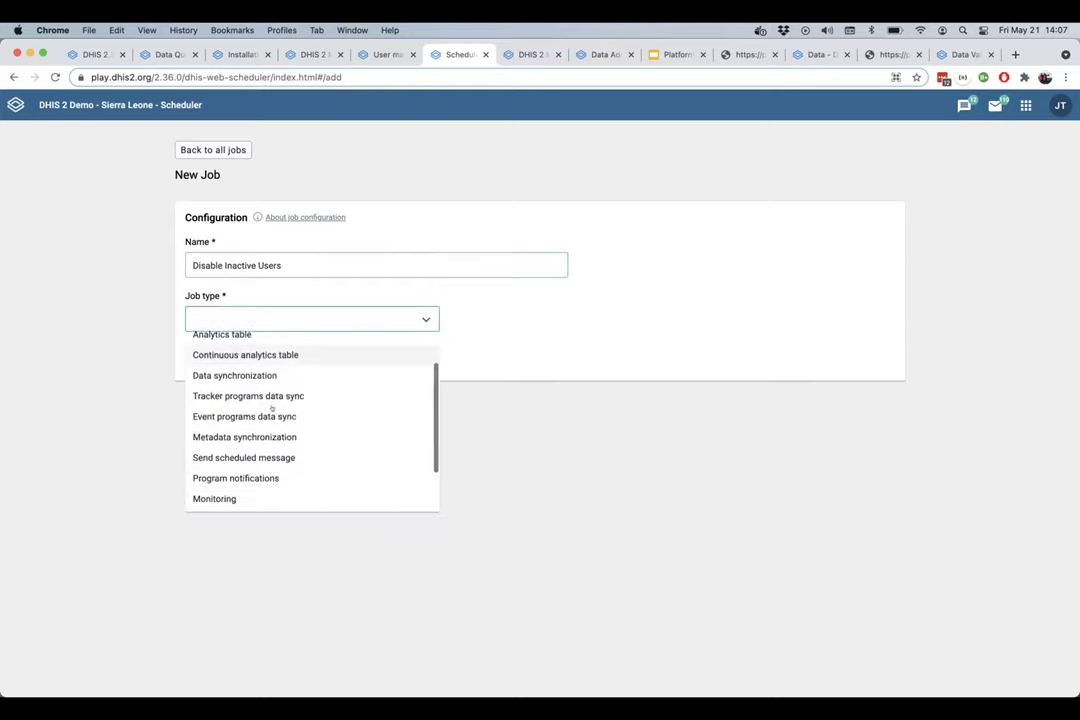
scroll(260, 485, down, 3)
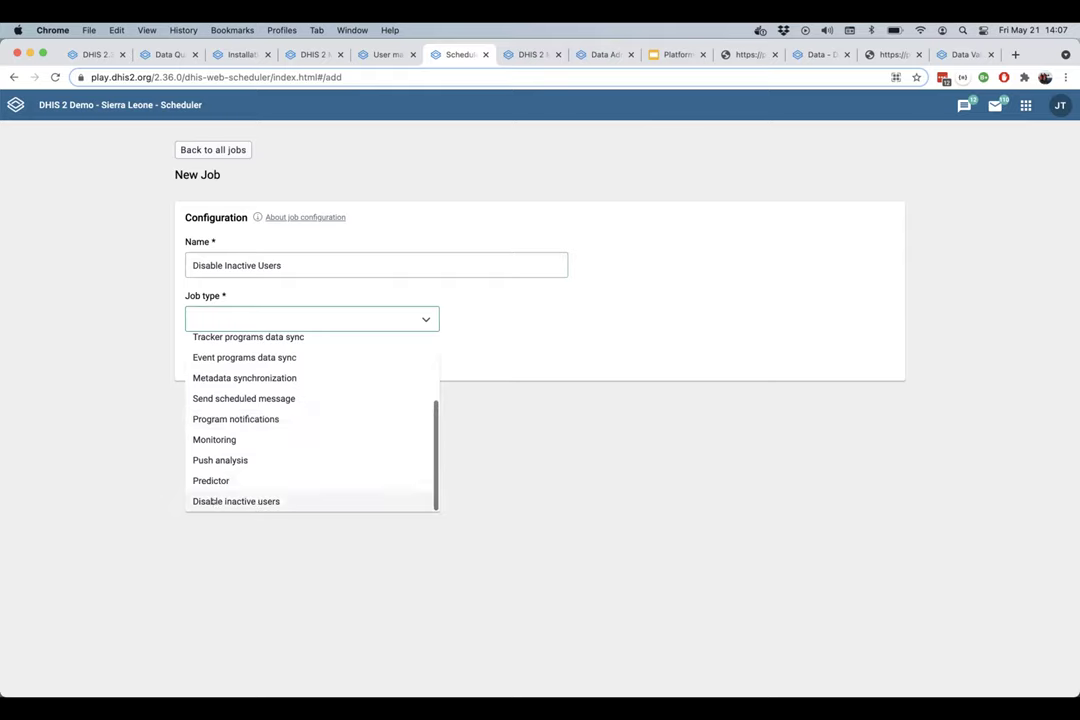
click(234, 502)
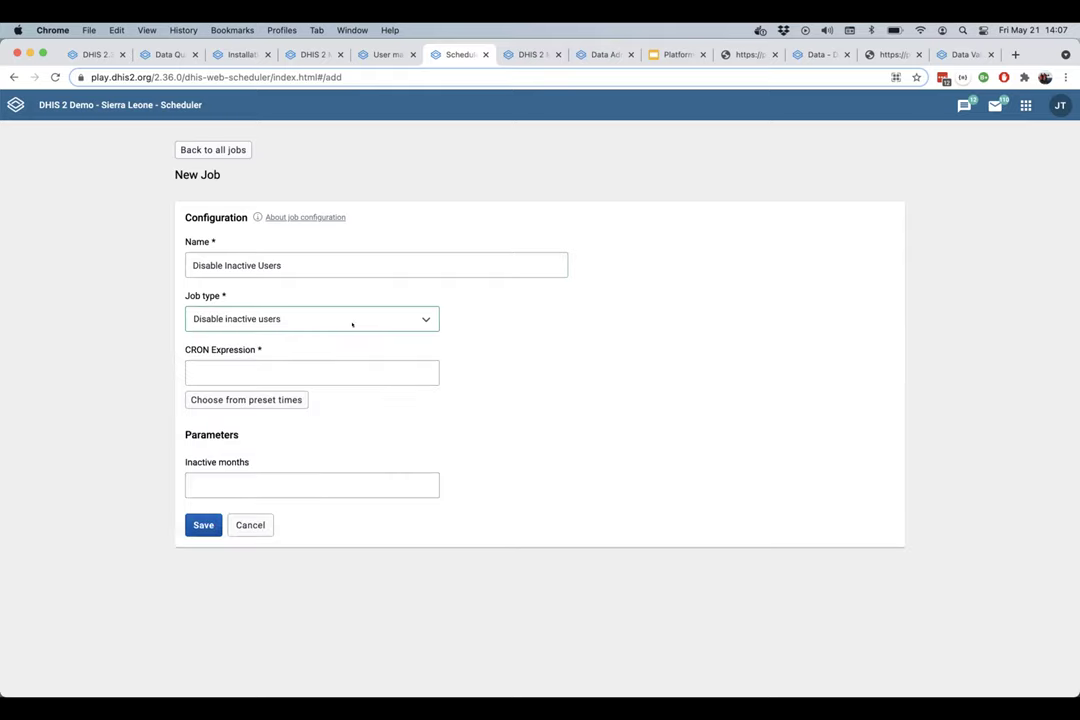
Step: Fill in the job's CRON expression with the "Every week" preset
click(260, 367)
click(480, 300)
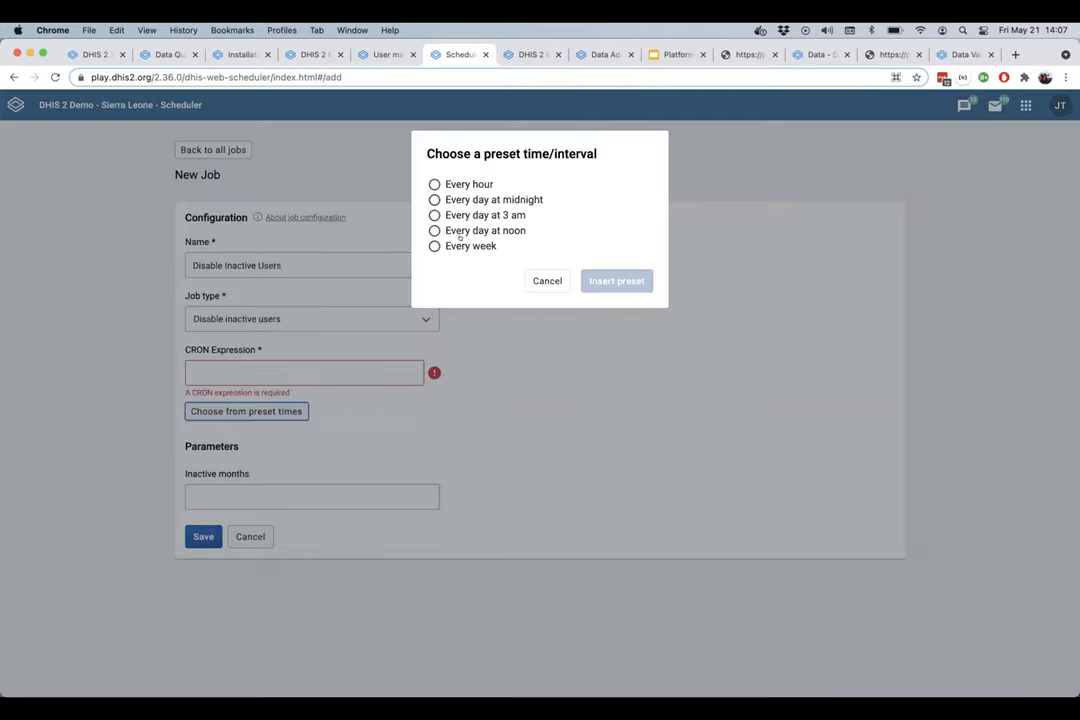
click(462, 245)
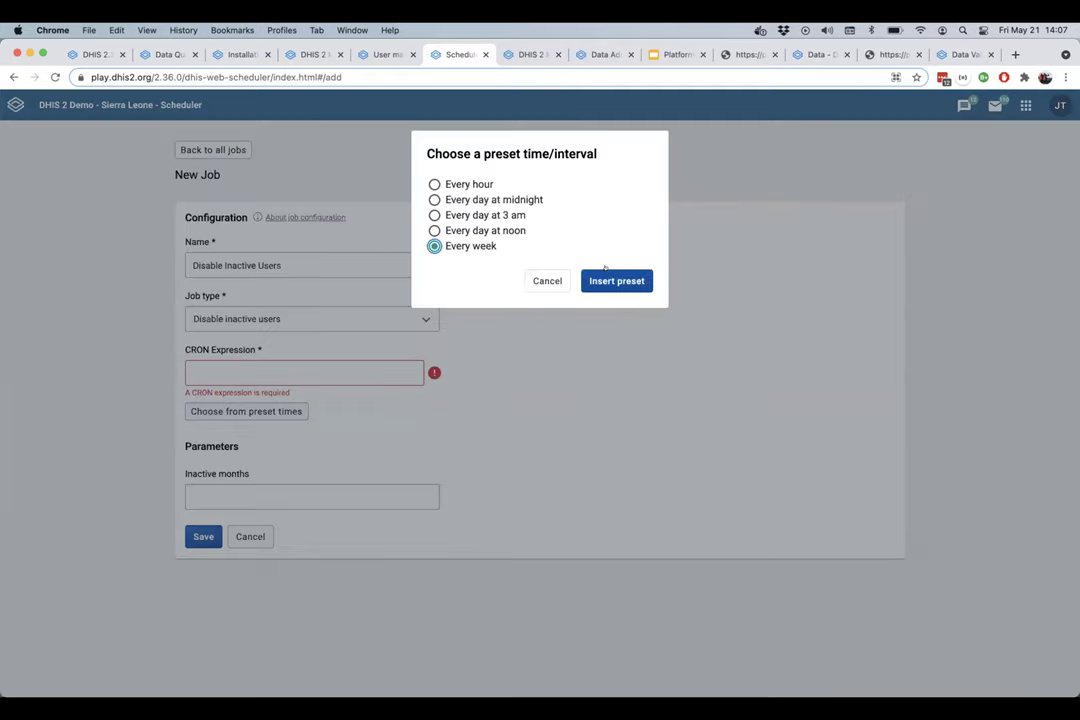
click(600, 280)
Step: Set the inactive months parameter to 1, save the job, and check its schedule in the job list
click(330, 493)
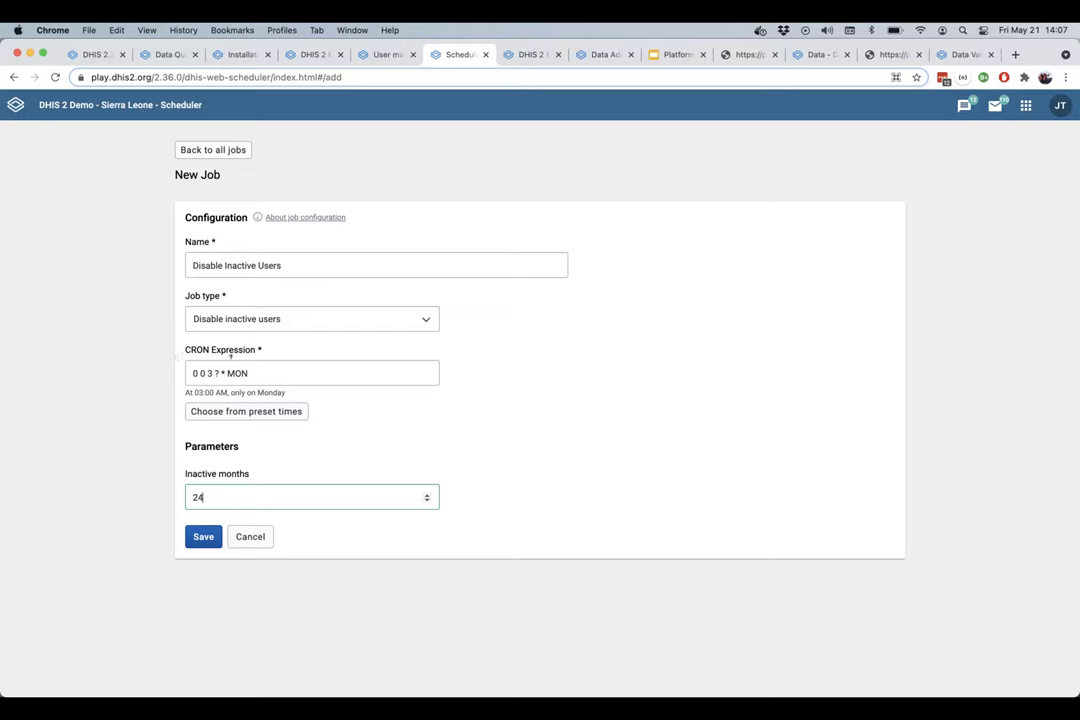
key(BackSpace)
key(BackSpace)
text(1)
click(202, 537)
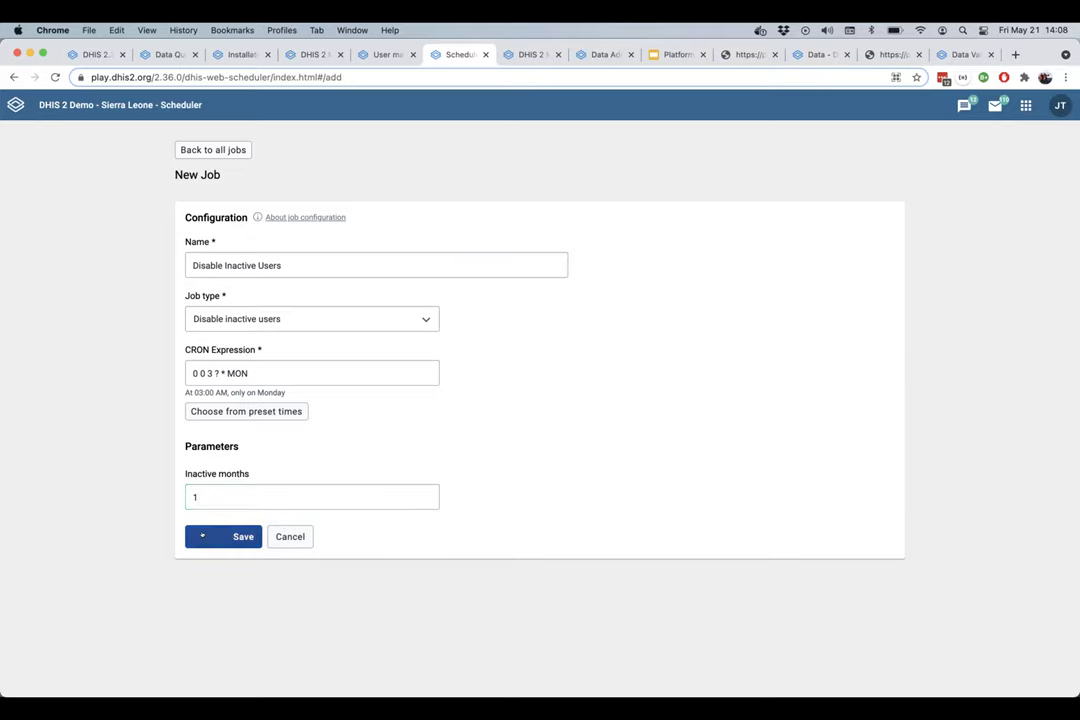
drag(207, 533, 497, 254)
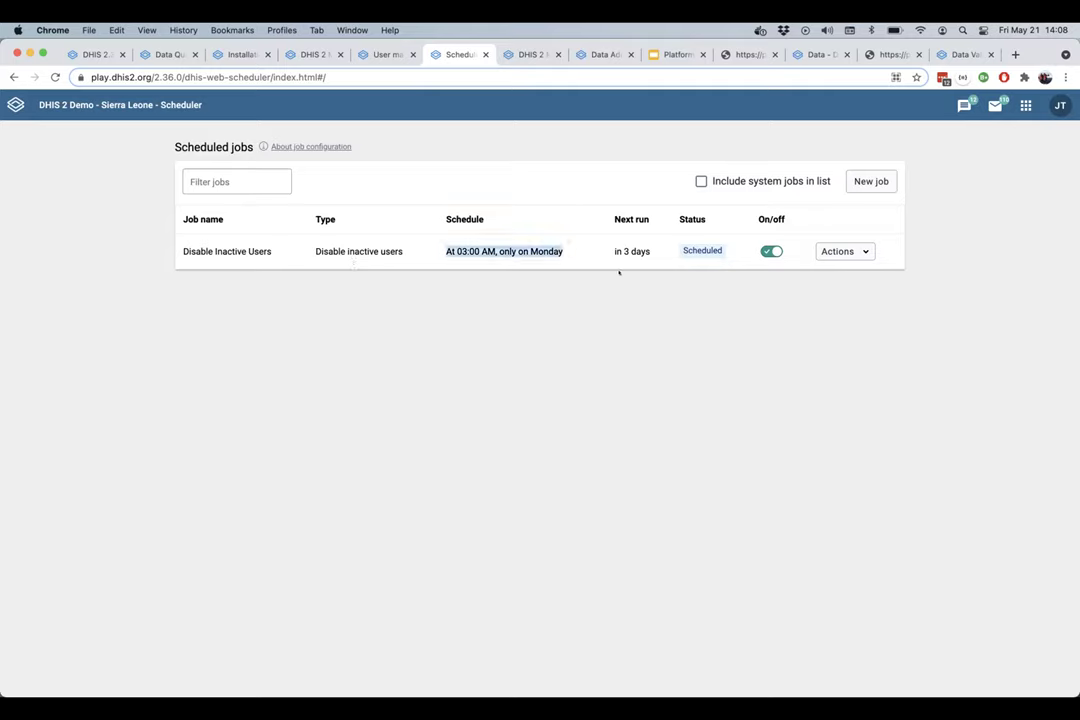
click(527, 336)
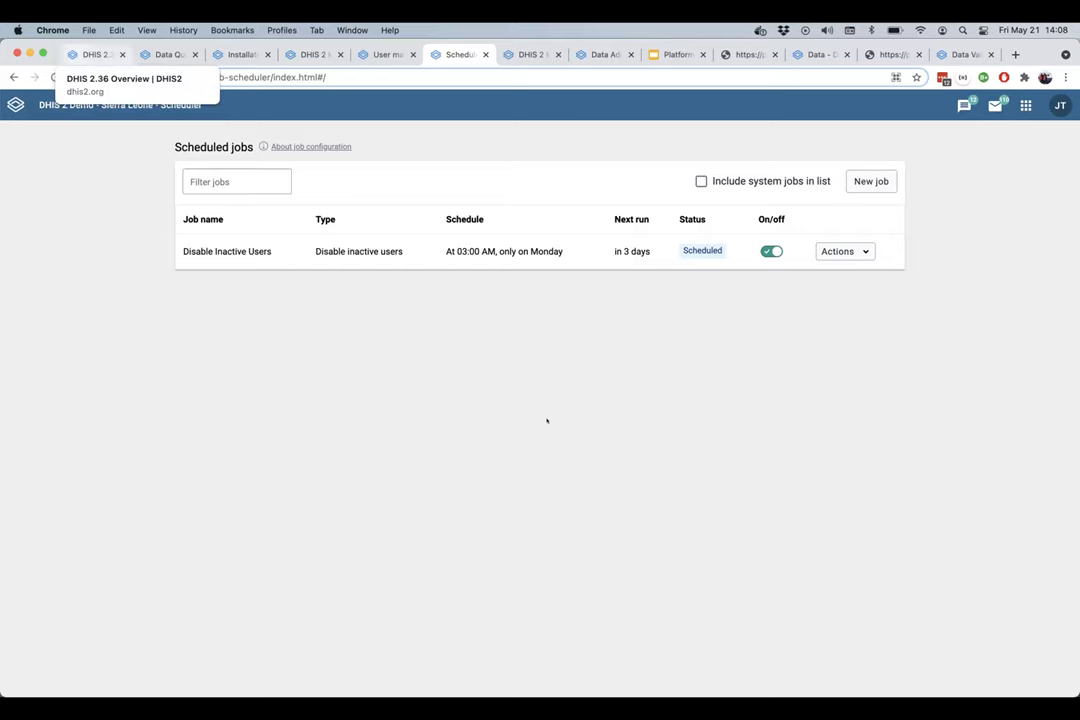
Step: Return to the 2.36 overview page, and bring up the SQL View list of the 2.35.3 Maintenance app for comparison
key(super+1)
scroll(547, 421, down, 1)
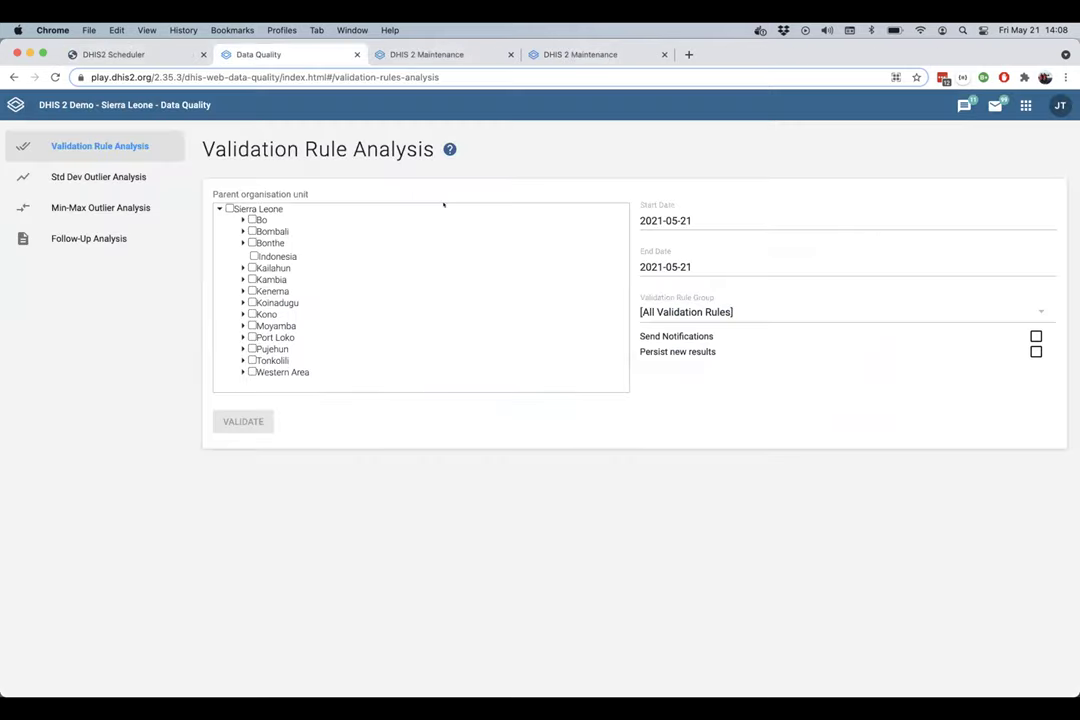
key(ctrl+Tab)
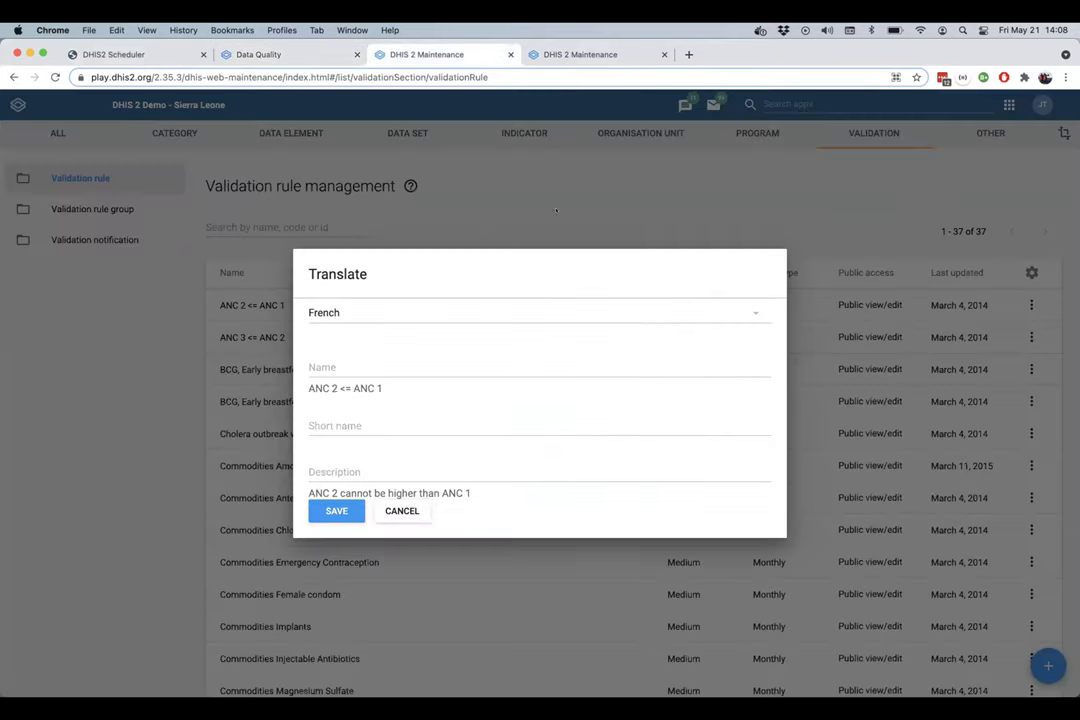
key(ctrl+Tab)
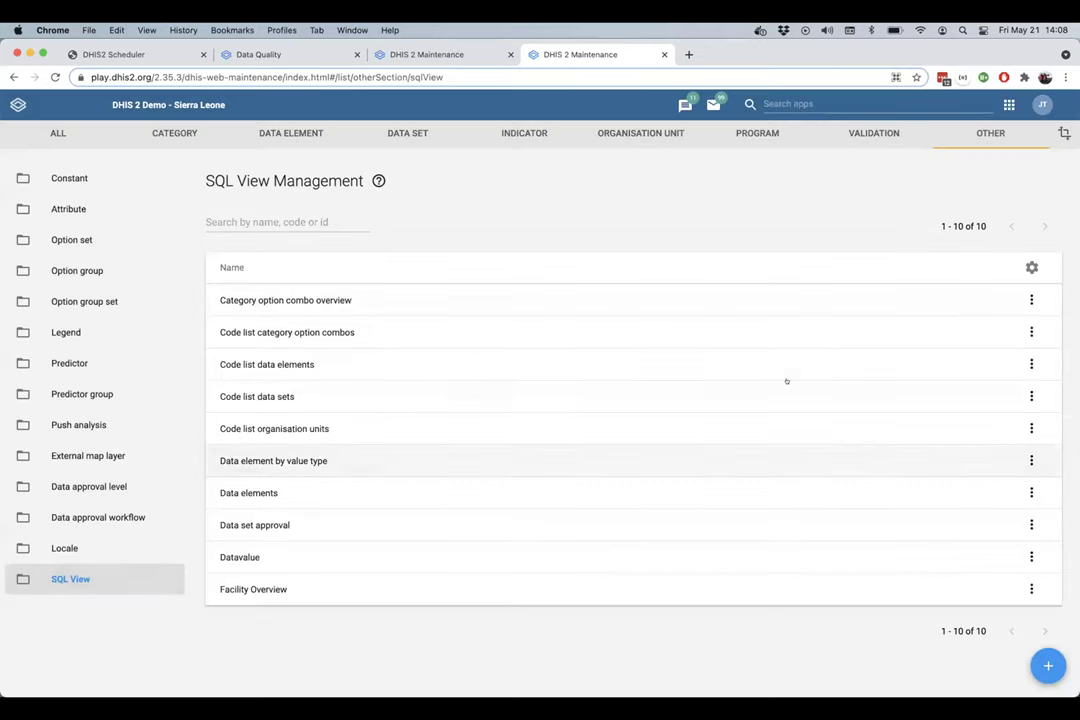
Step: Inspect the access options in the 2.35.3 sharing settings of the "Category option combo overview" SQL view
click(1031, 299)
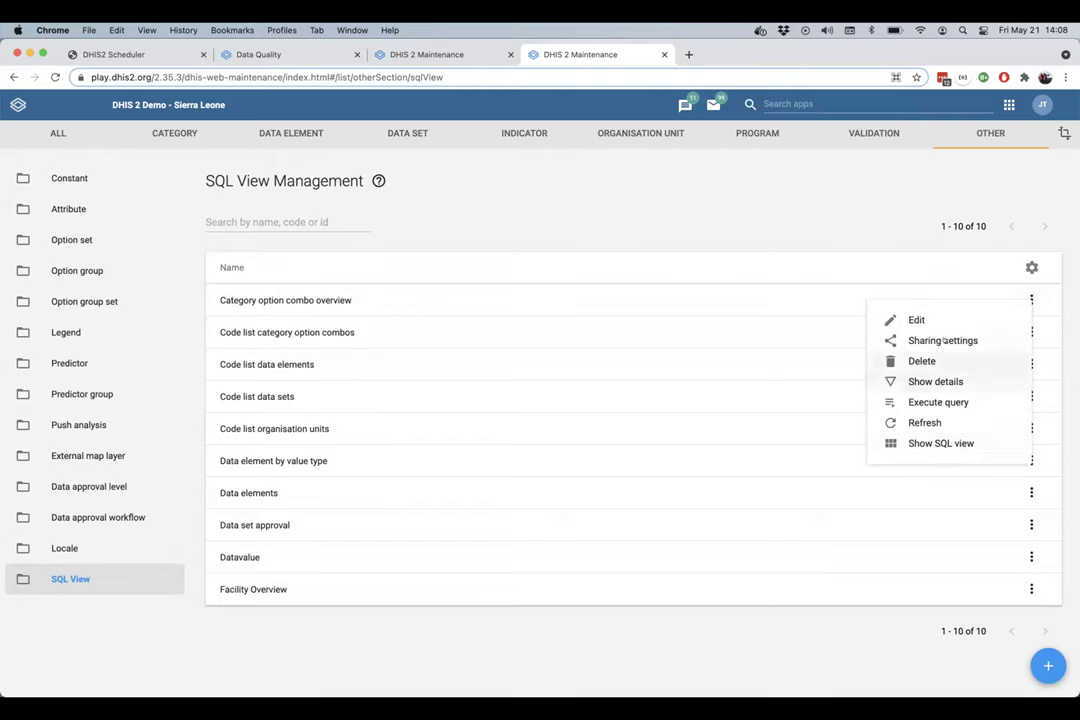
click(930, 342)
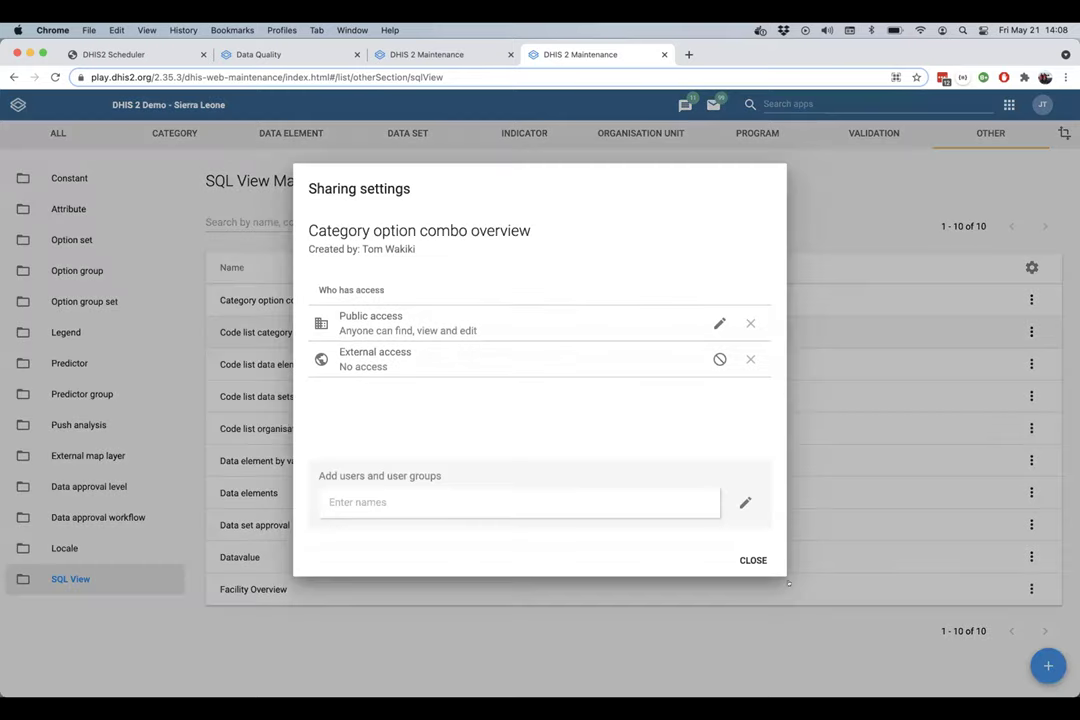
click(745, 526)
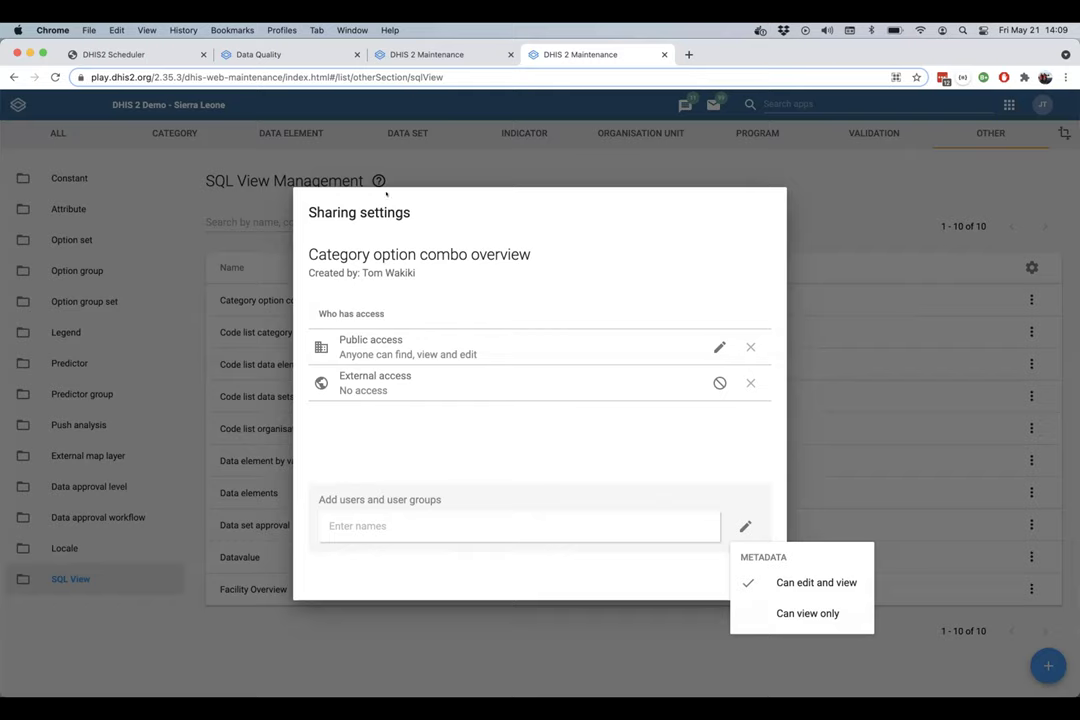
click(445, 256)
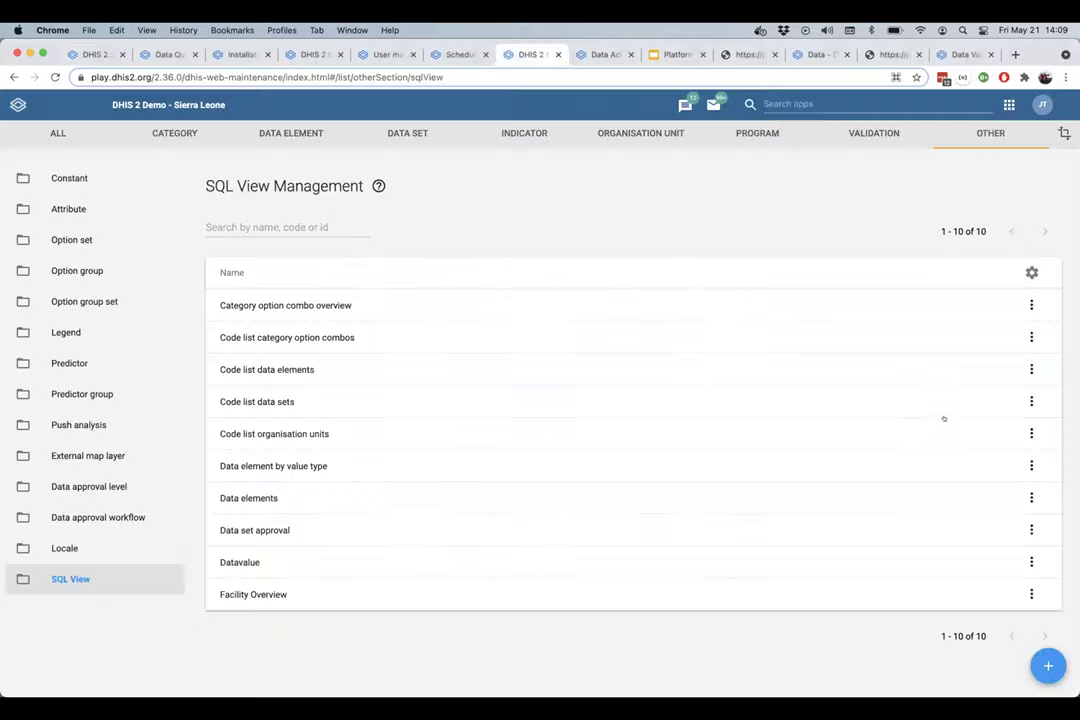
Step: Open the sharing settings of "Category option combo overview" in 2.36 Maintenance and examine the public access options for metadata and data
click(1031, 305)
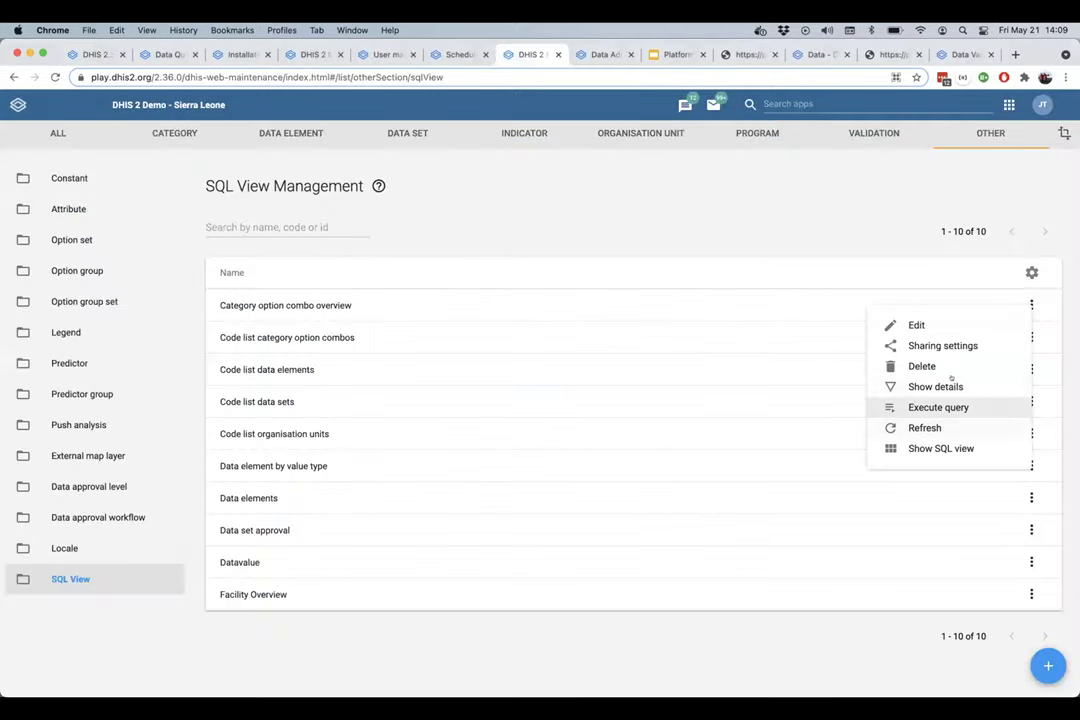
click(943, 345)
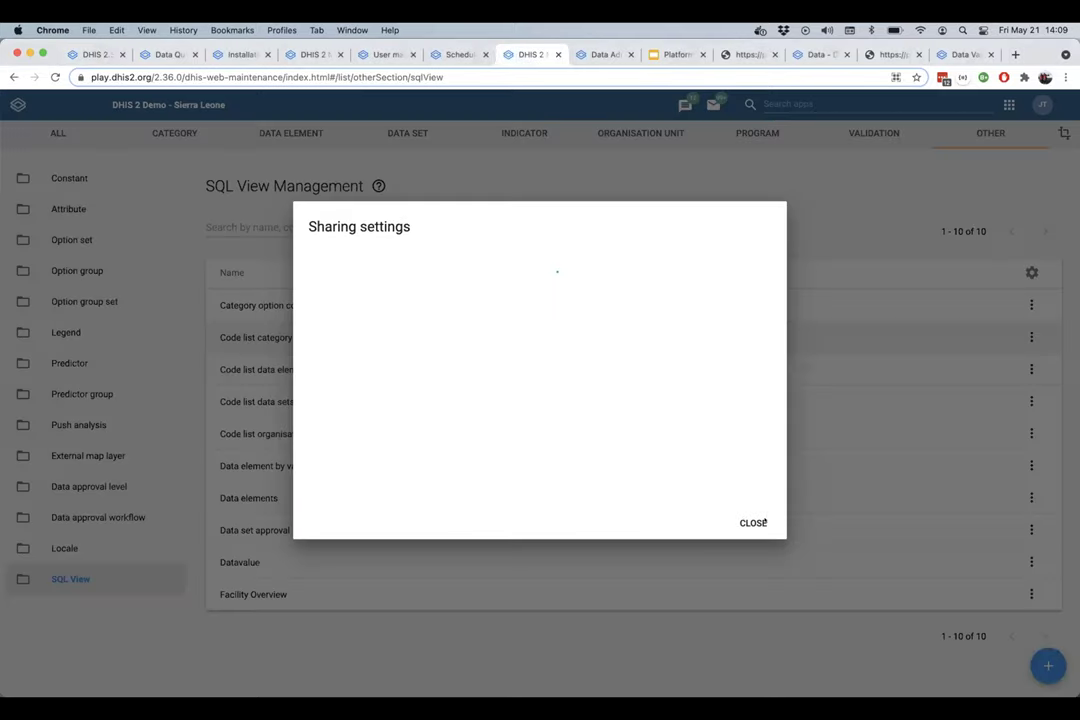
click(719, 347)
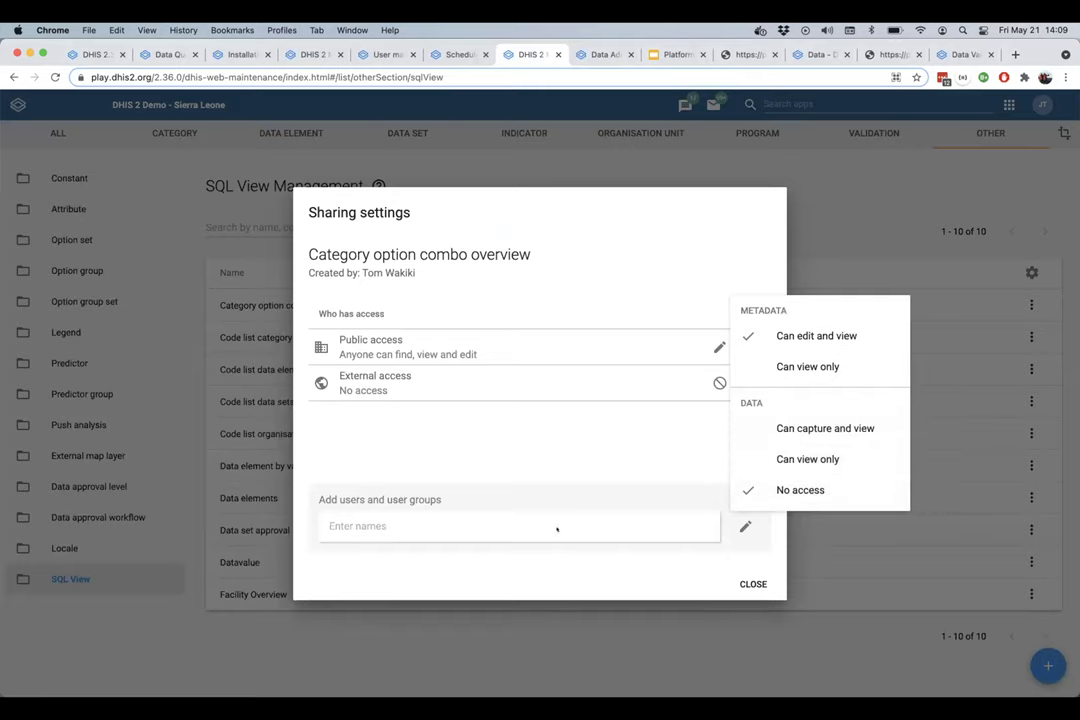
click(581, 452)
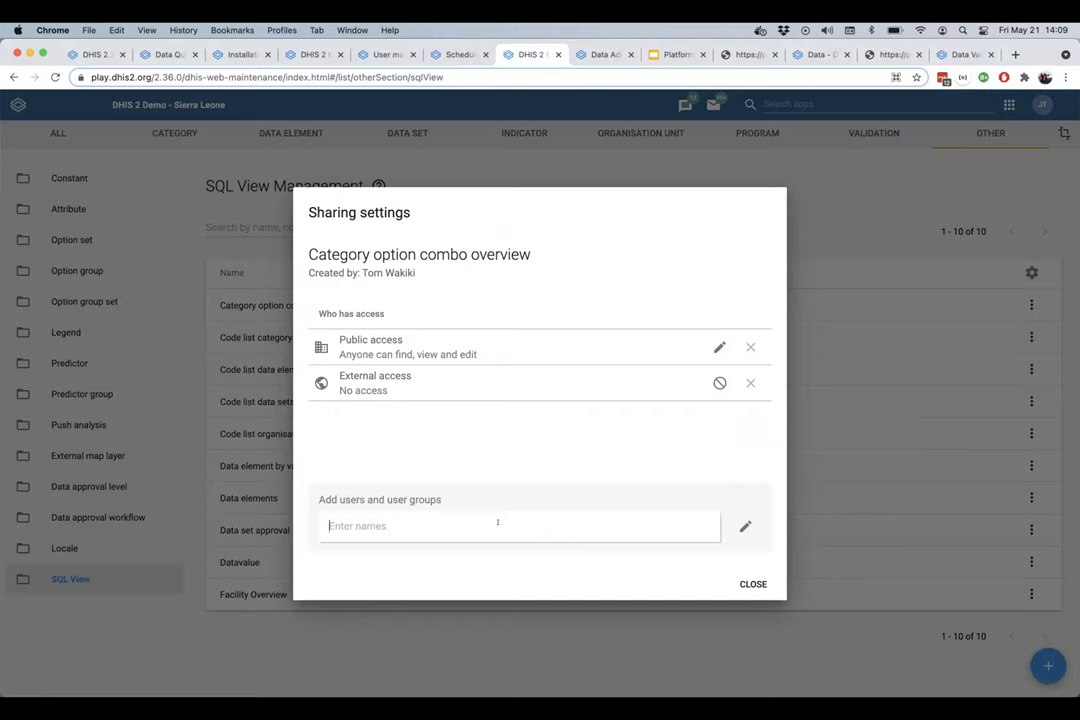
Step: Search for "admin", share the SQL view with the first matching user, and set that user's data access to "Can view only"
click(497, 522)
text(admin)
click(494, 558)
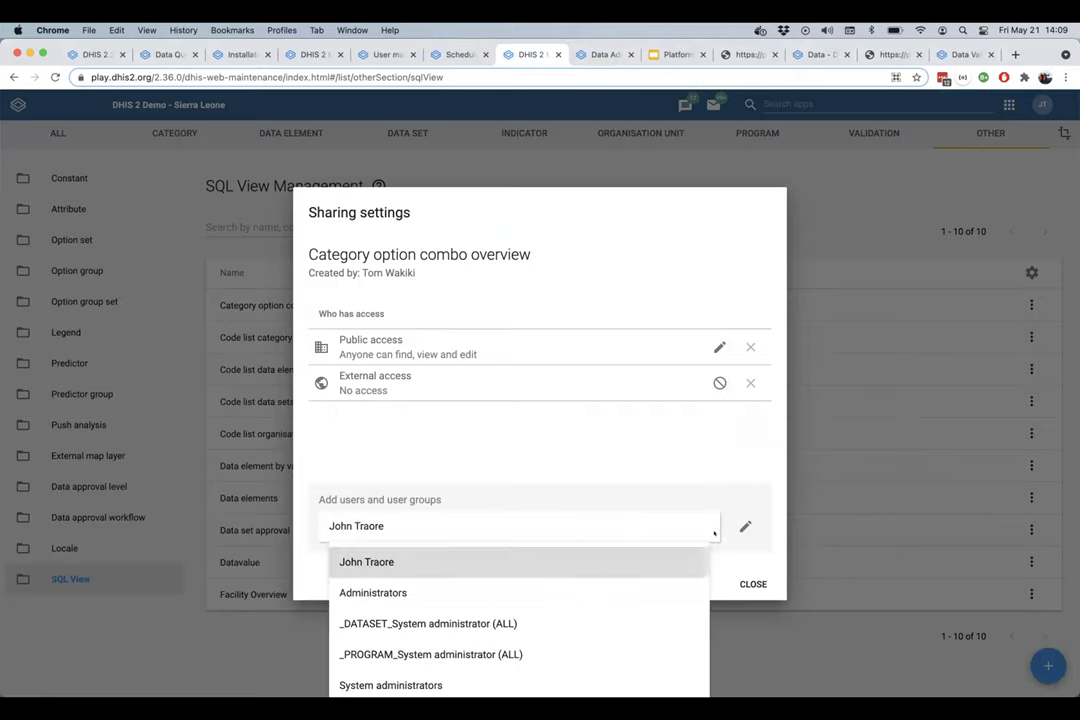
click(746, 526)
click(718, 418)
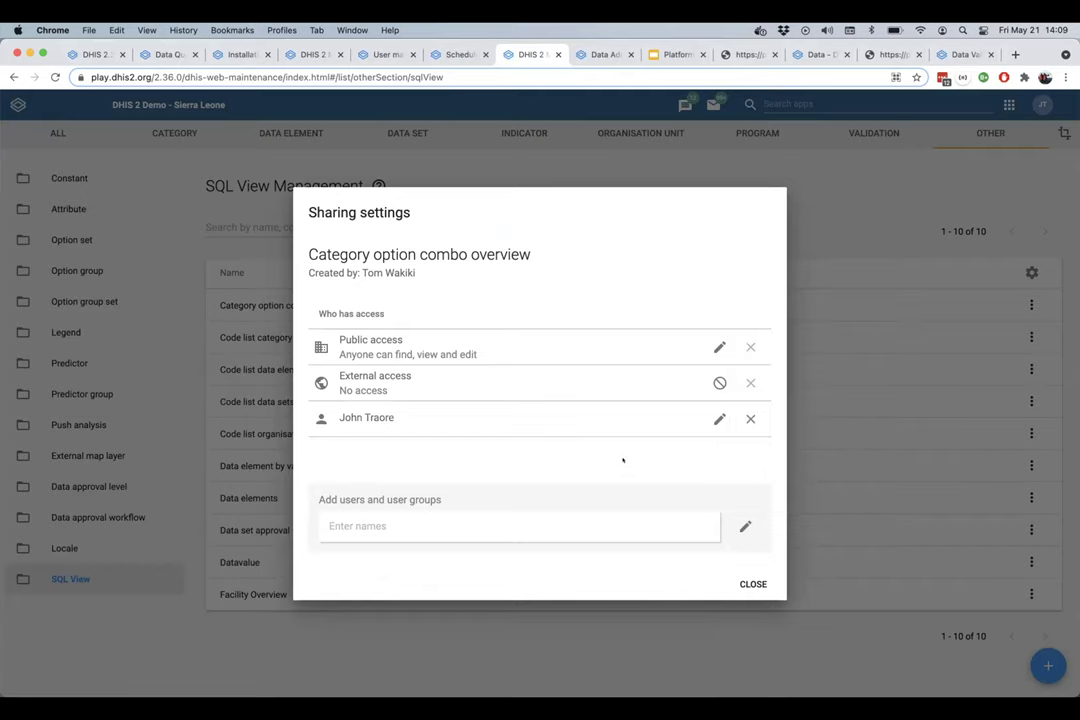
click(719, 419)
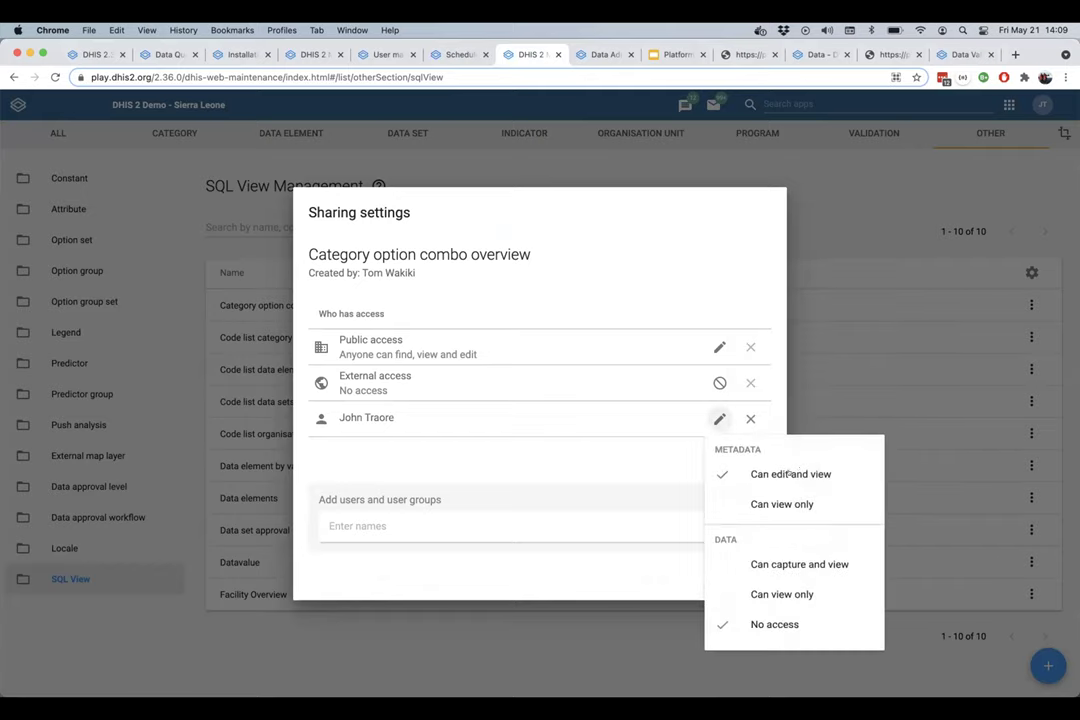
click(785, 598)
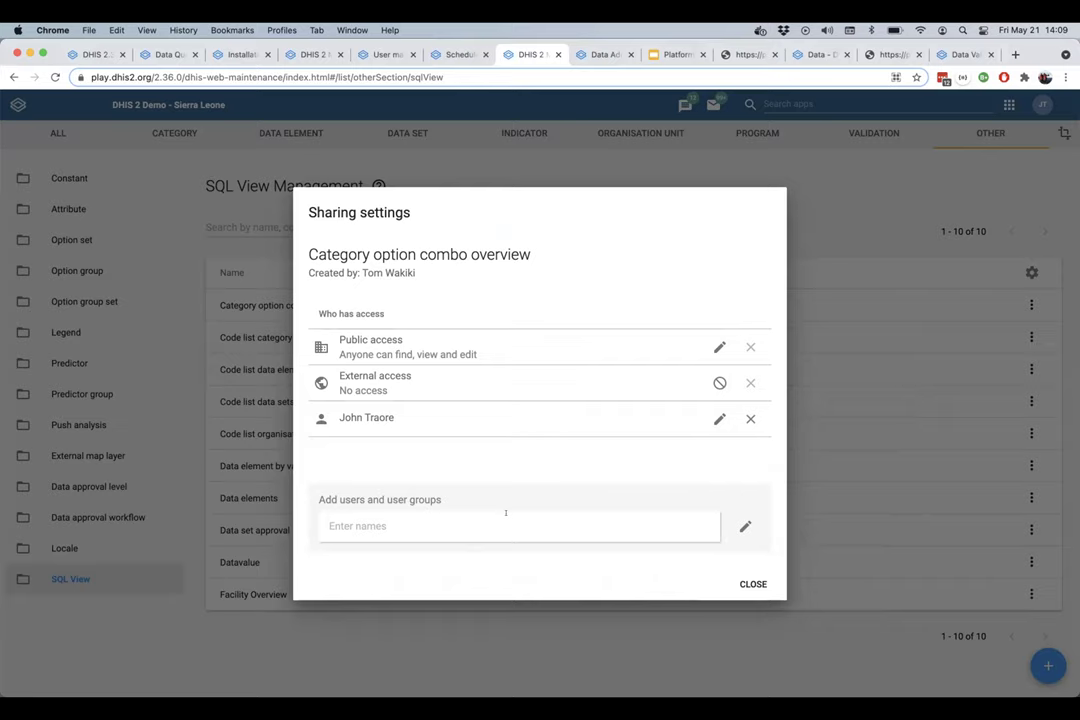
Step: Search for "al" and add the first matching user to the SQL view's sharing settings
text(al)
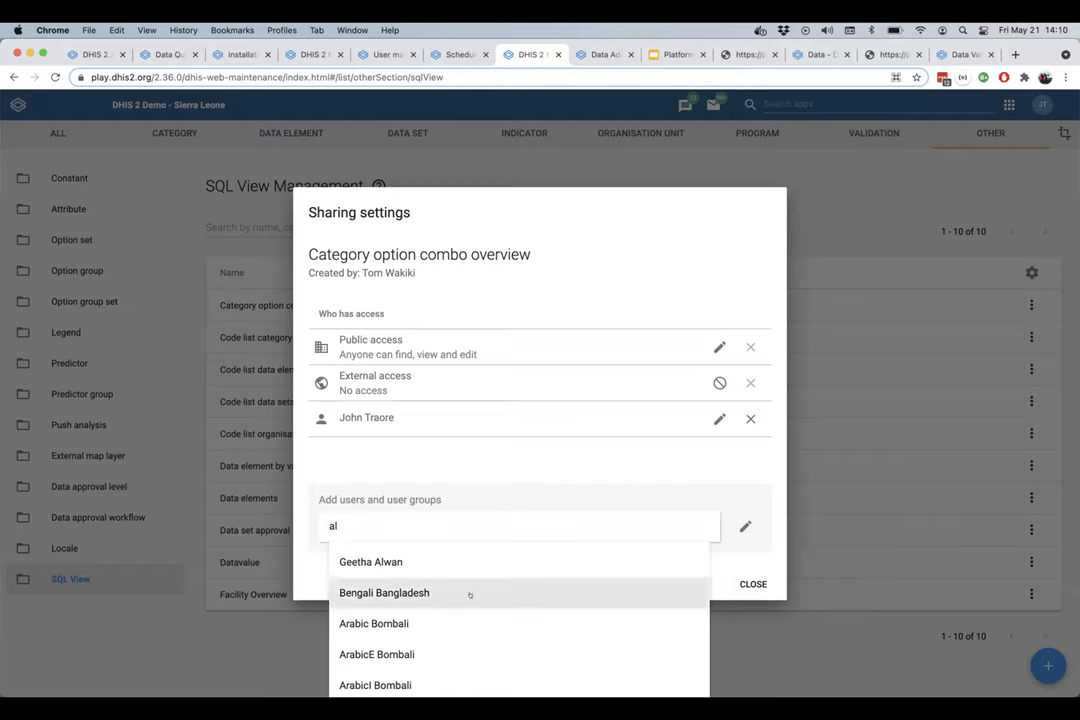
click(488, 563)
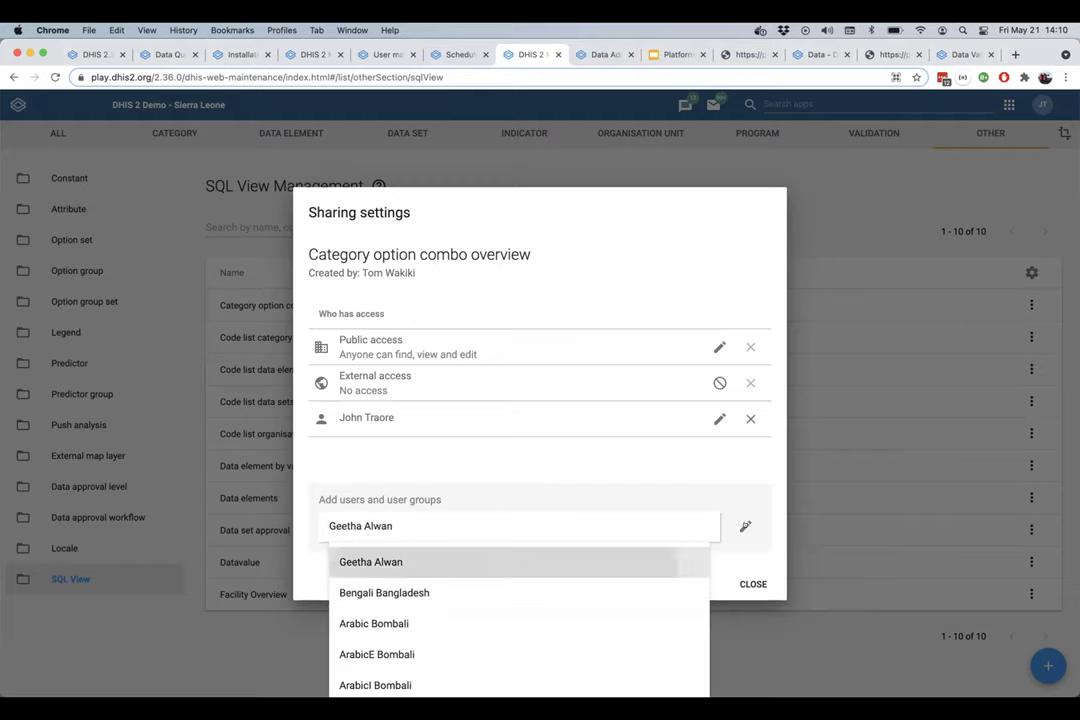
click(718, 455)
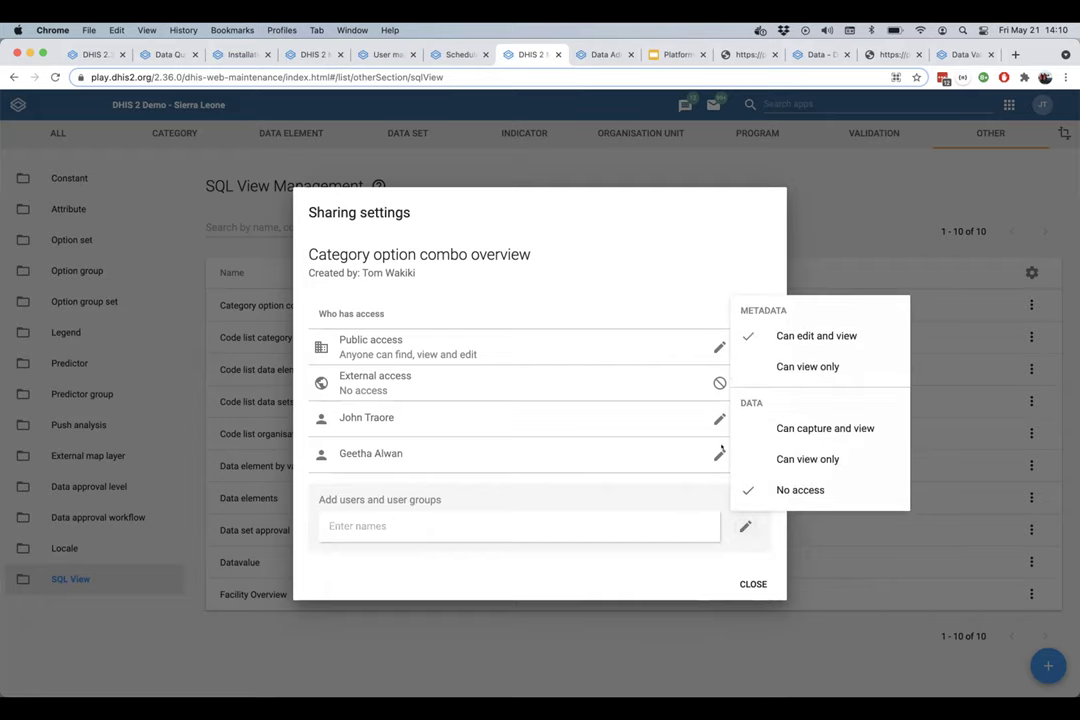
Step: Set both metadata and data access of the second added user to "Can view only" and close the sharing settings
click(717, 455)
click(718, 455)
click(757, 540)
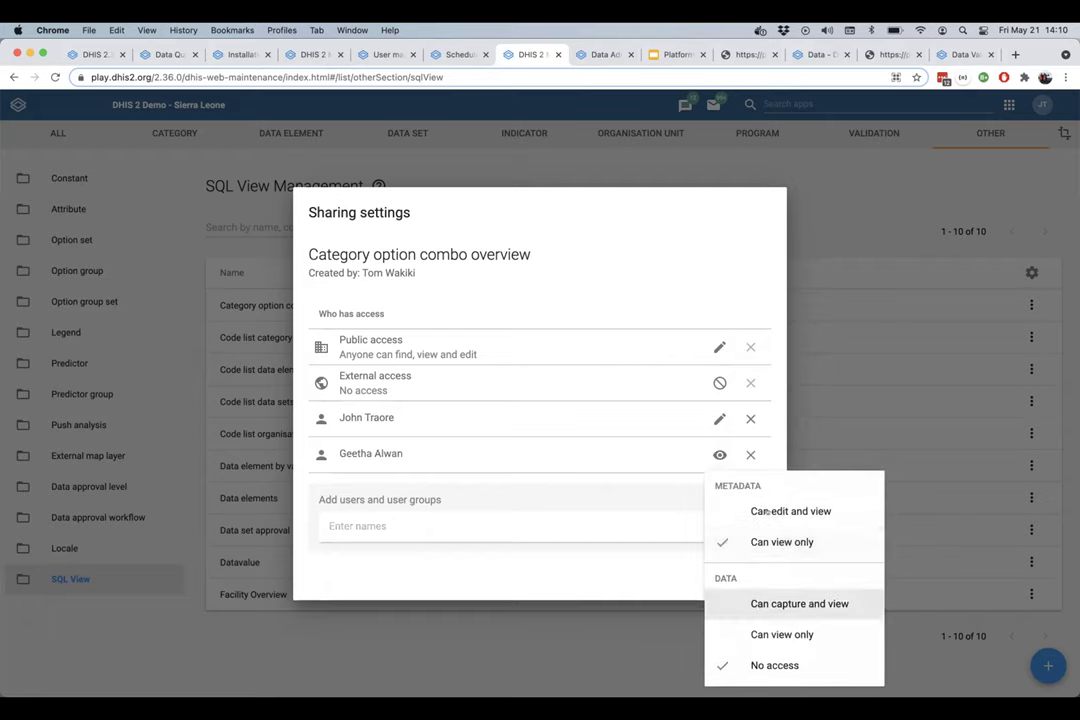
click(781, 634)
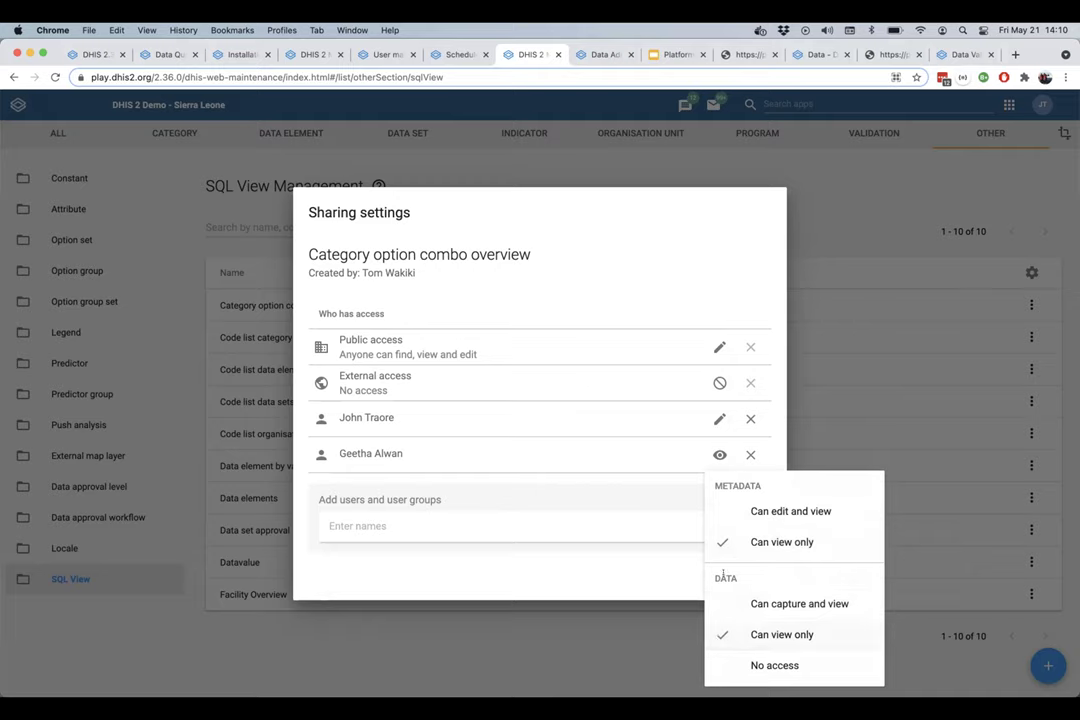
click(608, 480)
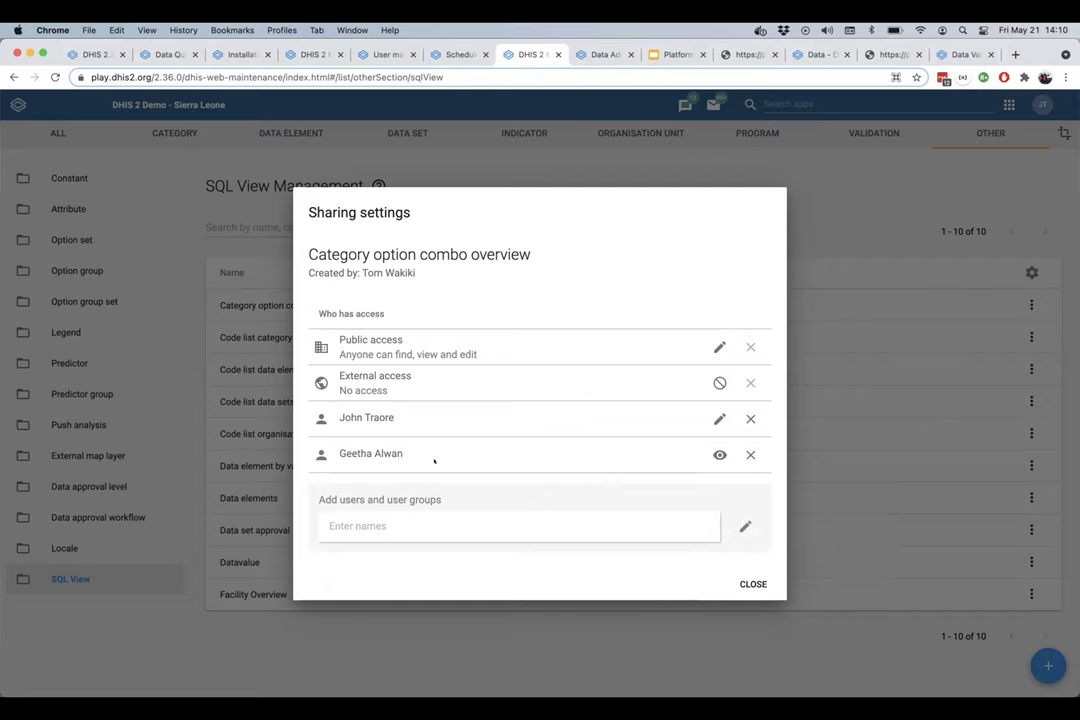
click(744, 584)
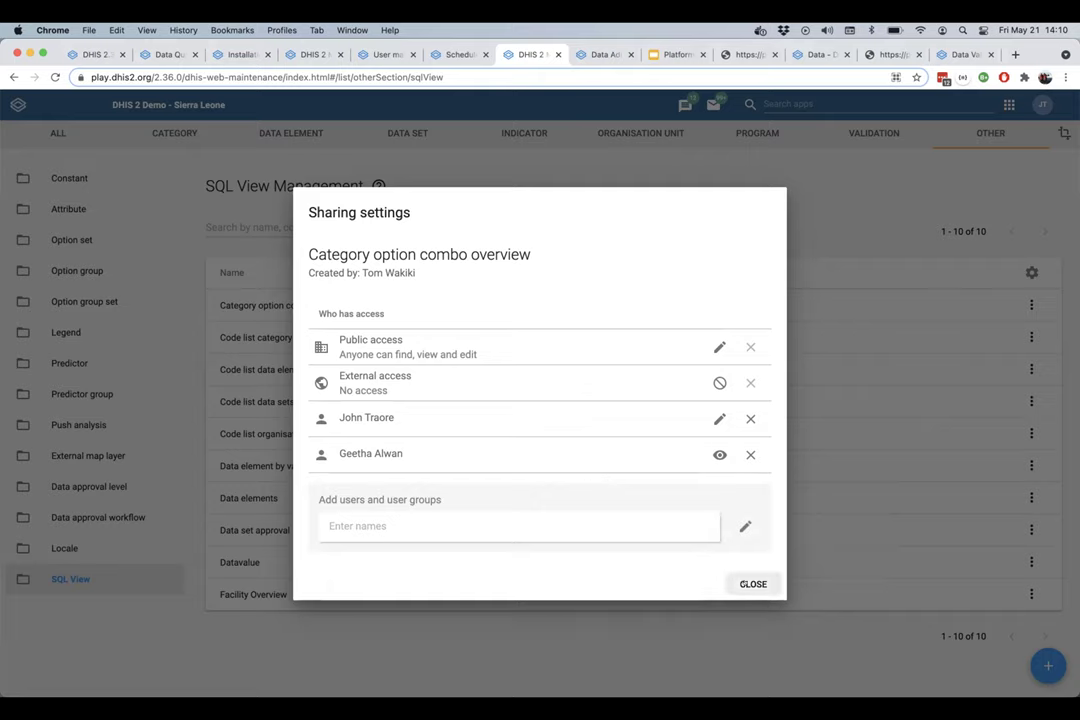
click(744, 584)
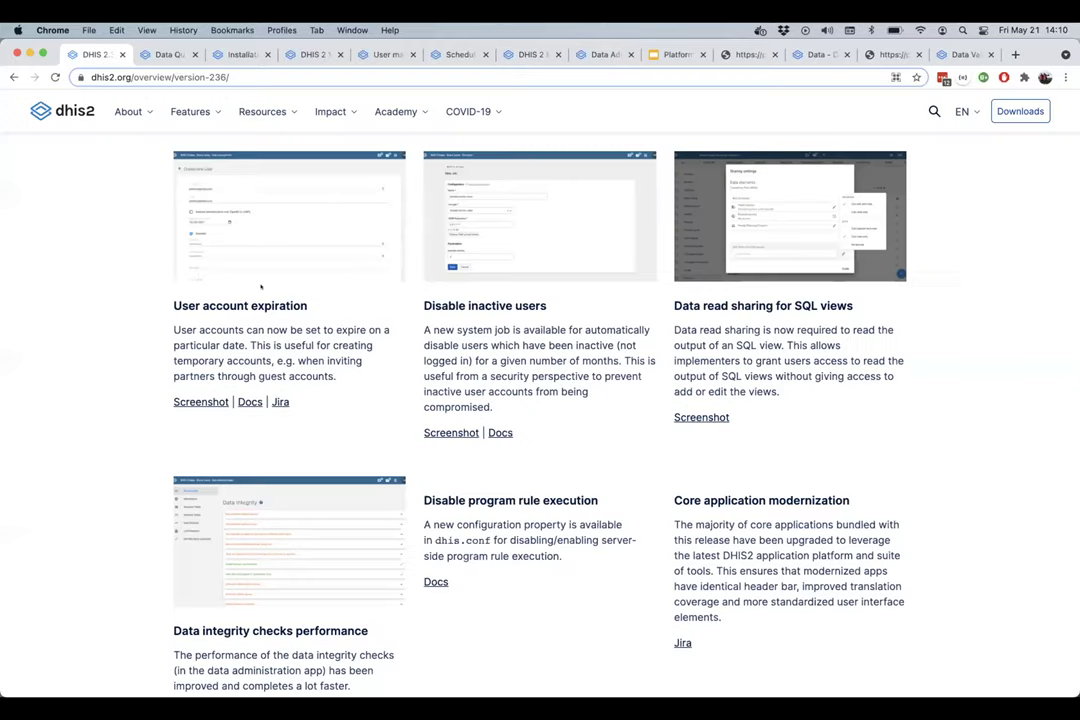
Step: Switch to the Data Administration app and run the data integrity checks
scroll(188, 345, down, 3)
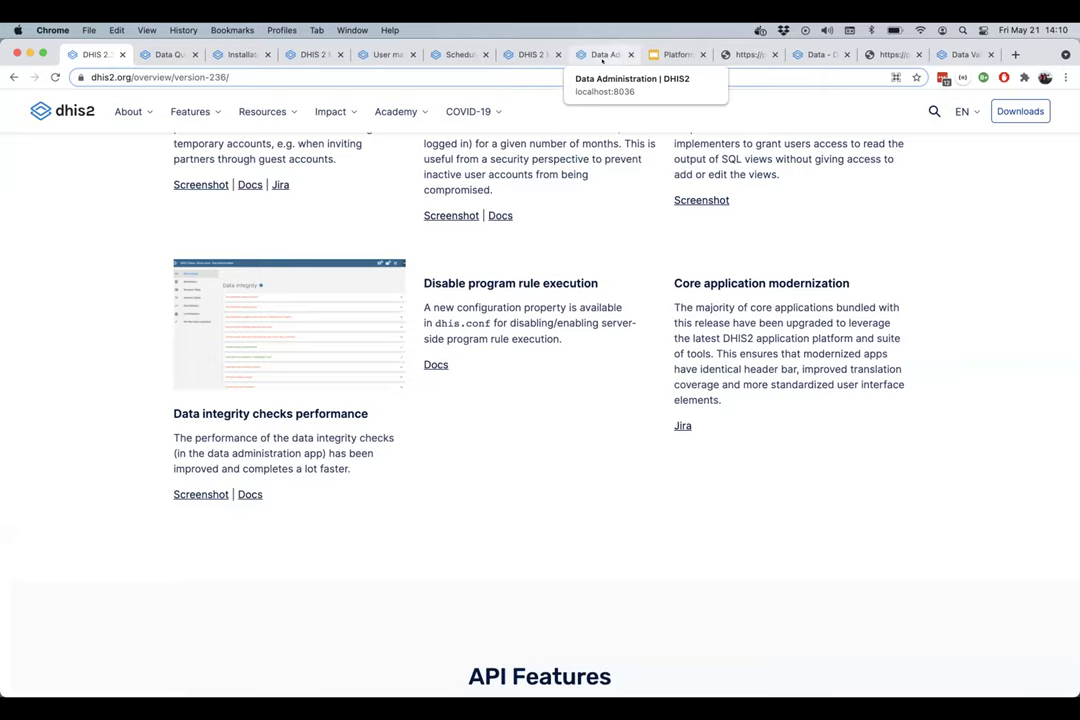
click(607, 55)
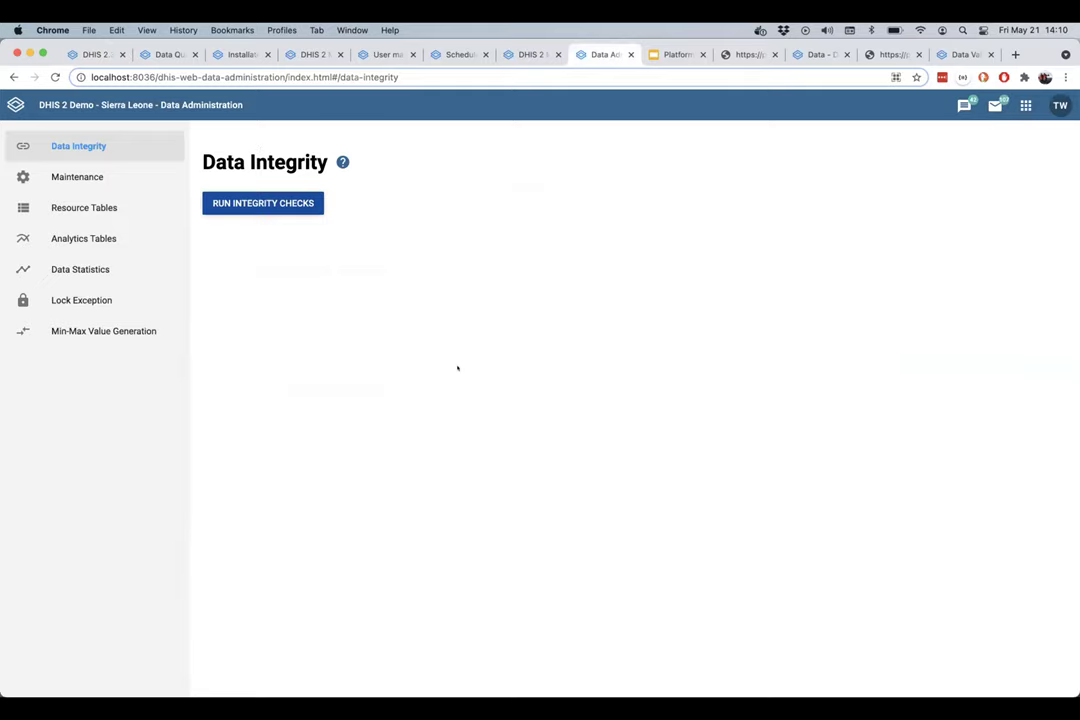
click(263, 203)
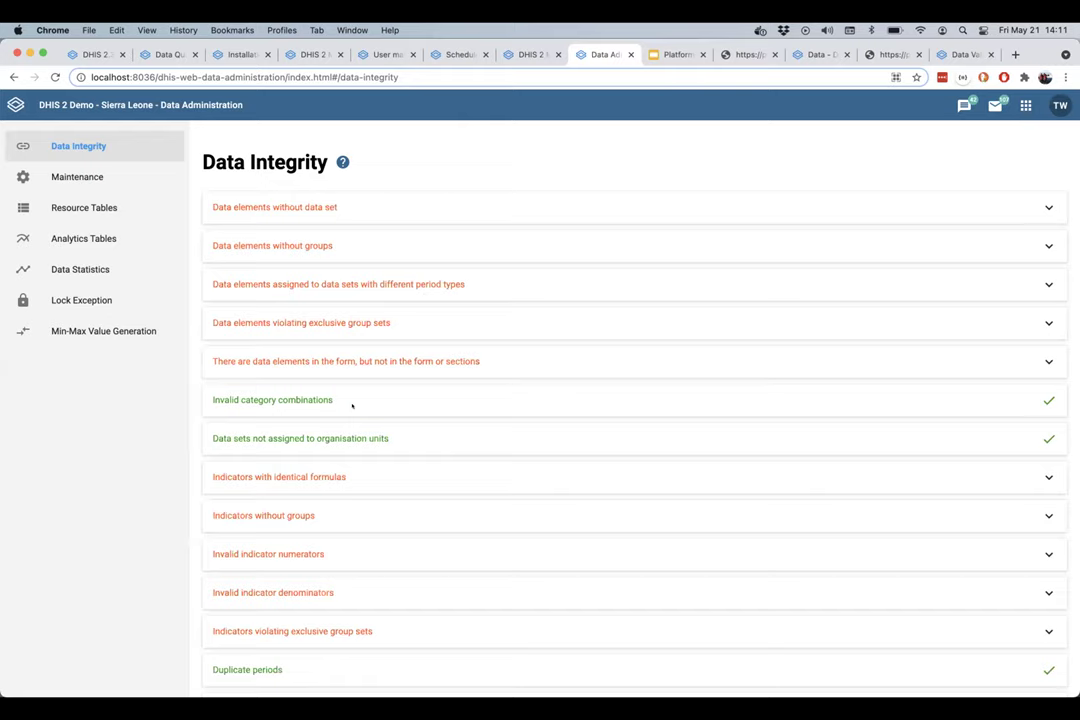
Step: Review the integrity check results and inspect the items under "Data elements without data set"
scroll(352, 405, down, 15)
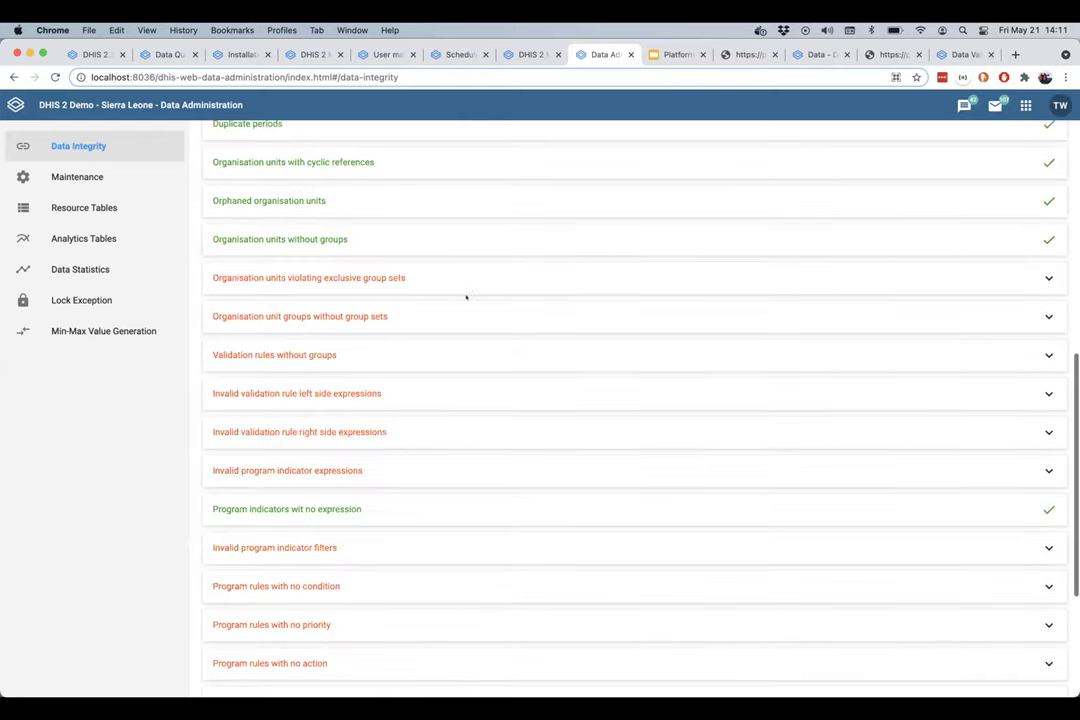
scroll(313, 205, up, 15)
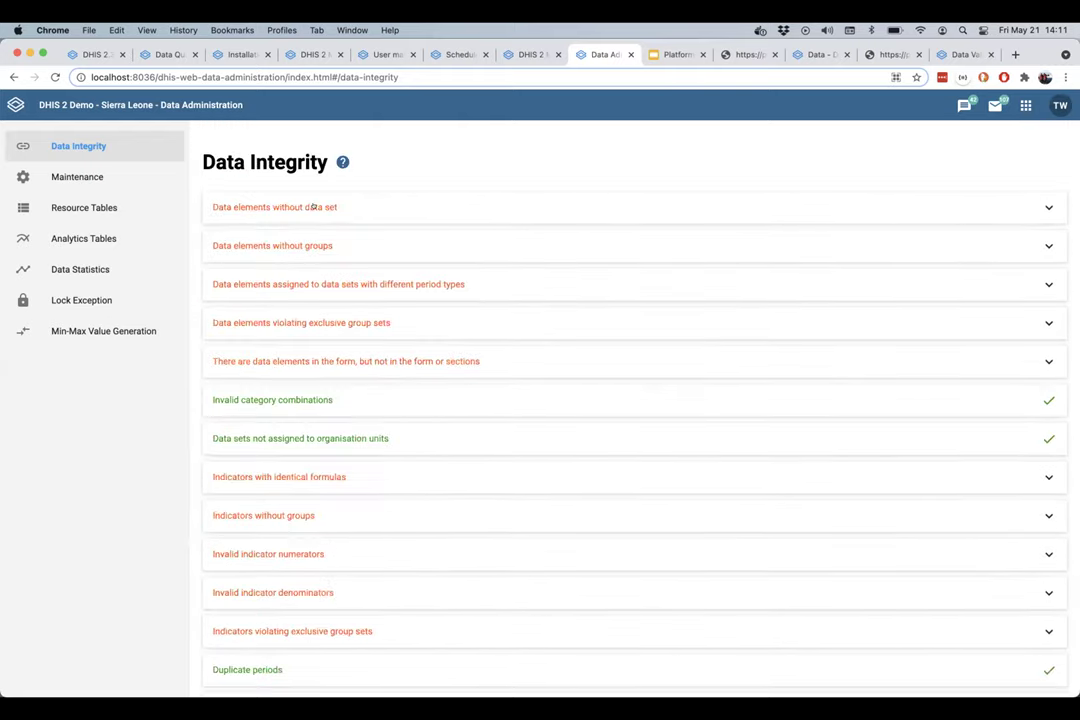
click(285, 207)
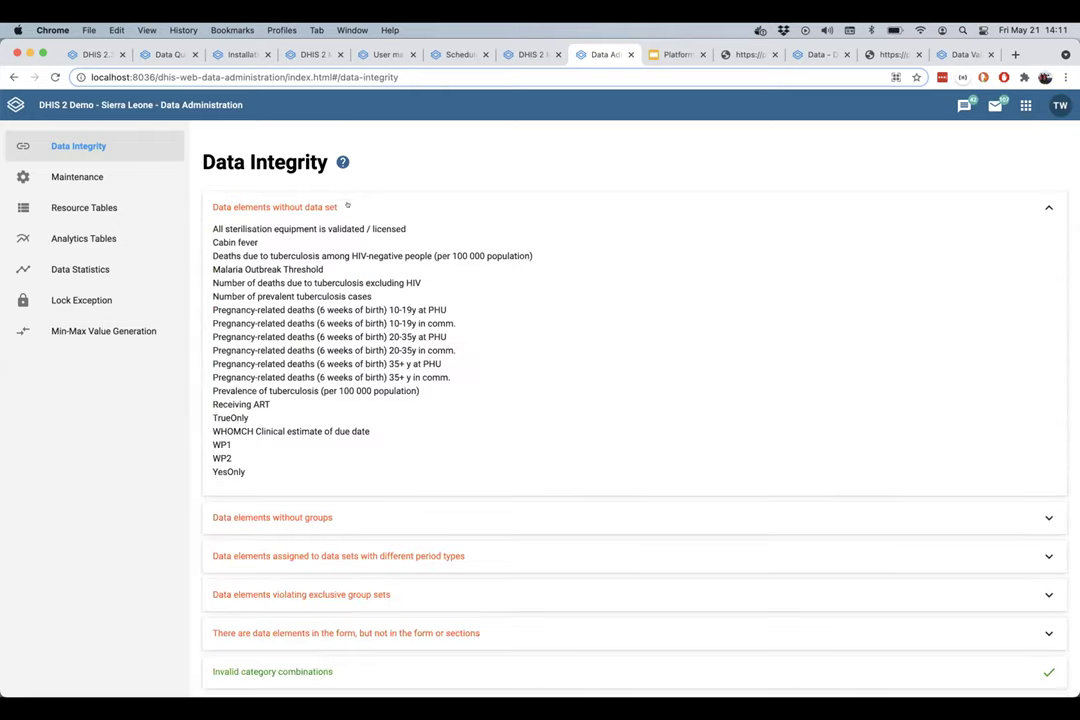
click(347, 197)
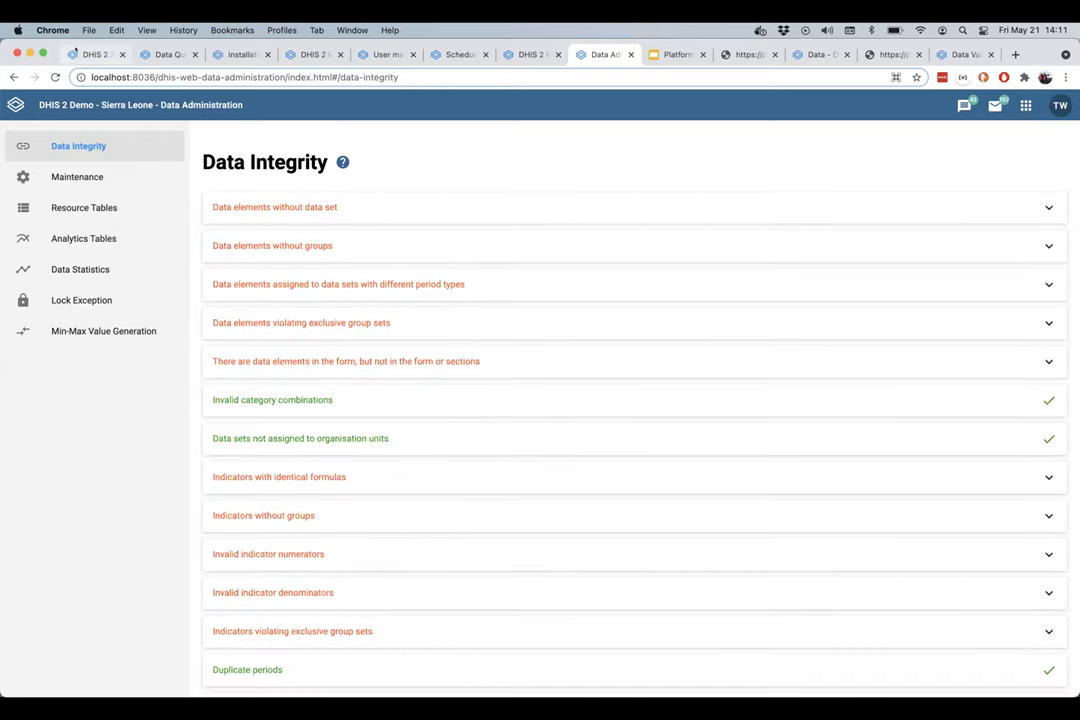
Step: Open the documentation for disabling program rule execution from the 2.36 overview and read the system configuration and nginx sections
click(88, 53)
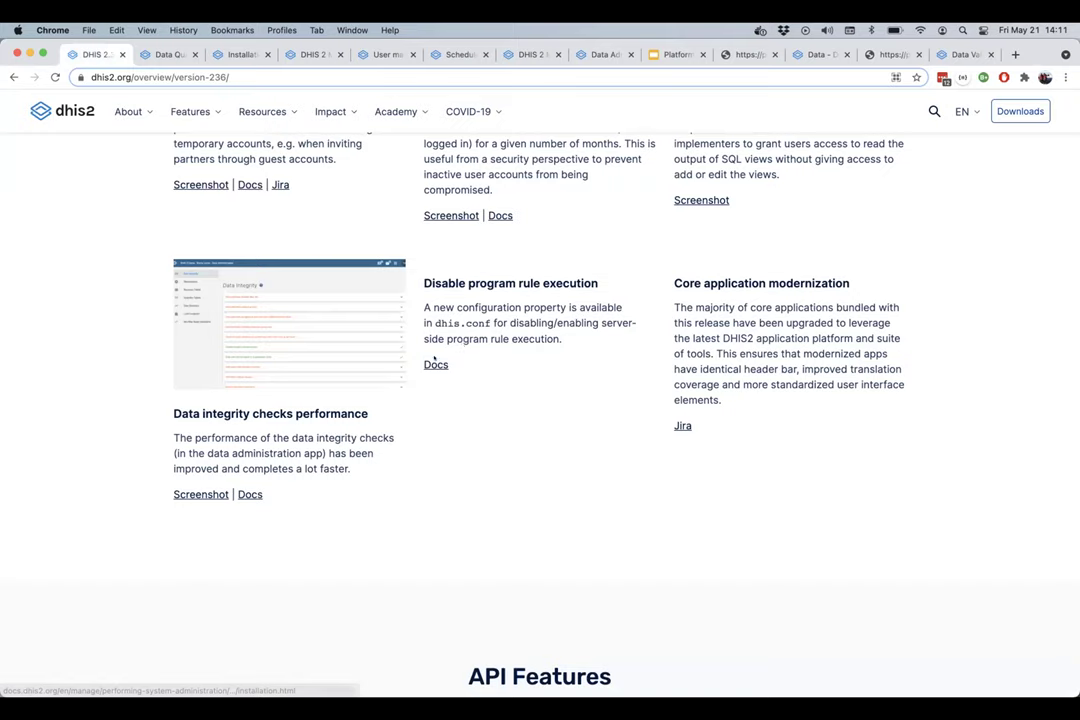
right_click(434, 360)
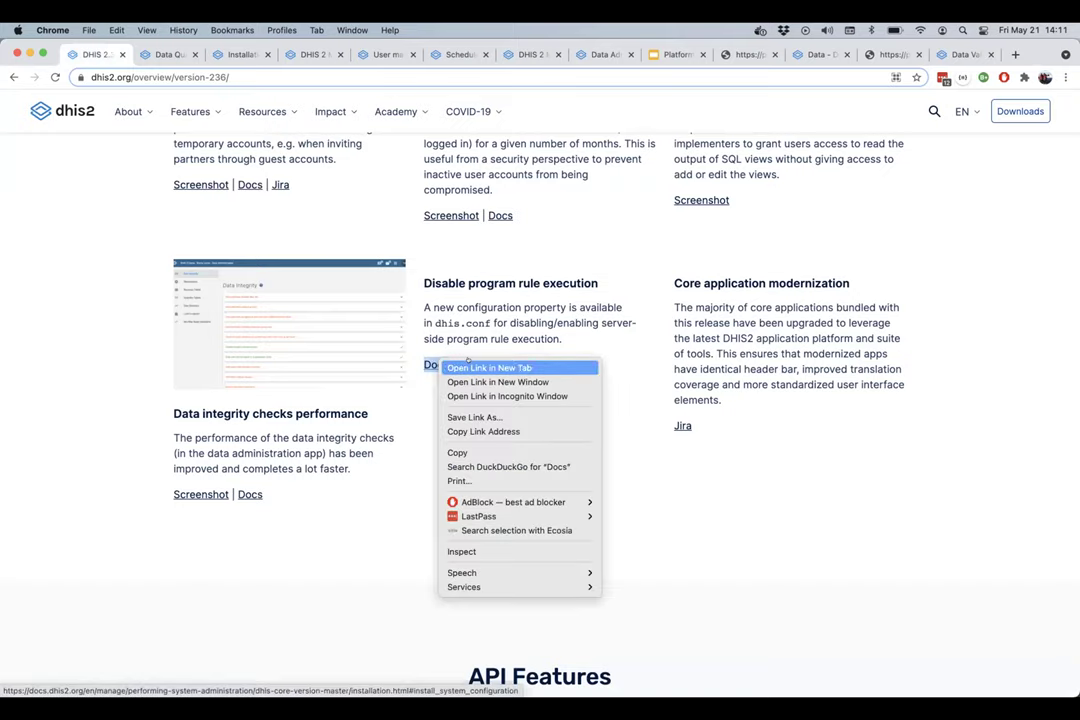
click(480, 368)
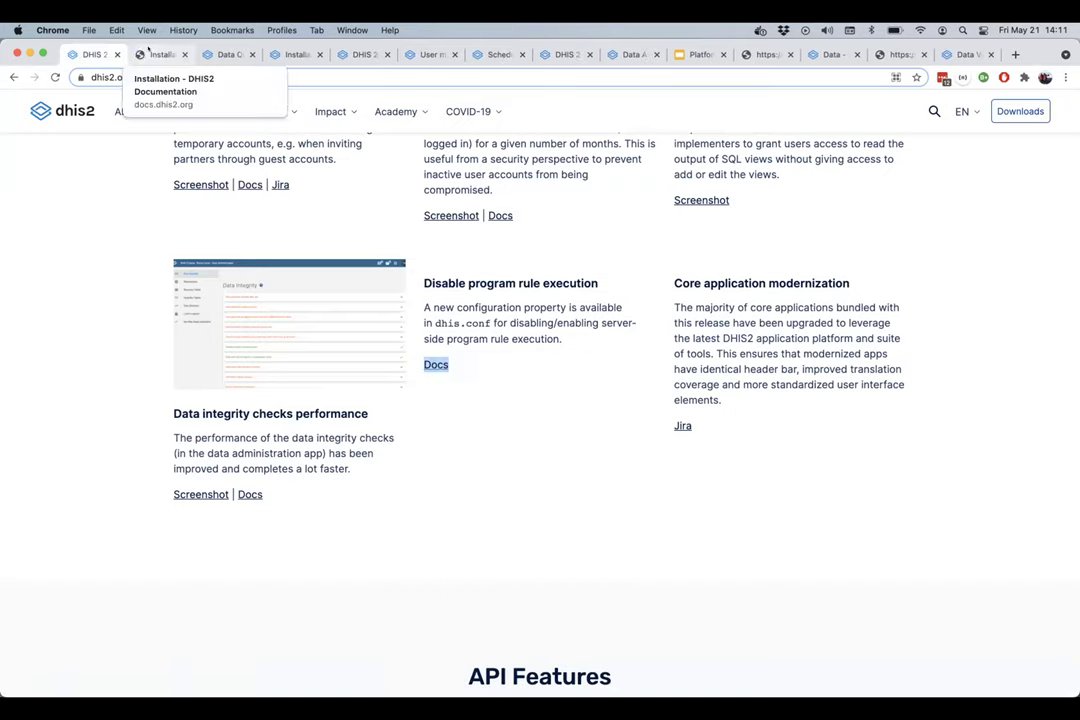
click(150, 52)
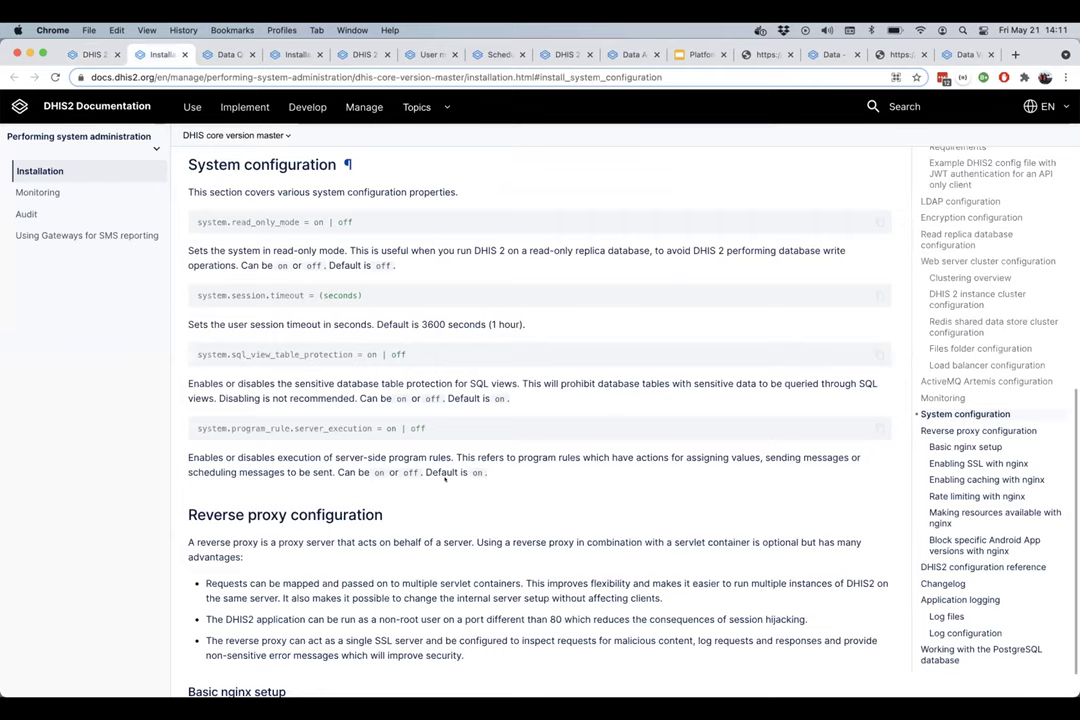
scroll(445, 480, down, 3)
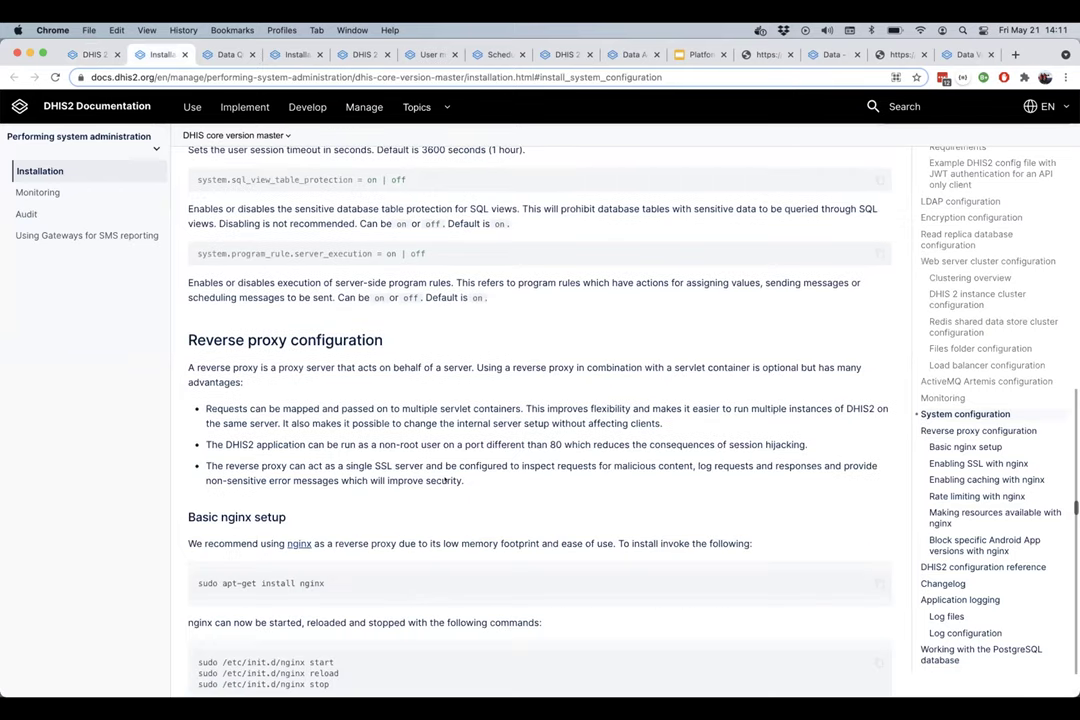
scroll(445, 481, down, 3)
scroll(334, 394, down, 2)
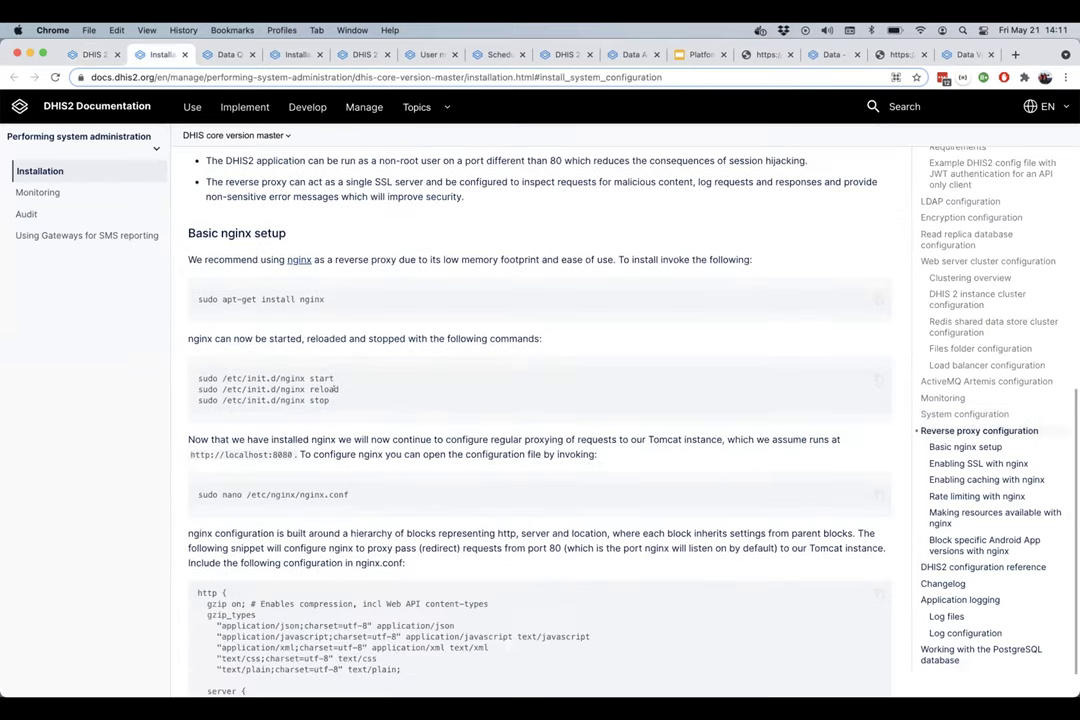
scroll(336, 396, down, 1)
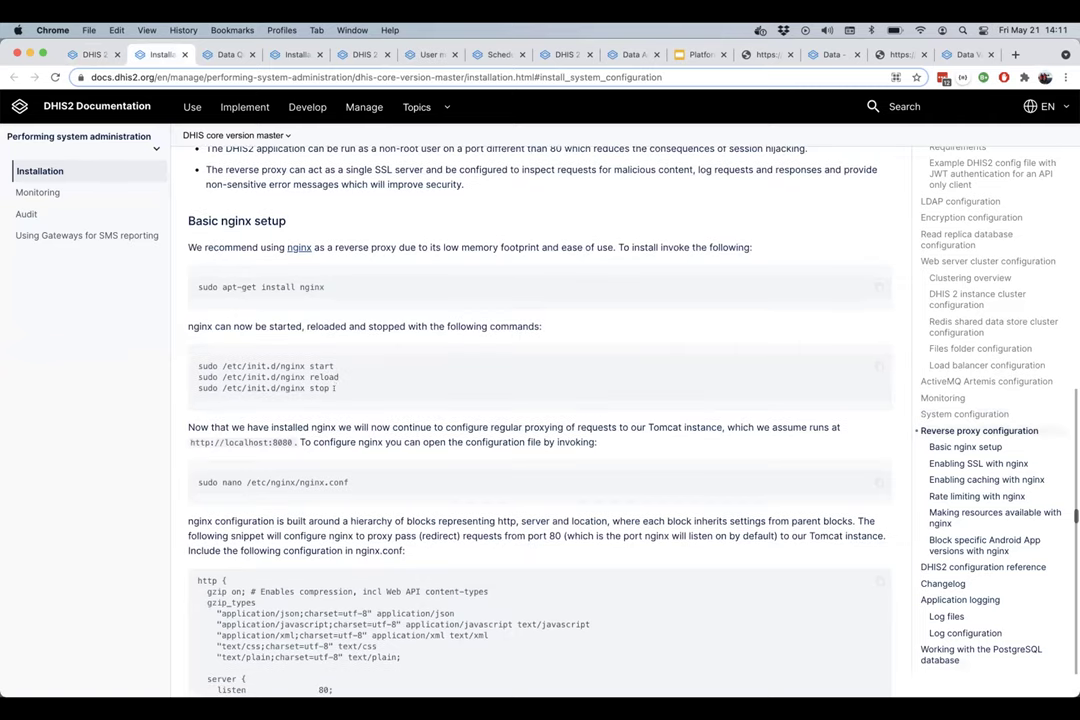
scroll(335, 388, down, 4)
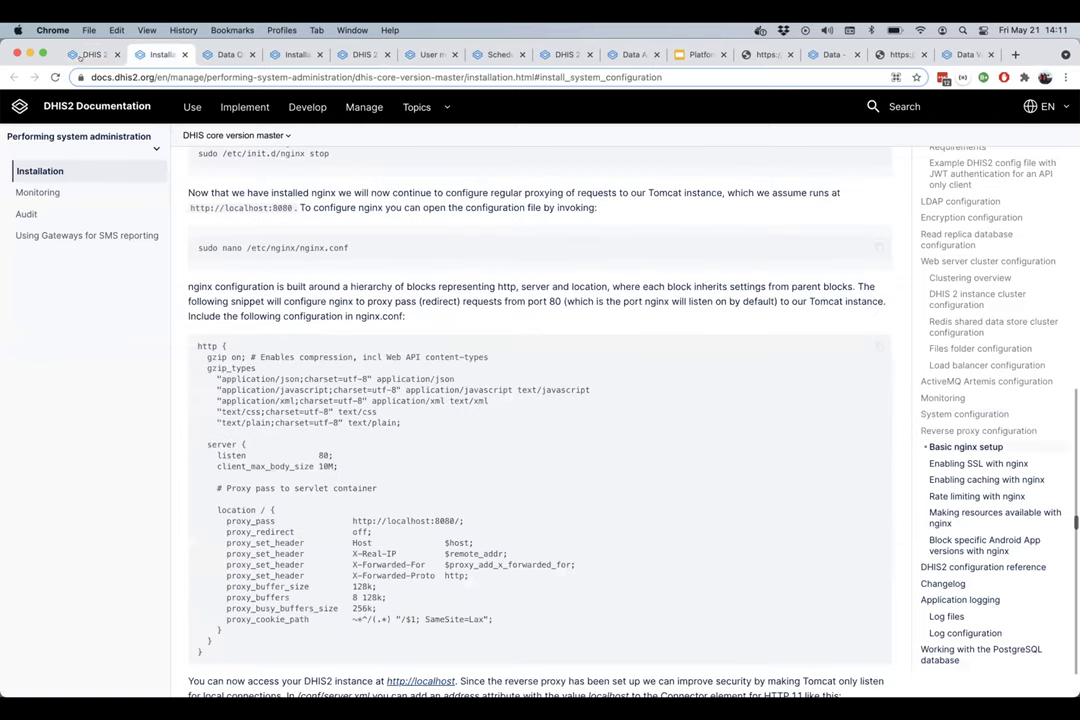
scroll(428, 336, down, 8)
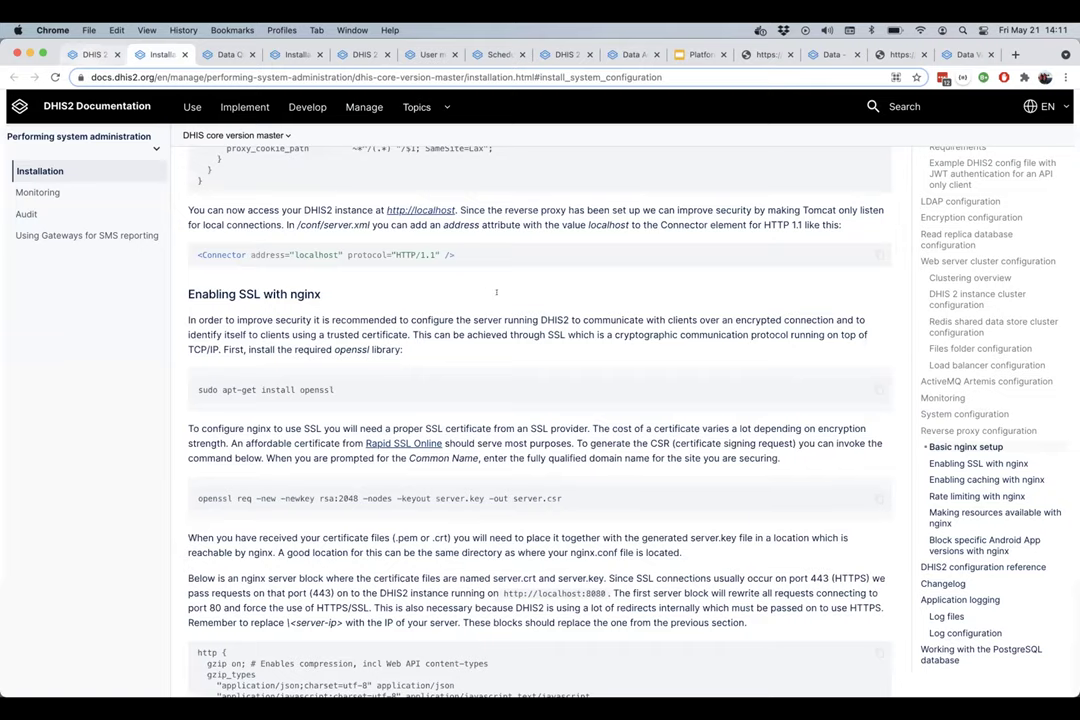
Step: Return to the 2.36 overview page and switch to the Platform presentation in Google Slides
key(ctrl+shift+Tab)
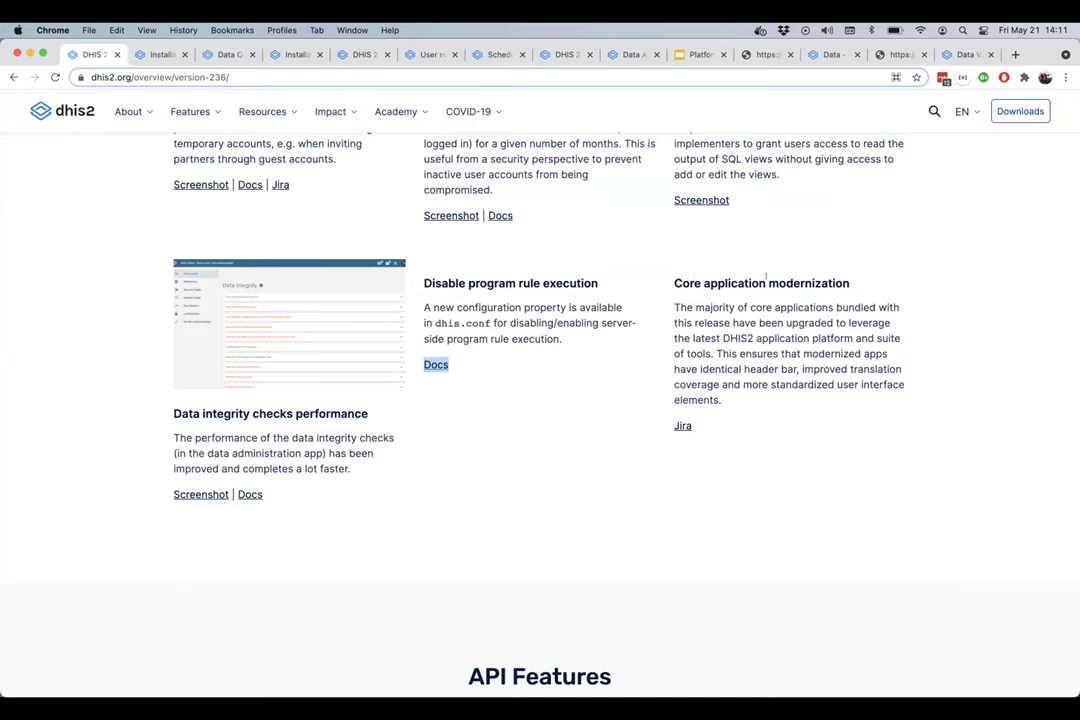
click(688, 52)
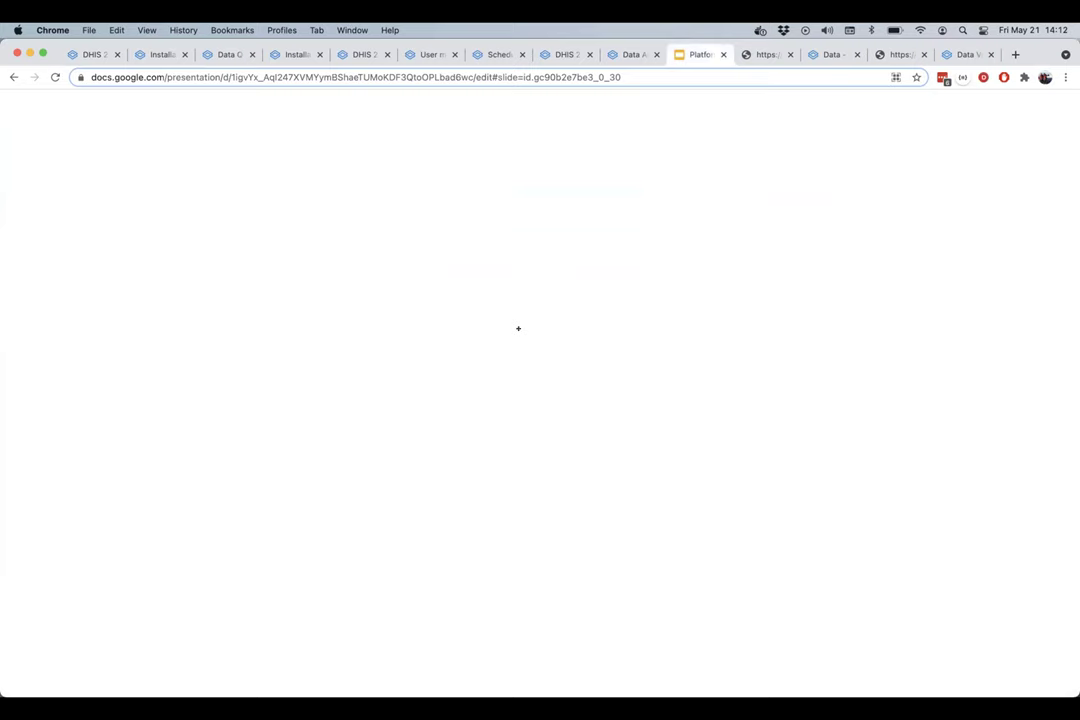
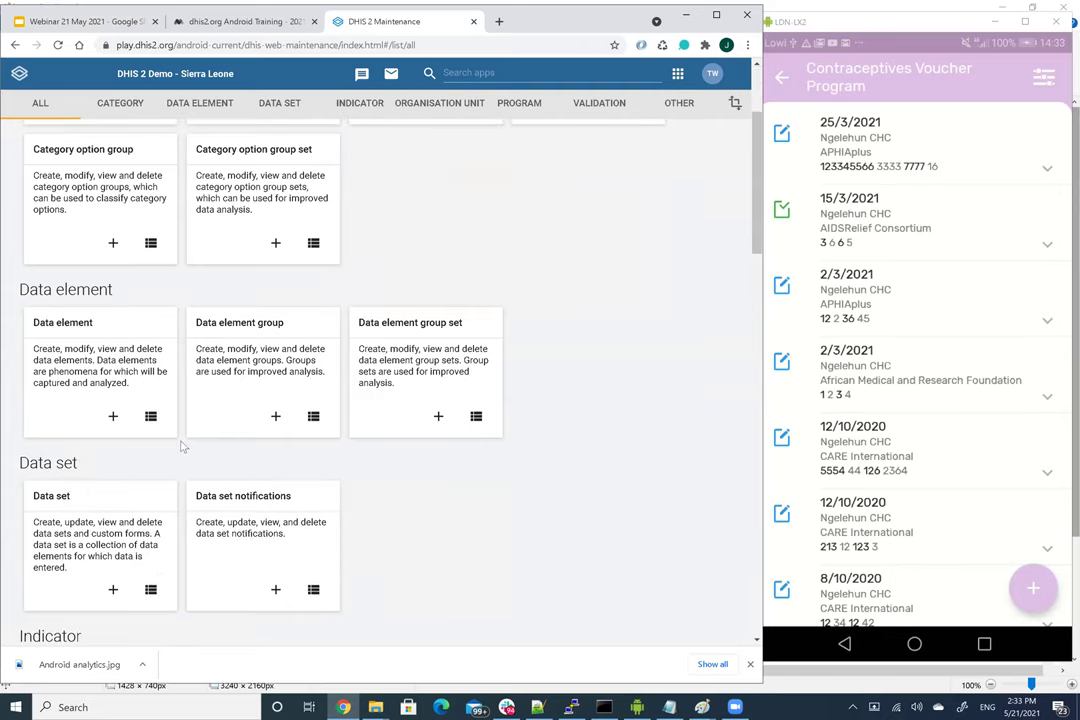
Step: Open the data set list in Maintenance and filter it by "re"
click(152, 585)
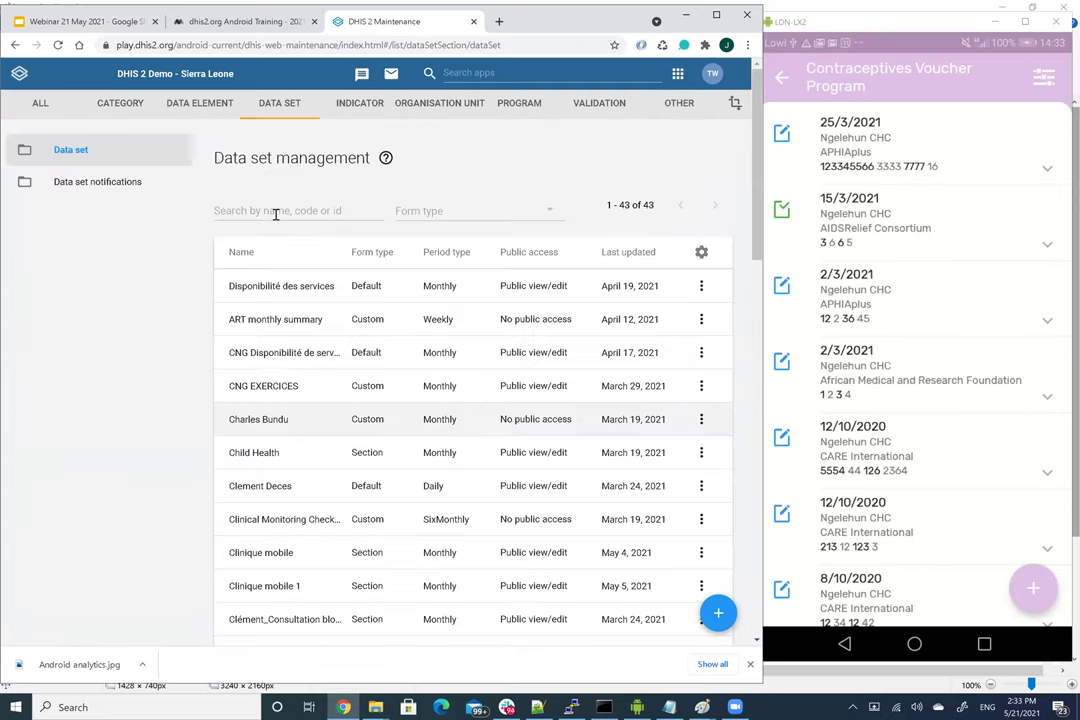
click(272, 210)
text(re)
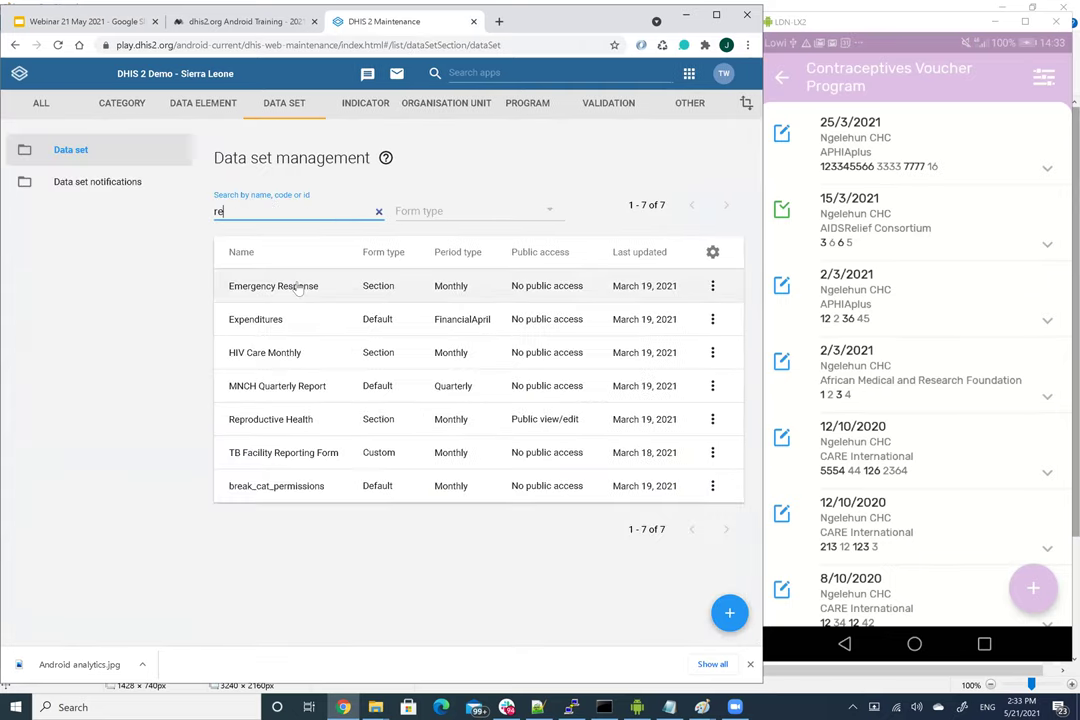
click(300, 421)
scroll(419, 387, down, 5)
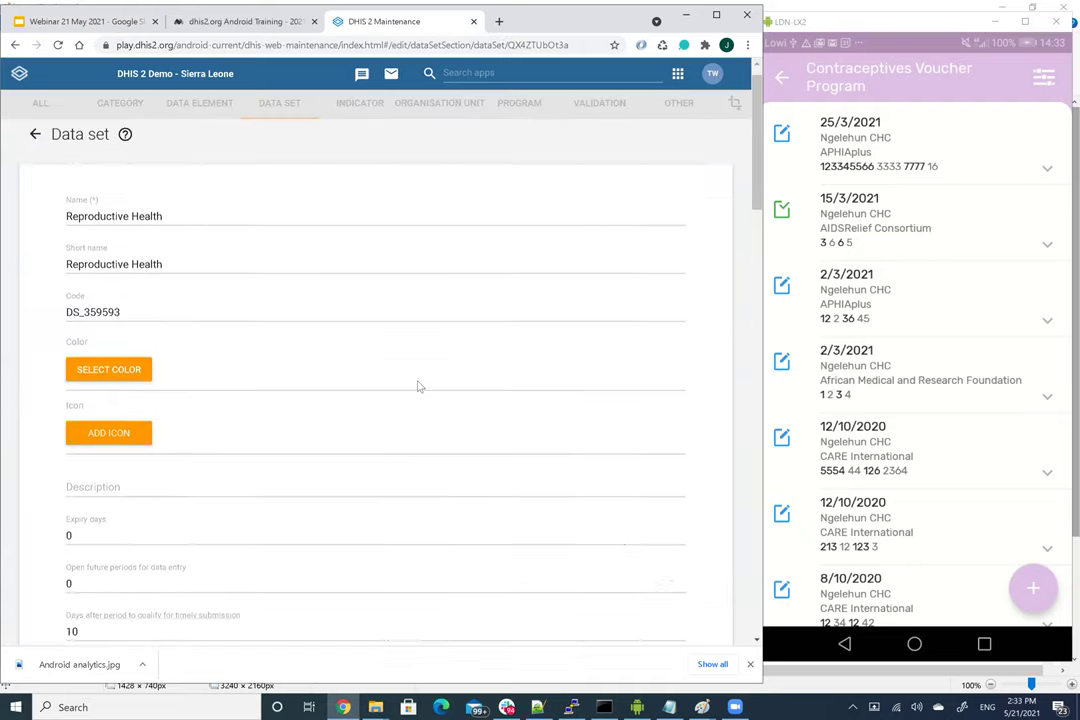
scroll(419, 388, up, 3)
scroll(419, 387, up, 3)
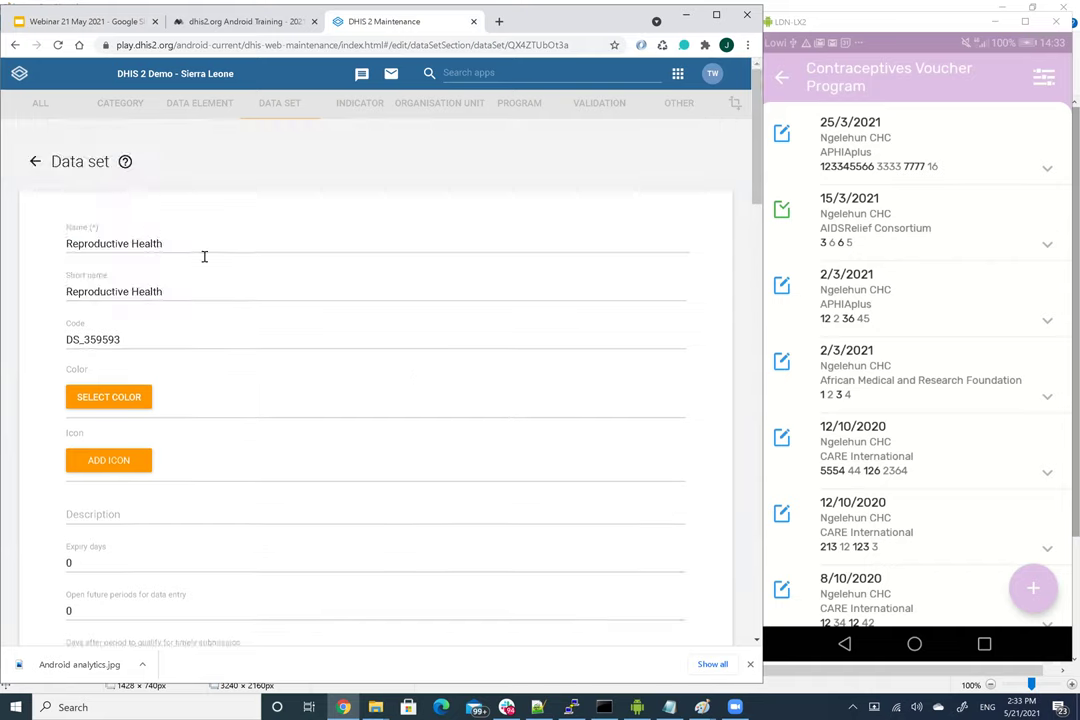
click(29, 156)
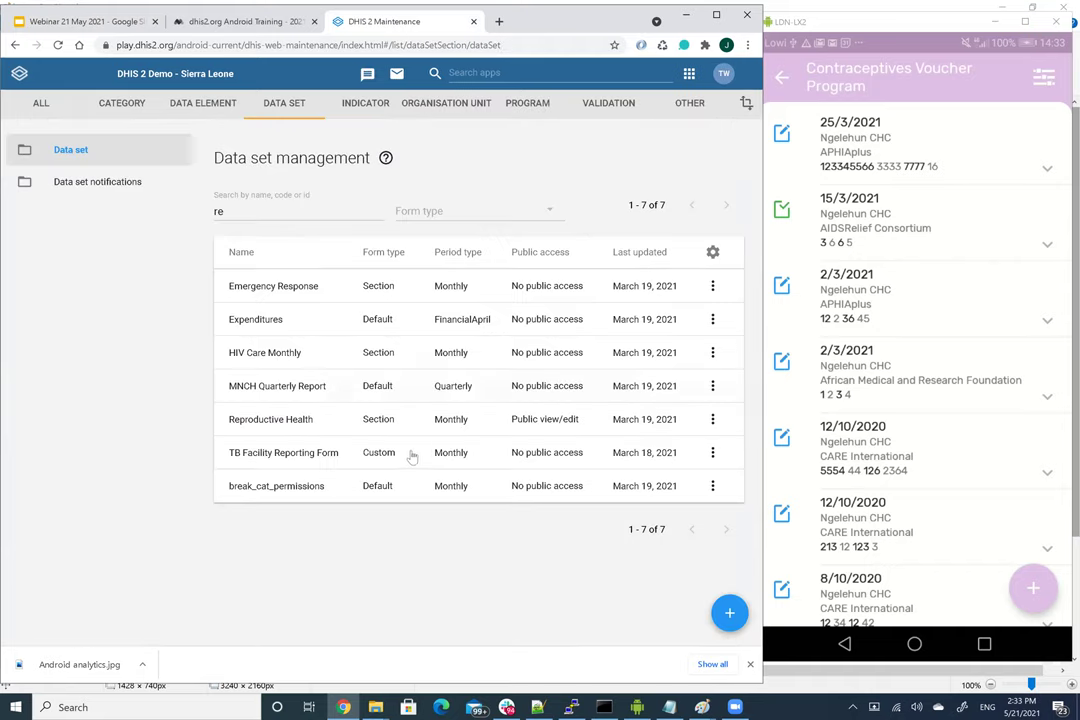
Step: Open section management for the Reproductive Health data set and examine the indicators assigned to the Antenatal Care section
click(712, 420)
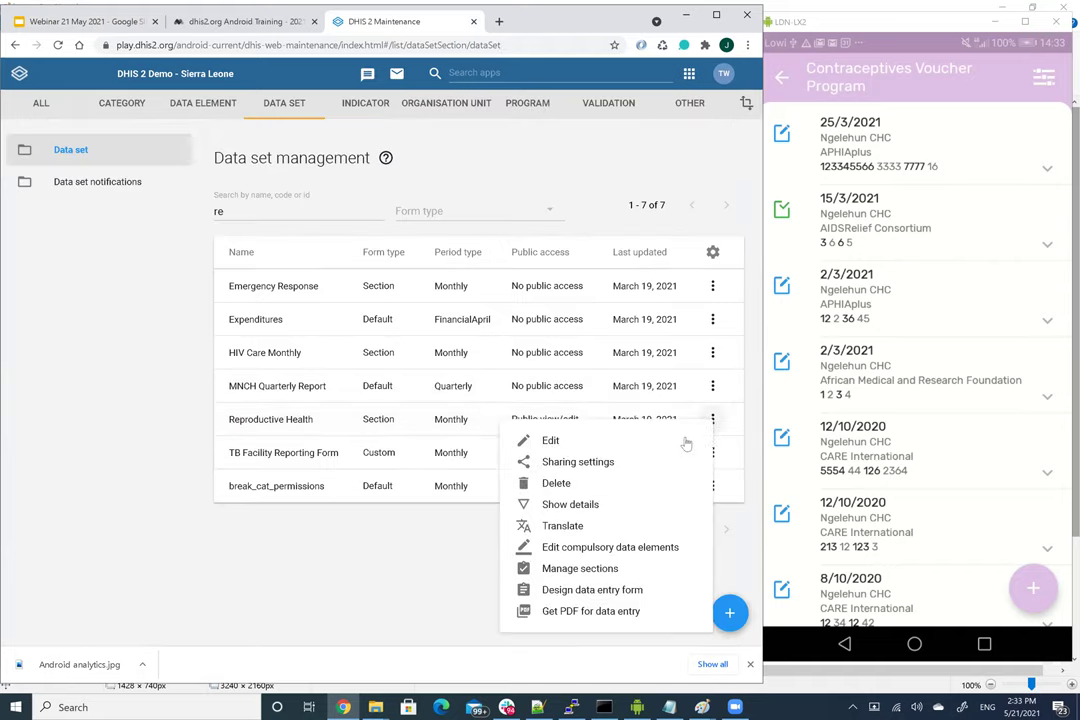
click(598, 569)
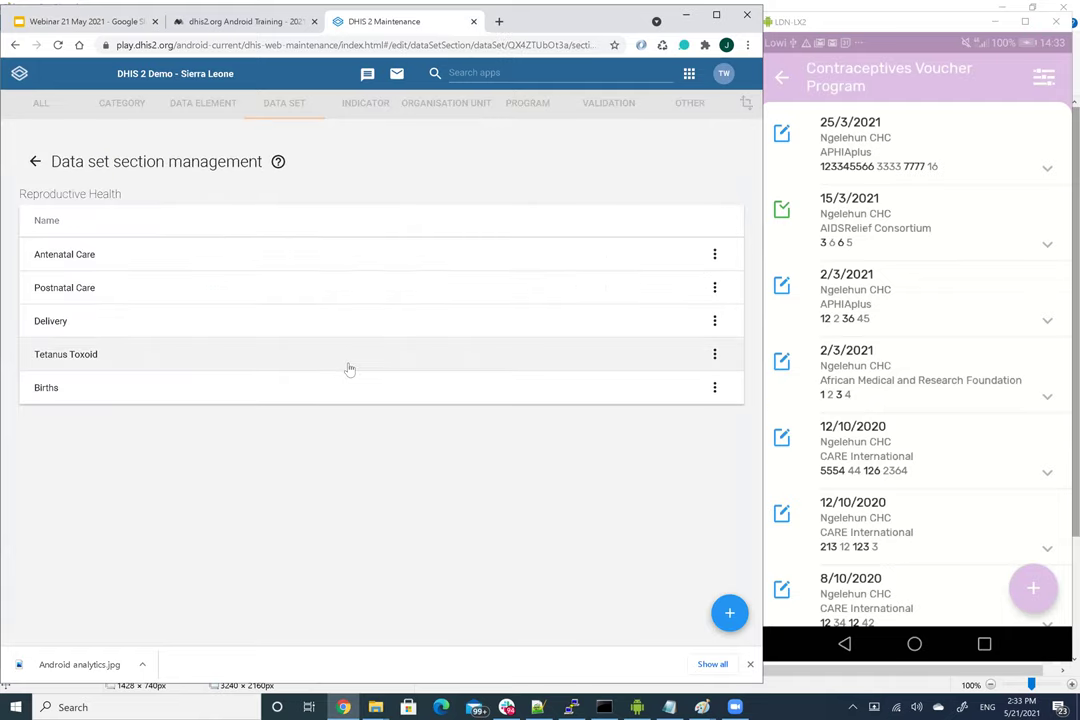
click(246, 260)
scroll(397, 365, down, 5)
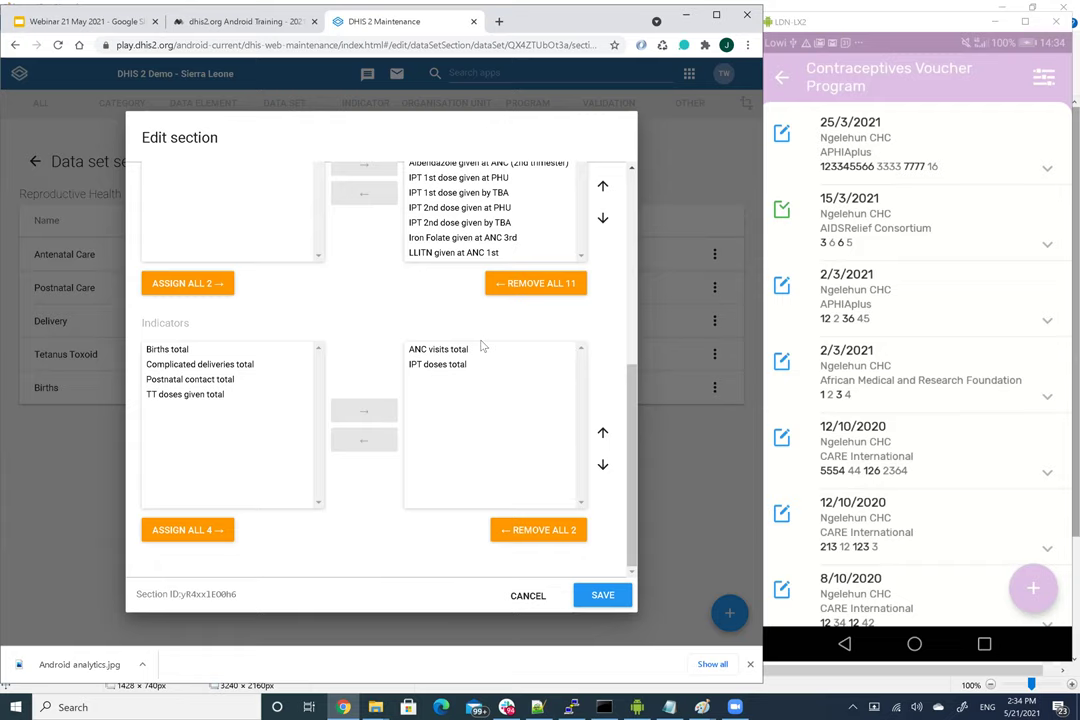
Step: In the Android app's April 2021 Reproductive Health data set, set the Fixed ANC 1st visit value to 5 and check the section's indicators
right_click(785, 318)
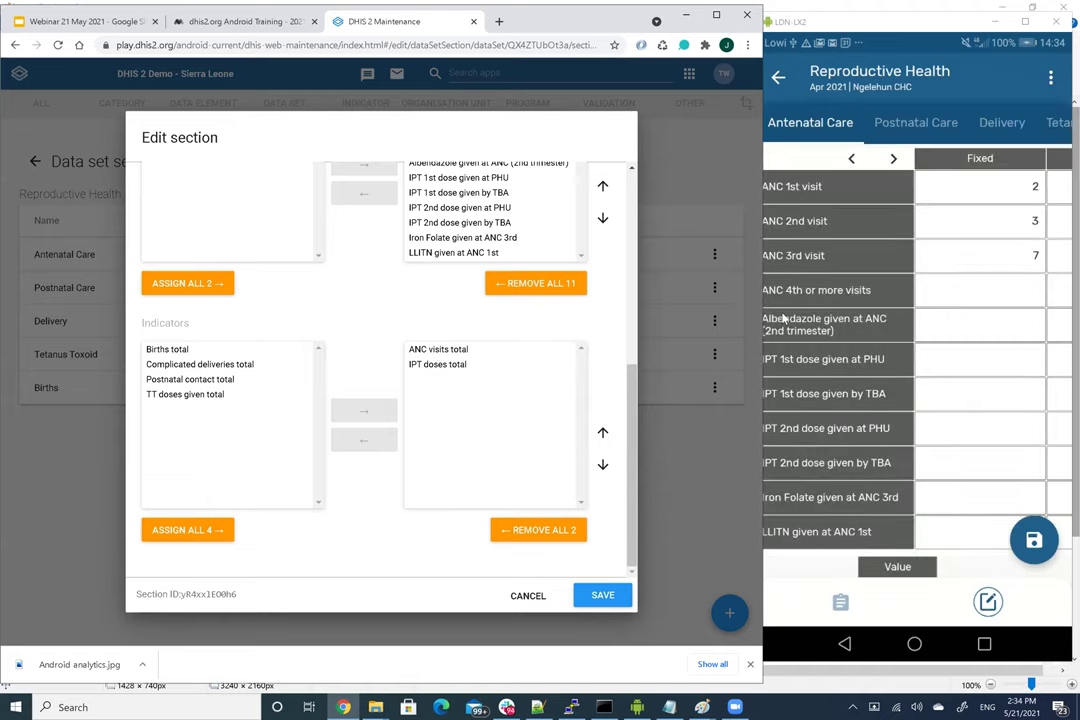
scroll(881, 365, down, 2)
scroll(881, 365, up, 2)
key(BackSpace)
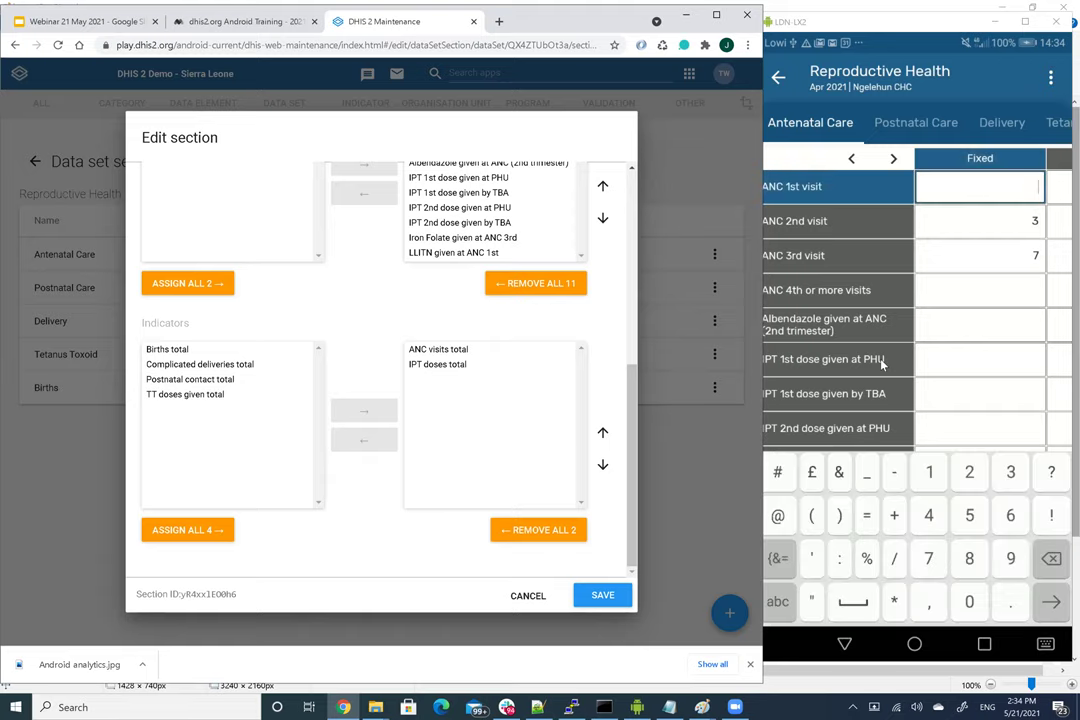
text(5)
key(Tab)
key(Tab)
key(Tab)
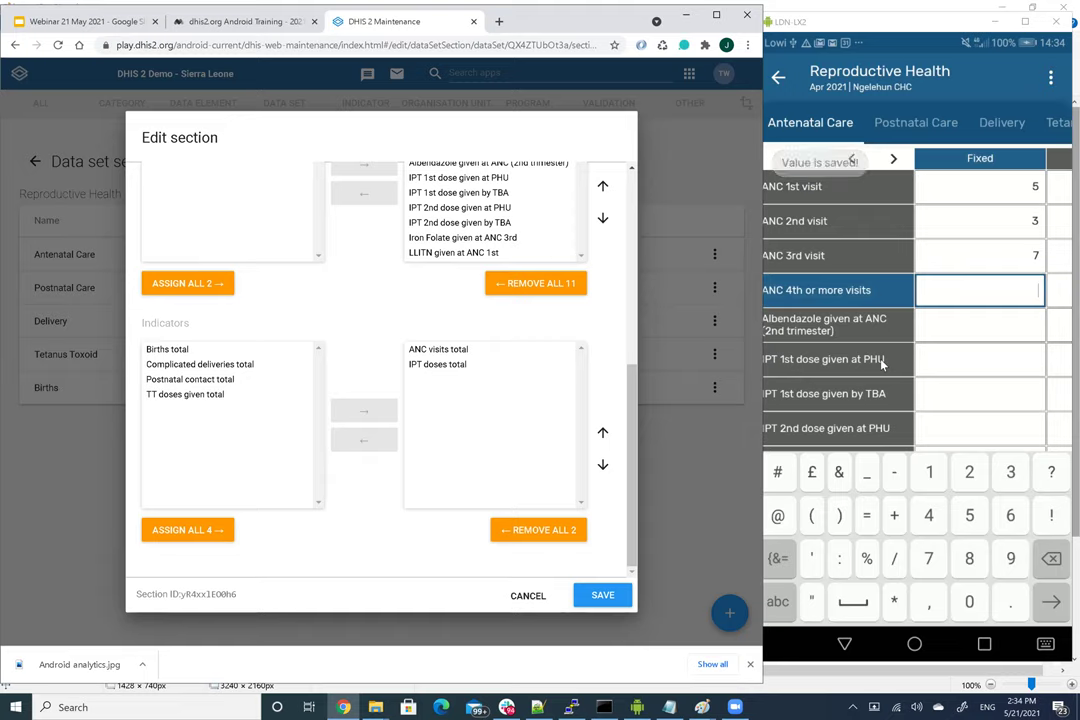
scroll(882, 365, down, 5)
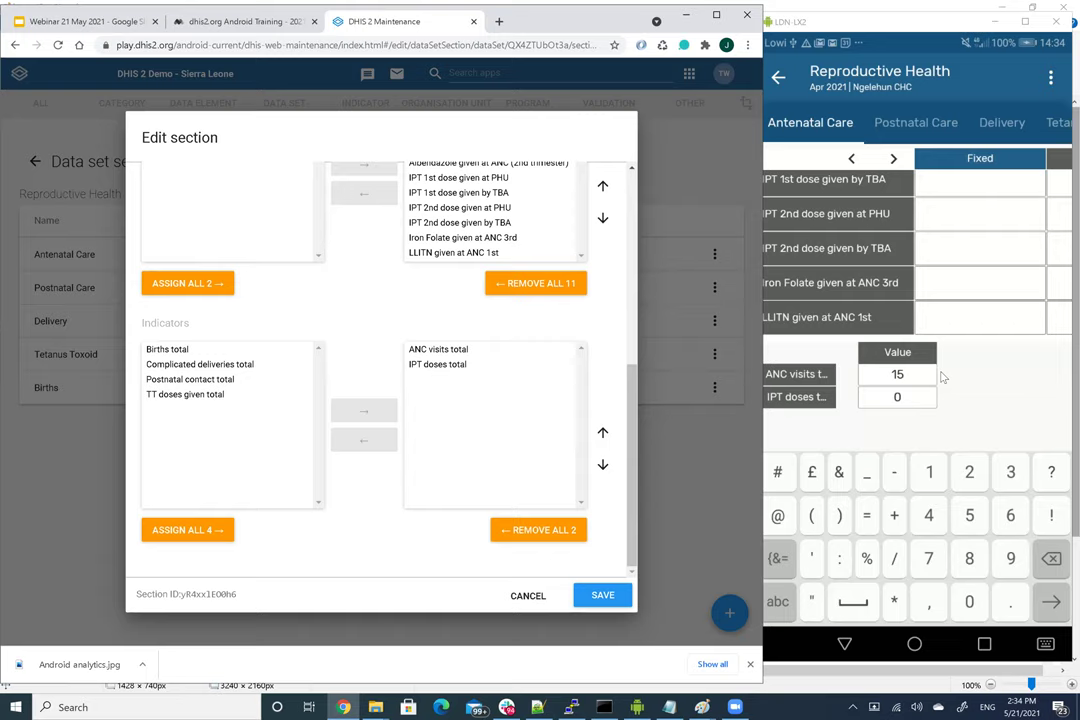
Step: Switch to the webinar presentation in Google Slides and show the Maps slide
click(105, 21)
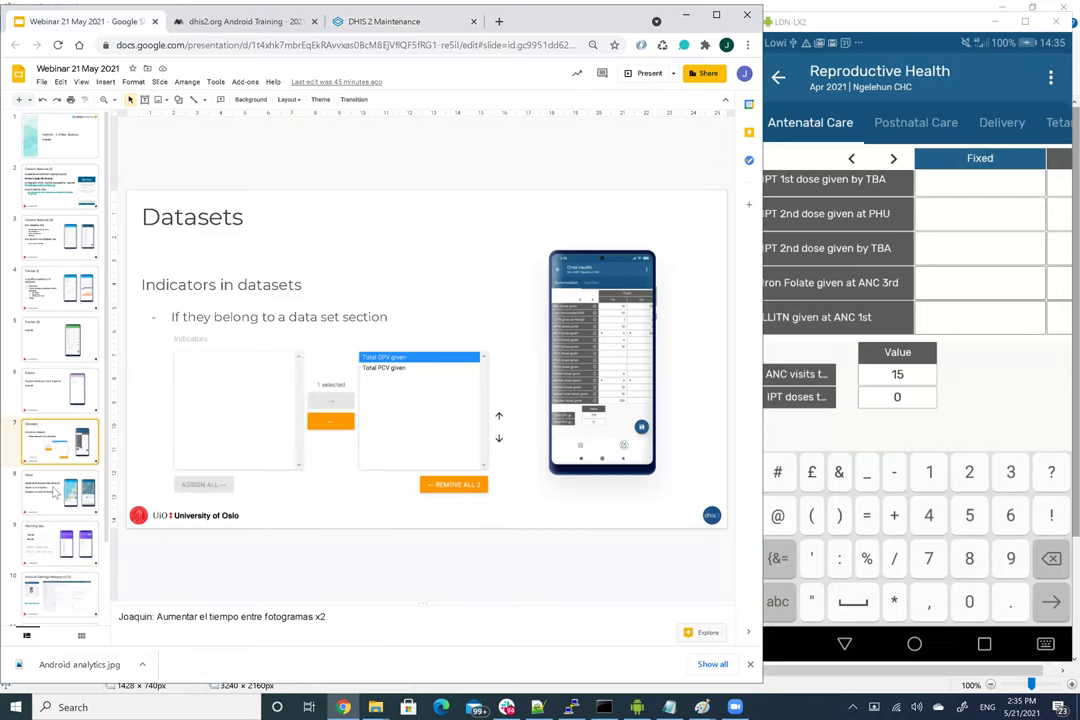
click(57, 492)
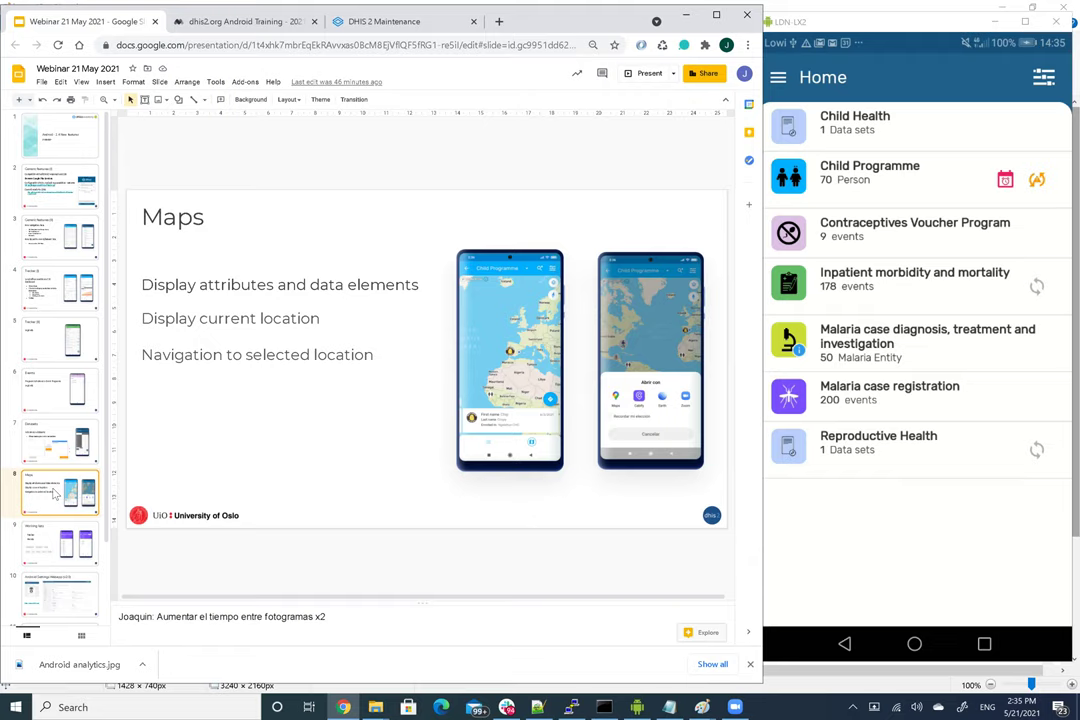
Step: Open "Malaria case diagnosis, treatment and investigation" in the Android app and add the "Index case to cases" layer to its map
click(928, 340)
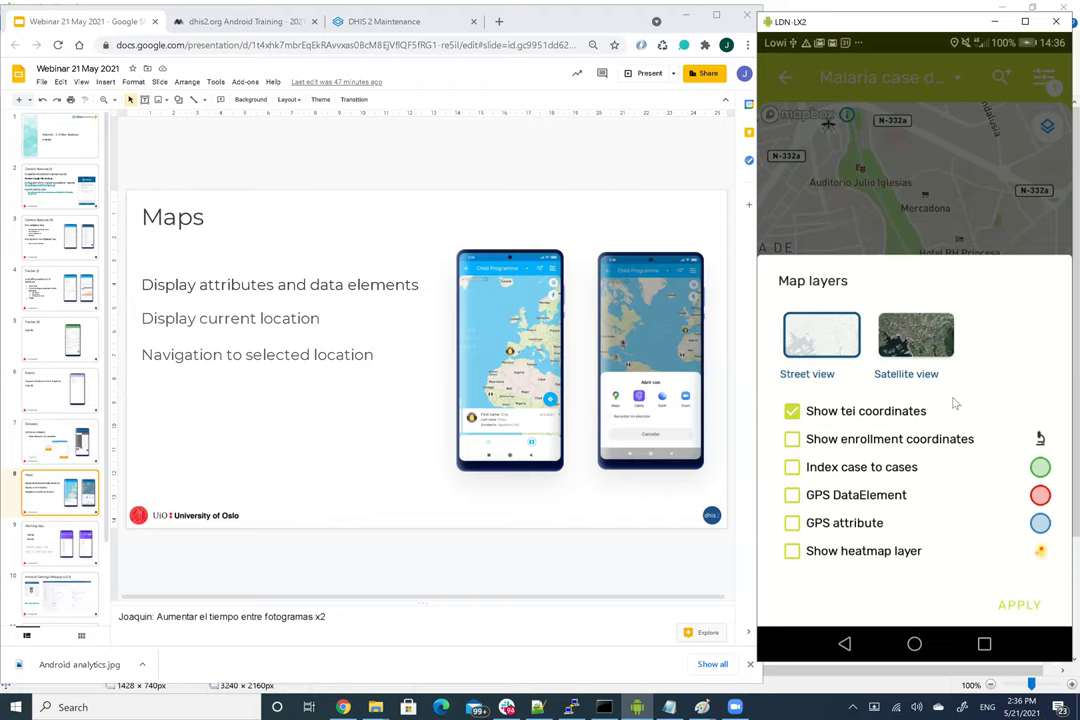
click(793, 468)
click(1015, 607)
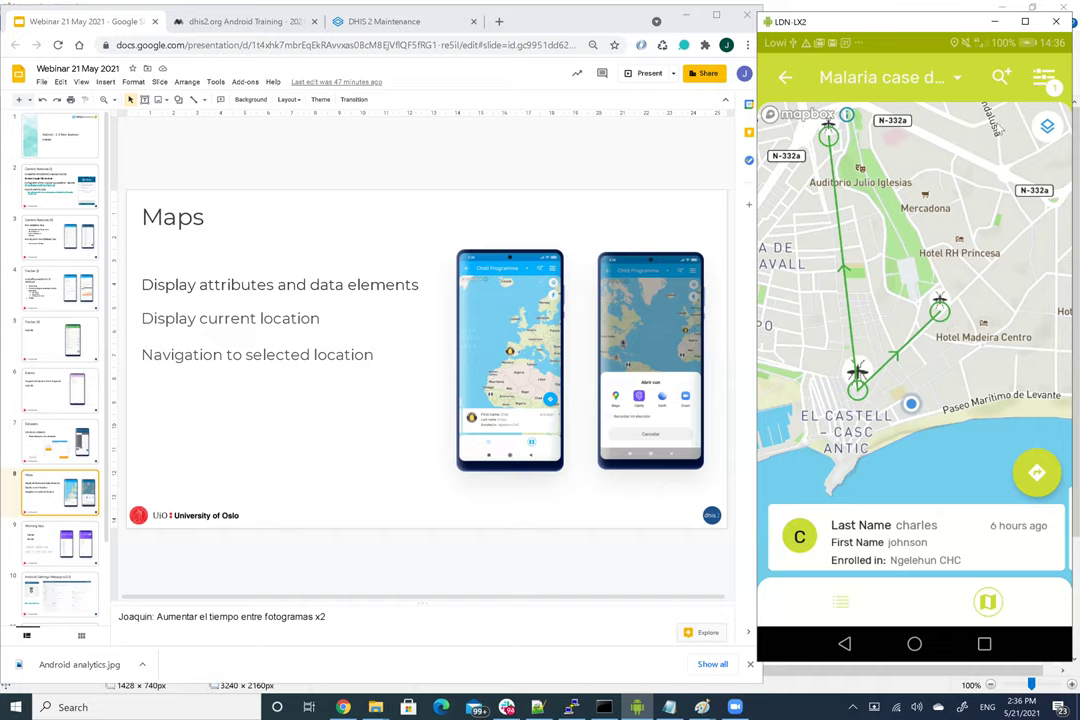
Step: Replace the "Index case to cases" layer with the "GPS attribute" layer on the malaria program's map
click(1043, 78)
click(1043, 78)
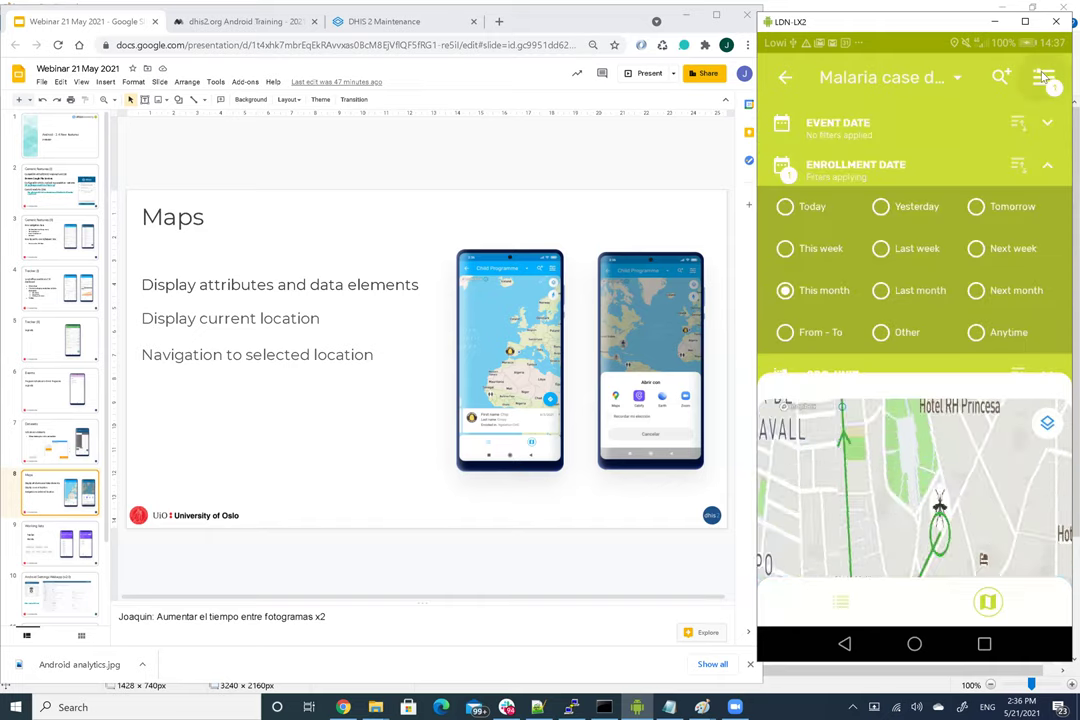
click(1047, 127)
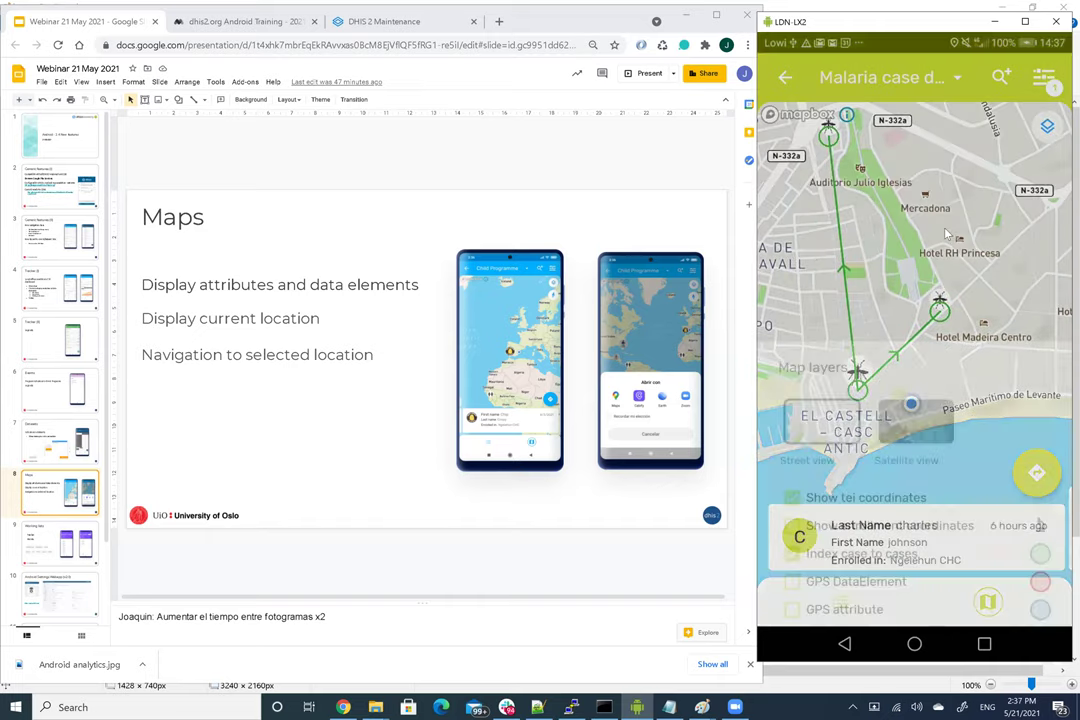
click(791, 470)
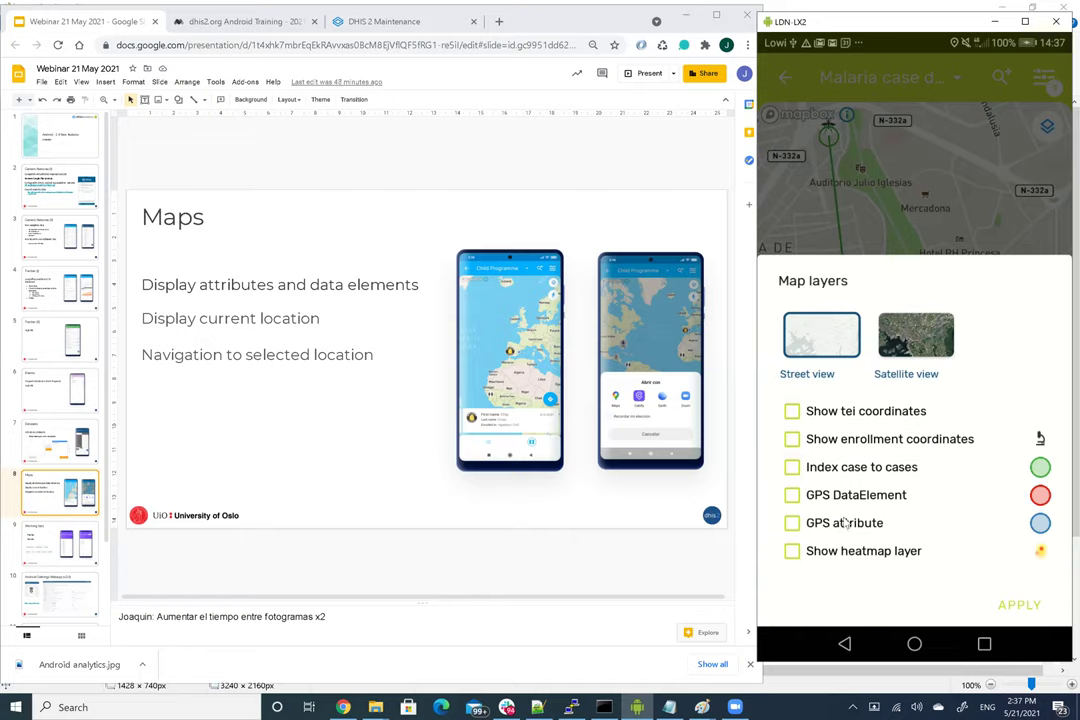
click(792, 524)
click(1016, 606)
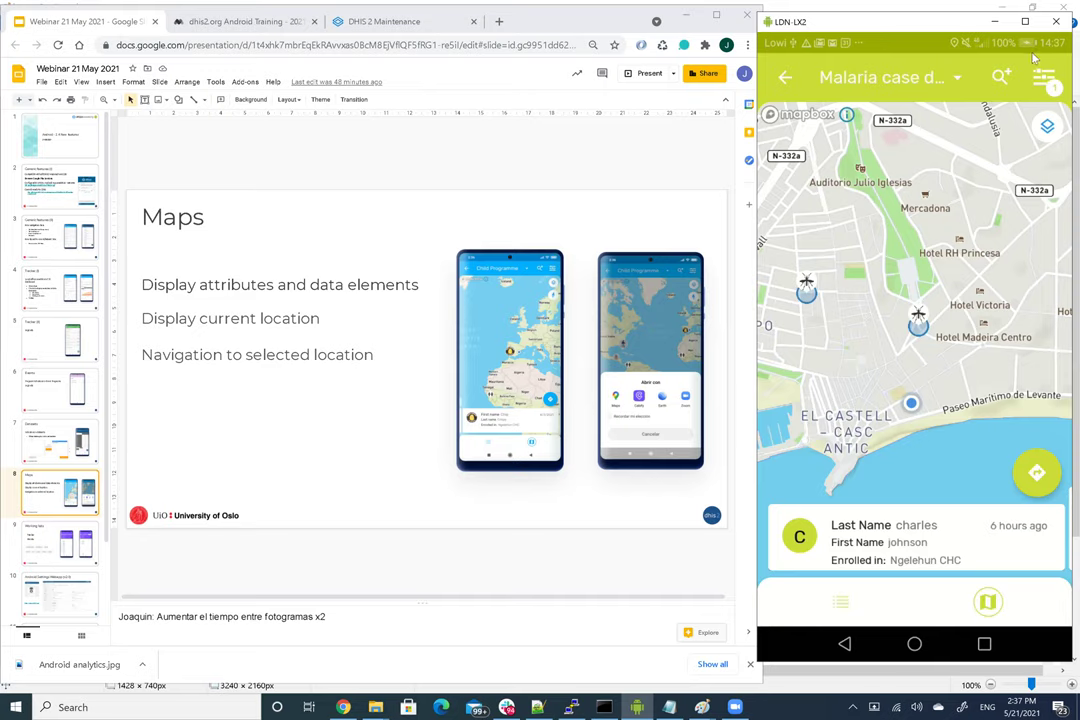
Step: Show TEI coordinates instead of the GPS attribute on the map, and request navigation to the northernmost malaria case
click(1048, 130)
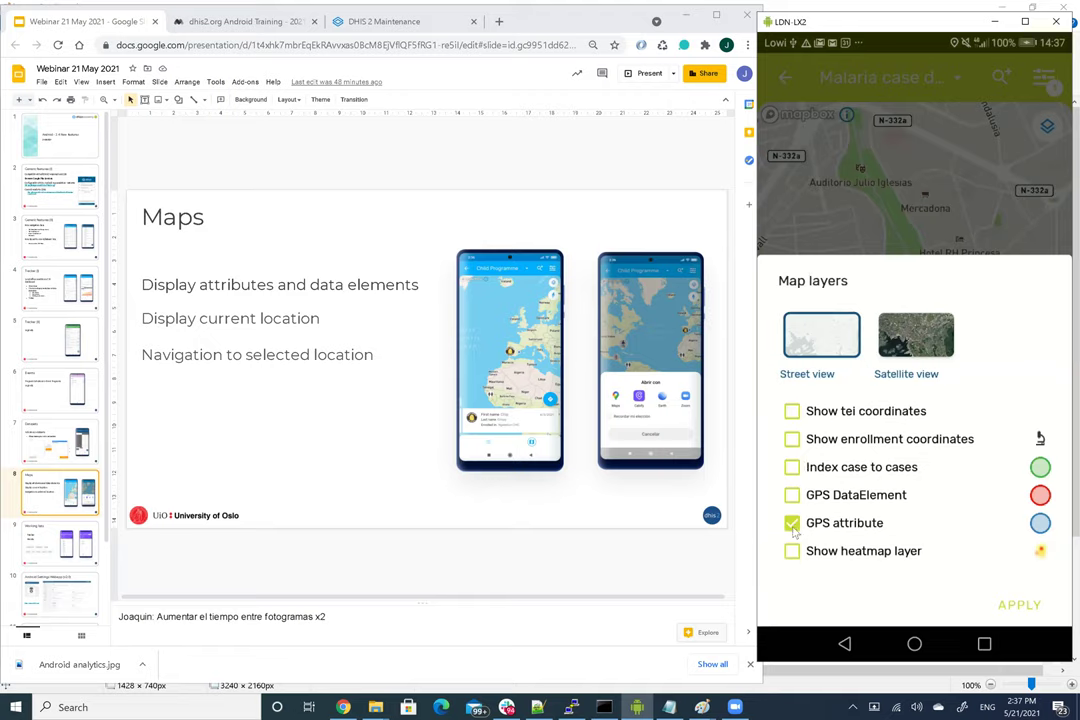
click(793, 523)
click(793, 411)
click(1015, 605)
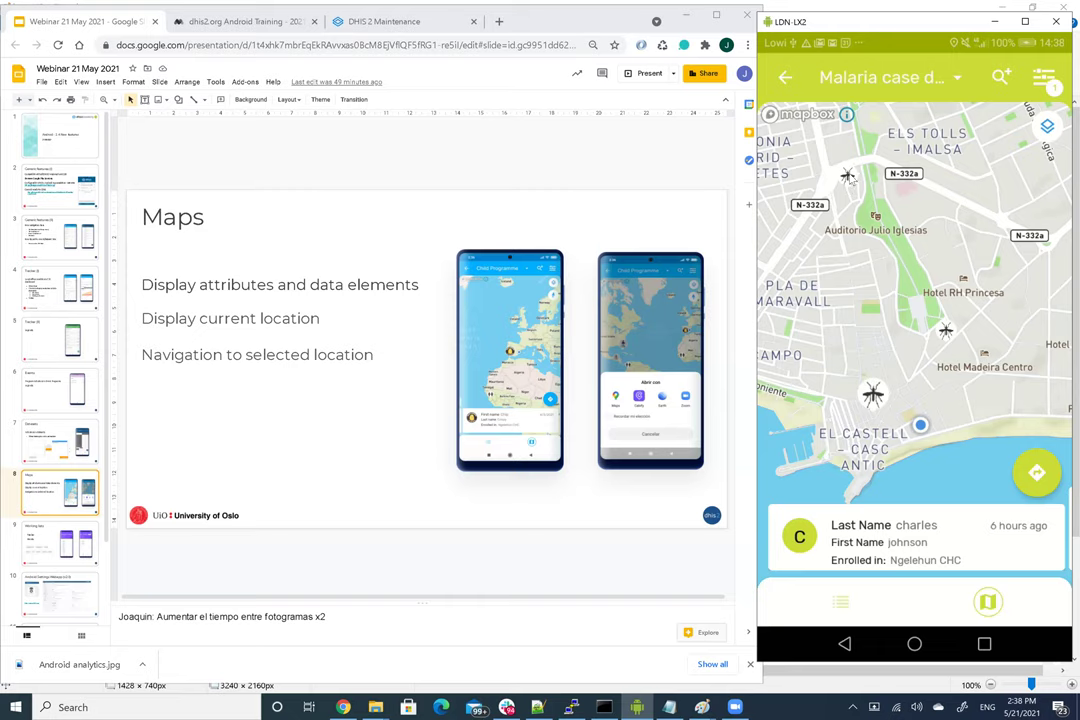
click(847, 176)
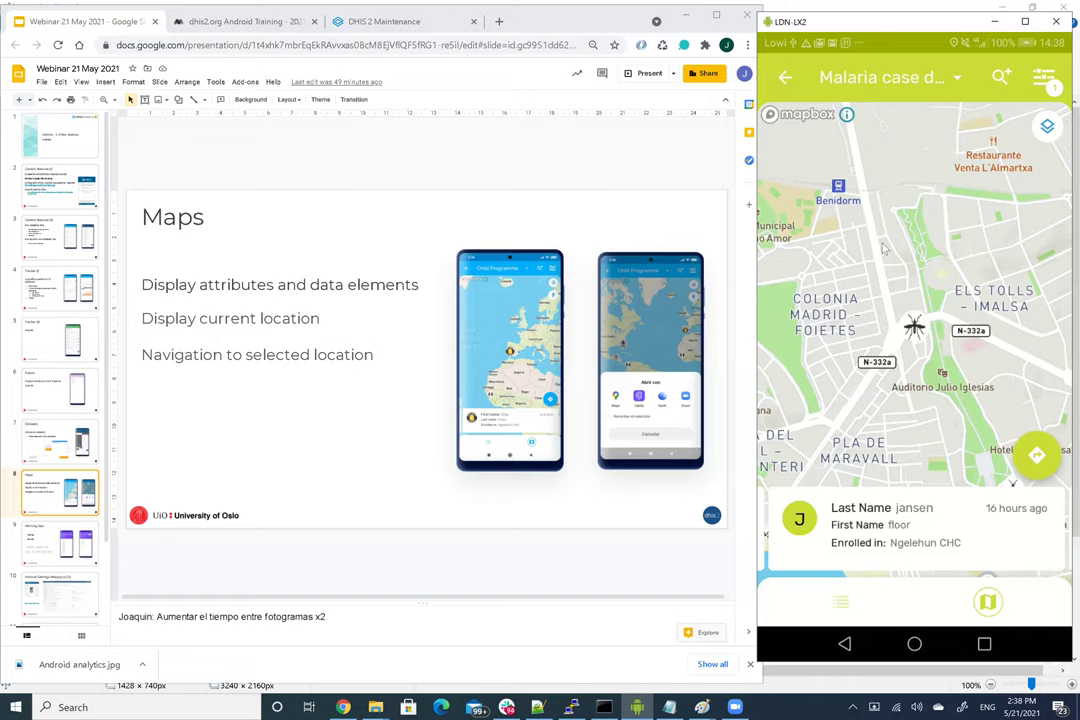
click(1040, 457)
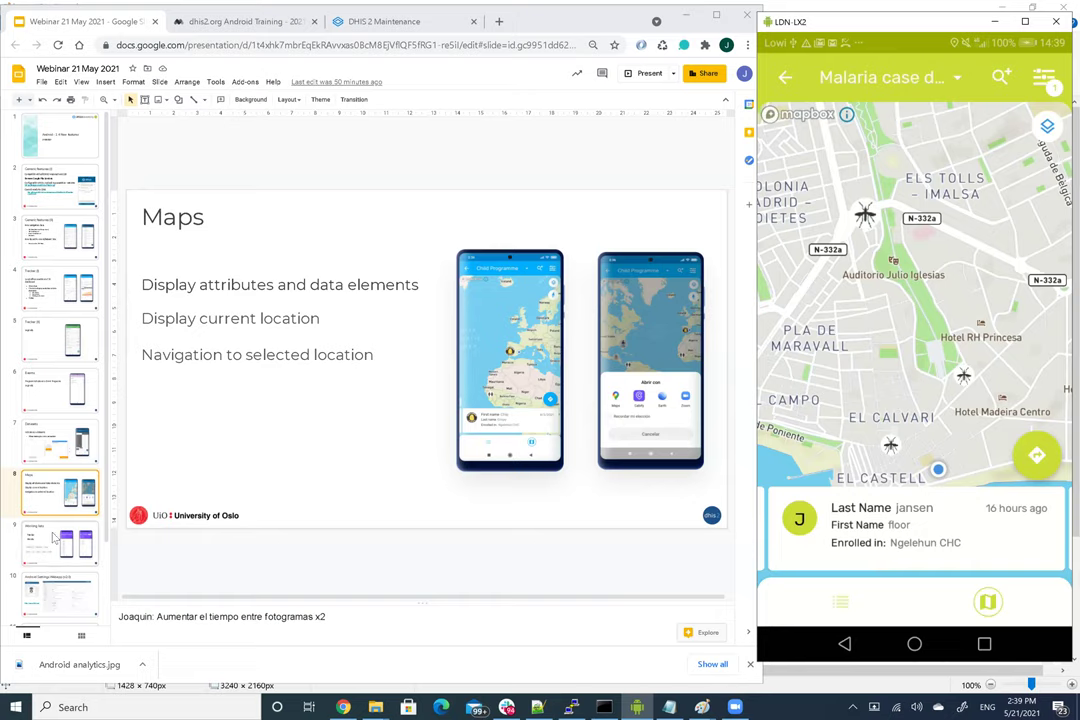
Step: Show the Working lists slide, and switch from the unsaved section edit in DHIS2 Maintenance to the Capture app
click(55, 537)
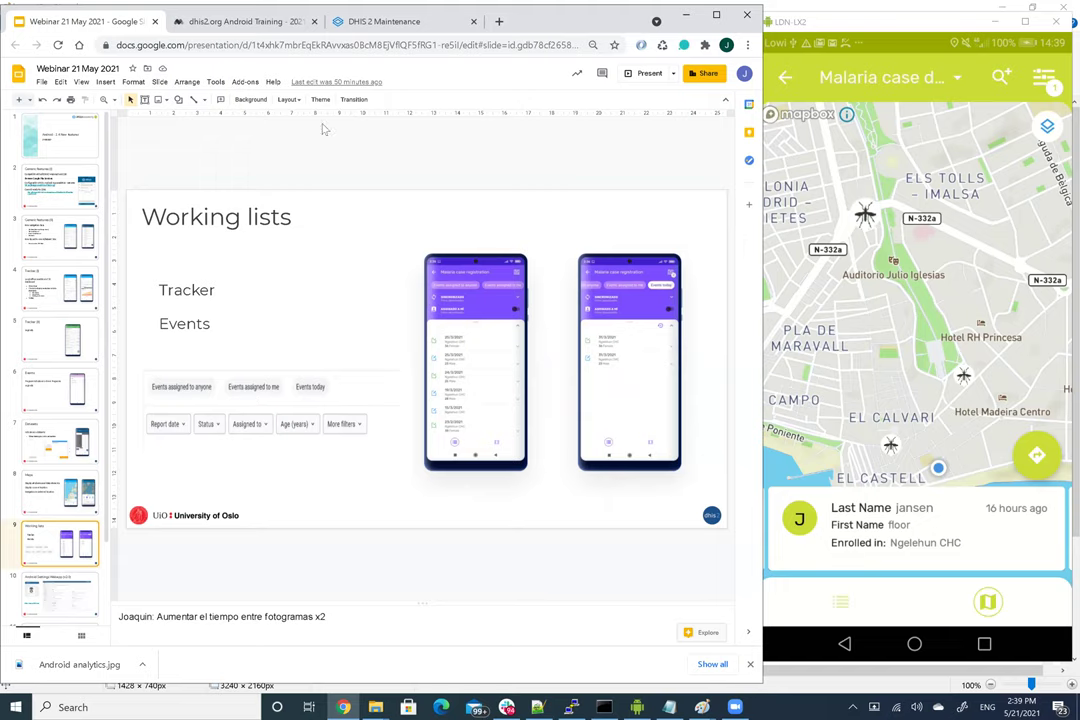
click(340, 19)
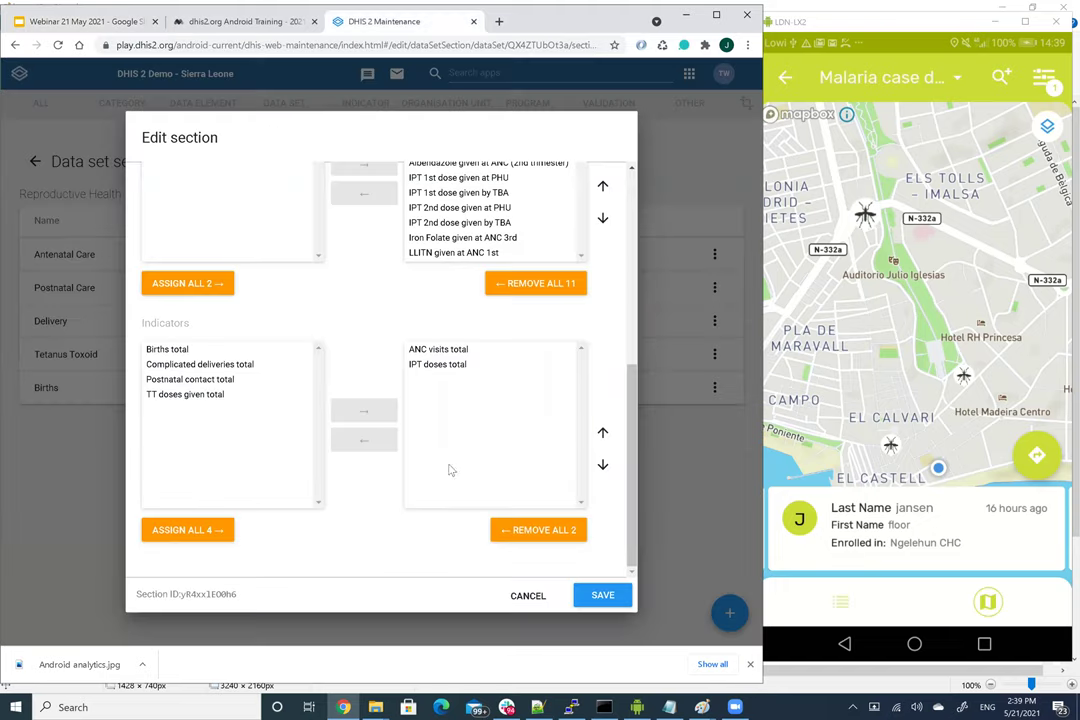
click(527, 594)
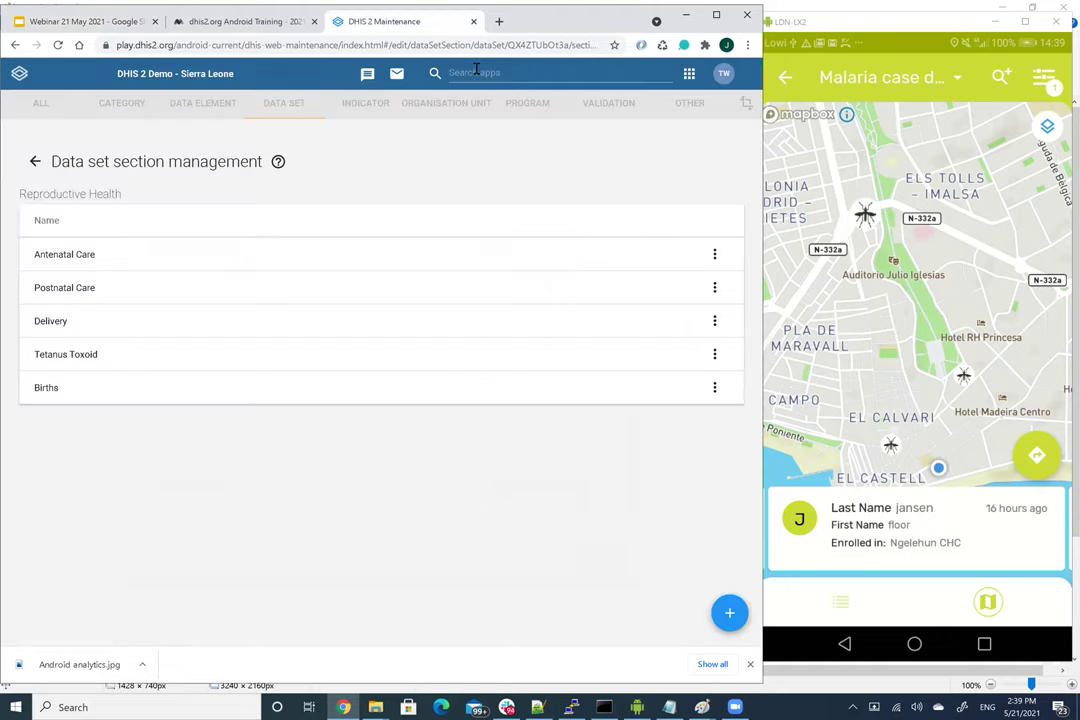
click(482, 74)
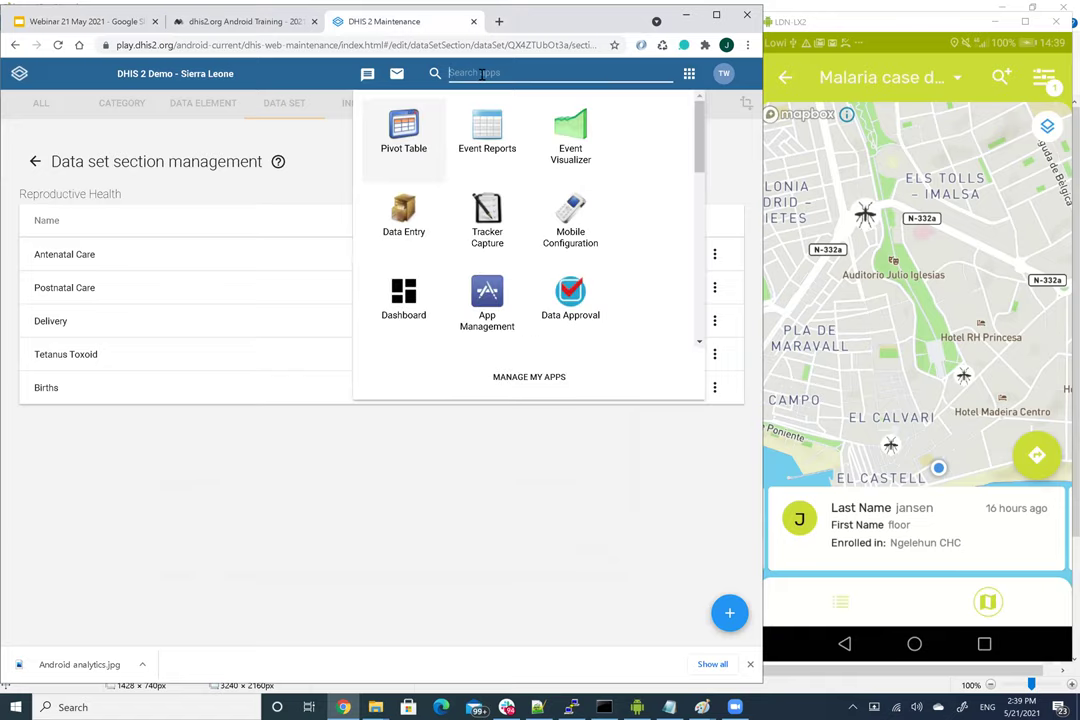
text(cap)
click(487, 130)
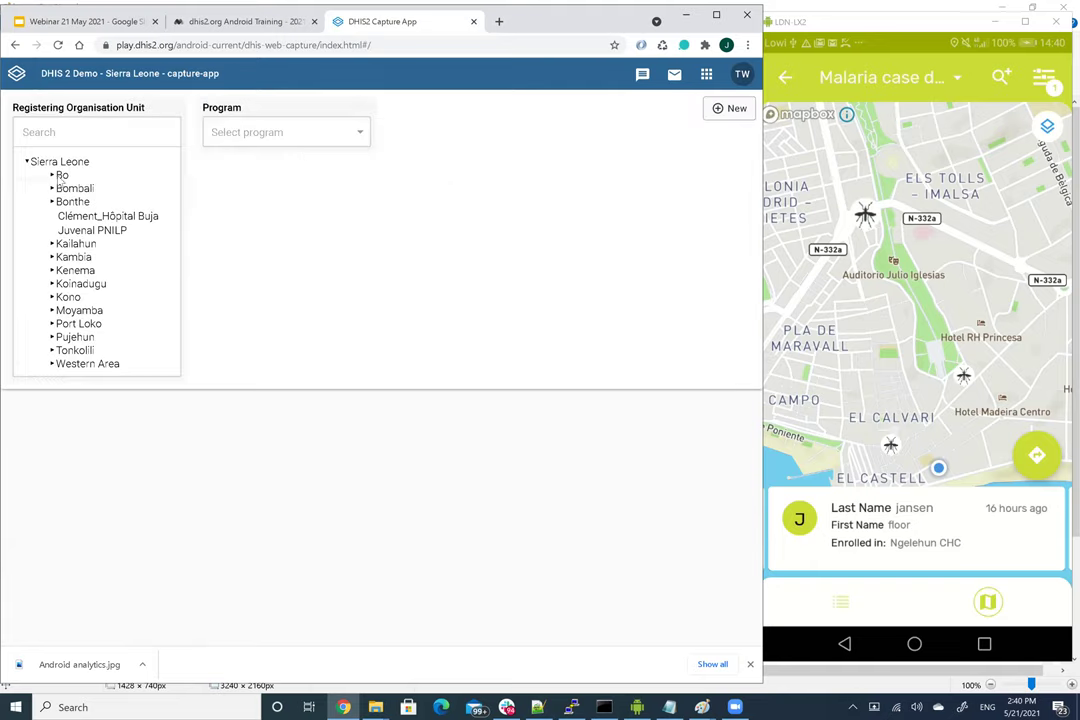
Step: Select the Ngelehun CHC unit under Bo, Badjia and the "Malaria case registration" program to list its events
click(54, 175)
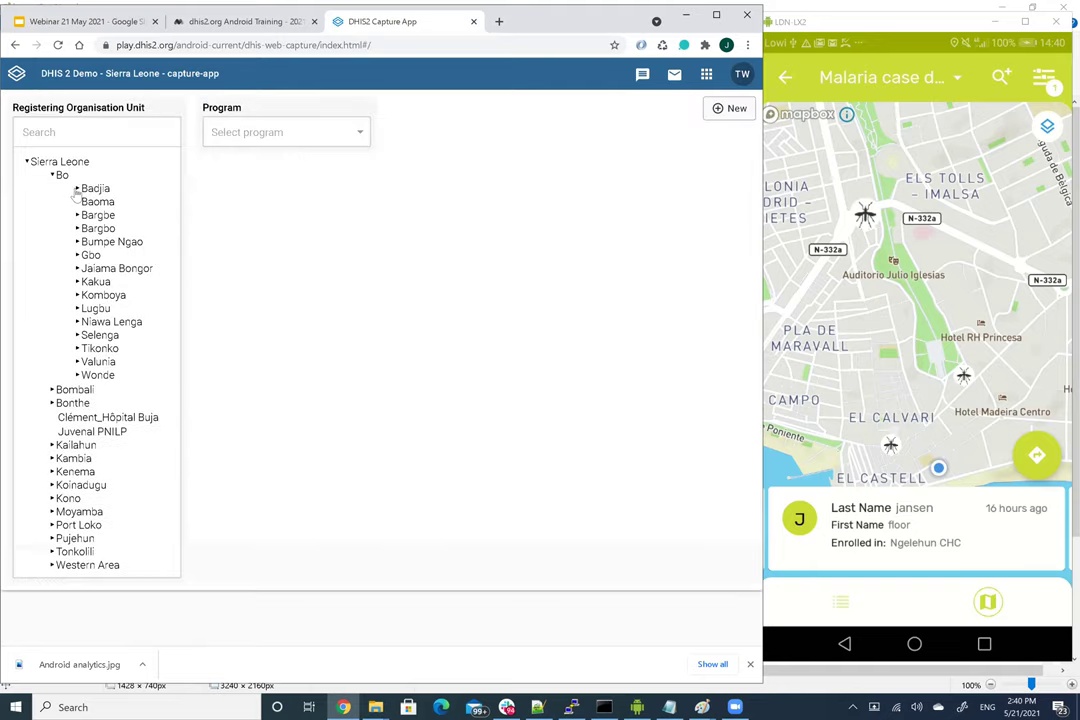
click(77, 189)
click(120, 201)
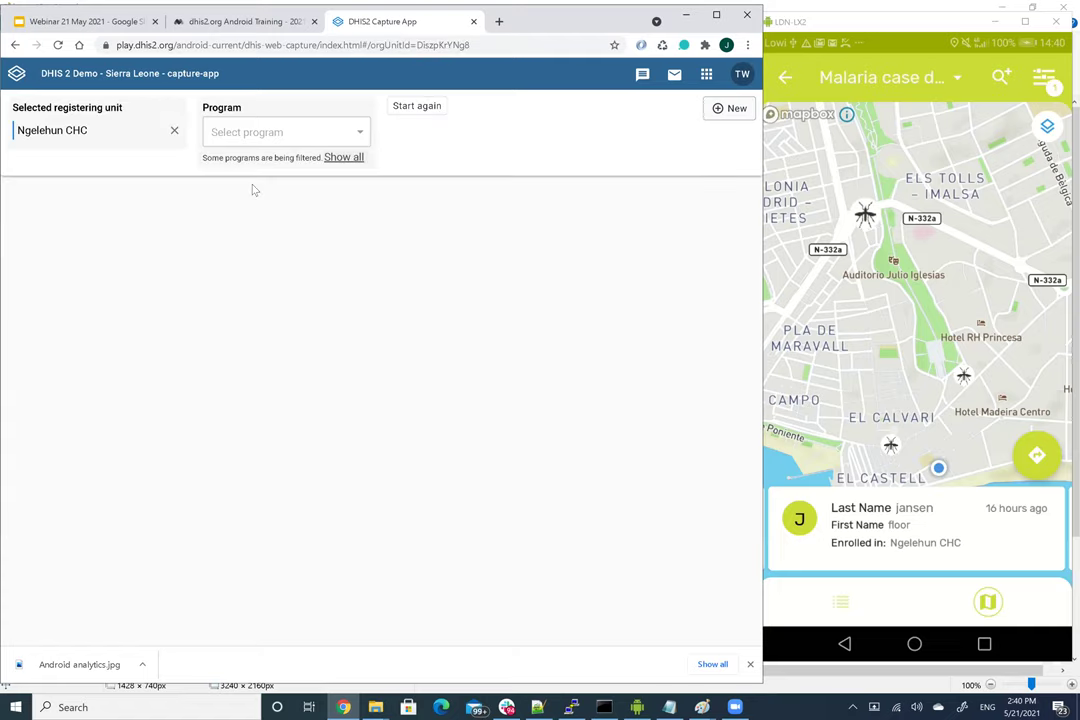
click(347, 143)
scroll(318, 216, down, 1)
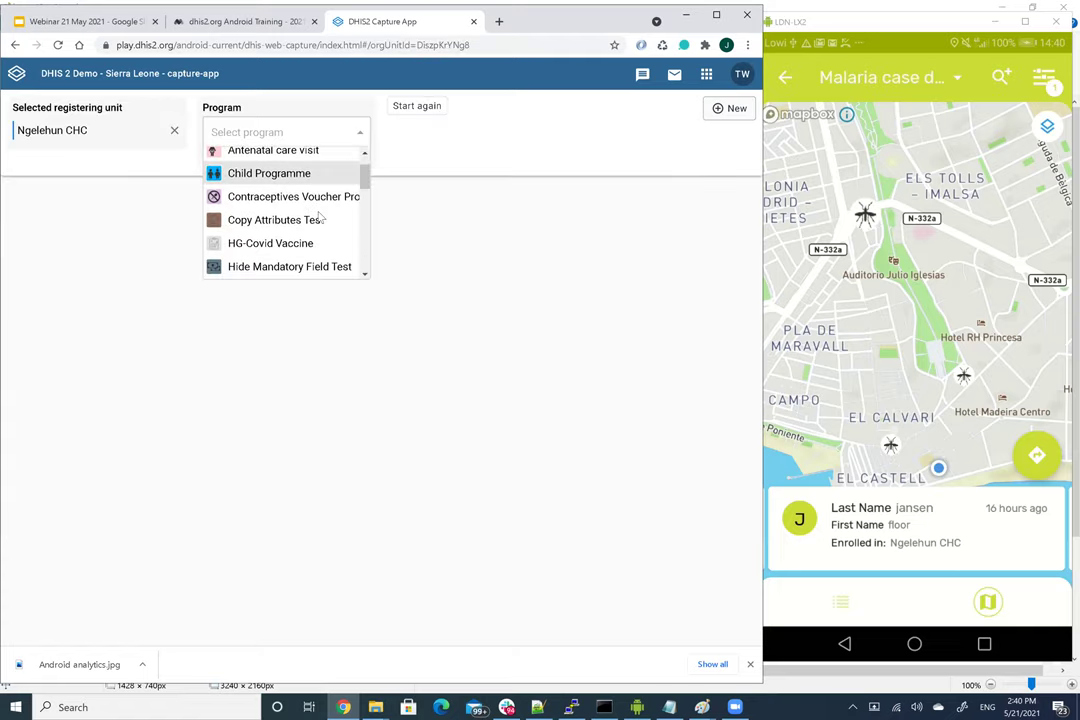
scroll(320, 216, down, 1)
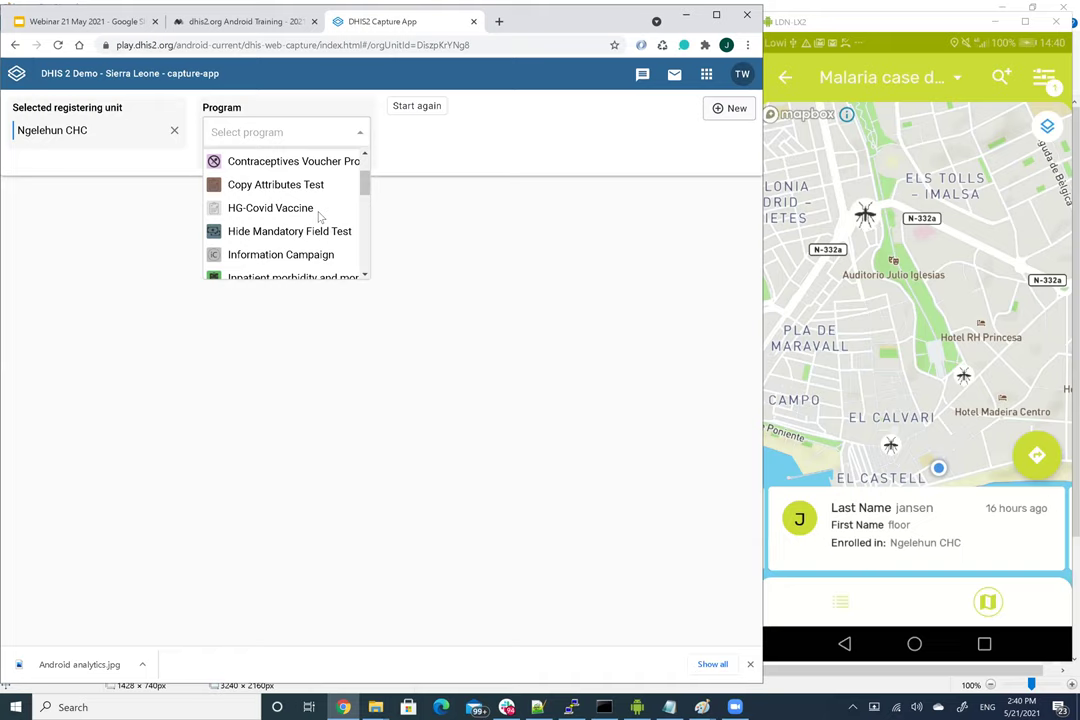
scroll(320, 216, down, 4)
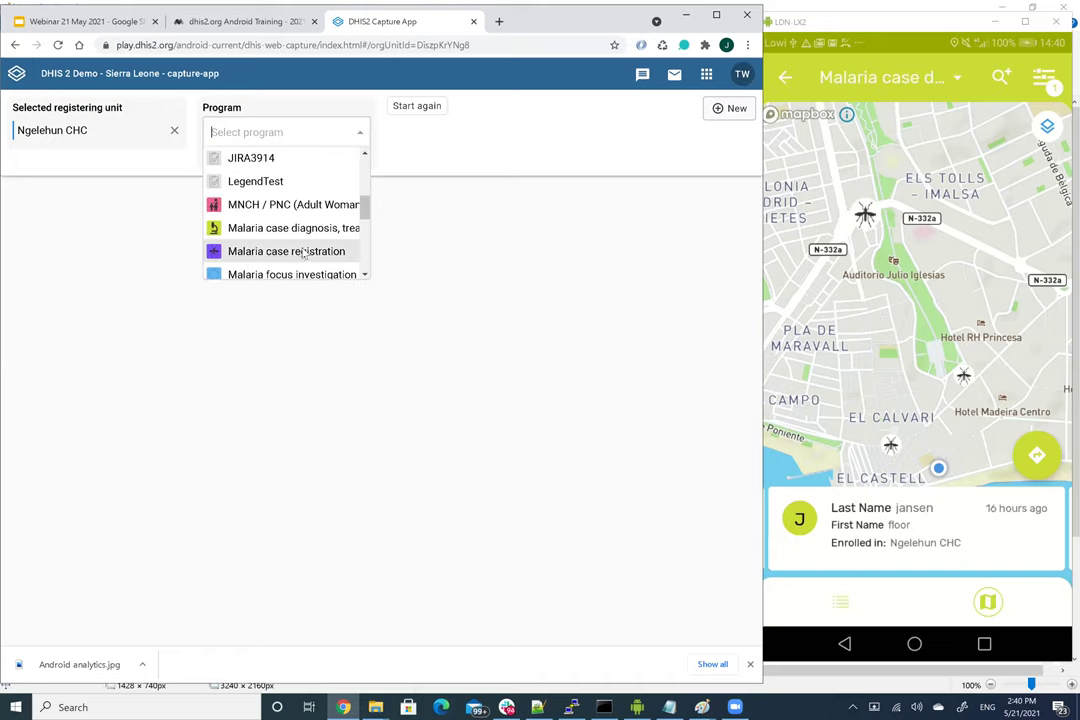
click(304, 254)
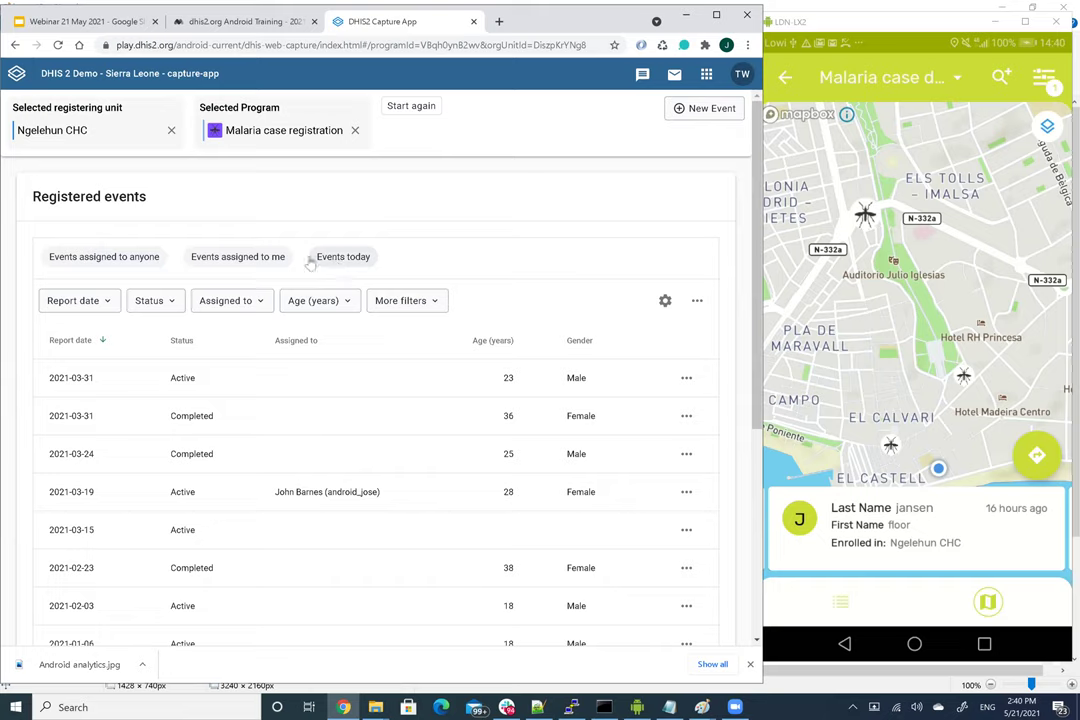
Step: View the "Events assigned to me" and "Events assigned to anyone" working lists, and clear the selection
click(277, 257)
click(145, 257)
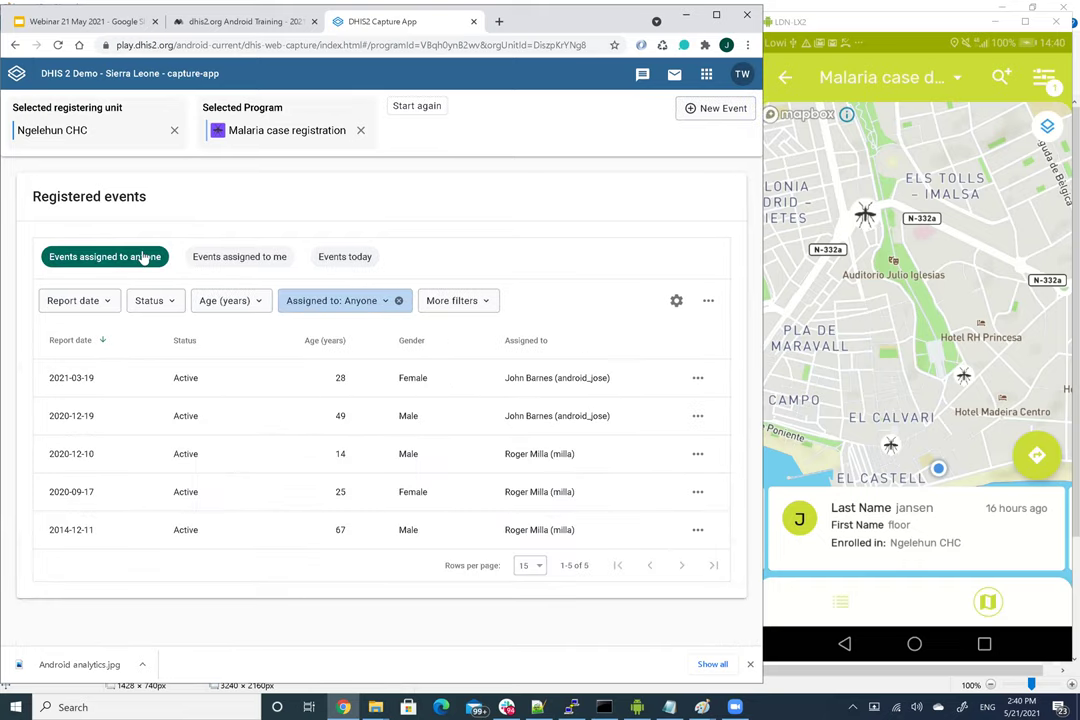
click(145, 257)
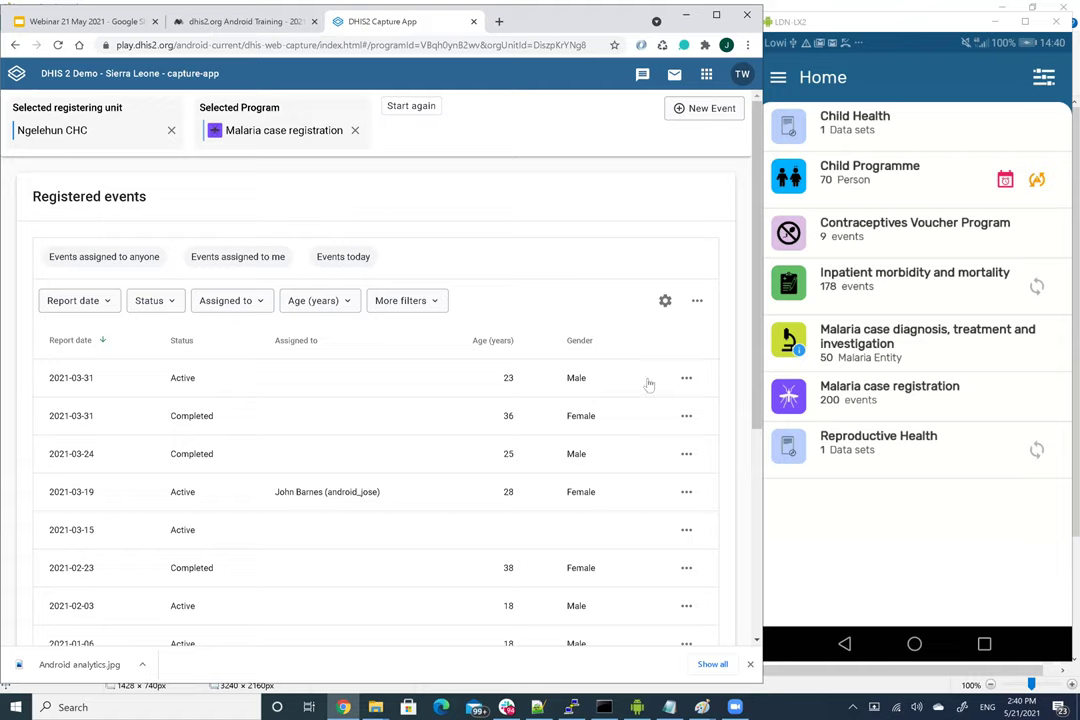
Step: Open "Malaria case registration" in the Android app and apply its "Events assigned to me" and "Events assigned to anyone" working lists in turn
click(875, 403)
click(875, 401)
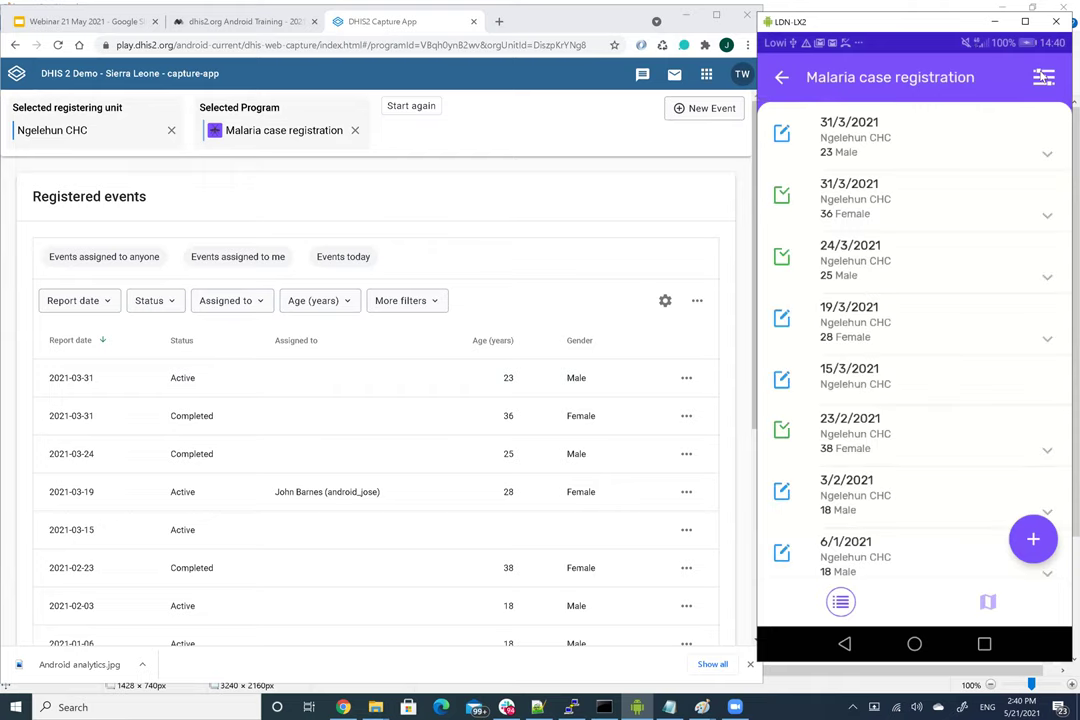
click(1043, 78)
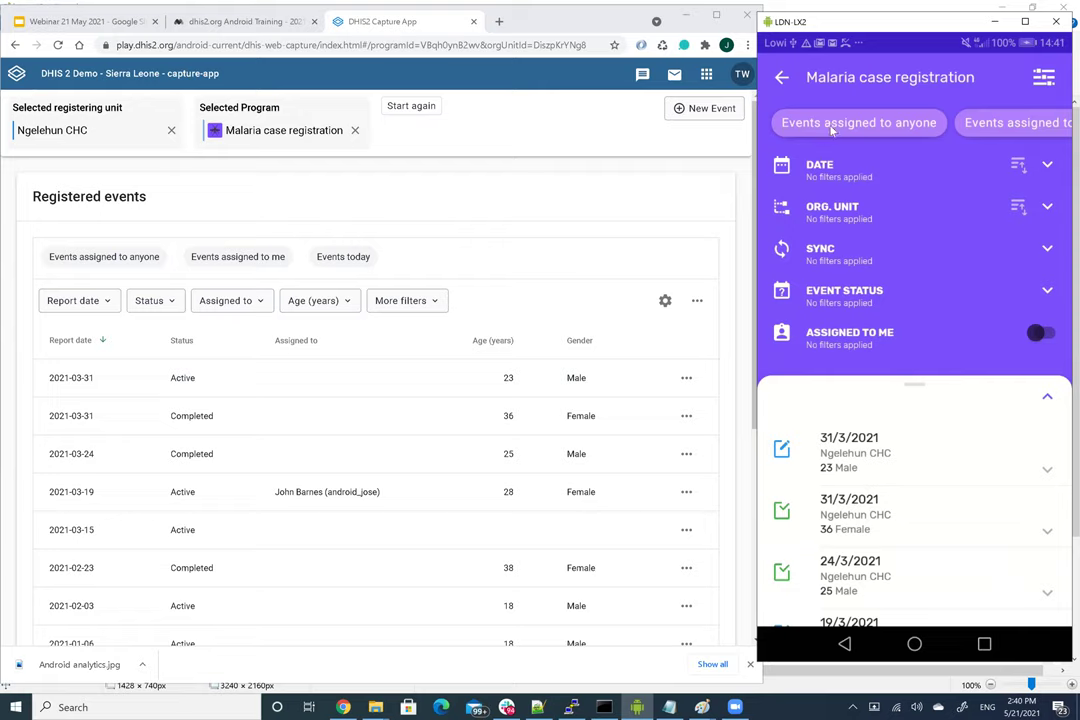
scroll(831, 130, right, 3)
scroll(831, 130, left, 2)
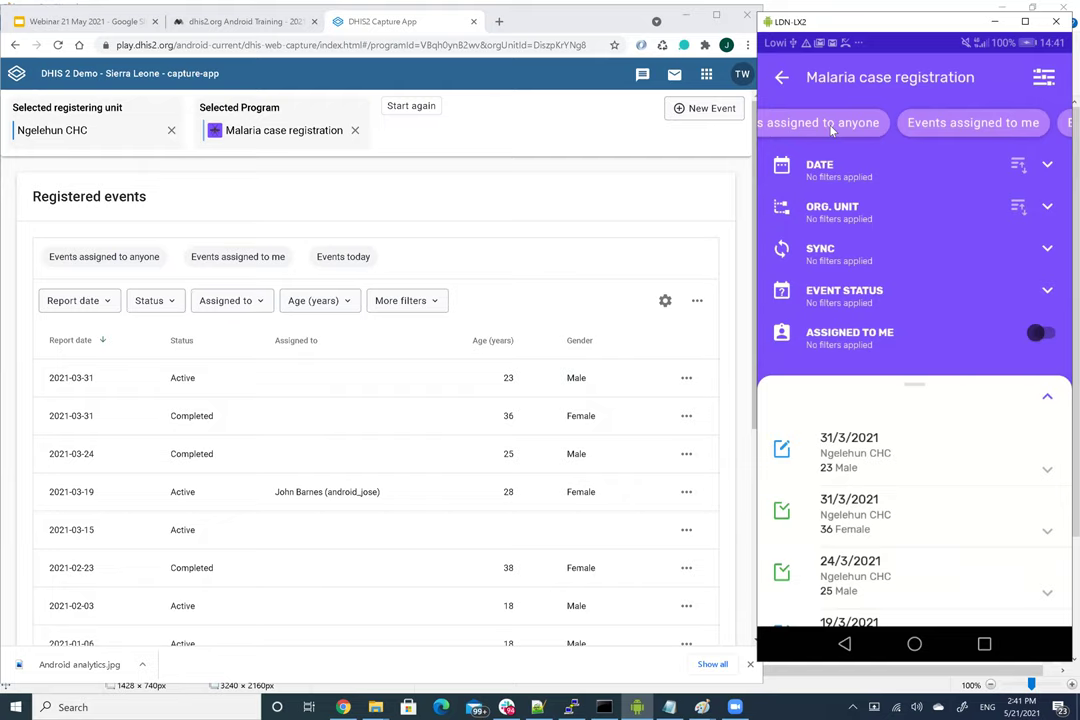
click(973, 122)
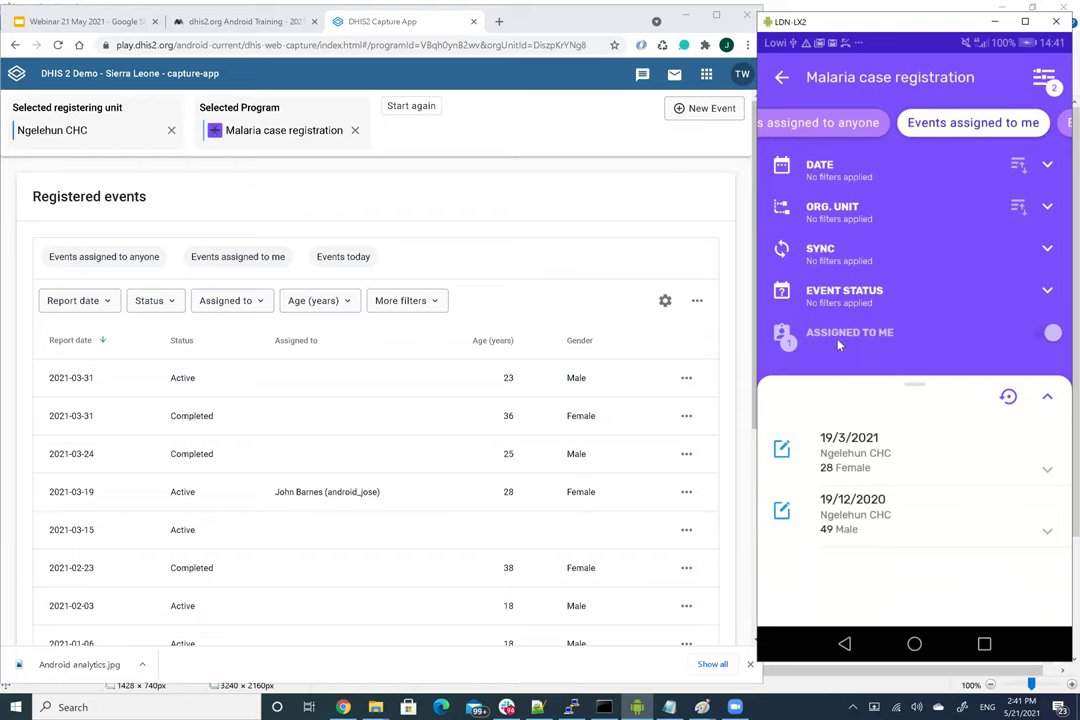
click(996, 342)
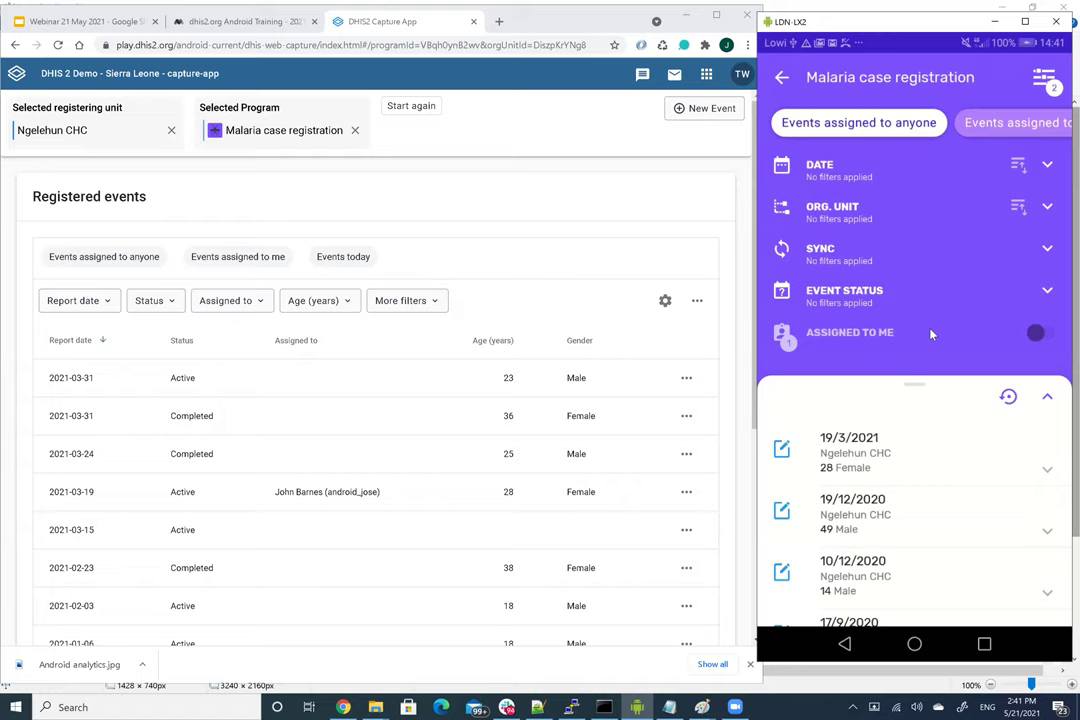
Step: Switch to the webinar presentation in Google Slides and show the "Android Settings Webapp (v2.0)" slide
click(105, 28)
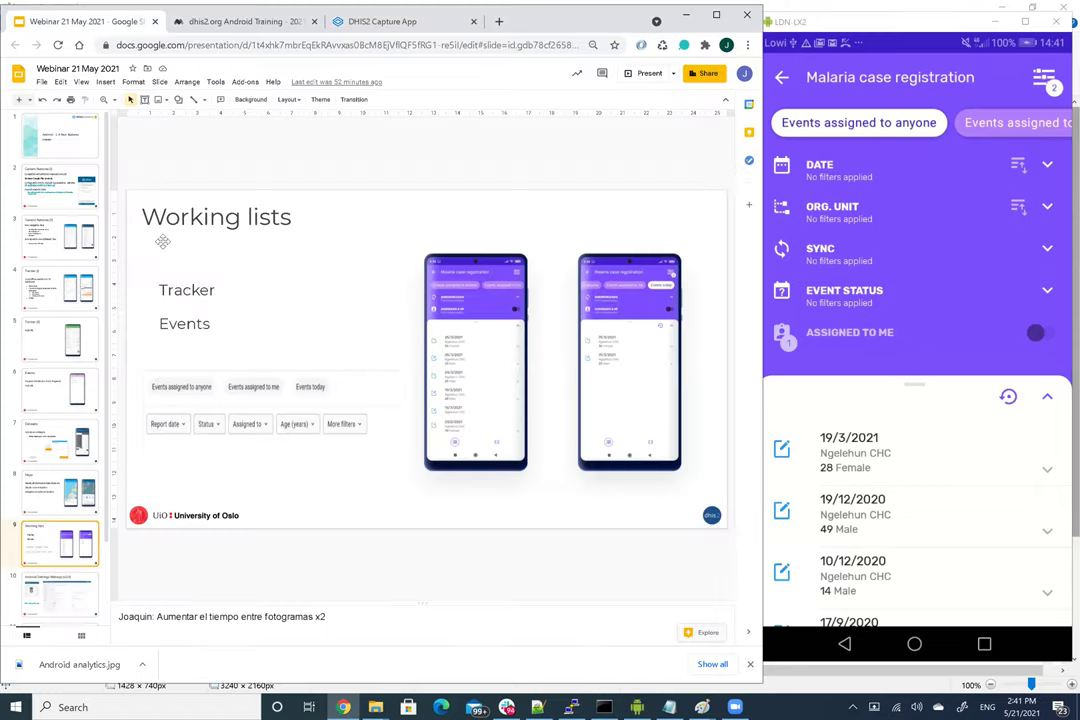
click(66, 605)
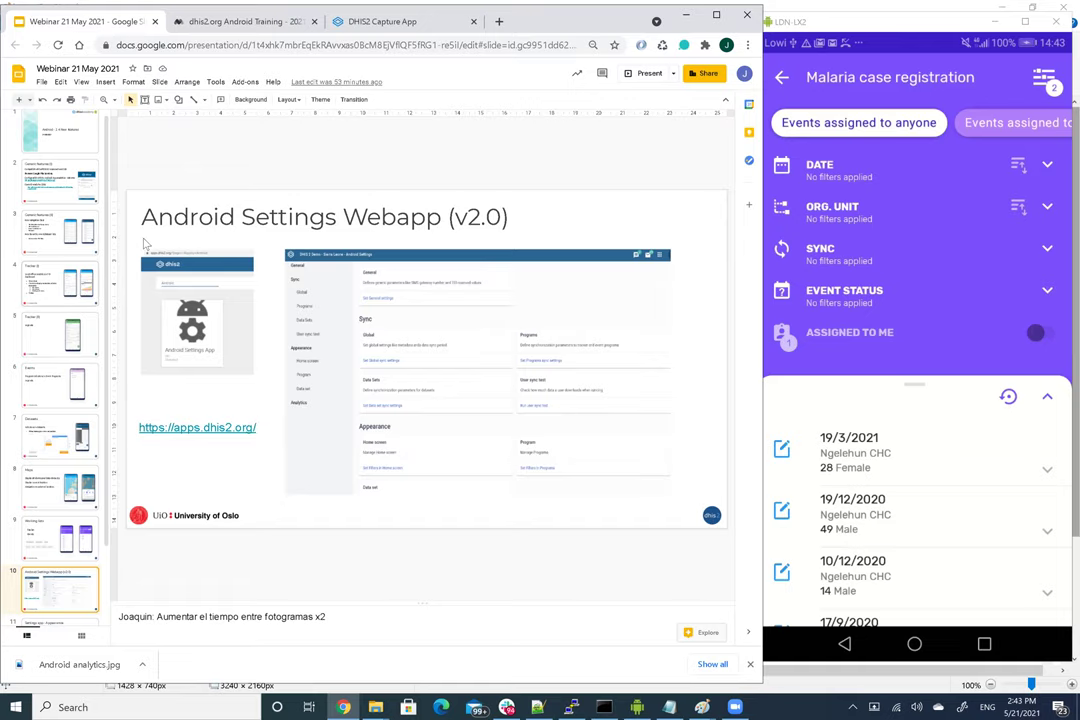
Step: Open the Android Settings app in DHIS2 and examine its General Settings down to the database encryption option
click(381, 24)
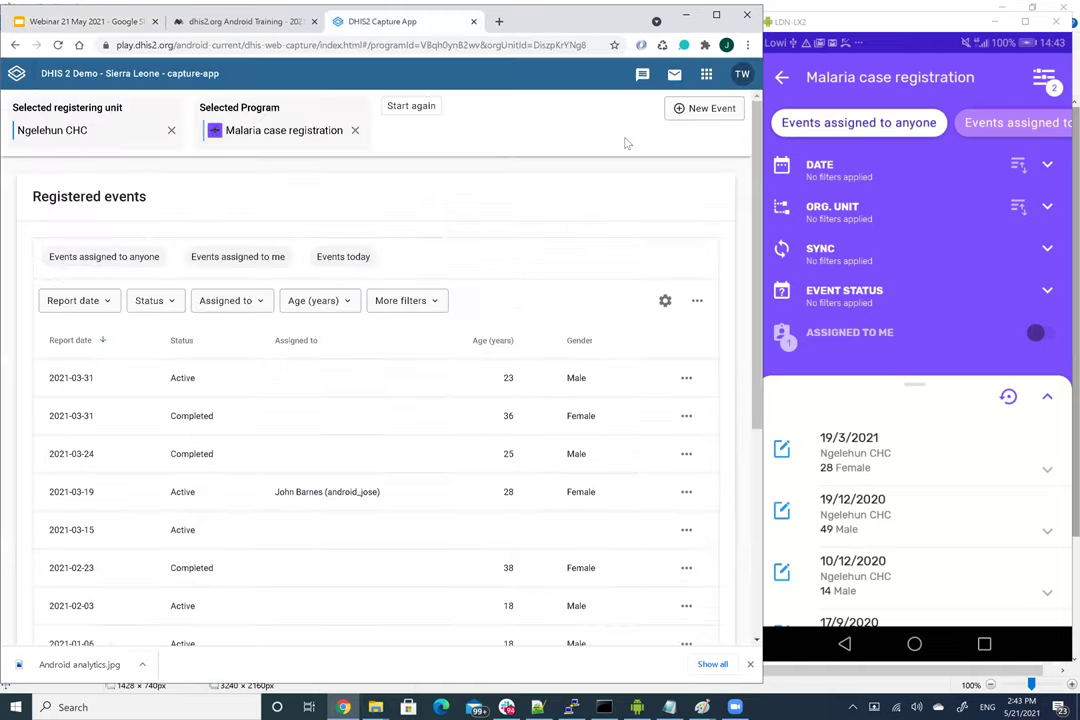
click(706, 73)
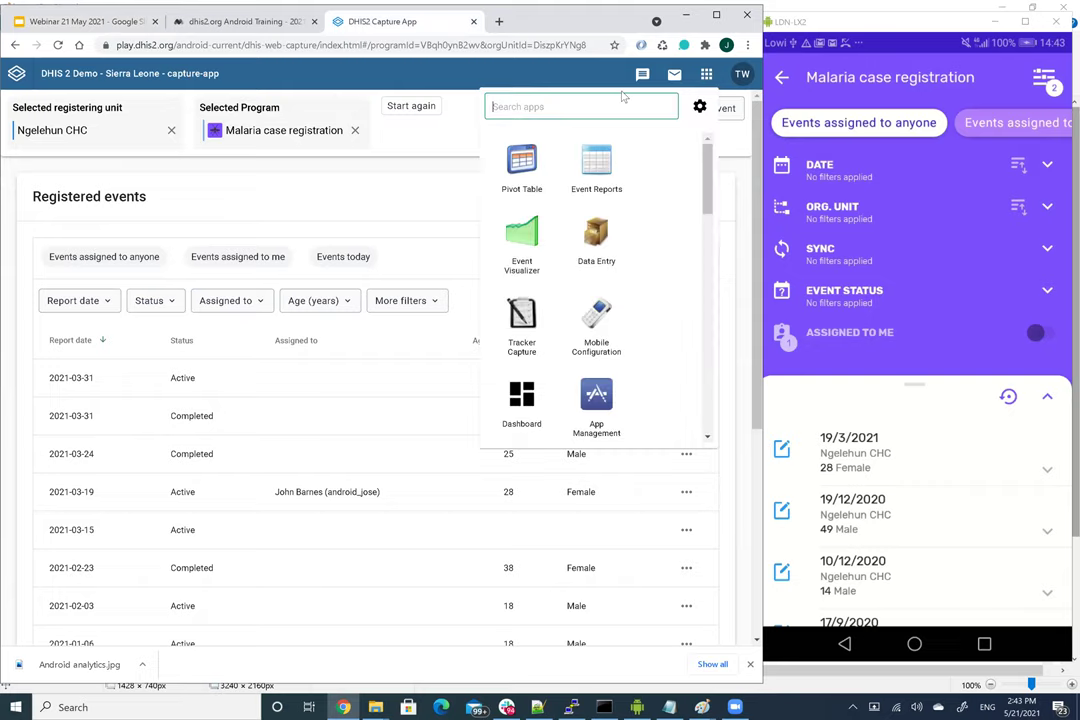
text(an)
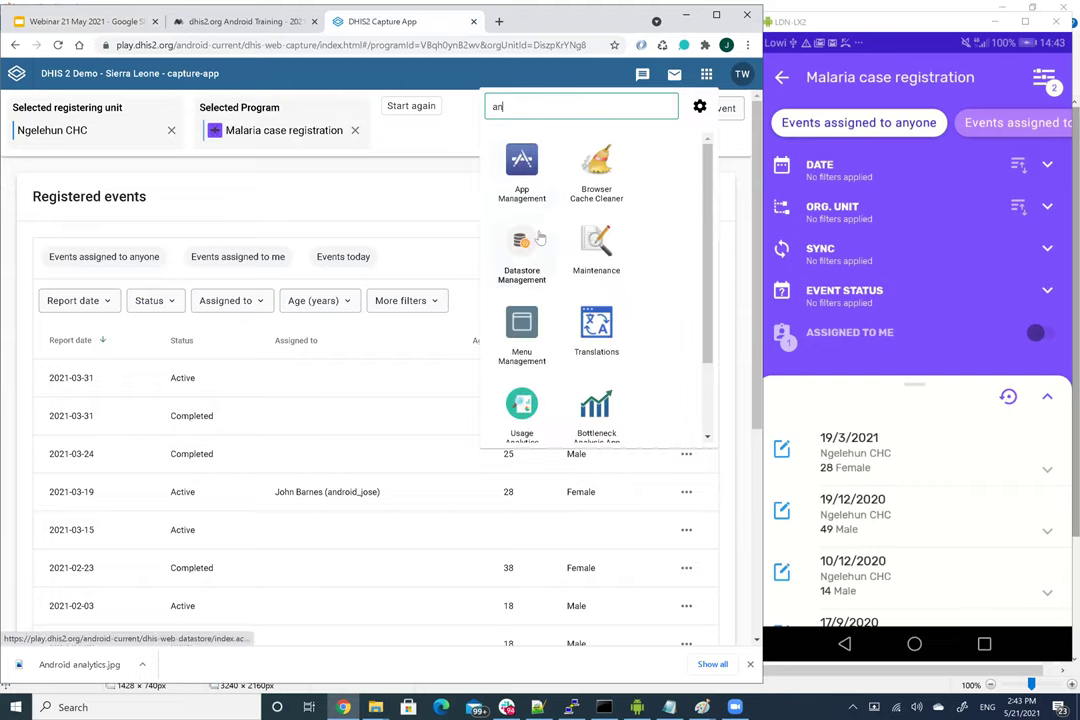
text(d)
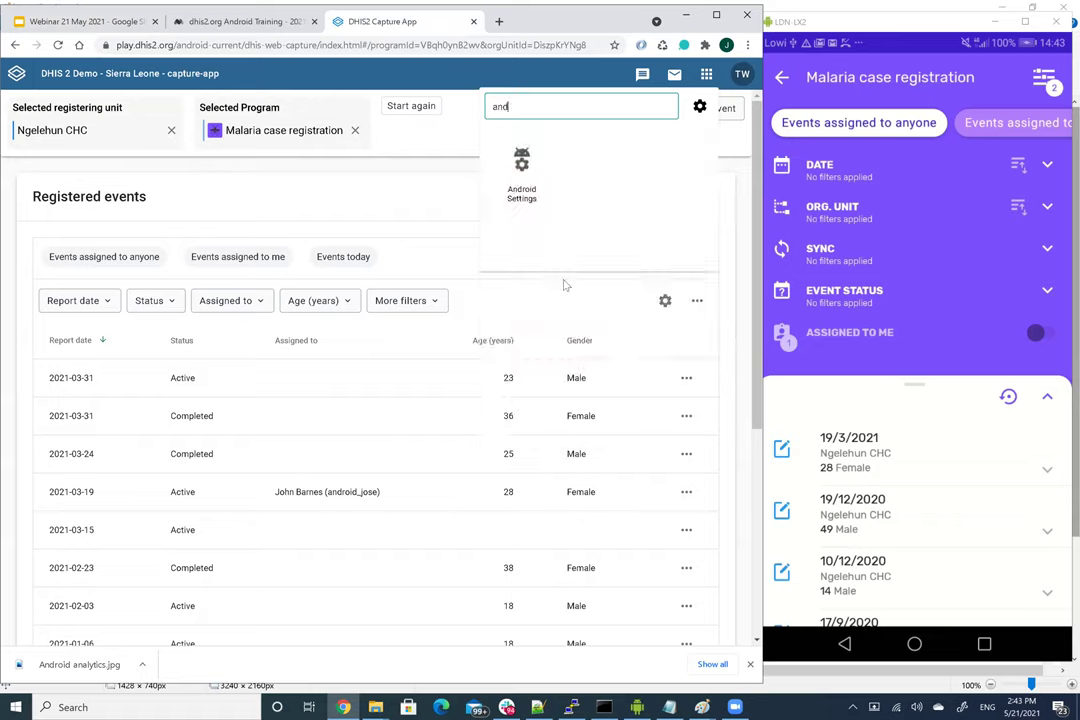
click(520, 197)
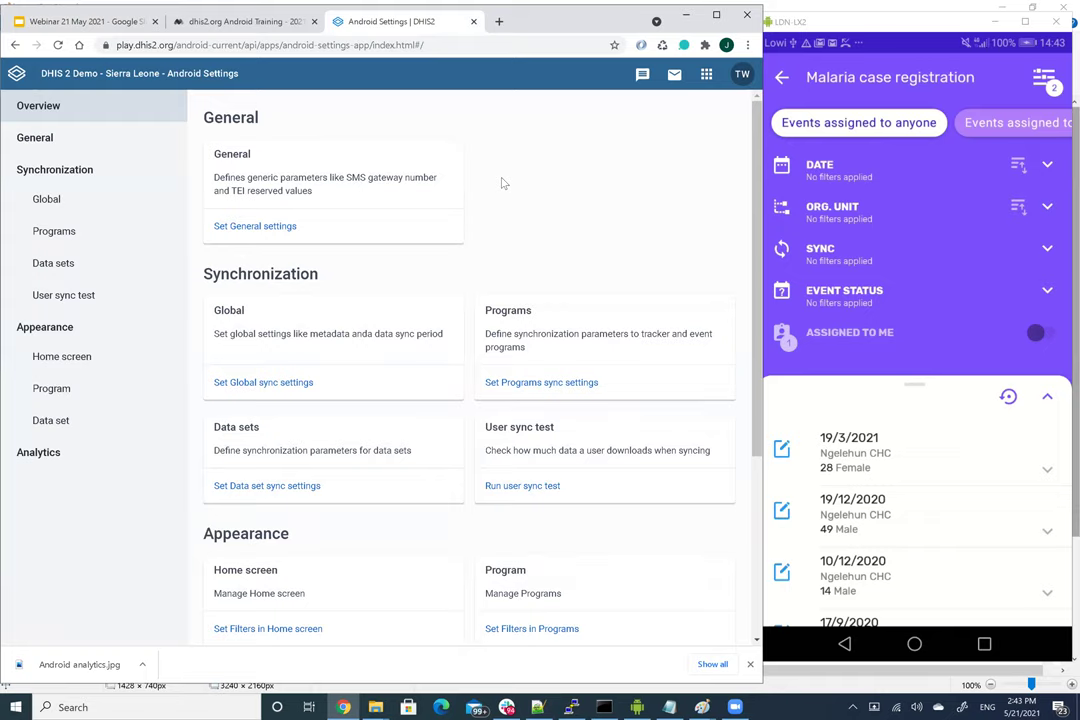
click(45, 137)
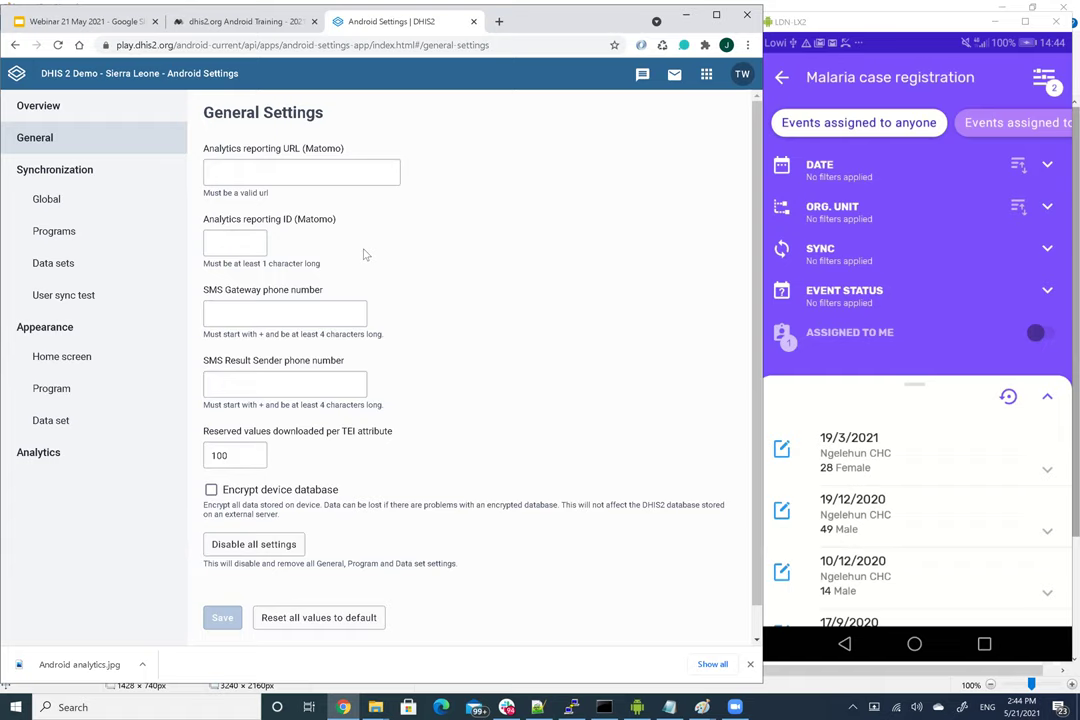
scroll(365, 255, down, 1)
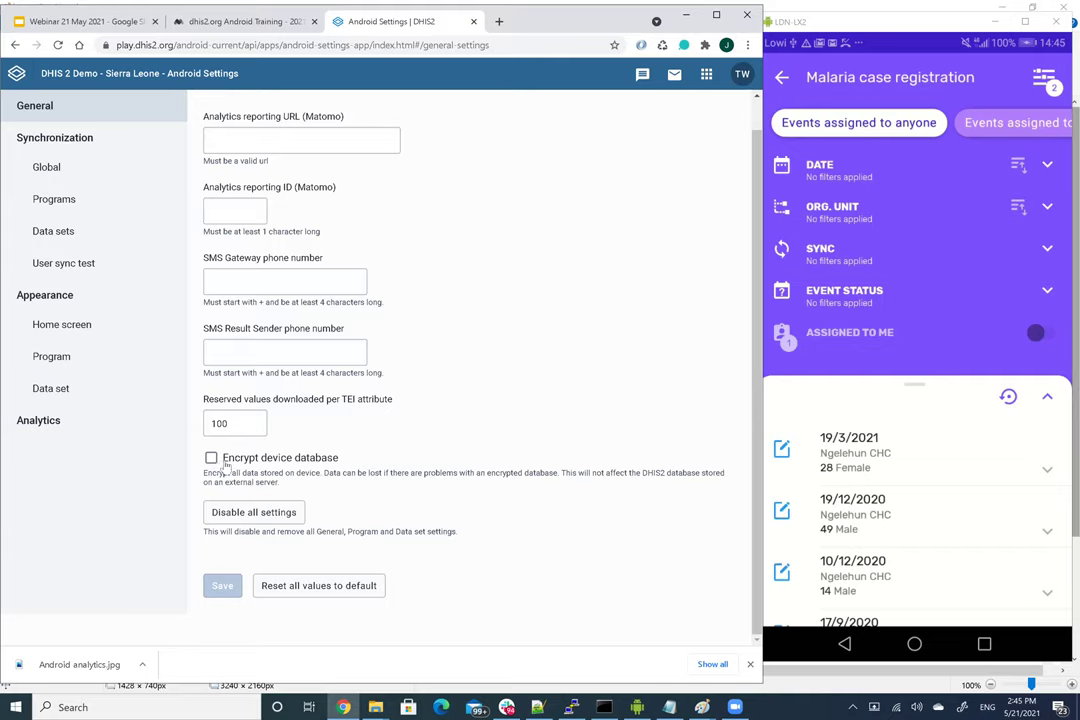
Step: Review the global sync settings and the program download sync settings, including the period options for downloading TEIs by enrollment date
click(72, 169)
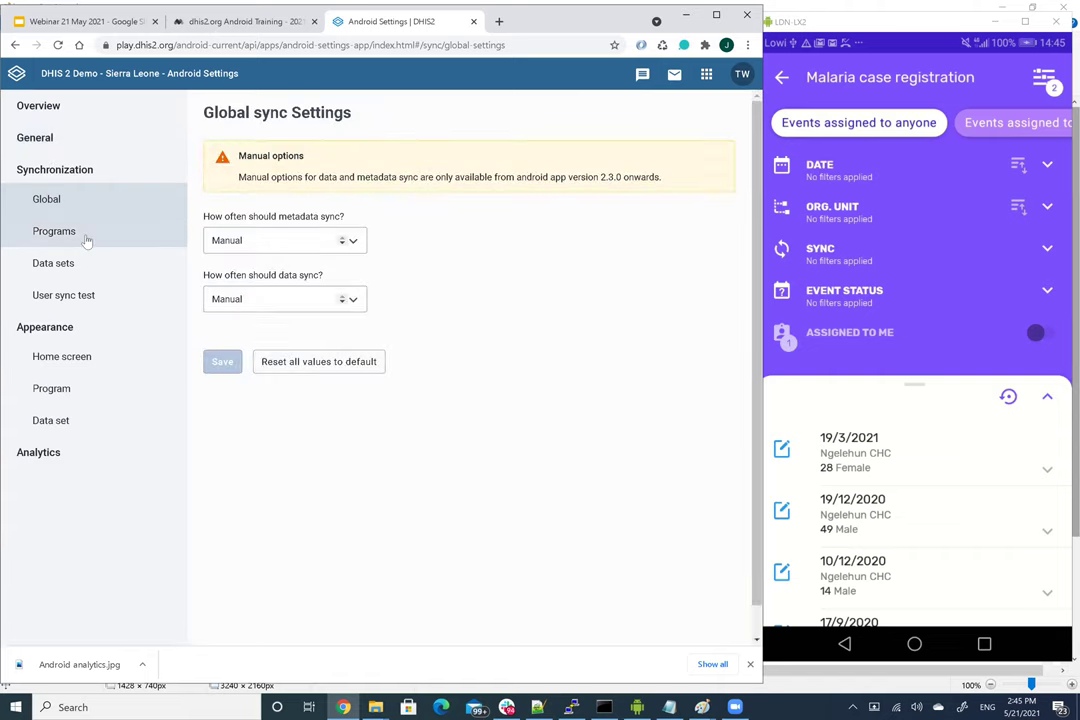
click(142, 231)
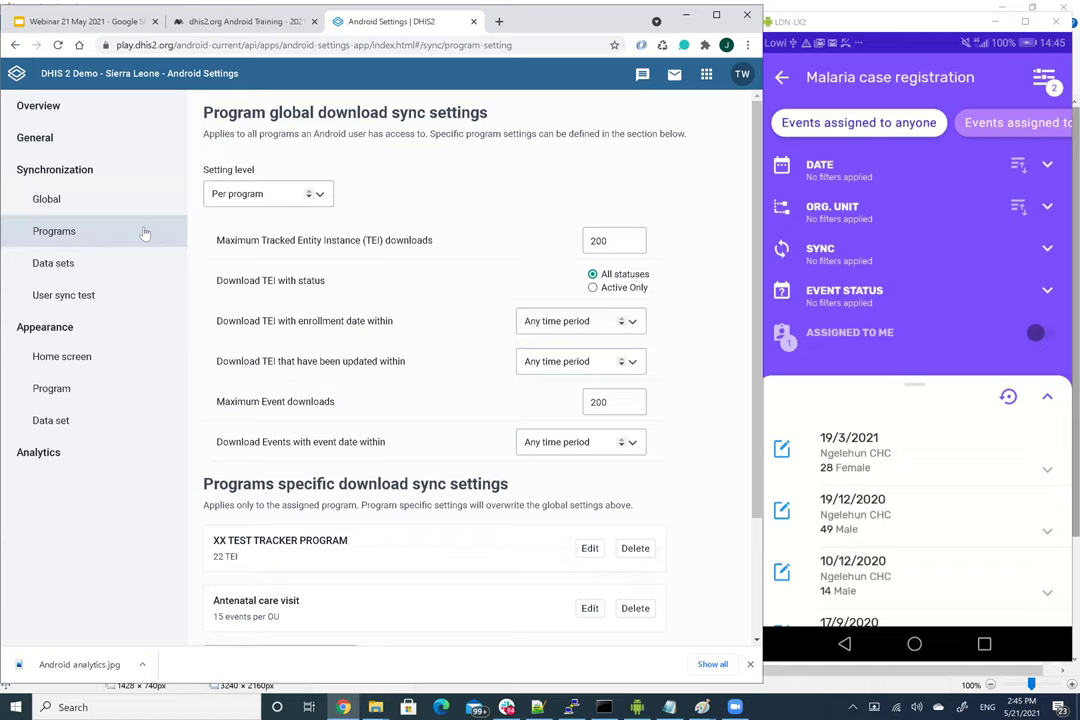
click(600, 242)
click(634, 328)
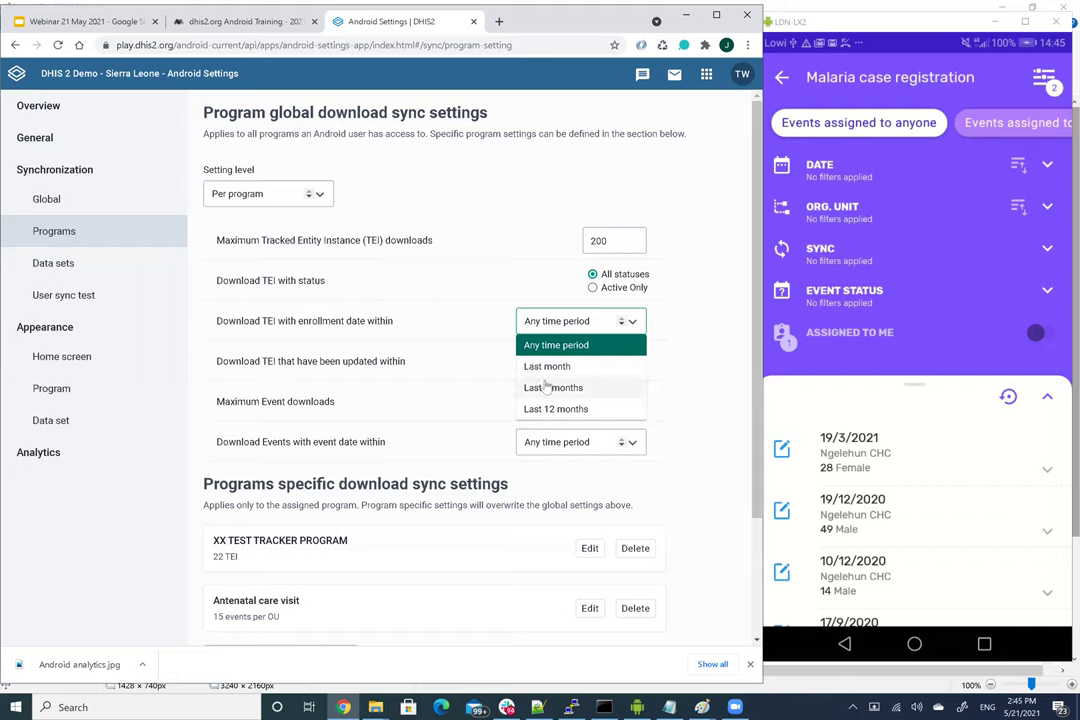
click(447, 343)
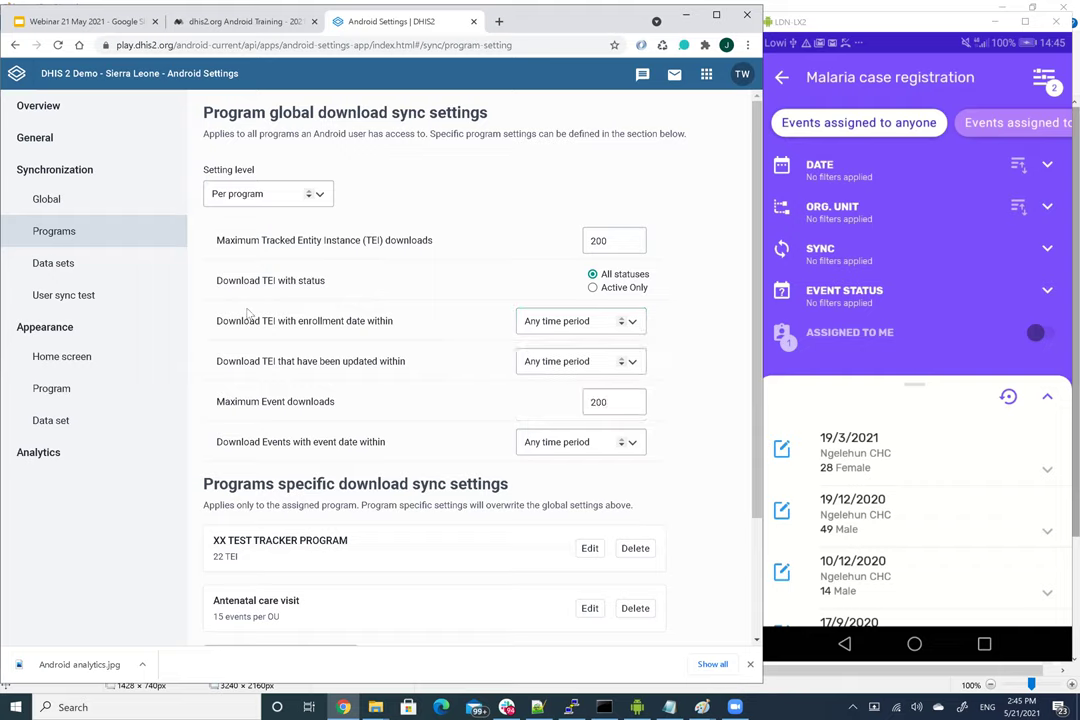
Step: In the global program appearance settings, hide the Assigned to me, Sync status and Organisation Unit filters
click(80, 356)
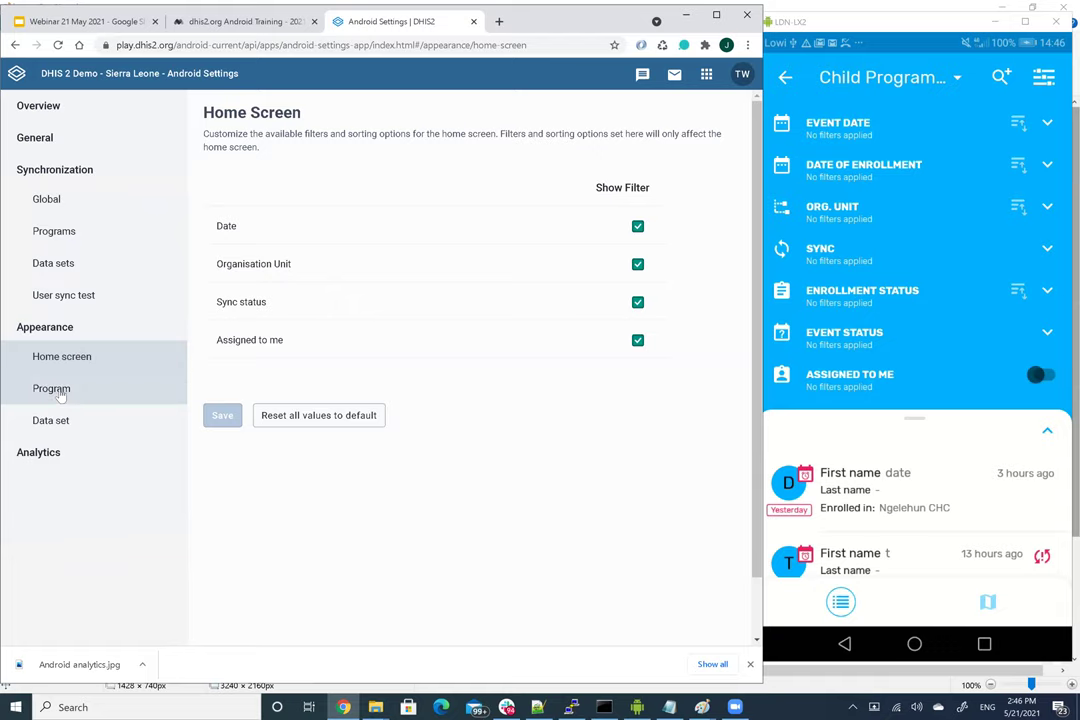
click(60, 388)
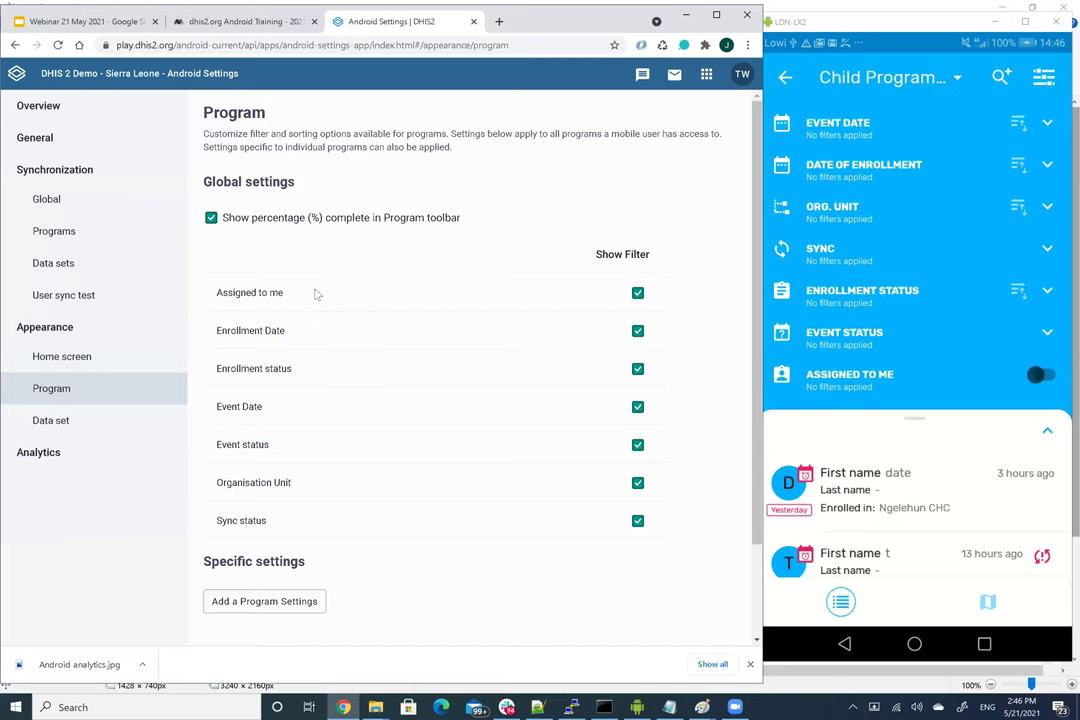
click(638, 294)
scroll(673, 299, down, 2)
click(638, 410)
click(639, 374)
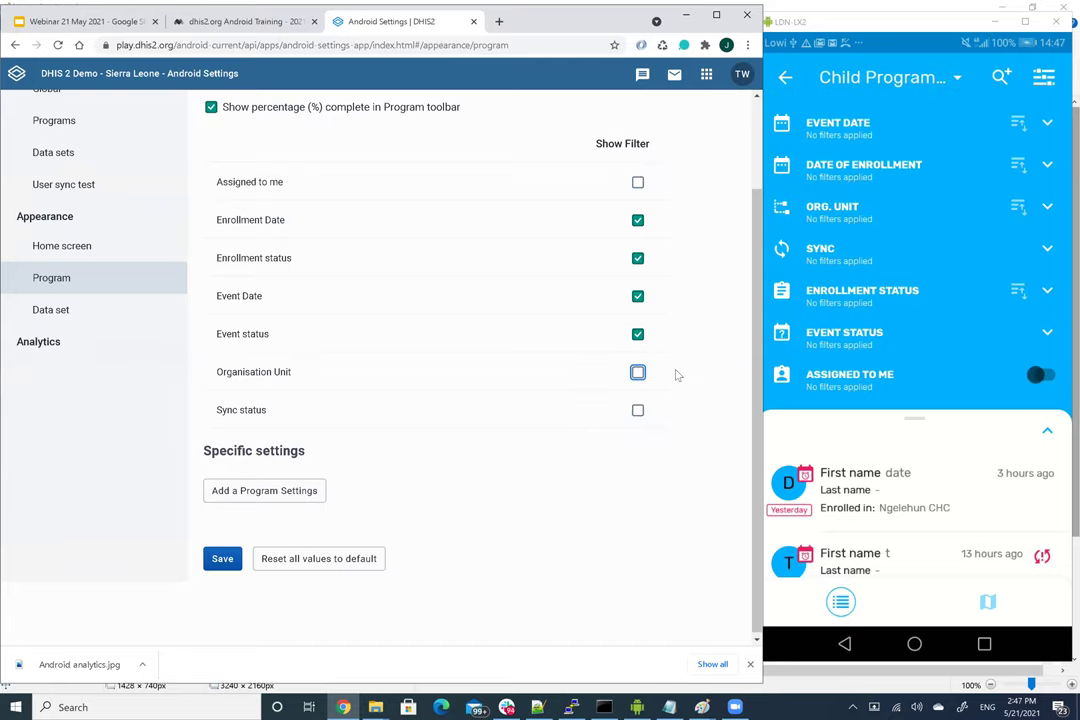
Step: Add program-specific appearance settings for Child Programme with every filter hidden except Enrollment Date
scroll(698, 376, down, 1)
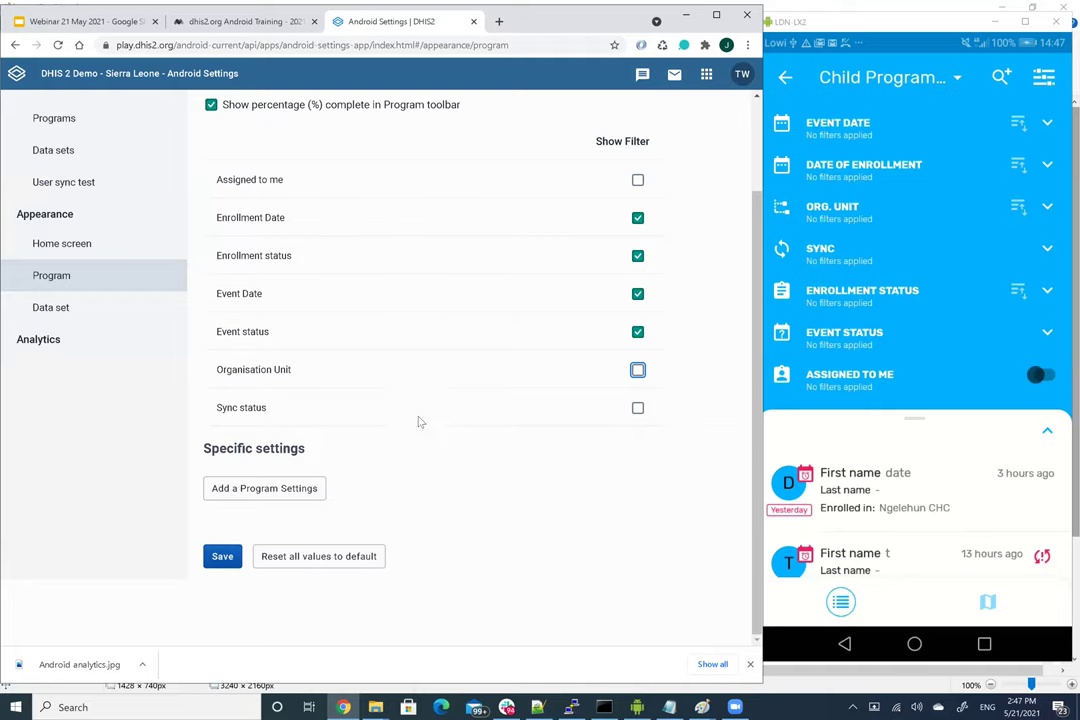
click(298, 488)
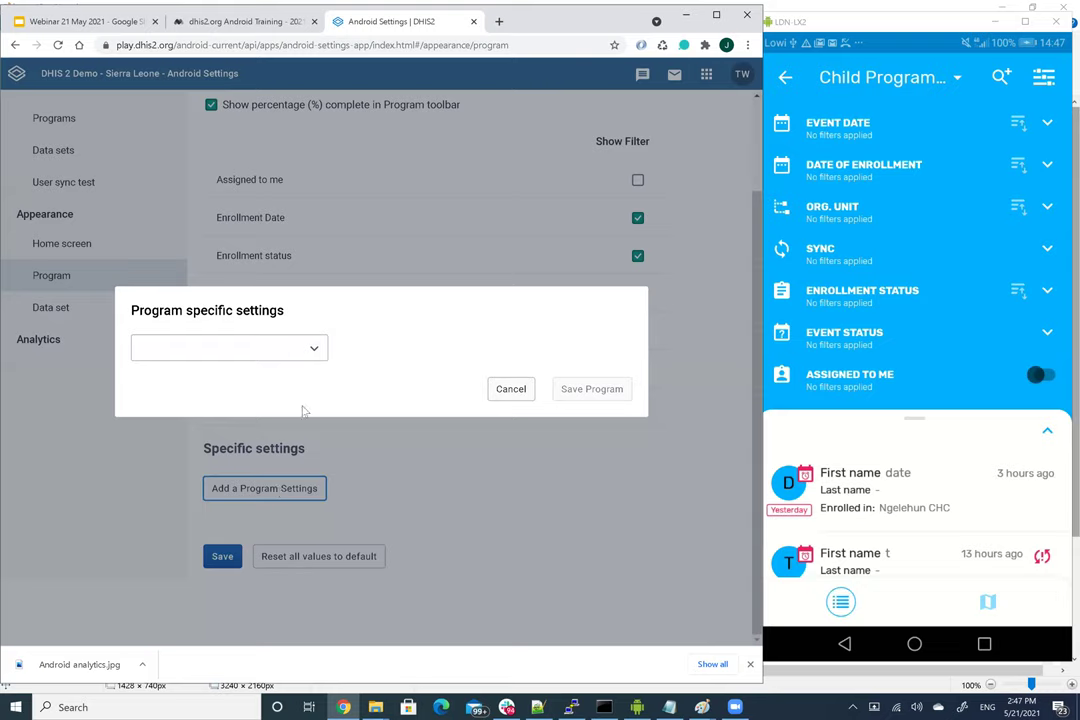
click(314, 350)
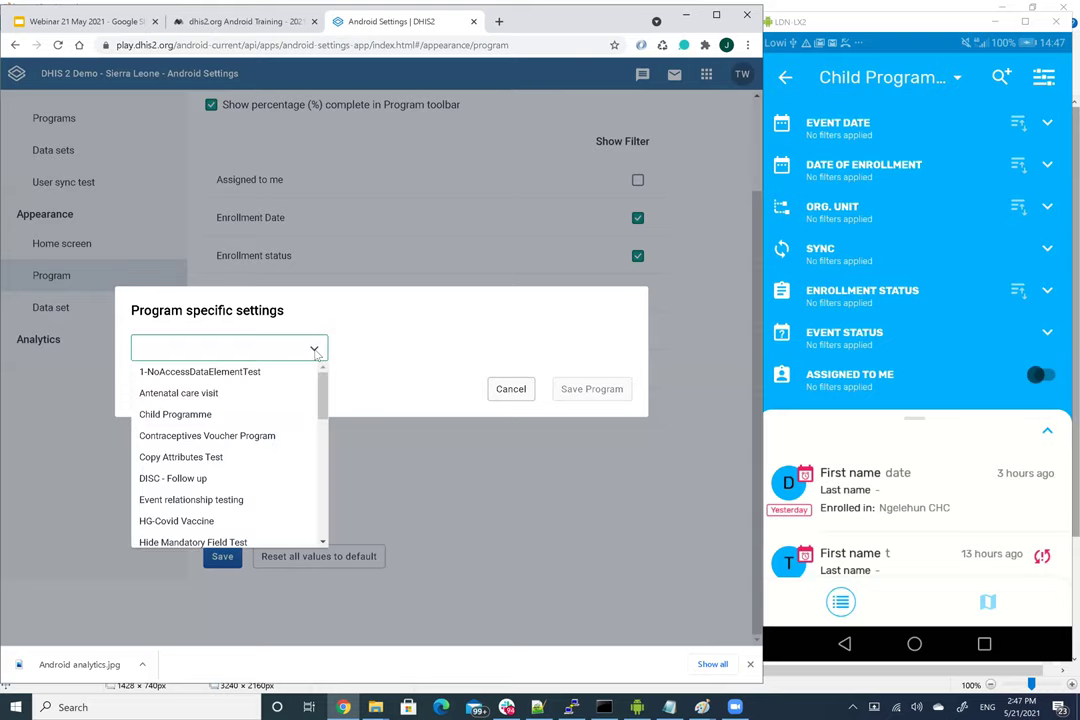
click(220, 415)
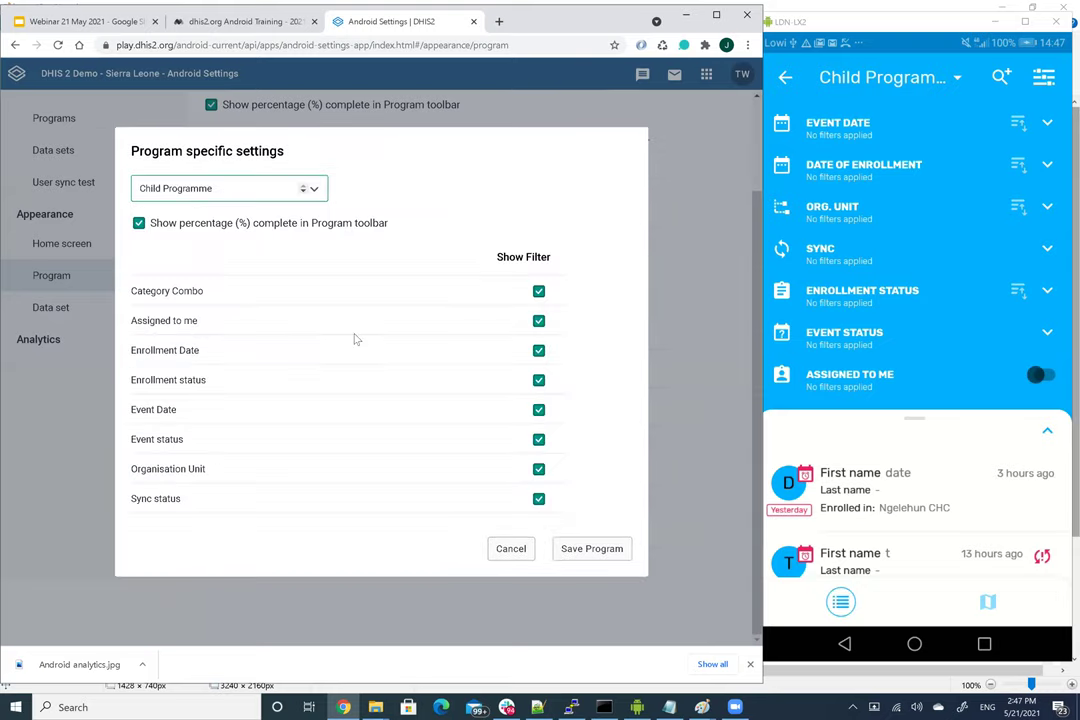
click(537, 295)
click(538, 320)
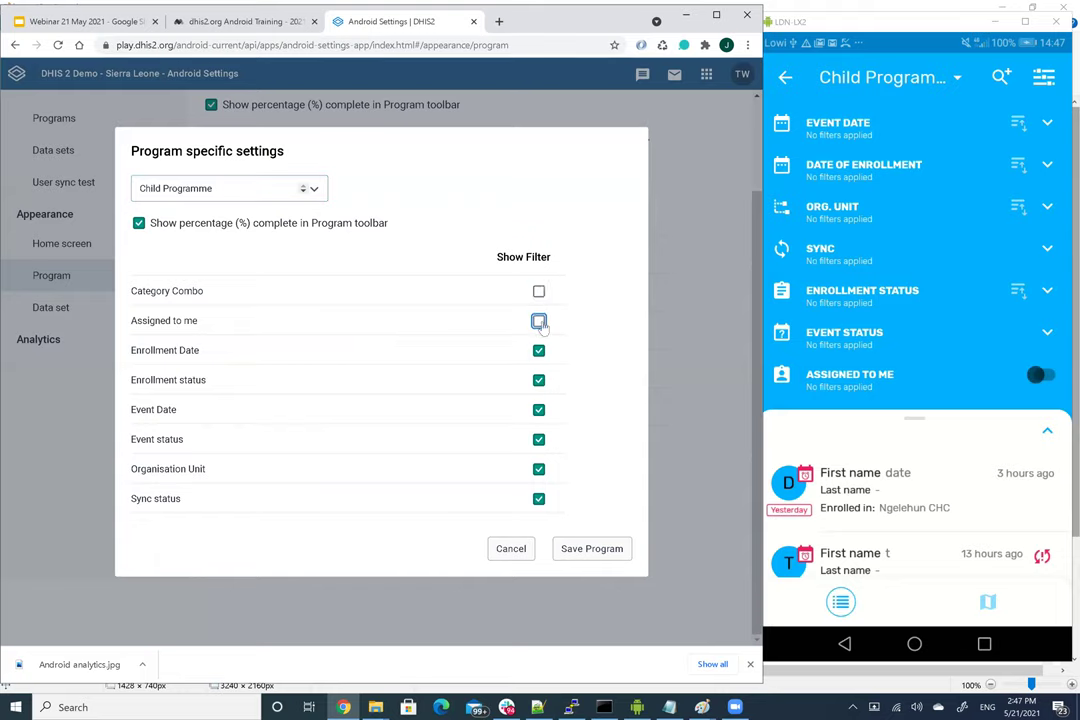
click(541, 382)
click(539, 411)
click(539, 440)
click(539, 470)
click(540, 498)
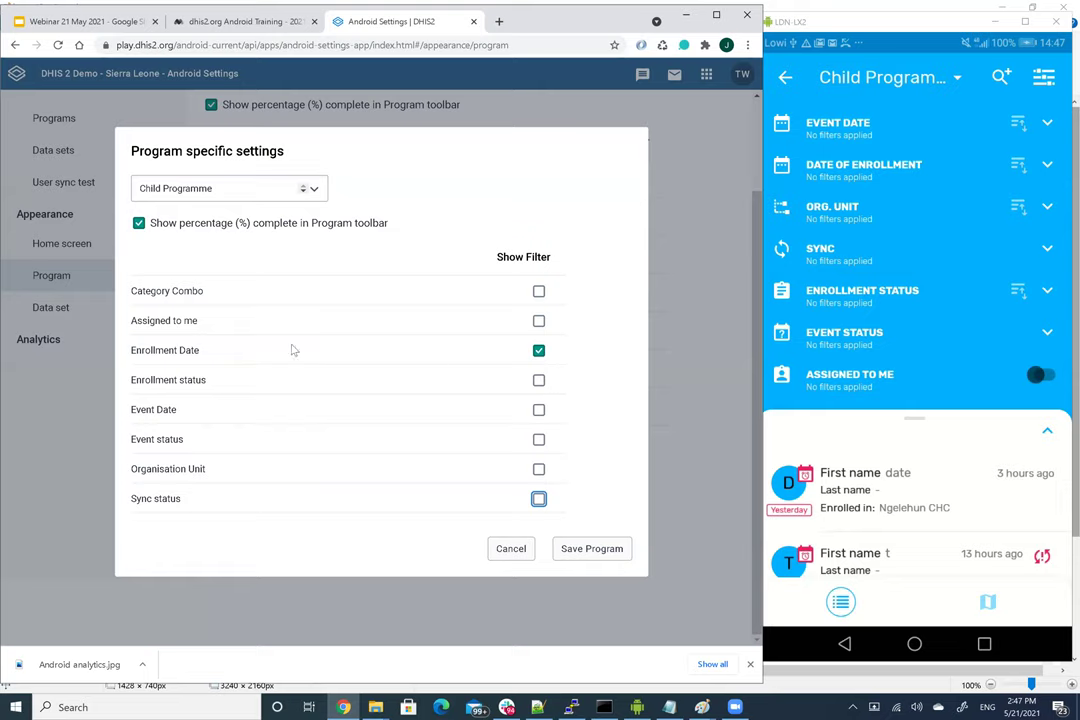
Step: Turn off the percentage complete display for Child Programme and save the program appearance settings
click(173, 227)
click(591, 548)
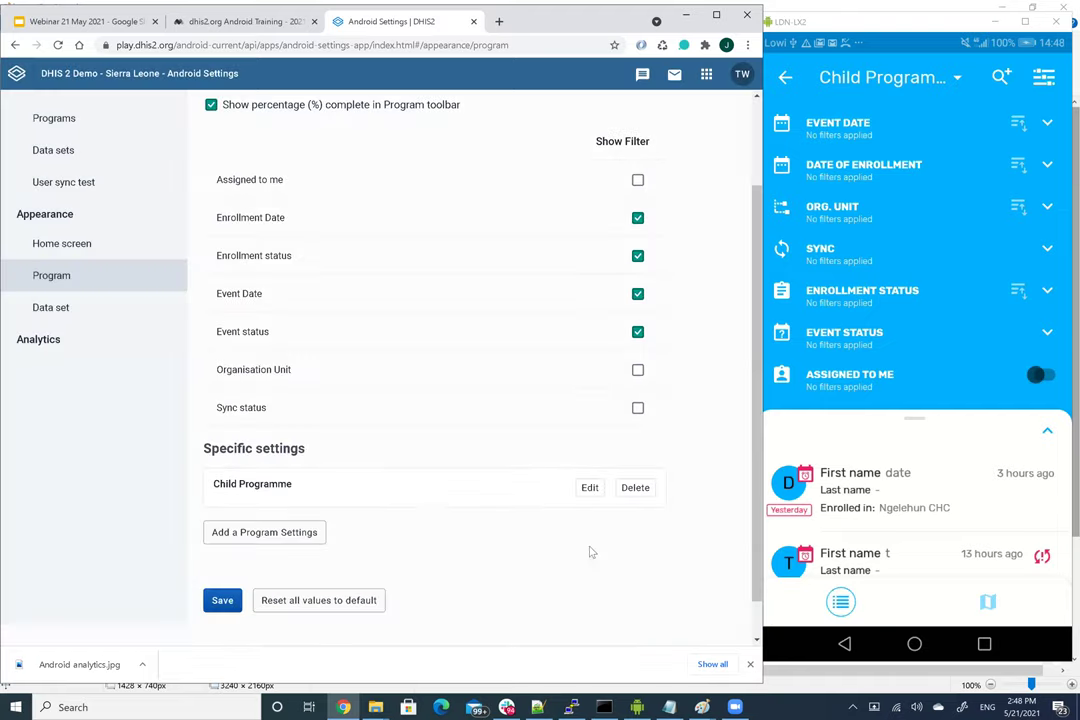
click(227, 600)
click(479, 400)
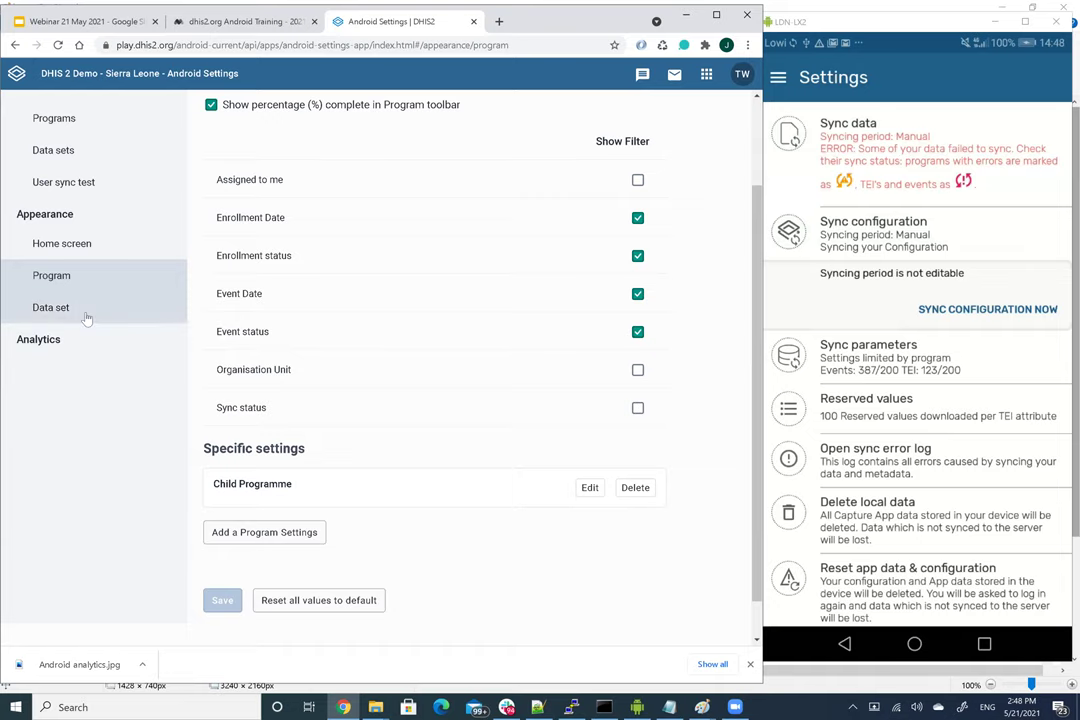
Step: Review the data set appearance settings and the specific filter options for ART monthly summary, leaving without adding them
click(86, 318)
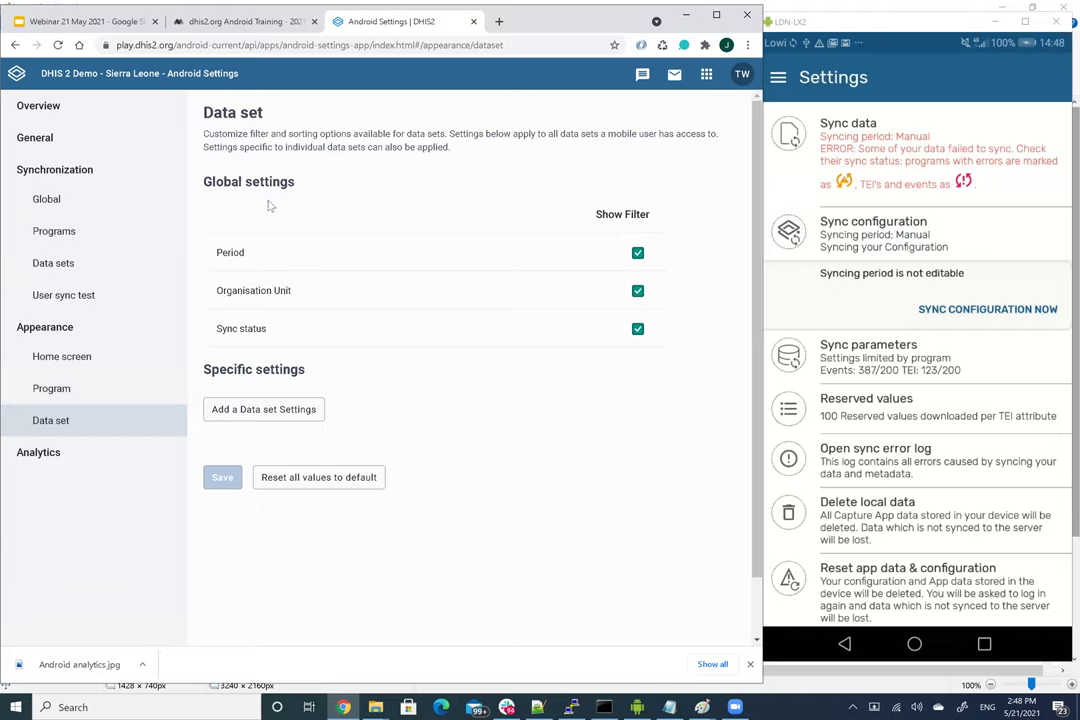
click(303, 416)
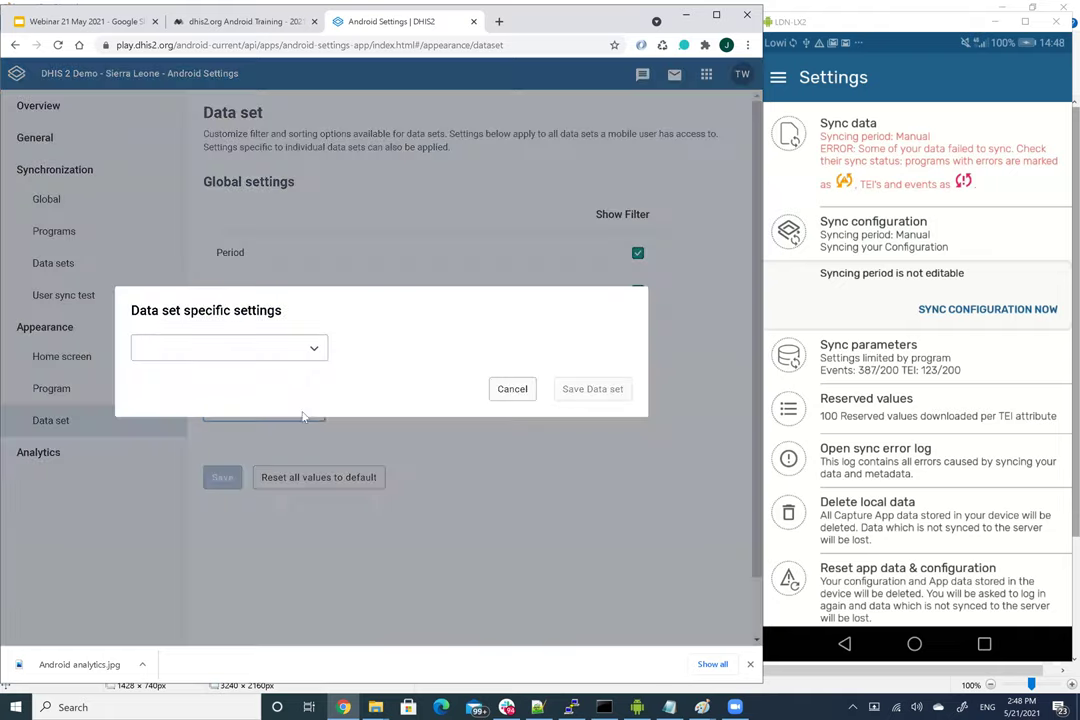
click(314, 351)
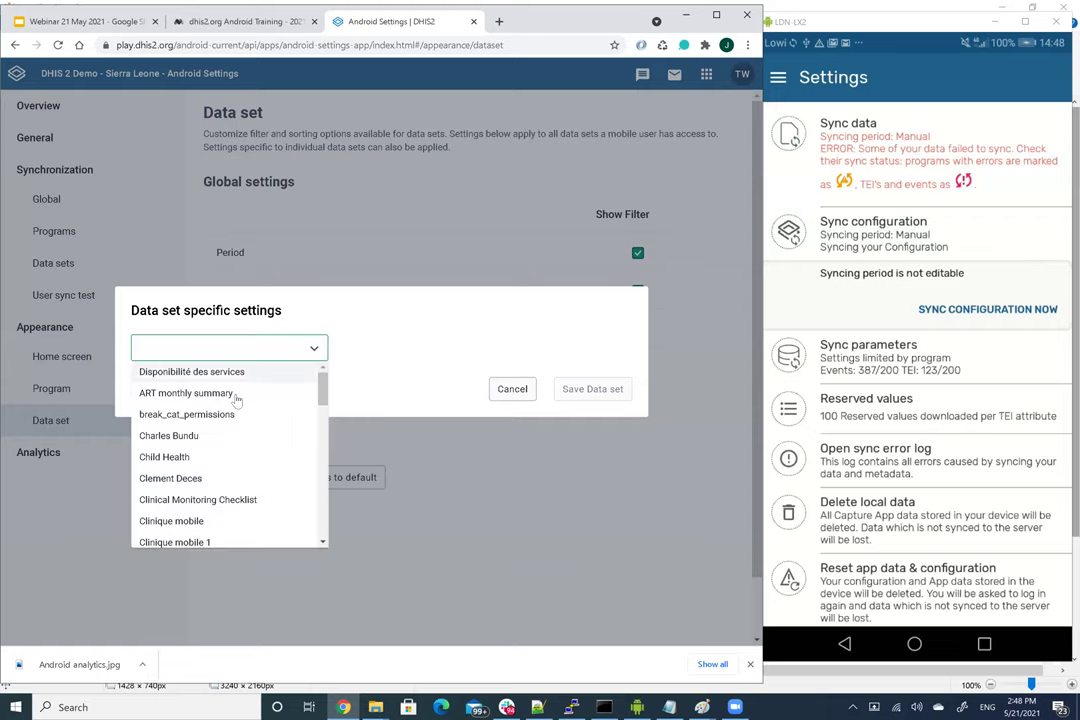
click(314, 392)
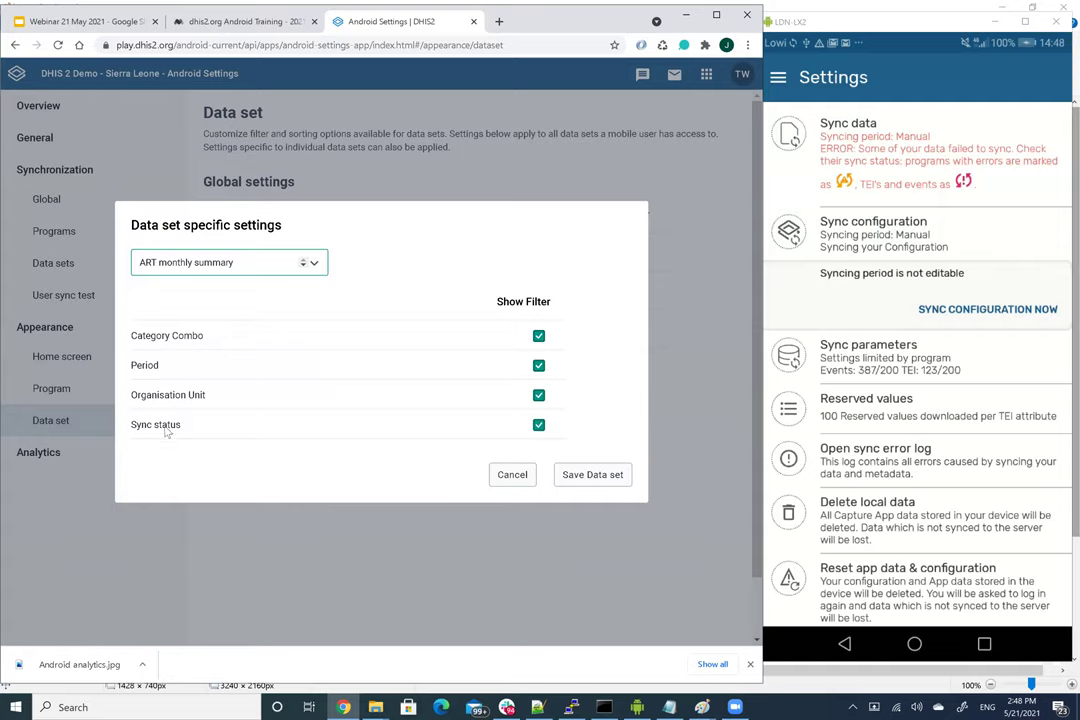
click(506, 478)
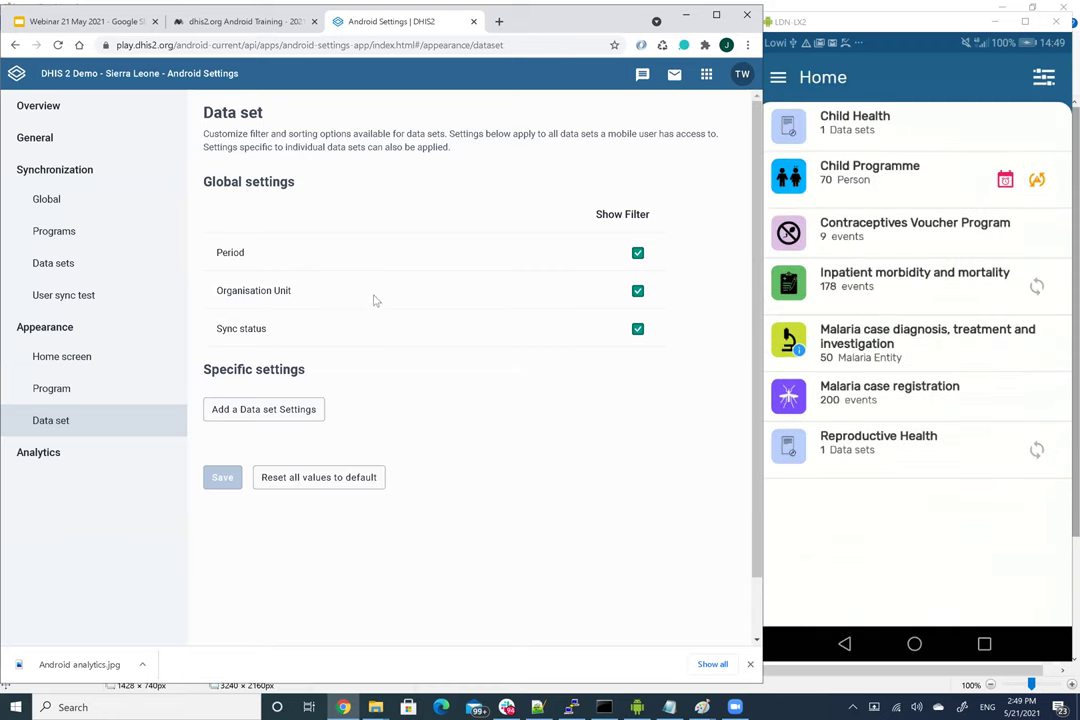
Step: Compare the global program filter settings with the filters of the malaria case diagnosis program in the Android app
click(113, 238)
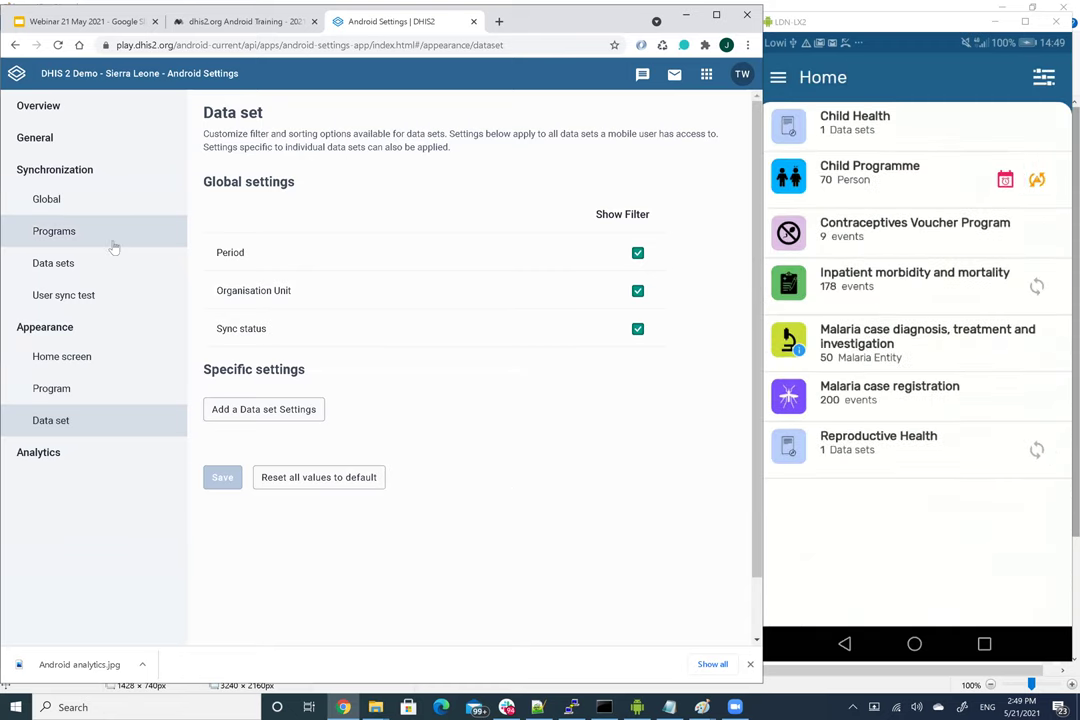
click(80, 387)
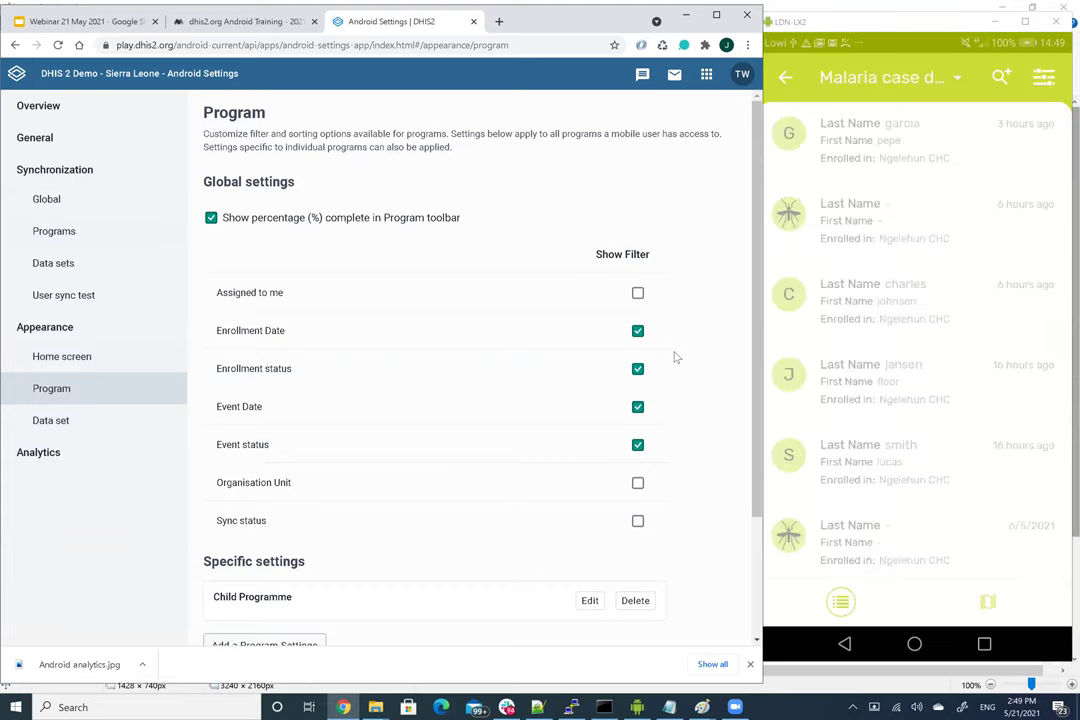
click(1043, 78)
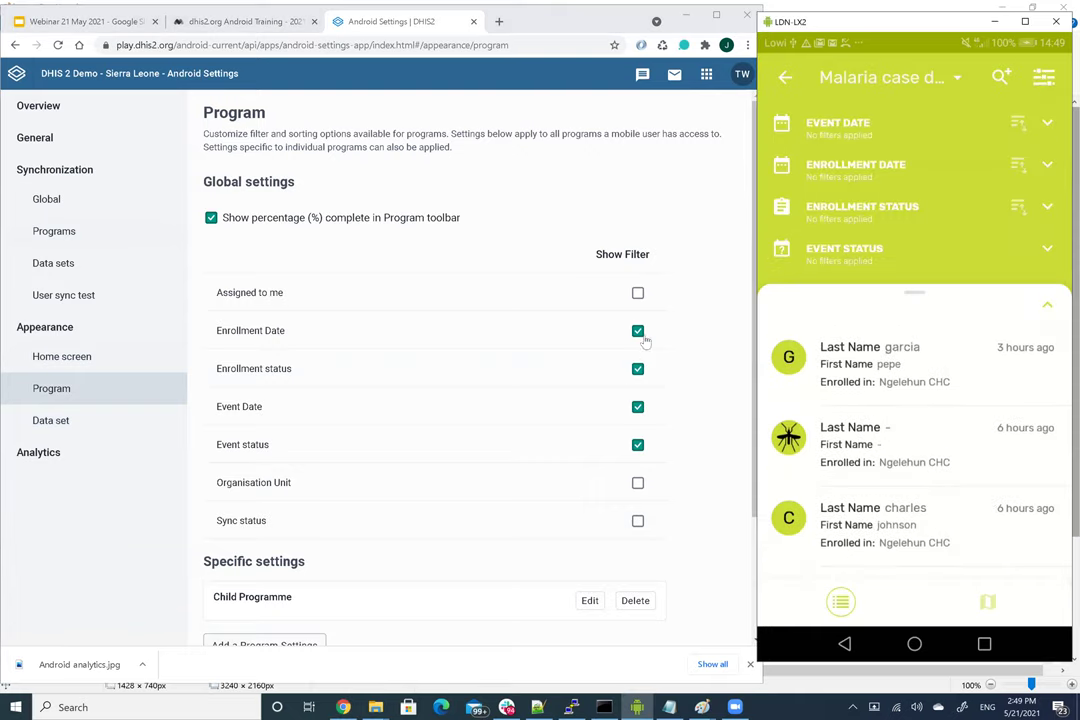
click(789, 78)
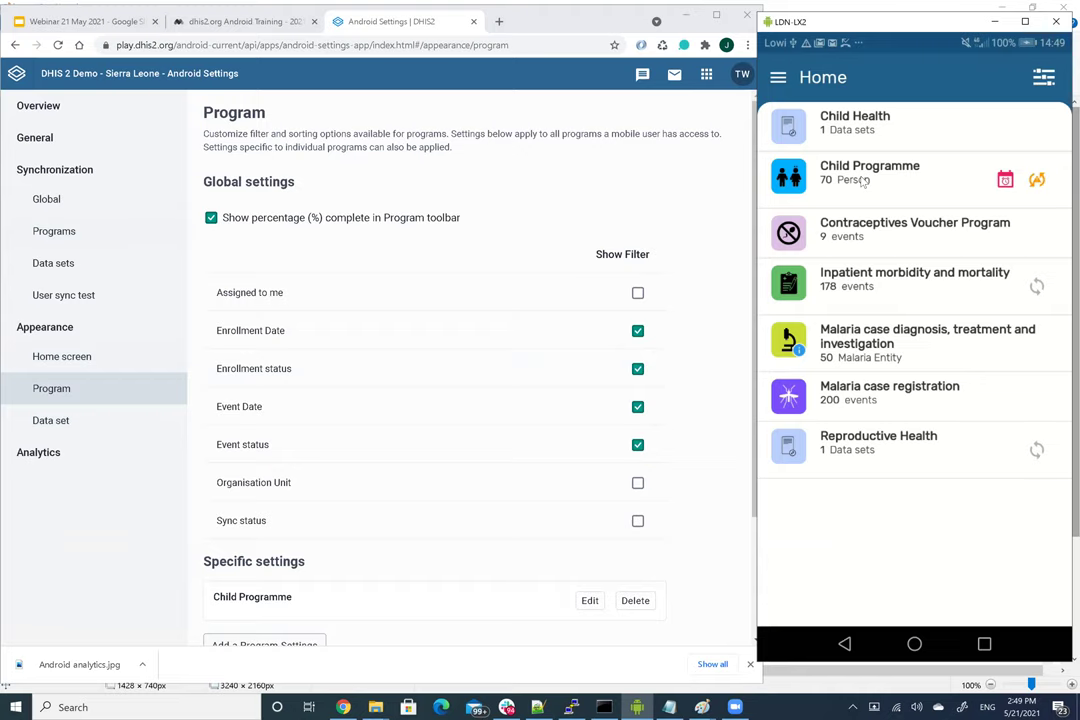
Step: Compare the Child Programme specific settings with its filters in the Android app, and close the settings without changes
click(589, 600)
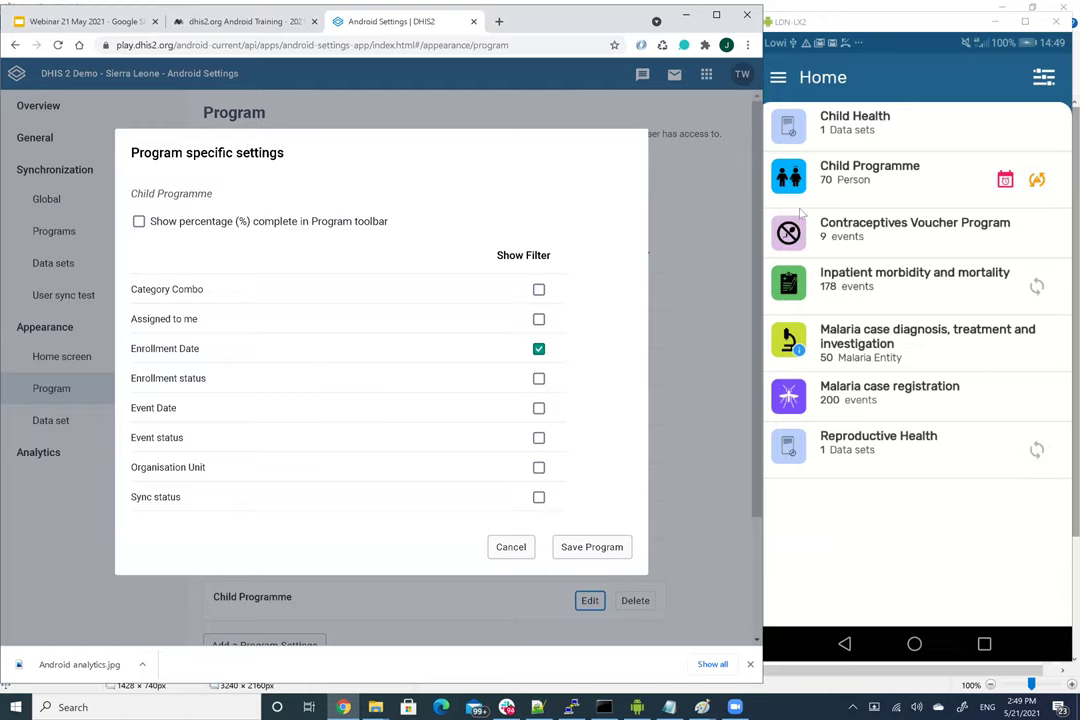
click(845, 180)
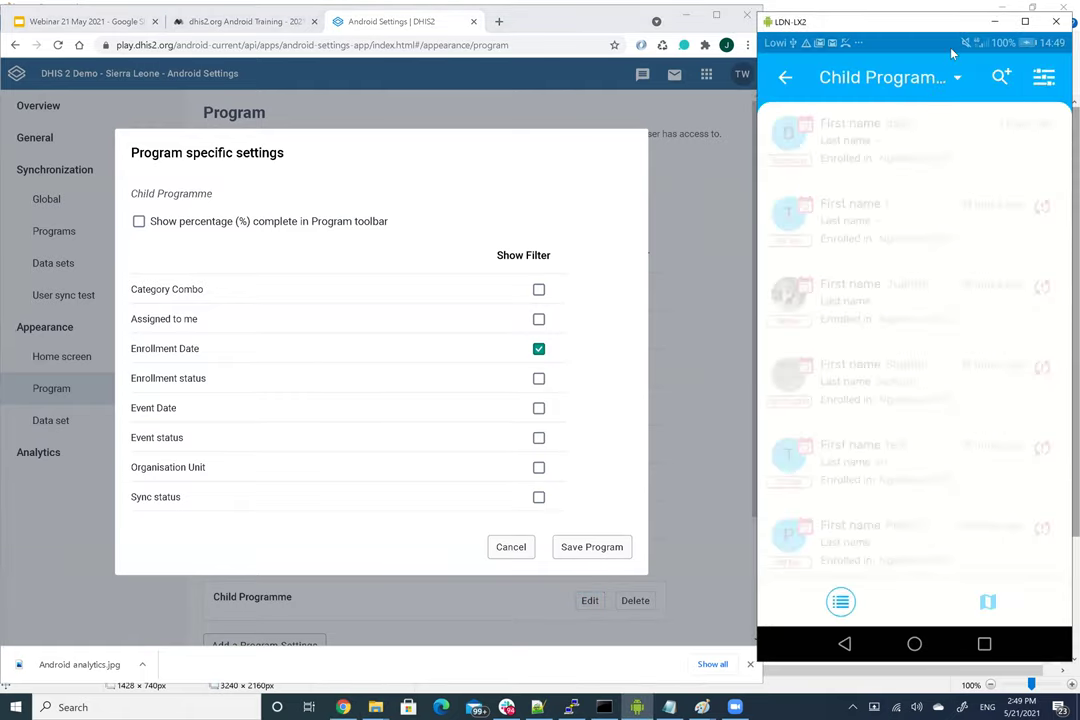
click(1048, 79)
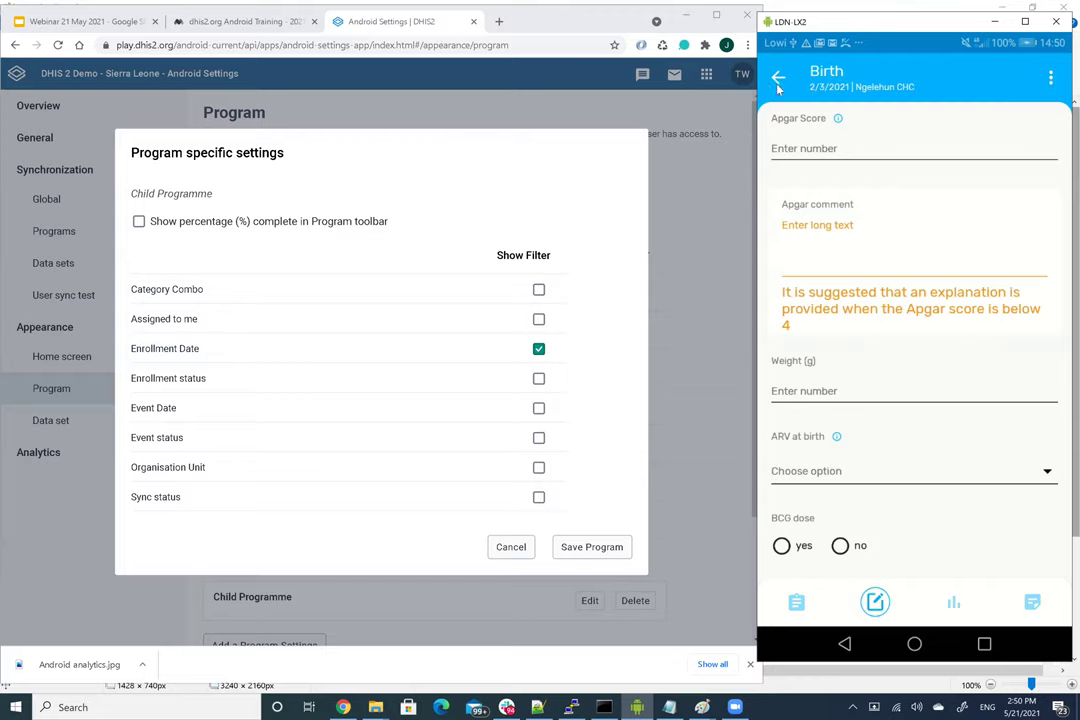
click(511, 548)
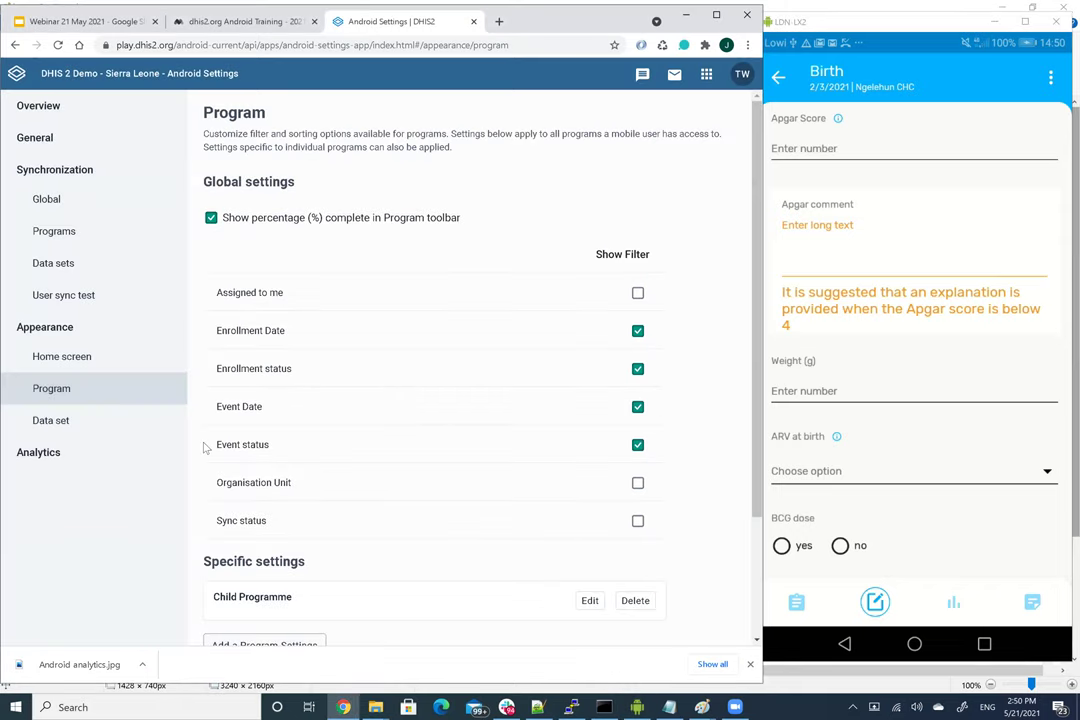
Step: Start a new TEI analytics item for Child Programme with the Baby Postnatal program stage
click(92, 452)
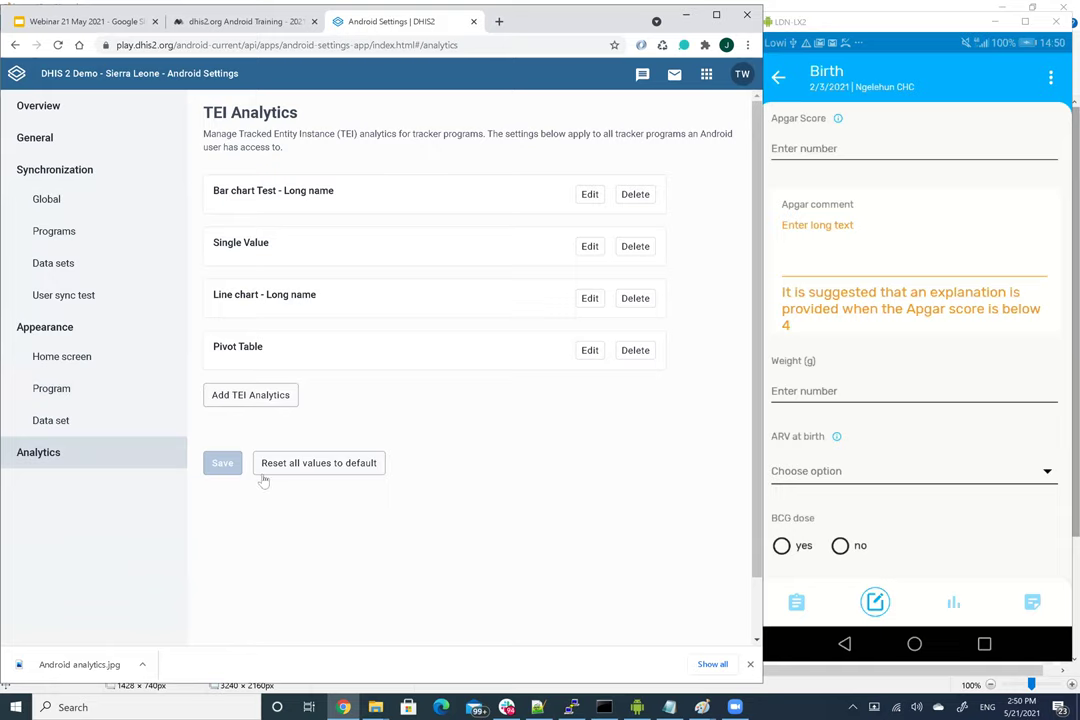
click(218, 398)
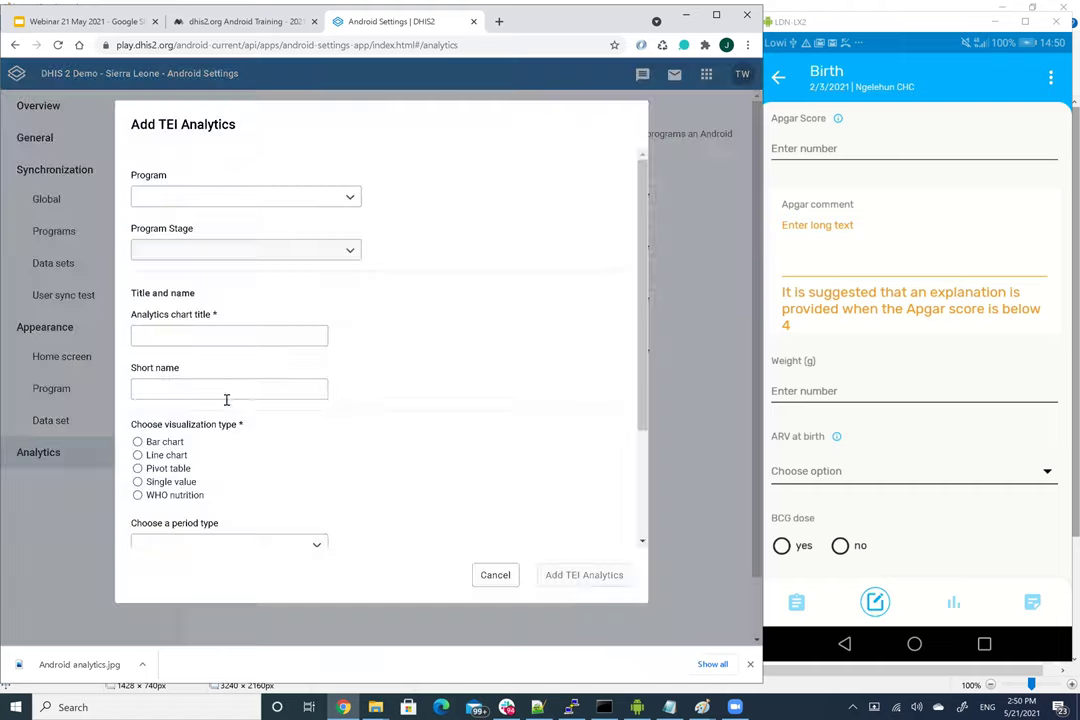
click(355, 200)
click(273, 217)
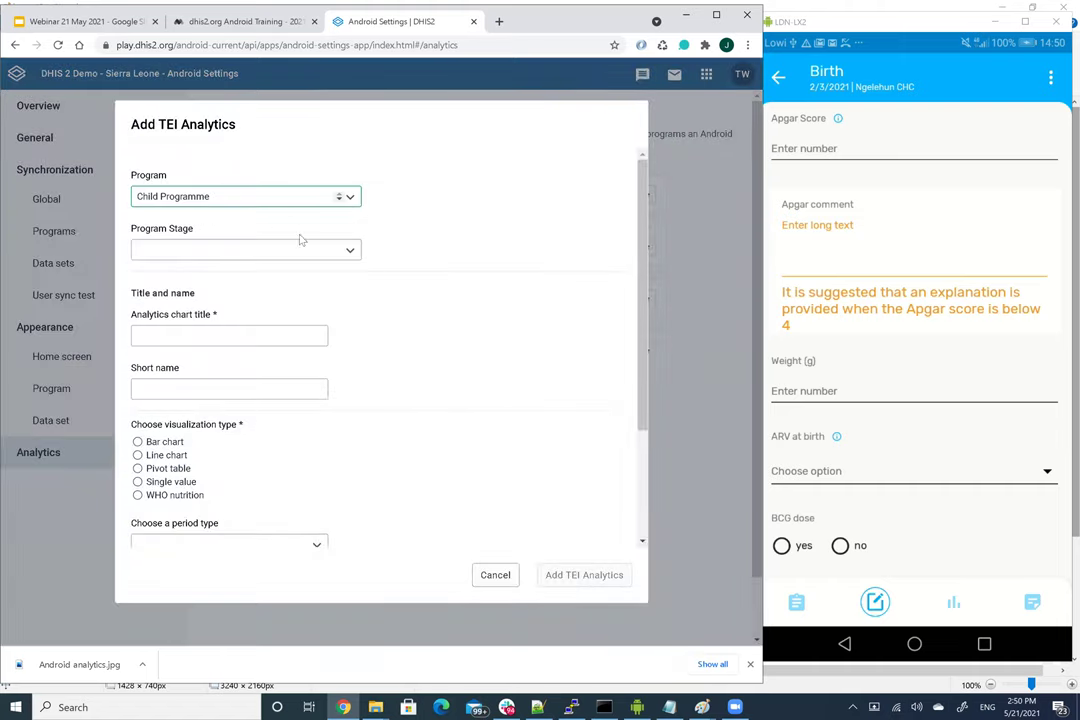
click(349, 249)
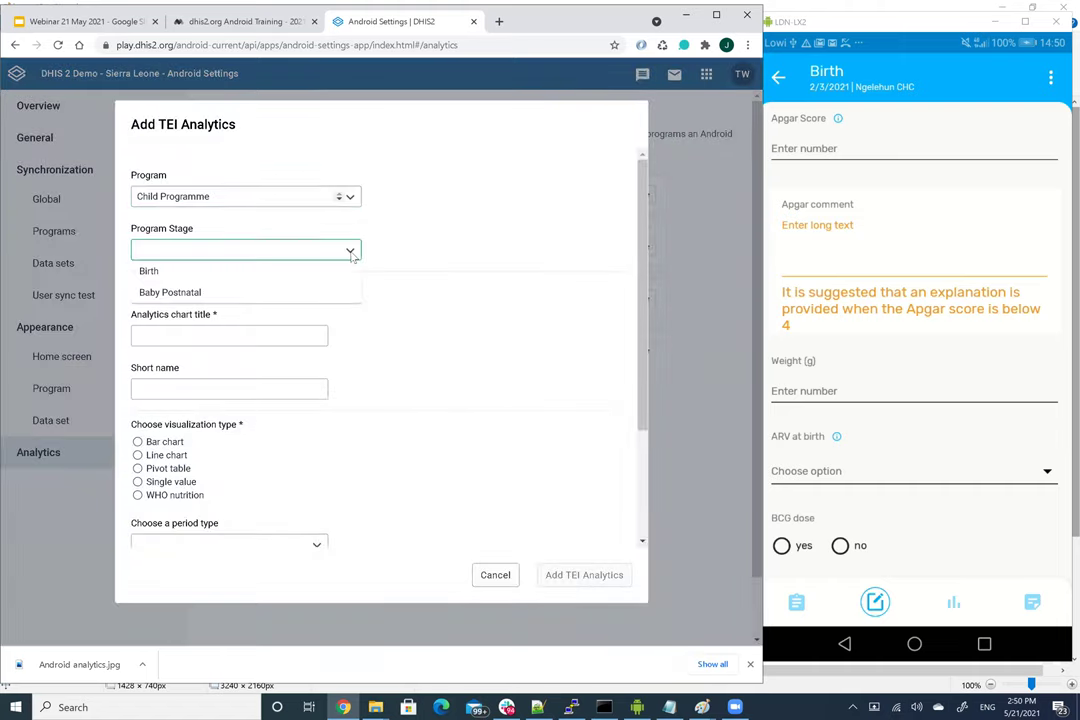
click(213, 291)
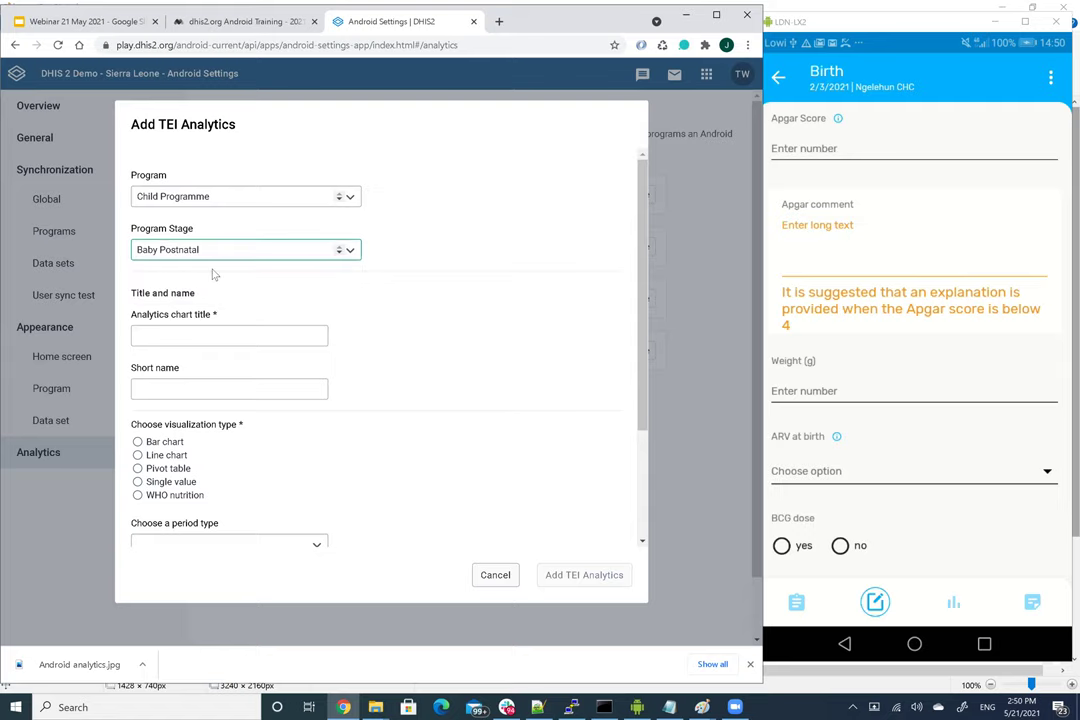
Step: Title the analytics chart "Child Programme - Height evolution by" followed by the presenter's first name
click(217, 335)
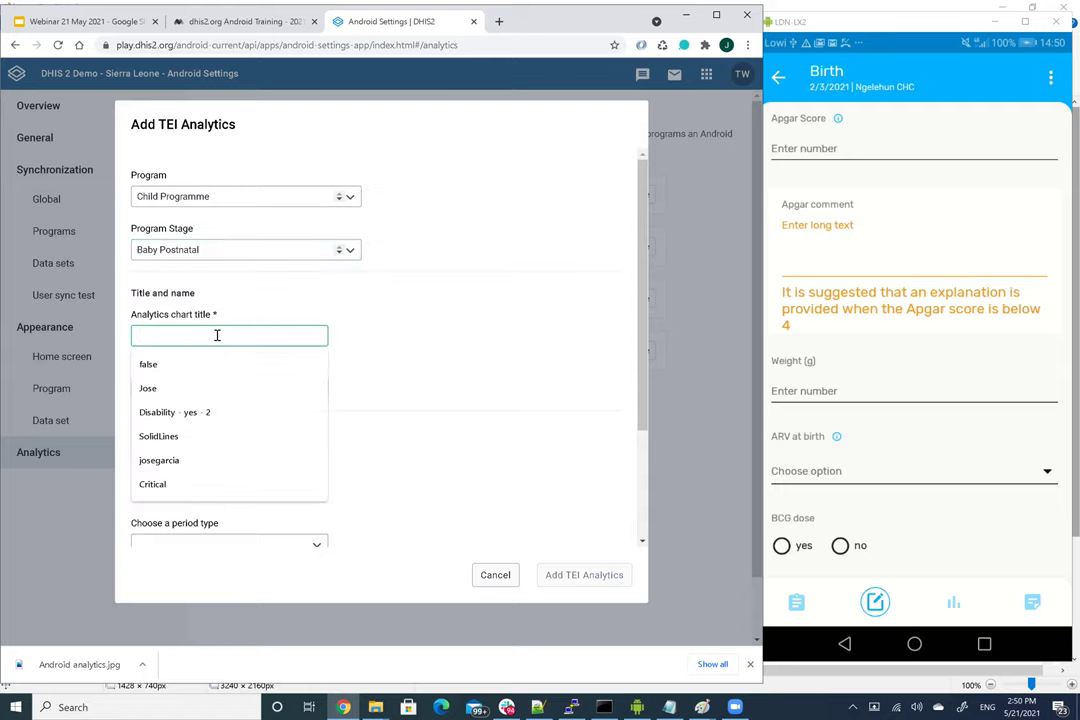
text(Child)
key(BackSpace)
key(BackSpace)
key(BackSpace)
key(BackSpace)
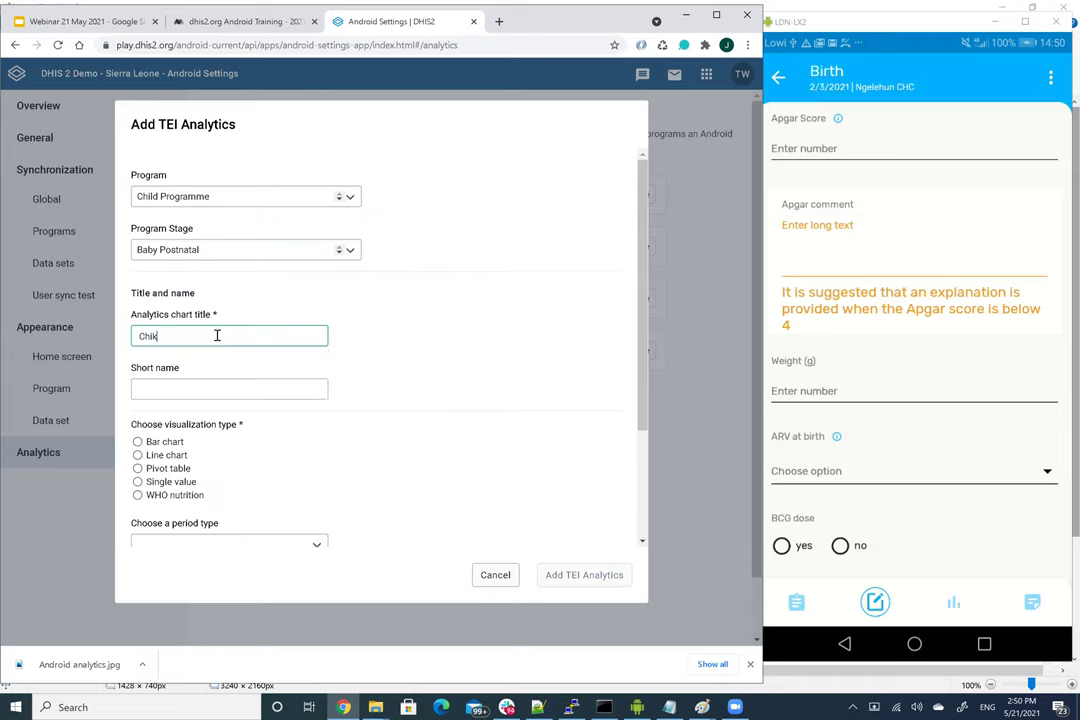
text(ht evolution by Jose)
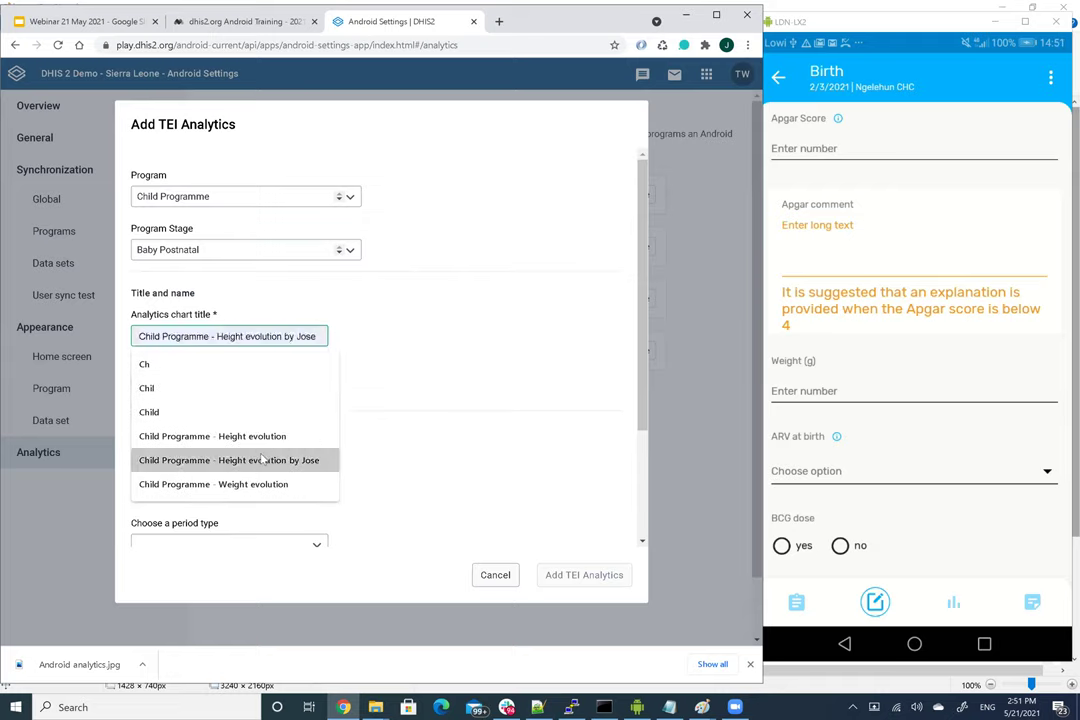
click(262, 459)
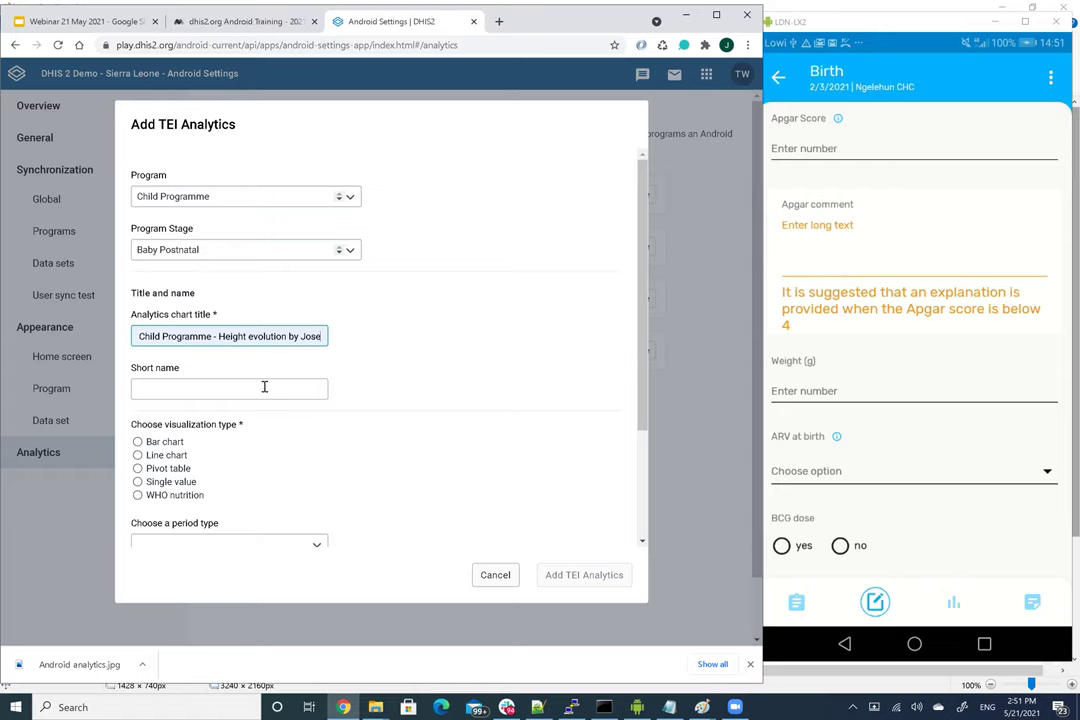
Step: Set the height chart's visualization type to Bar chart with a Monthly period type
scroll(264, 386, down, 1)
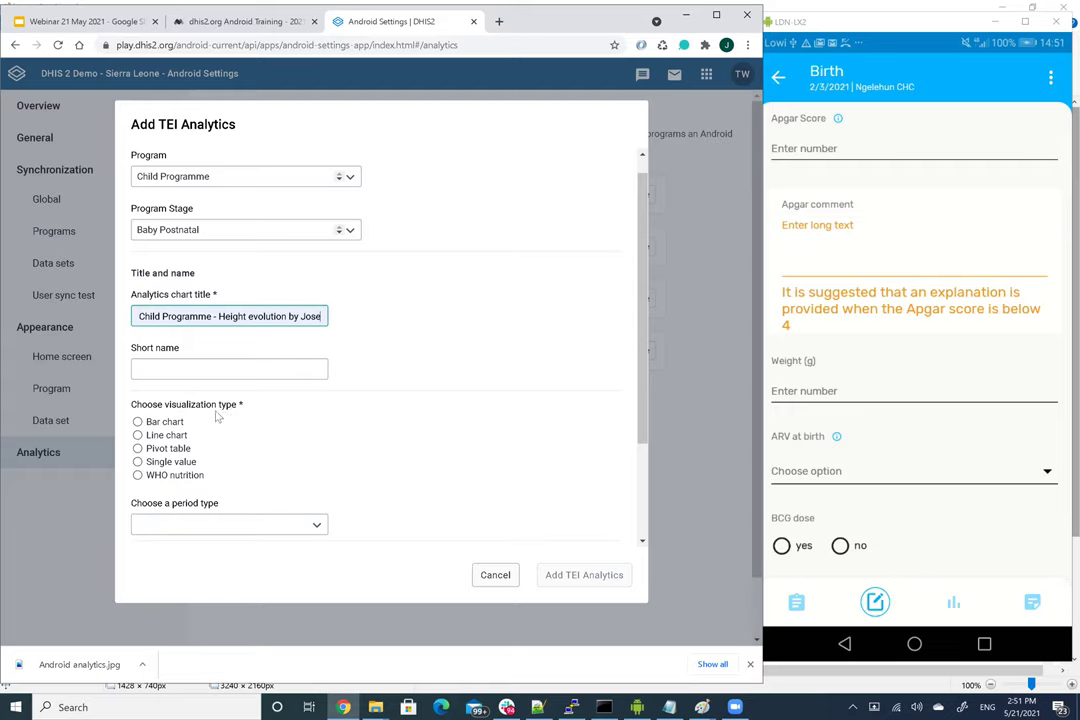
click(138, 422)
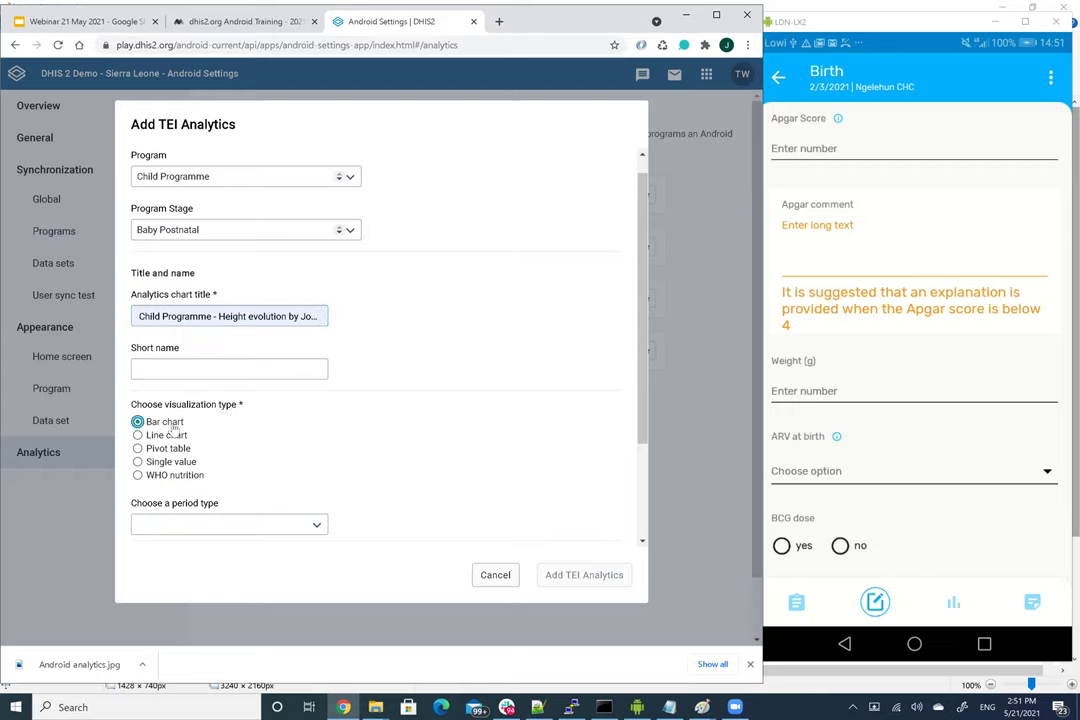
scroll(290, 450, down, 1)
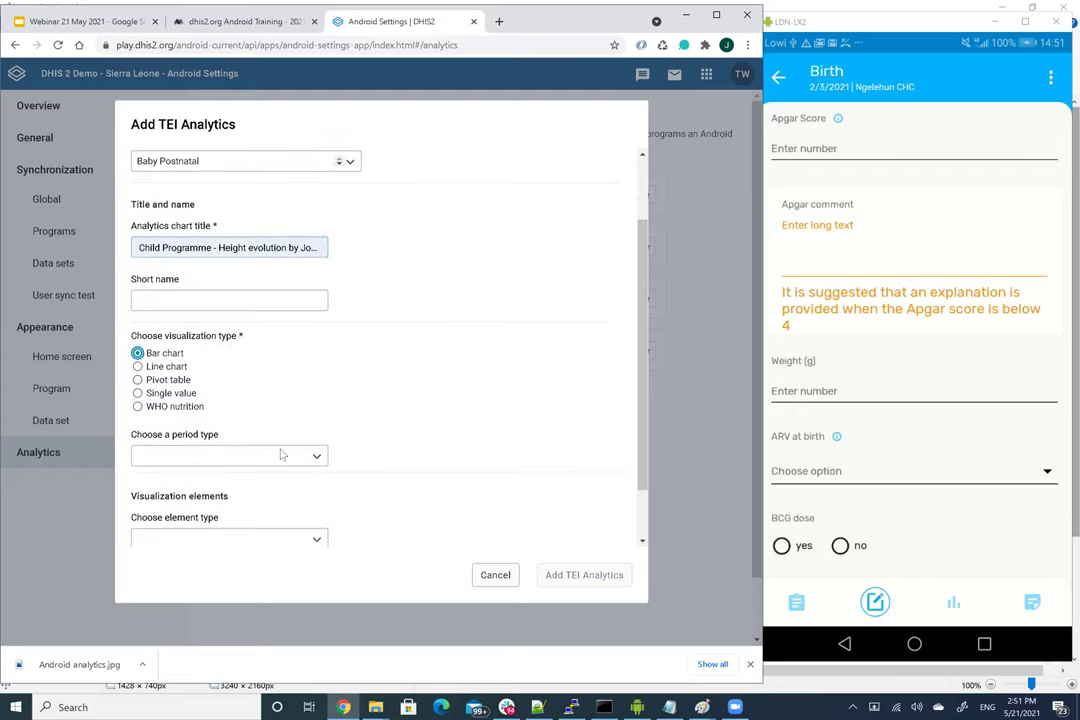
click(262, 452)
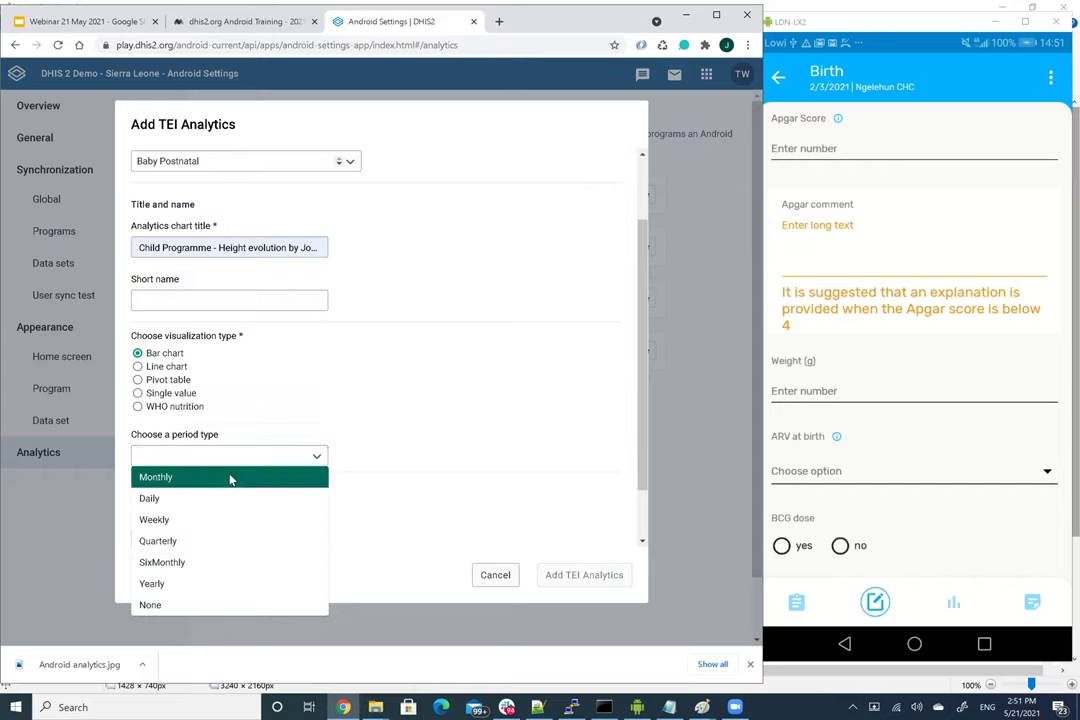
click(229, 477)
Step: Use the data element Height in cm as the visualization element, and add the height chart to the TEI analytics
scroll(403, 455, down, 1)
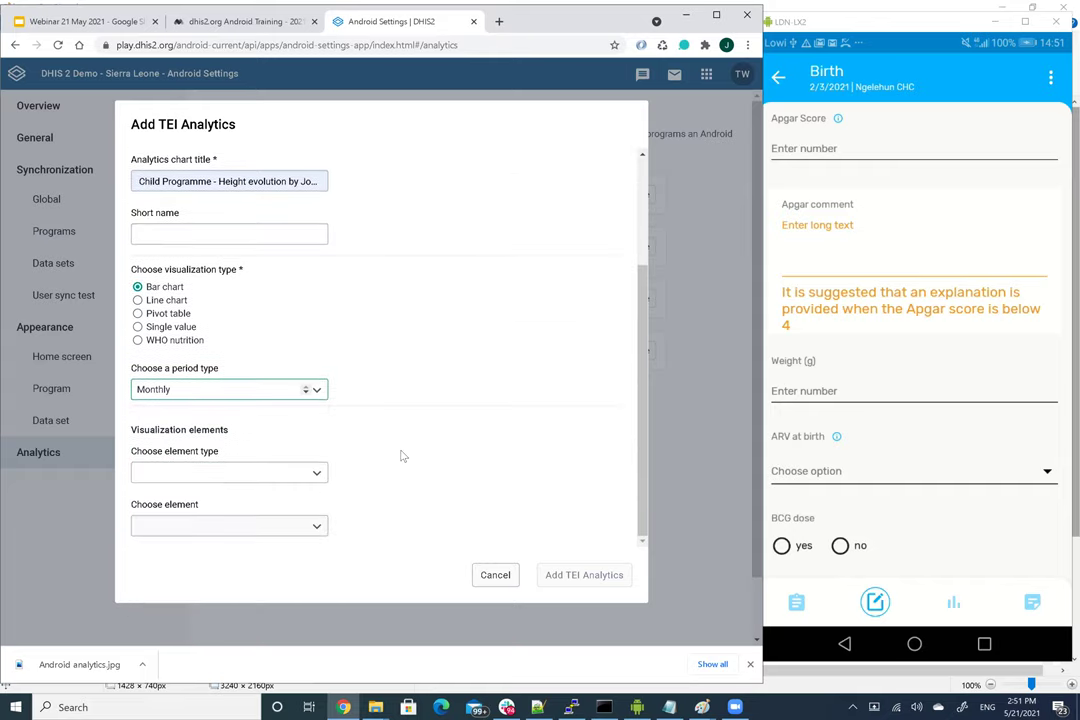
click(322, 472)
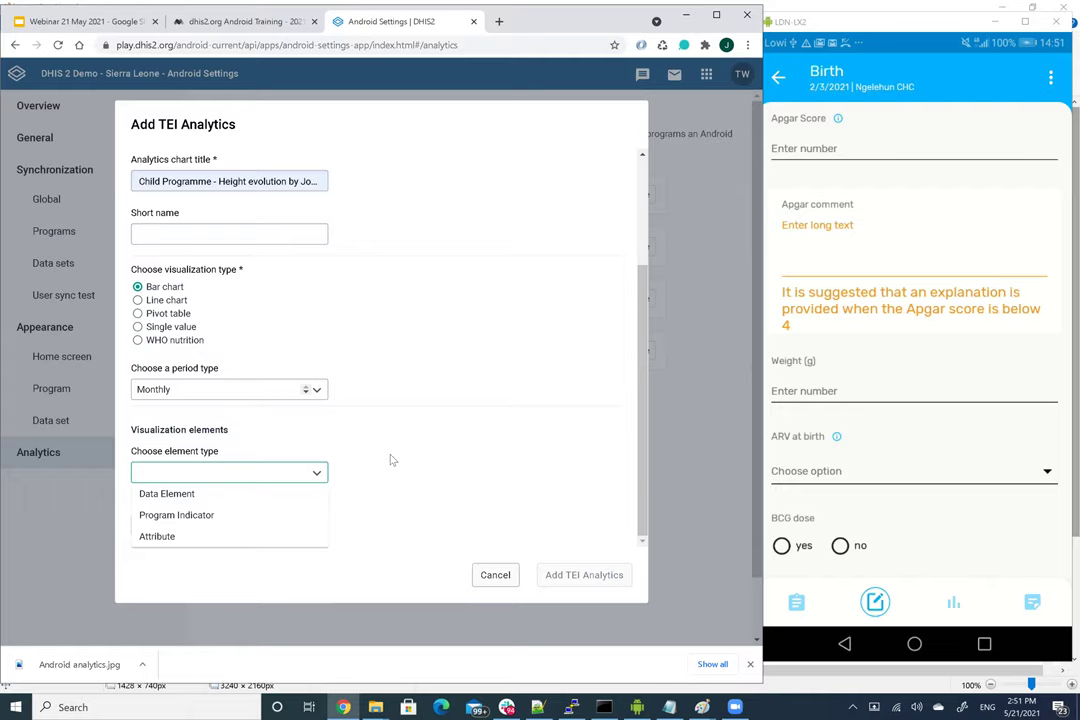
click(262, 497)
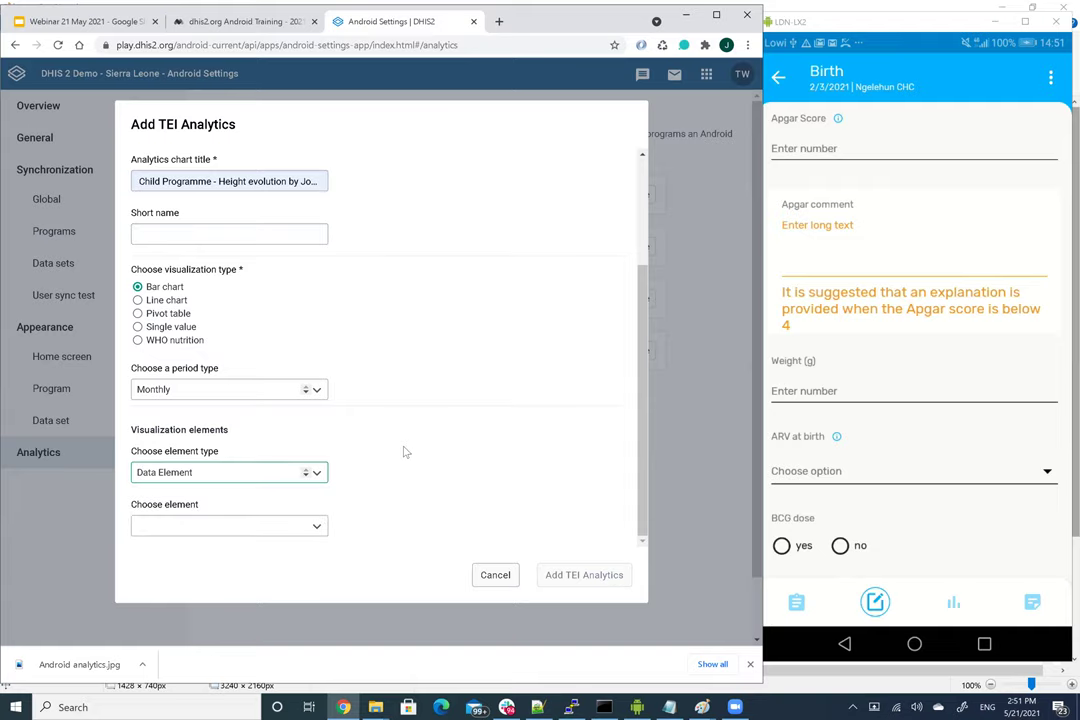
click(319, 526)
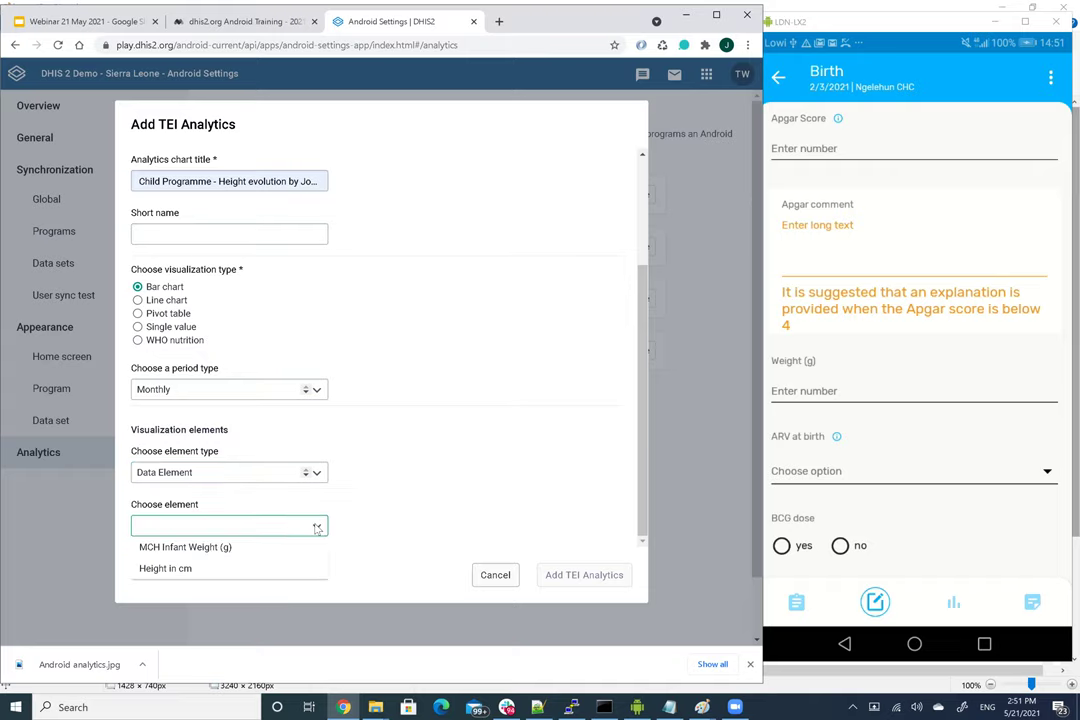
click(228, 568)
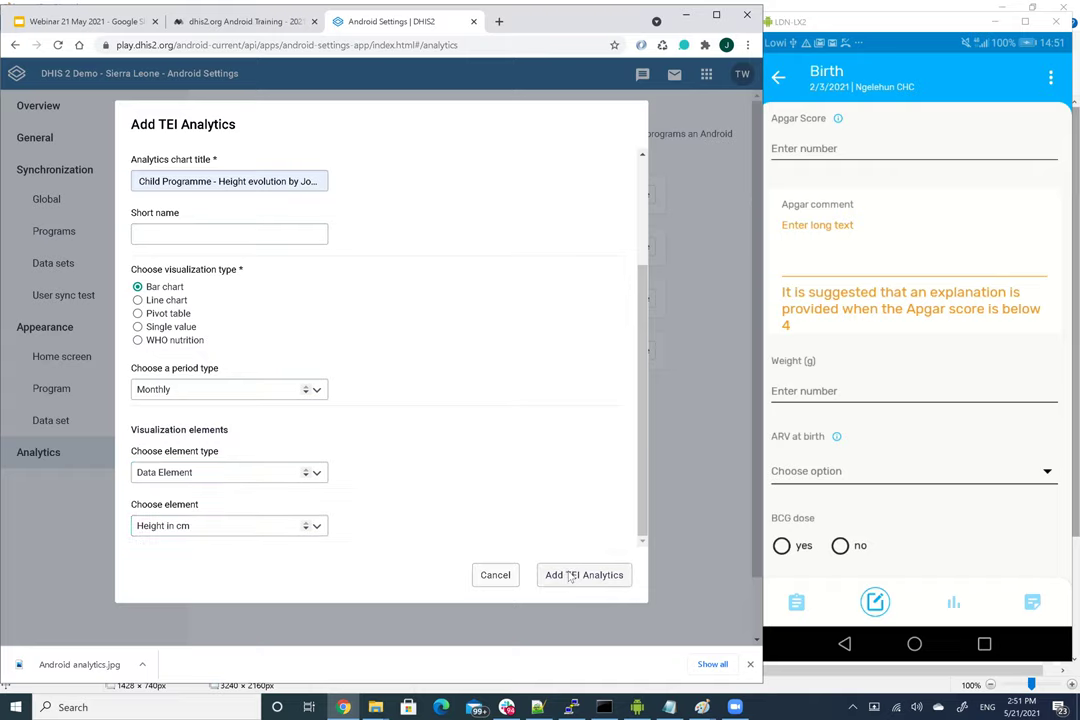
click(571, 576)
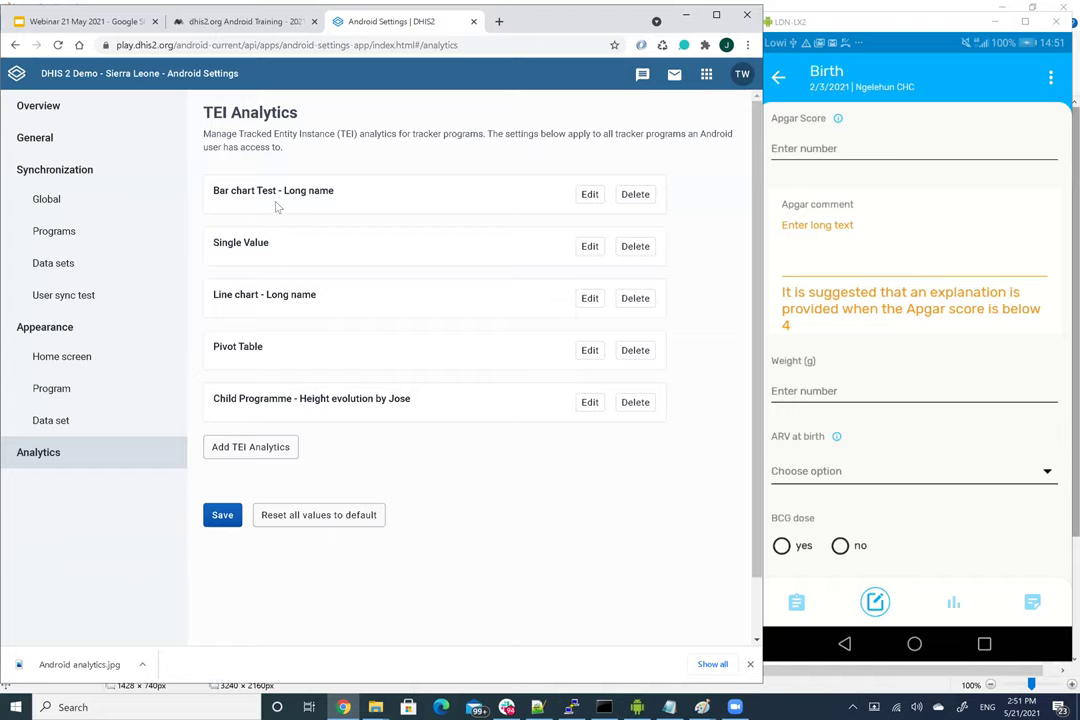
Step: Start a second TEI analytics item for Child Programme with the Baby Postnatal program stage
click(246, 449)
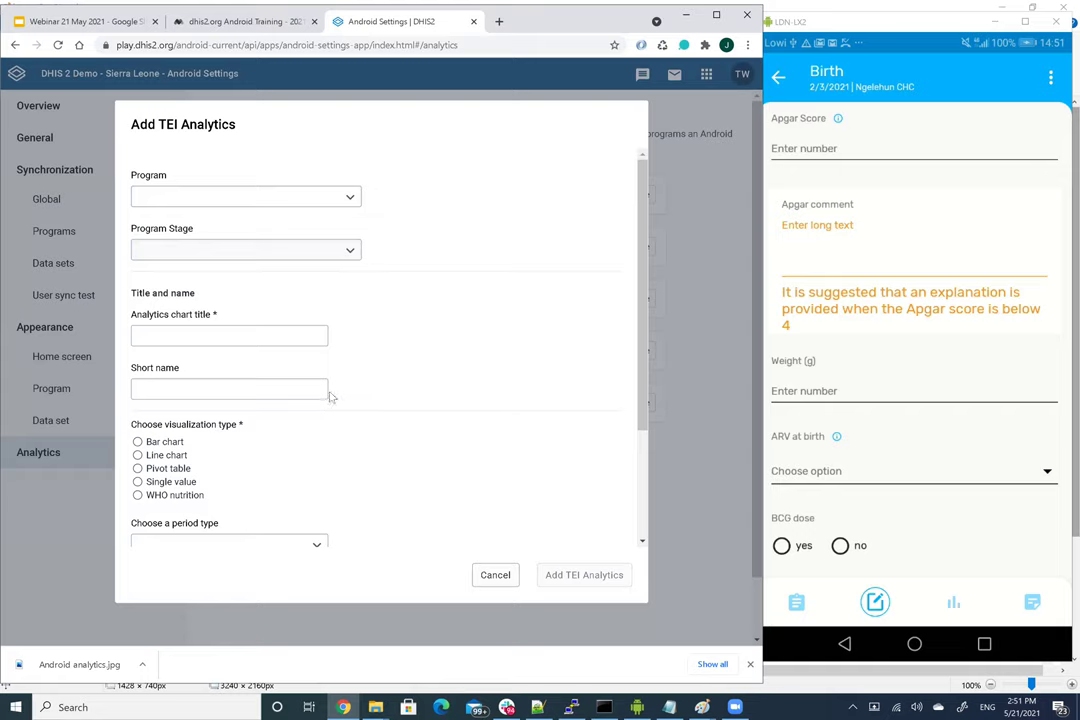
click(355, 200)
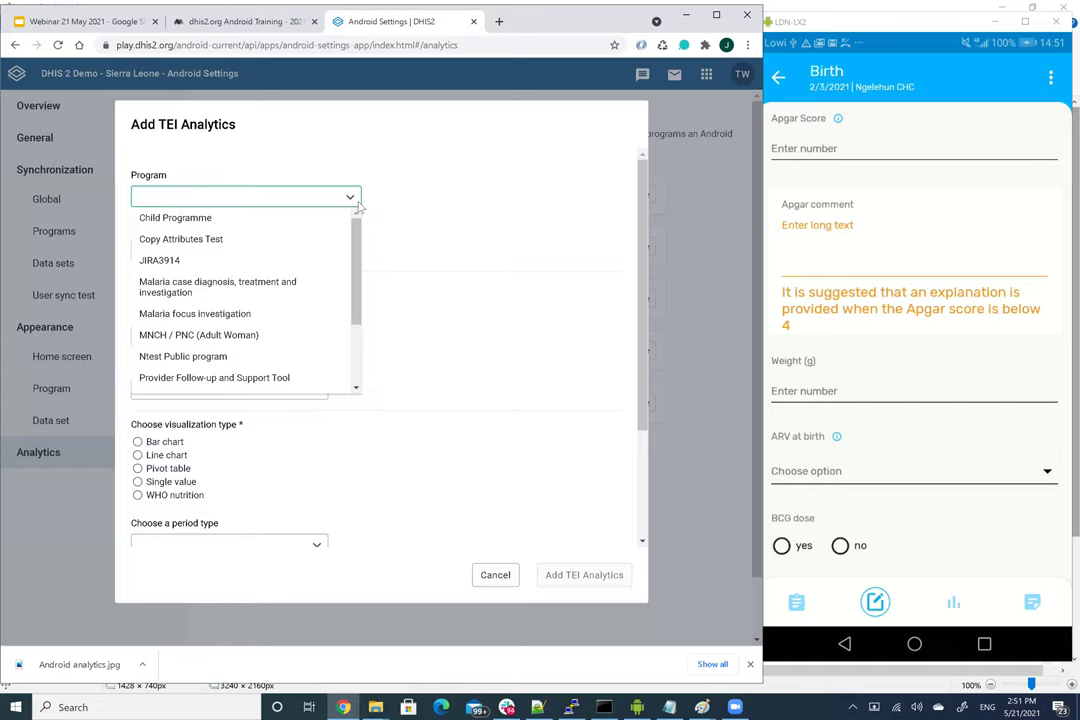
click(292, 219)
click(358, 254)
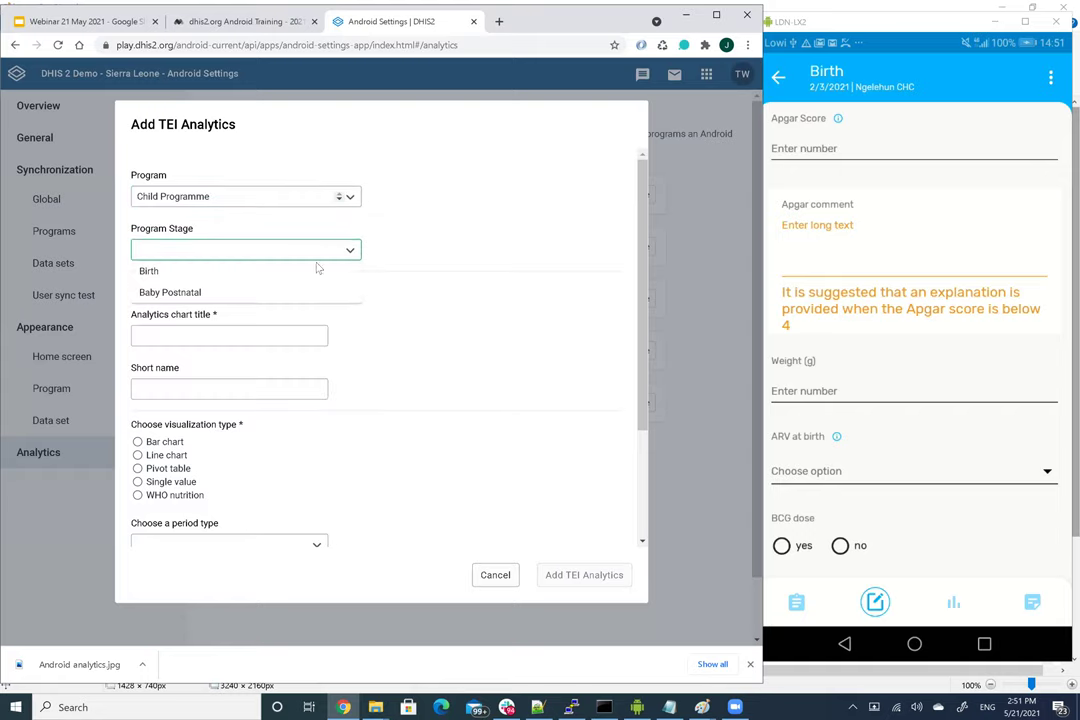
click(239, 294)
Step: Title the item "Child Programme - Weight evolution by" plus the presenter's first name, and make it a Monthly Line chart
click(247, 330)
text(Chi)
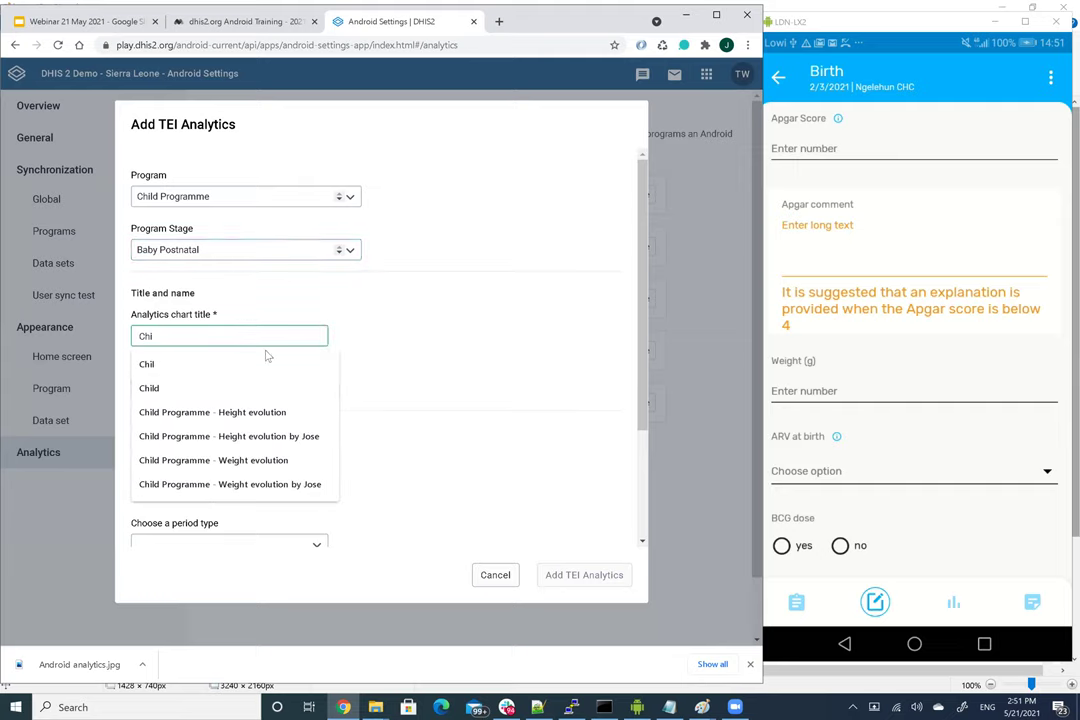
click(266, 484)
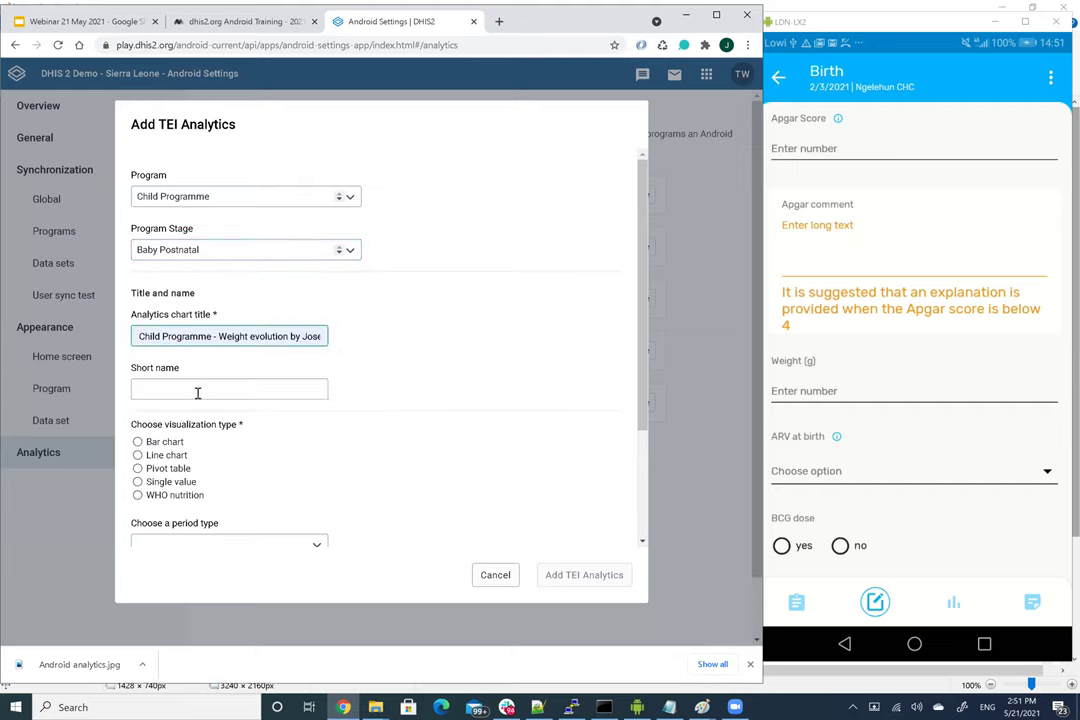
click(138, 455)
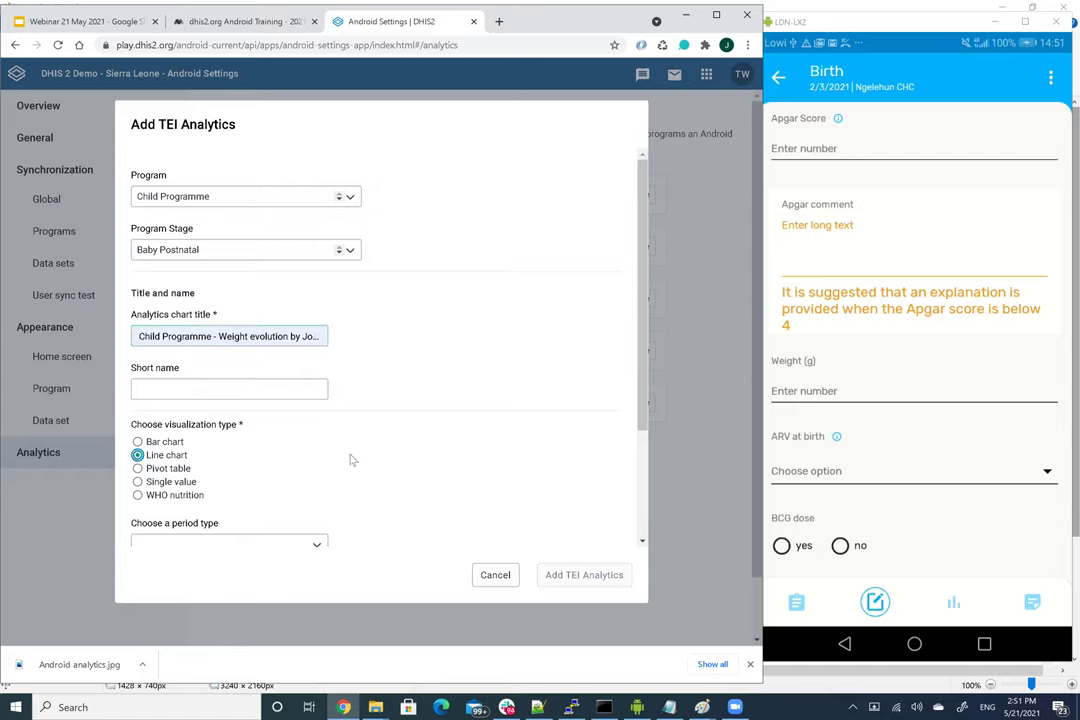
scroll(350, 457, down, 1)
click(318, 455)
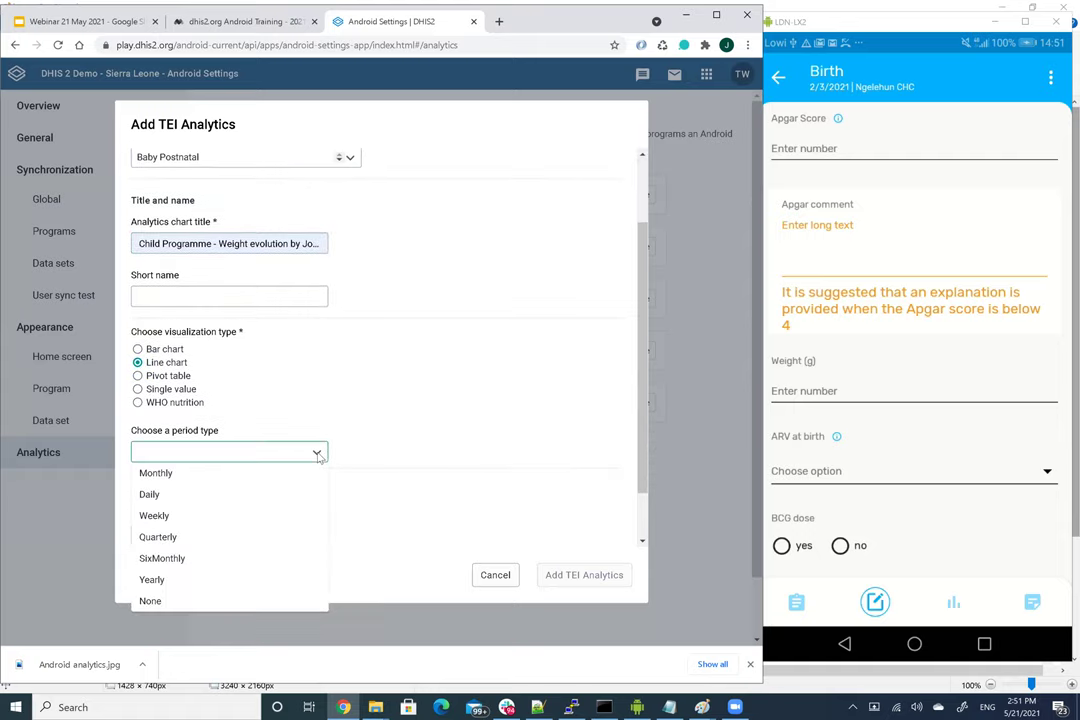
click(217, 477)
Step: Add the weight chart with the data element MCH Infant Weight (g), and save the TEI analytics settings in DataStore
scroll(402, 490, down, 1)
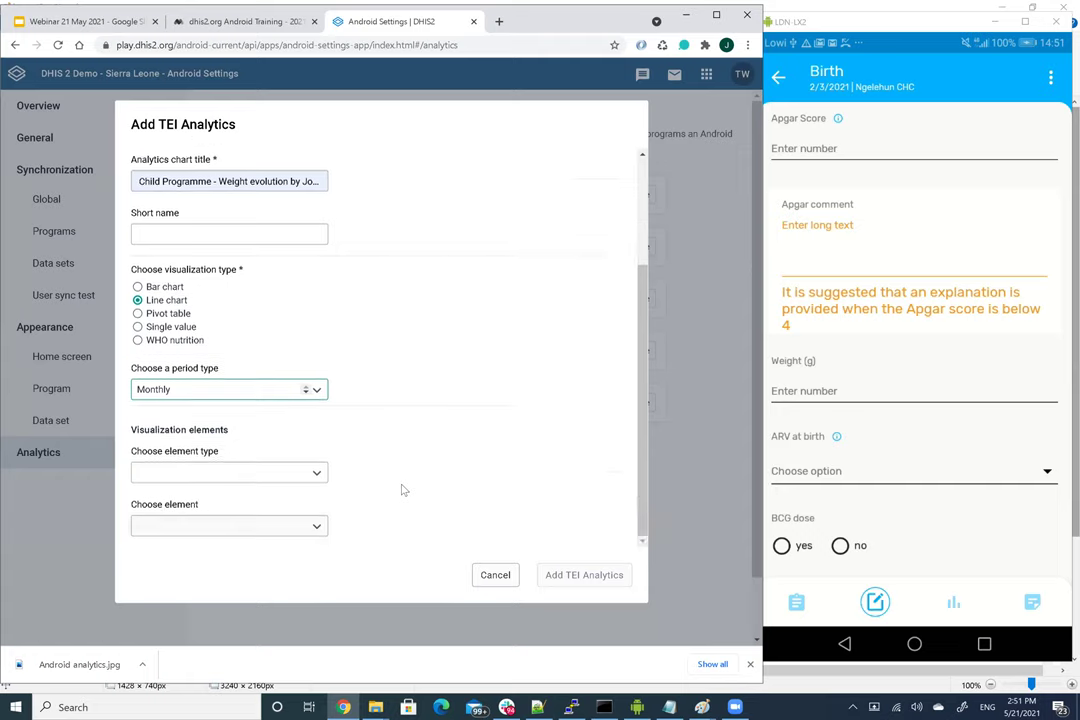
click(314, 473)
click(246, 494)
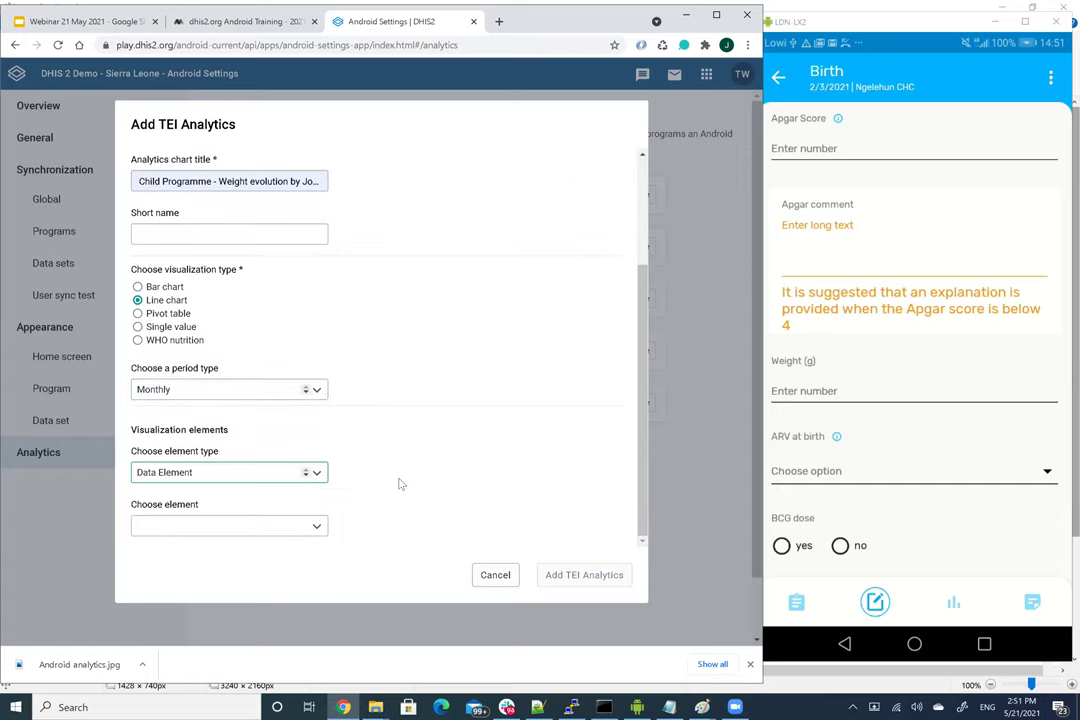
click(317, 526)
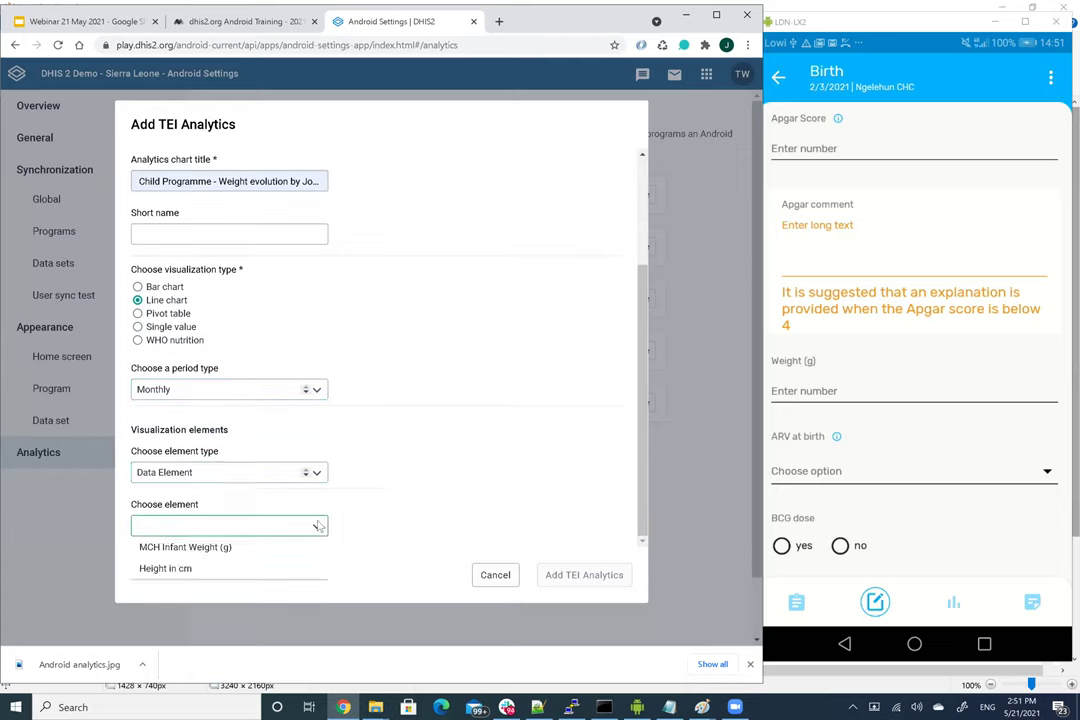
click(260, 546)
click(589, 576)
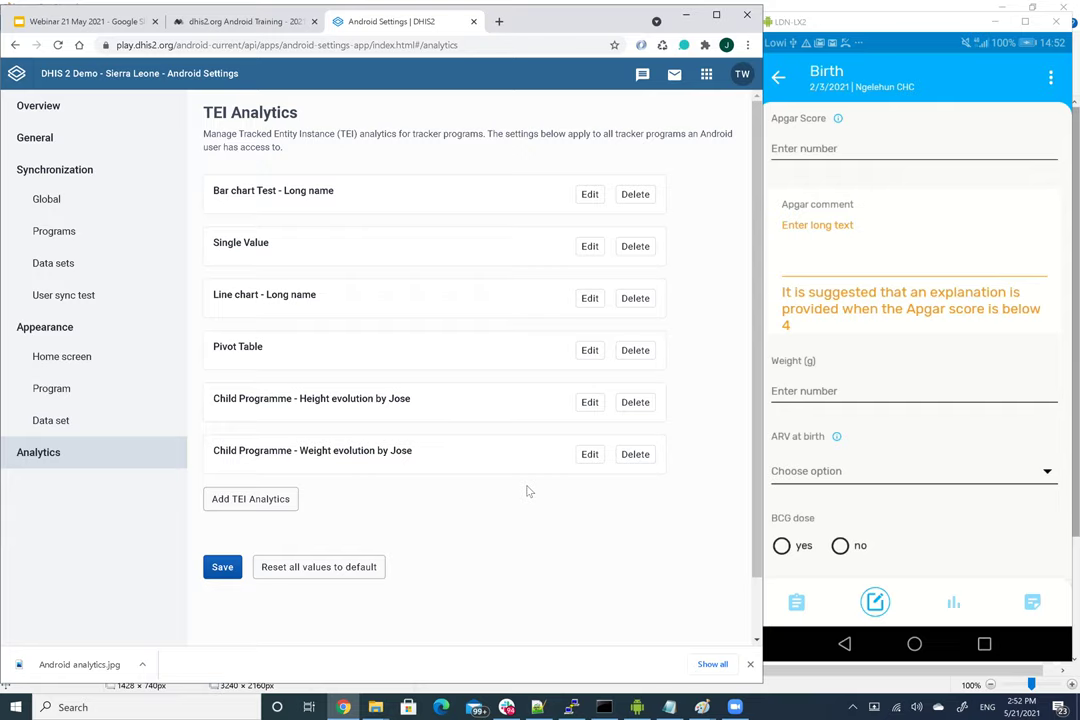
click(225, 567)
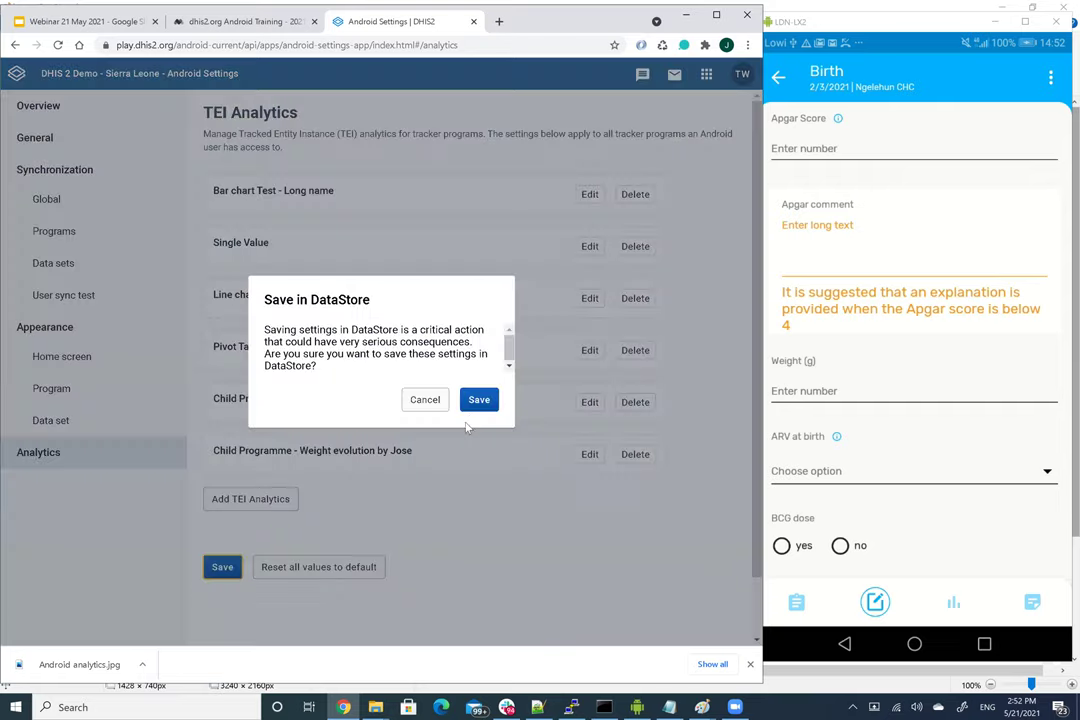
click(478, 400)
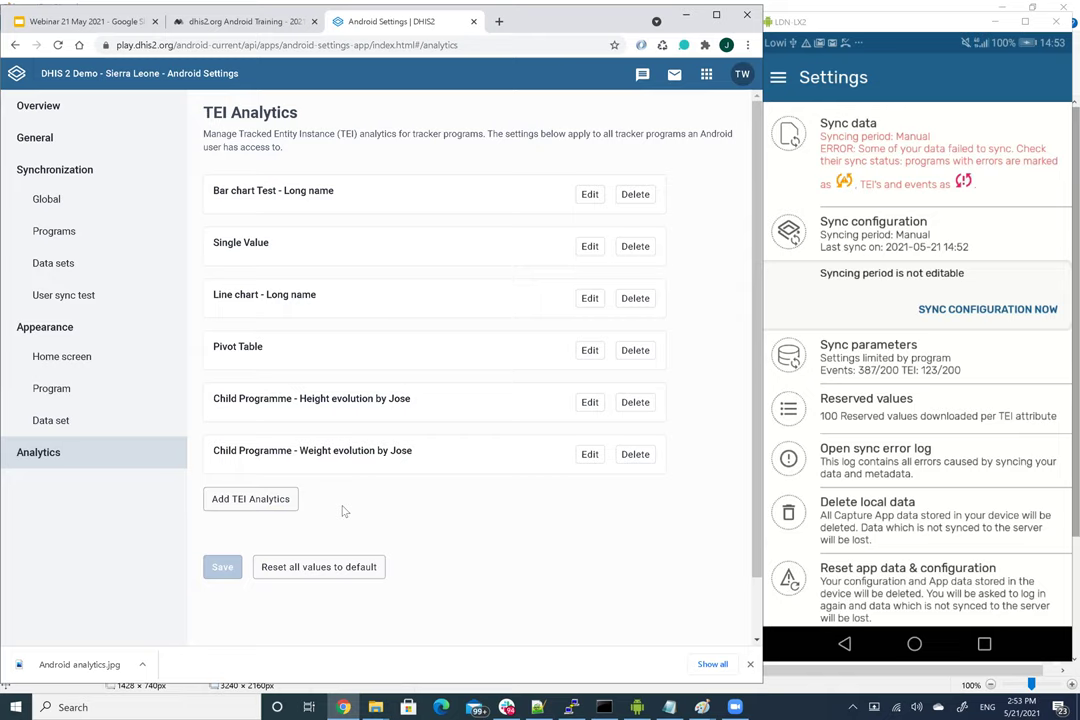
Step: Start another TEI analytics item, and examine the WHO nutrition settings with the Height for age visualization type
click(245, 503)
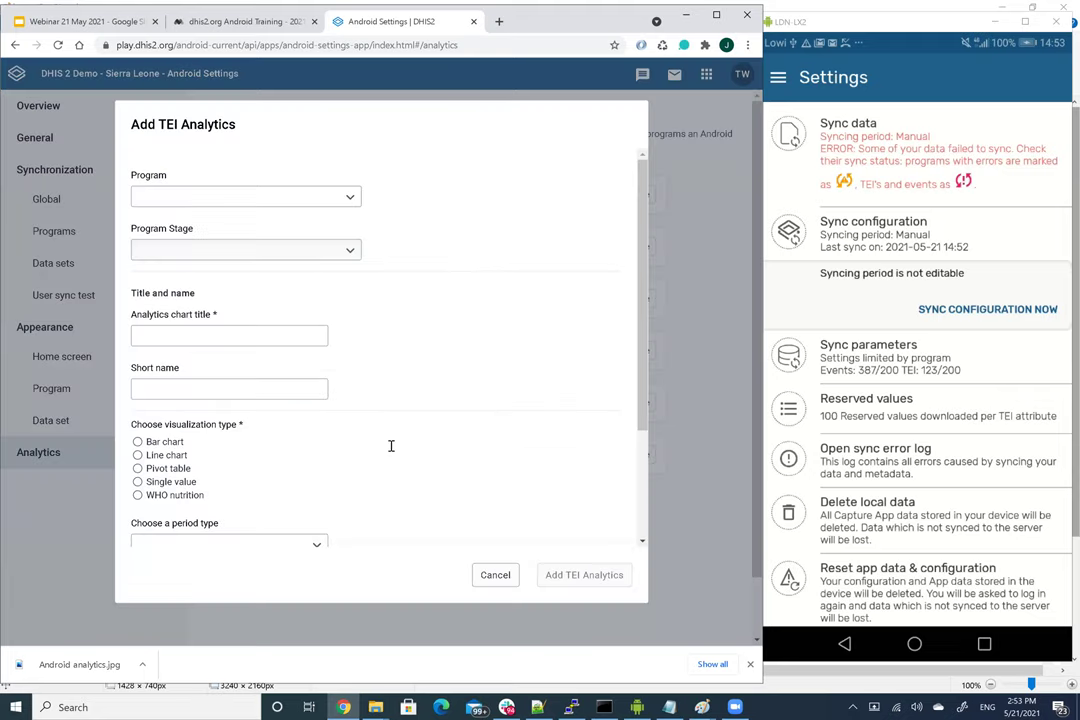
scroll(360, 430, down, 2)
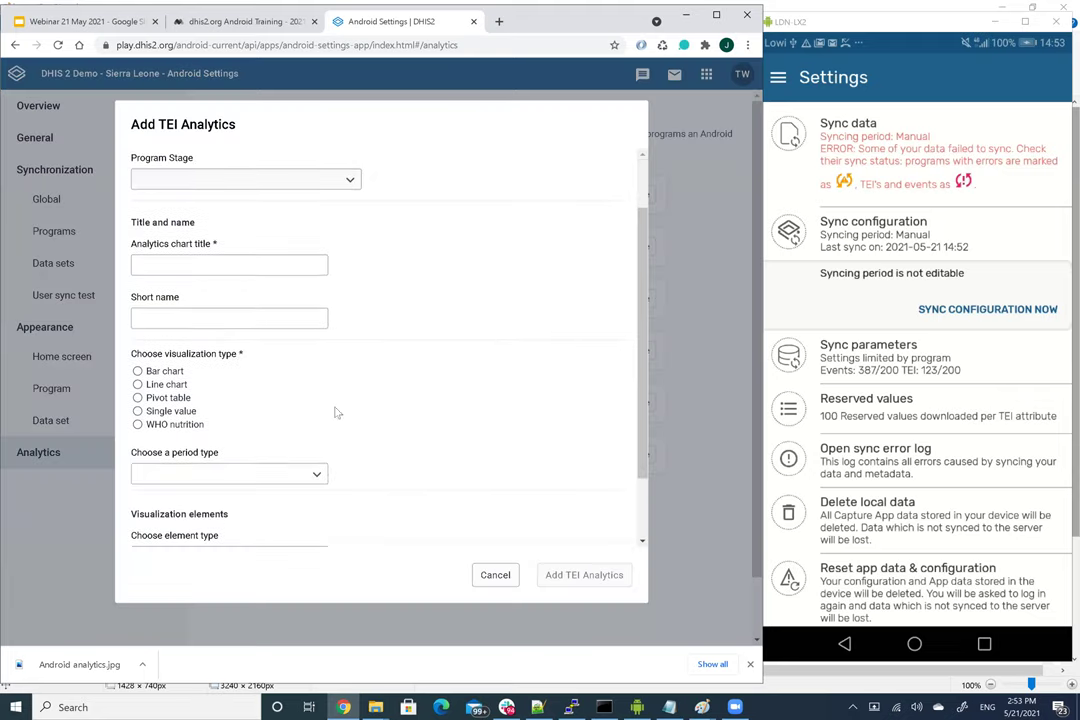
click(138, 424)
scroll(270, 424, down, 2)
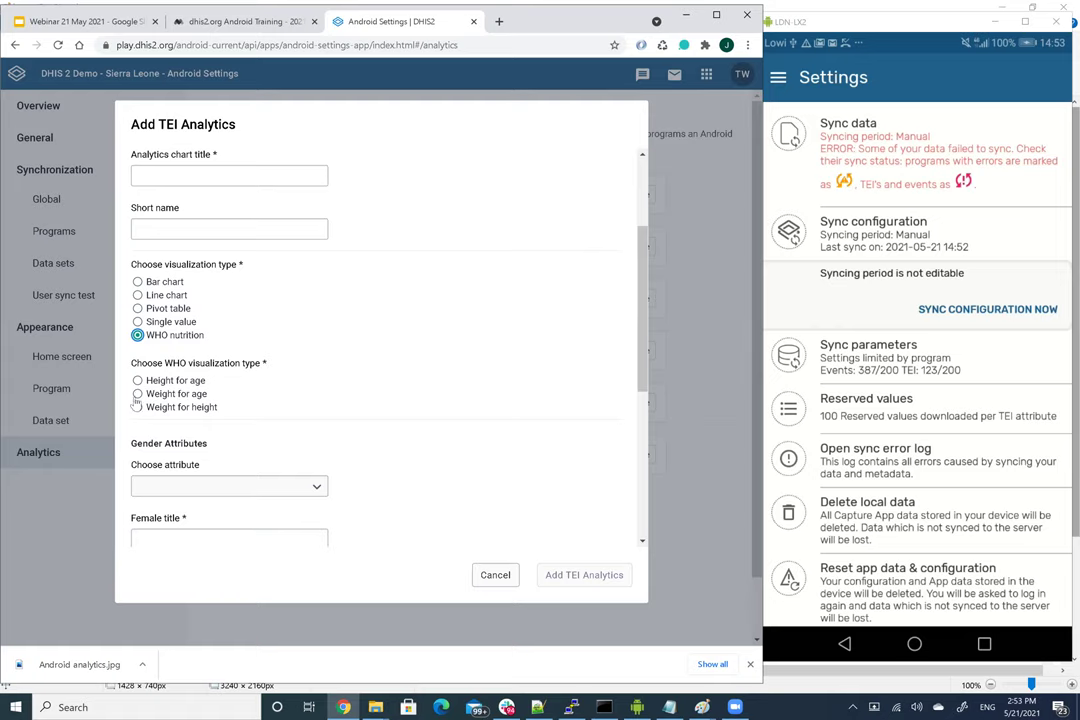
click(137, 380)
scroll(340, 405, down, 3)
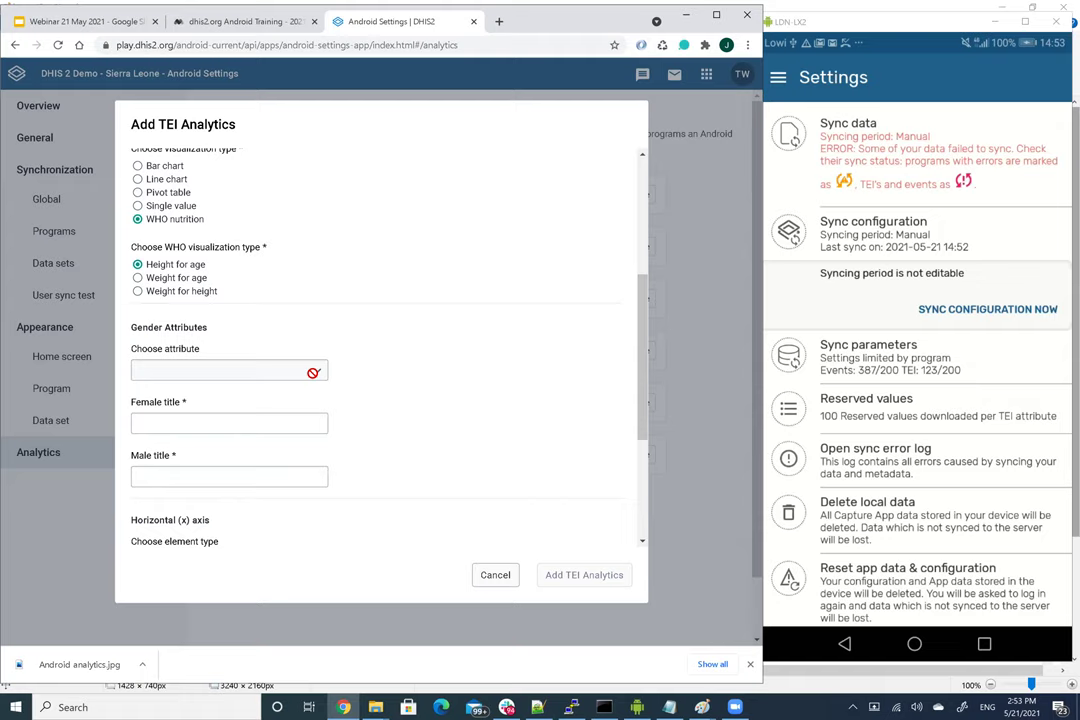
scroll(313, 372, up, 5)
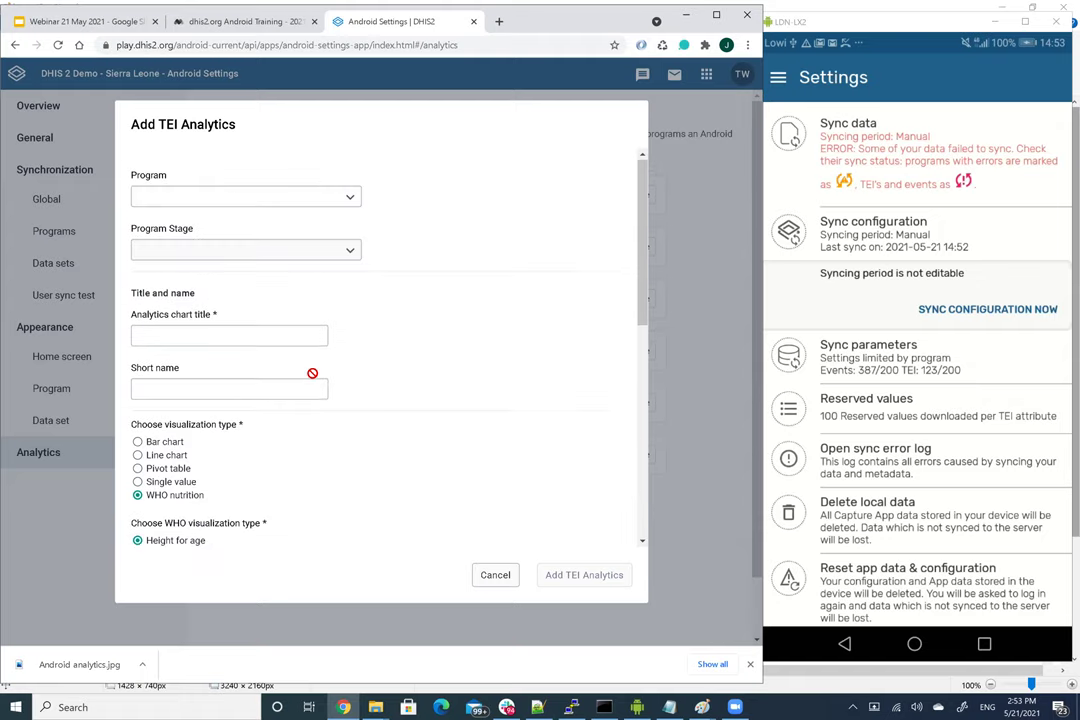
Step: Assign the new TEI analytics item to Child Programme with the Baby Postnatal program stage
click(232, 203)
click(222, 200)
click(347, 200)
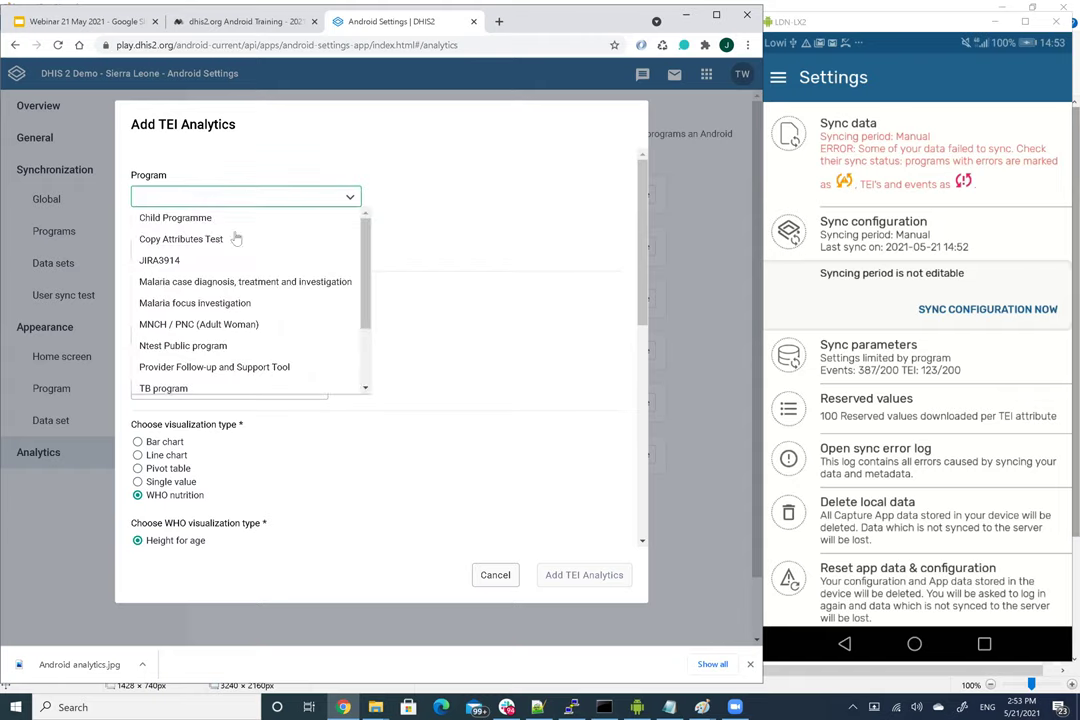
click(178, 216)
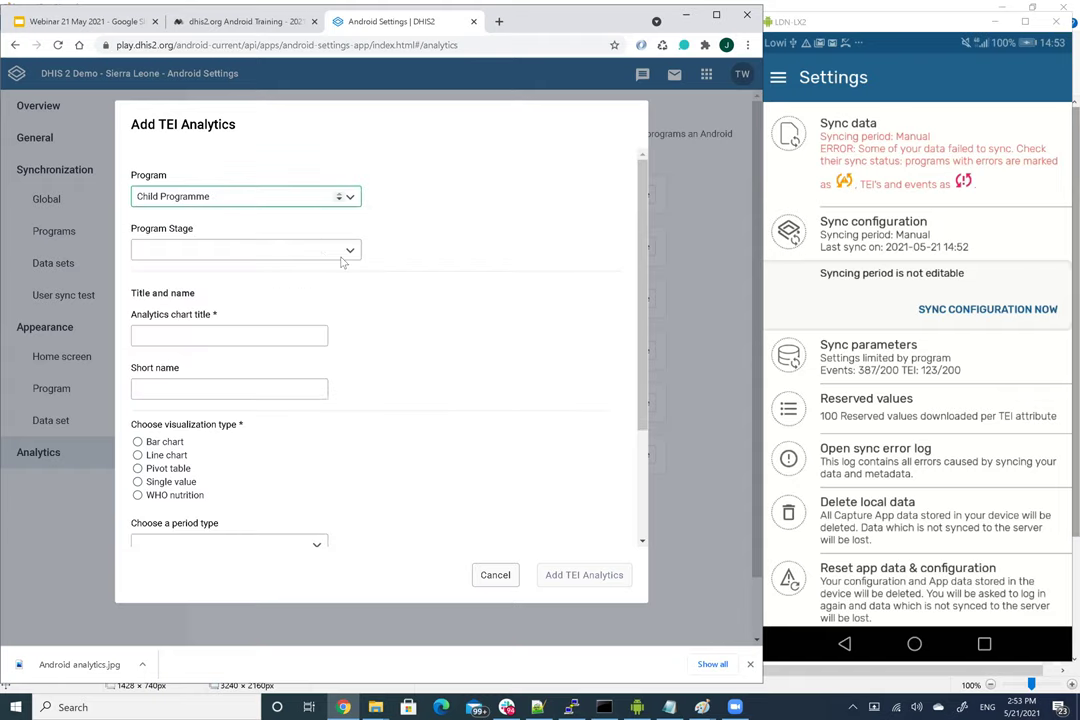
click(340, 252)
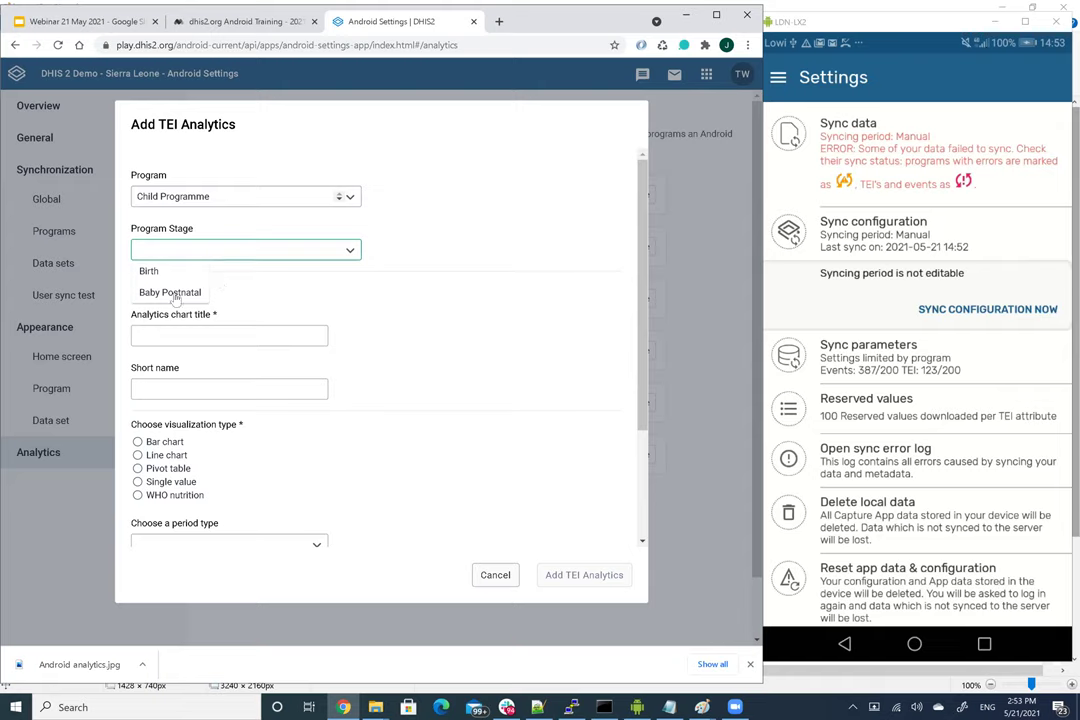
key(Return)
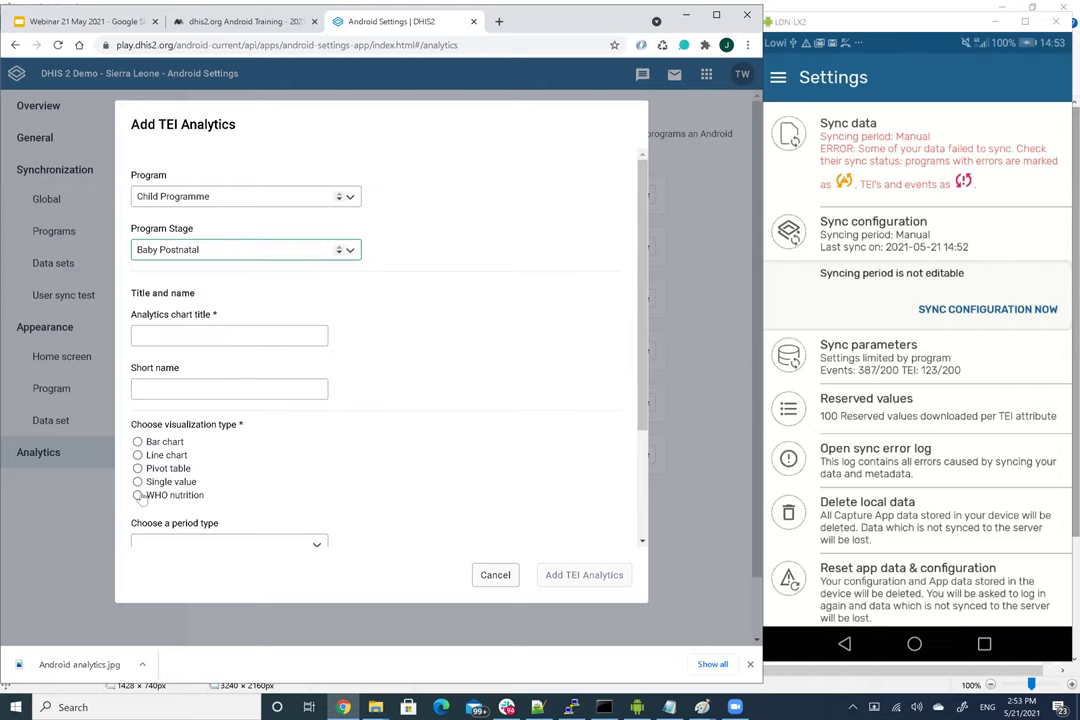
Step: Choose the WHO nutrition visualization with the Height for age type for the new item
click(138, 495)
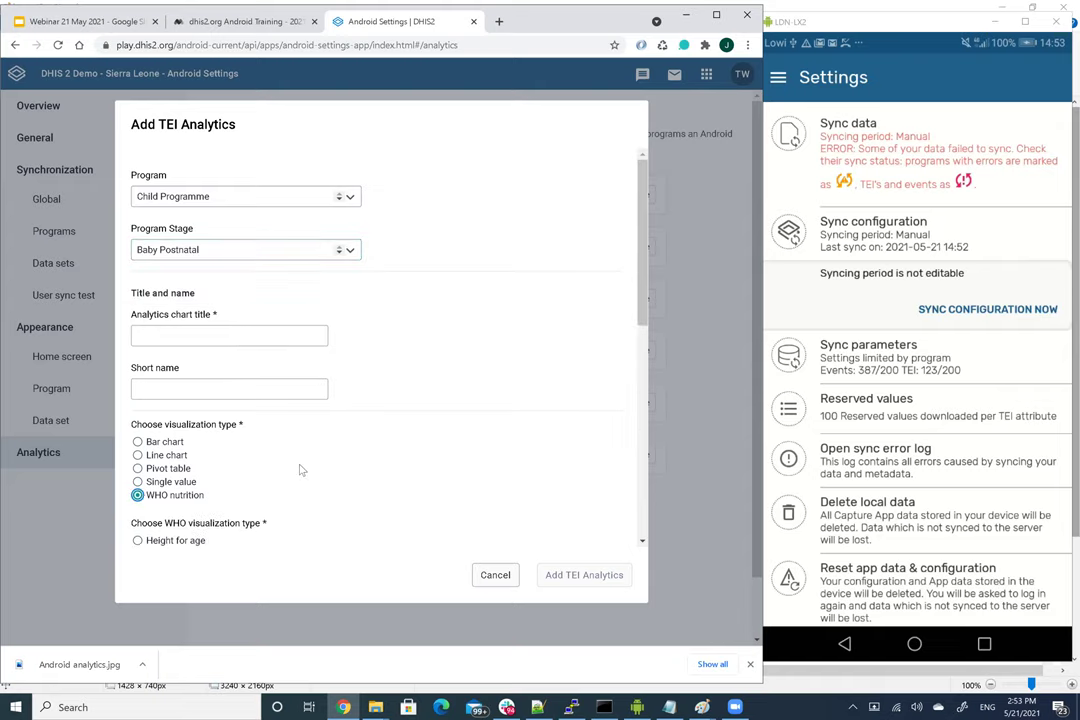
scroll(330, 468, down, 1)
click(200, 446)
scroll(350, 453, down, 1)
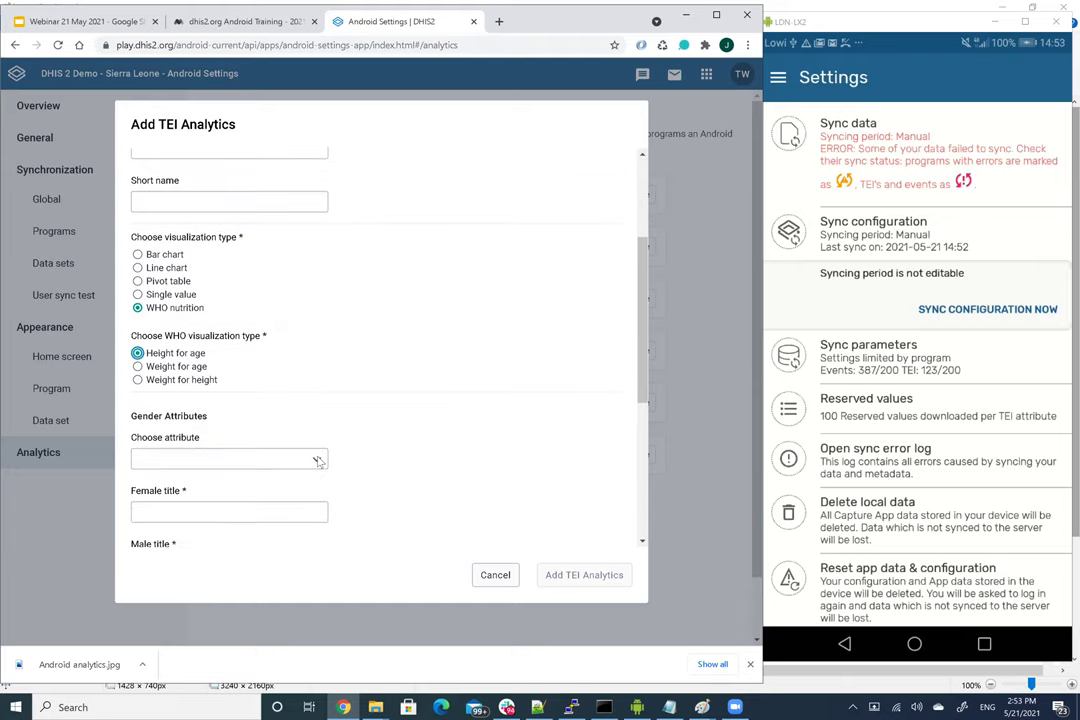
Step: Use Gender as the gender attribute with female title f and male title m, and discard the new TEI analytics item
click(318, 461)
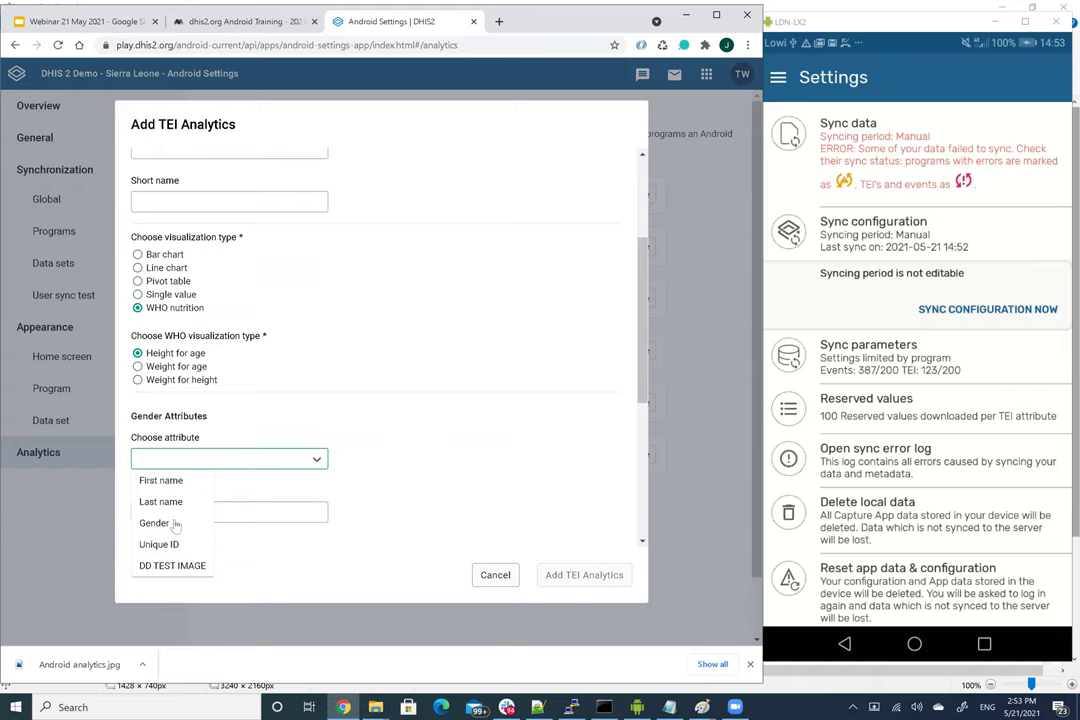
key(Return)
scroll(450, 479, down, 2)
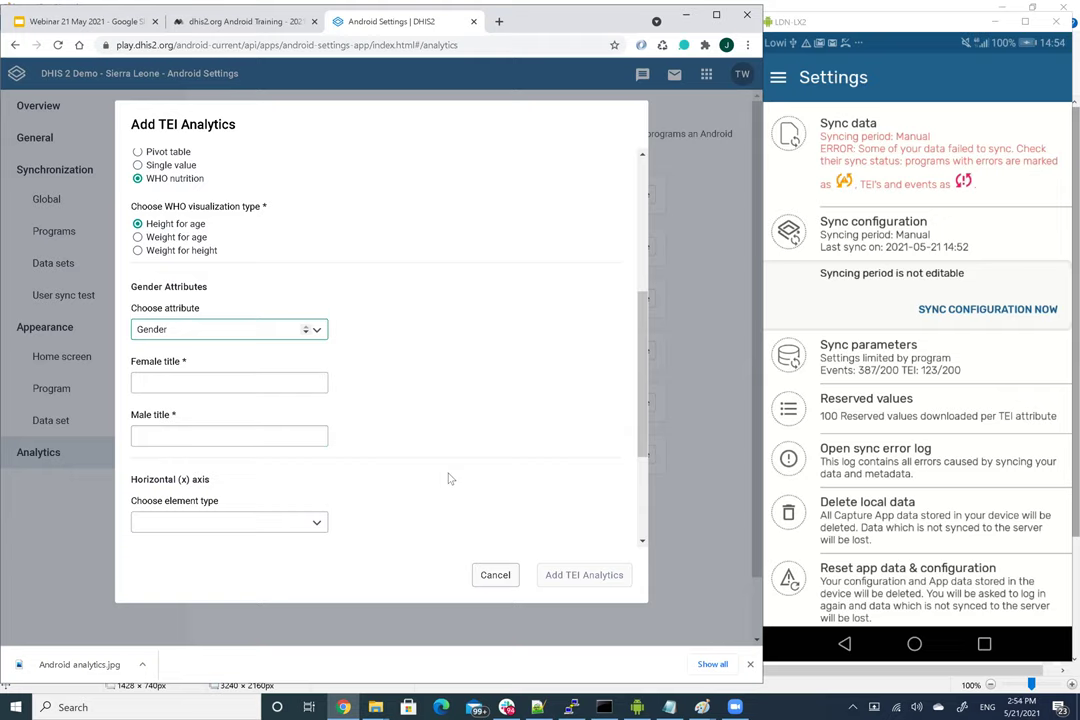
click(295, 382)
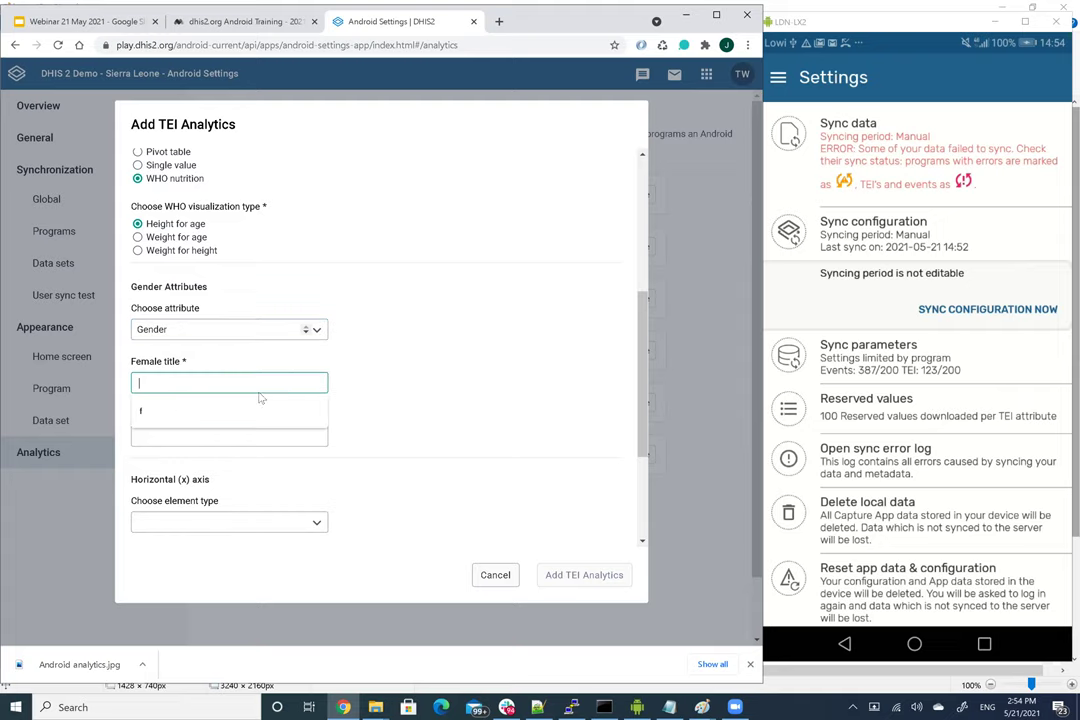
text(f)
click(241, 434)
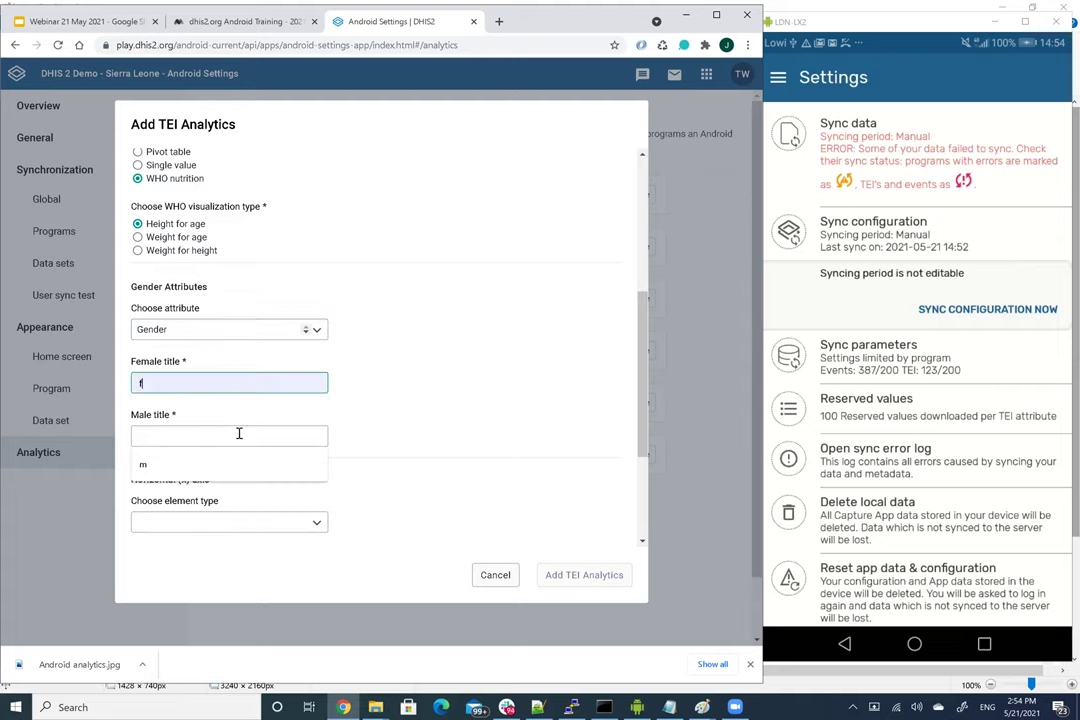
text(m)
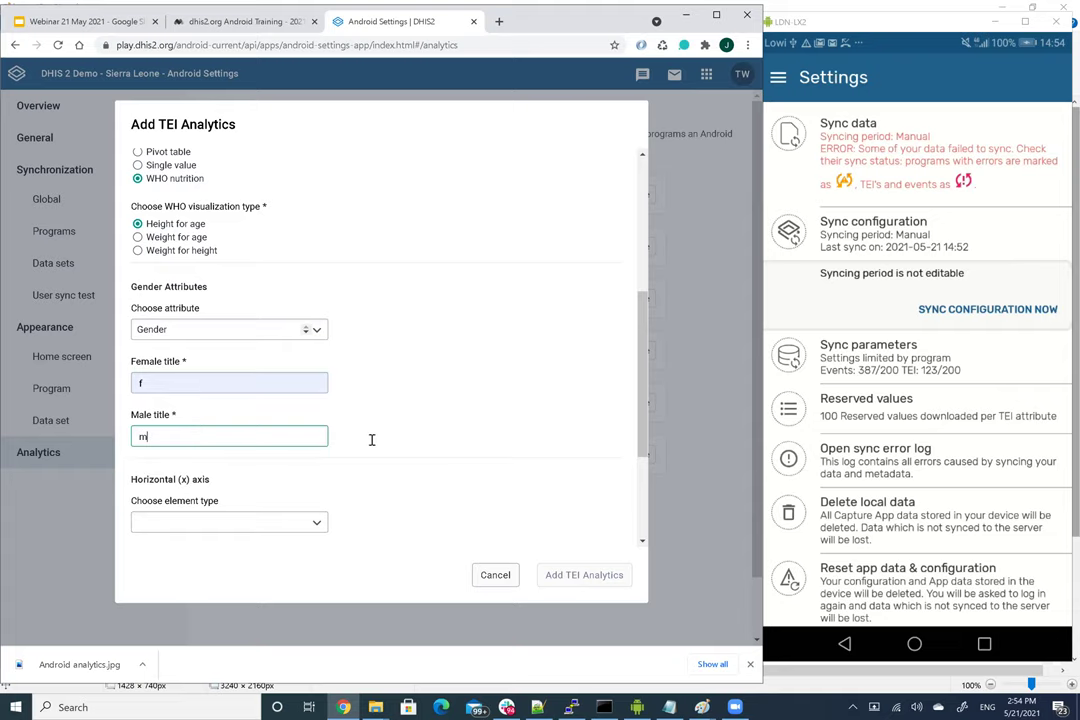
click(371, 439)
scroll(371, 444, down, 2)
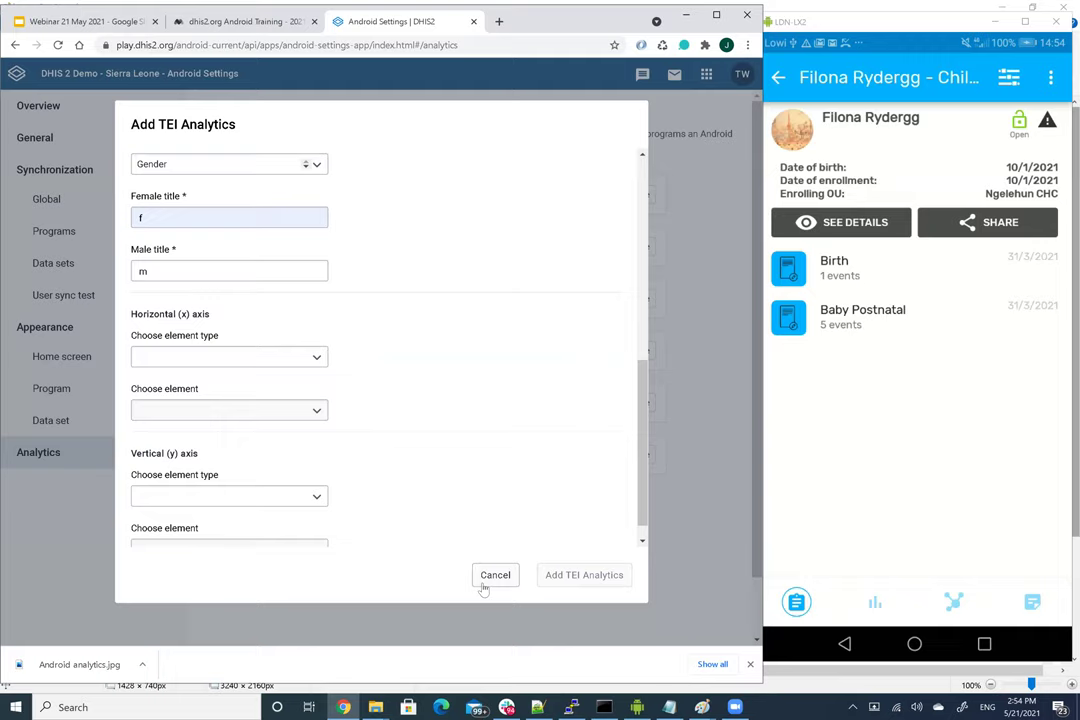
key(Escape)
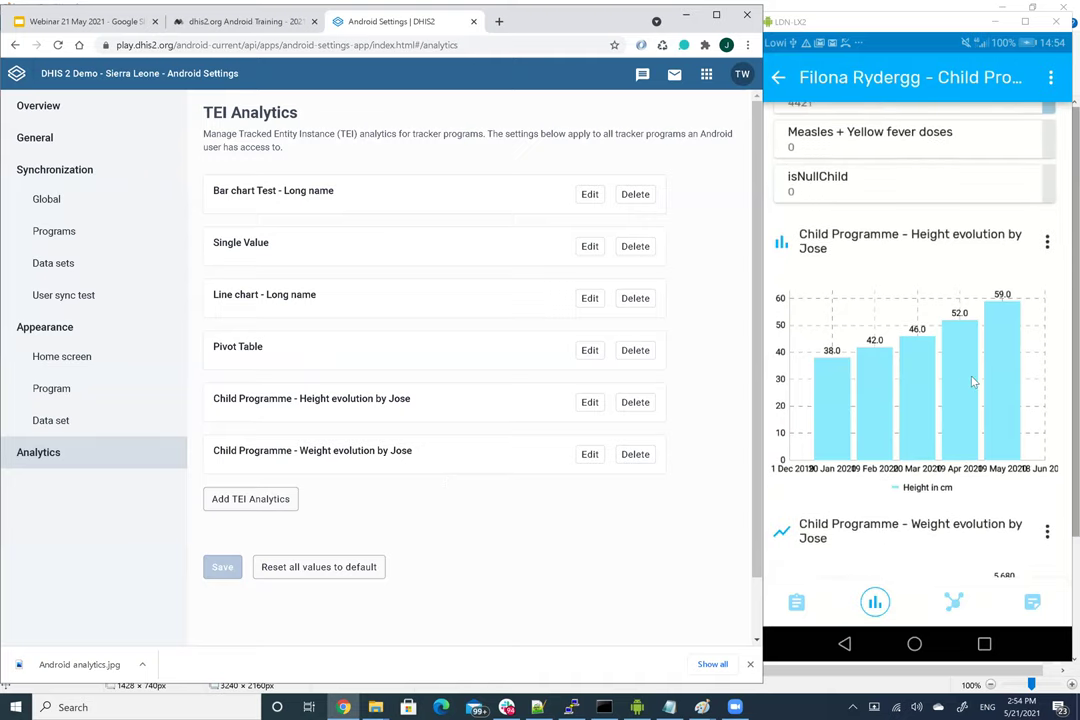
Step: In the Android Capture app, examine the child's height and weight evolution charts and the indicators in the Child Programme dashboard
scroll(973, 381, down, 3)
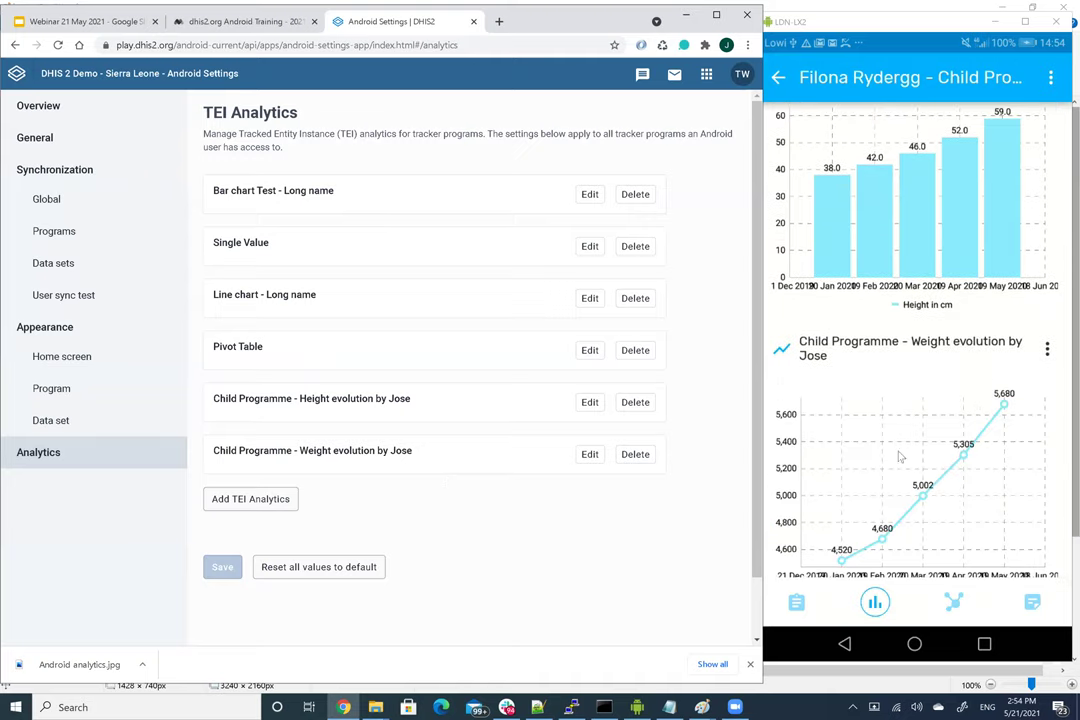
scroll(1004, 440, down, 3)
scroll(1004, 440, up, 5)
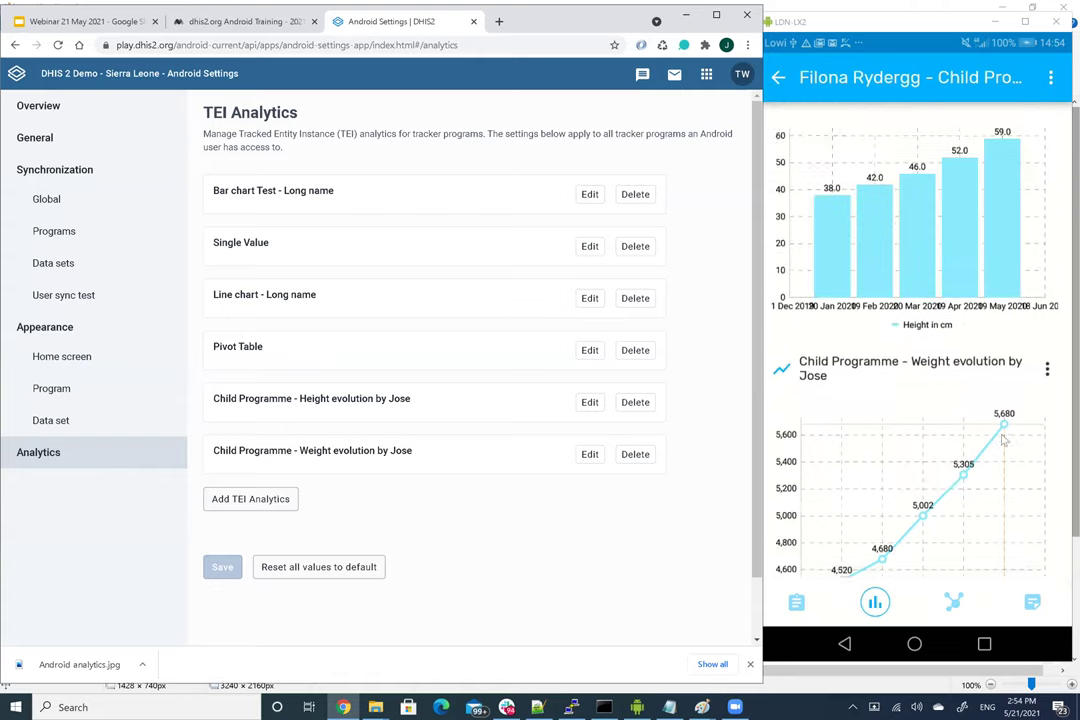
scroll(1004, 440, down, 5)
scroll(1004, 440, up, 3)
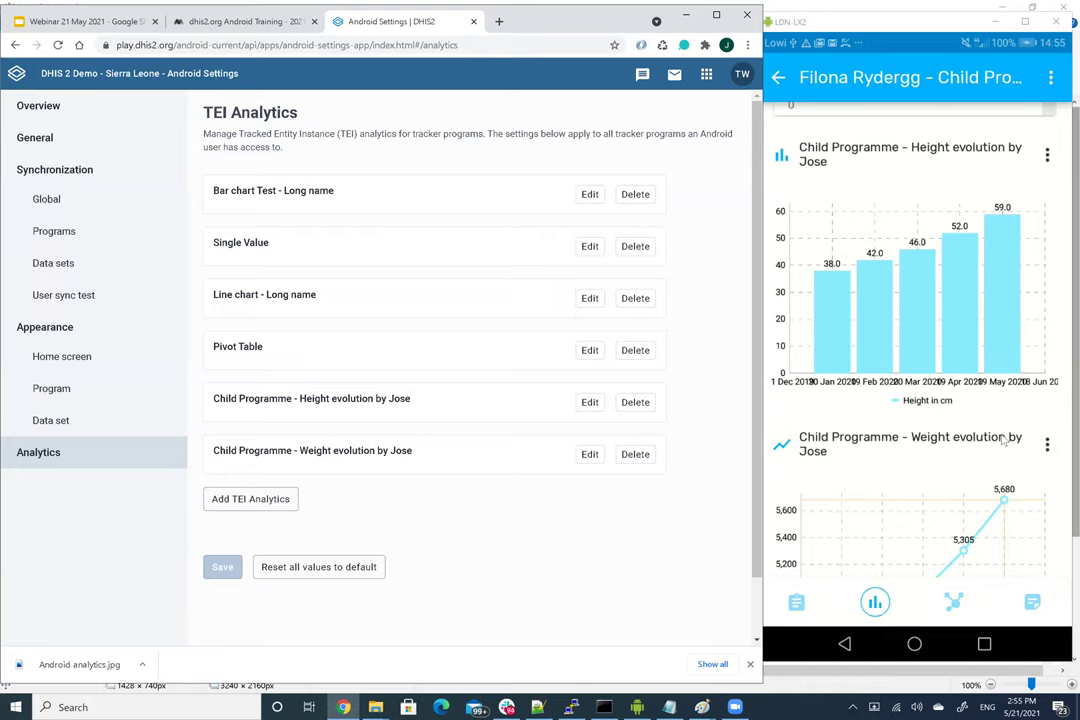
scroll(1004, 440, up, 5)
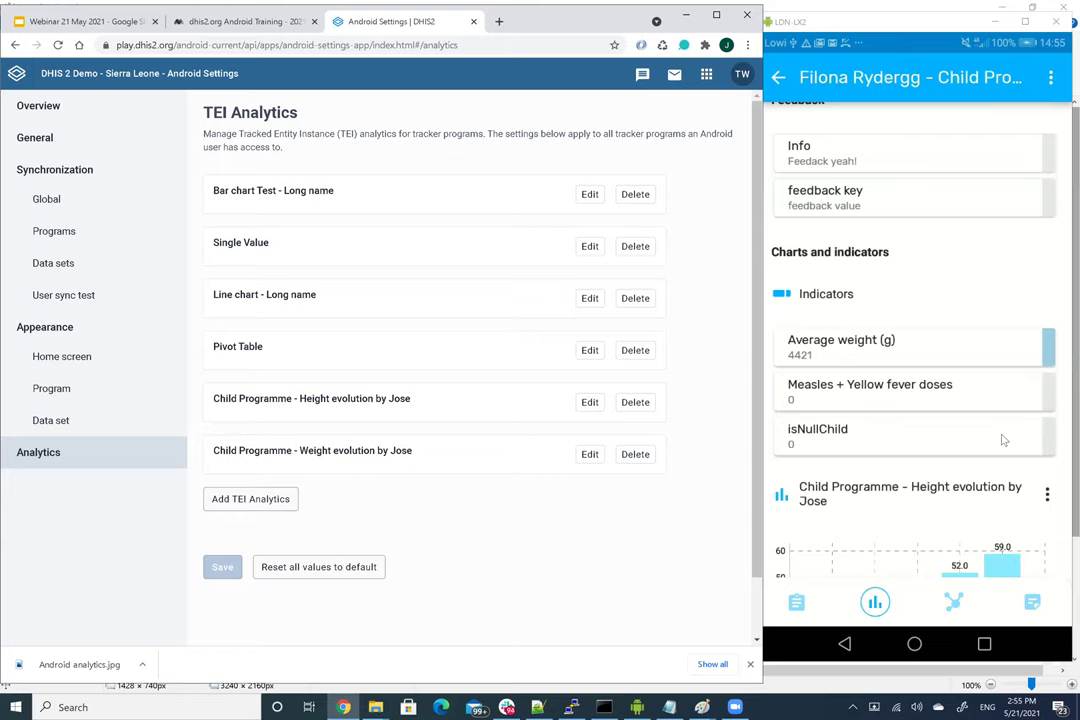